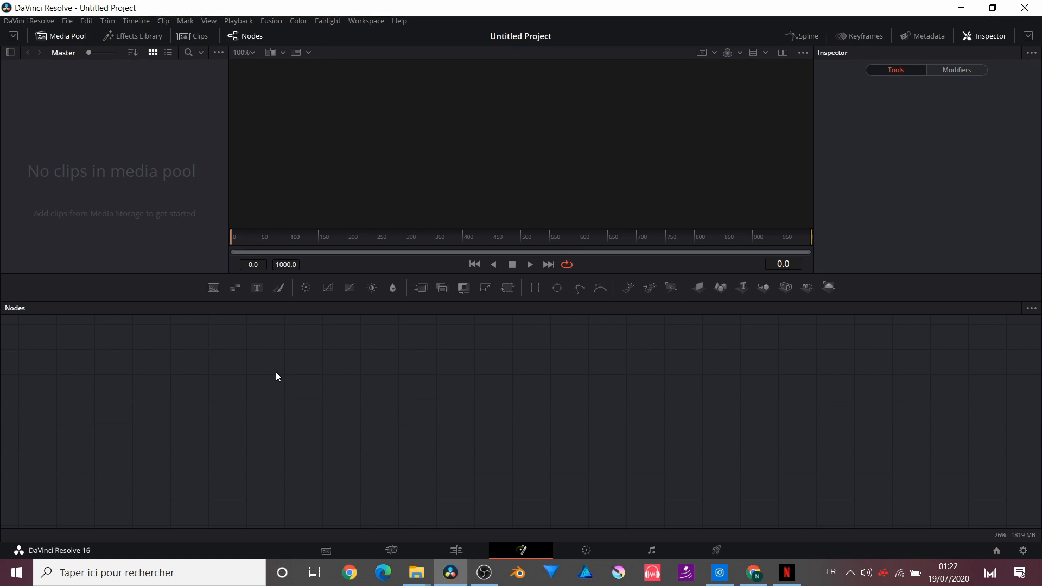
- Create a new Fusion composition clip with a duration of 00:00:10:00 and open it
right_click(130, 141)
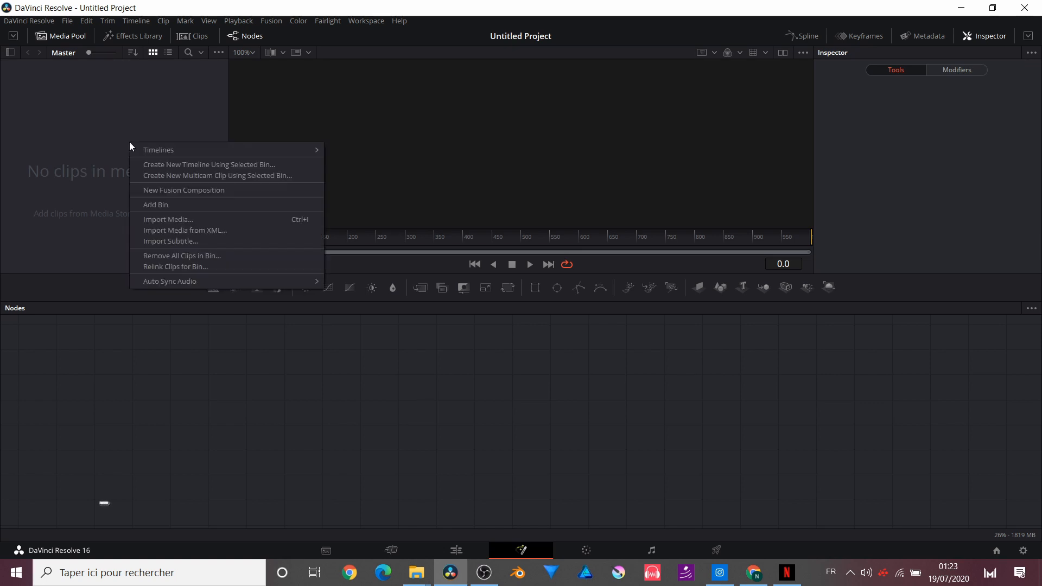
left_click(207, 188)
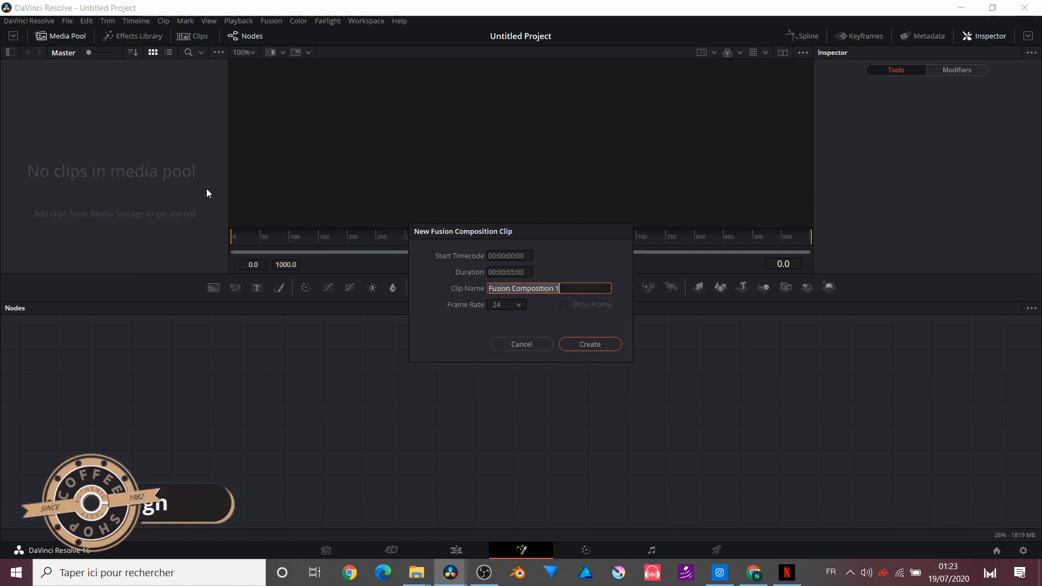
left_click(509, 272)
left_click(514, 272)
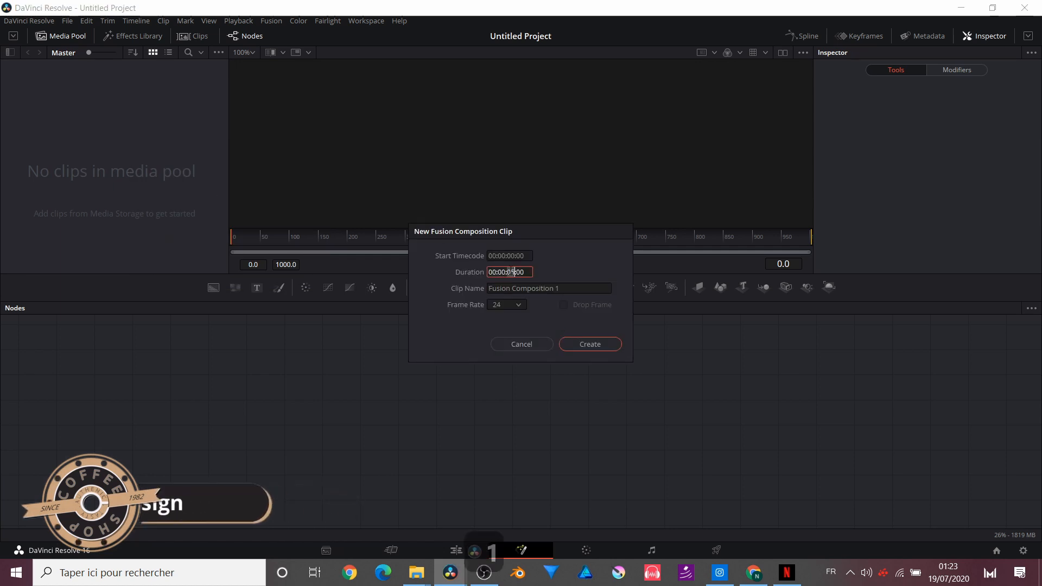
type("0")
key("Caps_Lock")
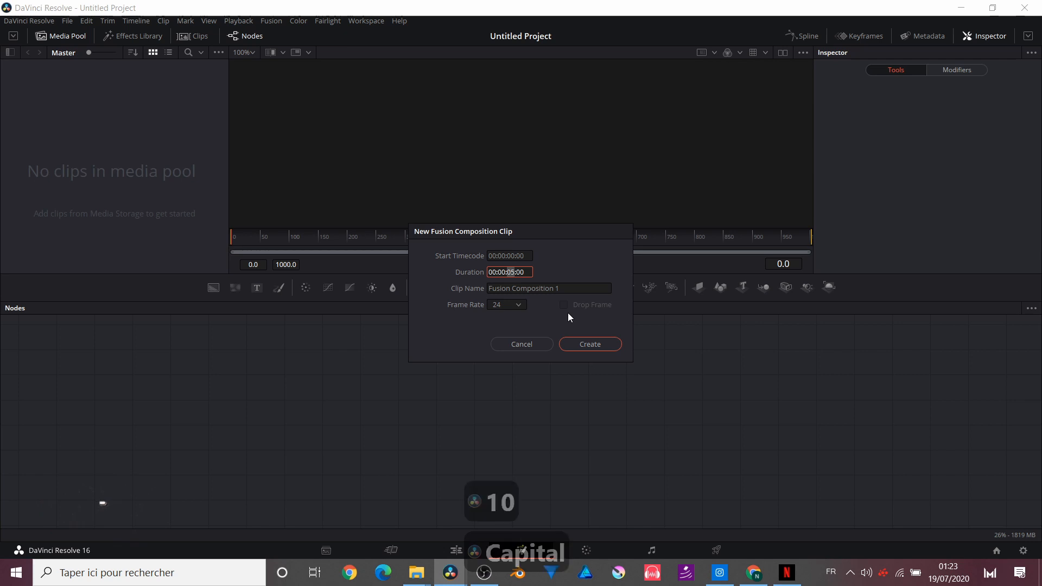
type("10")
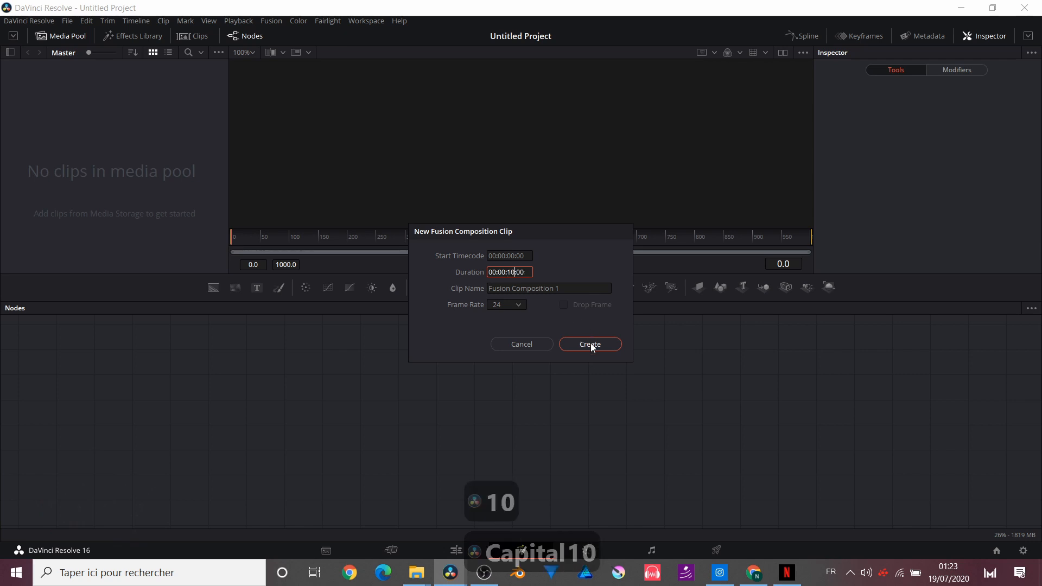
left_click(591, 344)
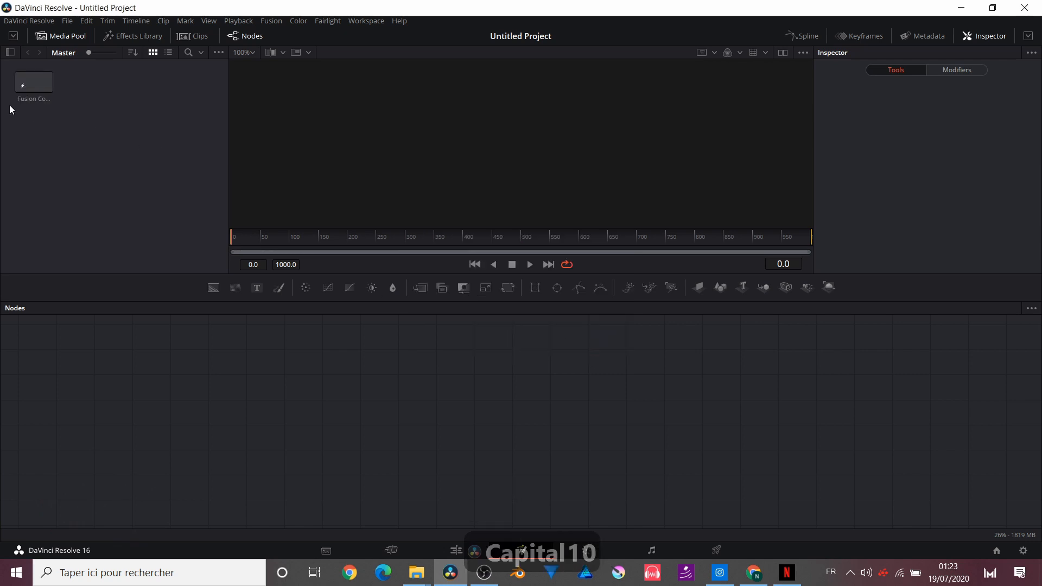
double_click(31, 80)
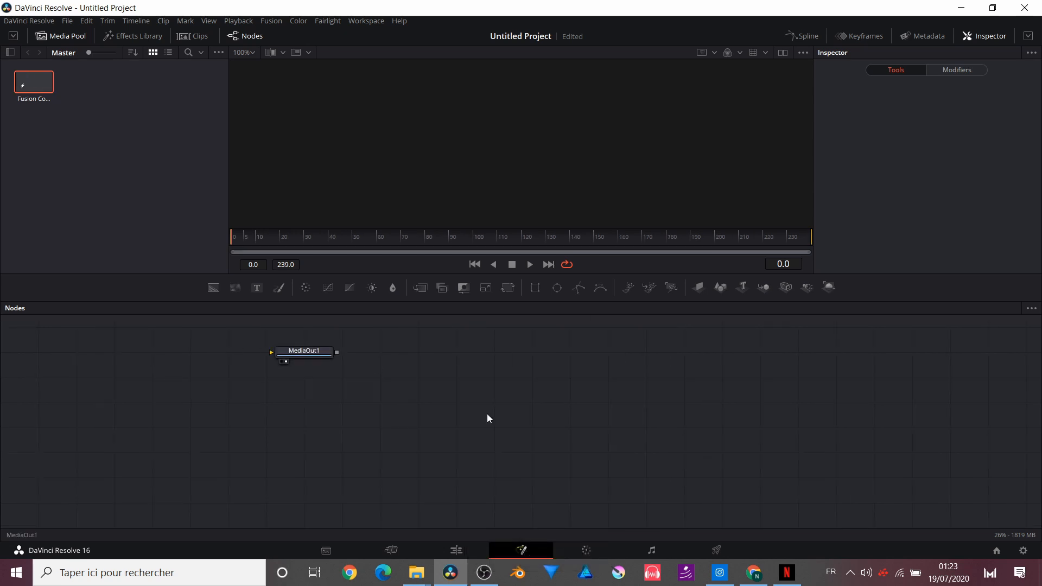
right_click(202, 432)
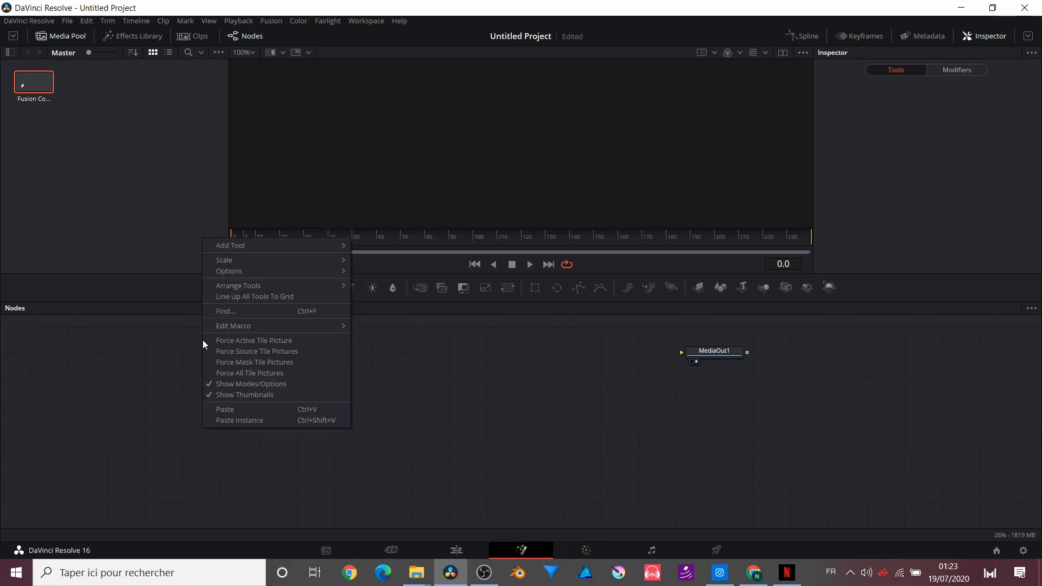
mouse_move(223, 286)
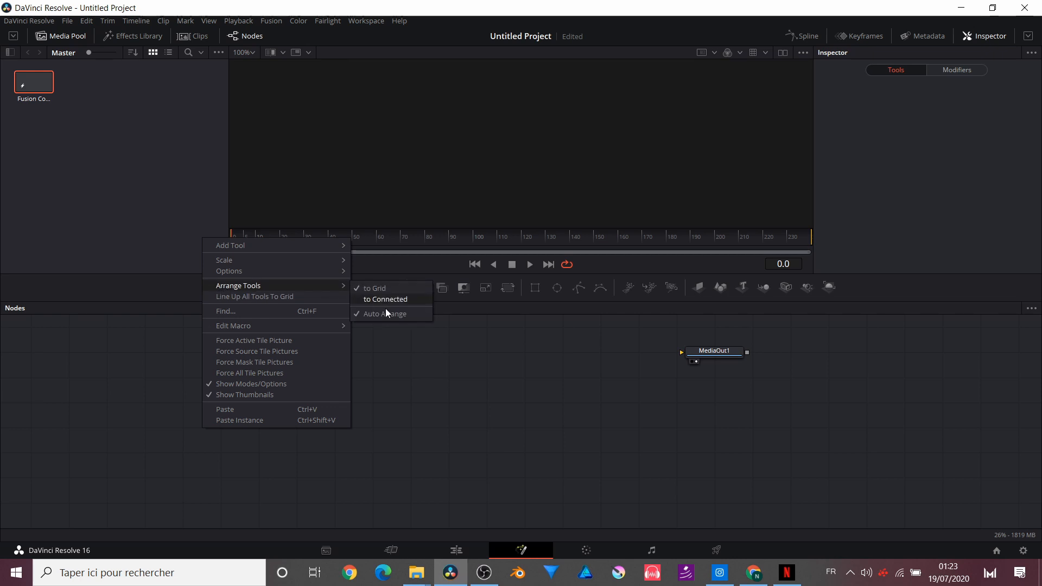
left_click(394, 408)
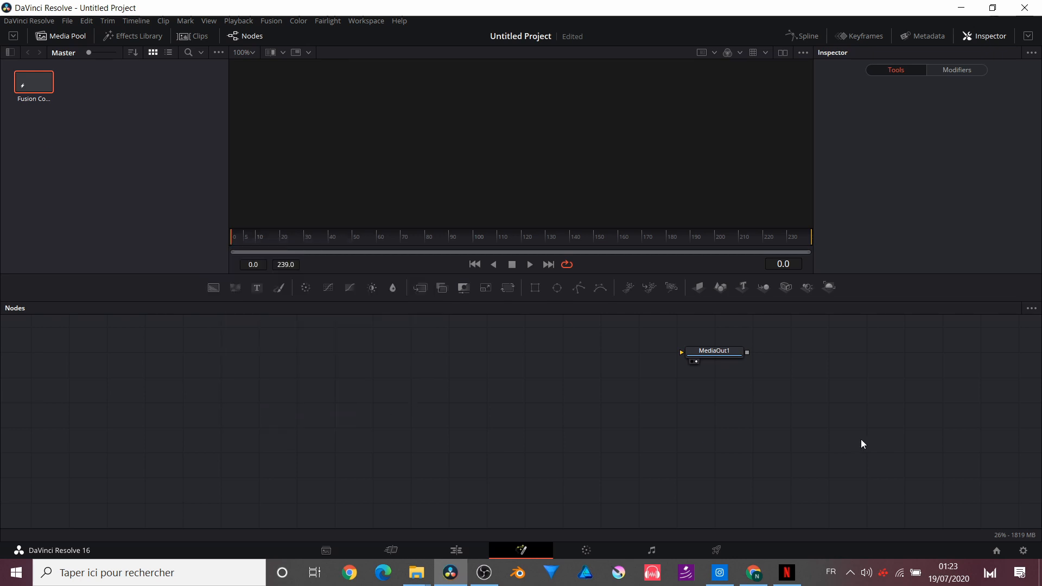
- Import the video V_20190401_114629_OC0 from the PUTINTOURS folder into the media pool
key("ctrl+i")
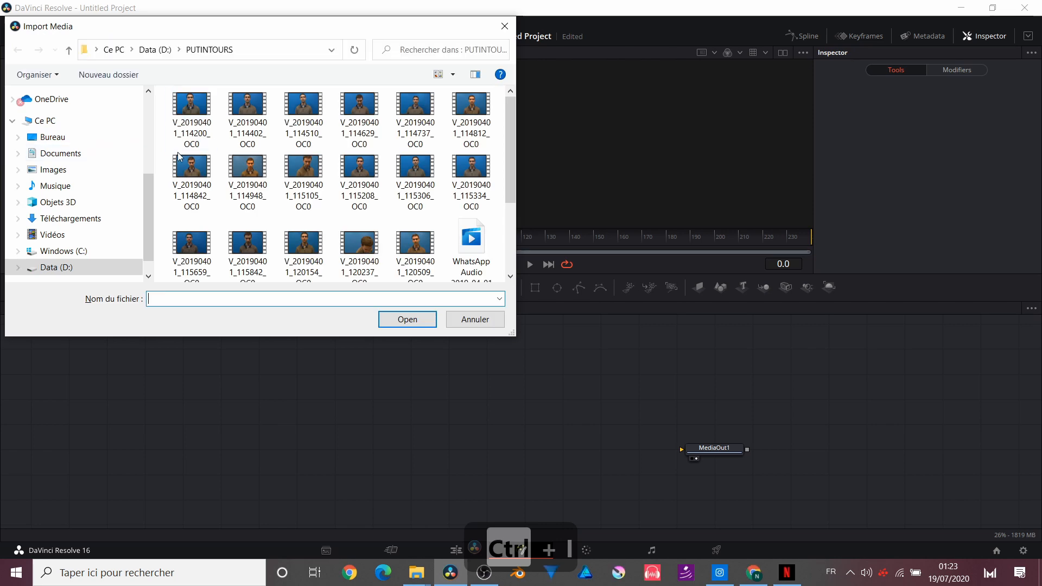
left_click(347, 110)
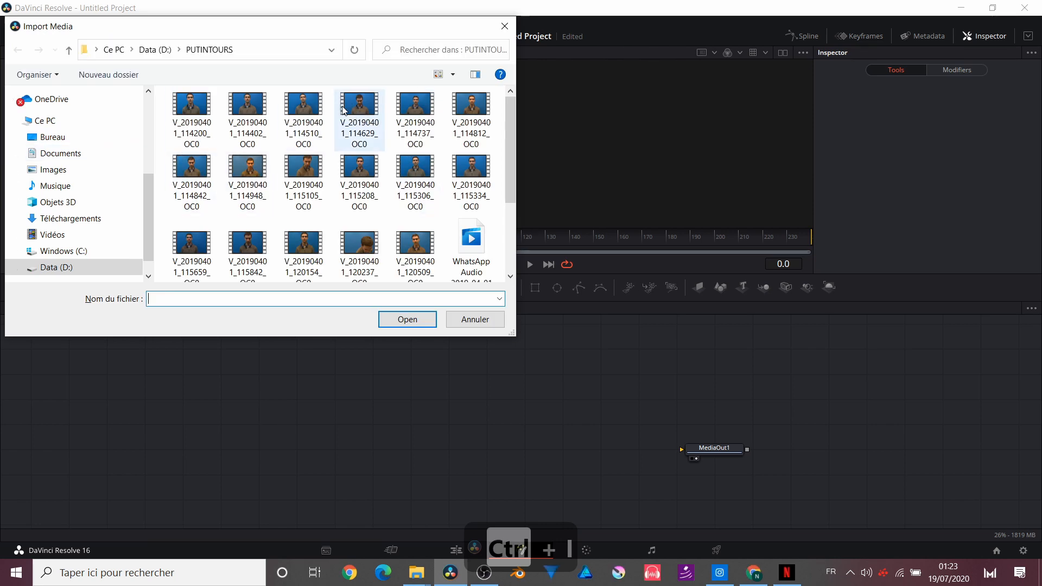
key("Return")
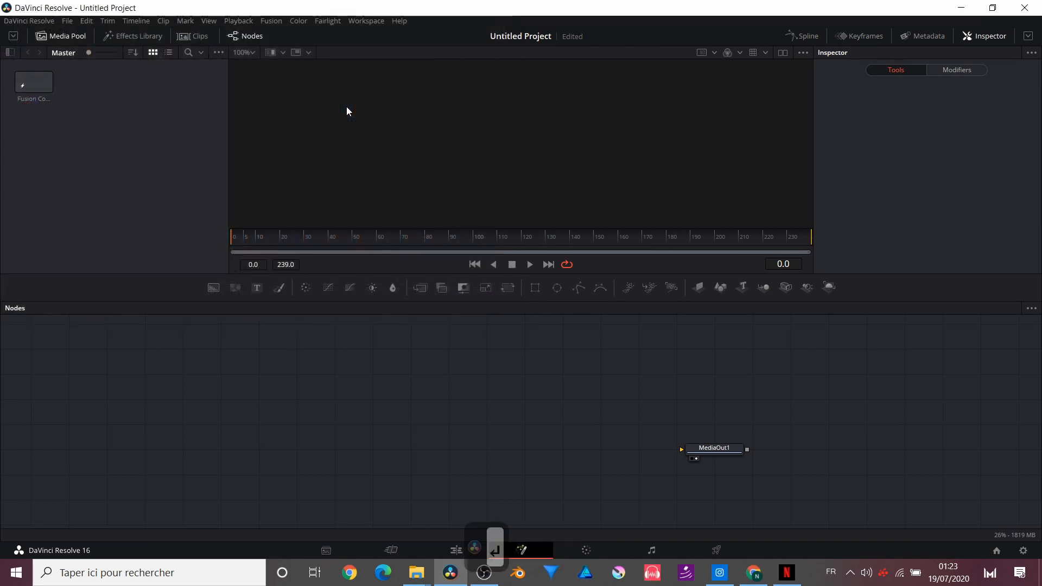
- Import the coffee logo screenshot Capture d'écran (233) from the Captures d'écran folder into the media pool
right_click(142, 131)
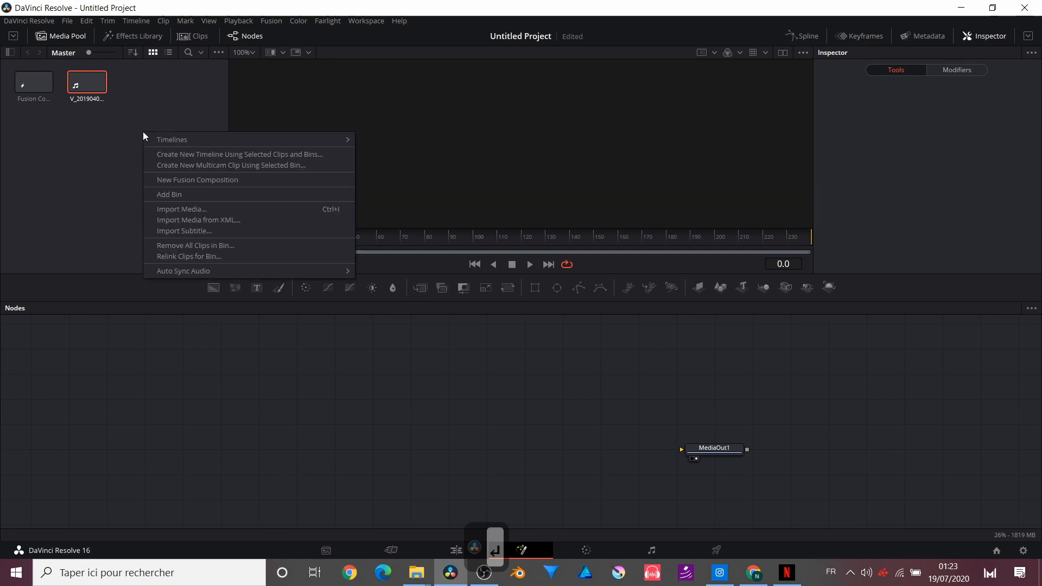
key("ctrl+i")
left_click_drag(512, 104, 512, 266)
scroll(387, 233, "up", 2)
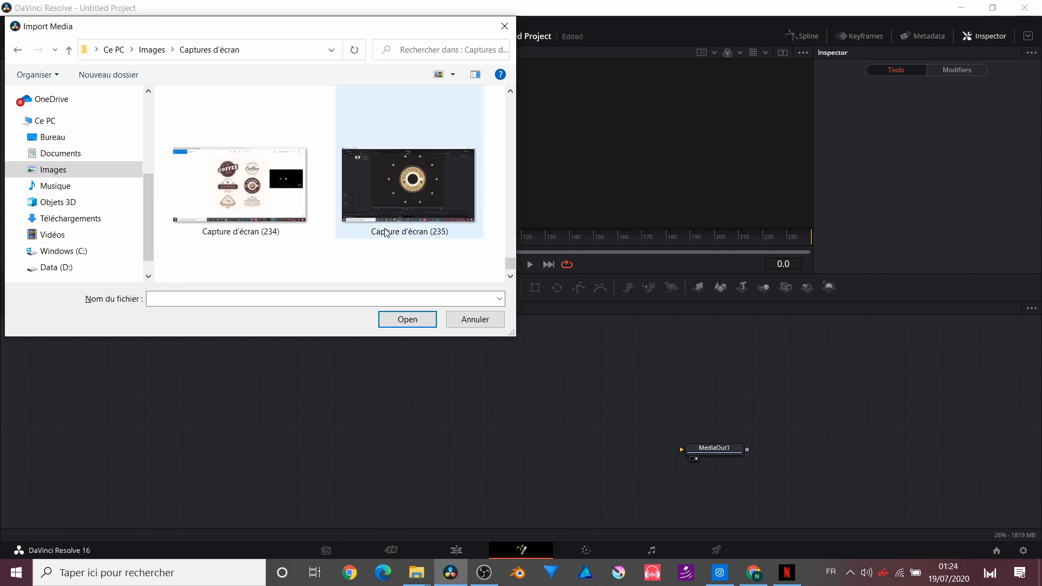
left_click(396, 206)
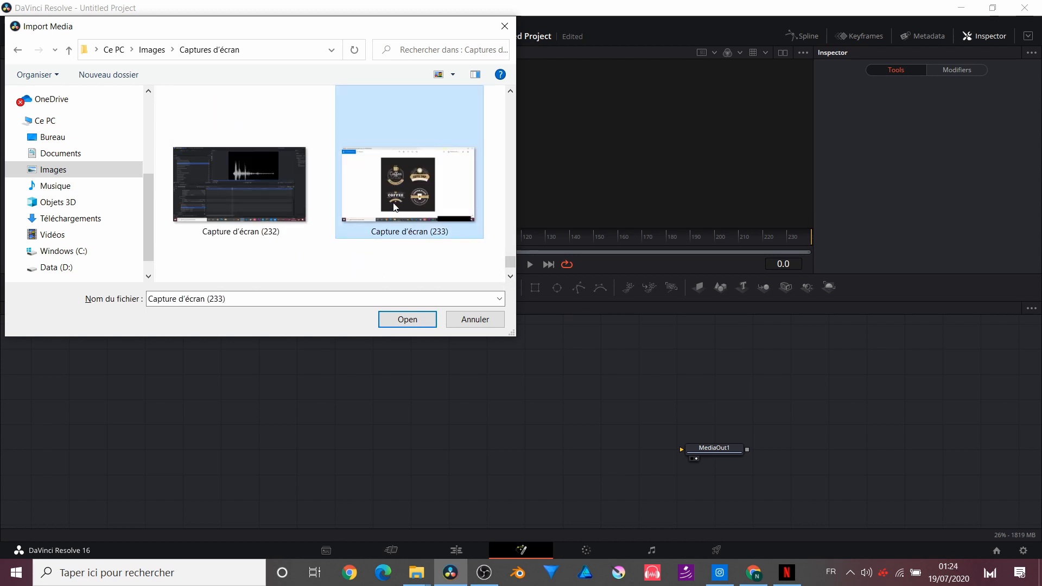
key("Return")
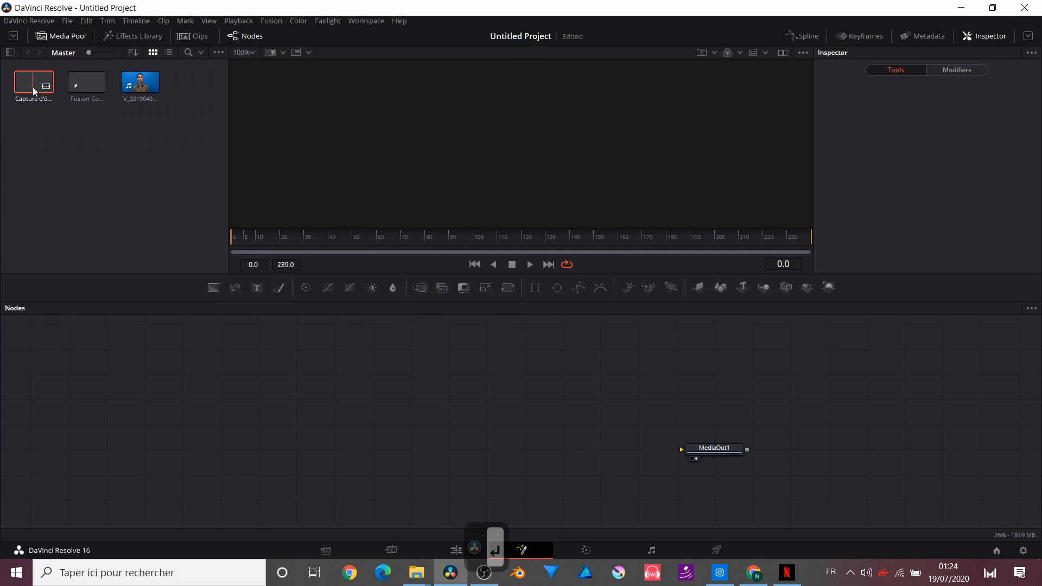
- Place the Capture d'écran image and a Background node in the node graph, with the image shown in the viewer
left_click_drag(33, 91, 716, 404)
left_click(542, 361)
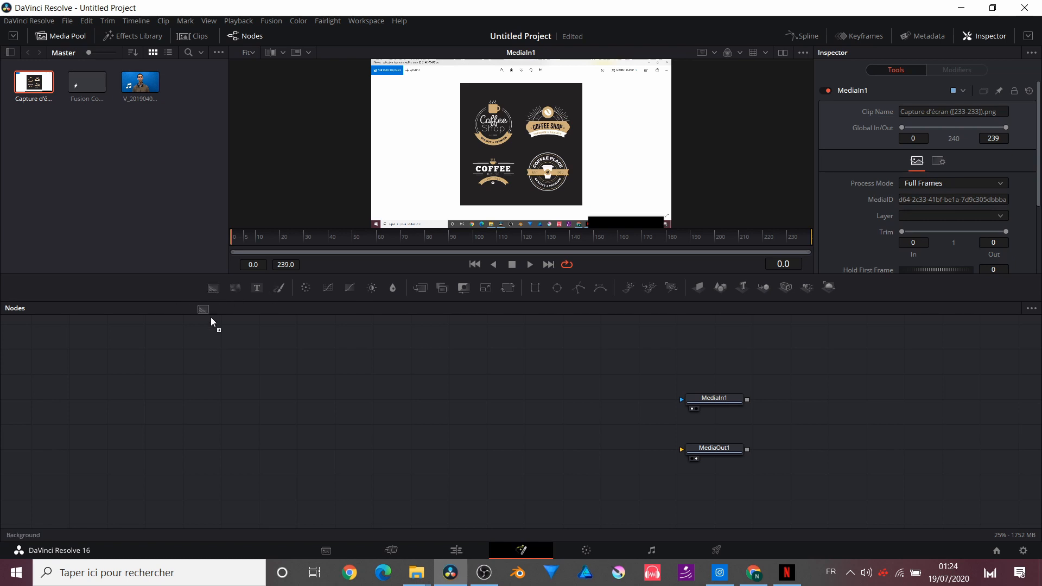
left_click_drag(211, 317, 241, 393)
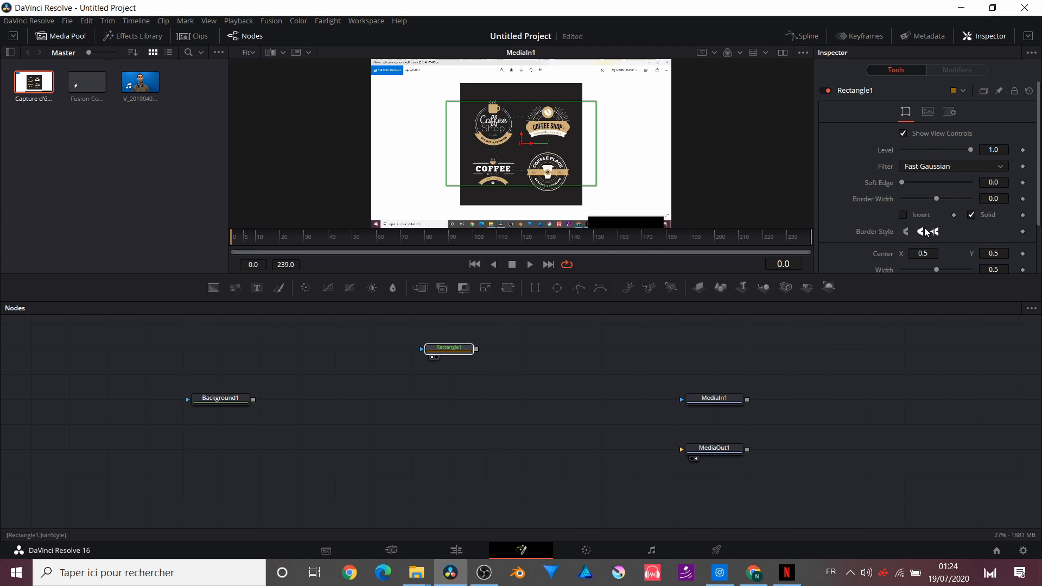
- Try the three border styles on the Rectangle mask with a border width of 0.06, and discard the mask
key("1")
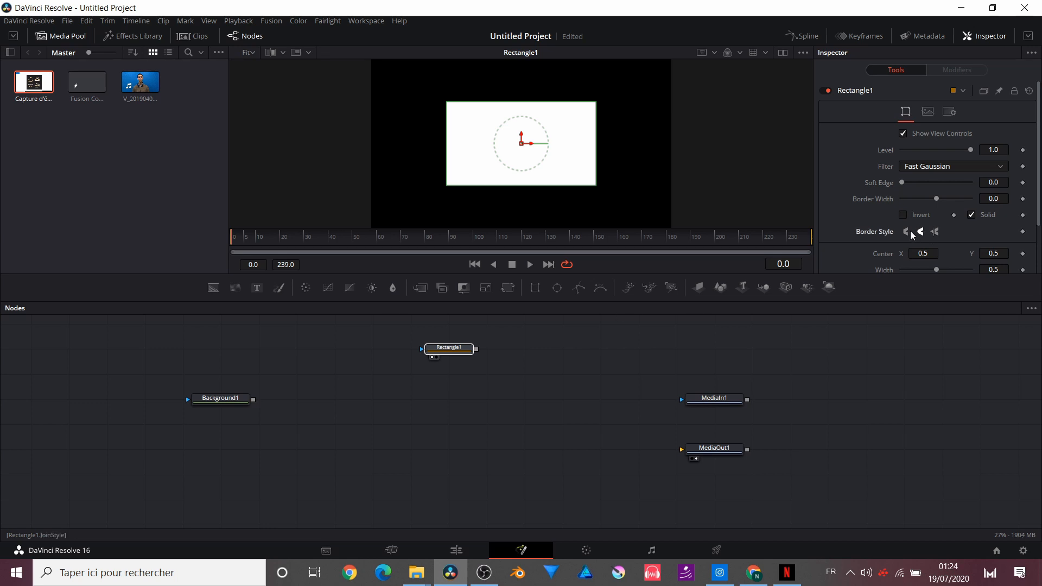
left_click(934, 232)
left_click_drag(934, 199, 947, 202)
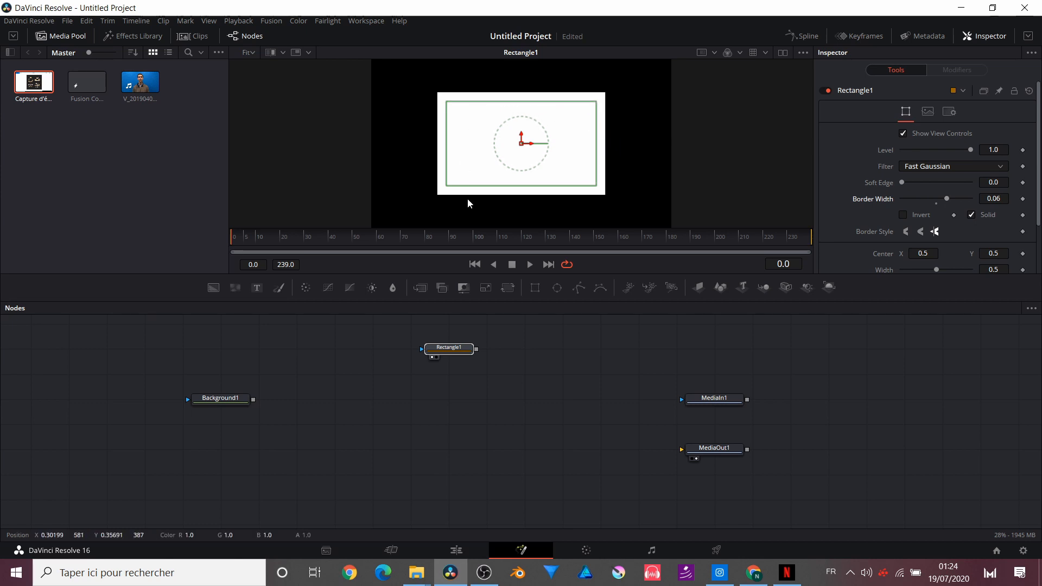
left_click(921, 232)
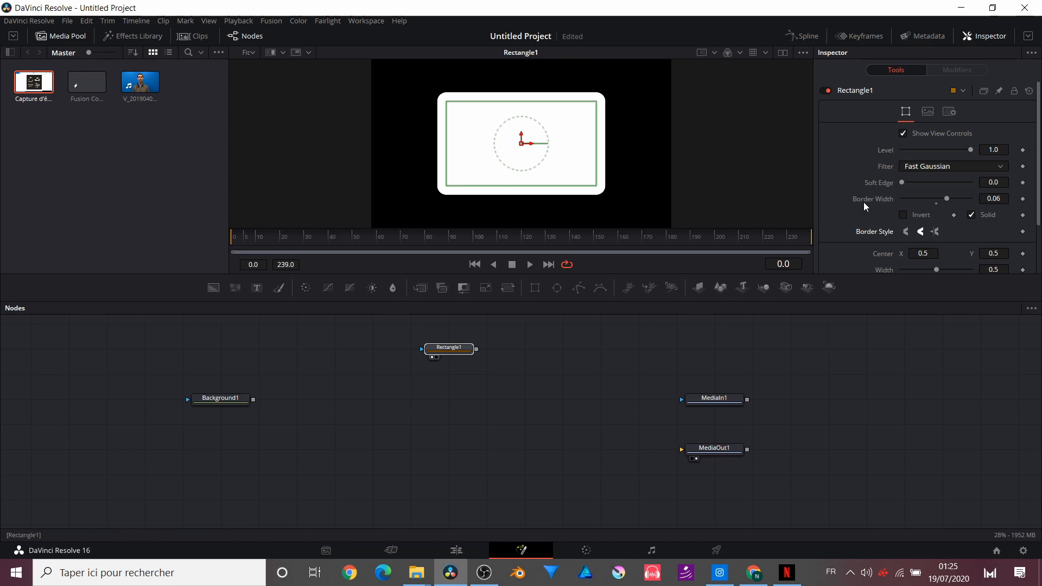
left_click(904, 232)
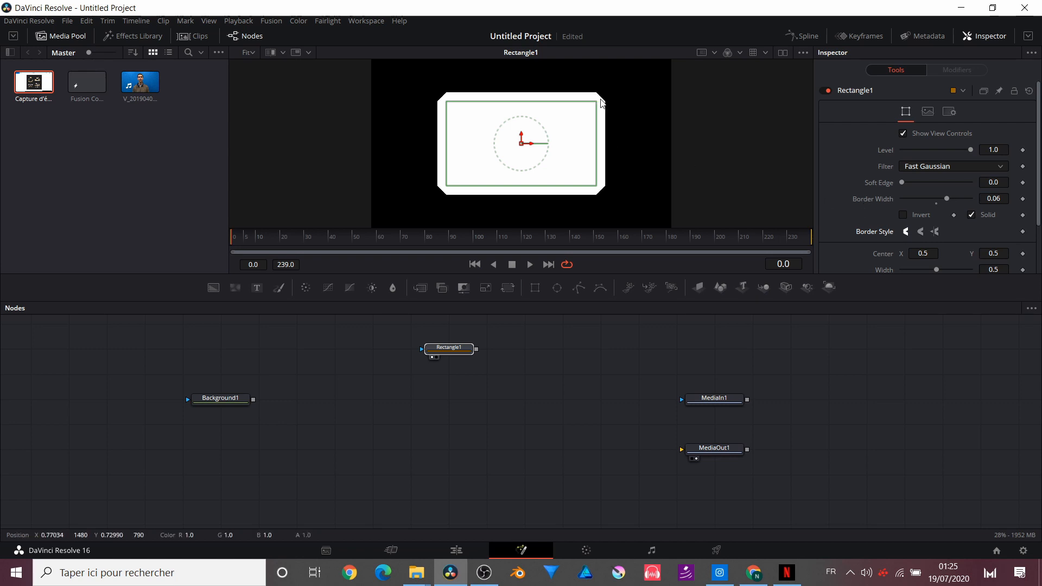
left_click(932, 231)
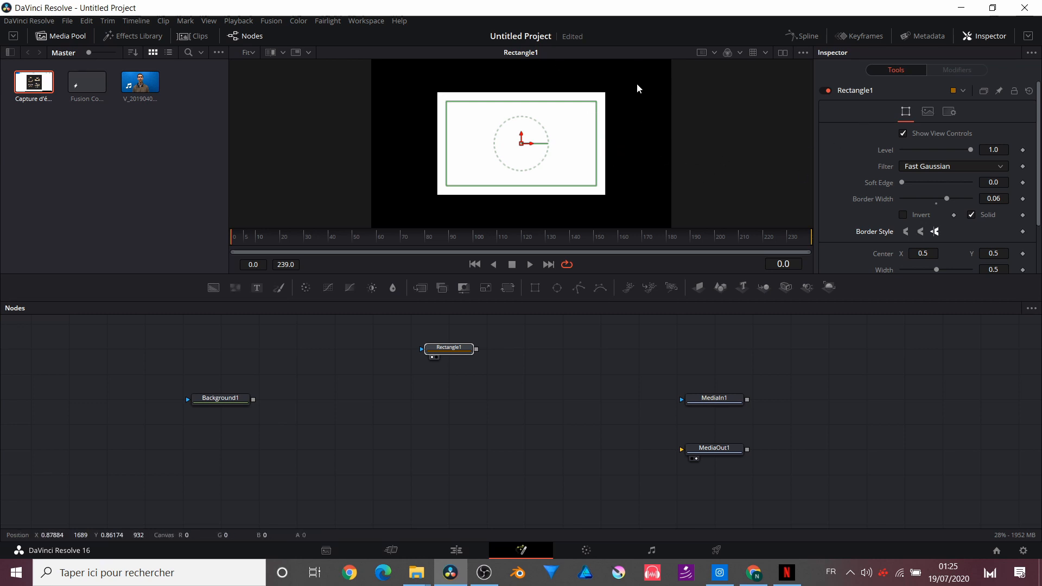
left_click(449, 356)
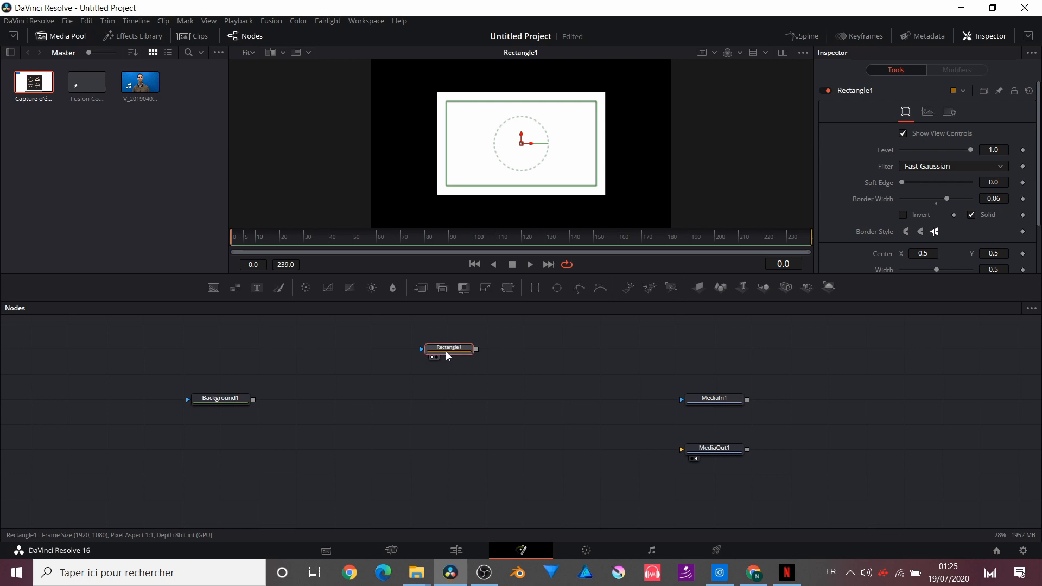
- Move the Background node aside and place the video clip V_20190401_114629_OC0 in the node graph
left_click_drag(72, 402, 83, 448)
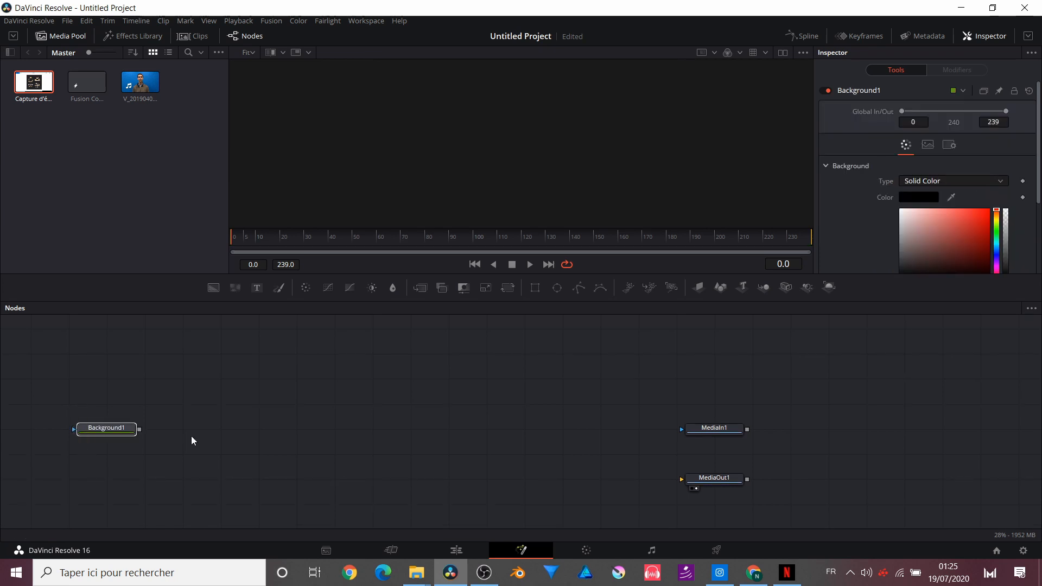
left_click(191, 435)
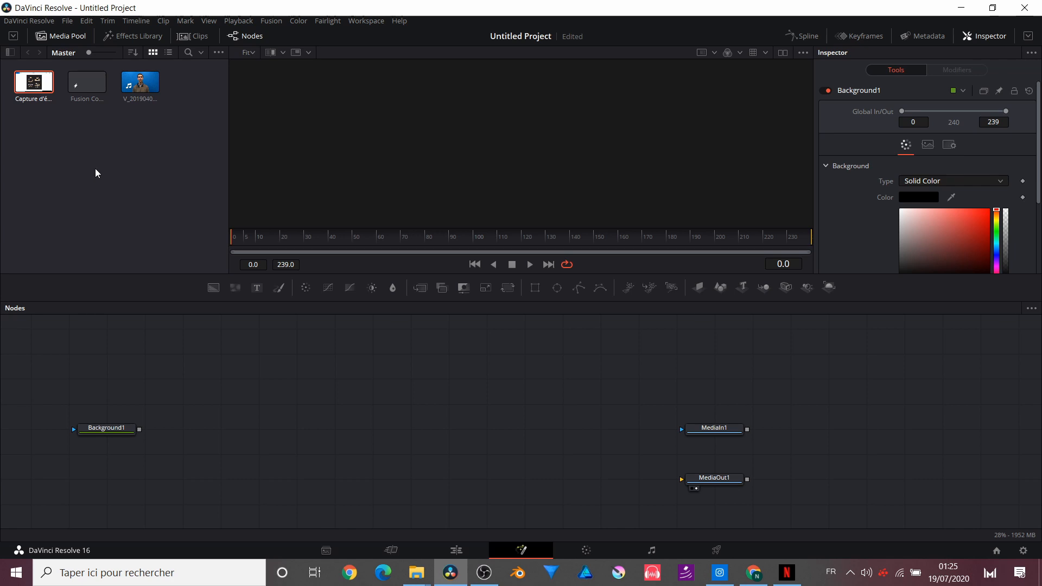
left_click_drag(131, 85, 366, 402)
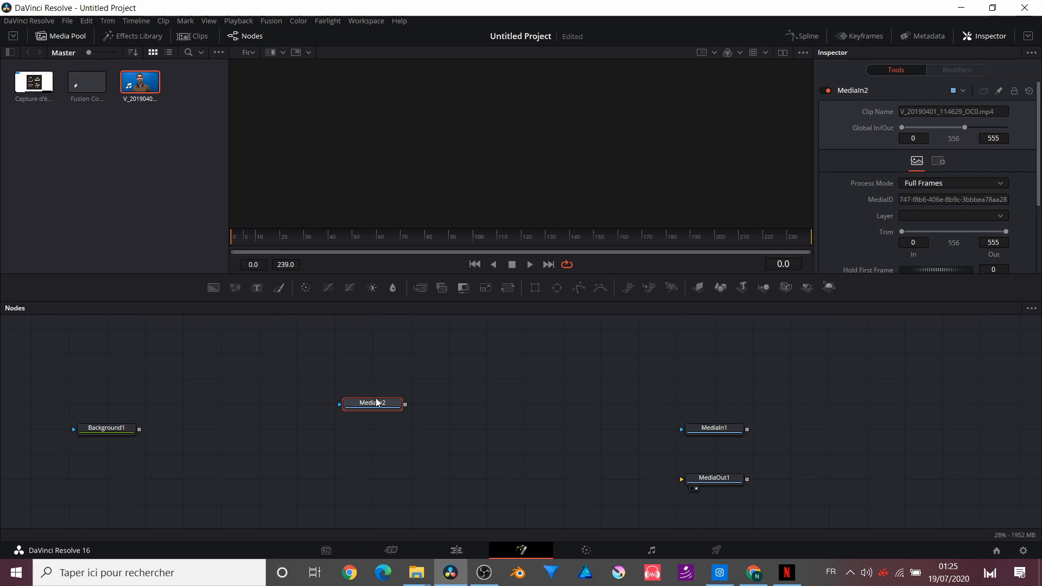
- Chain a Resize node and a DeltaKeyer node after the video clip, and show the keyed result in the viewer
left_click(484, 292)
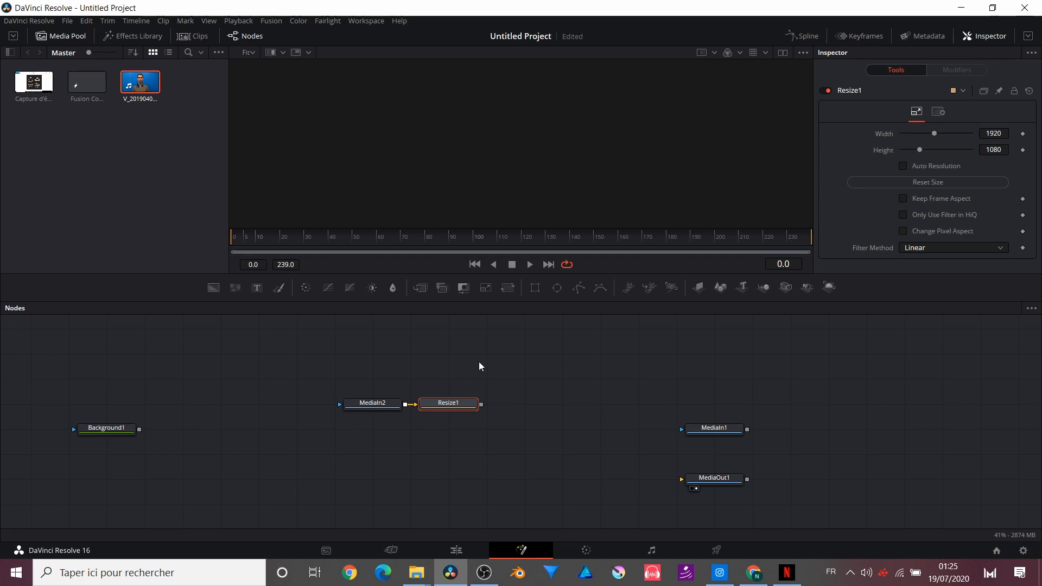
key("1")
key("ctrl+space")
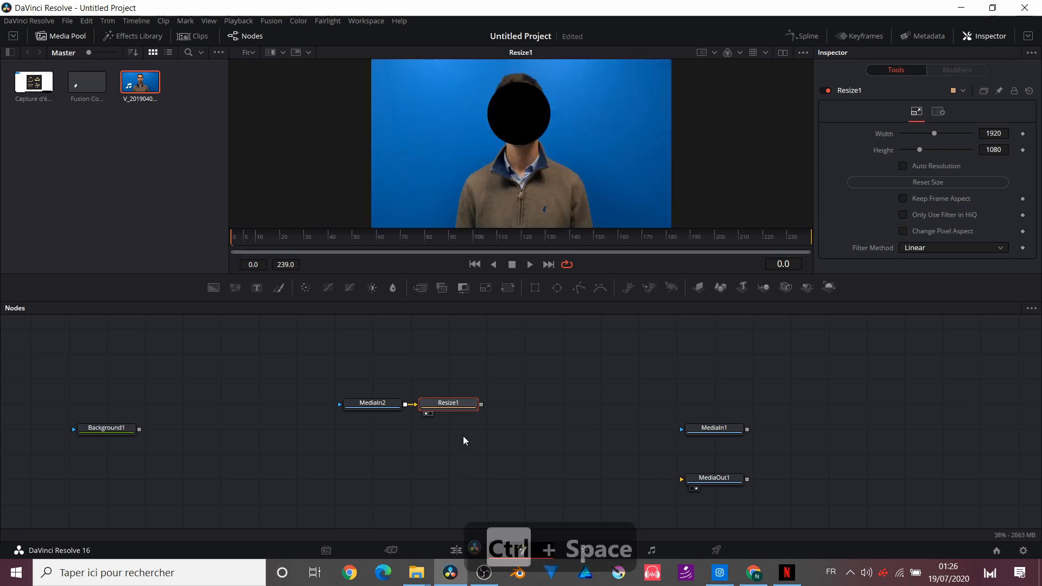
type("del")
key("Return")
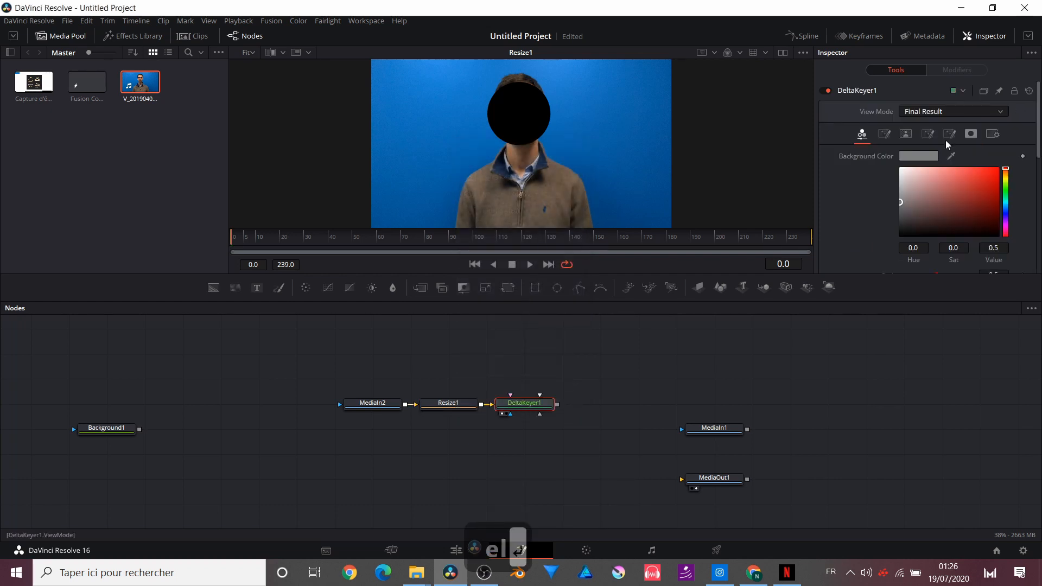
key("1")
- Mask the Background node with an Ellipse, show it in the viewer and set the background color to white
left_click(129, 426)
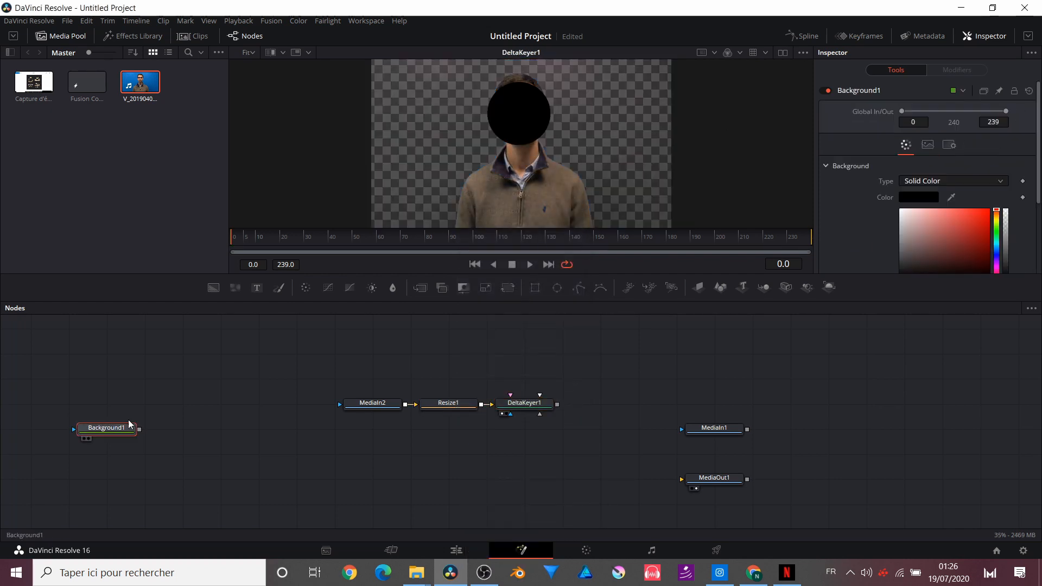
left_click(557, 288)
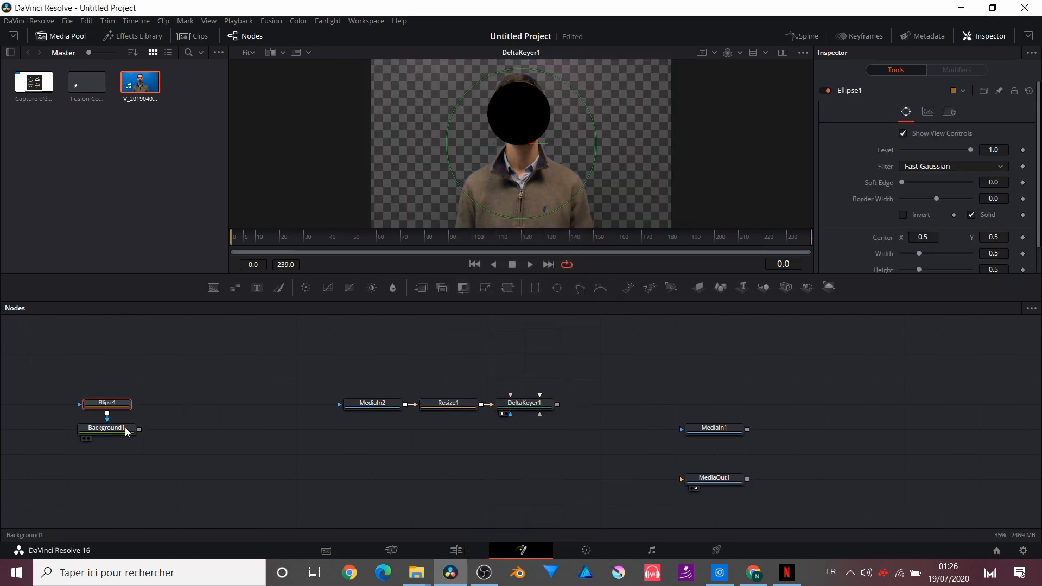
left_click_drag(125, 429, 476, 186)
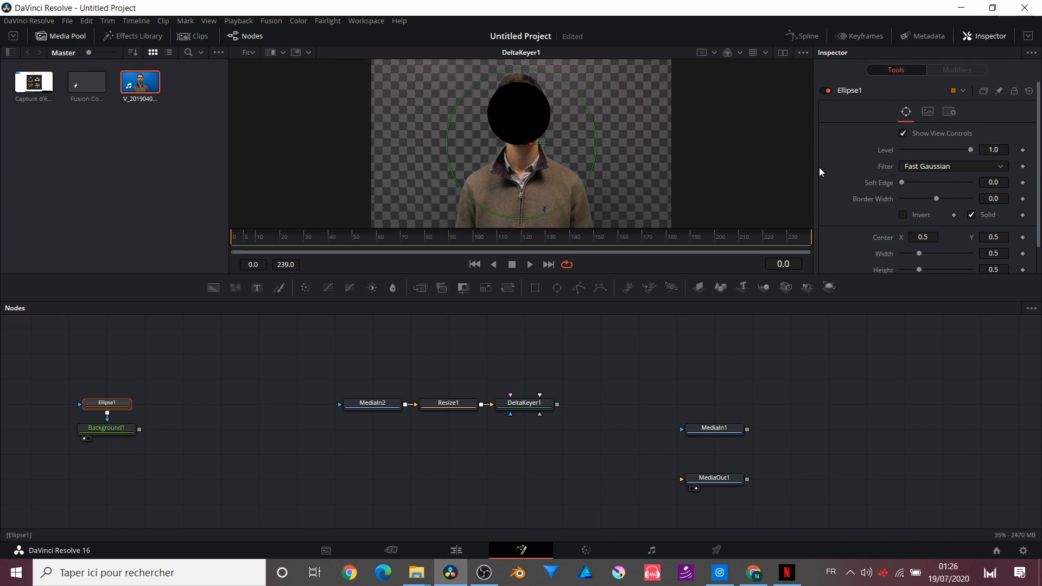
left_click(126, 430)
left_click_drag(929, 231, 901, 209)
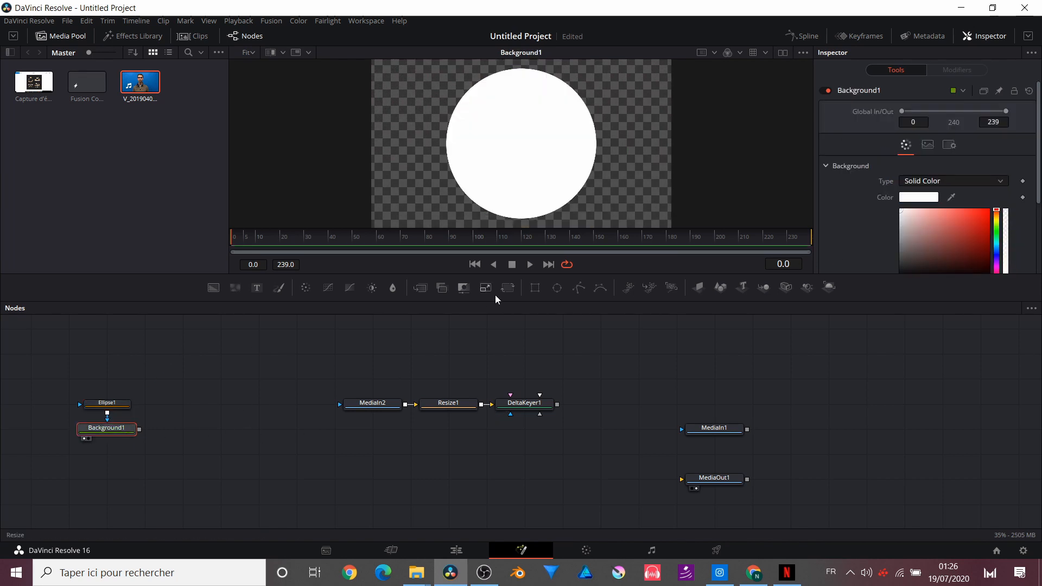
- Add a Transform node after the Background, use the DeltaKeyer output as its effect mask, and enable Multiply by Mask
left_click(505, 289)
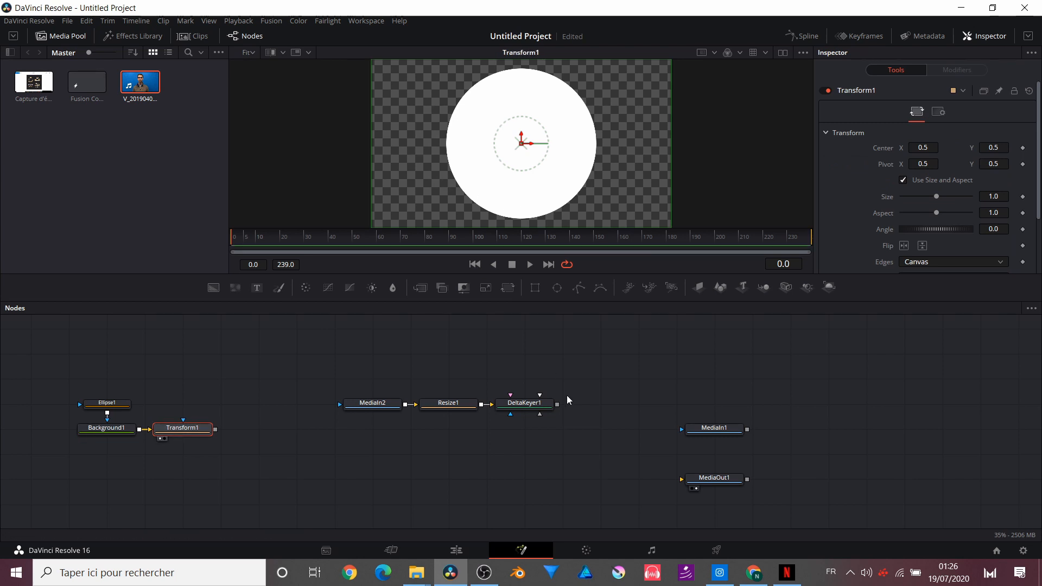
left_click_drag(556, 404, 197, 431)
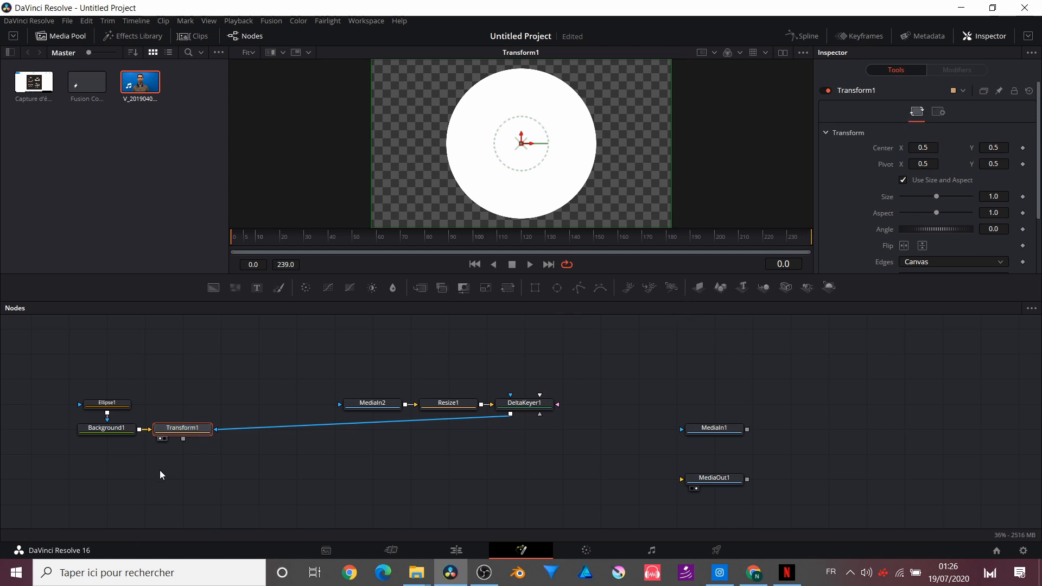
left_click(941, 112)
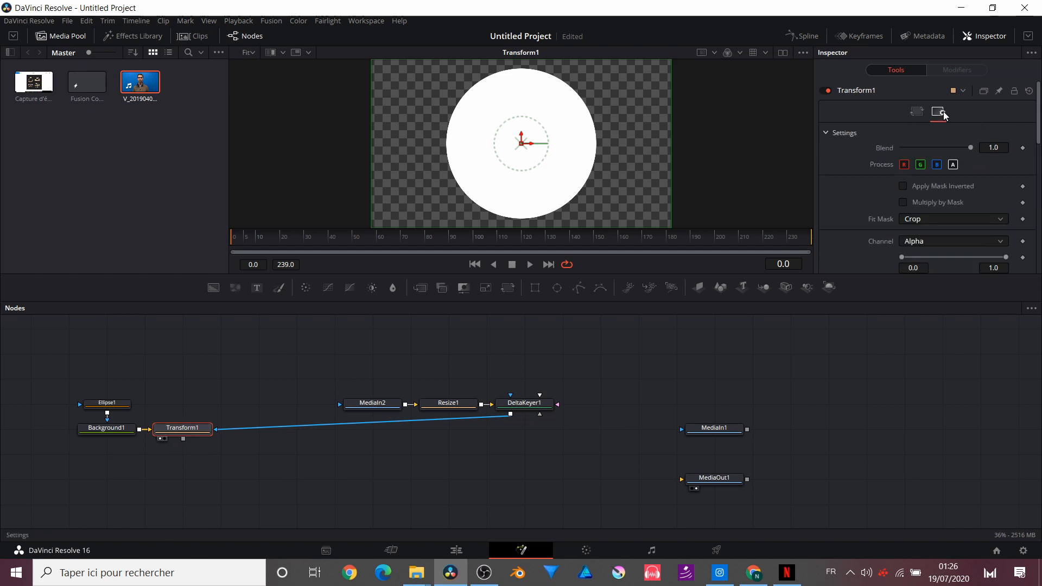
left_click(903, 202)
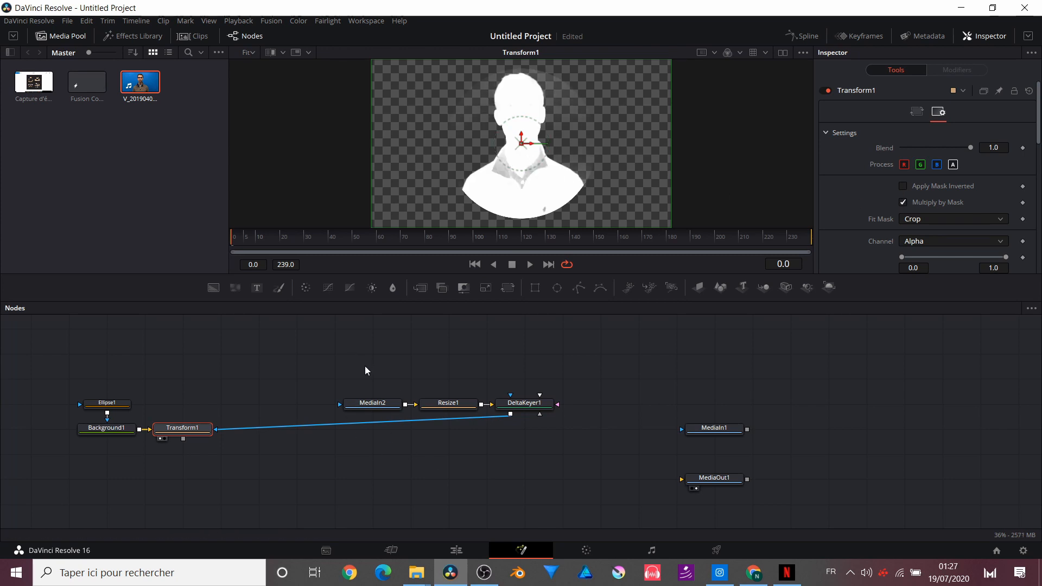
- Enable Apply Mask Inverted on the Transform node to cut the keyed silhouette out of the white circle
left_click_drag(370, 371, 522, 417)
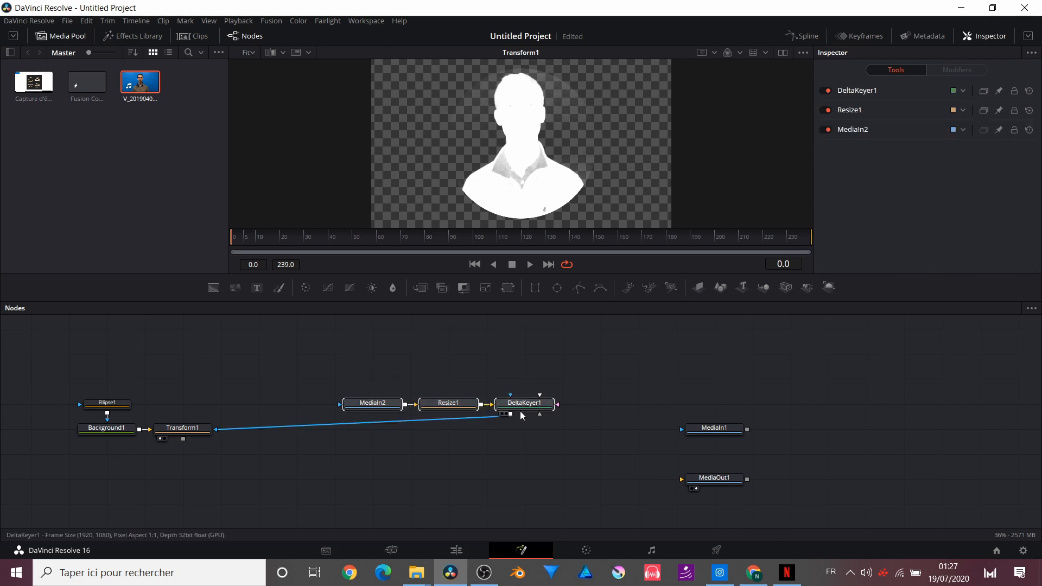
left_click(521, 411)
left_click(372, 475)
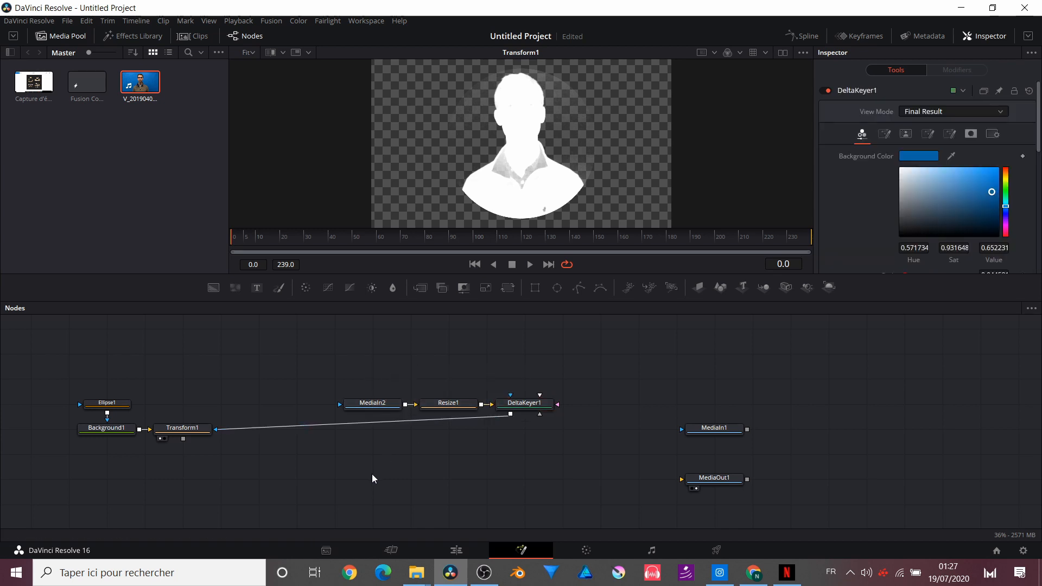
left_click(194, 432)
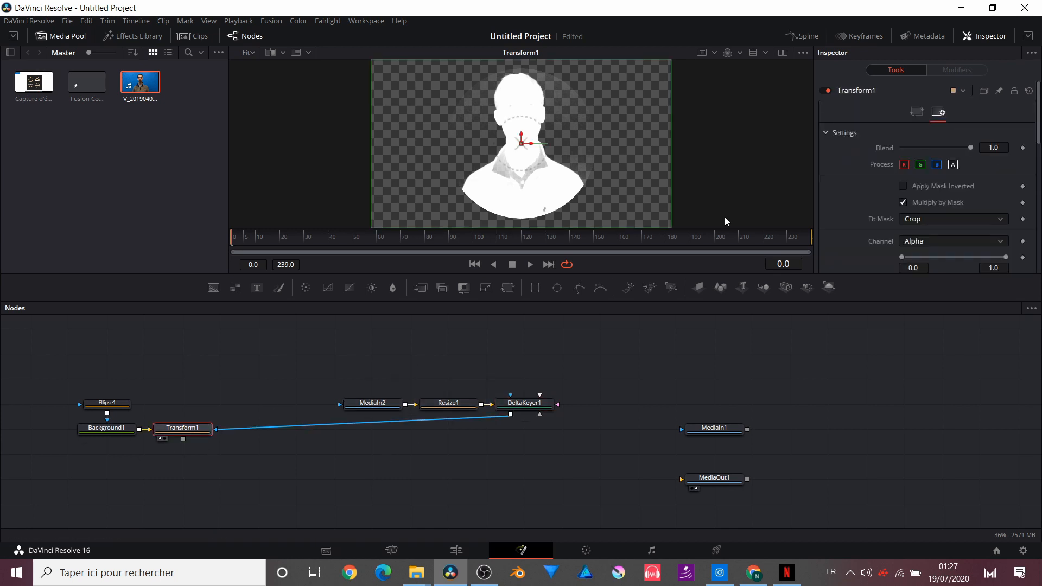
left_click(906, 187)
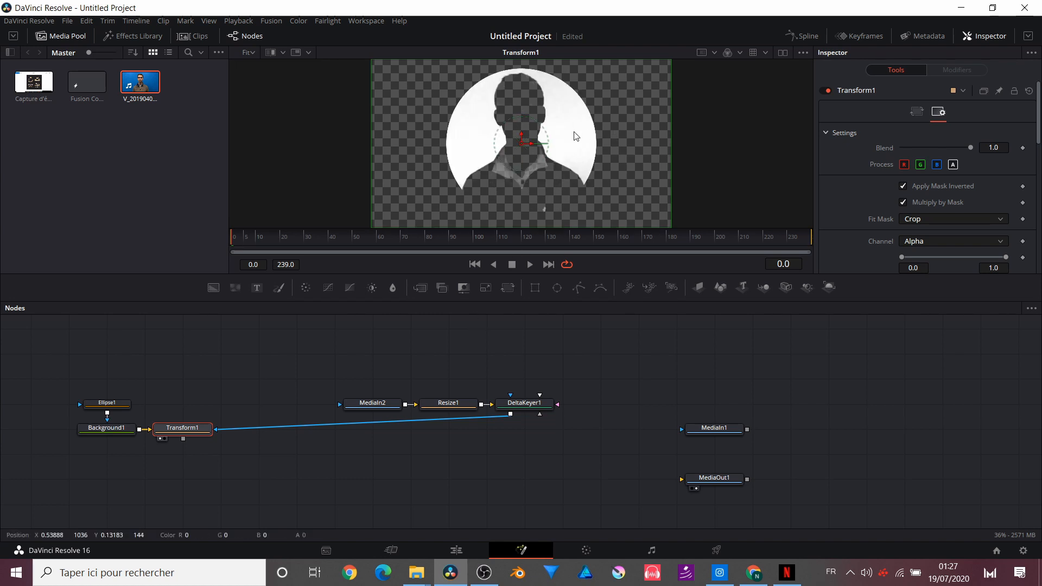
- Delete the video clip, Resize and DeltaKeyer nodes together with the Transform node
left_click(513, 407)
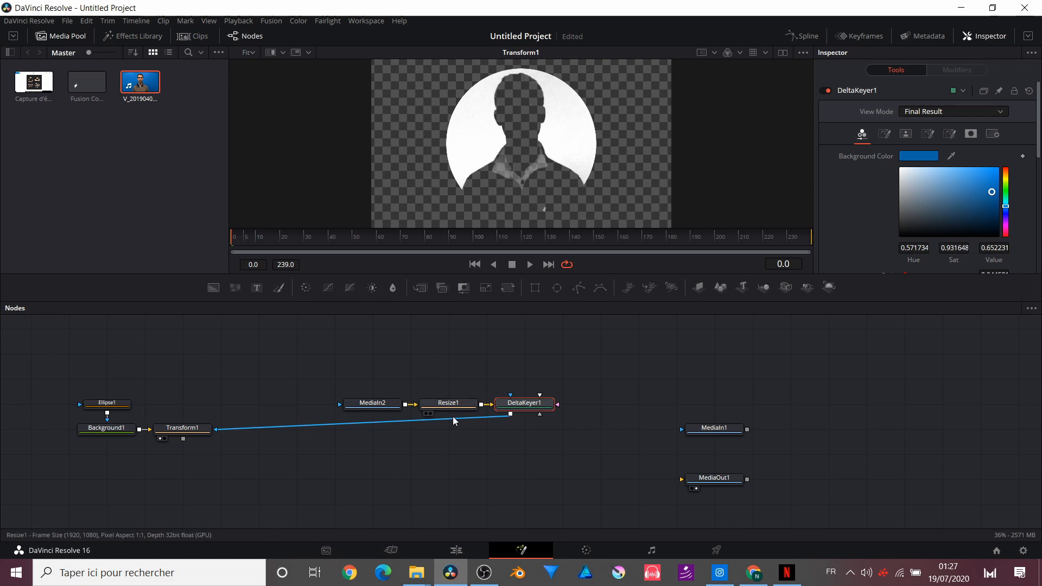
left_click_drag(331, 360, 528, 468)
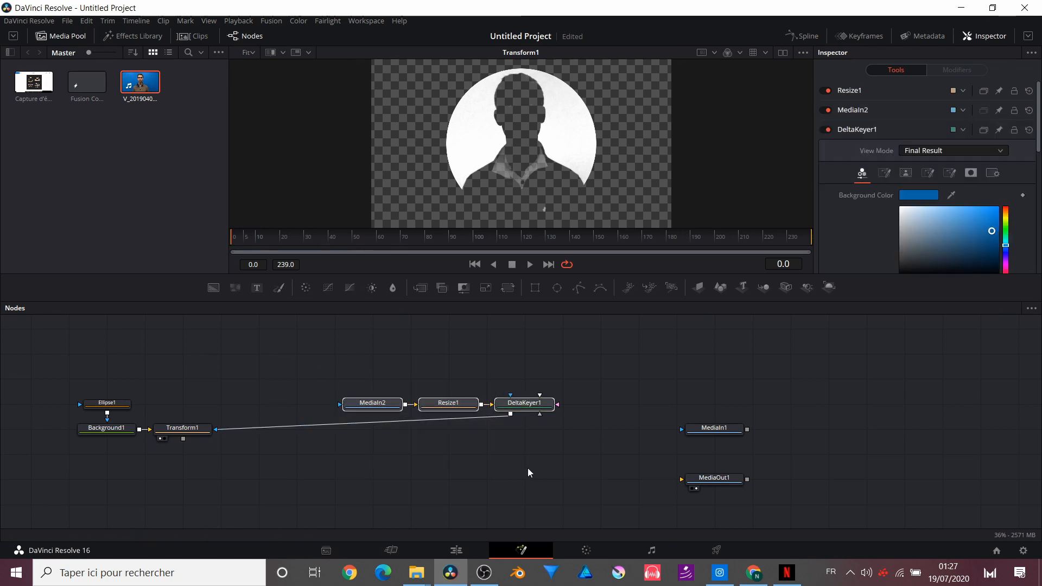
key("BackSpace")
key("Delete")
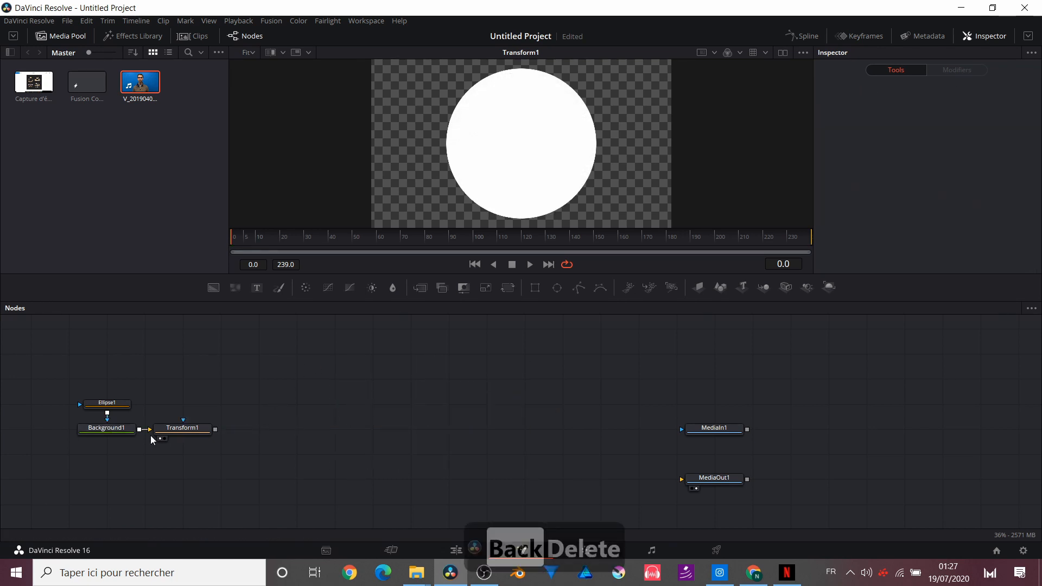
left_click(171, 434)
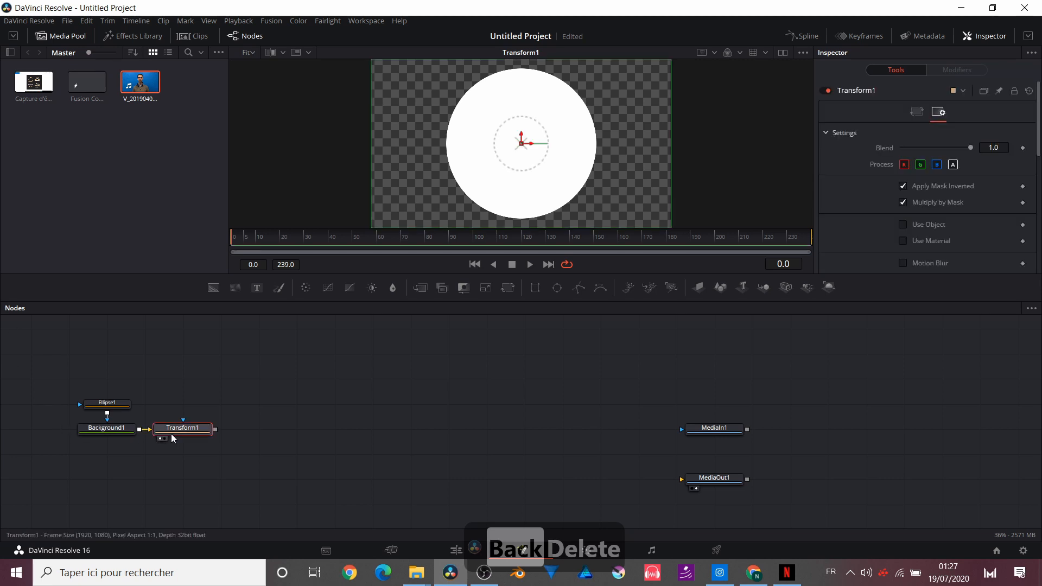
key("Delete")
- Turn the Ellipse mask into a ring by disabling Solid and setting its border width to 0.029
left_click(102, 404)
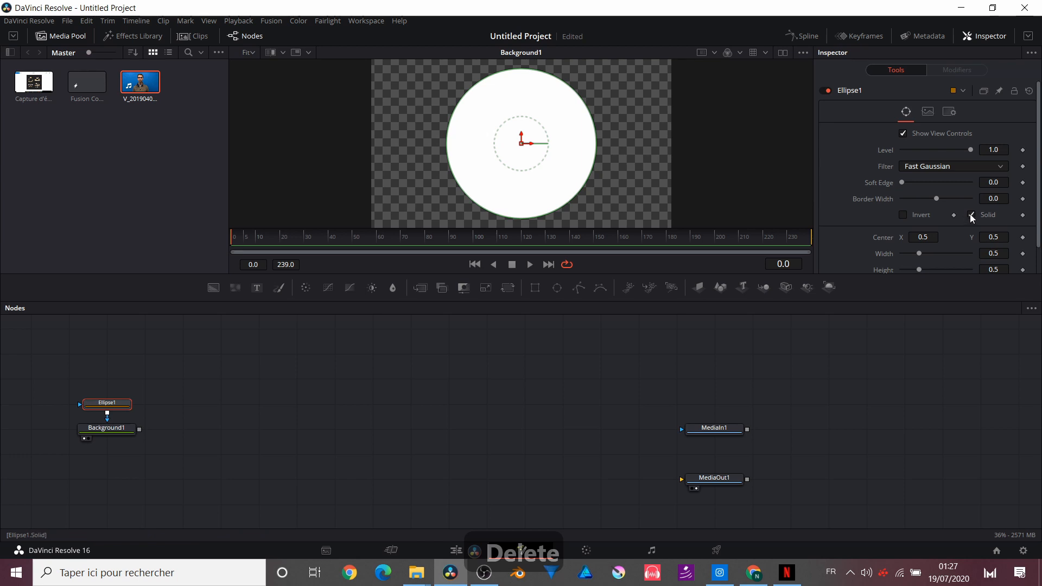
left_click(972, 215)
left_click(941, 203)
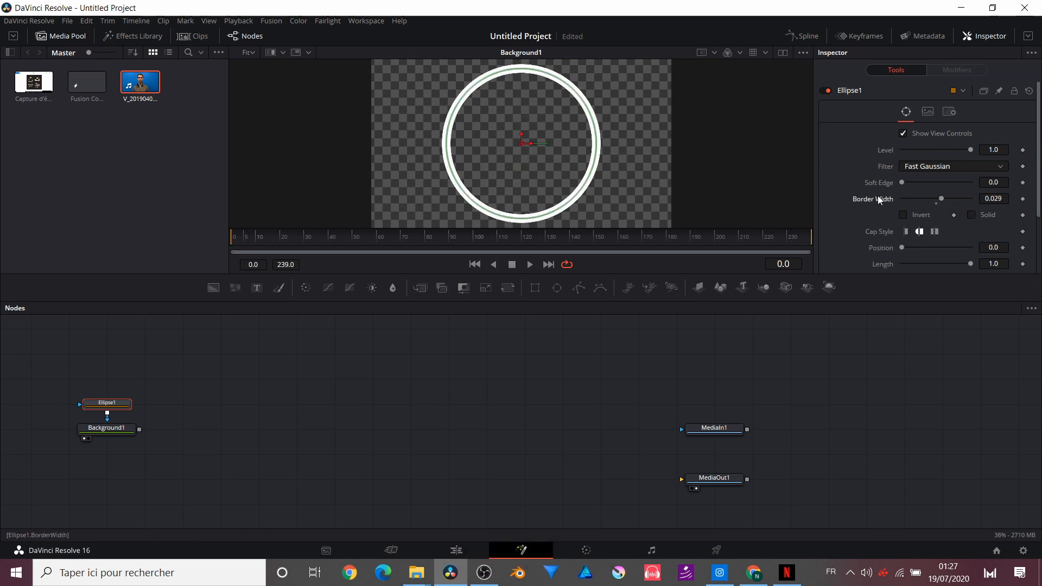
- Add a Merge node after the ring's Background and place a second Background node above it
left_click(132, 429)
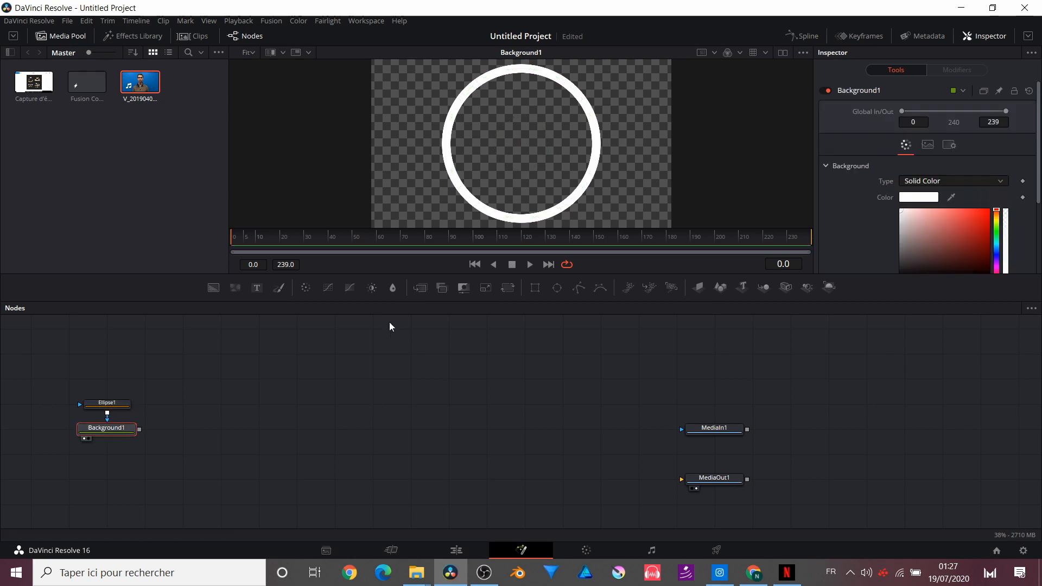
left_click(421, 292)
left_click_drag(212, 289, 197, 382)
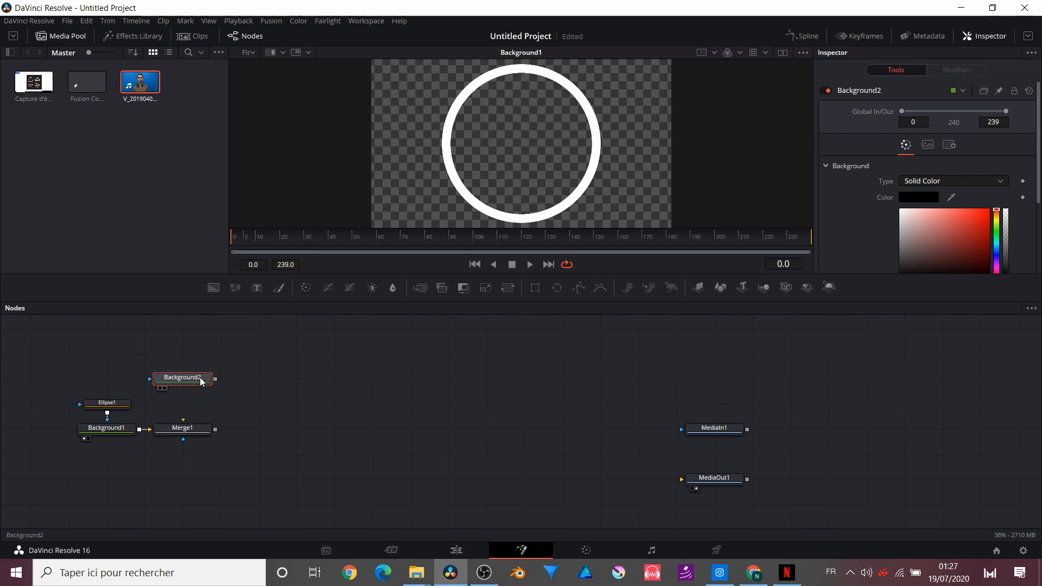
- Show the second Background in the viewer and mask it with a Rectangle resized to a thin horizontal bar about 0.75 wide
key("1")
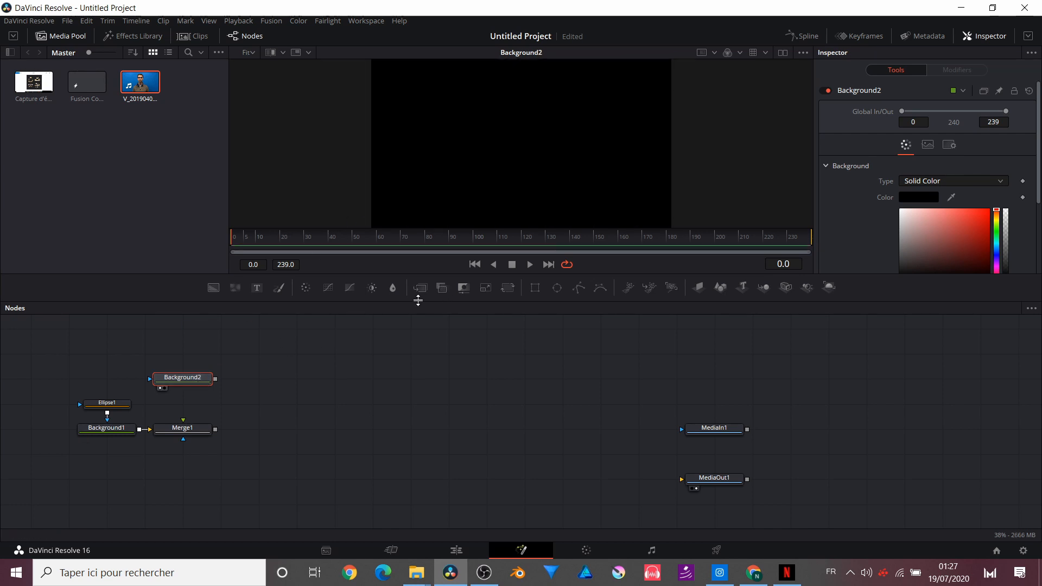
left_click(535, 287)
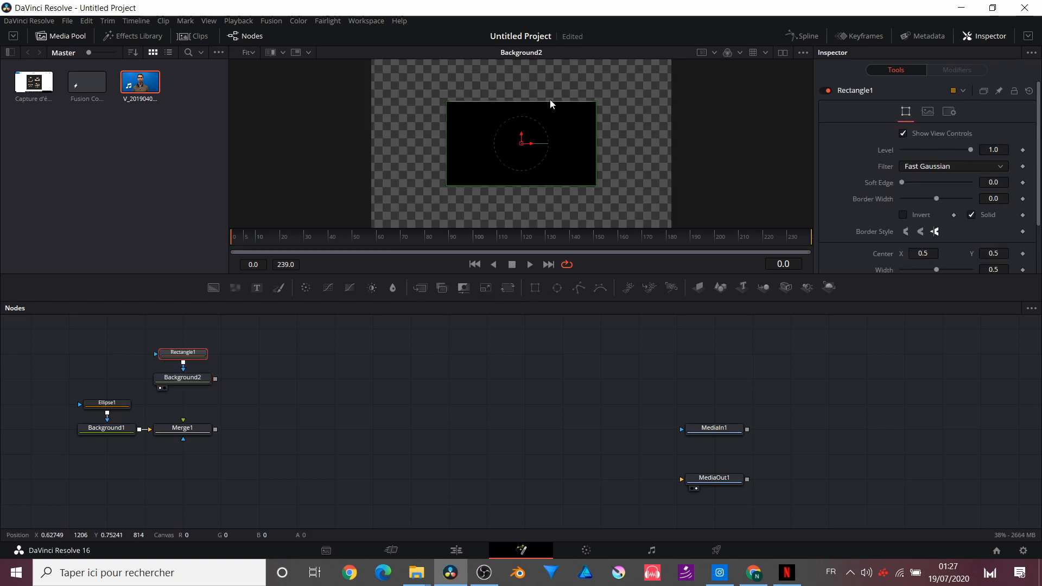
left_click_drag(551, 102, 633, 150)
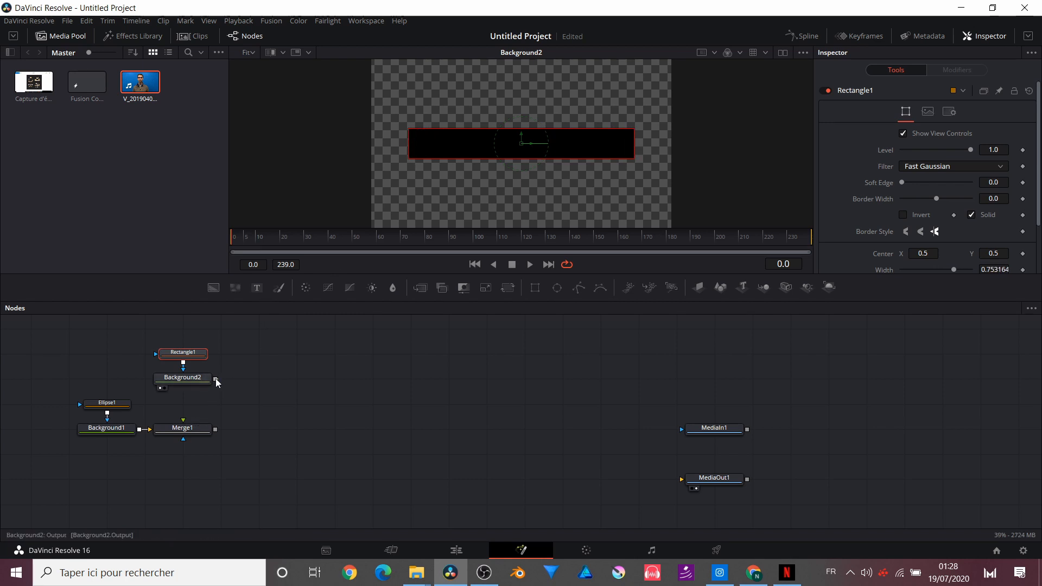
- Connect the black bar's Background to the Merge as foreground over the ring, and show the Merge in the viewer
left_click_drag(216, 379, 198, 431)
left_click(197, 431)
key("1")
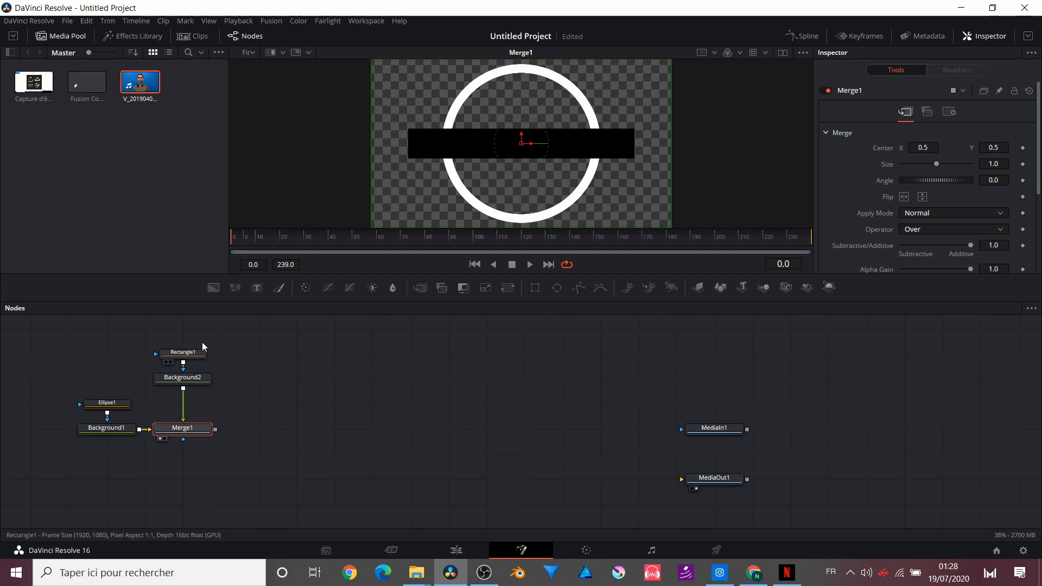
left_click(167, 341)
left_click(182, 429)
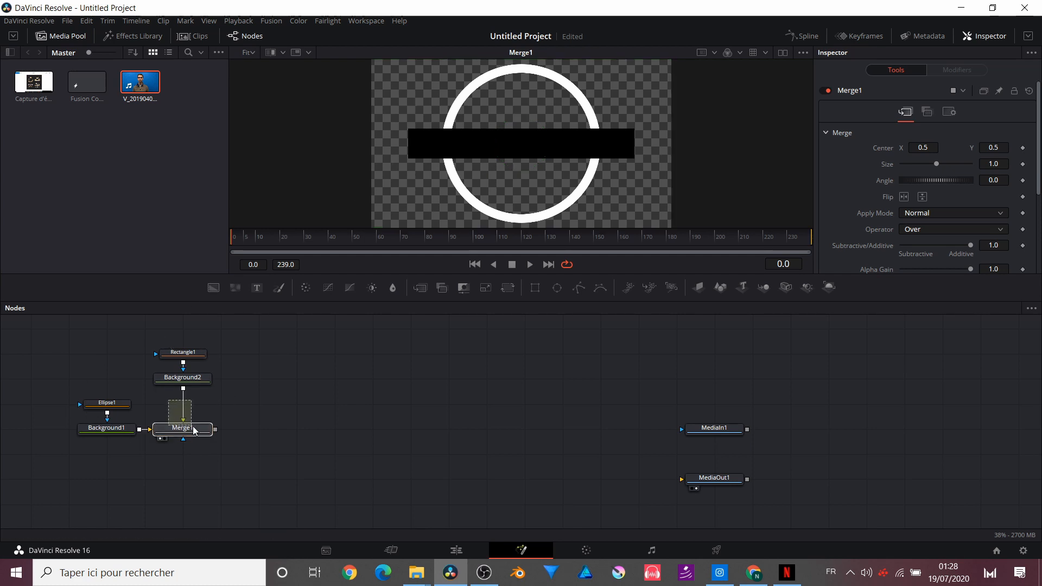
left_click_drag(107, 386, 122, 432)
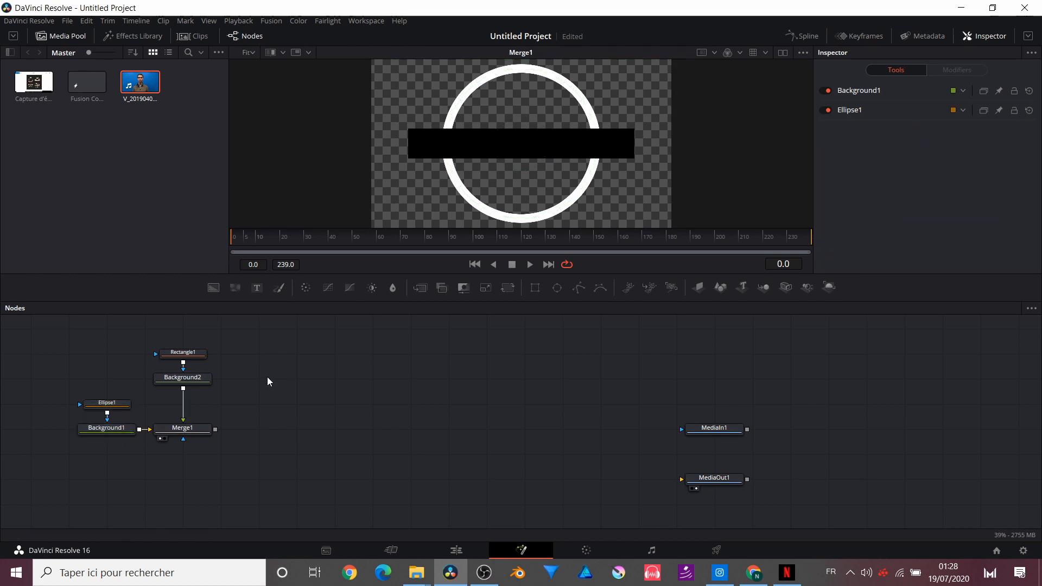
left_click(199, 377)
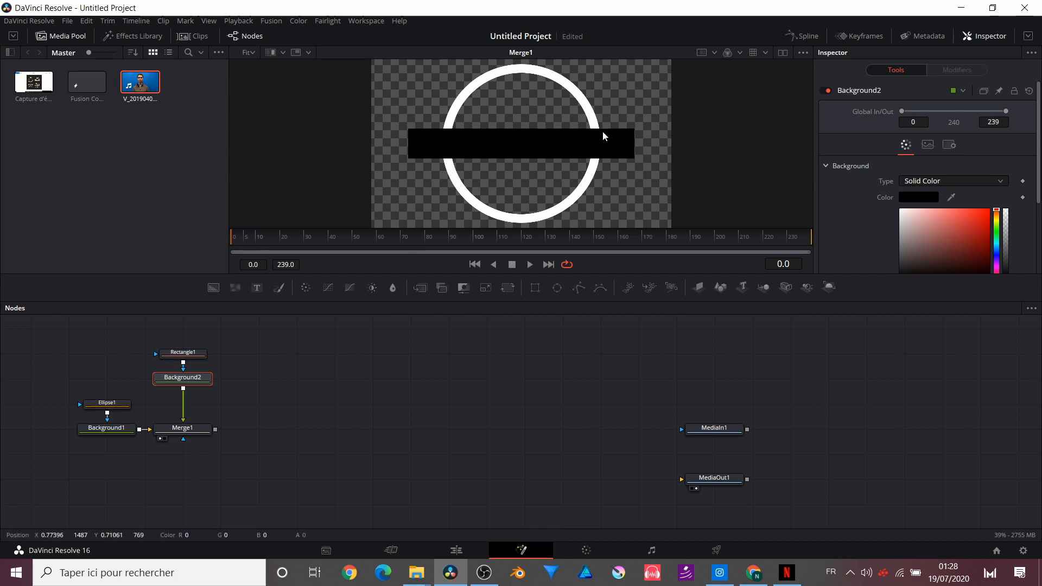
left_click(181, 445)
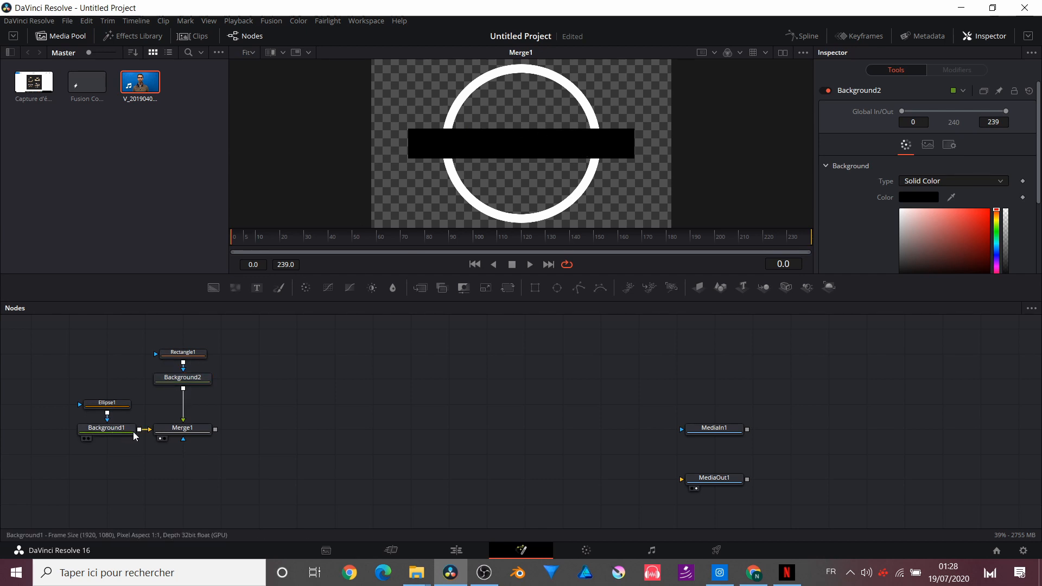
- Connect the ring's Background to the Merge's effect mask input as well, and enable Apply Mask Inverted on the Merge
left_click_drag(139, 430, 183, 438)
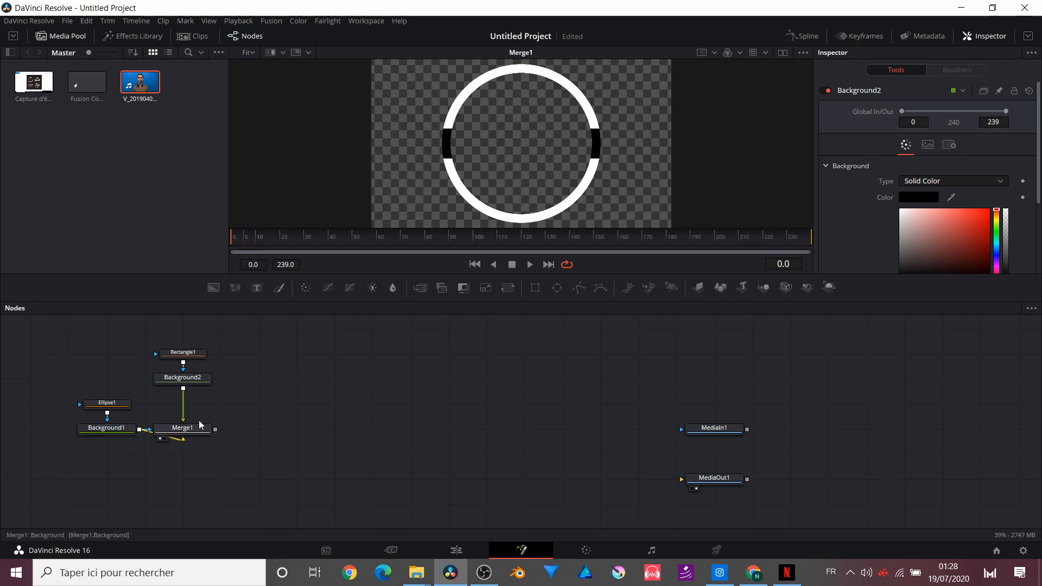
left_click(174, 432)
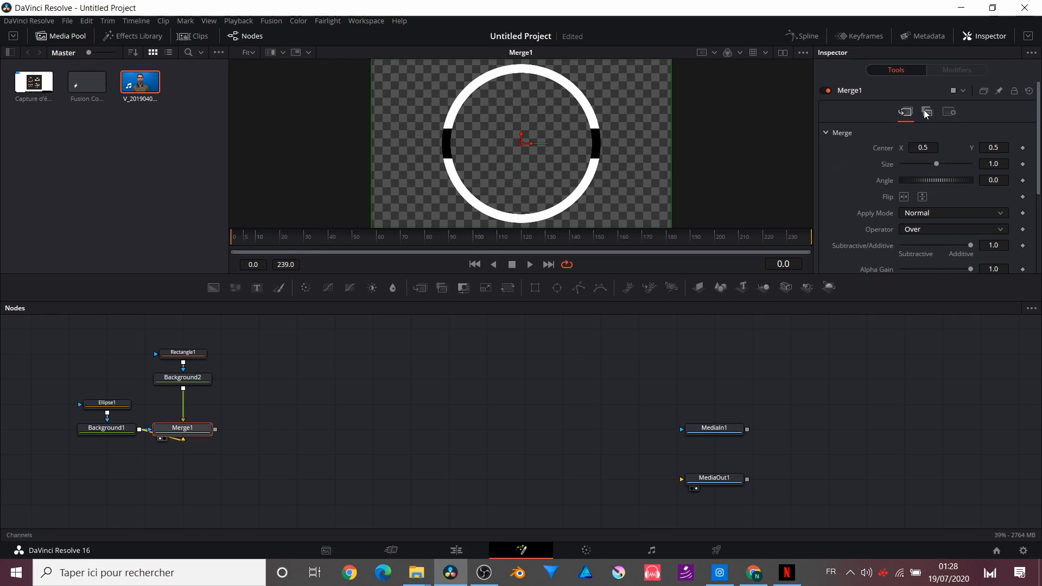
left_click(948, 112)
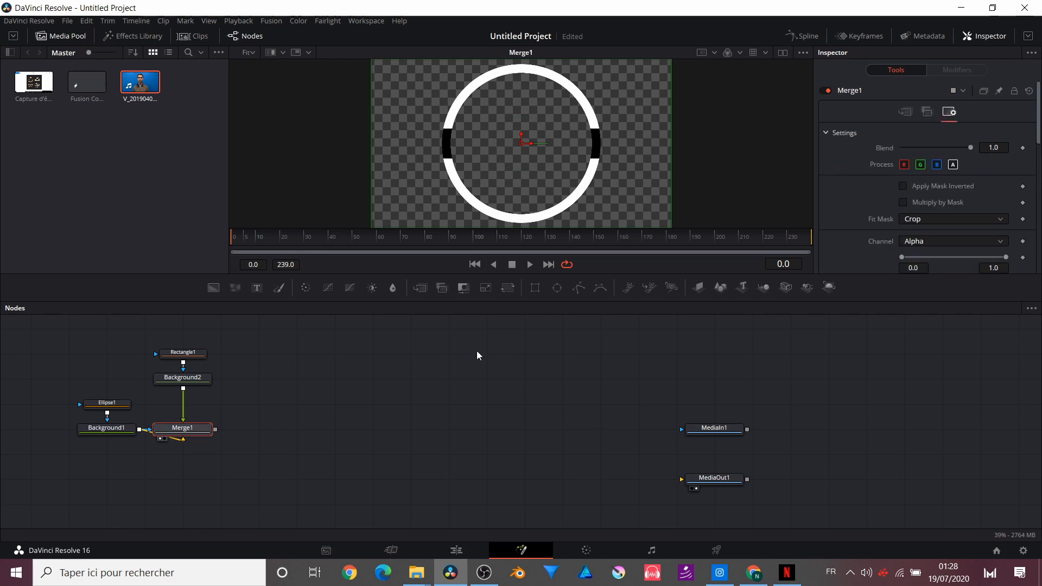
left_click(903, 186)
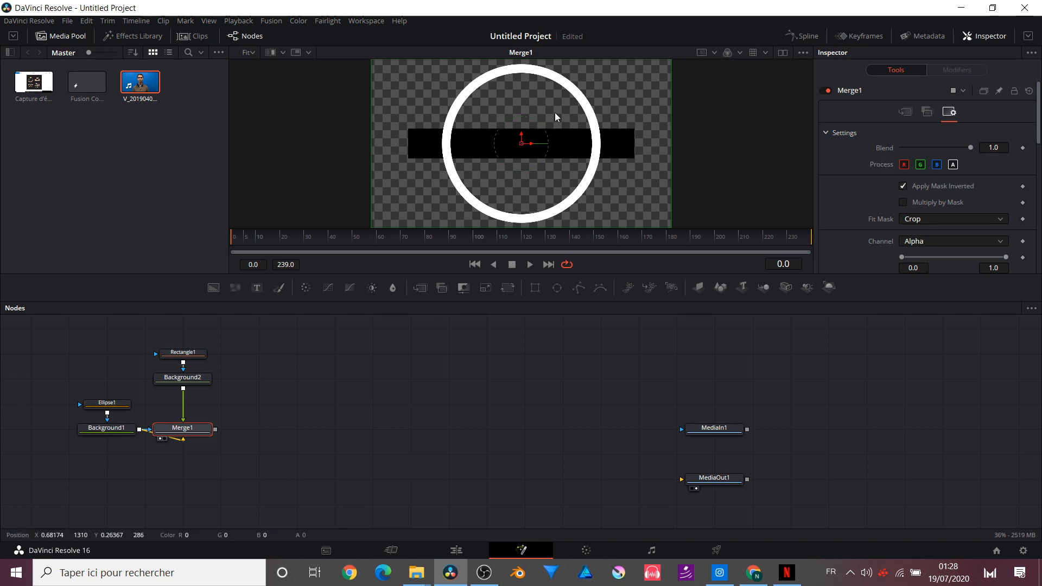
- Move the Rectangle, second Background and Merge nodes away from the ring nodes, and disconnect the Merge's effect mask
left_click_drag(170, 334, 264, 433)
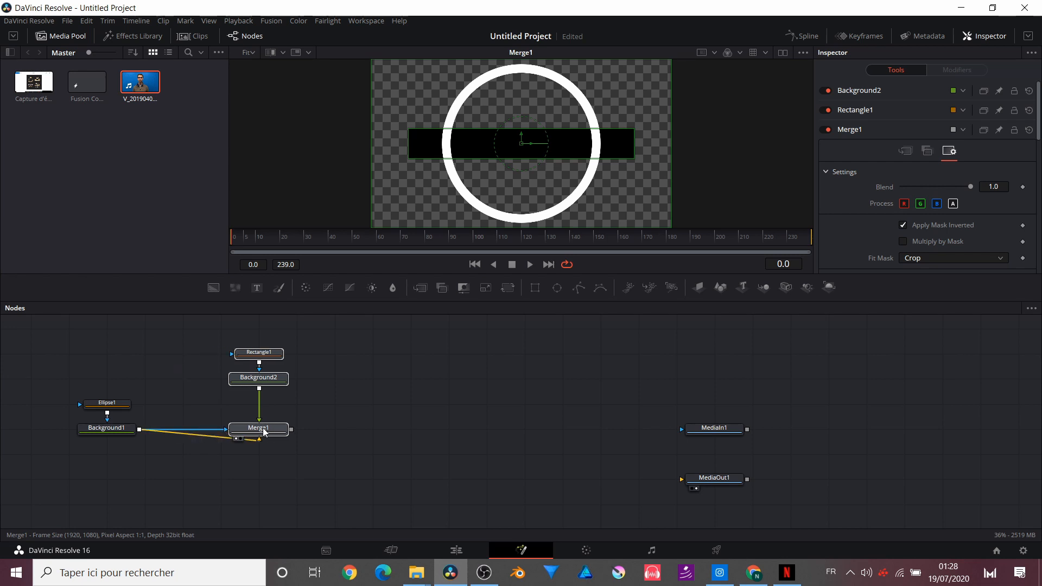
left_click(309, 429)
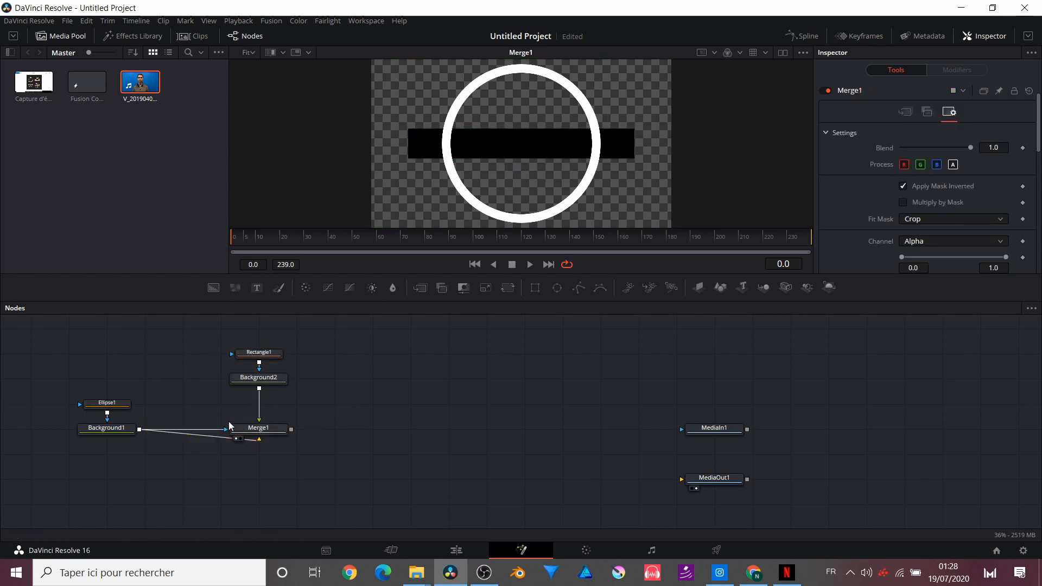
left_click_drag(226, 430, 206, 452)
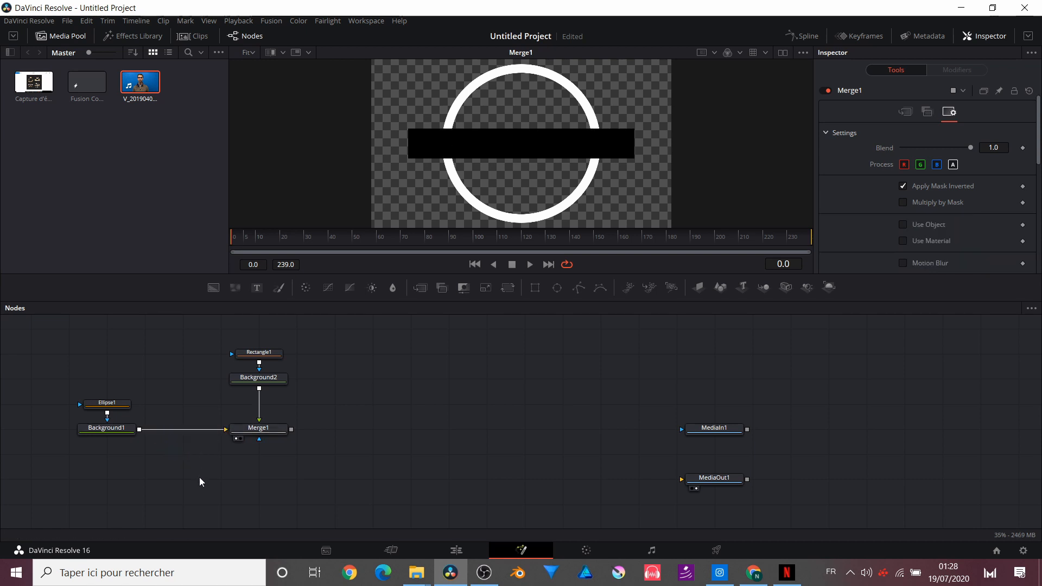
- Route the ring's Background through a new Transform node into the Merge's effect mask, and enable Multiply by Mask on the Transform
left_click_drag(508, 287, 246, 455)
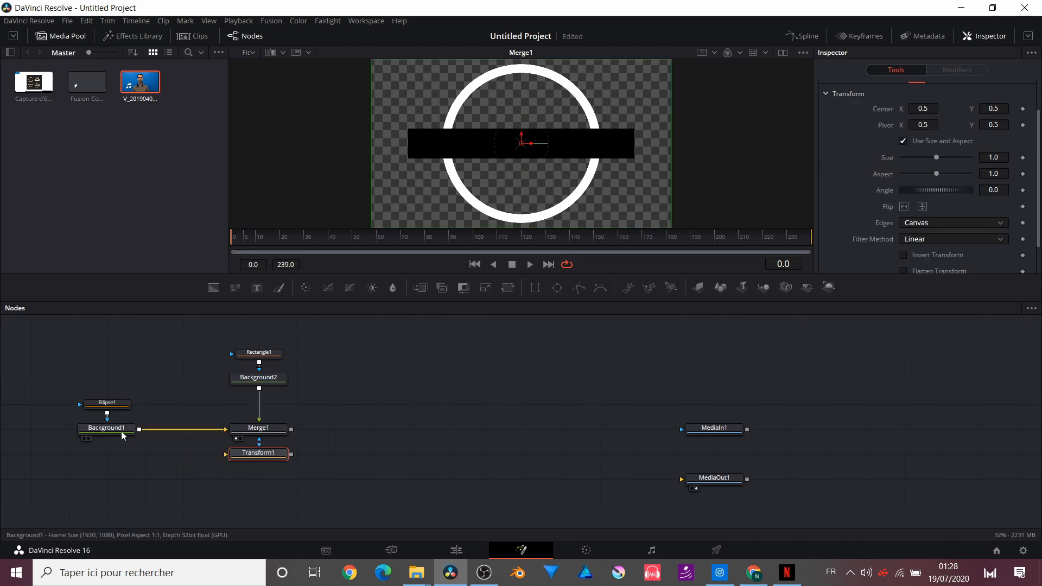
left_click_drag(139, 430, 261, 432)
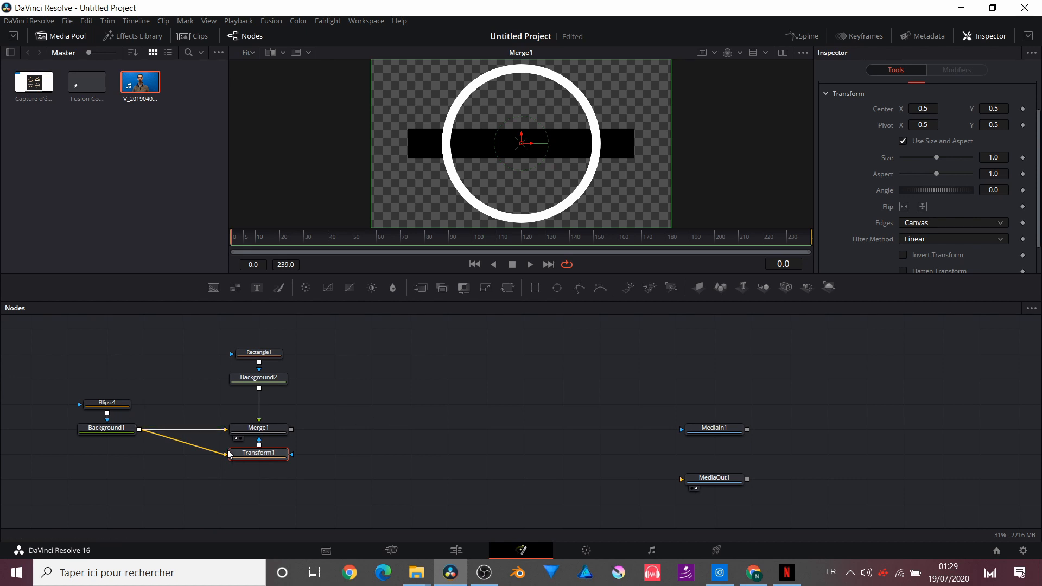
scroll(909, 195, "up", 2)
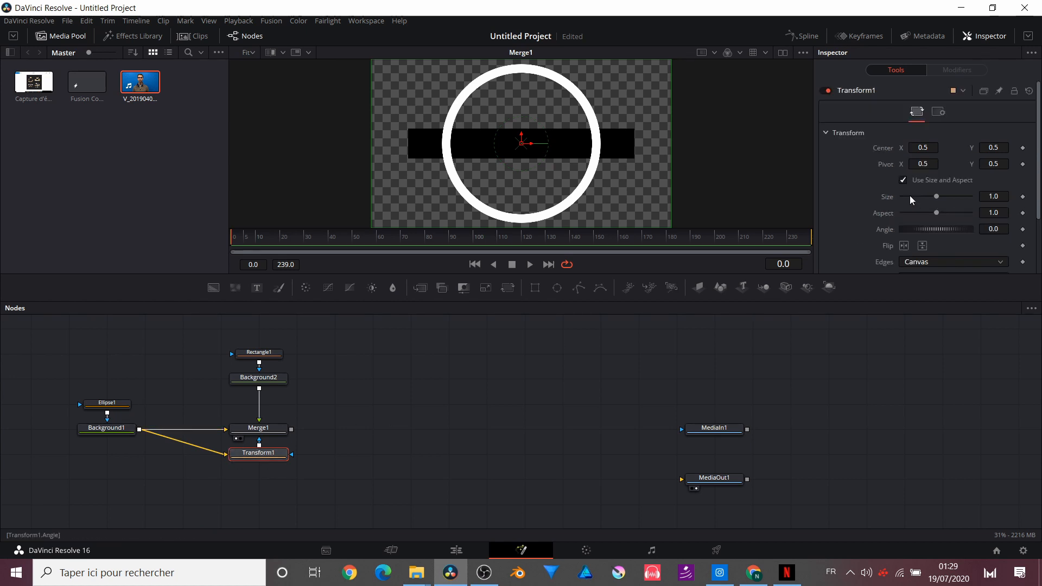
left_click(940, 114)
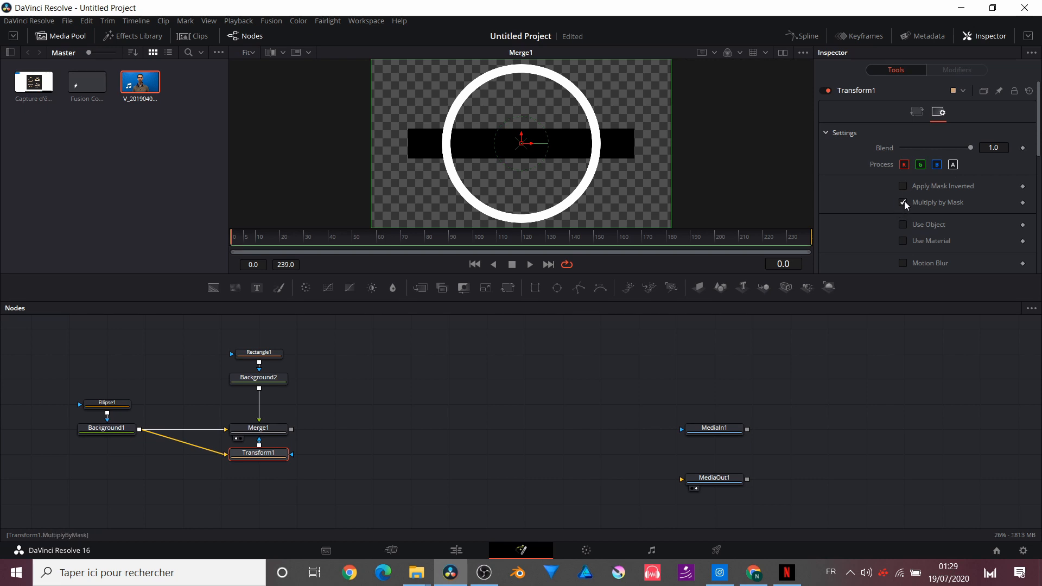
- Mask the Transform with a new Rectangle centred at about X 0.265, and shift the black bar's Rectangle to about X 0.44
left_click(535, 287)
left_click_drag(304, 477, 256, 483)
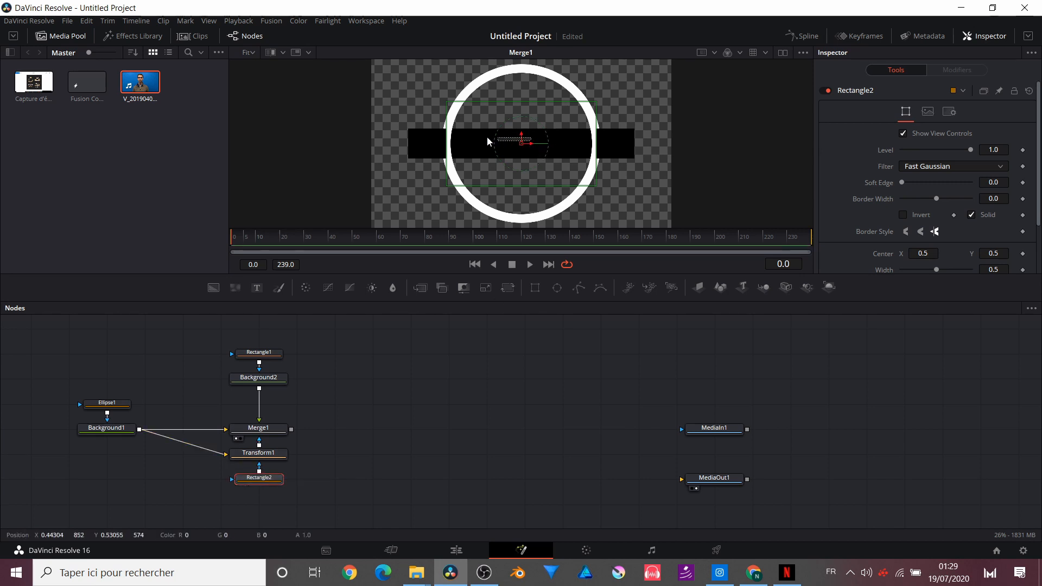
left_click_drag(533, 145, 463, 148)
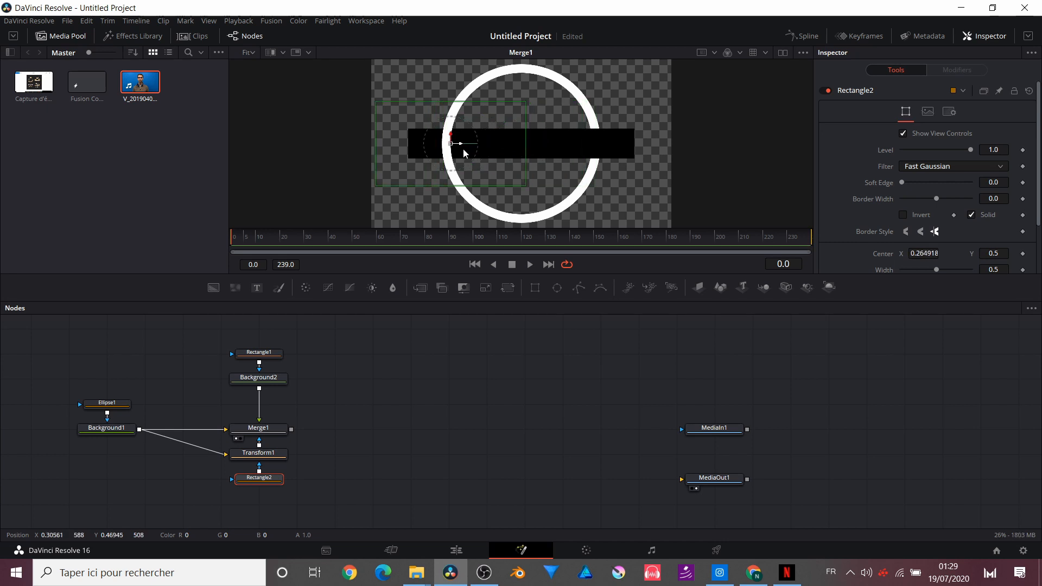
left_click(384, 375)
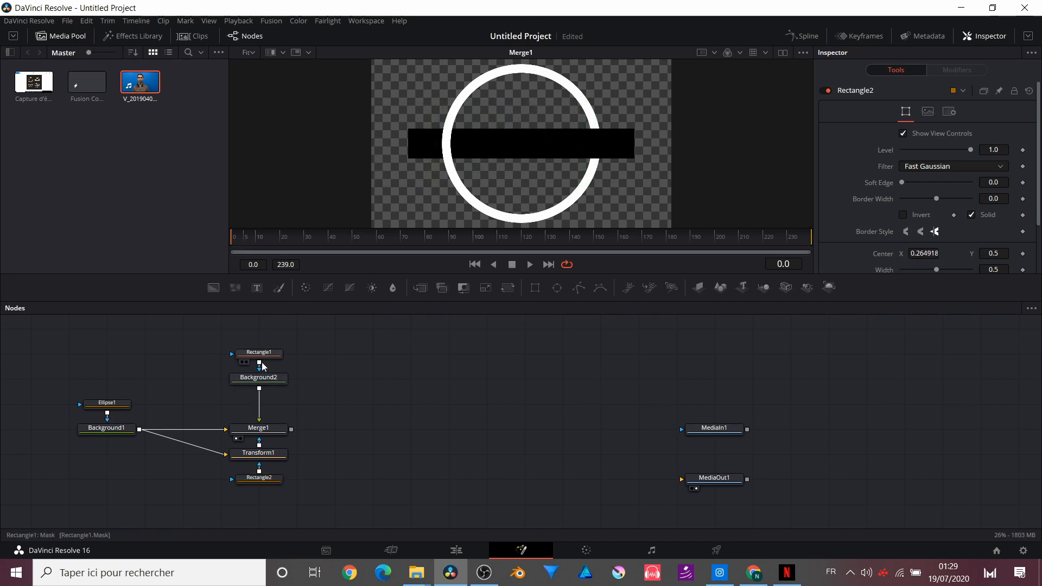
left_click(232, 352)
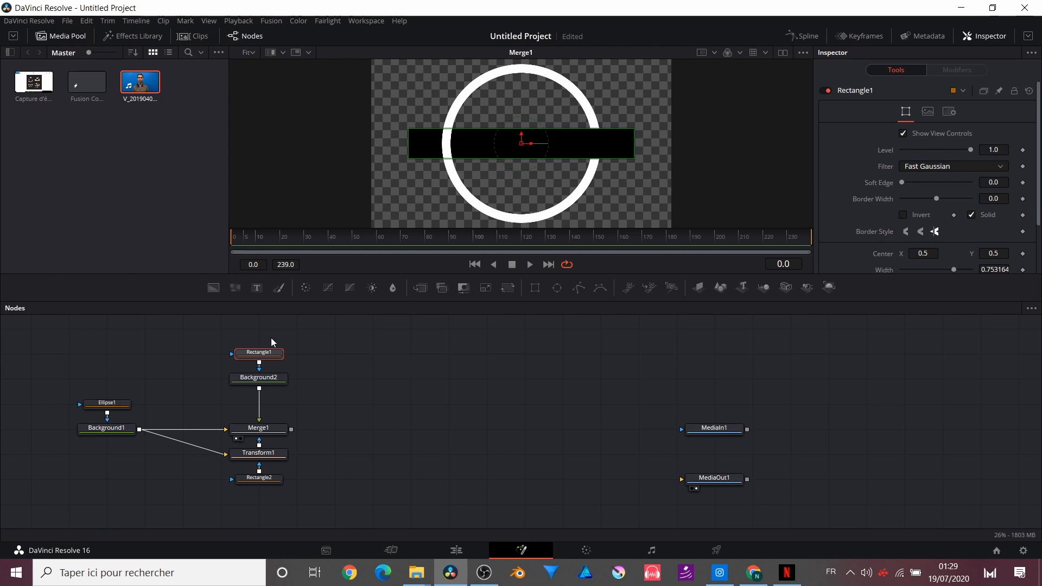
mouse_move(526, 144)
left_mouse_down()
mouse_move(621, 162)
mouse_move(512, 163)
mouse_move(553, 148)
mouse_move(535, 143)
mouse_move(617, 140)
mouse_move(512, 140)
left_mouse_up()
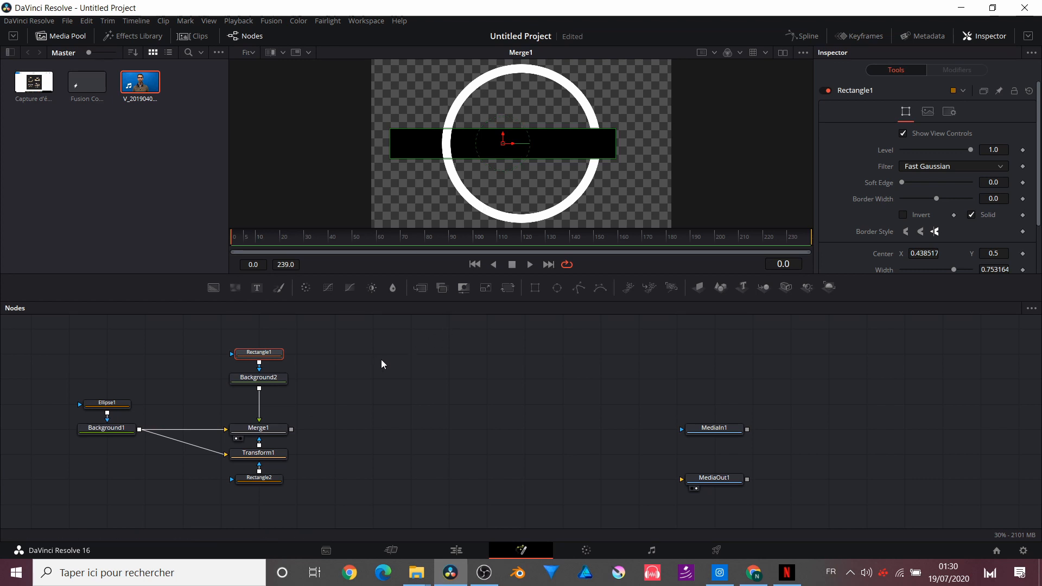
- Merge a new Text node over the black bar's Background, and line up the Text and its Merge within the node chain
left_click(263, 378)
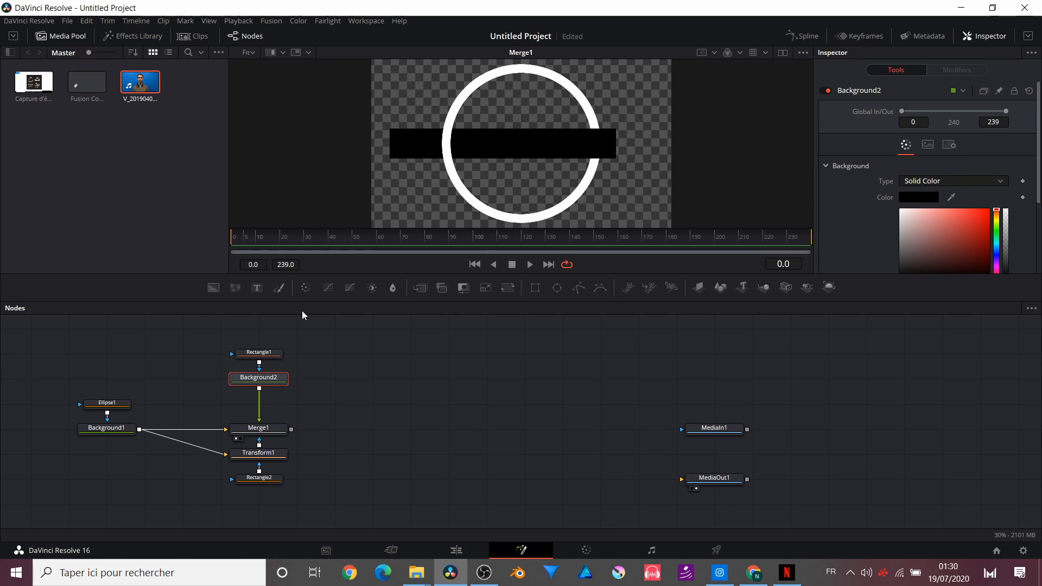
left_click(259, 295)
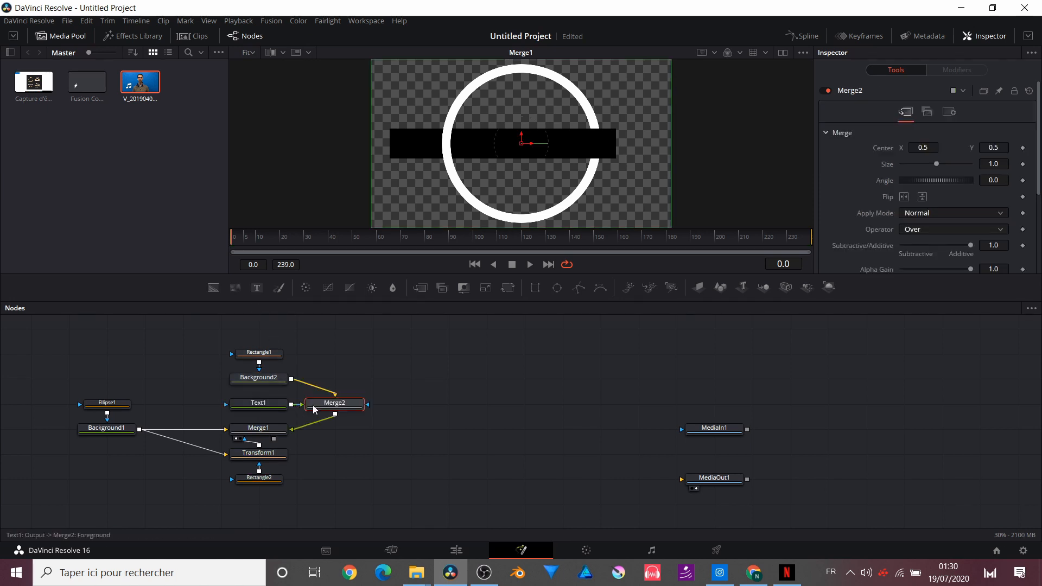
left_click_drag(271, 400, 195, 401)
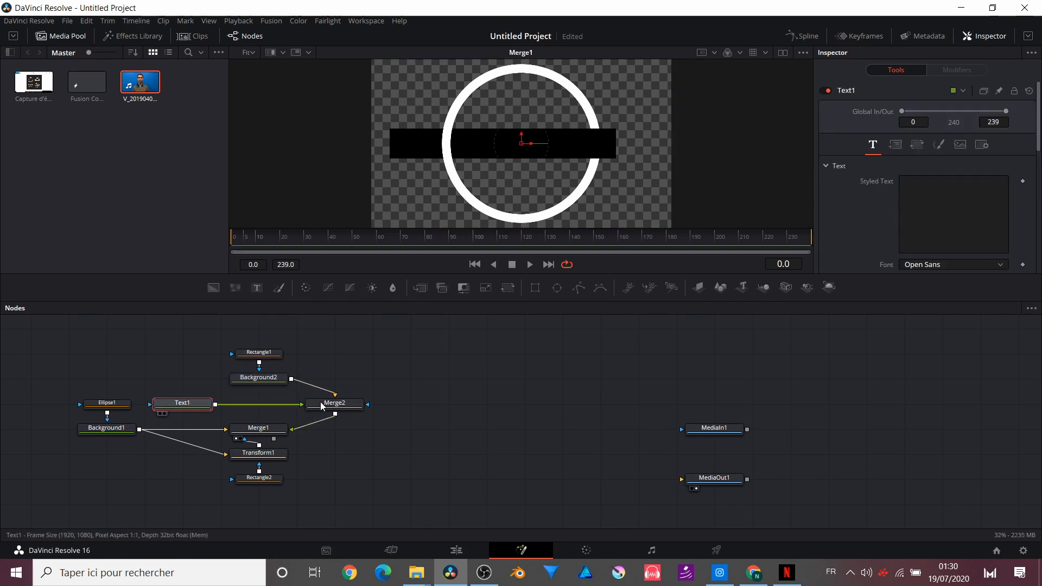
left_click_drag(320, 403, 244, 403)
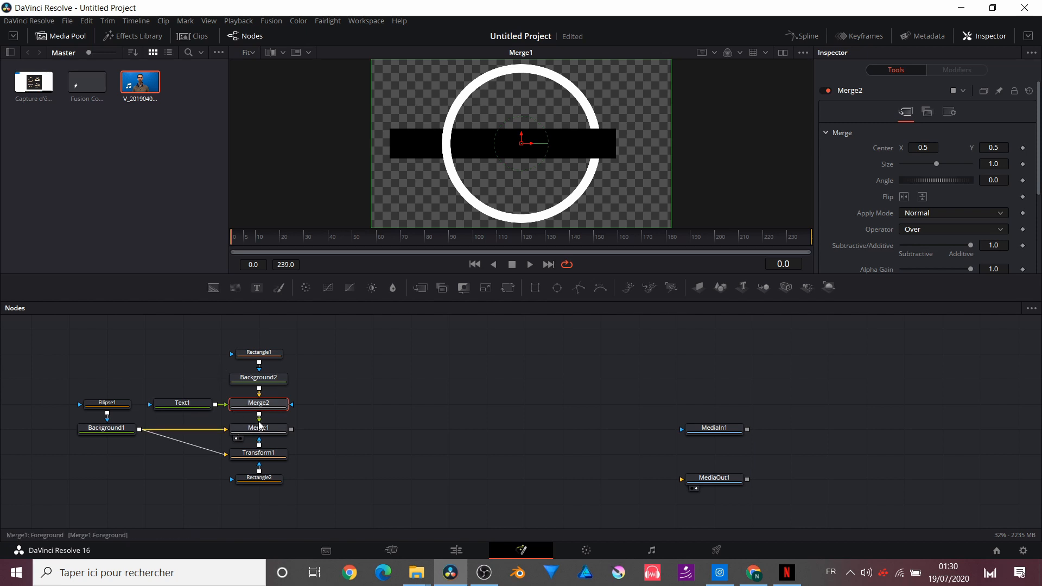
- Enter TEXT as the text node's content and enlarge its size to about 0.165
left_click(188, 405)
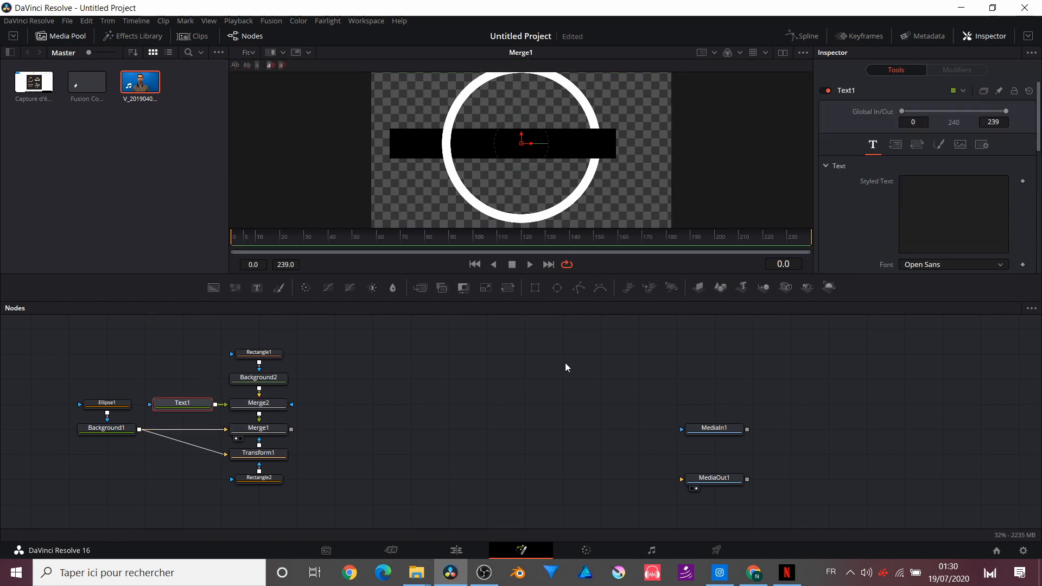
left_click(968, 203)
type("TEXT")
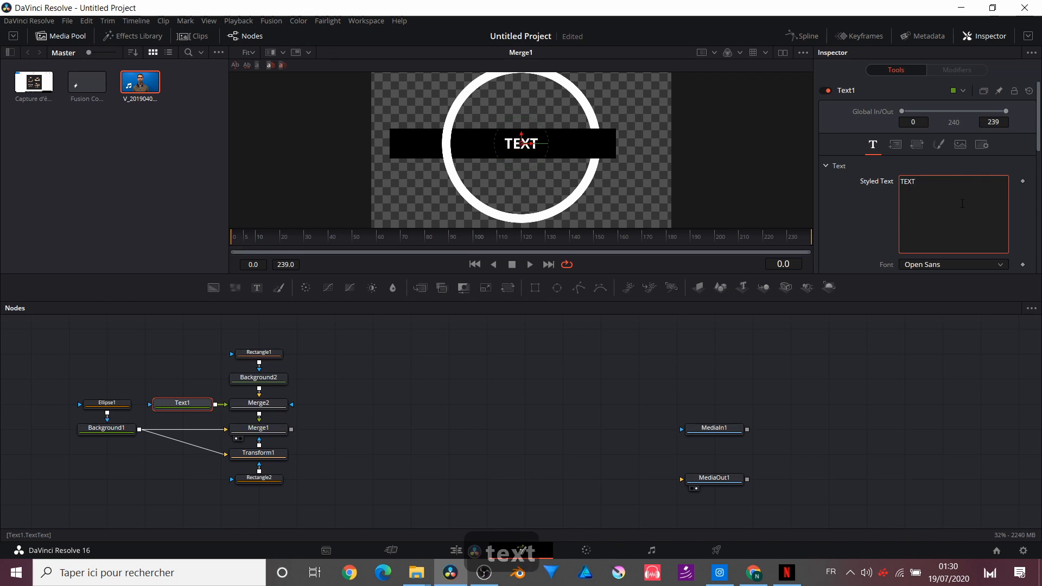
scroll(870, 223, "down", 2)
left_click_drag(914, 251, 924, 253)
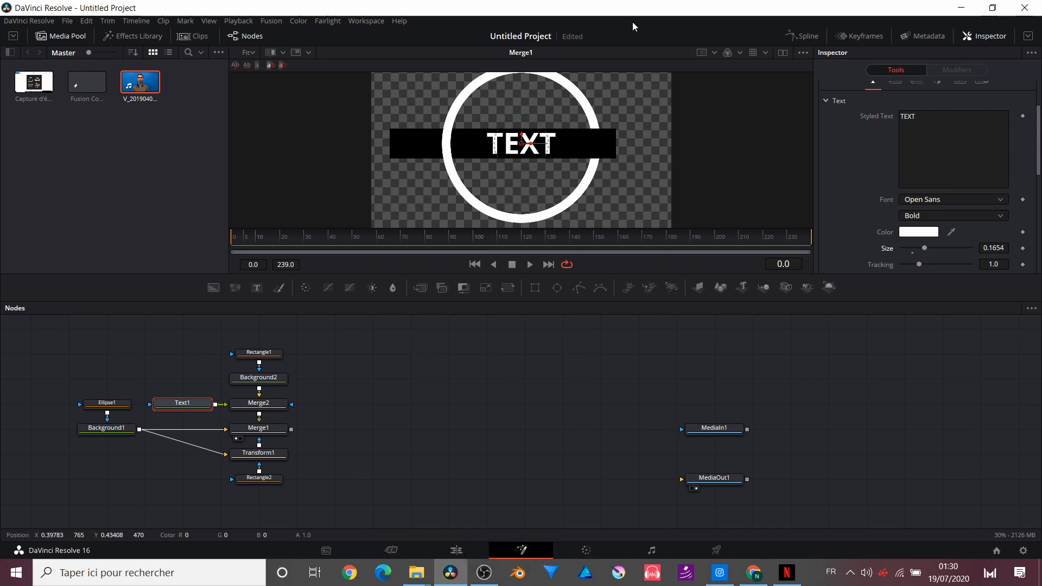
- Using the Merge over the ring, slide the bar and text together leftward and then back across to the ring's right side
left_click(271, 431)
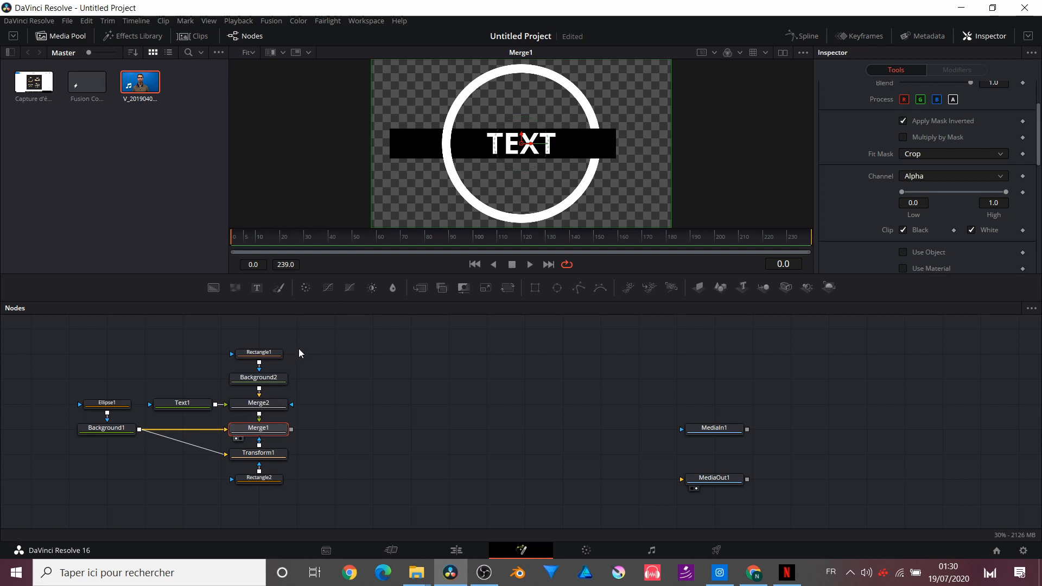
left_click_drag(299, 349, 191, 409)
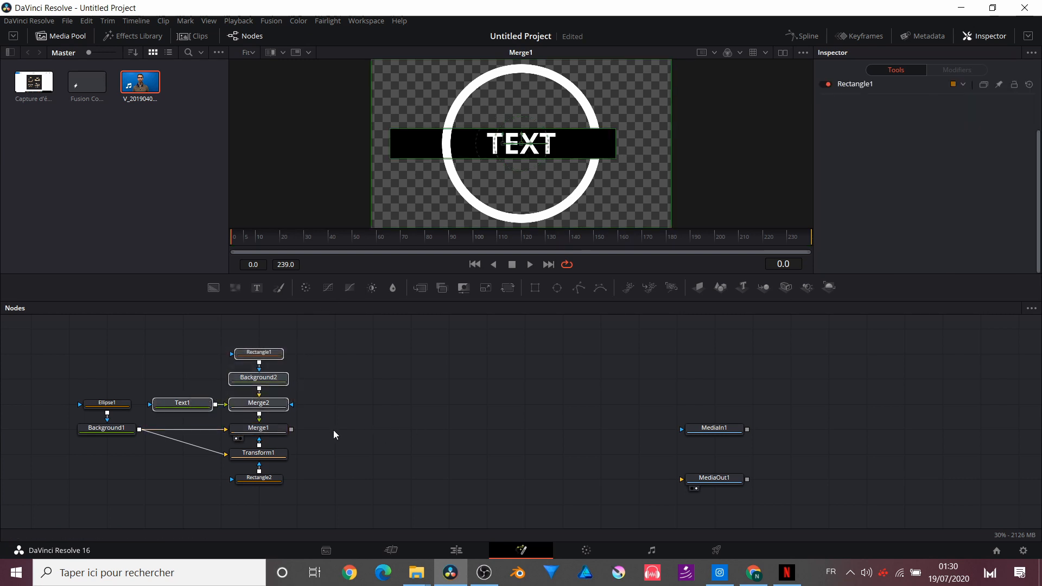
left_click(310, 435)
left_click(263, 429)
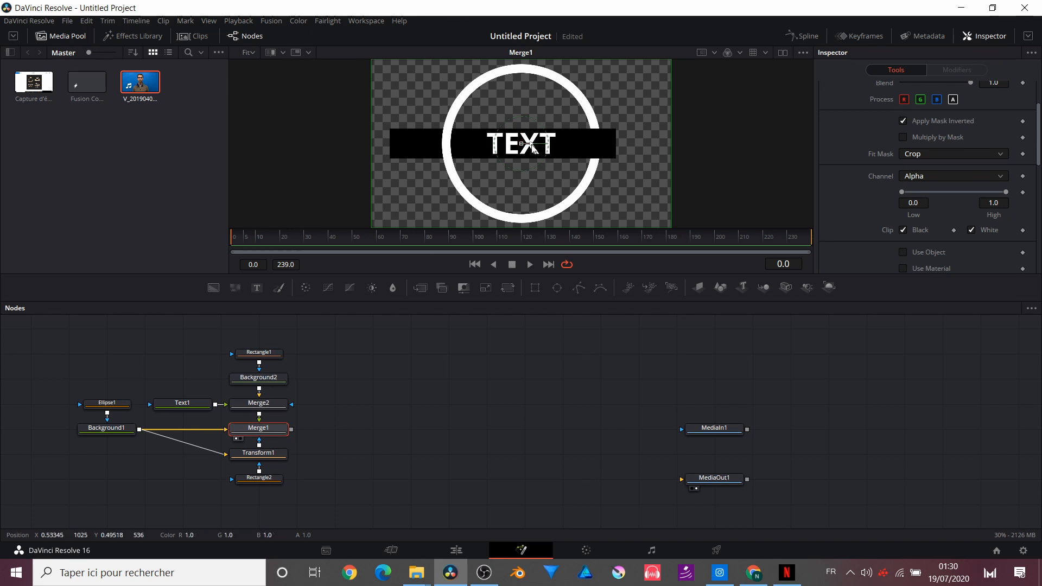
left_click_drag(534, 148, 462, 149)
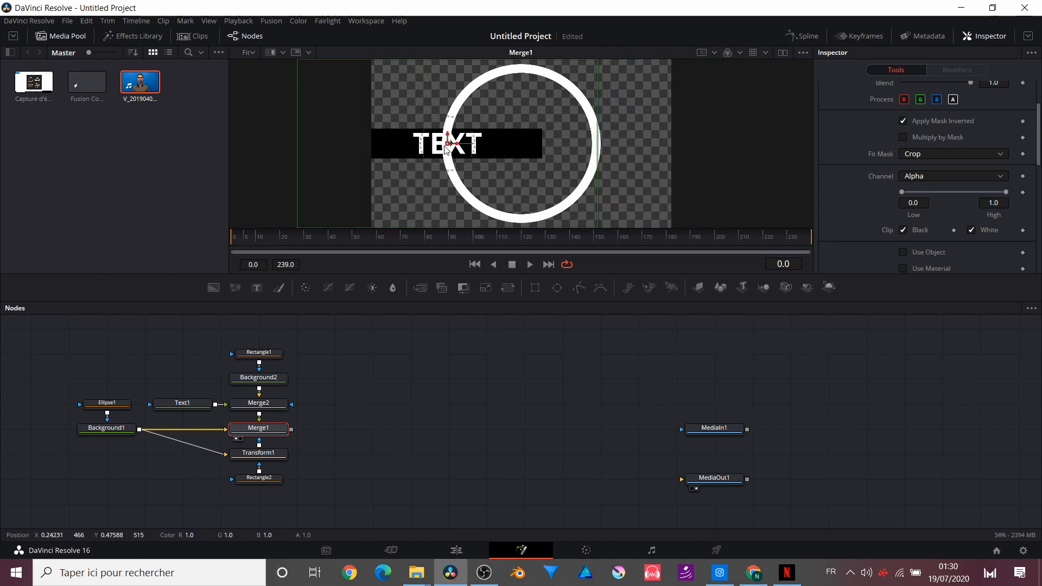
left_click_drag(445, 149, 577, 162)
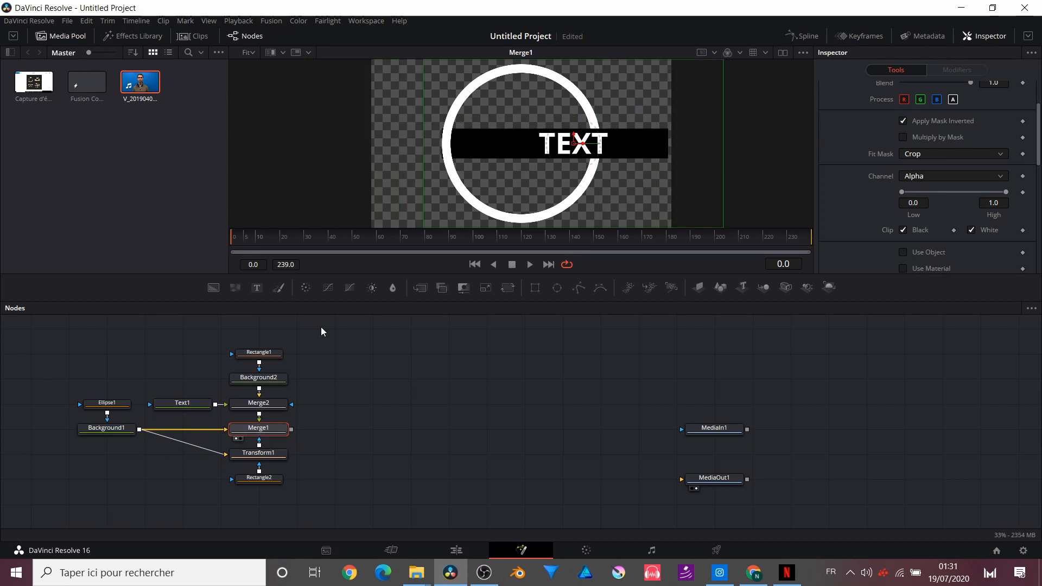
- Delete all the bar, text, Merge and Transform nodes, keeping the ring's Ellipse and Background, and shrink the ellipse to roughly half its size
left_click_drag(321, 327, 175, 483)
key("Delete")
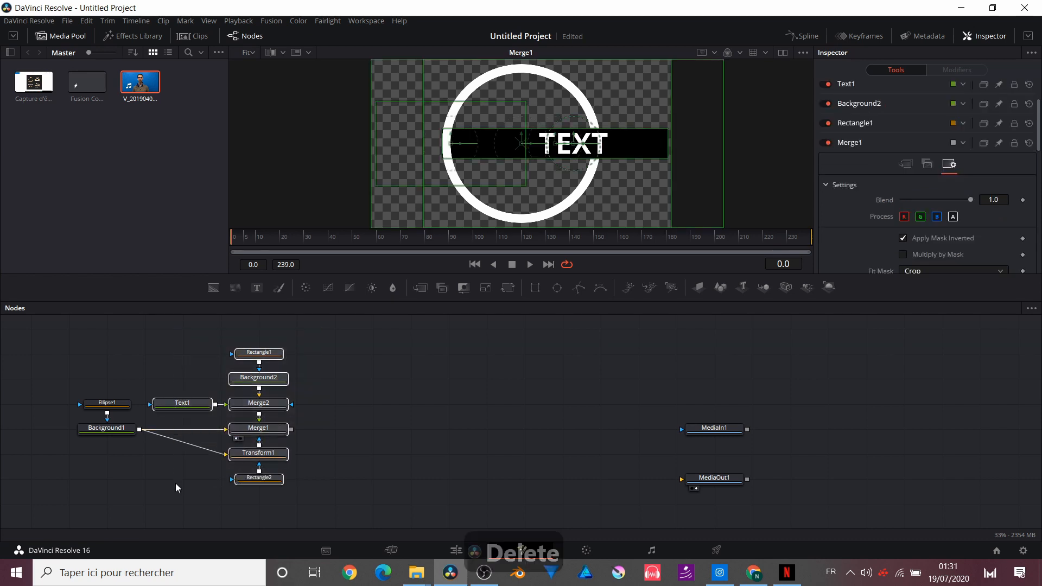
left_click_drag(116, 411, 116, 361)
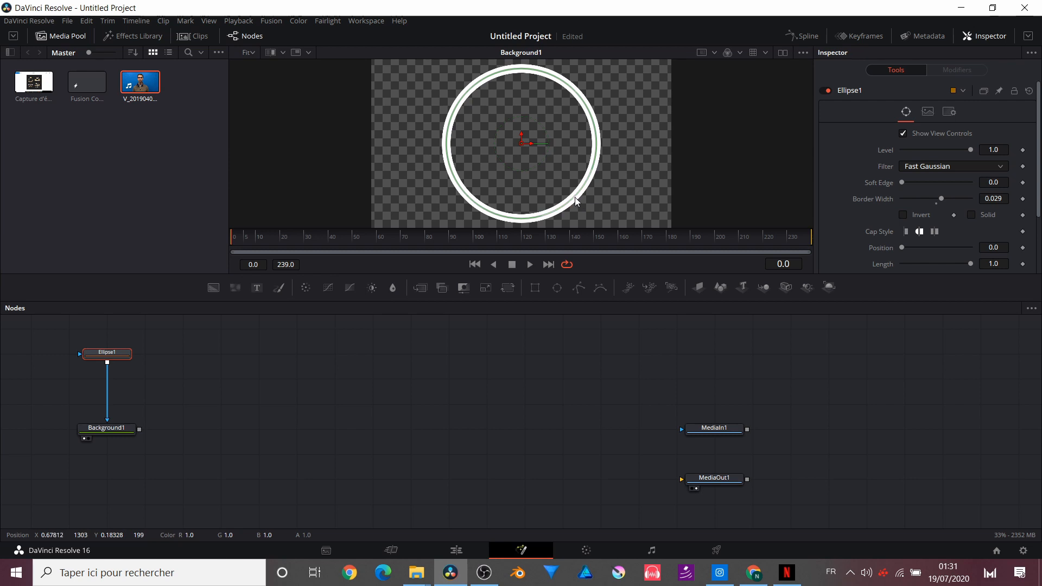
left_click_drag(575, 197, 555, 164)
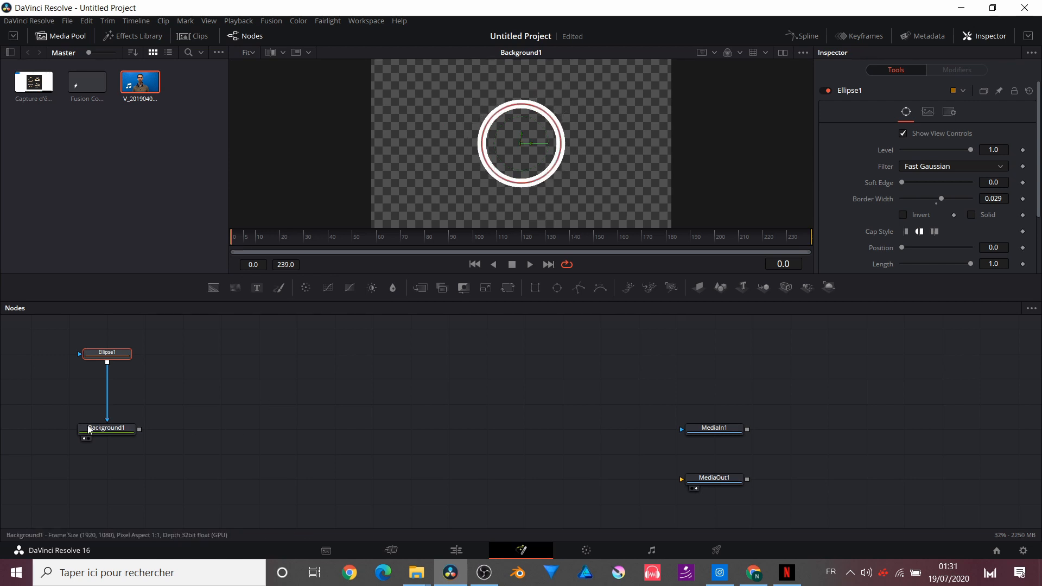
- Disconnect the Ellipse from the Background, move it aside, and show it alone in the viewer at frame 20
left_click_drag(107, 419, 125, 410)
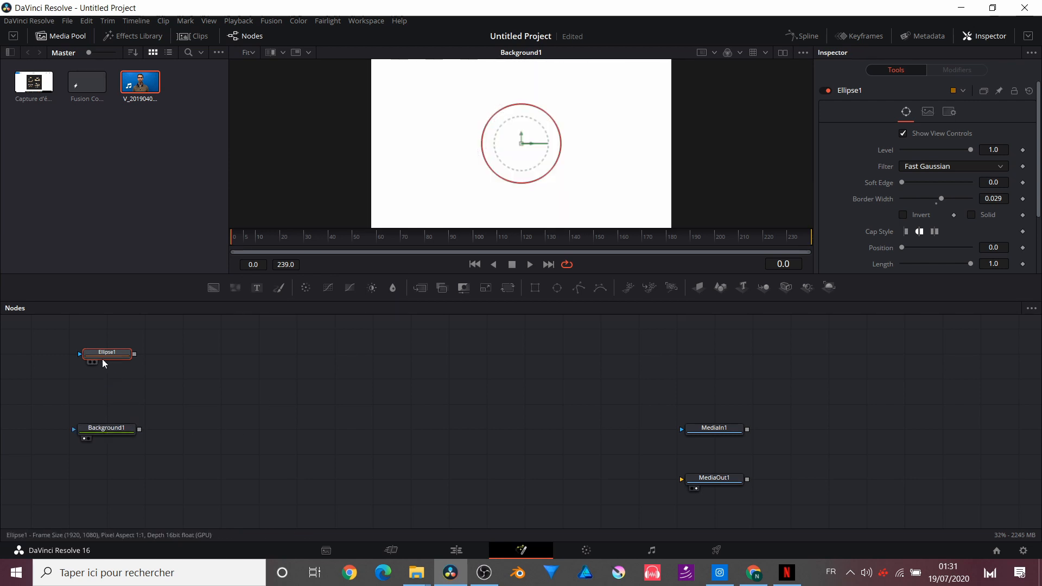
left_click_drag(103, 363, 302, 389)
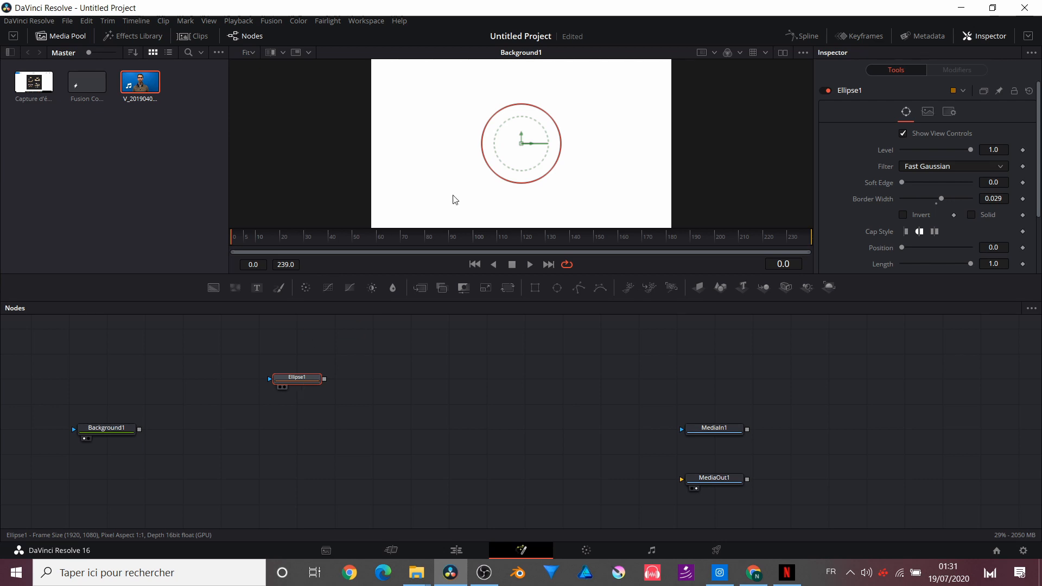
key("1")
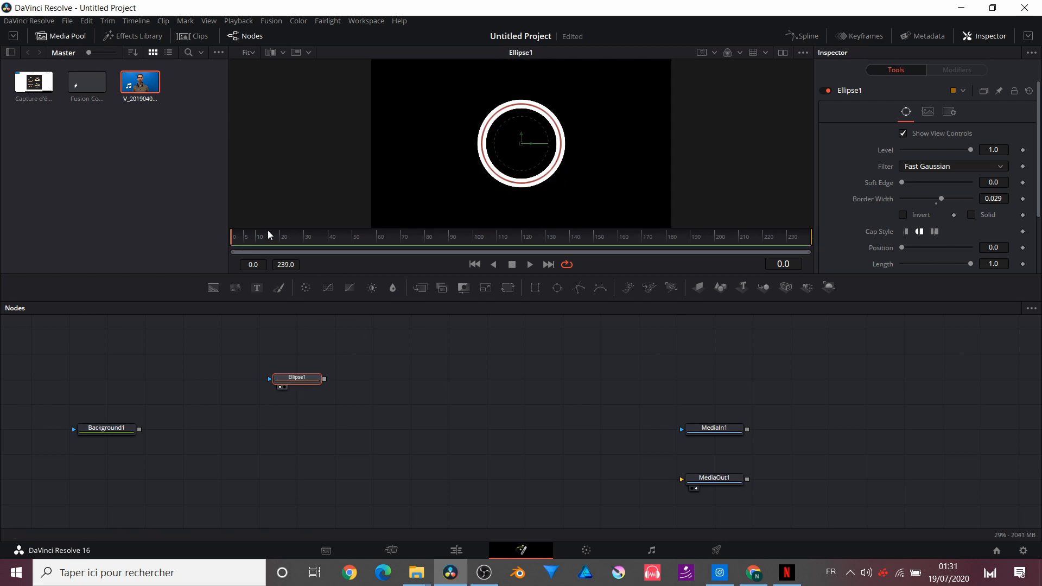
left_click(280, 237)
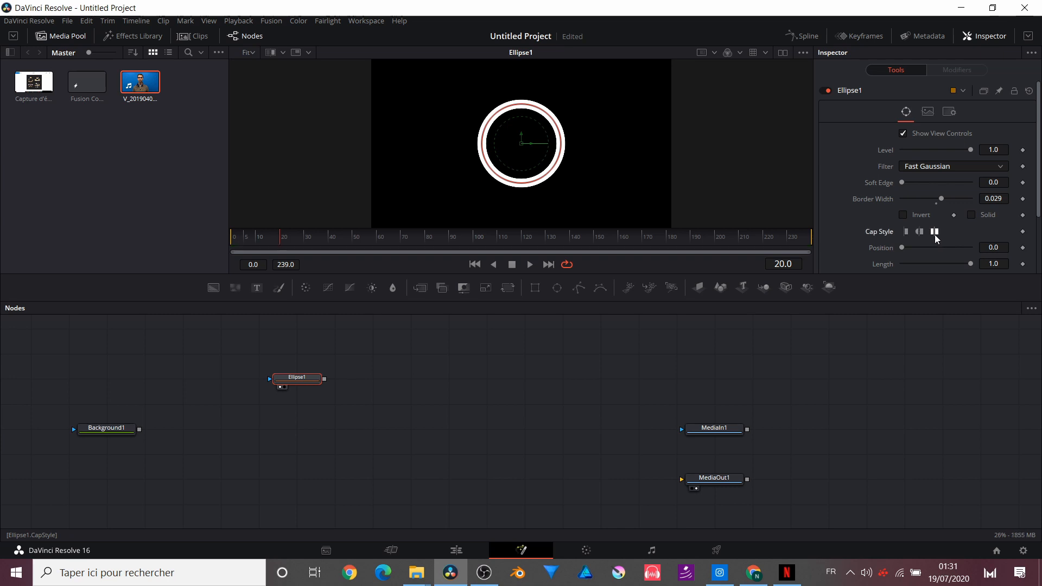
- Try the Ellipse's Cap Style and Solid options, then set Border Width to 0.032 with the rounded cap
left_click(905, 232)
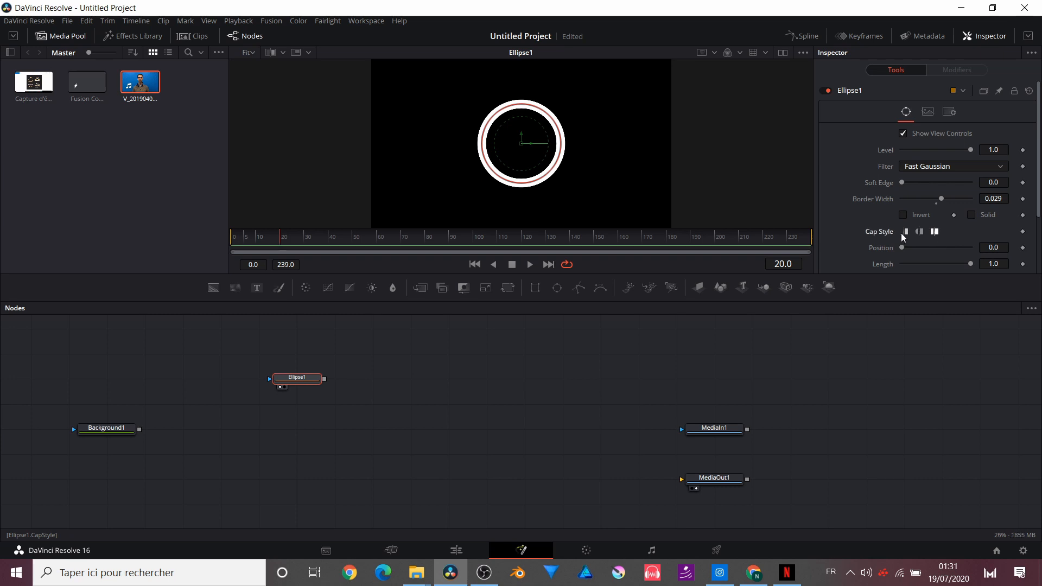
left_click(933, 233)
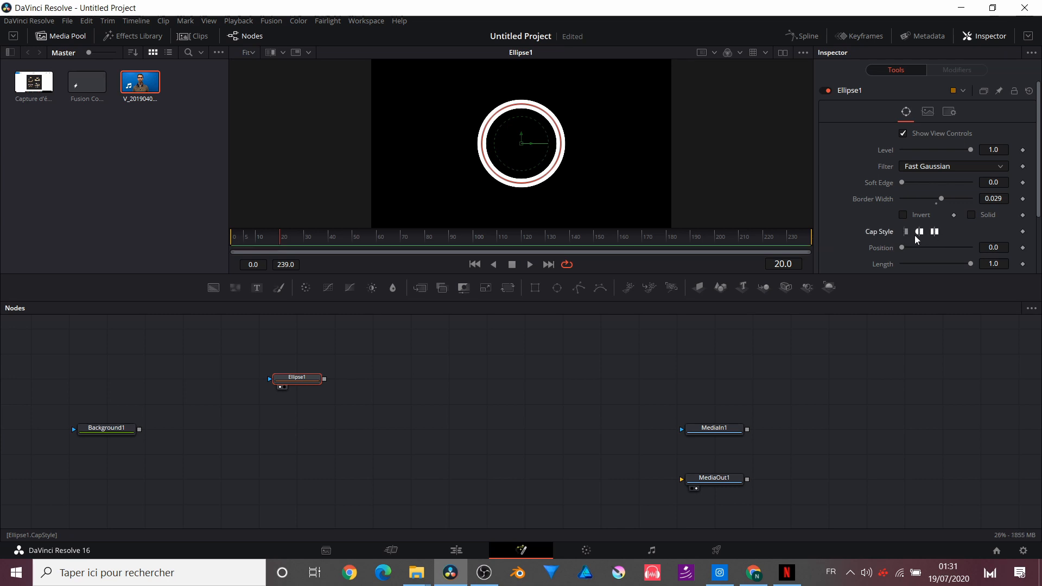
left_click(971, 216)
left_click(970, 216)
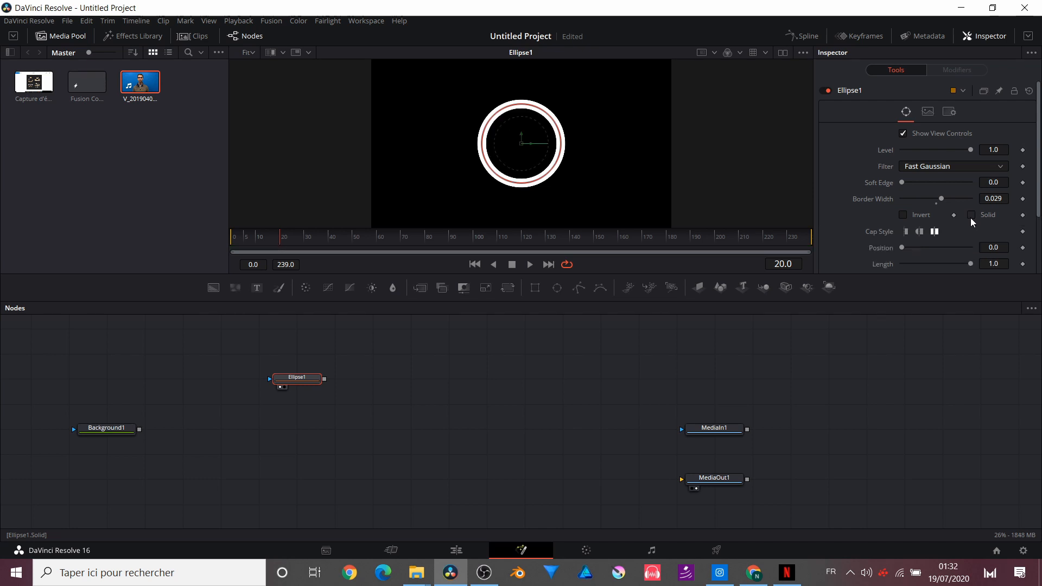
left_click_drag(943, 199, 947, 199)
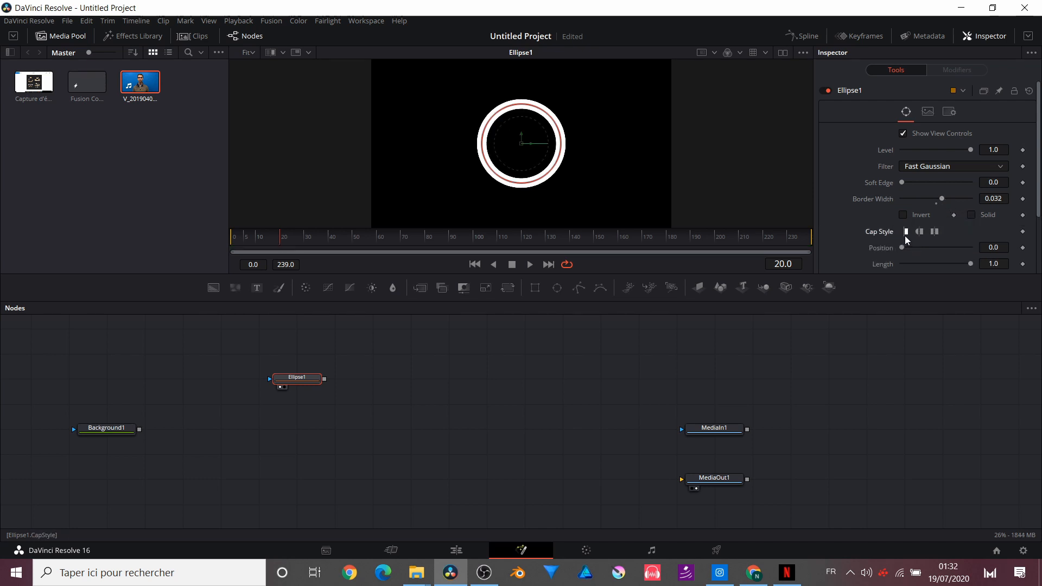
left_click(918, 232)
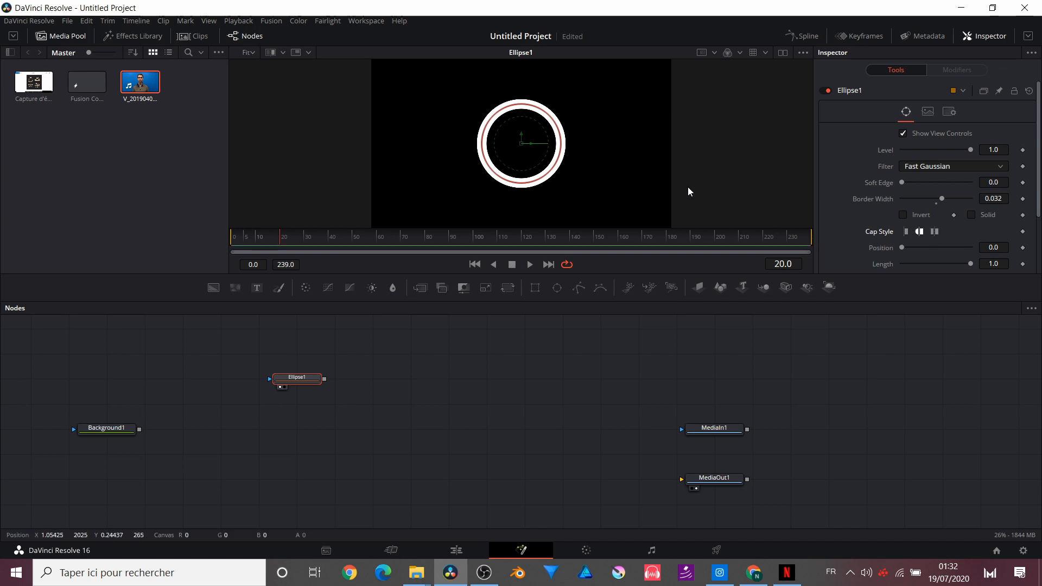
- Shorten the ellipse outline to a Length of 0.197 and switch its arc ends from rounded to the extended square cap
scroll(500, 146, "up", 4)
scroll(499, 144, "down", 2)
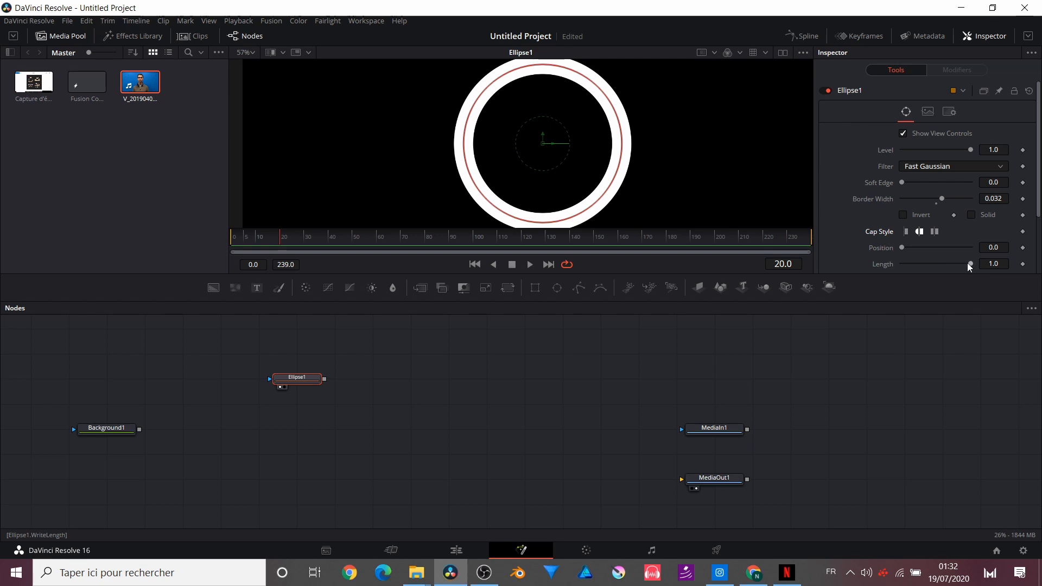
mouse_move(971, 262)
left_mouse_down()
mouse_move(887, 262)
mouse_move(979, 272)
mouse_move(881, 265)
mouse_move(985, 275)
mouse_move(918, 269)
left_mouse_up()
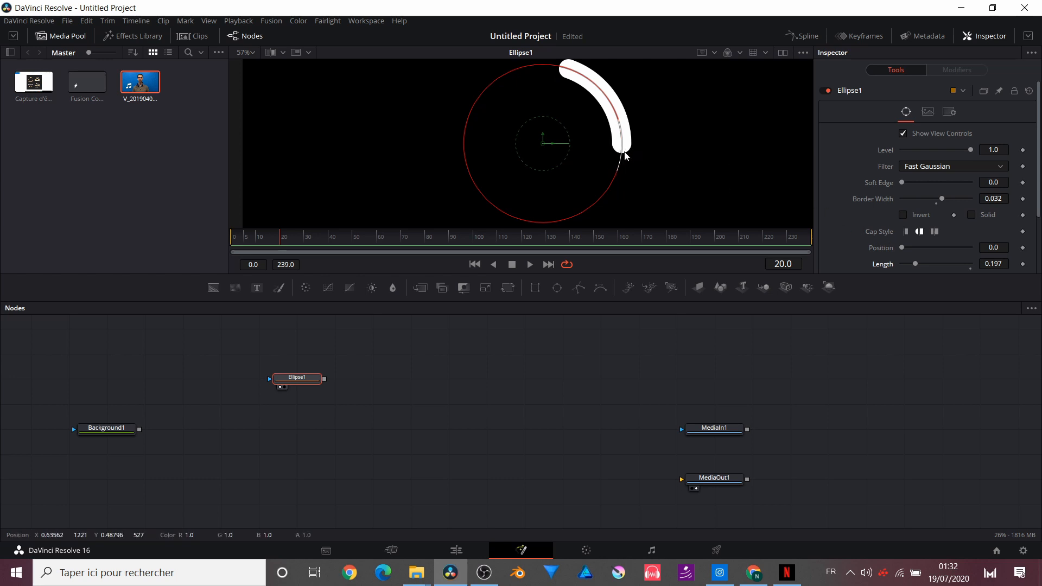
left_click(934, 232)
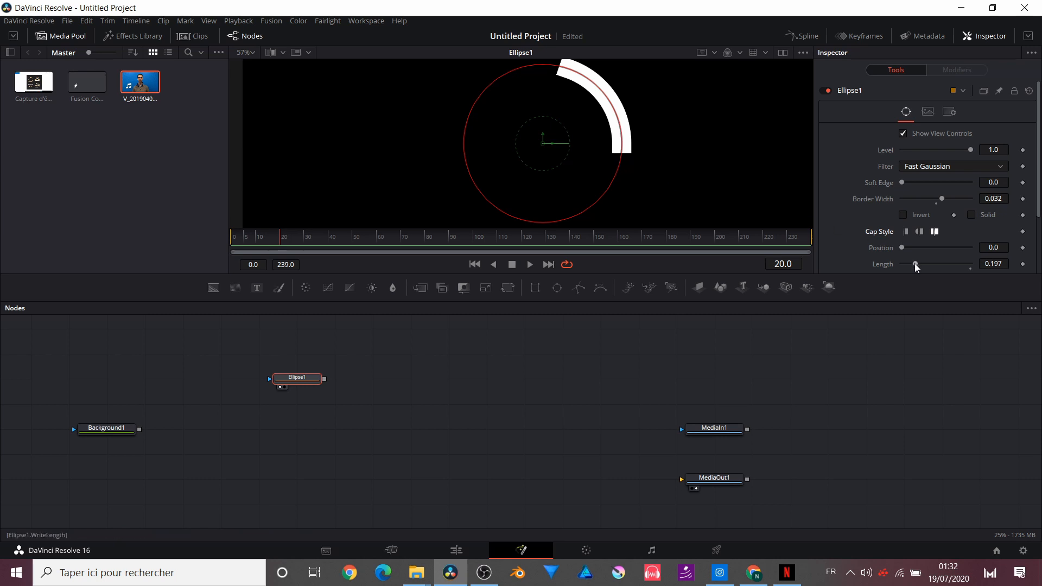
- Lengthen the ellipse outline to 0.976 and set its Cap Style to flat, leaving a clean gap in the ring
left_click_drag(914, 263, 969, 269)
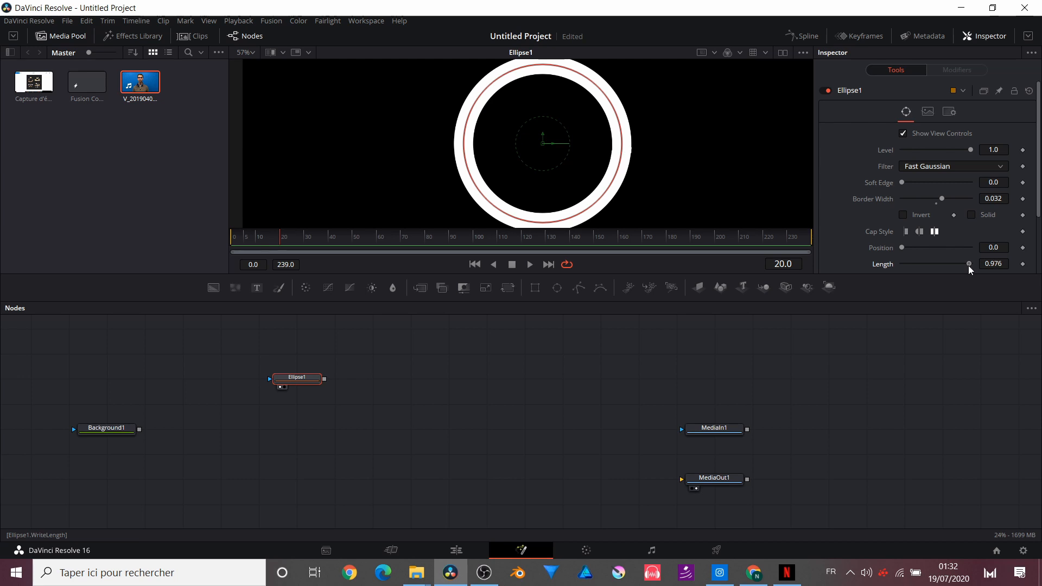
scroll(569, 172, "up", 5)
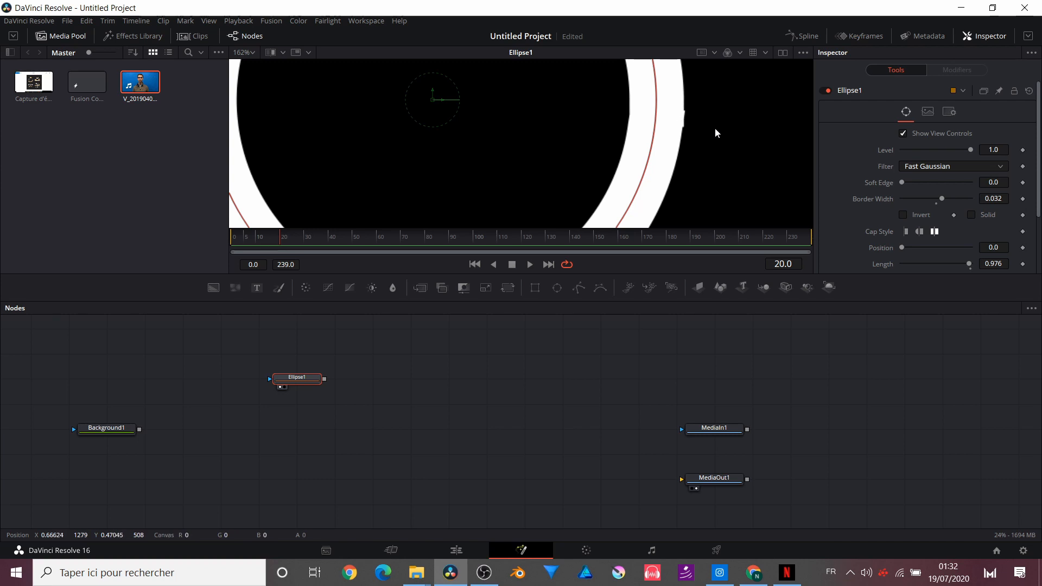
left_click(907, 232)
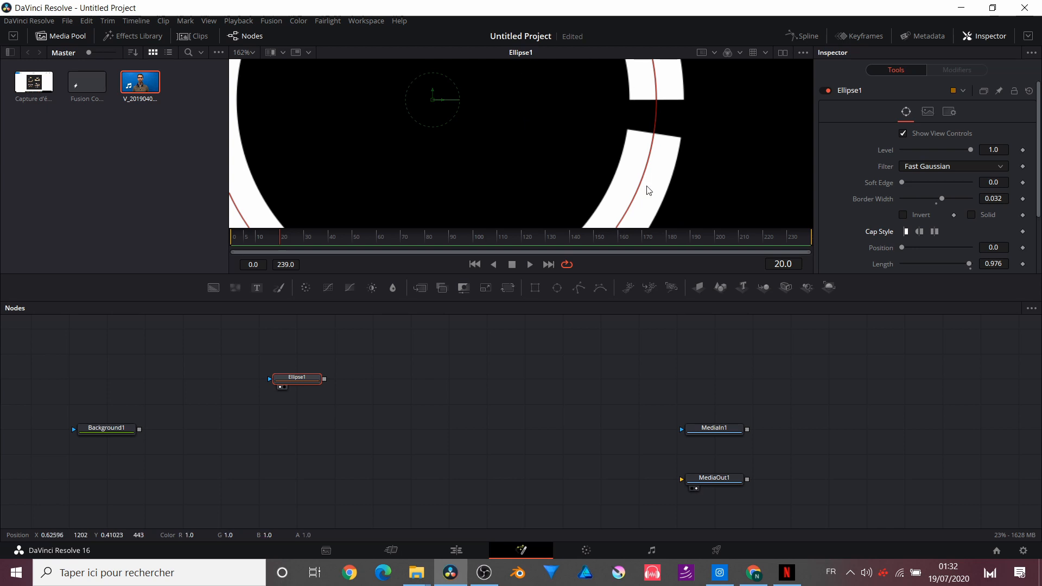
- Reduce the ellipse outline's Length to 0.0, give it the extended square cap, and shift its Position to 0.22
left_click_drag(970, 265, 886, 264)
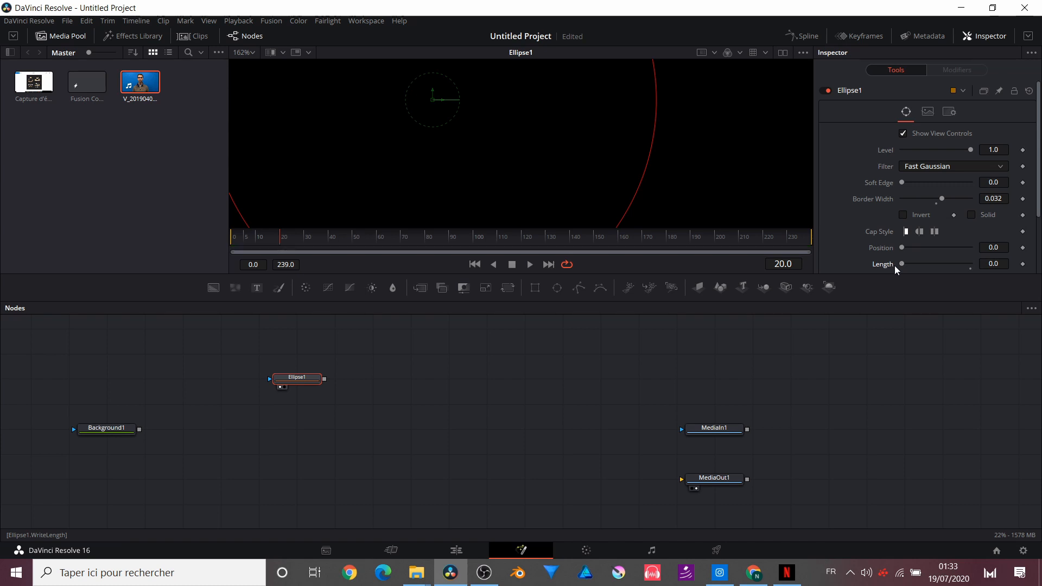
left_click(935, 232)
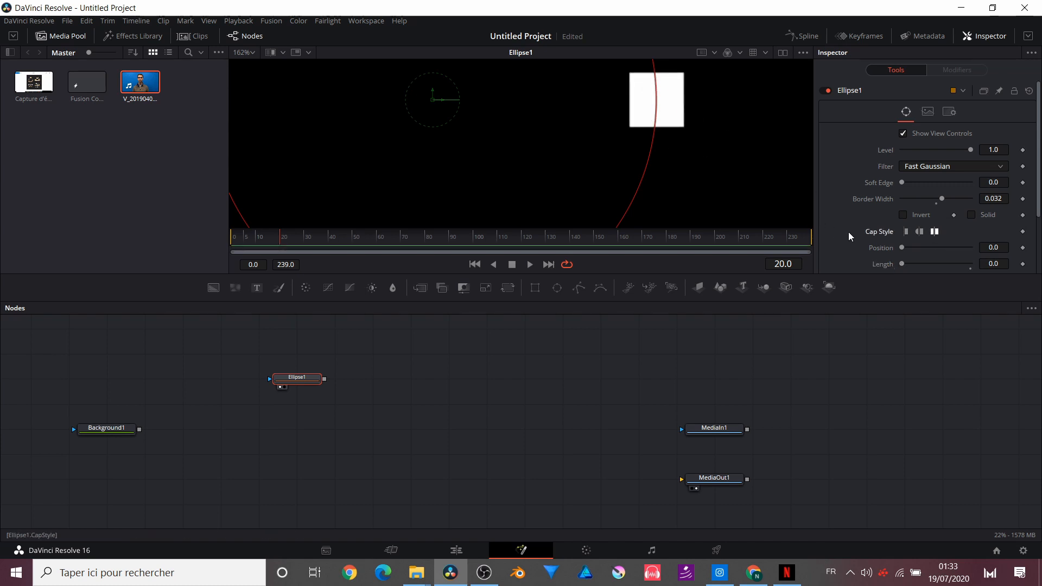
left_click_drag(902, 251, 918, 253)
scroll(681, 132, "down", 2)
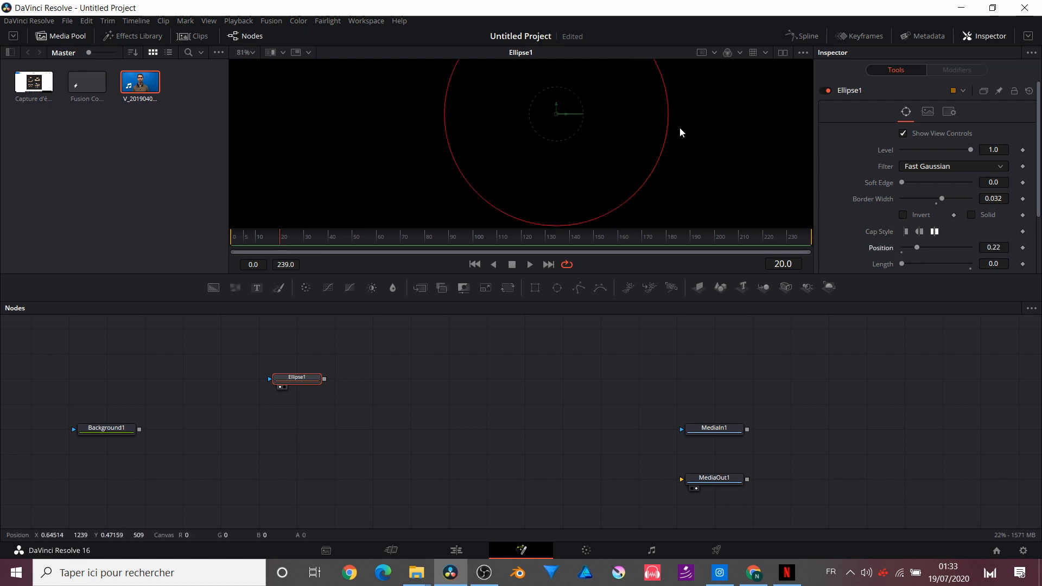
scroll(647, 187, "up", 3)
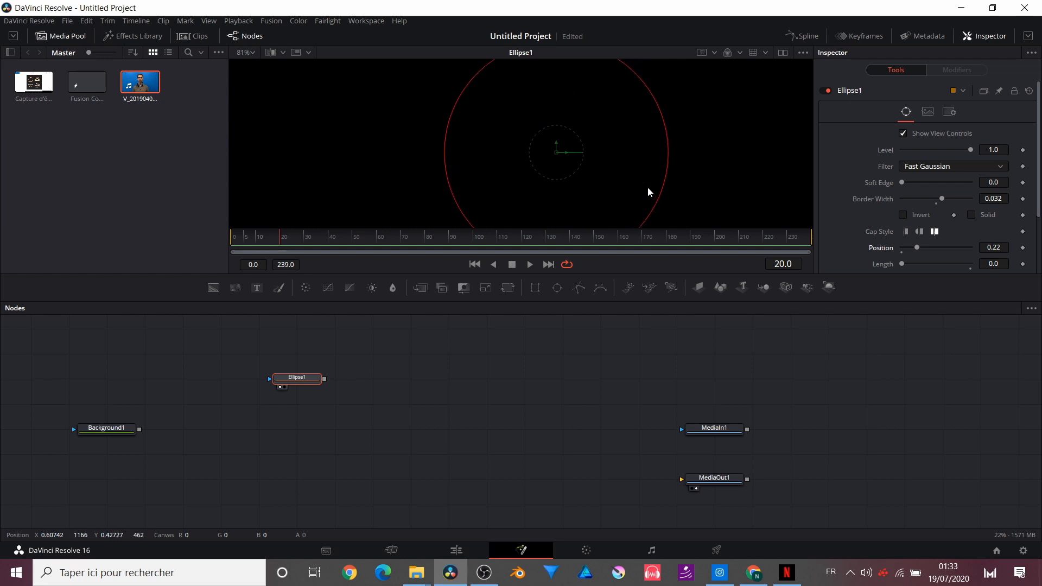
scroll(647, 187, "down", 2)
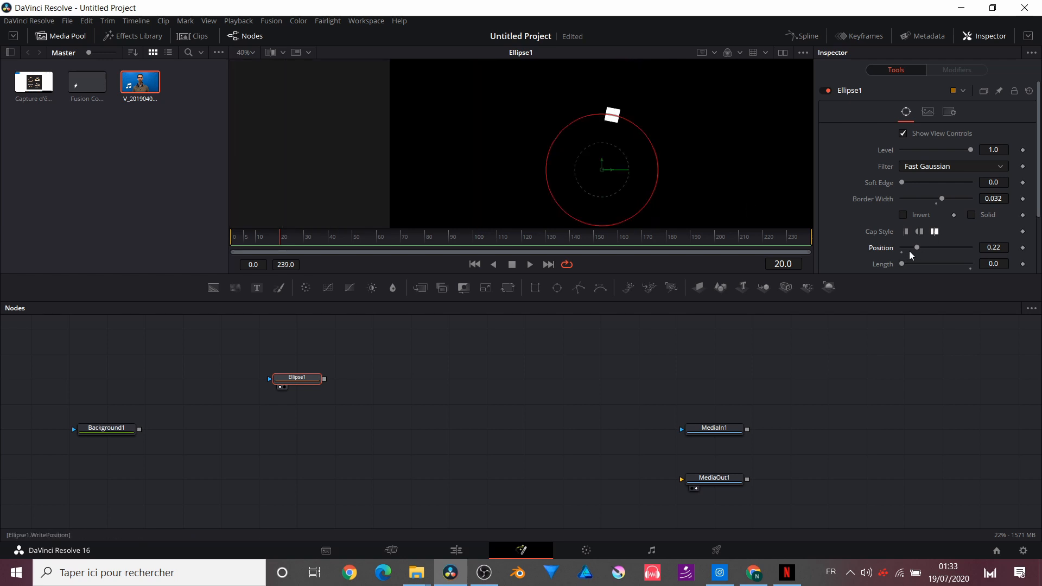
- Return the ellipse outline's Position to 0.0, set its Length to 0.488, and switch Cap Style to flat
mouse_move(913, 248)
left_mouse_down()
mouse_move(959, 255)
mouse_move(943, 257)
mouse_move(978, 246)
left_mouse_up()
left_click_drag(905, 263, 933, 261)
left_click(906, 232)
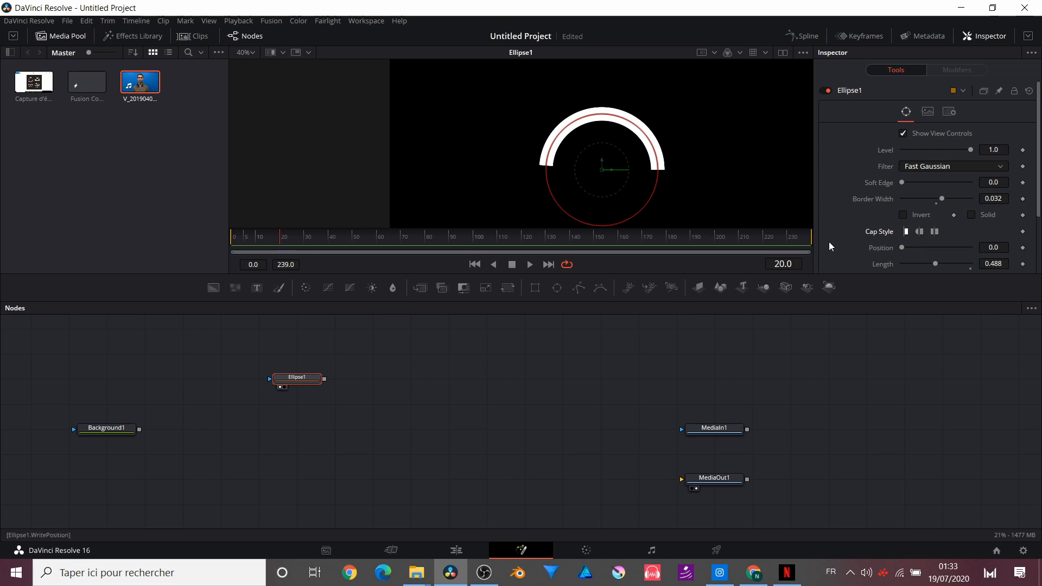
- Keyframe the ellipse outline's Length at 0.0 on frame 20 and at 1.0 on frame 45
left_click_drag(934, 265, 888, 268)
left_click(1023, 263)
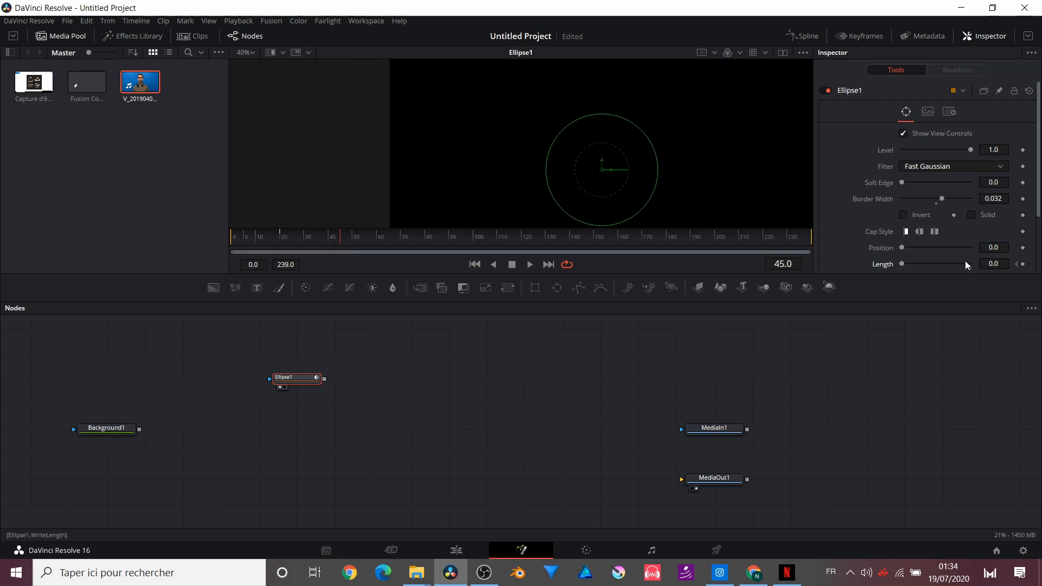
left_click_drag(901, 265, 976, 270)
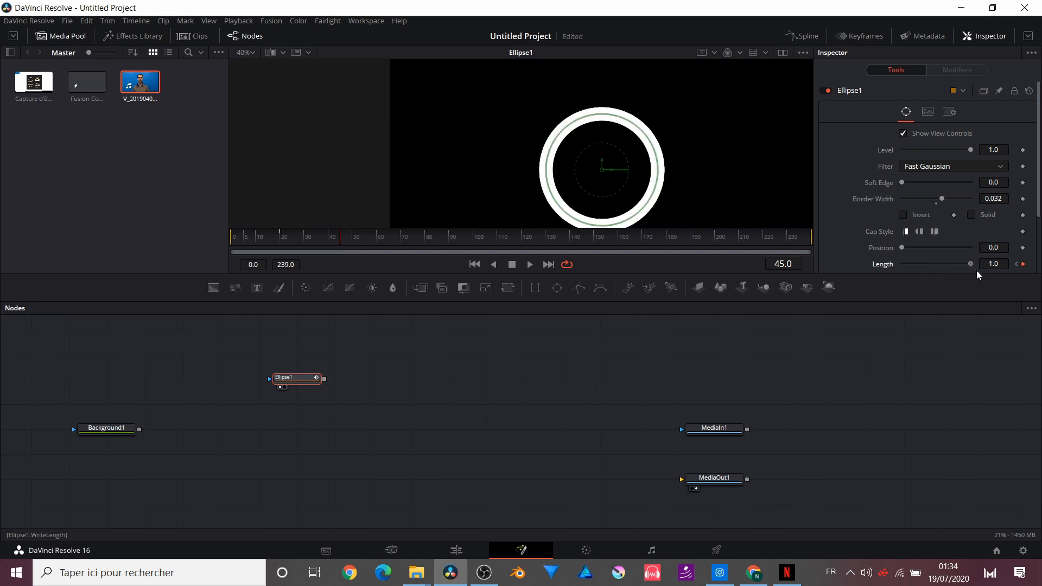
- Play back the ellipse's Length animation twice from the start of the drawing-on effect, then stop playback
left_click(282, 240)
key("space")
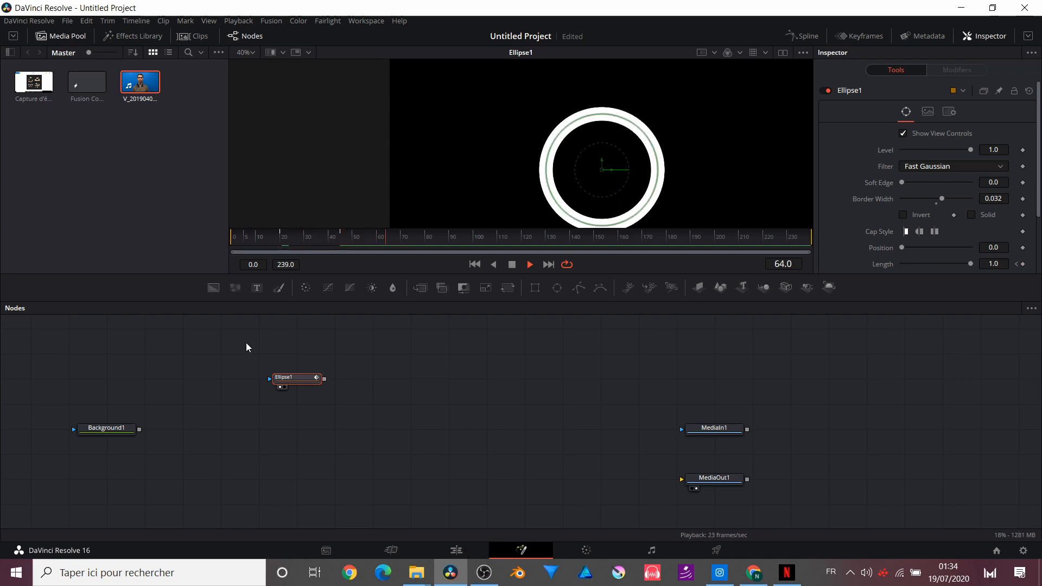
left_click(267, 244)
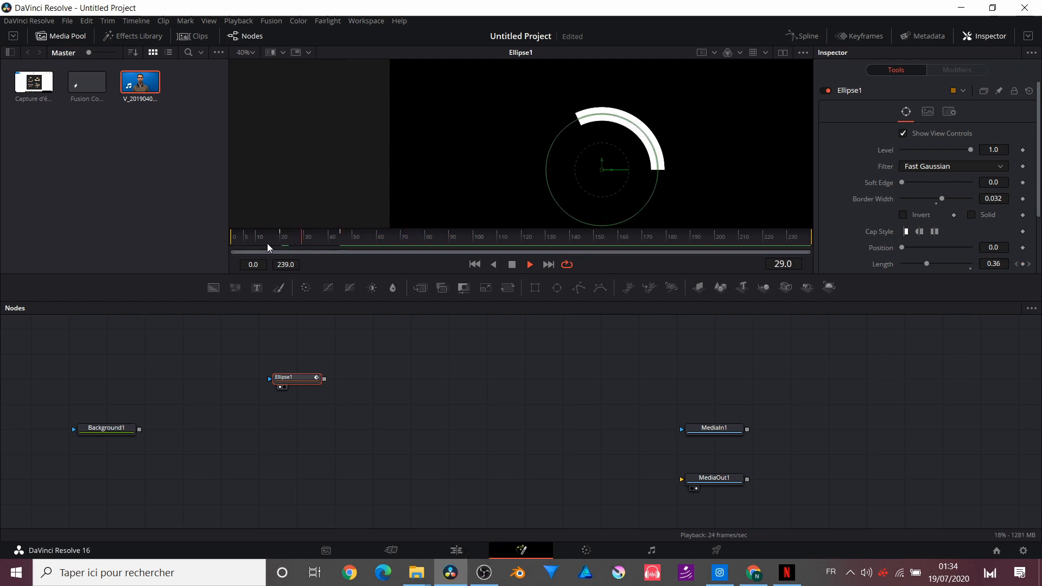
key("space")
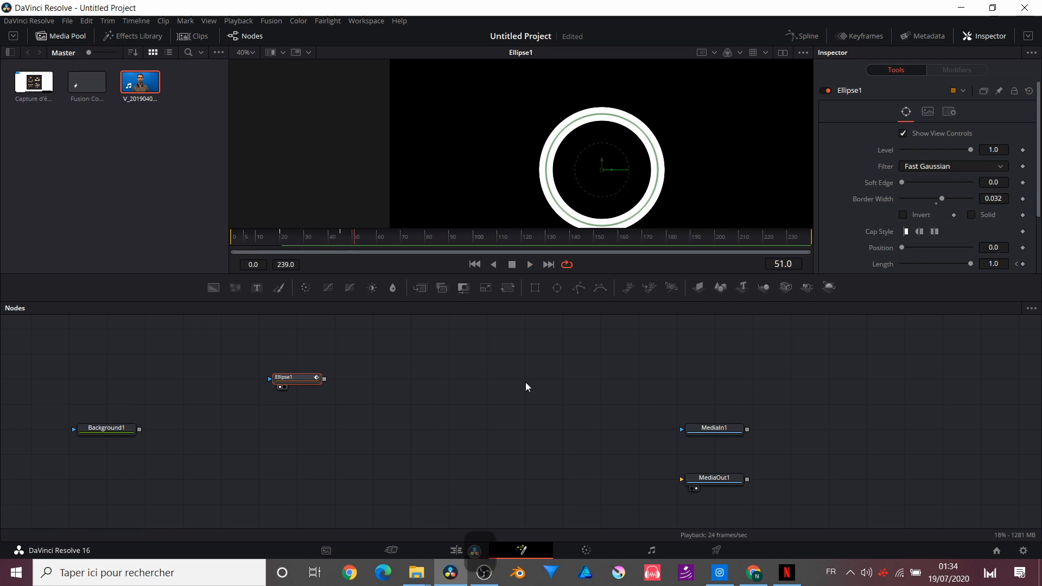
- Show the Ellipse's Length curve fitted in the Spline editor and smooth both of its keyframes
left_click(796, 37)
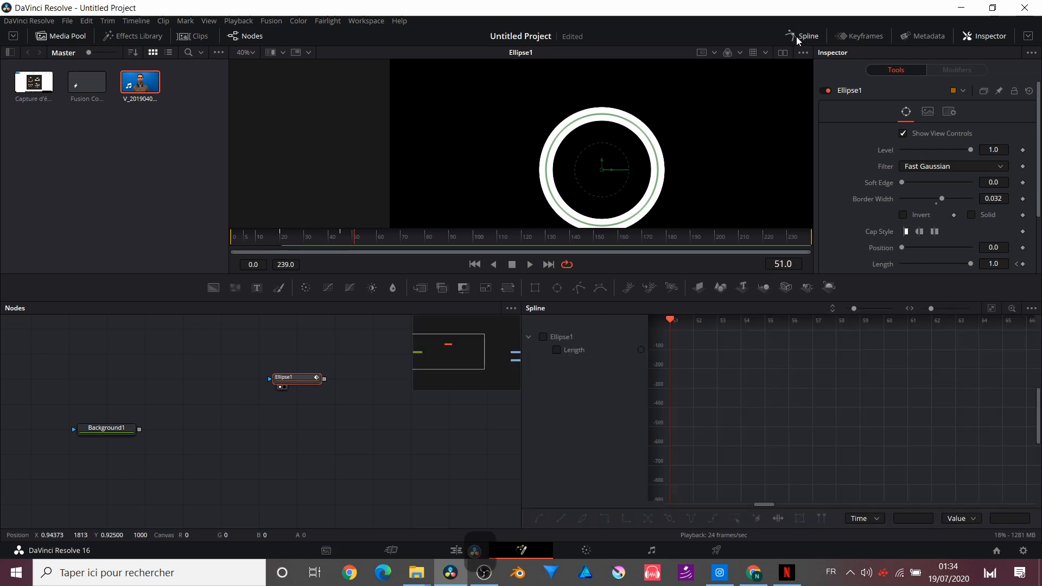
left_click(543, 337)
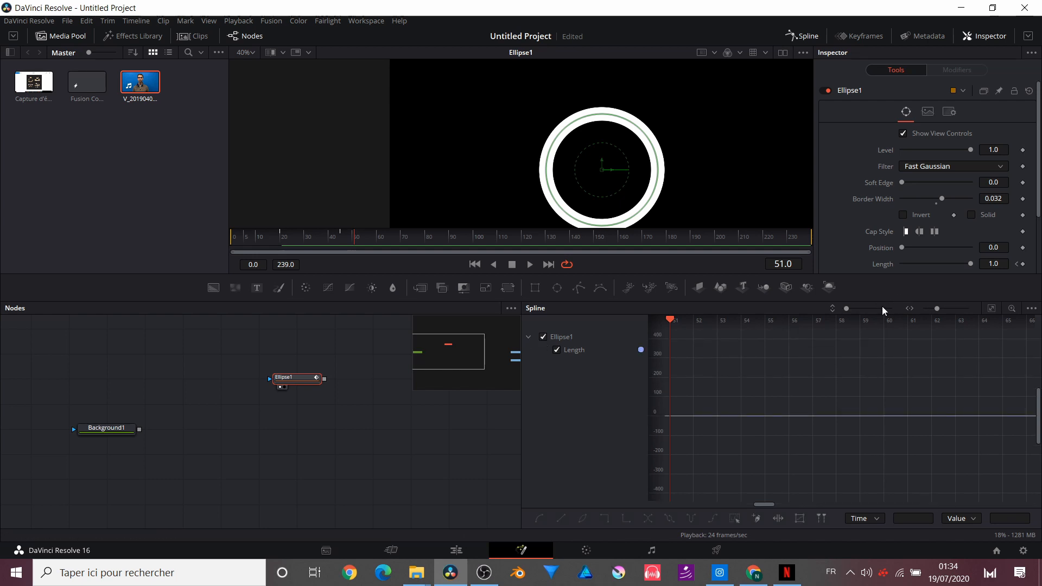
left_click(990, 308)
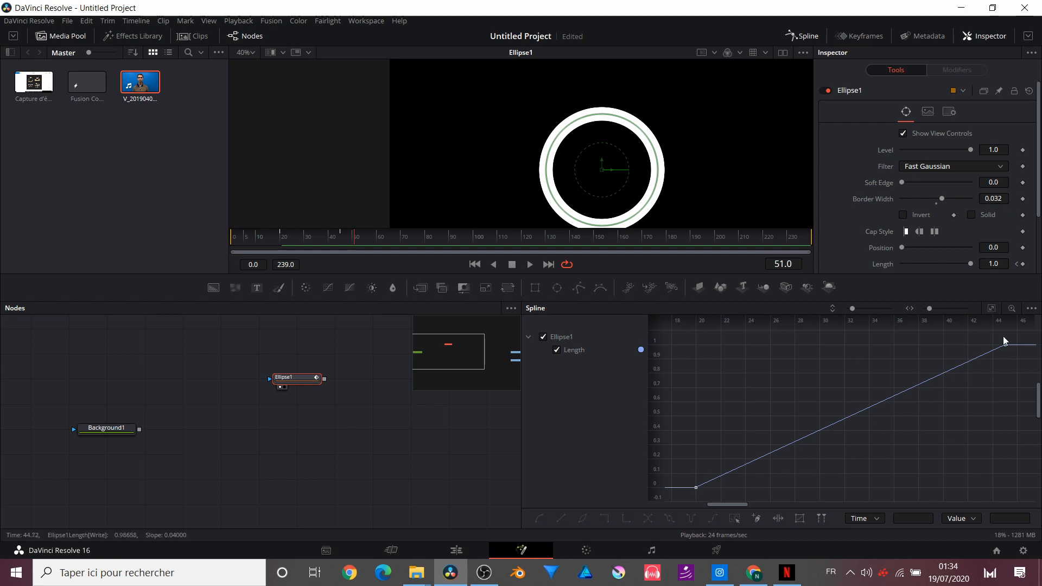
left_click_drag(1010, 334, 673, 508)
left_click(540, 516)
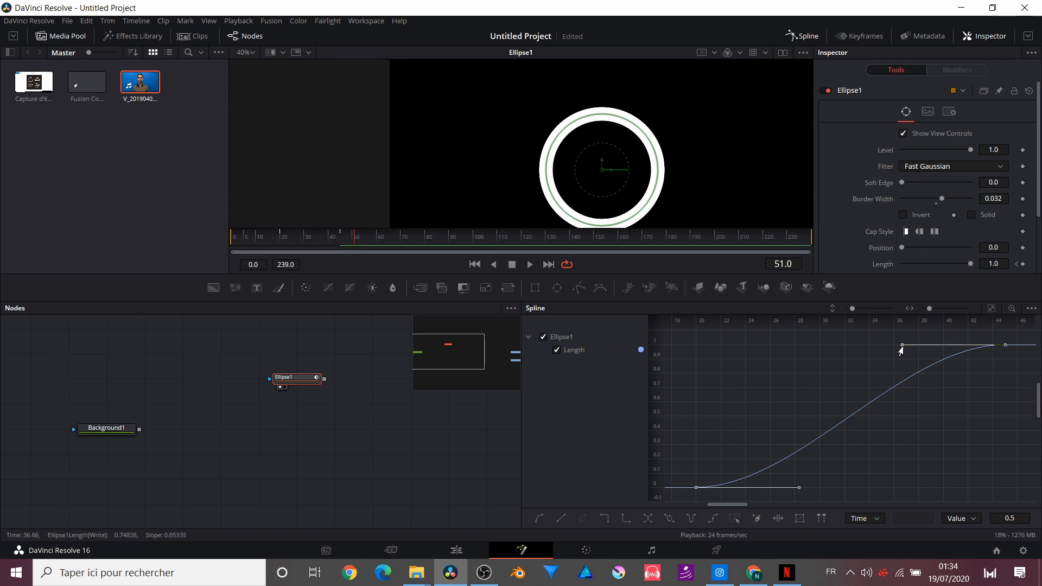
- Stretch the last Length keyframe's handle back to about frame 25 for a gradual slow-down, then close the Spline editor
left_click_drag(899, 352, 744, 352)
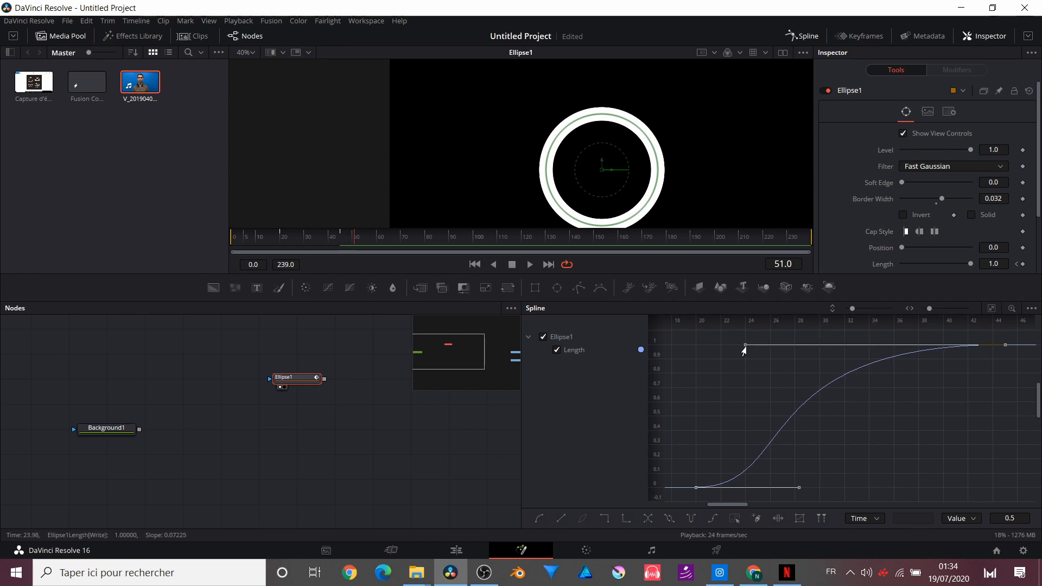
scroll(746, 352, "up", 4)
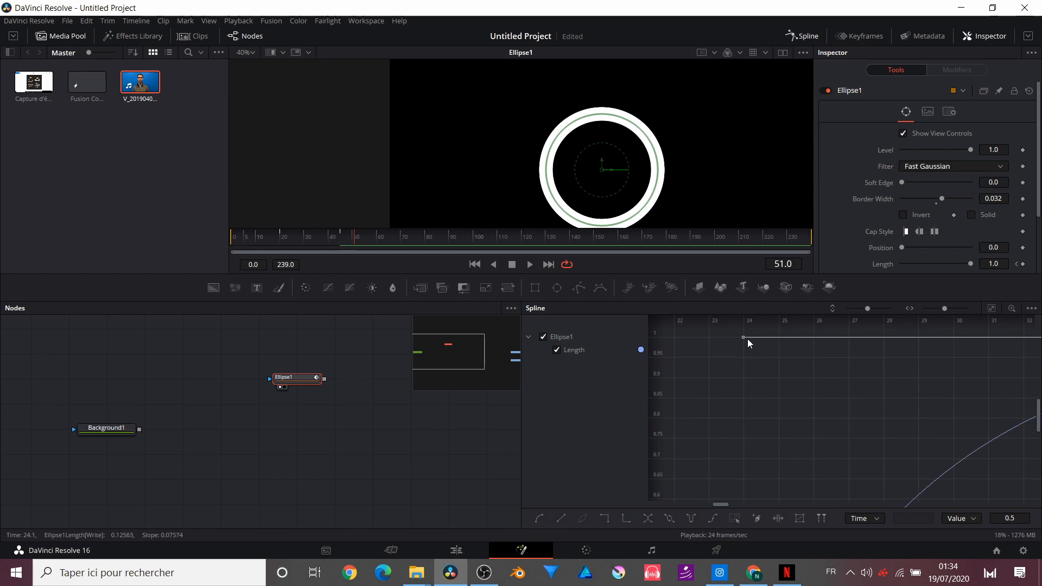
left_click_drag(743, 337, 777, 341)
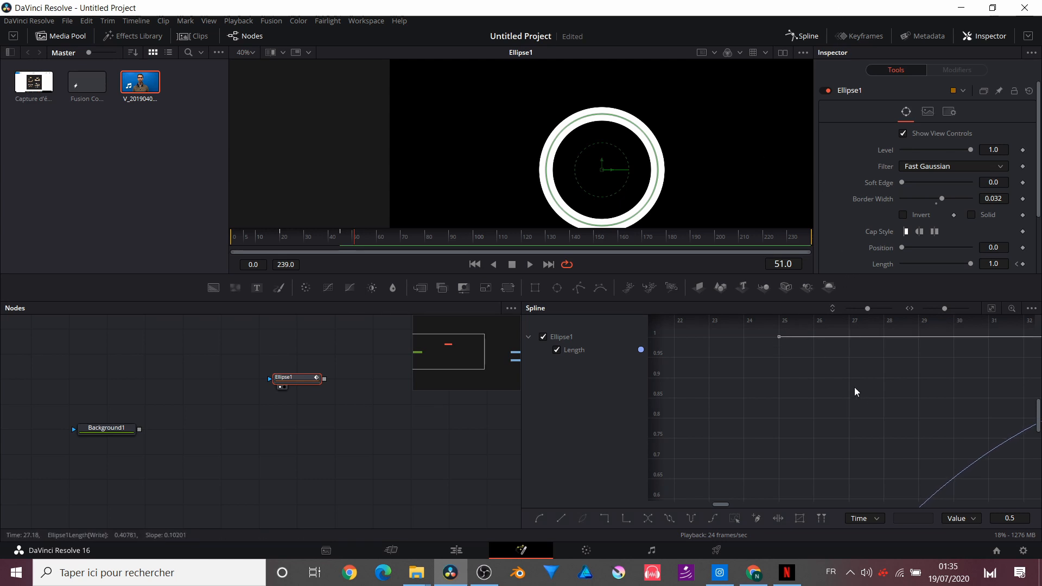
scroll(854, 387, "right", 5)
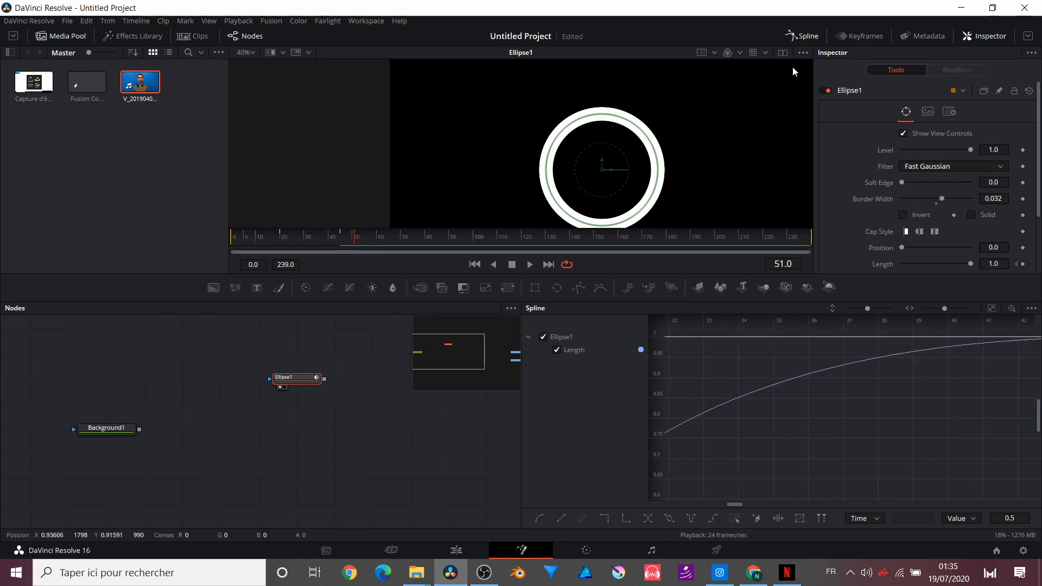
left_click(800, 41)
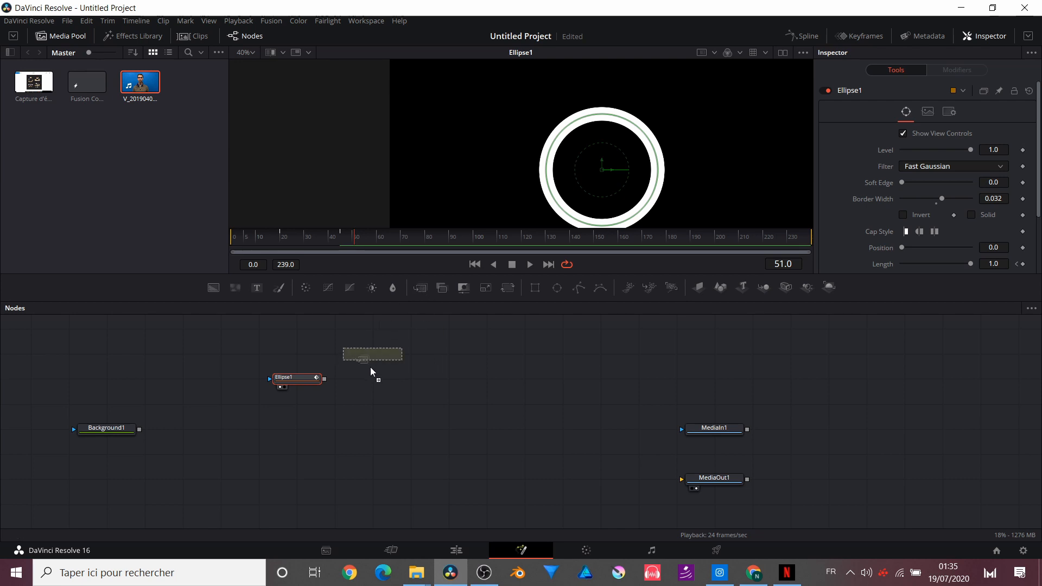
- Add a Merge node beside the Ellipse, connect the Ellipse to its background input, and show the Merge in the viewer
left_click_drag(383, 379, 383, 379)
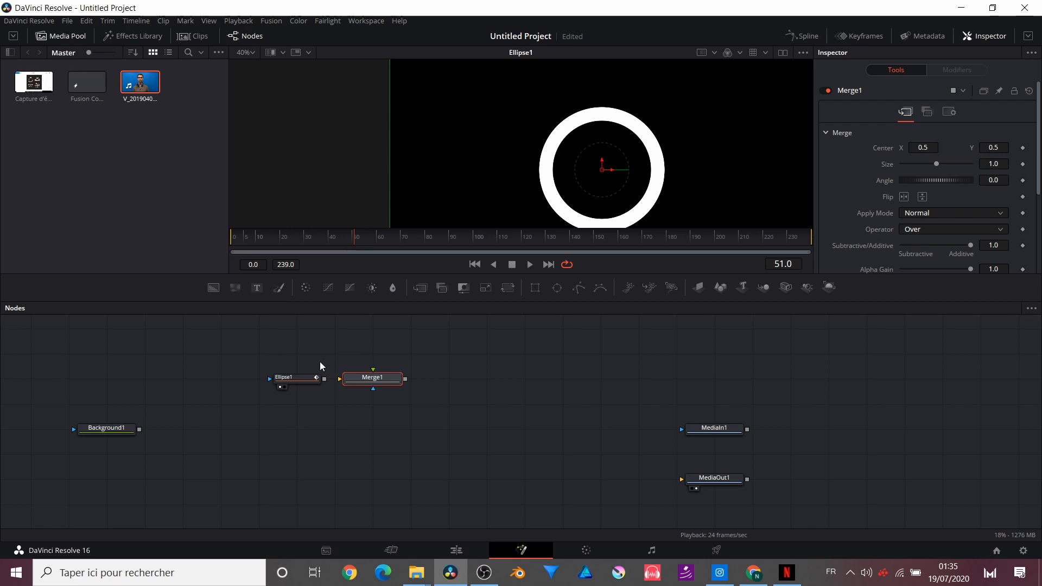
left_click_drag(324, 379, 350, 402)
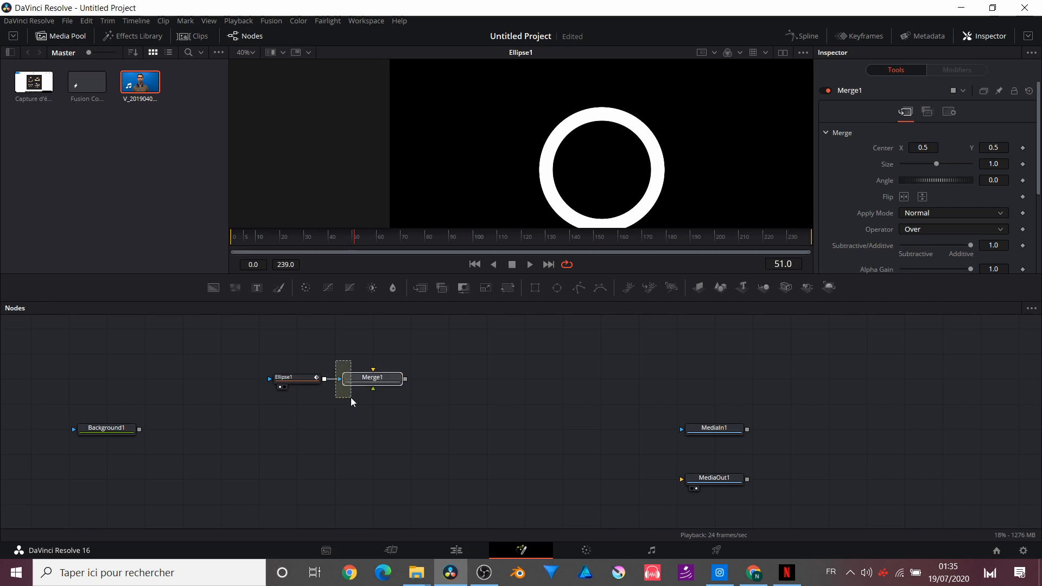
left_click_drag(350, 392, 374, 373)
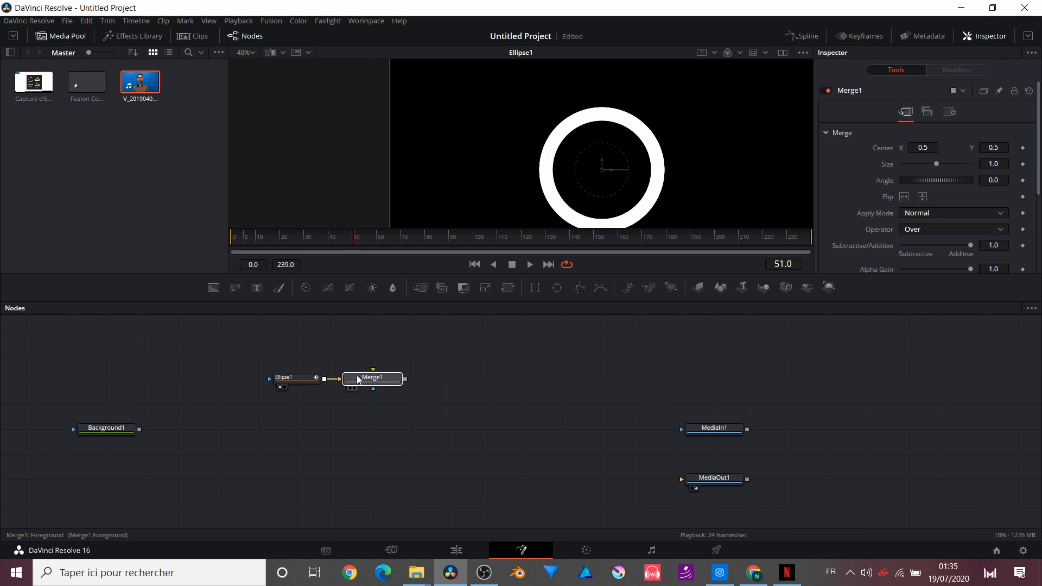
scroll(388, 371, "down", 1)
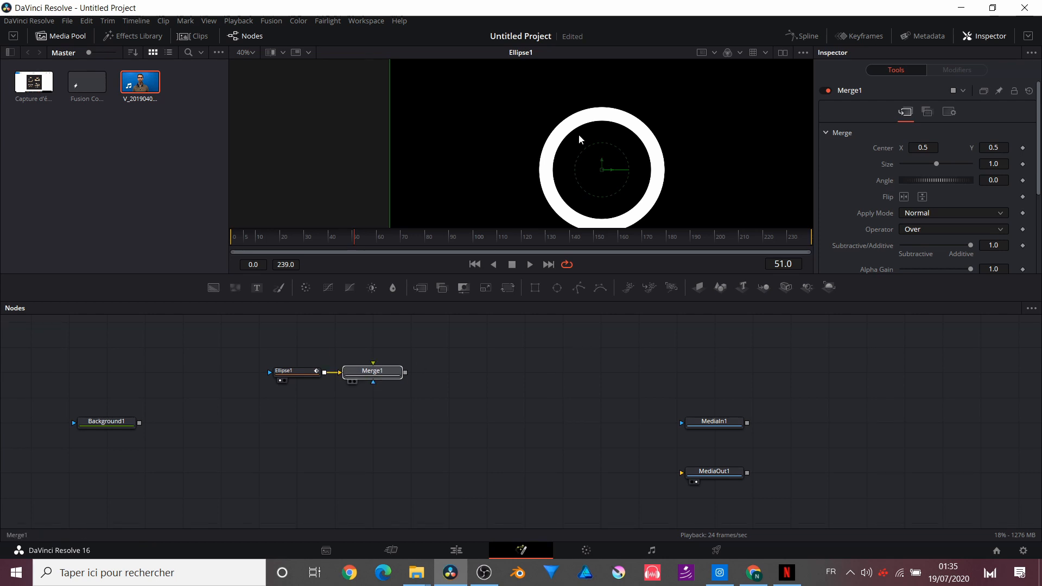
key("1")
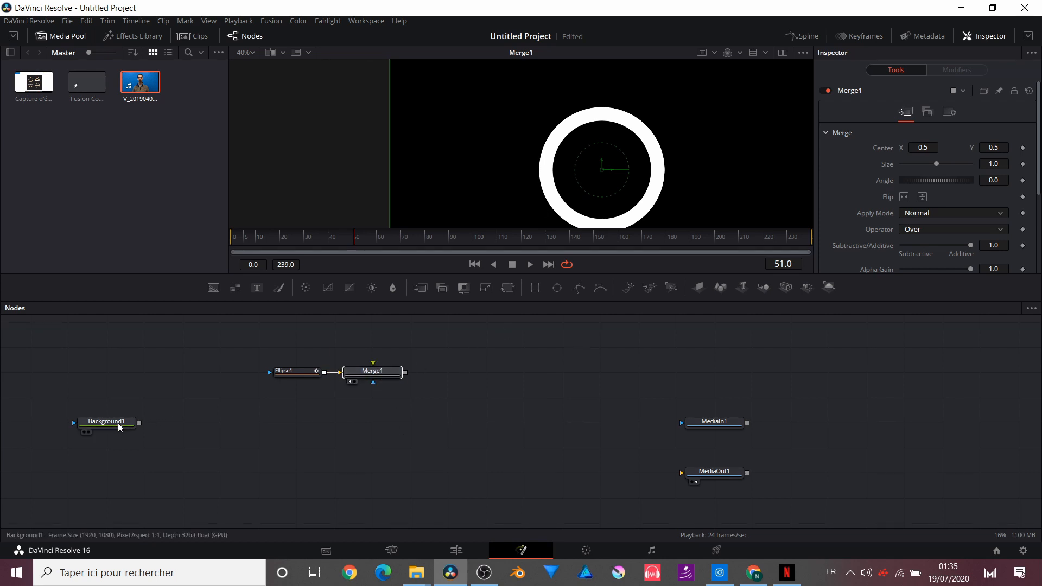
- Try the Merge output as the mask of the Background in the viewer, then disconnect it and view the Merge again
left_click_drag(121, 426, 479, 207)
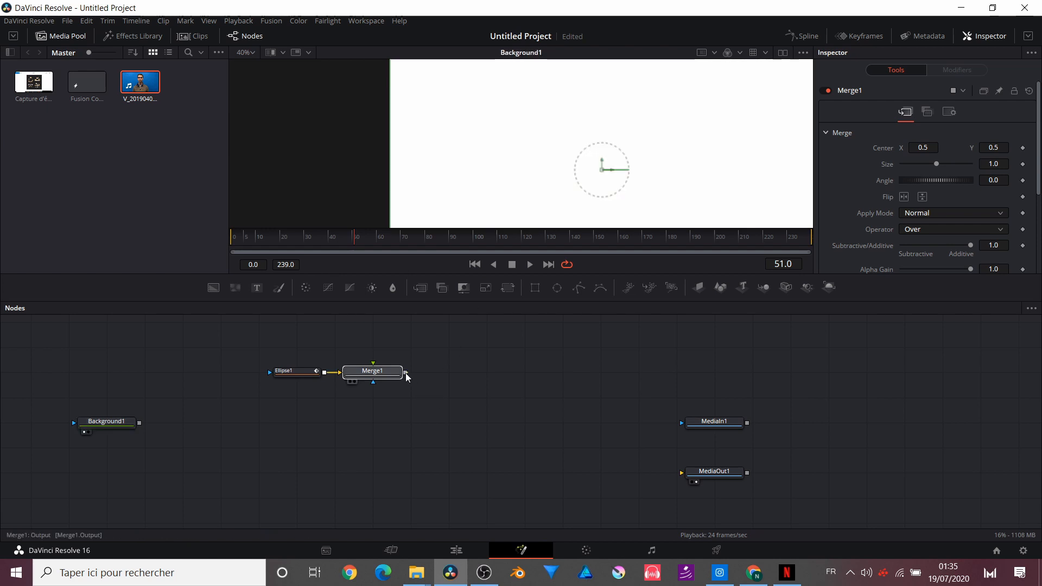
left_click_drag(406, 373, 119, 425)
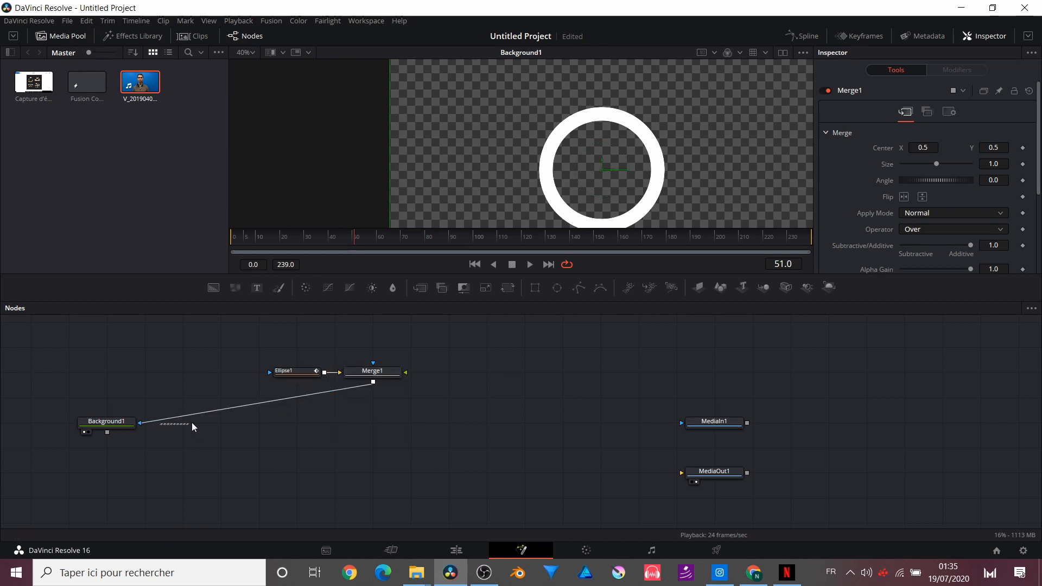
left_click_drag(181, 416, 191, 420)
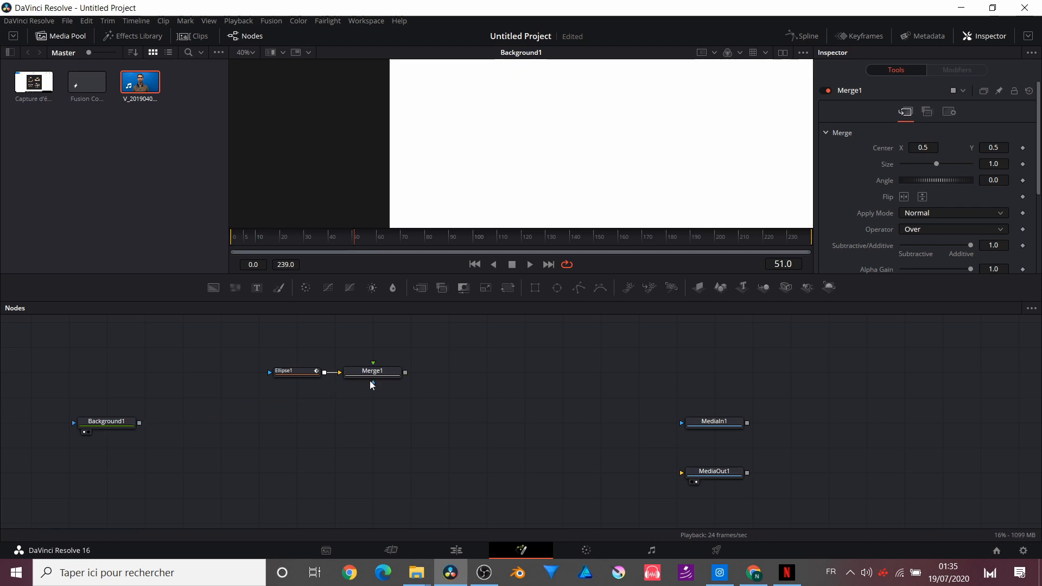
left_click_drag(378, 382, 510, 195)
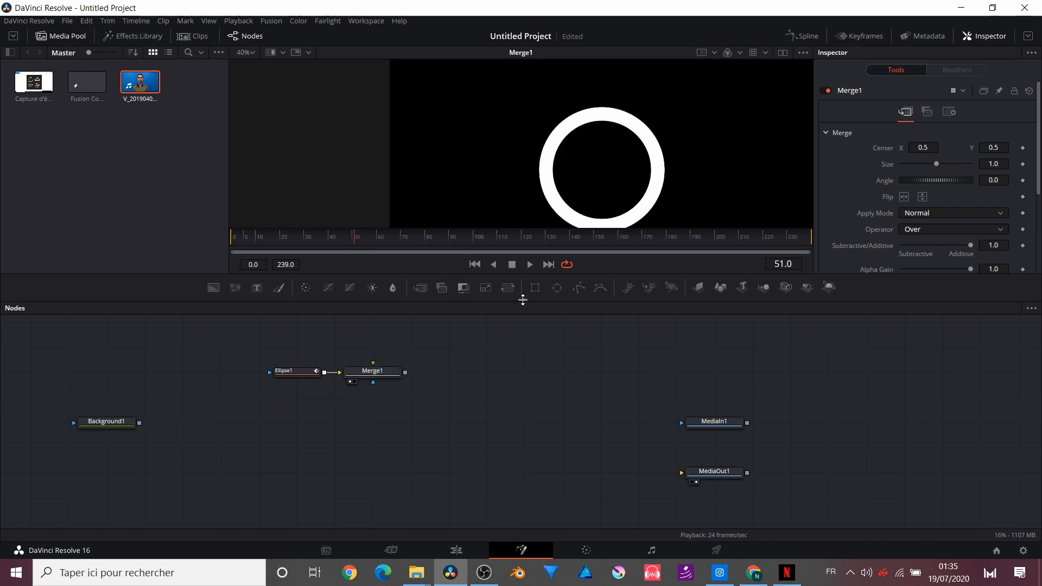
- Add a Rectangle mask, connect it to the Merge's foreground input, and select it for editing
left_click_drag(538, 290, 372, 386)
left_click(377, 367)
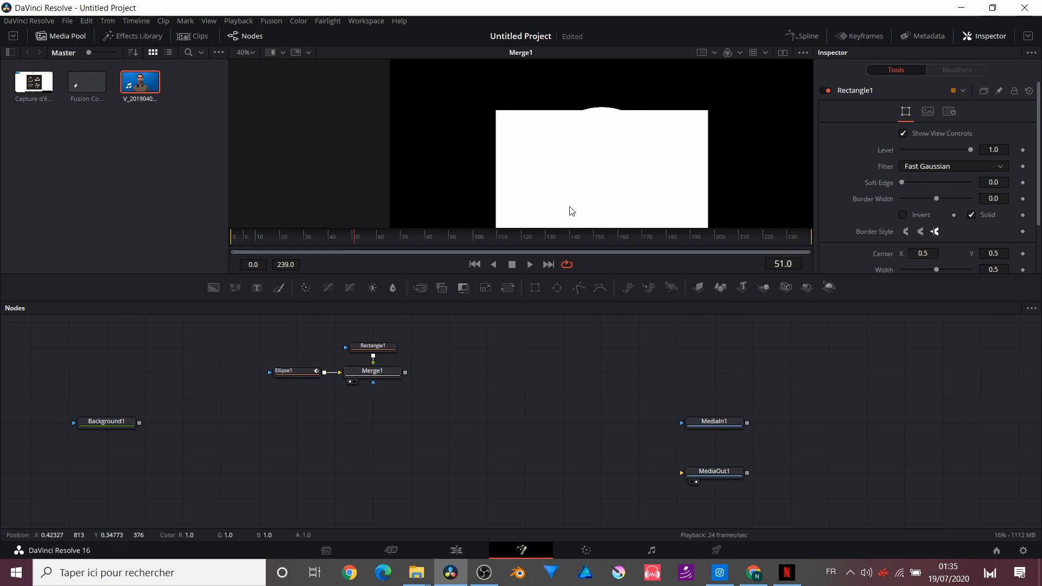
left_click(373, 348)
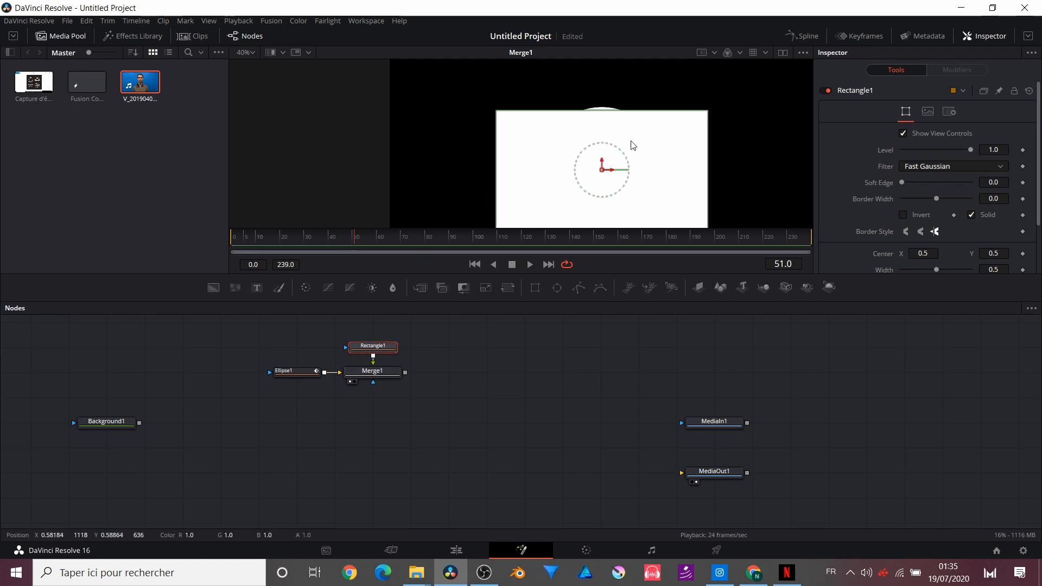
- Shape the rectangle into a rounded bar with Height about 0.064, Corner Radius 1.0 and Width 0.173, centred at X about 0.65
left_click_drag(622, 113, 639, 167)
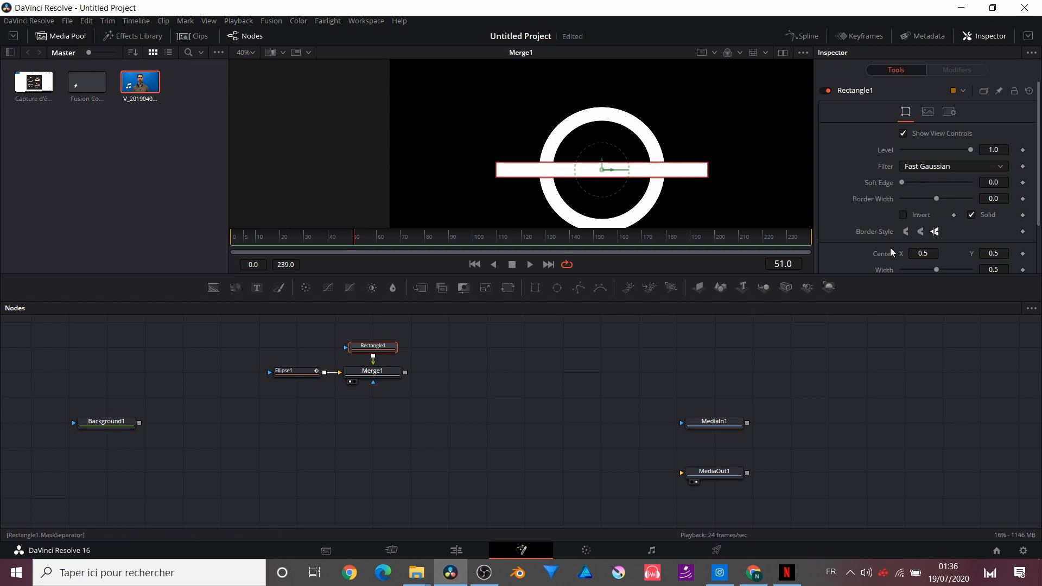
scroll(835, 244, "down", 2)
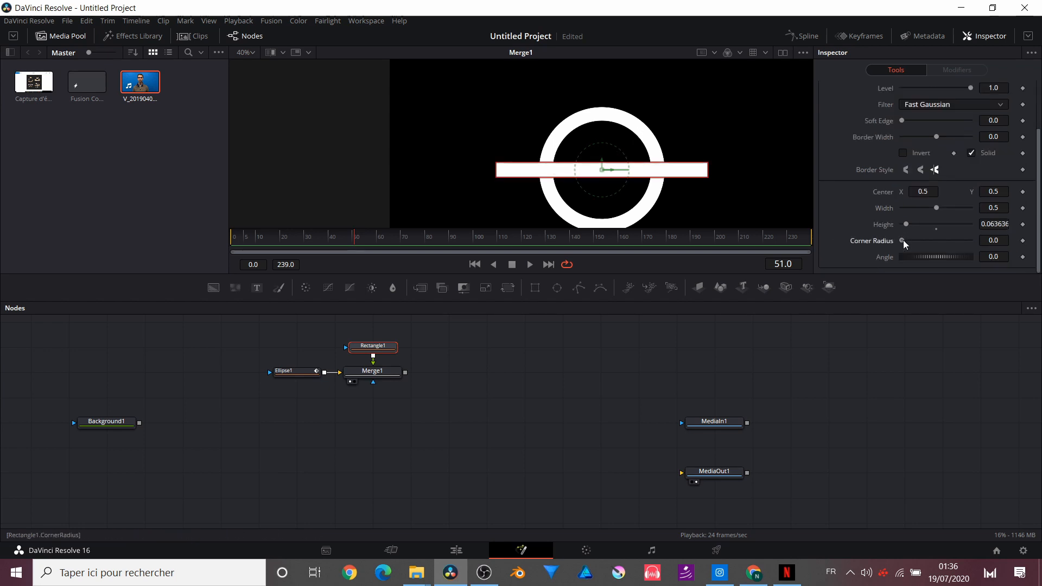
left_click_drag(903, 241, 916, 207)
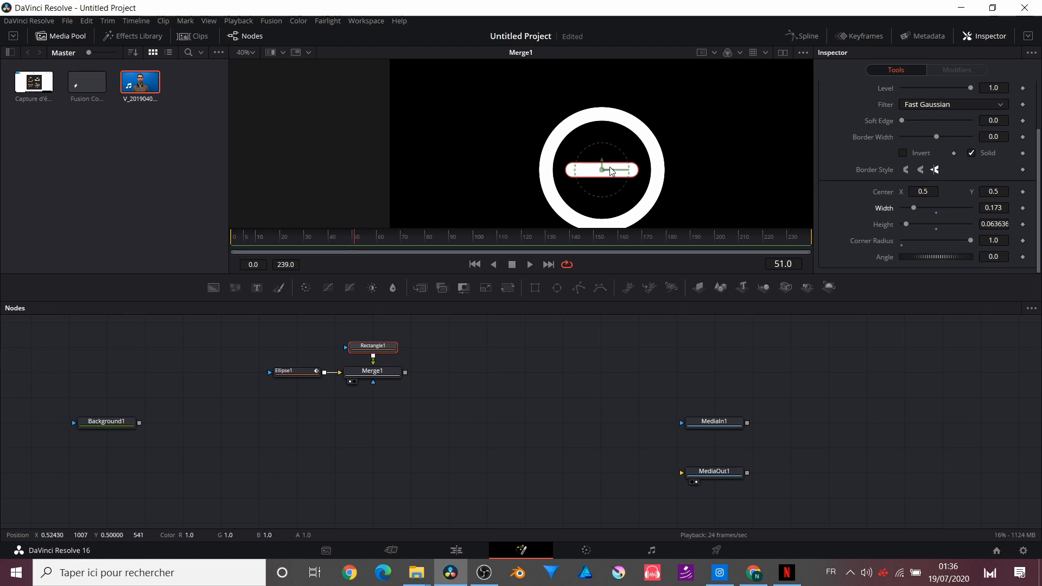
left_click_drag(611, 174, 674, 184)
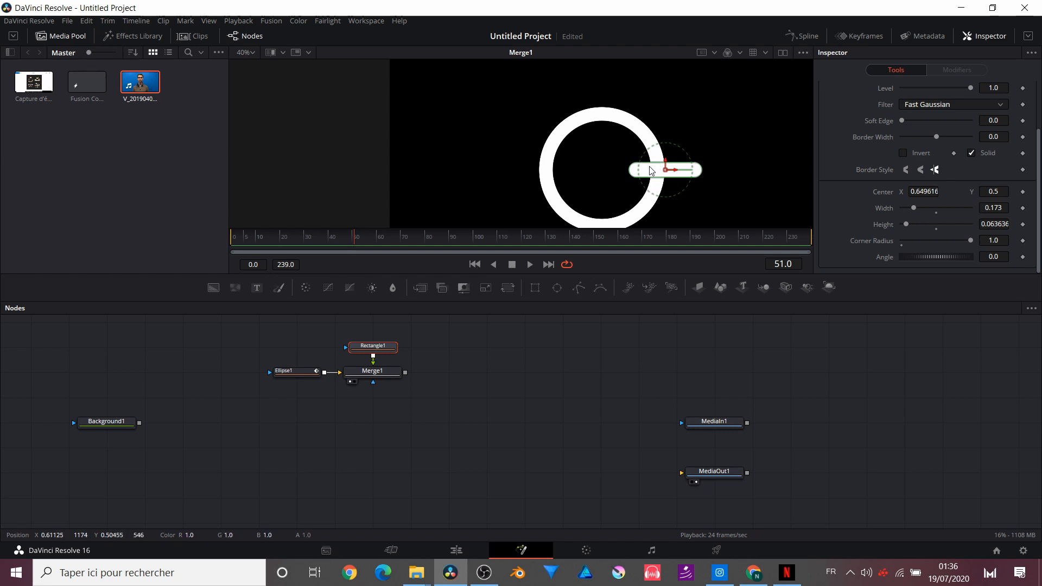
- Move the Rectangle higher above the Merge and insert a second Ellipse mask between them
scroll(338, 385, "up", 3)
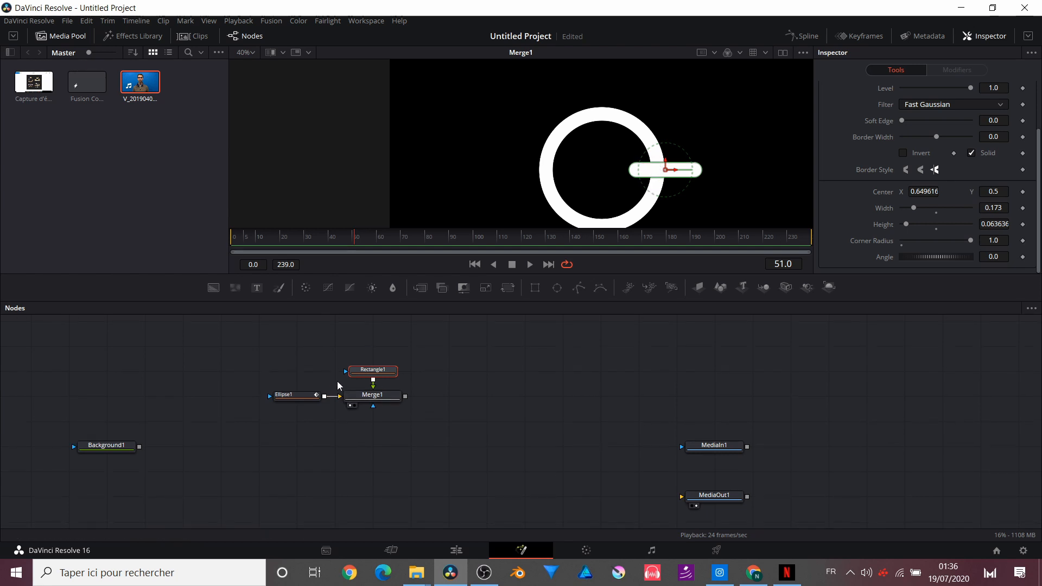
left_click_drag(374, 380, 373, 333)
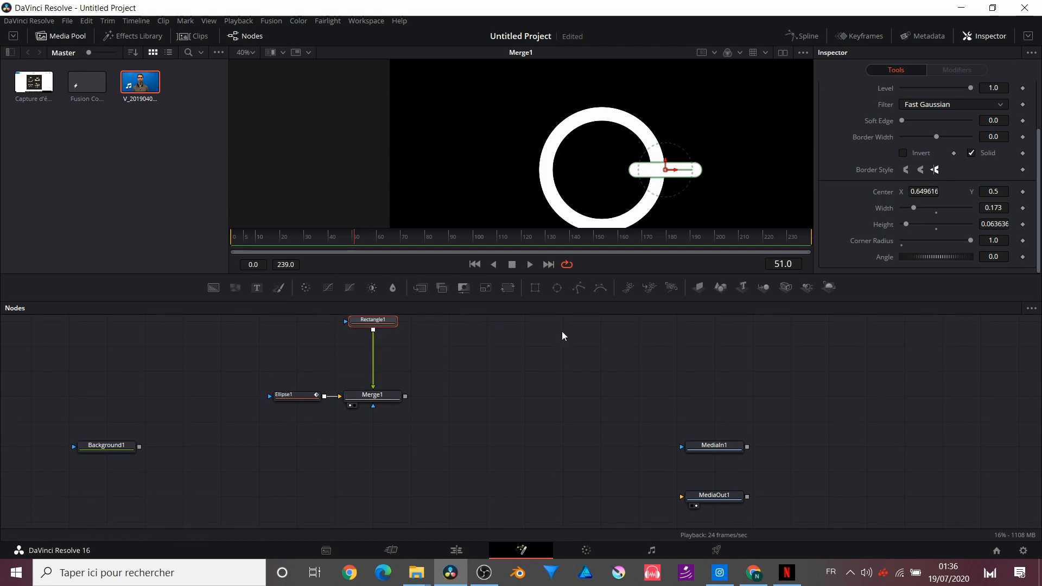
left_click(557, 290)
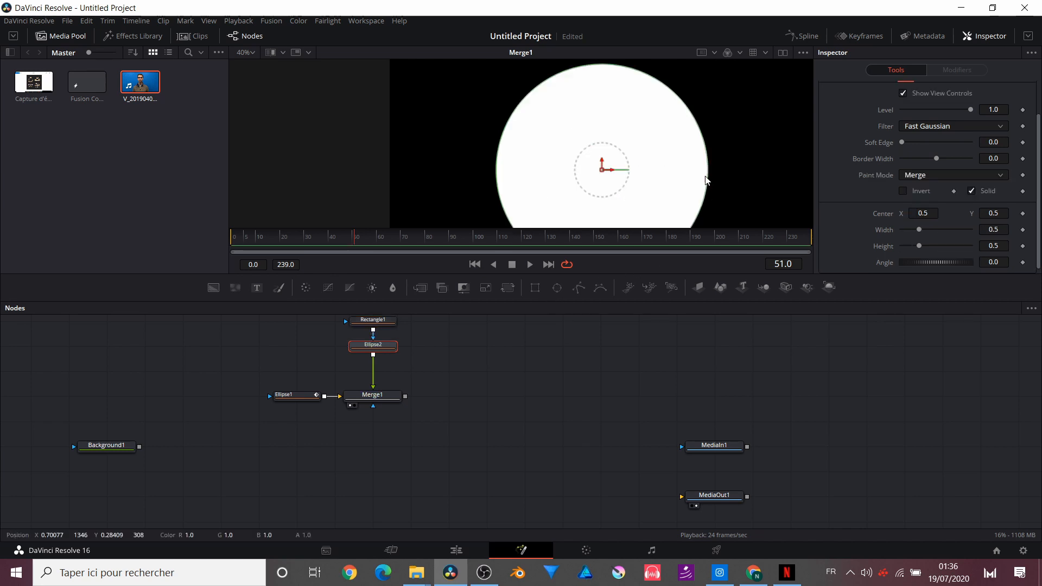
- Set the second Ellipse's Paint Mode to Subtract and reduce its Width and Height to about 0.232 to match the ring's inner edge
left_click(930, 176)
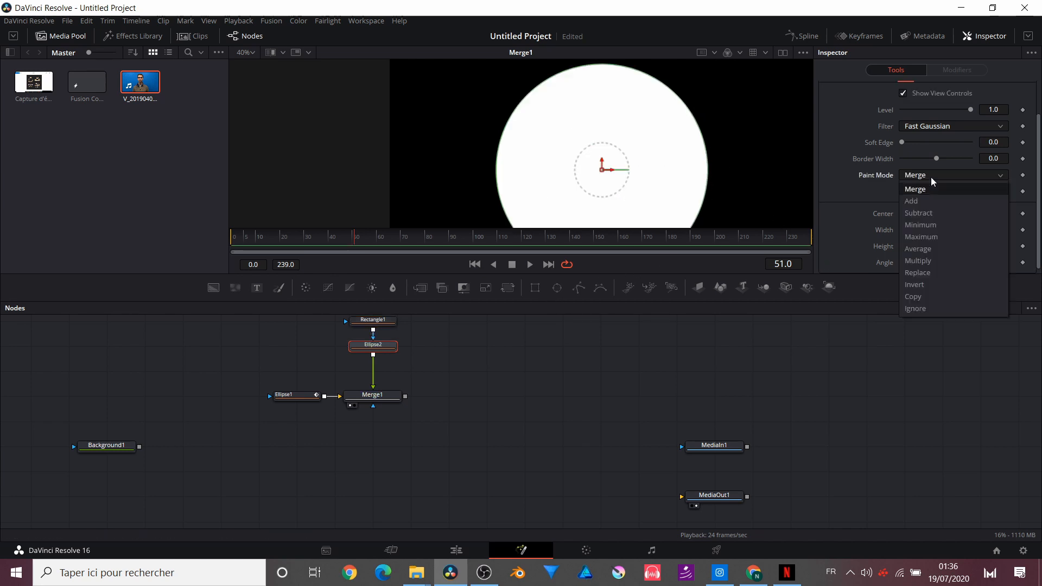
left_click(914, 213)
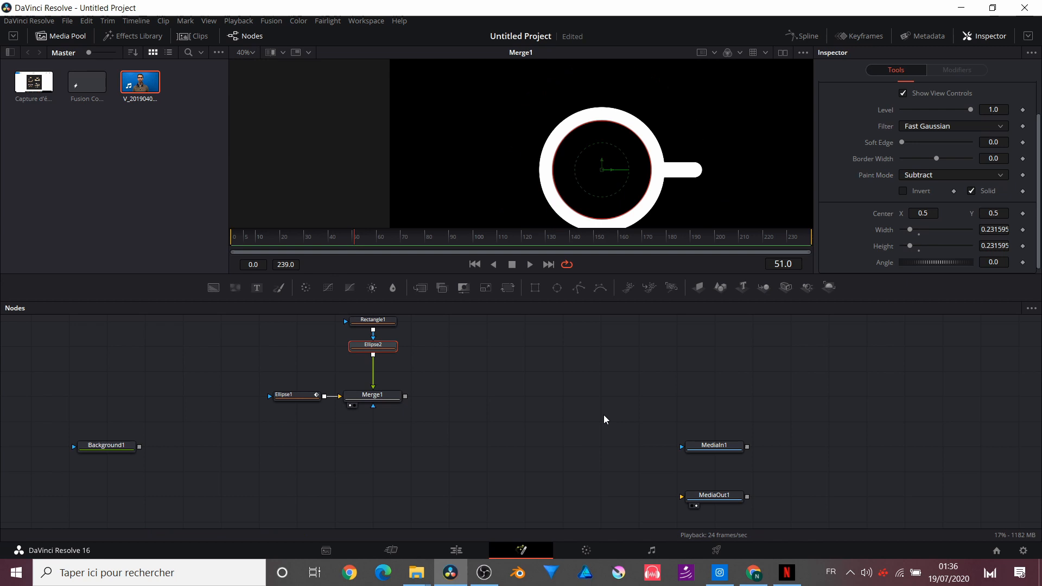
left_click(603, 415)
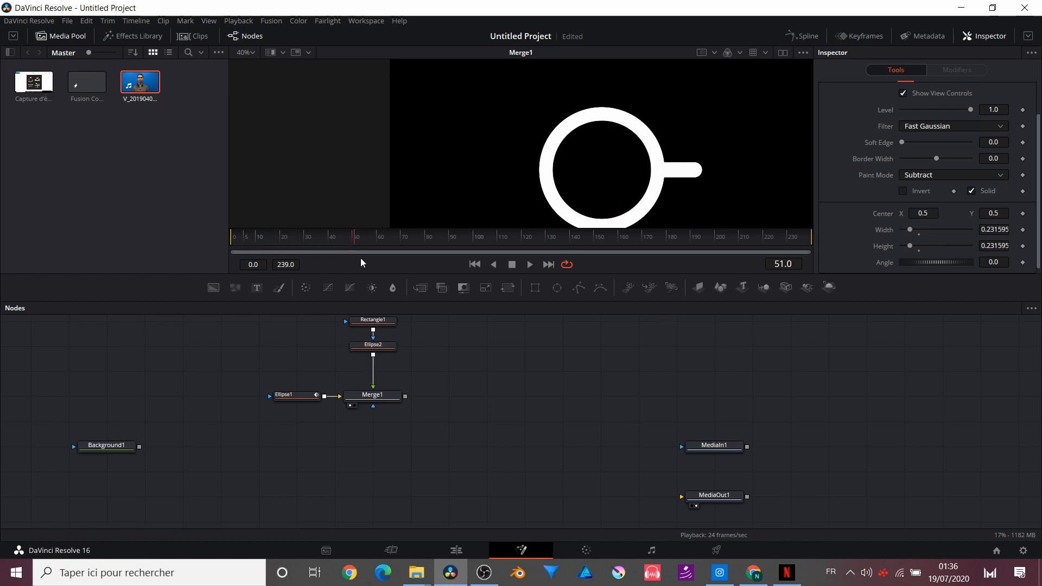
- Play back the ring animation with the handle attached, replaying it from its early frames
left_click(237, 238)
left_click(304, 238)
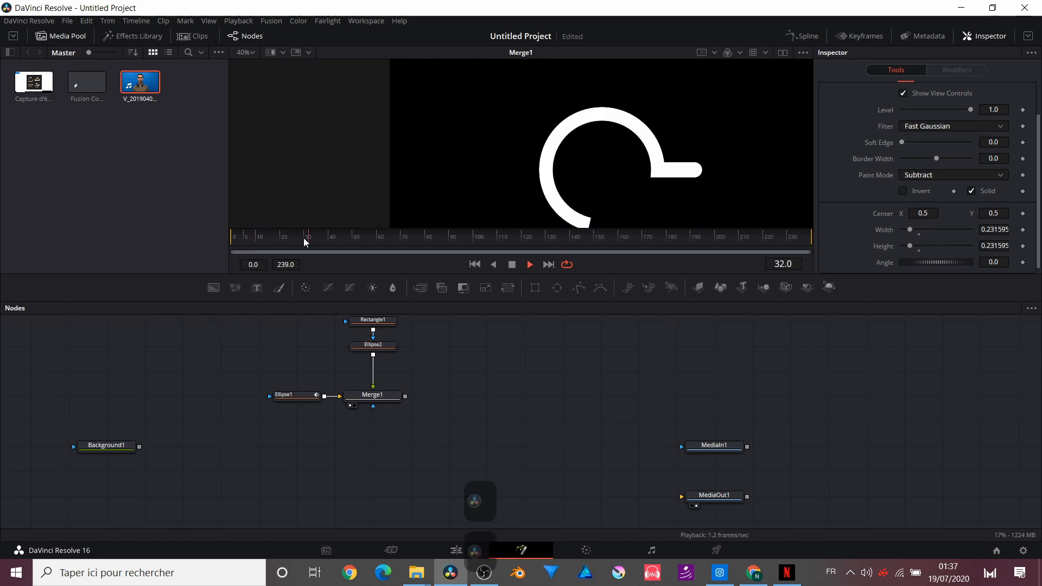
left_click(272, 239)
left_click(271, 239)
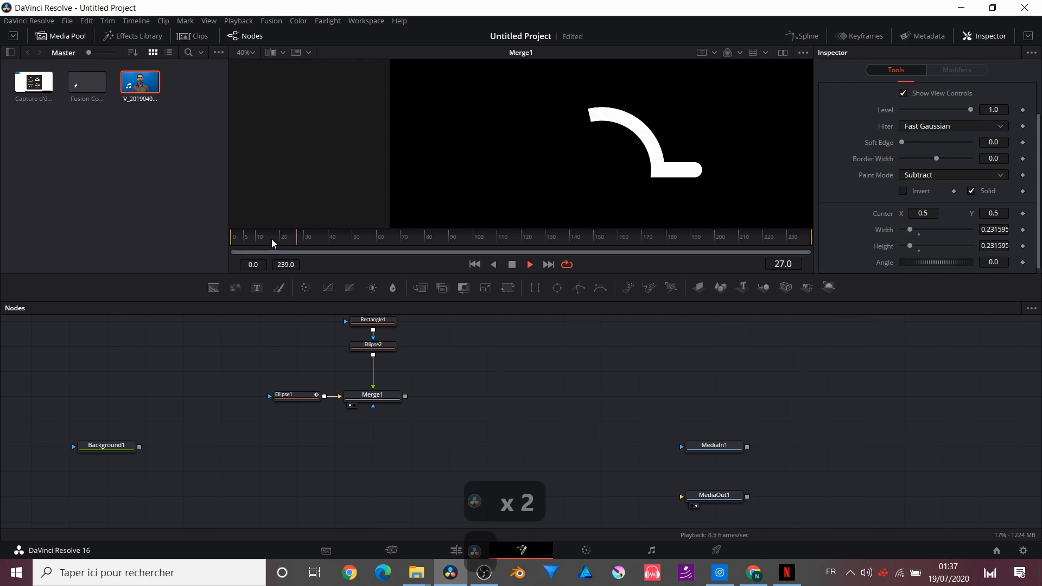
key("space")
- Try rotating the handle with the Merge's Angle at about 7.8, then reset the Angle
left_click(372, 395)
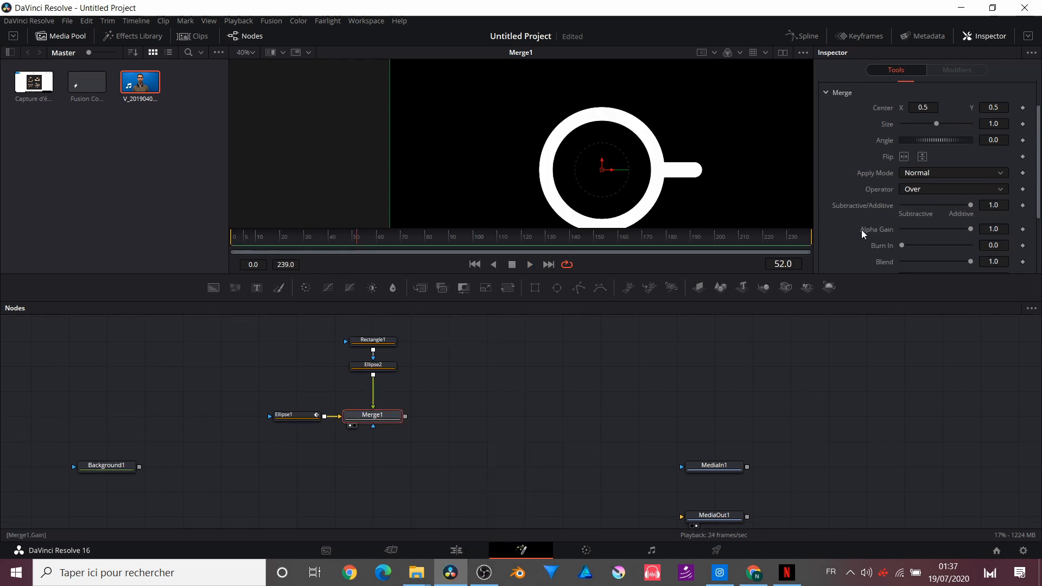
scroll(920, 235, "down", 3)
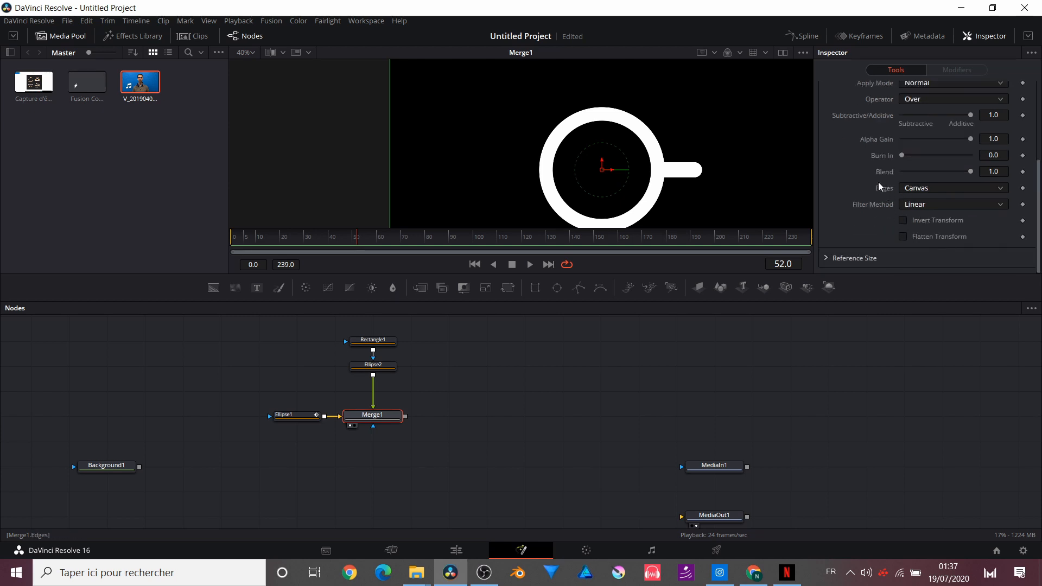
scroll(878, 185, "up", 3)
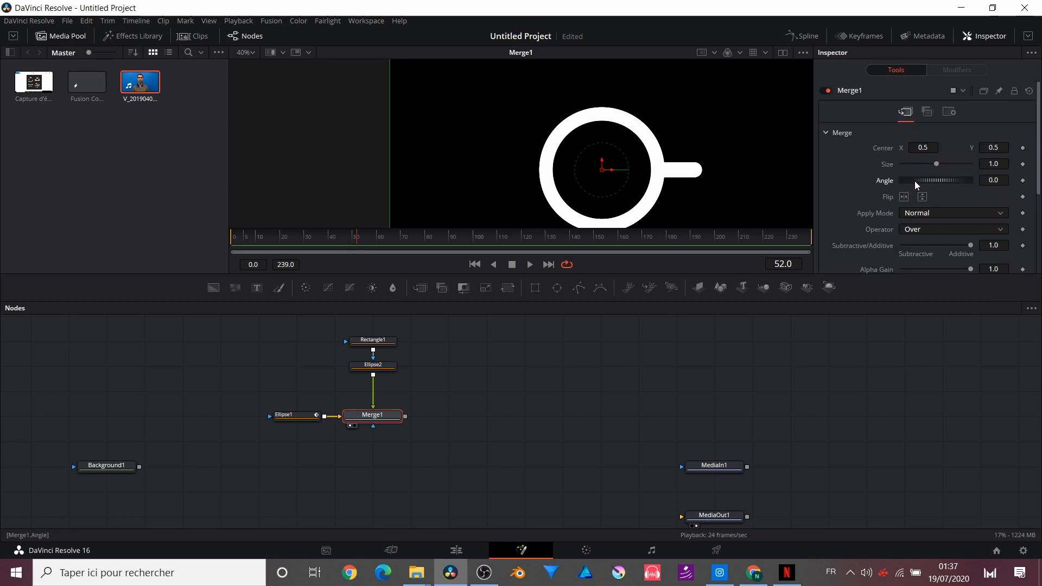
mouse_move(914, 180)
left_mouse_down()
mouse_move(989, 187)
mouse_move(917, 179)
left_mouse_up()
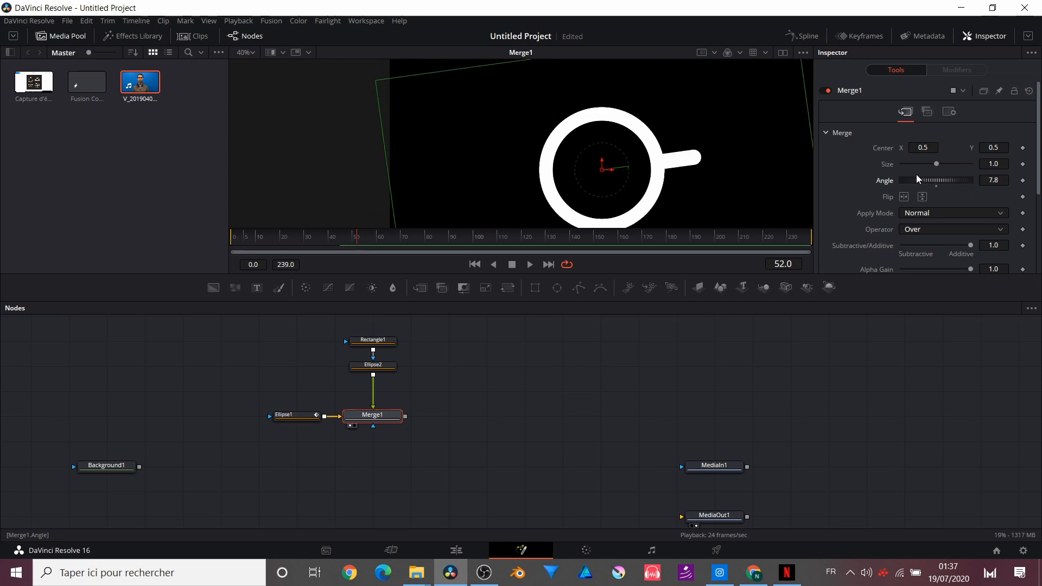
left_click(938, 188)
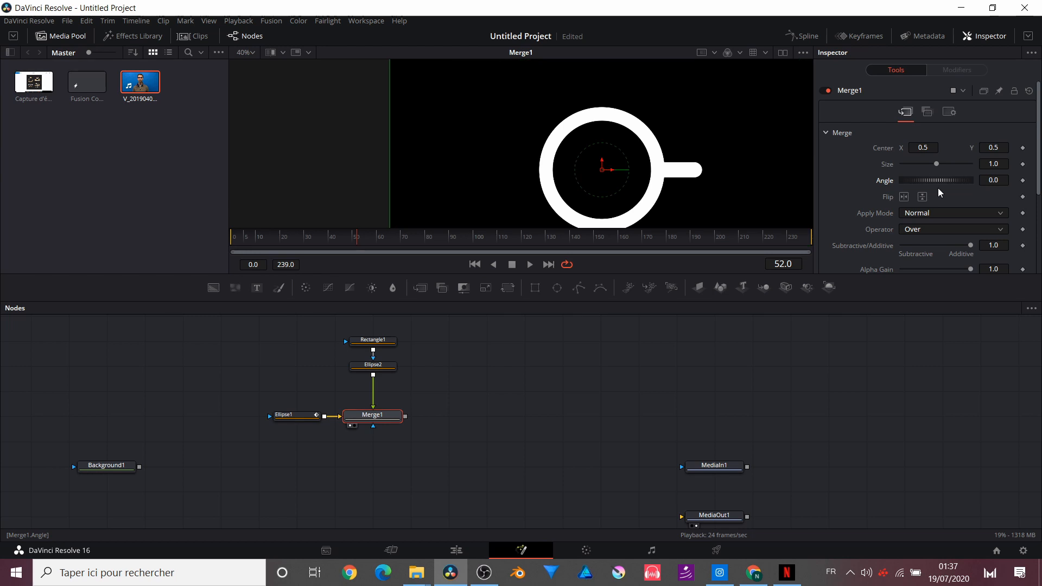
- Try rotating the Rectangle mask itself with an Angle of 60, then undo the rotation
left_click(380, 339)
scroll(908, 245, "down", 3)
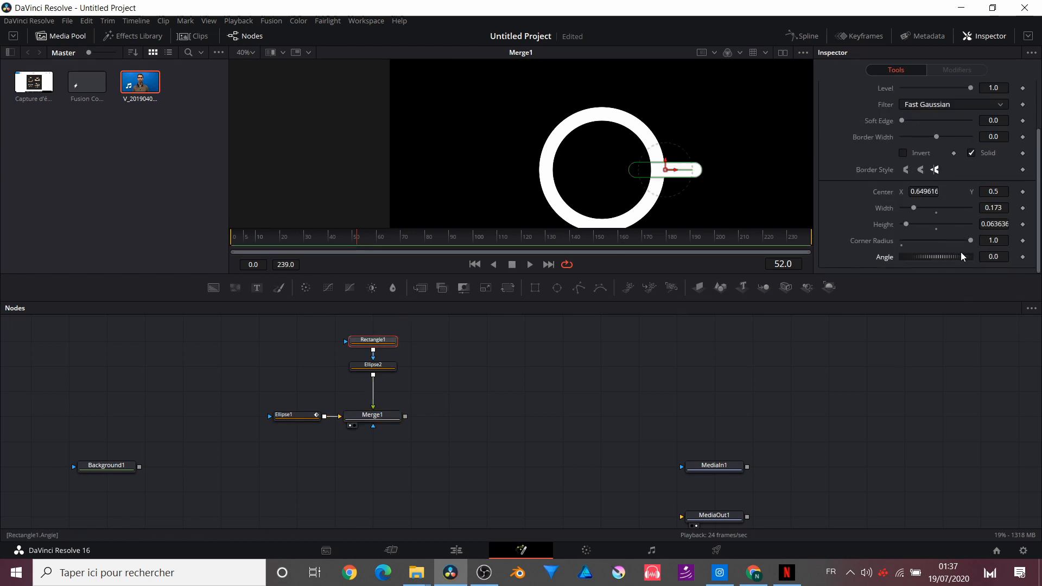
left_click_drag(949, 262, 961, 260)
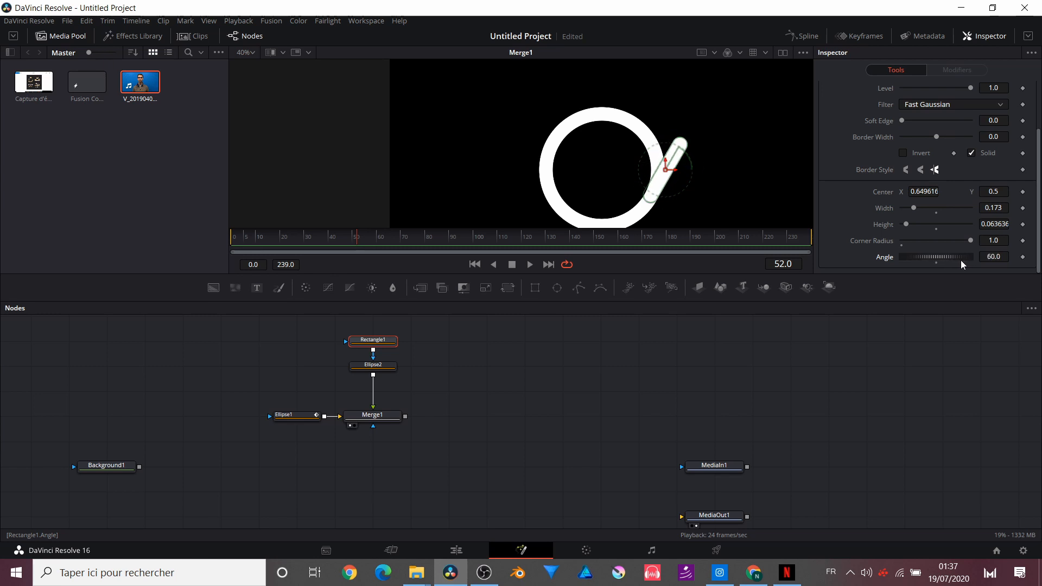
key("ctrl+z")
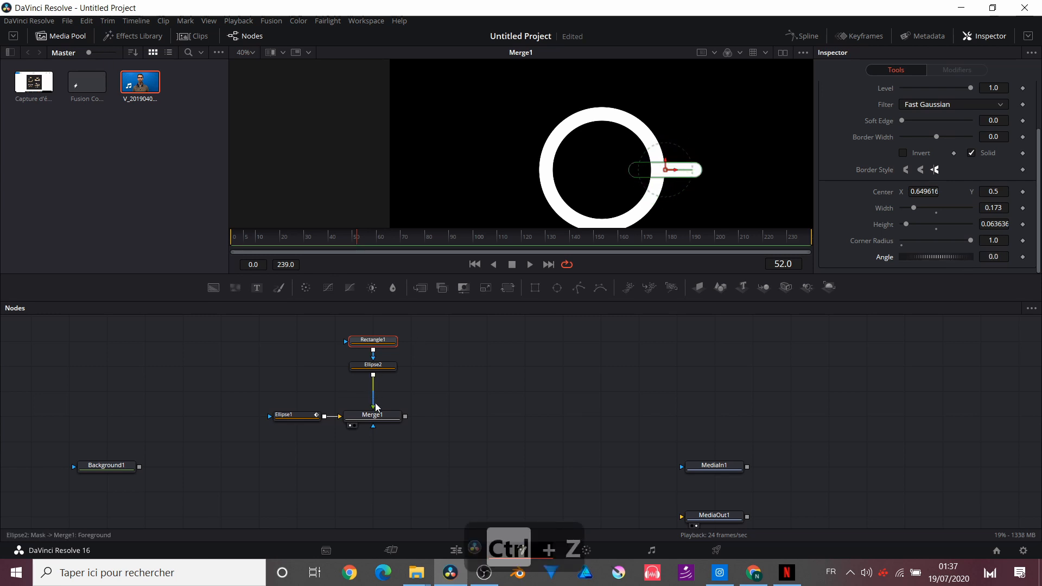
- Compare the ring and handle at frames 20 and 46 of the animation
left_click(381, 419)
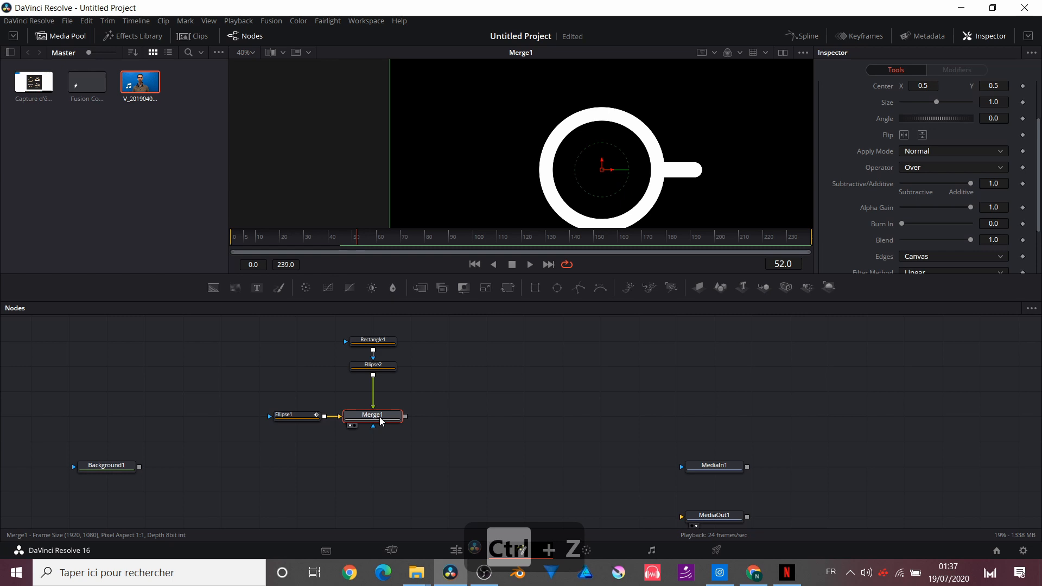
left_click(380, 366)
left_click(282, 239)
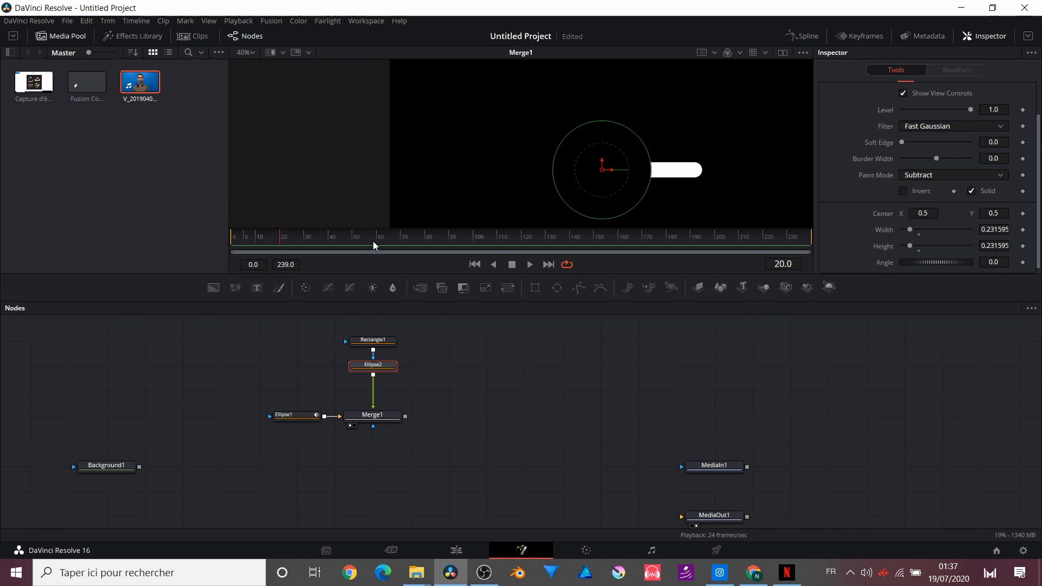
left_click(343, 236)
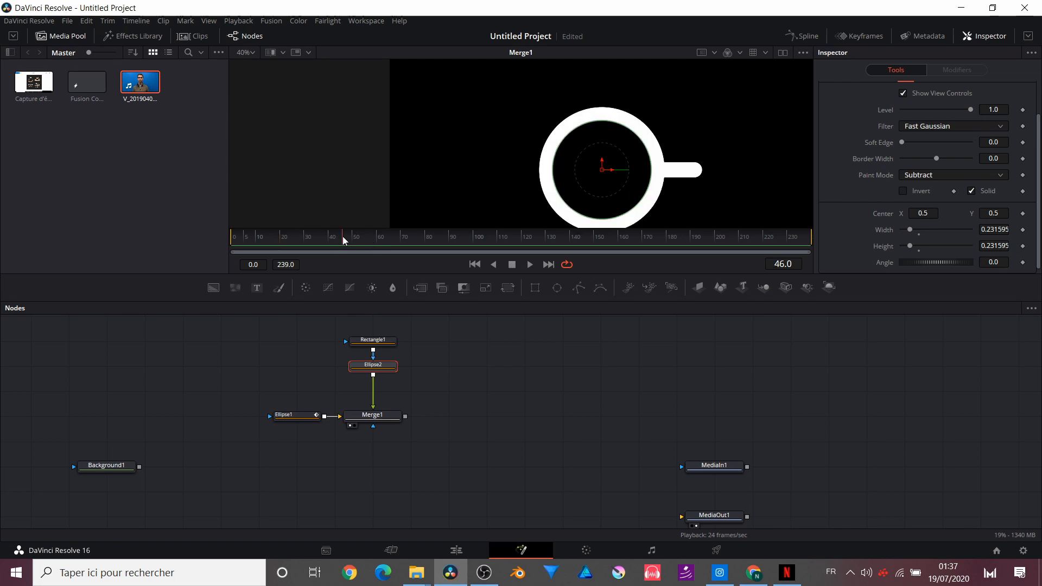
- Go to frame 45 and keyframe the Merge's Angle at 0
left_click(383, 421)
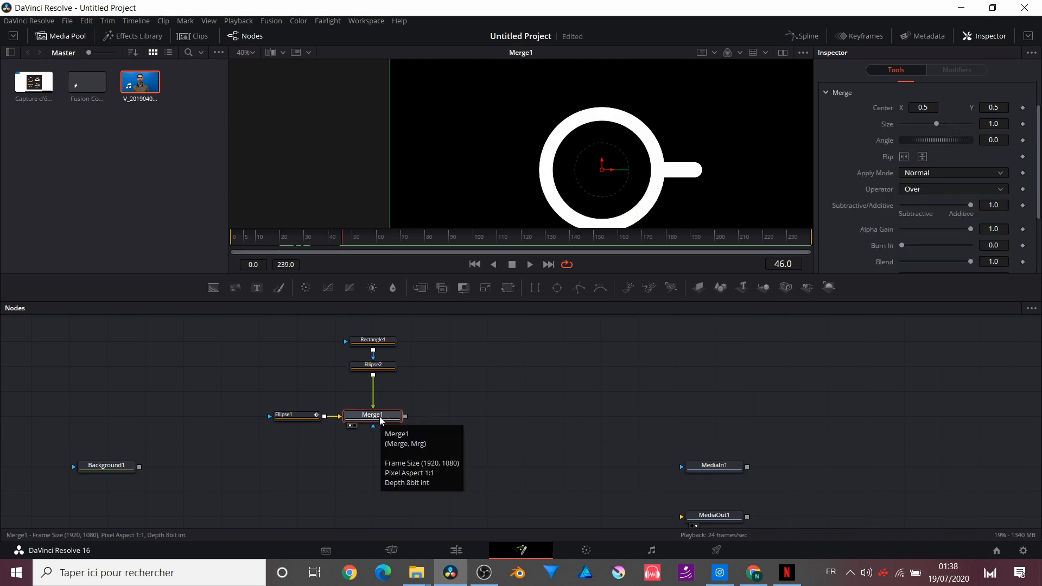
key("ctrl+z")
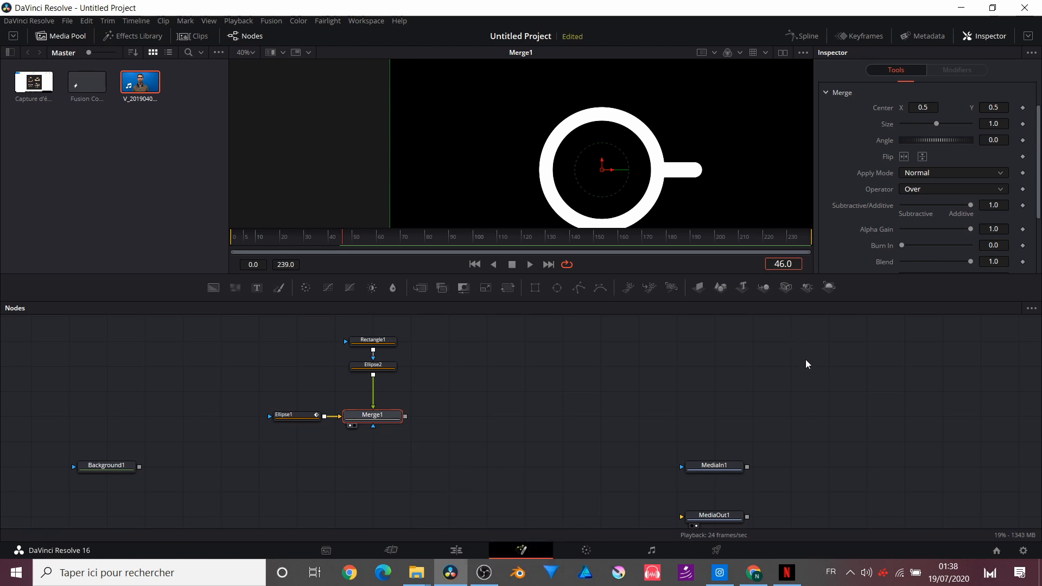
key("BackSpace")
type("5")
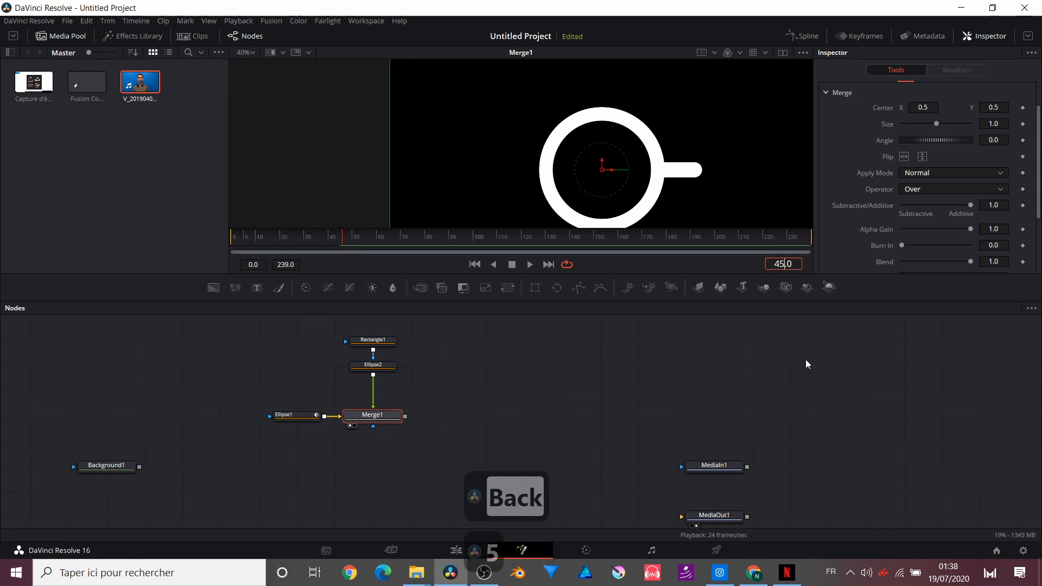
key("Return")
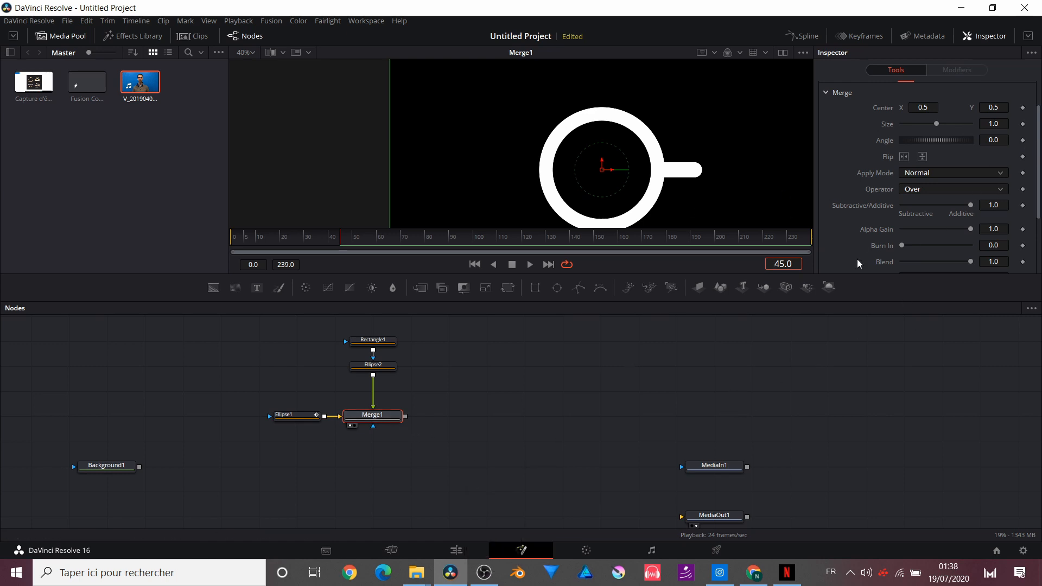
left_click(1022, 141)
- Go to frame 20 and keyframe the Merge's Angle at -360
left_click_drag(328, 238, 288, 245)
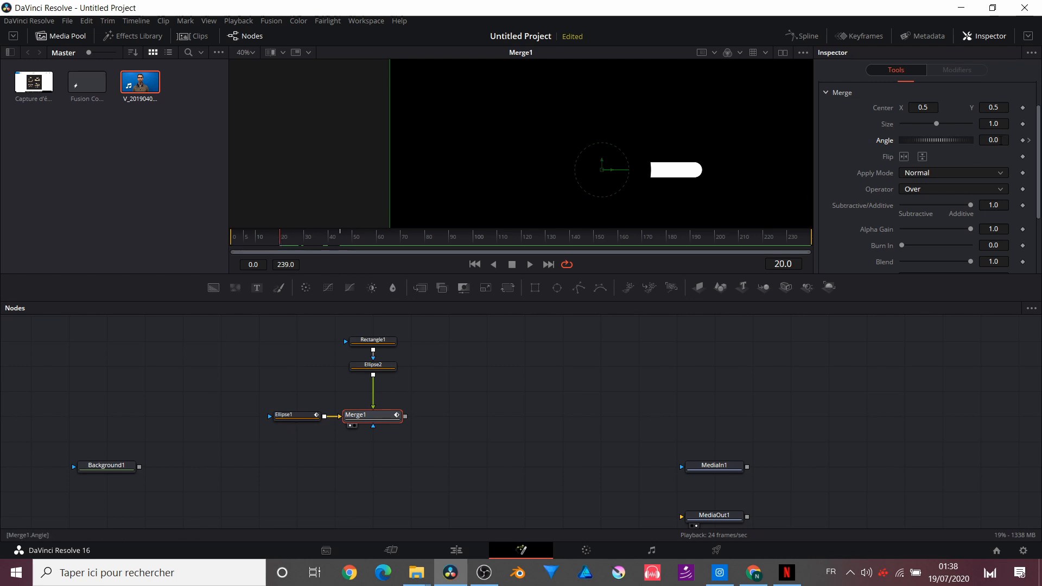
left_click(993, 140)
key("BackSpace")
key("BackSpace")
key("BackSpace")
type("-")
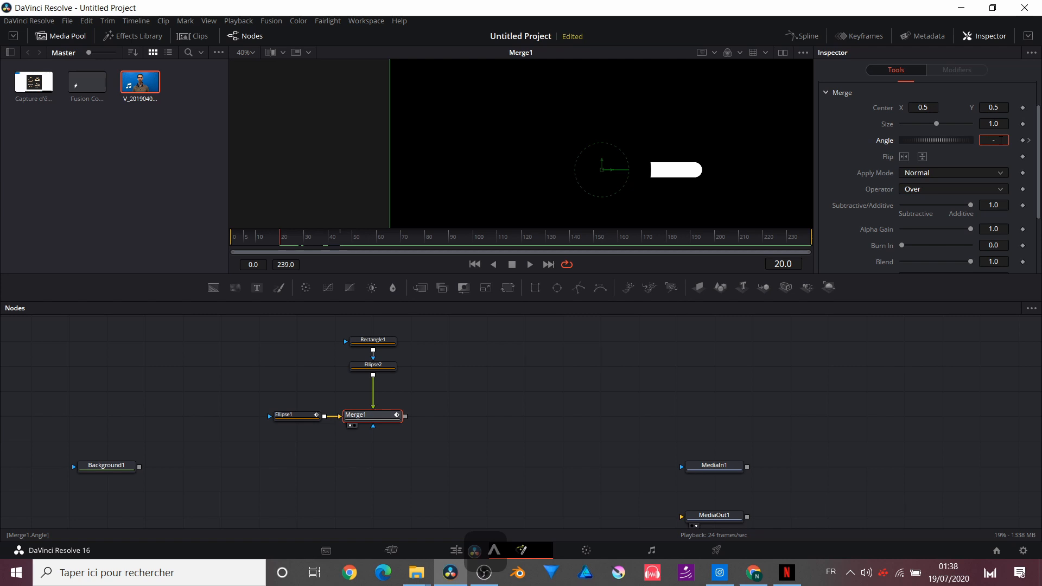
type("360")
key("Return")
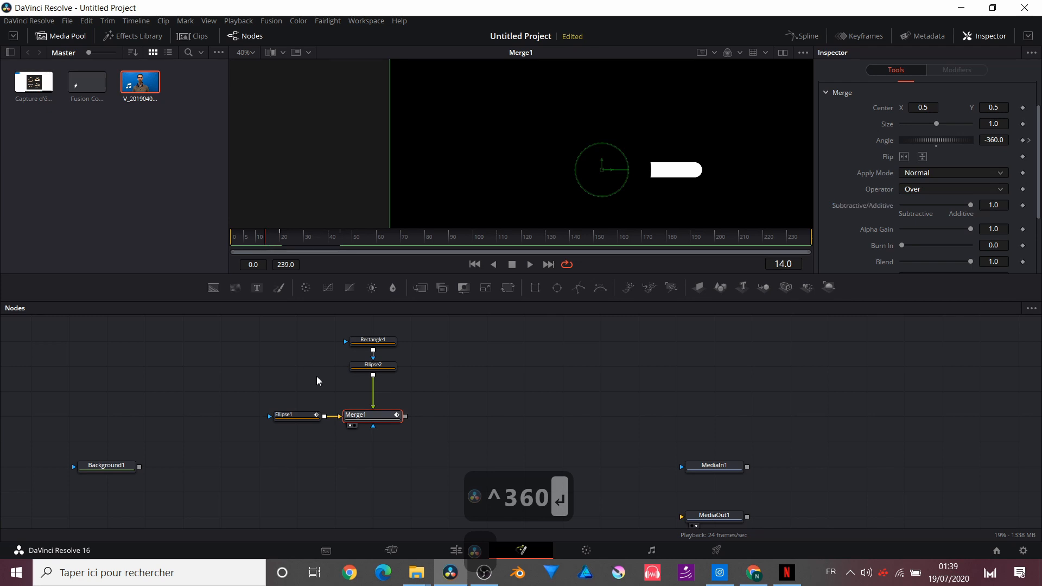
- Play back the rotating handle together with the ring's drawing animation
key("space")
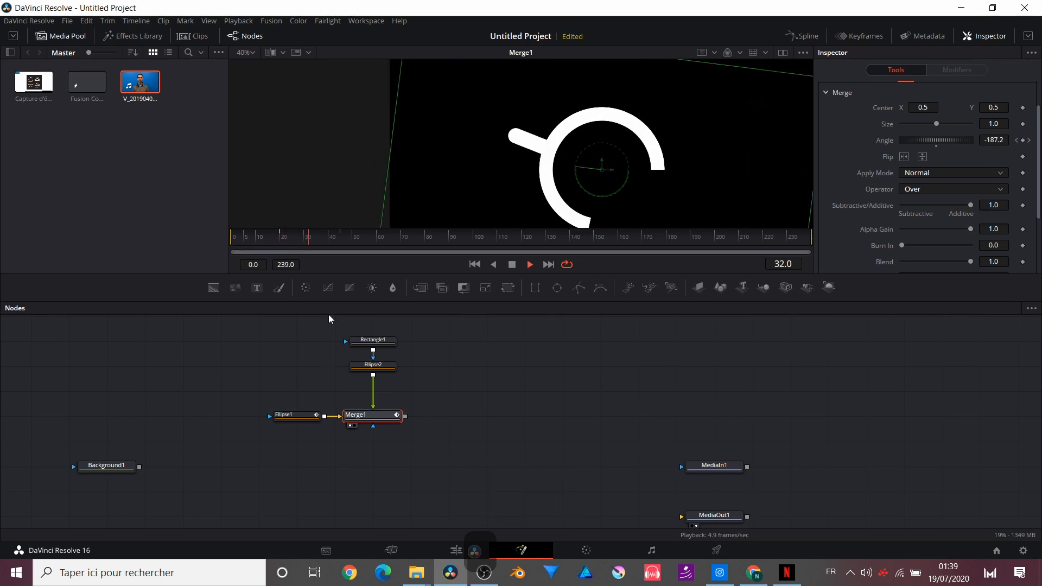
left_click(274, 243)
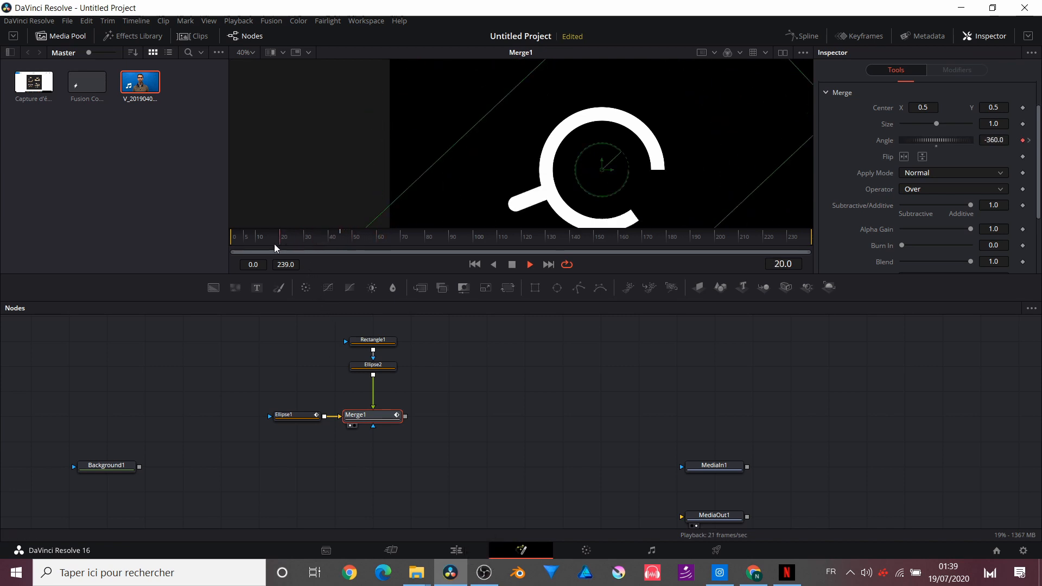
key("space")
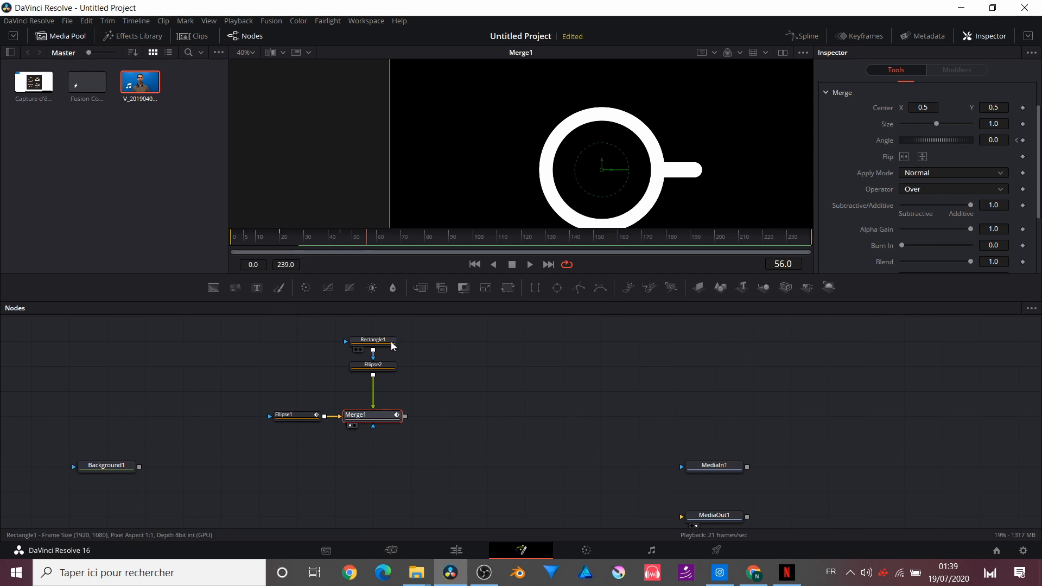
- Open the Spline editor and frame the whole Merge Angle curve between its two keyframes
left_click(804, 36)
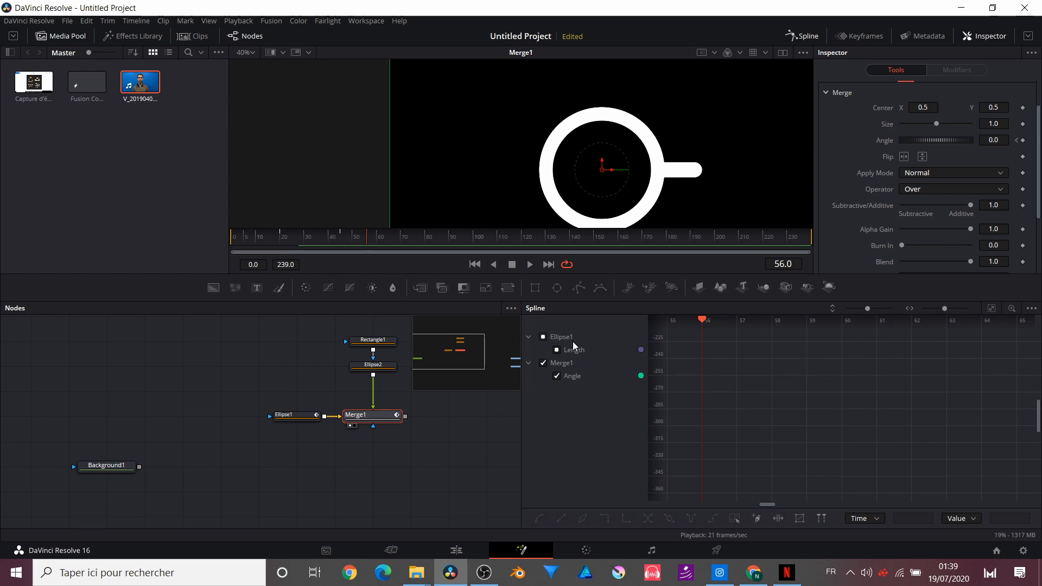
left_click(991, 308)
scroll(718, 346, "up", 2)
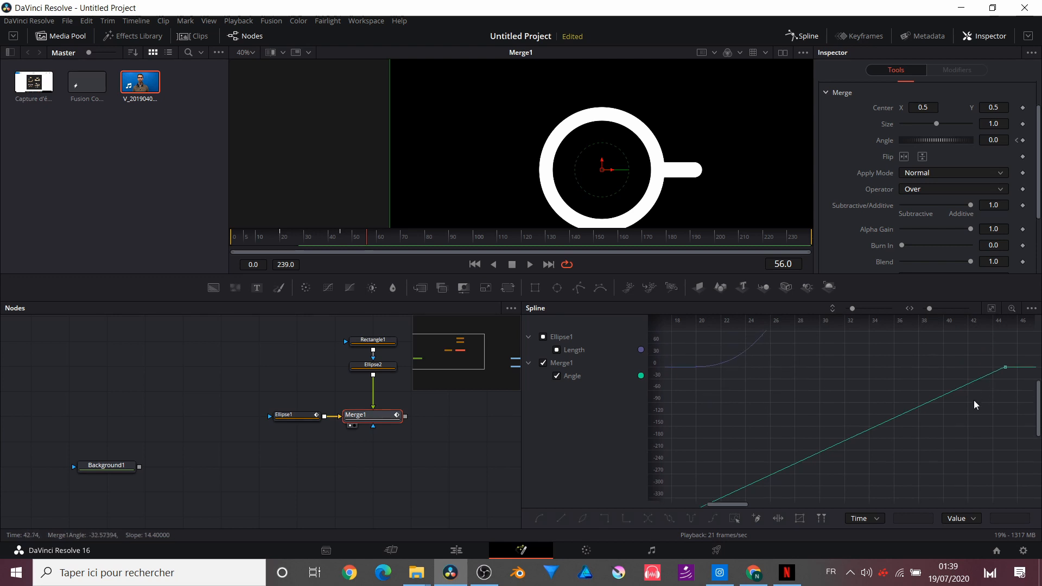
scroll(974, 402, "down", 1)
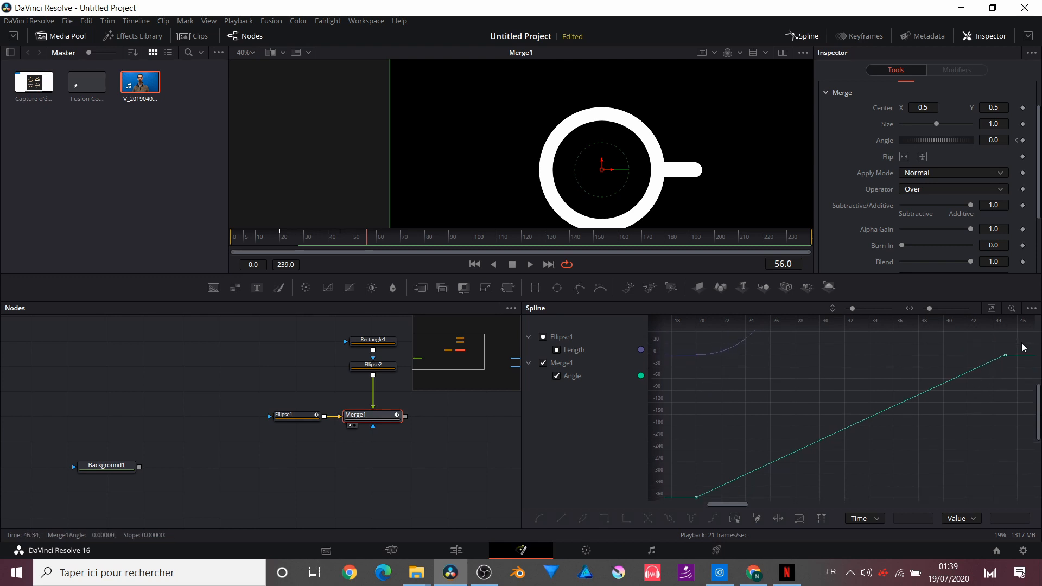
- Select both keyframes of the Merge's Angle curve and smooth them
left_click_drag(1023, 343, 662, 500)
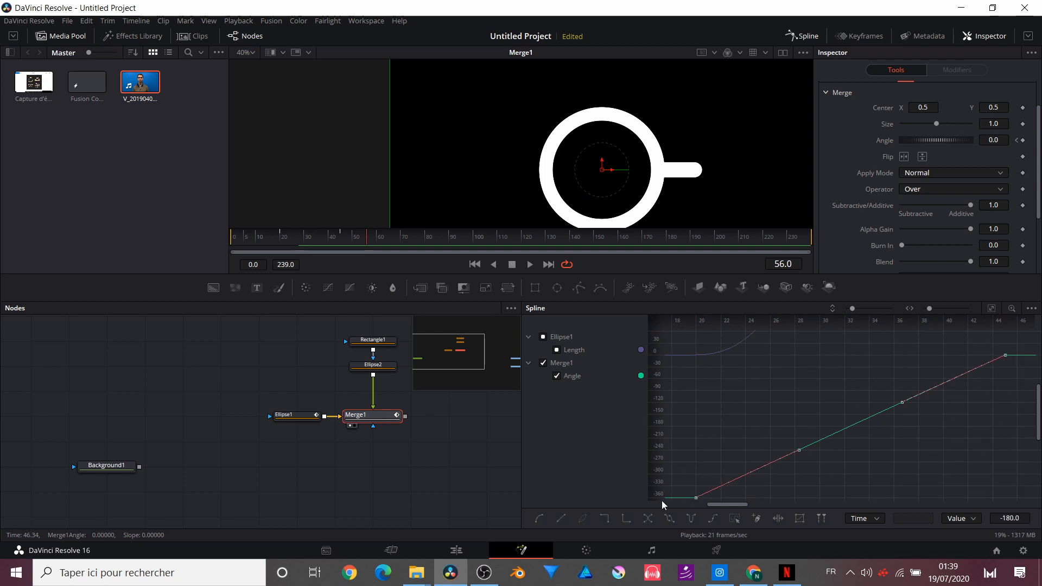
left_click(544, 520)
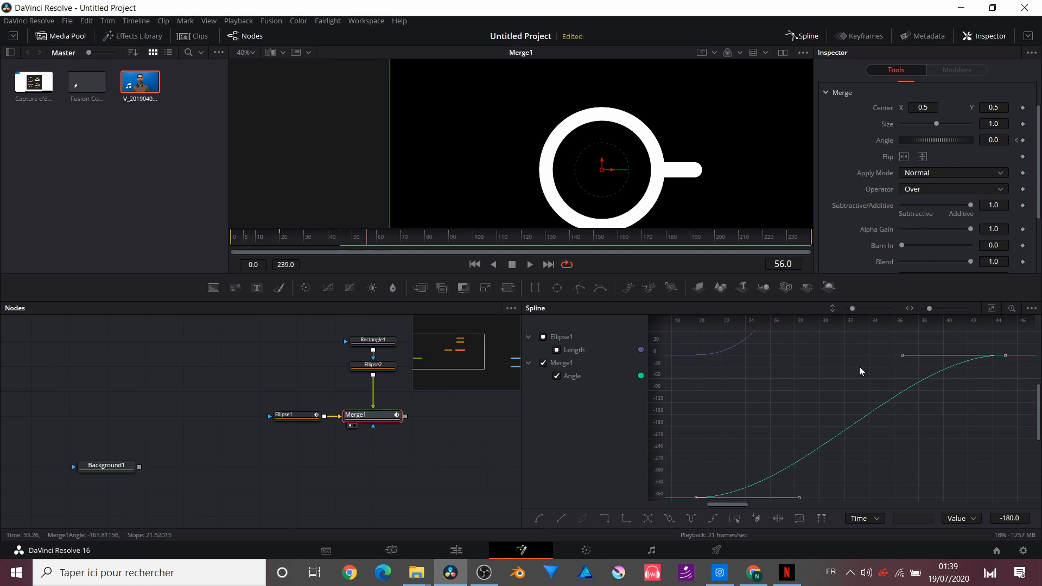
scroll(800, 346, "up", 5)
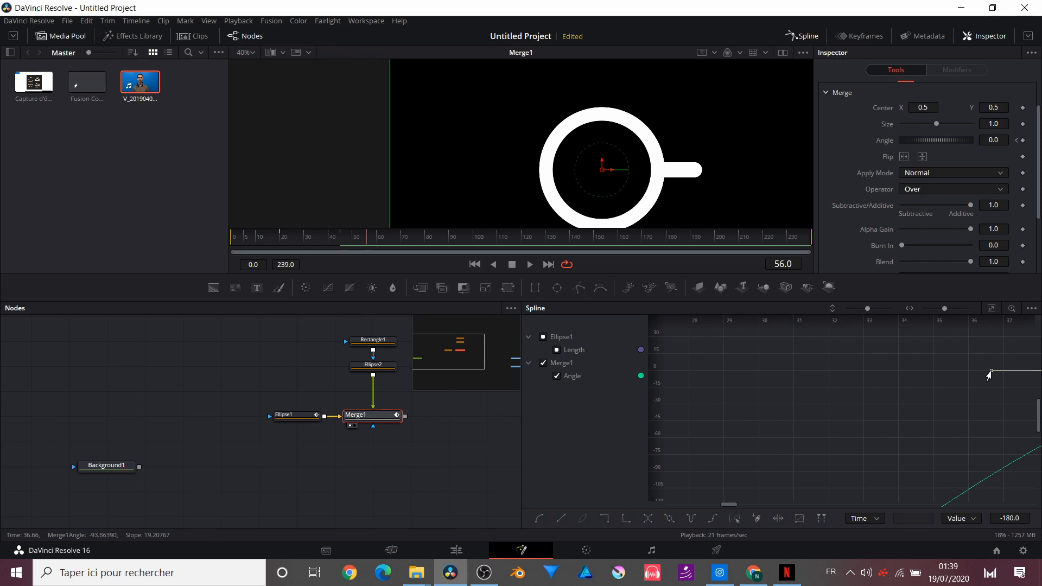
- Stretch the tangent handle of the Merge Angle curve's last keyframe back to about frame 25 for a longer ease-in
left_click_drag(989, 374, 679, 374)
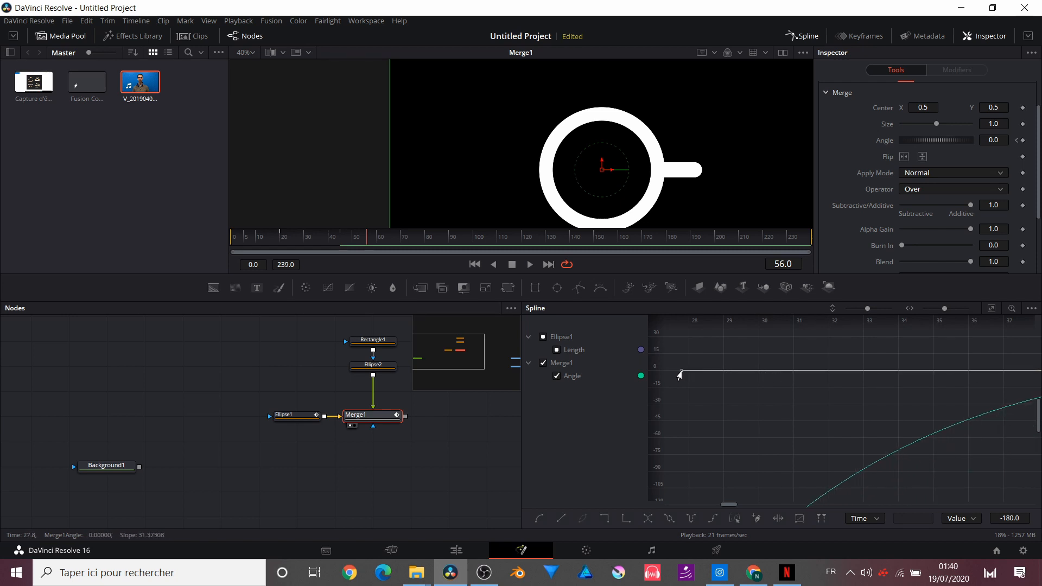
scroll(680, 374, "left", 3)
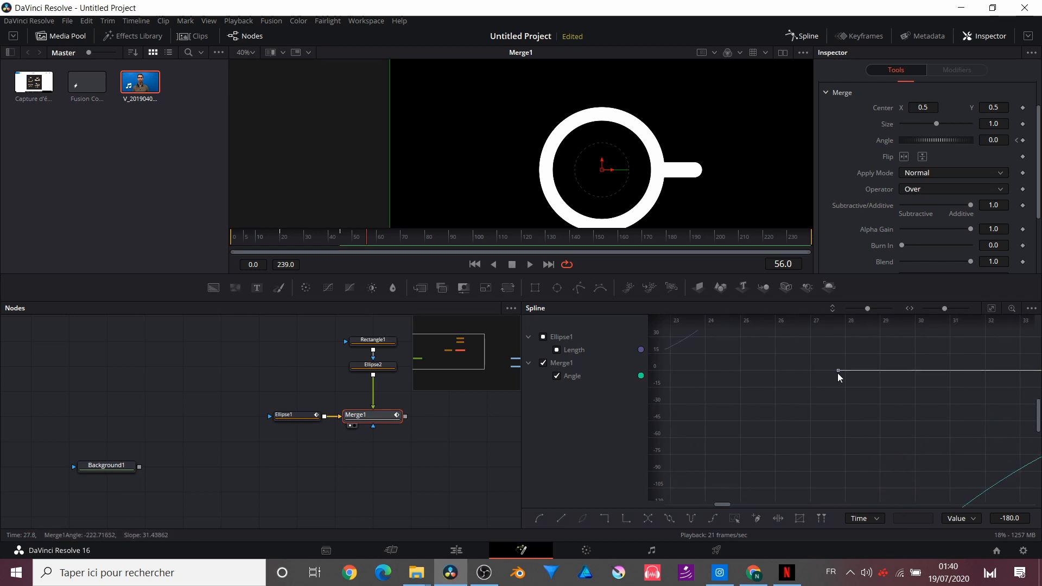
left_click_drag(838, 375, 739, 375)
- Play back the eased handle rotation and return to frame 0
left_click_drag(338, 239, 252, 247)
key("space")
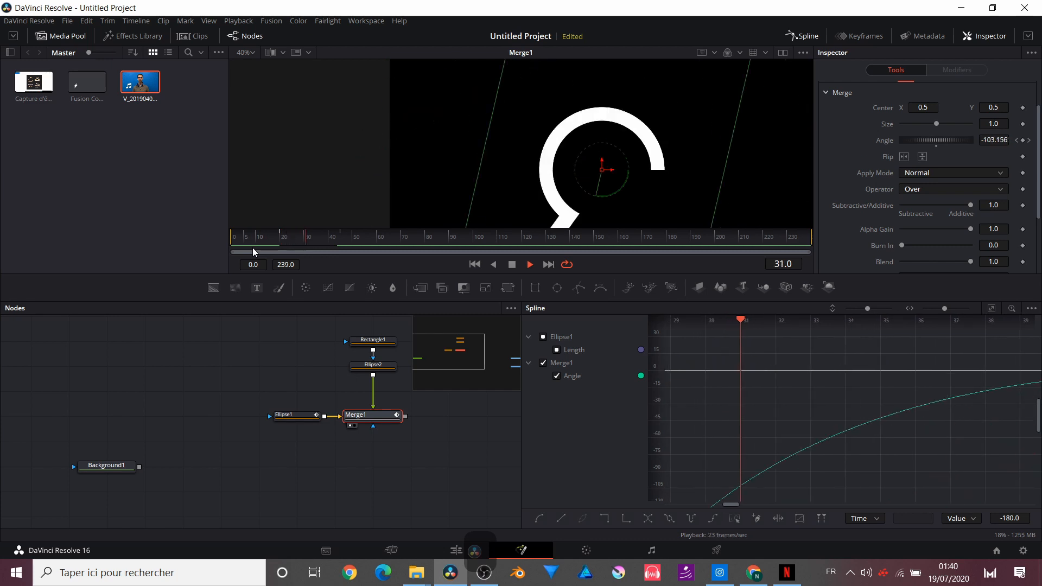
key("space")
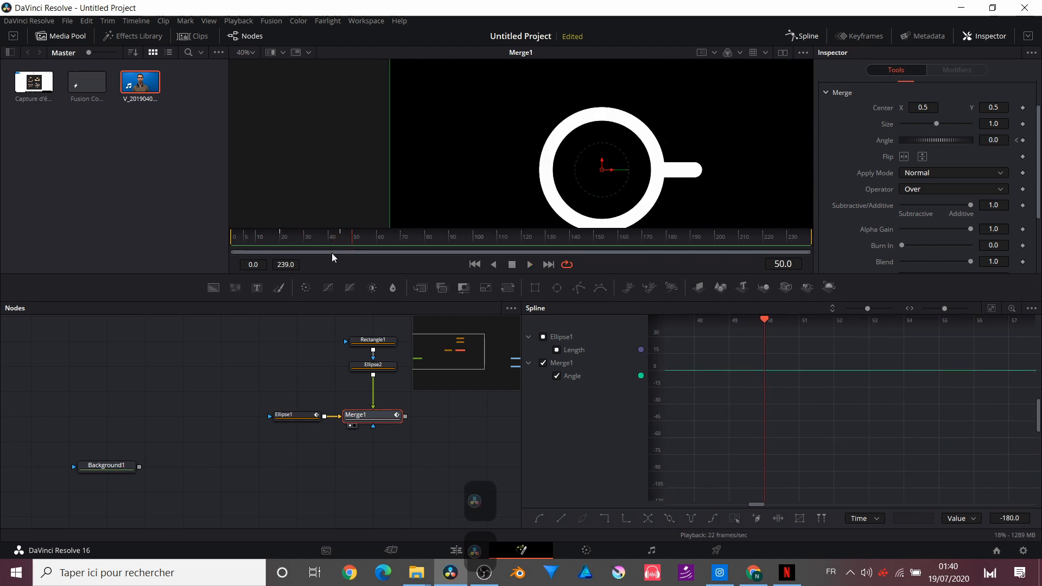
left_click_drag(270, 239, 226, 246)
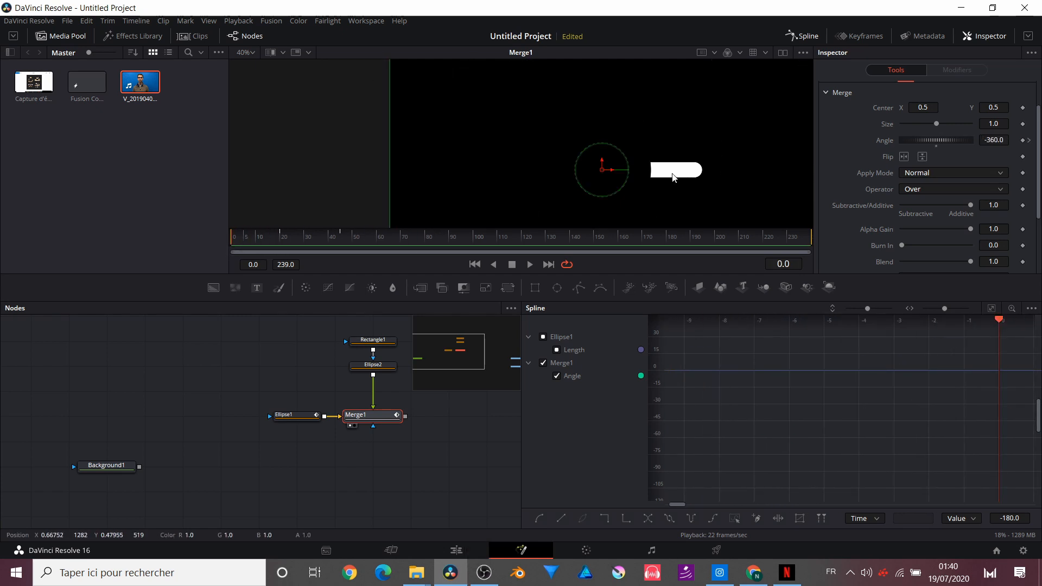
- Close the Spline editor and keyframe Rectangle1's Center at frame 20
left_click(803, 35)
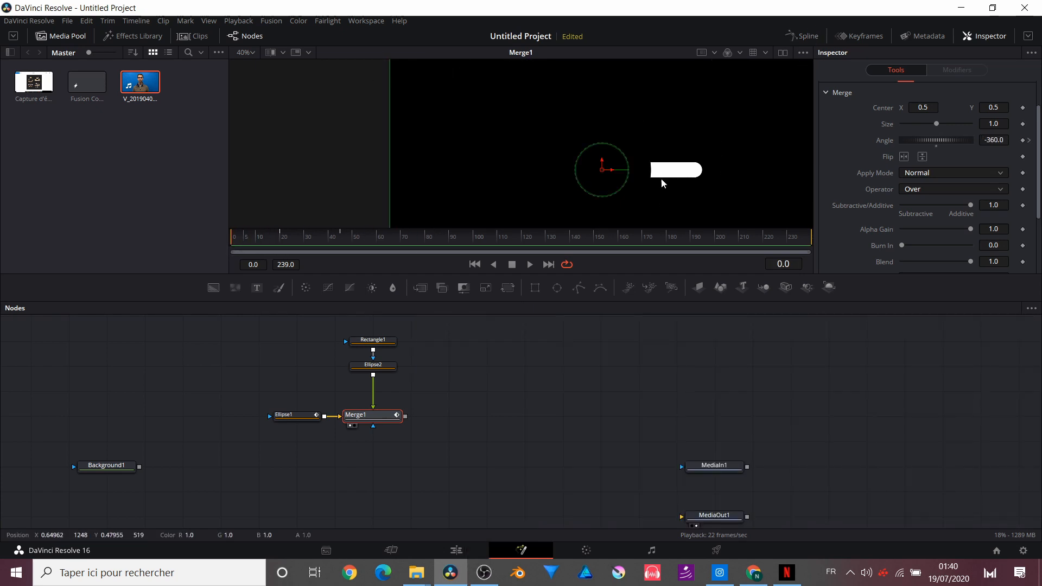
left_click(387, 342)
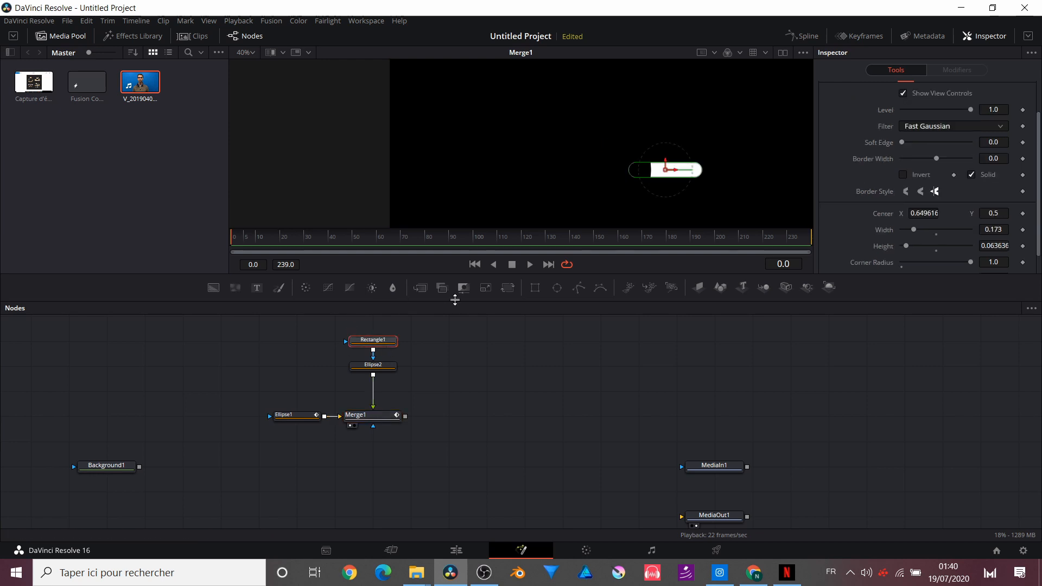
left_click(282, 239)
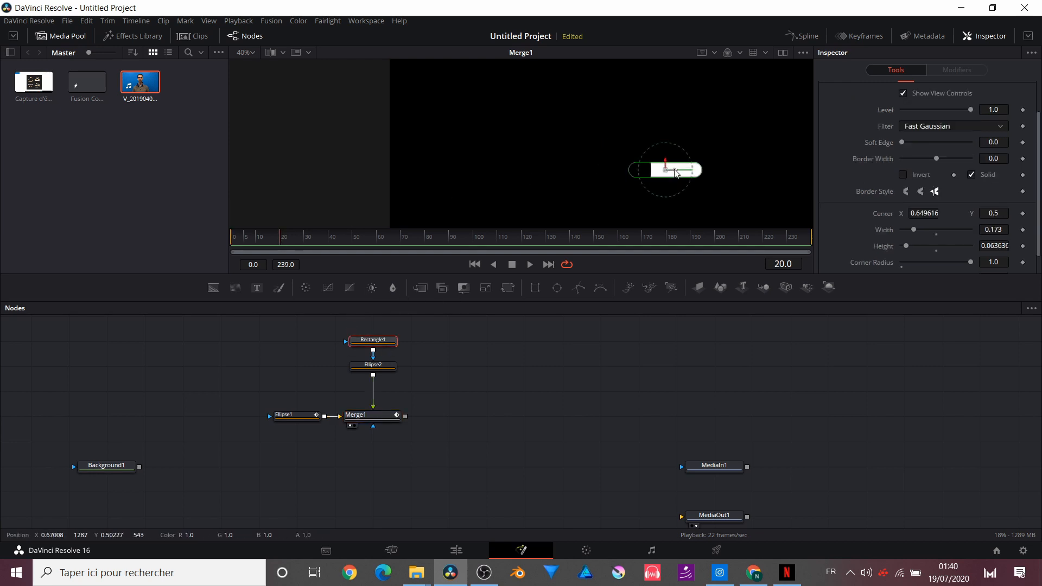
left_click(1023, 214)
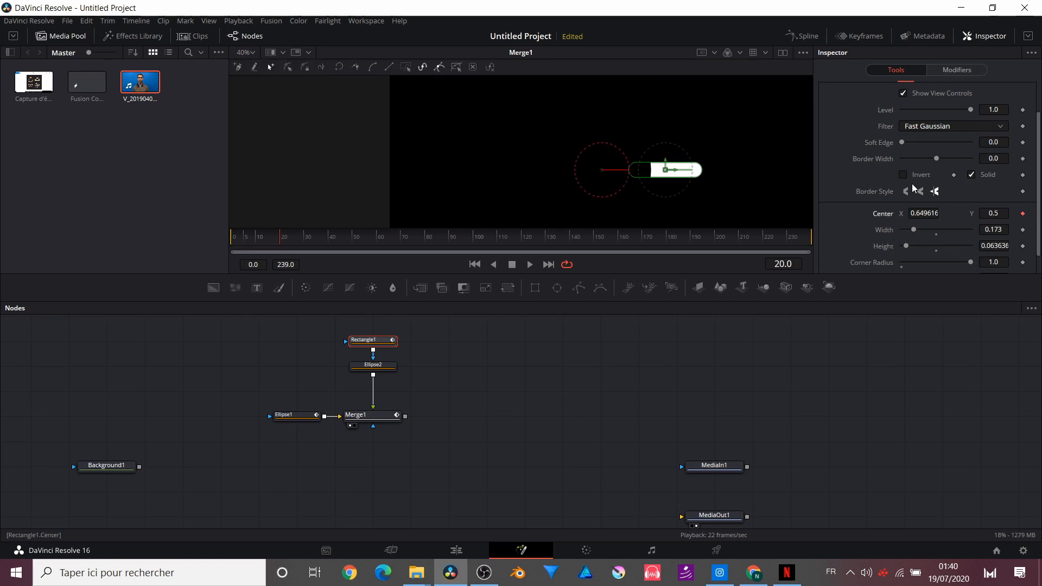
- At frame 0, move Rectangle1 horizontally inside the ring to a Center X of about 0.51
left_click_drag(281, 237, 233, 237)
key("ctrl+z")
left_click_drag(676, 174, 619, 174)
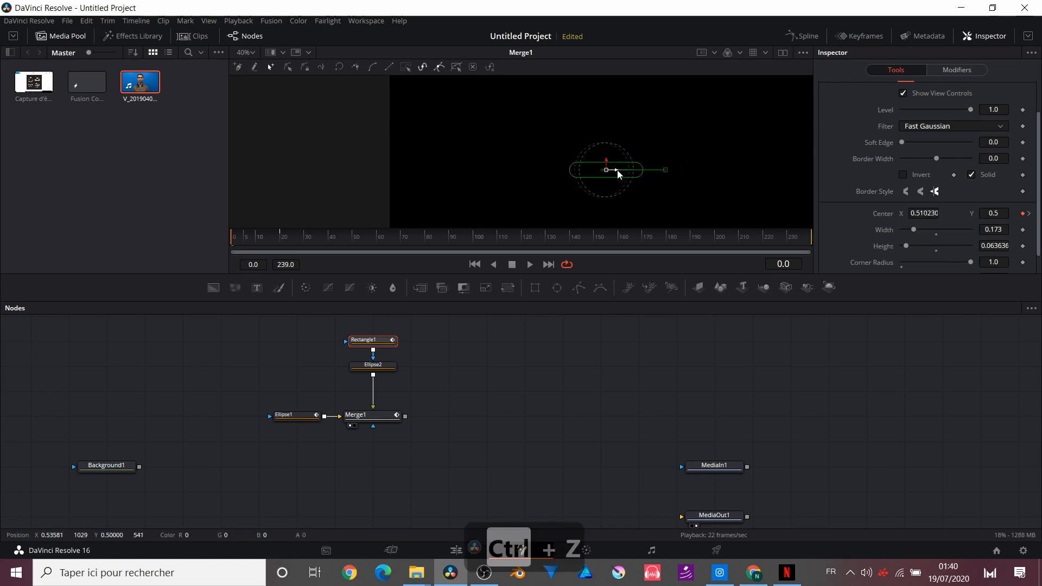
- Deselect the nodes and play back the handle sliding out of the ring
left_click(273, 360)
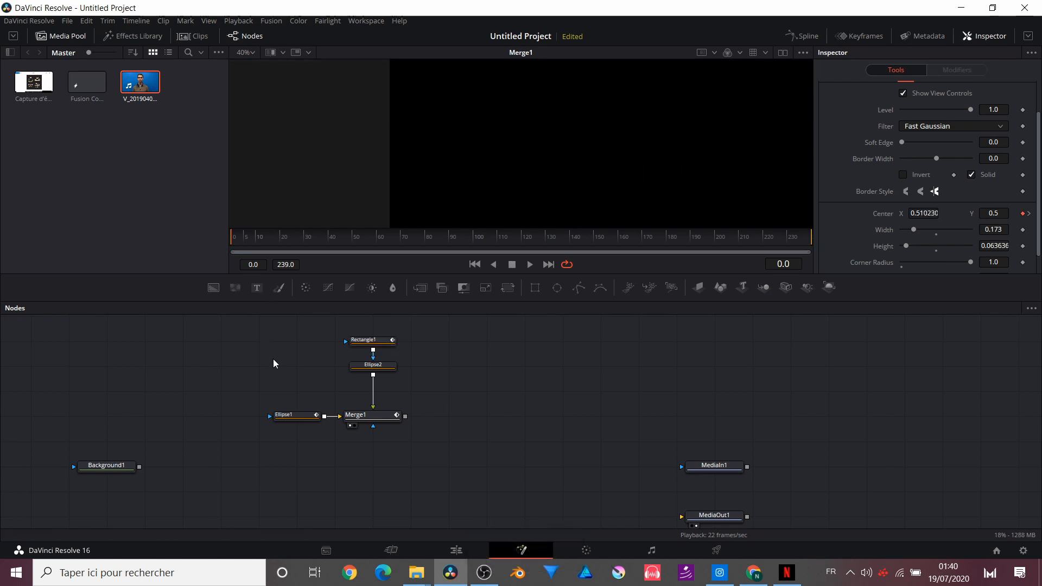
key("space")
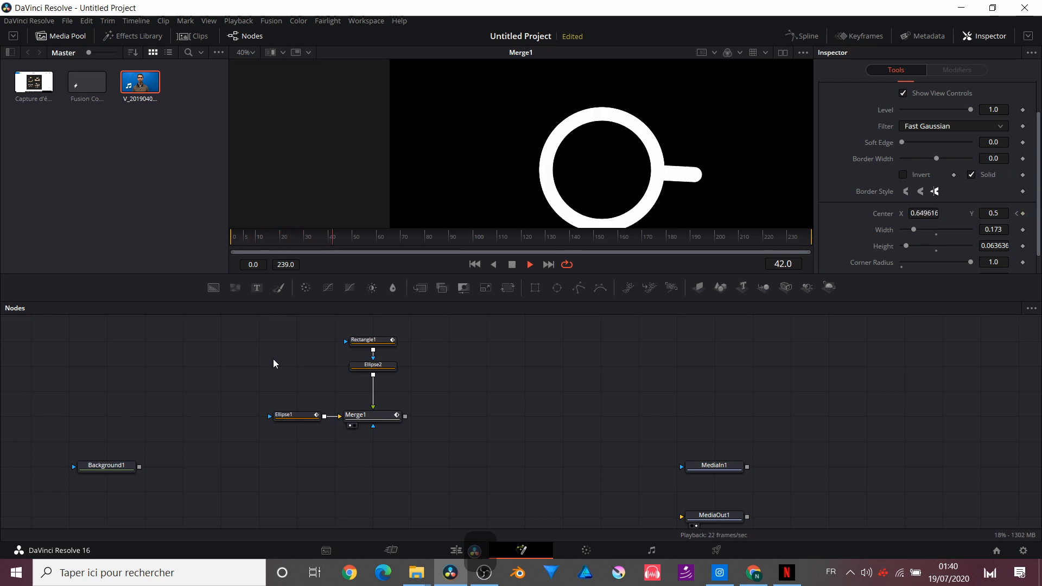
key("space")
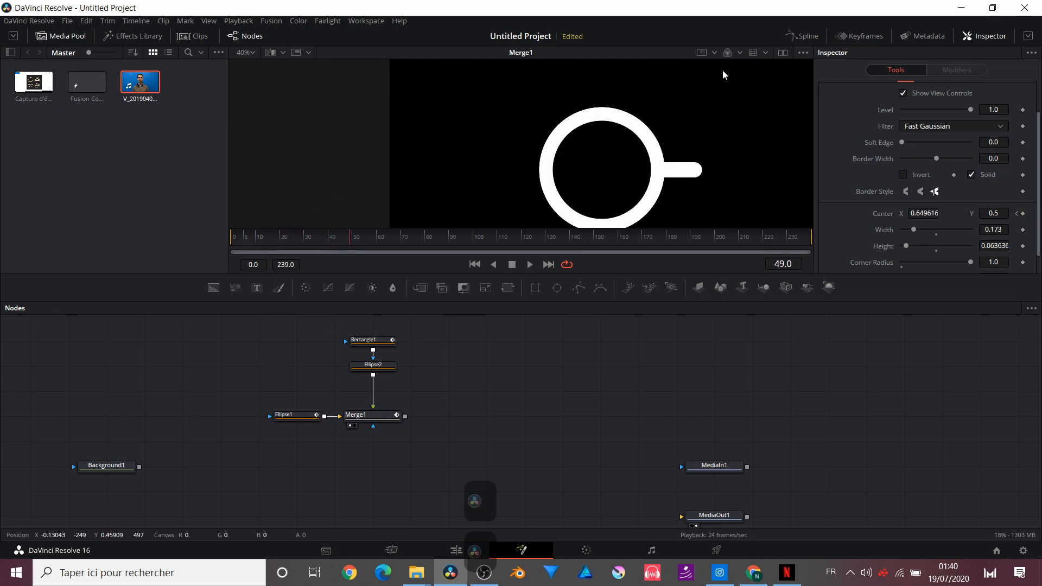
- Open the Spline editor, show only Rectangle1's Center path curve, and fit it to the view
left_click(806, 36)
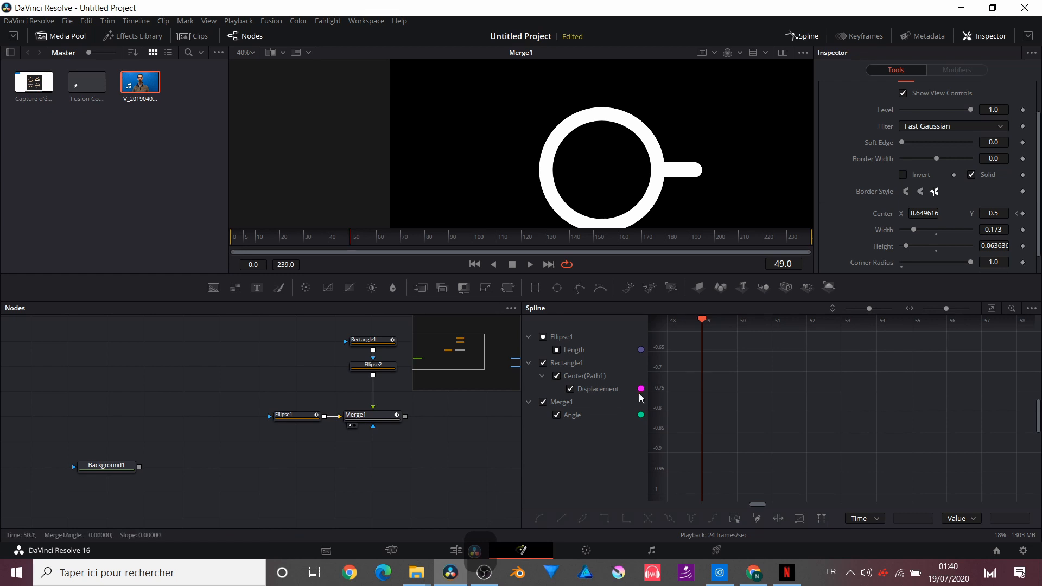
left_click(545, 364)
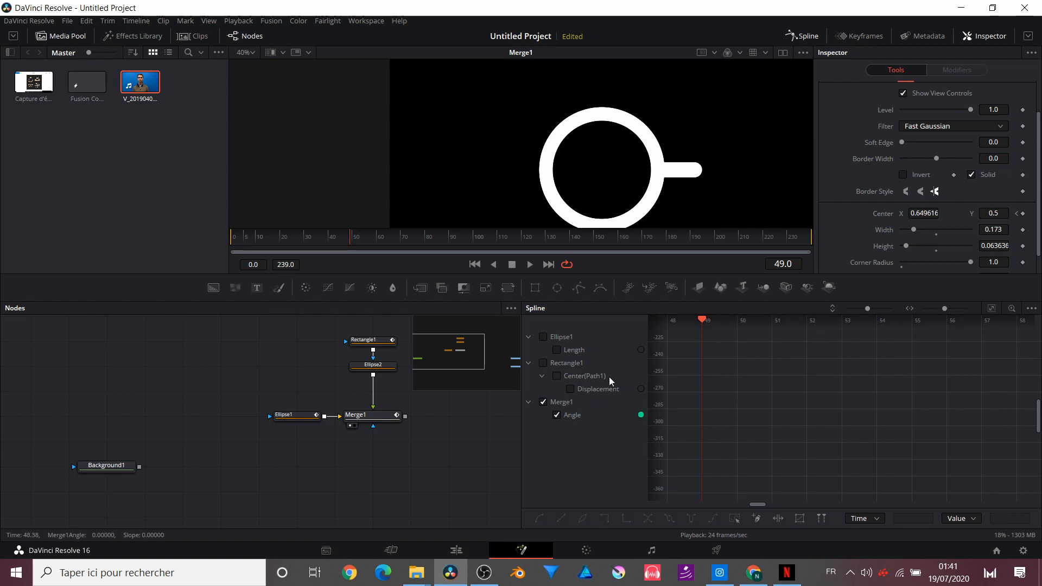
left_click(544, 376)
left_click(544, 364)
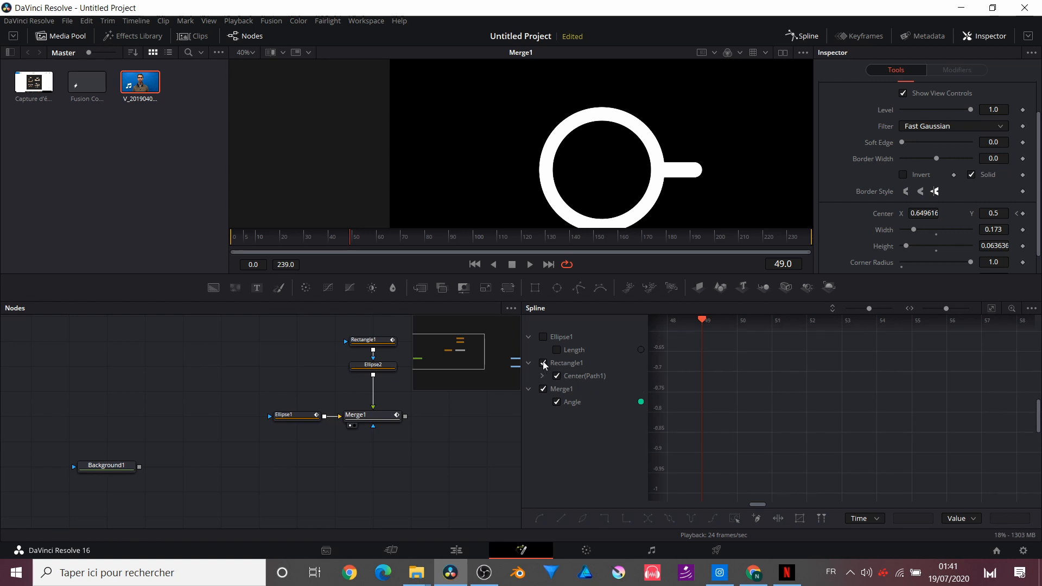
left_click(543, 389)
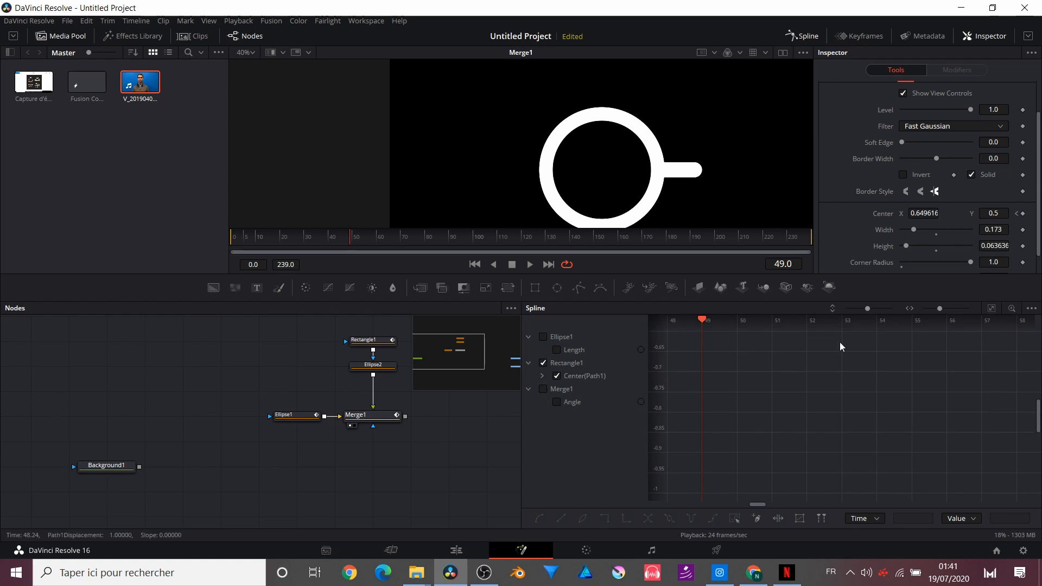
left_click(991, 311)
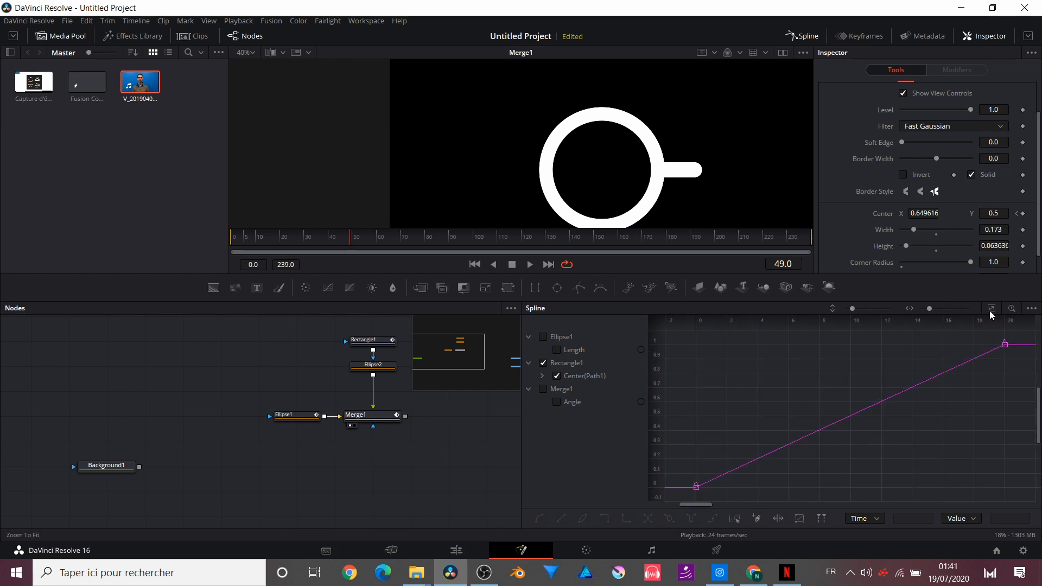
- Smooth both Rectangle1 Center keyframes and stretch their handles to about frame 14 and frame 3 for a steep ease
left_click_drag(1033, 338, 669, 537)
left_click(539, 519)
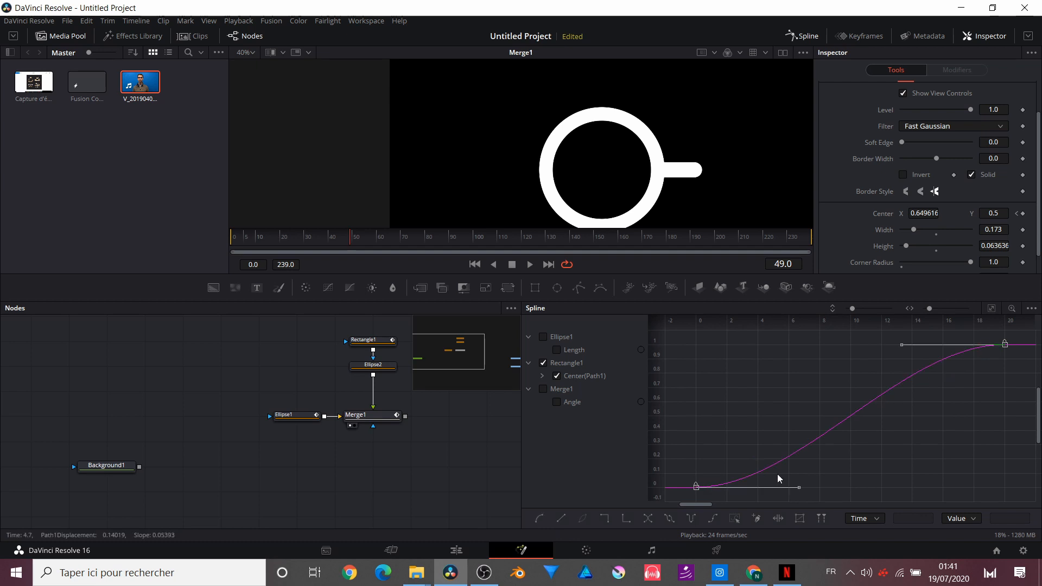
left_click_drag(798, 488, 915, 493)
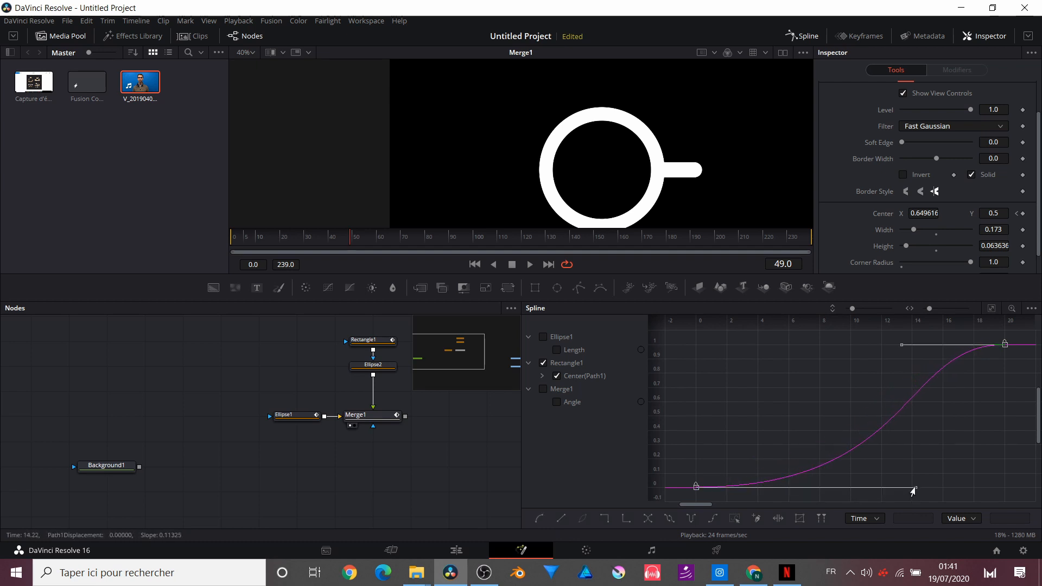
left_click_drag(899, 349, 738, 350)
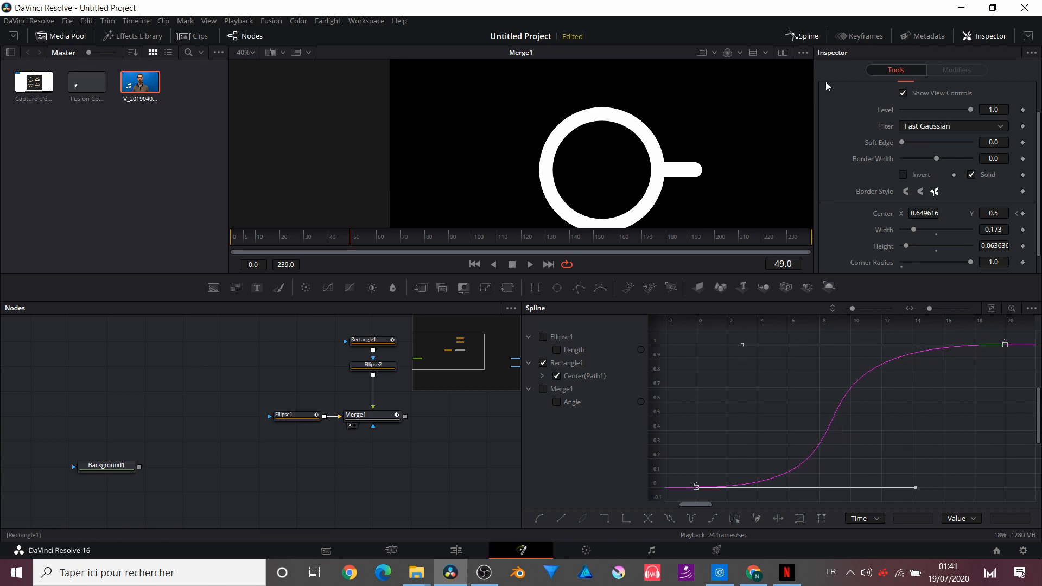
- Close the Spline editor and play back the handle animation from frame 0
left_click(802, 35)
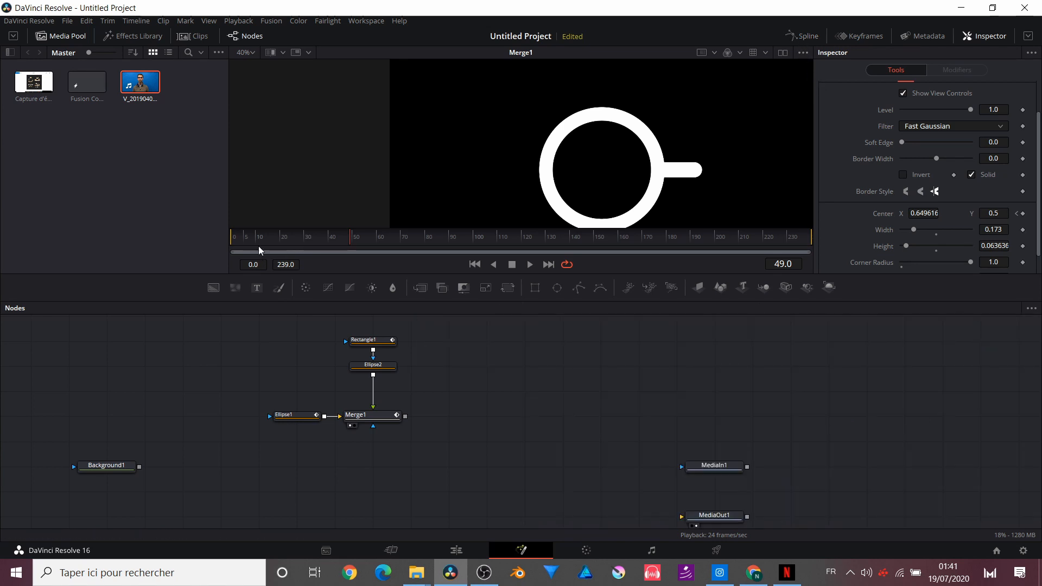
left_click_drag(258, 246, 159, 269)
key("space")
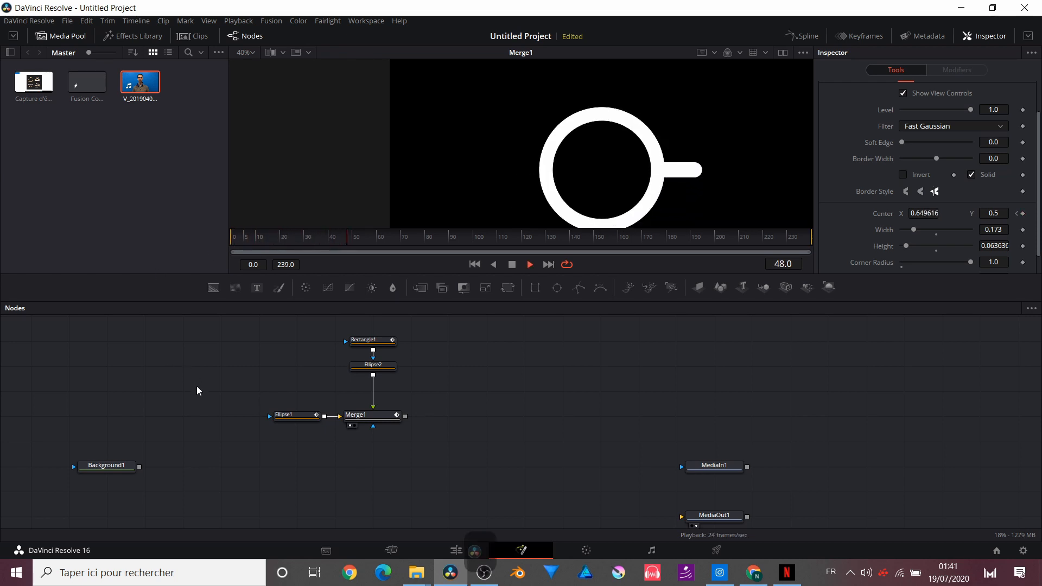
key("space")
- Move the mask nodes above Background1, connect Merge1's output as Background1's mask, and view Background1
left_click_drag(373, 318, 319, 418)
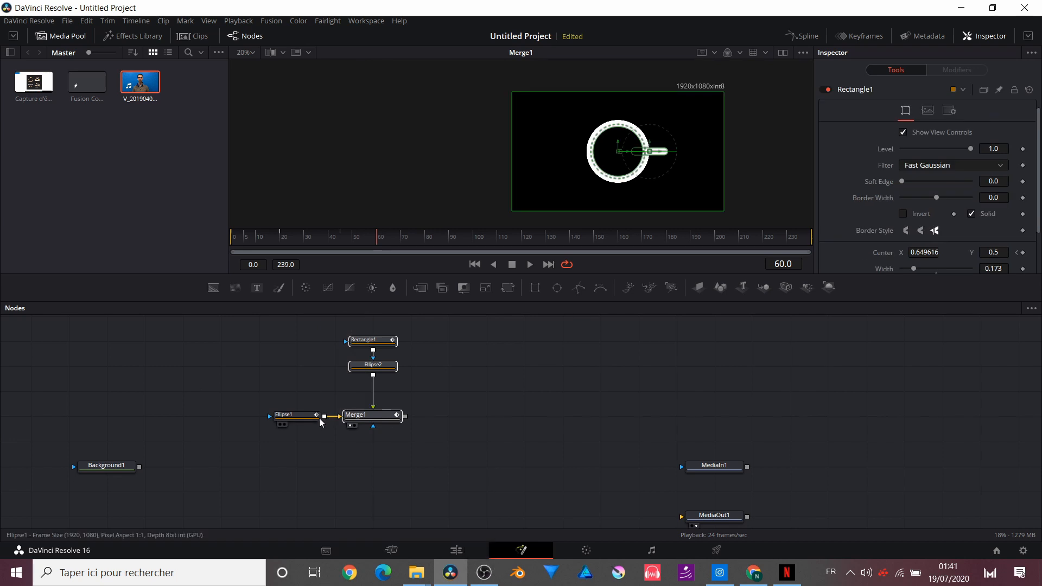
left_click_drag(371, 322, 303, 435)
left_click_drag(370, 416, 119, 395)
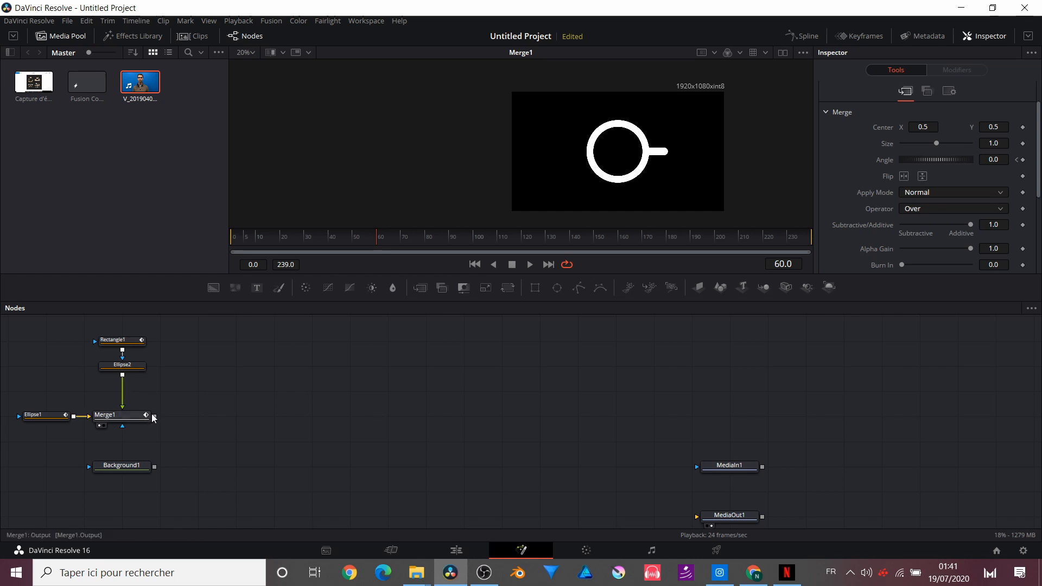
left_click_drag(154, 419, 112, 474)
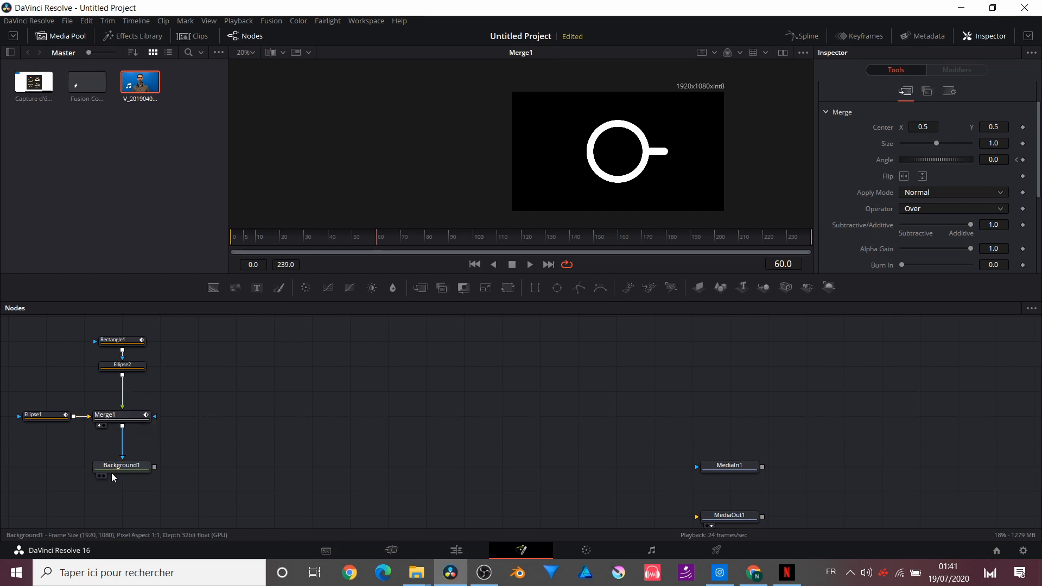
key("1")
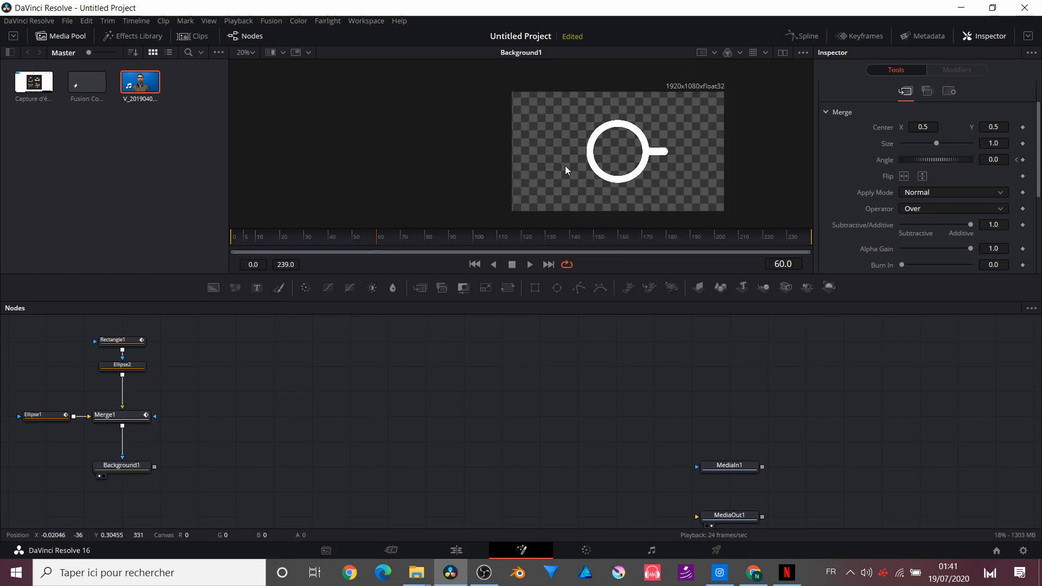
- Play back the masked Background1 animation
left_click_drag(308, 239, 283, 239)
key("space")
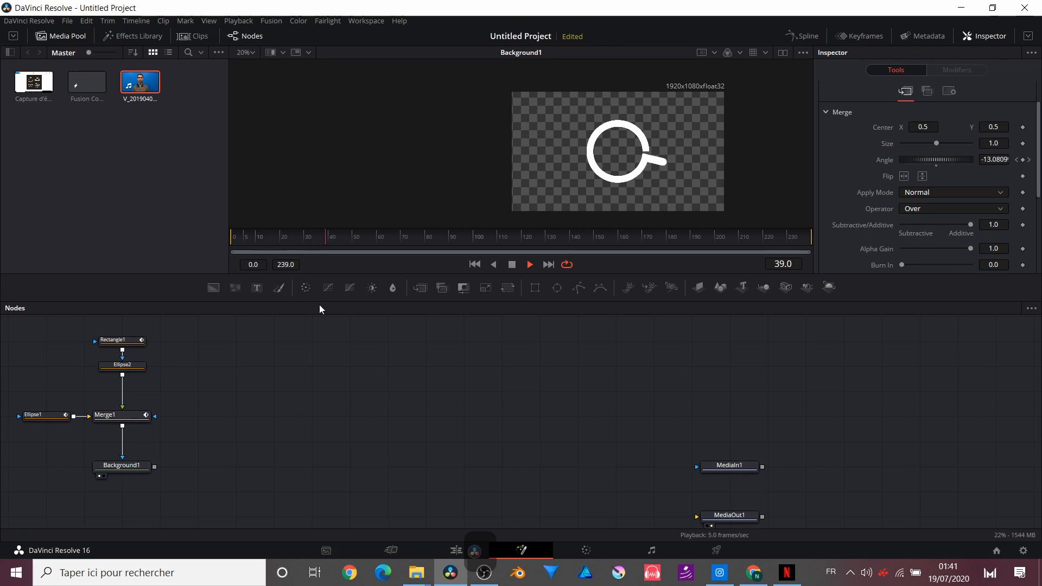
key("space")
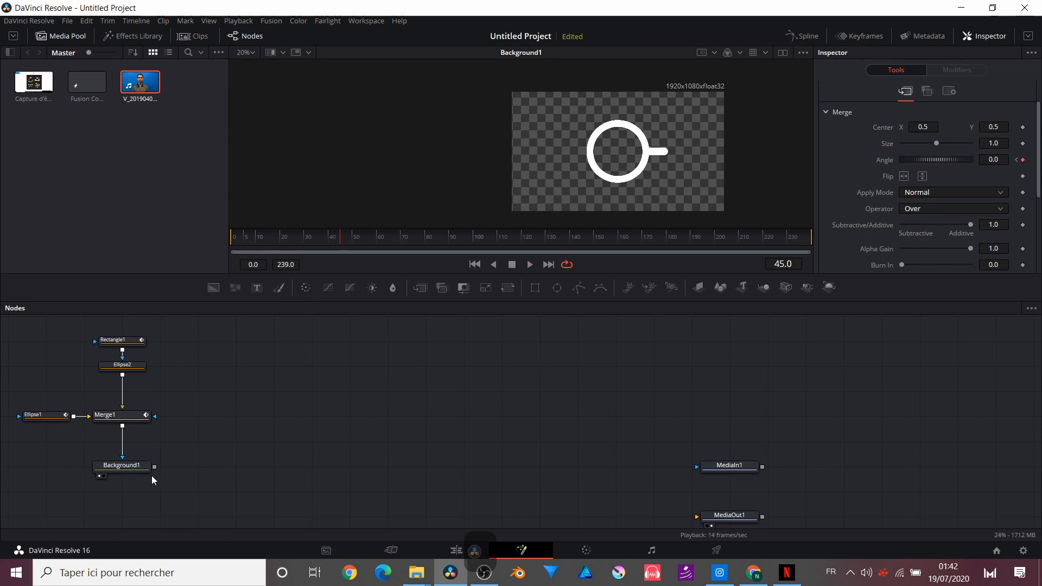
- Select Background1, display the MediaIn1 reference with the Coffee Place logo enlarged, and enable the dual viewer
left_click(137, 470)
left_click(706, 476)
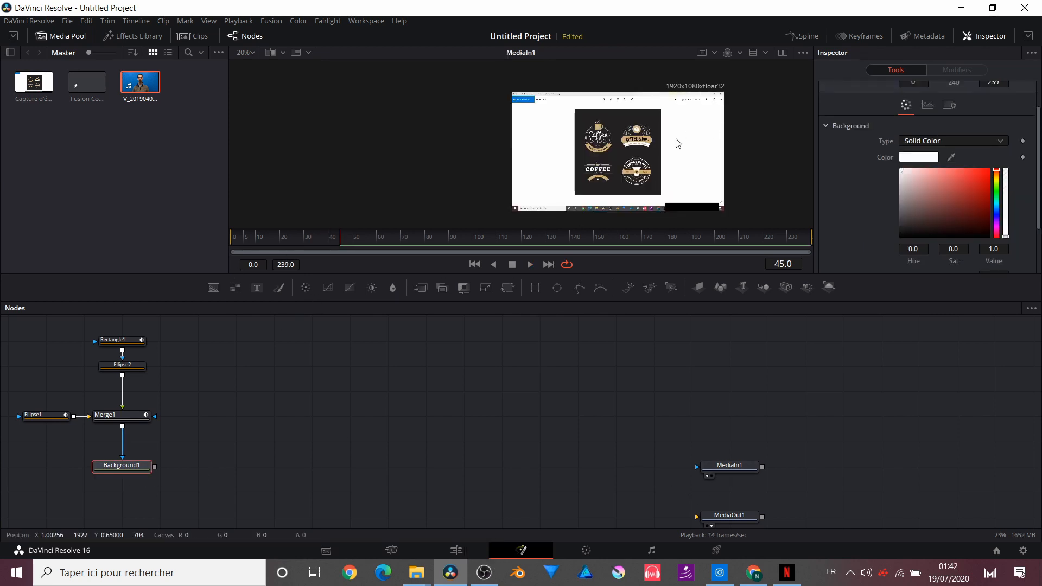
scroll(676, 143, "up", 5)
scroll(676, 143, "down", 2)
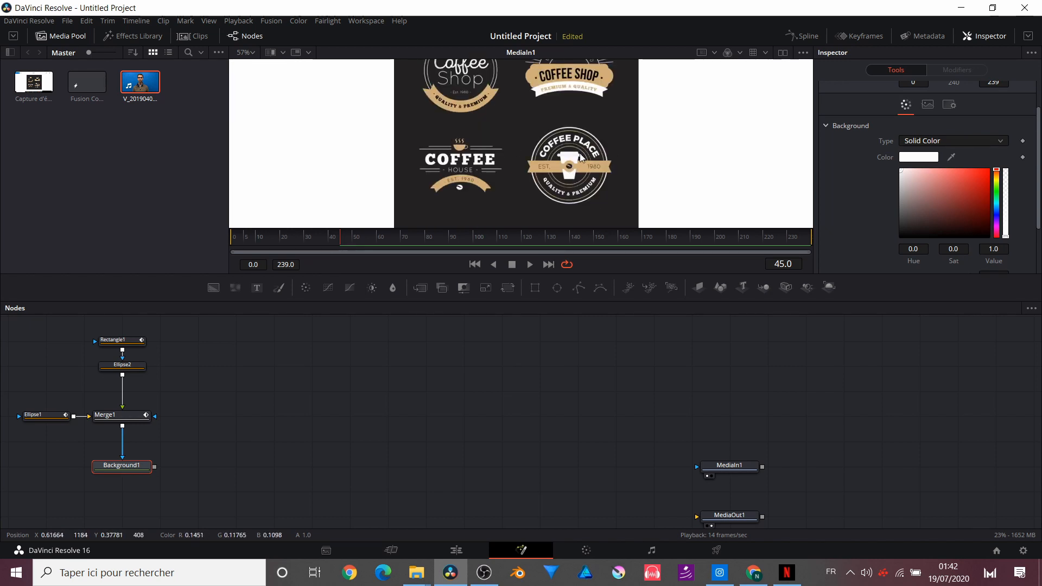
scroll(617, 158, "up", 2)
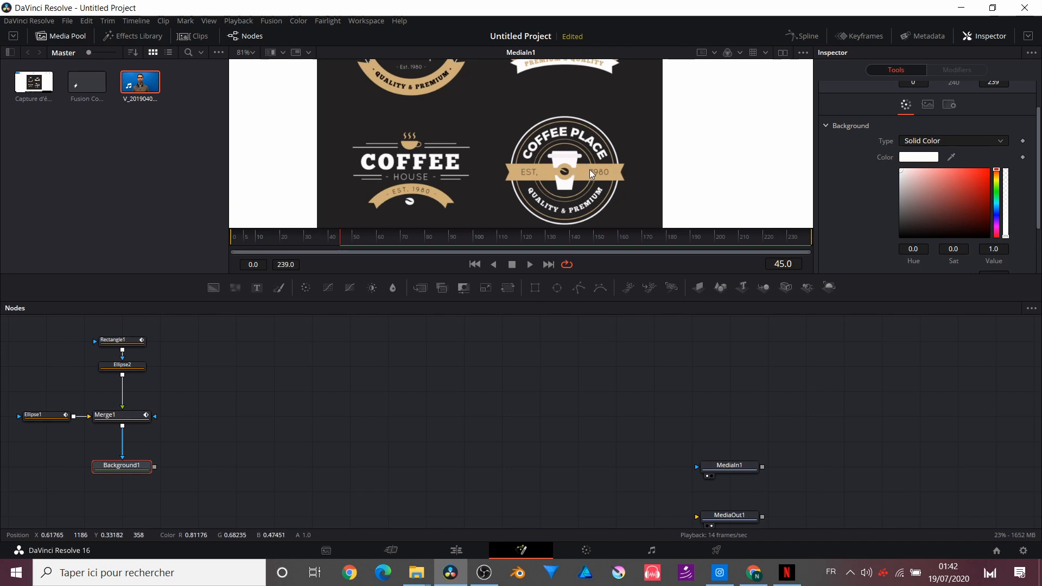
left_click(784, 52)
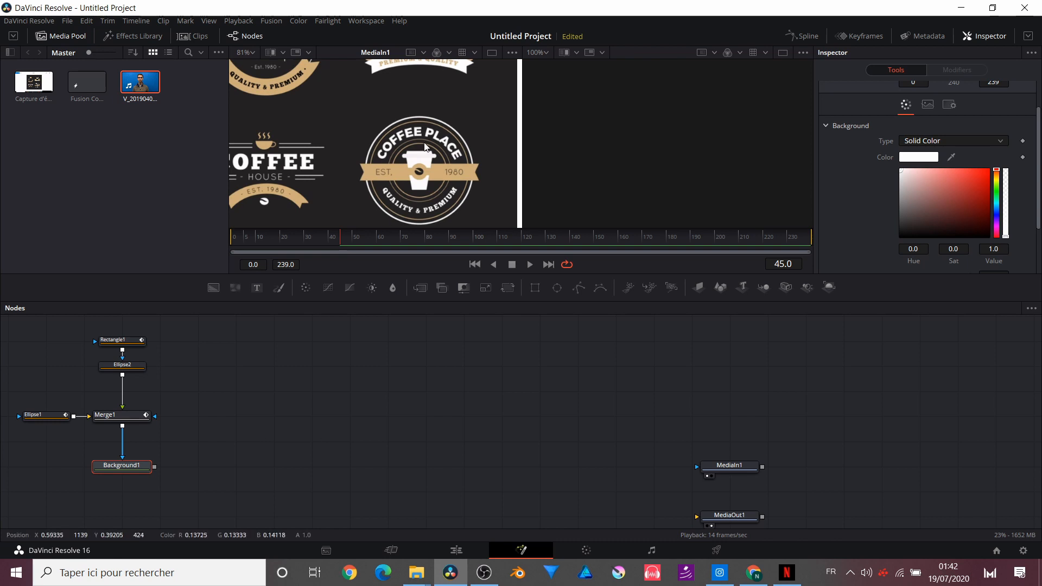
- Sample Background1's color from the off-white cup in the Coffee Place logo and view Background1
scroll(425, 147, "up", 5)
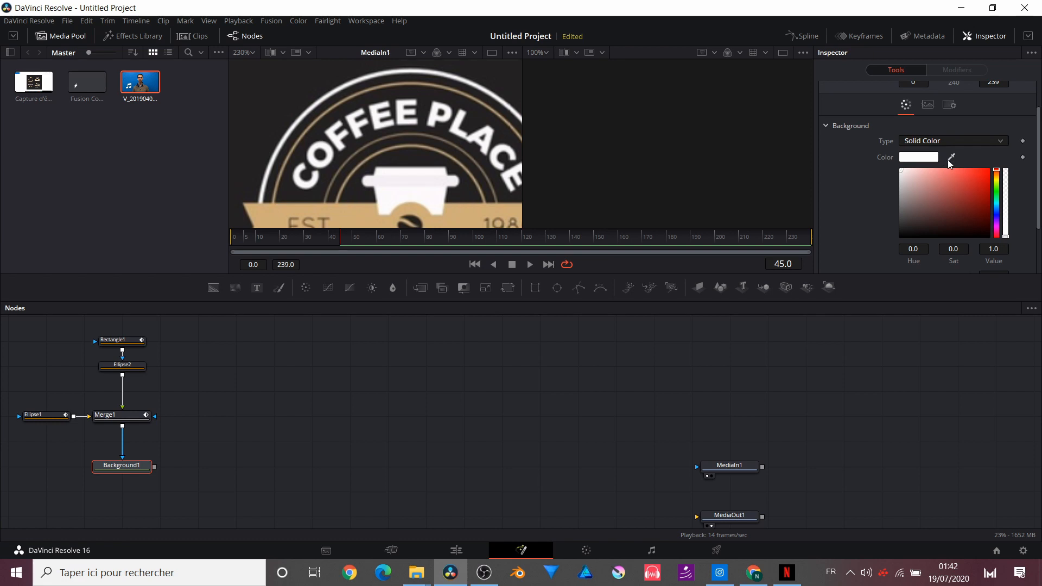
left_click_drag(950, 162, 455, 177)
left_click_drag(121, 466, 317, 171)
scroll(317, 170, "down", 2)
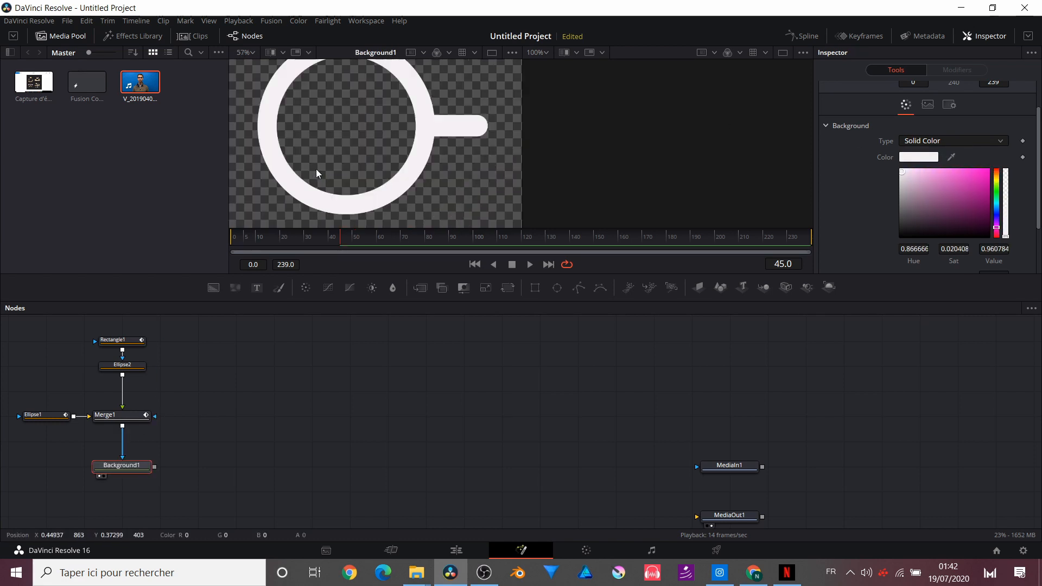
- Move the Rectangle1 and Ellipse2 nodes down so they sit directly above Merge1
scroll(317, 173, "down", 1)
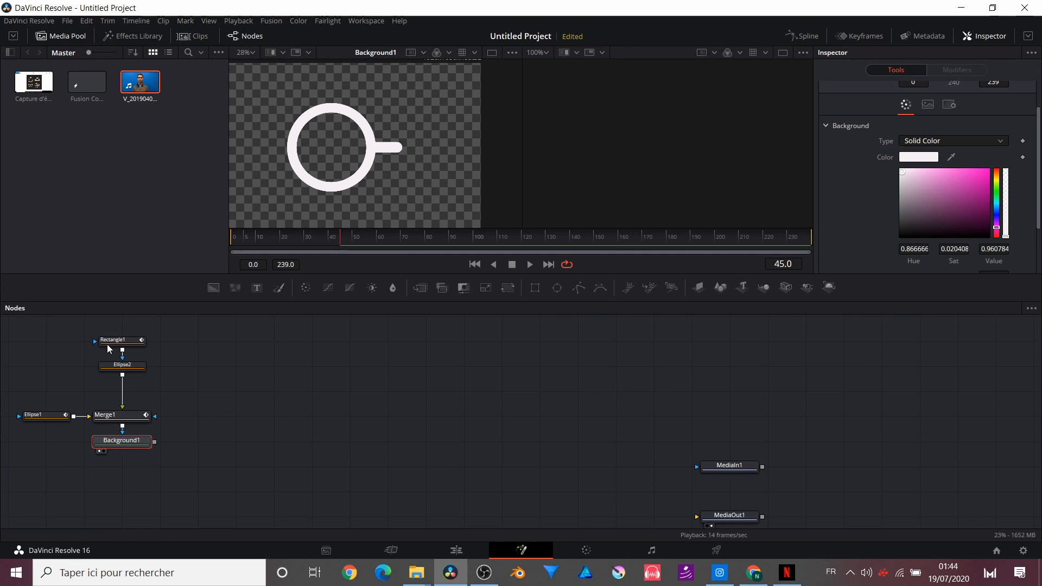
left_click_drag(110, 327, 98, 401)
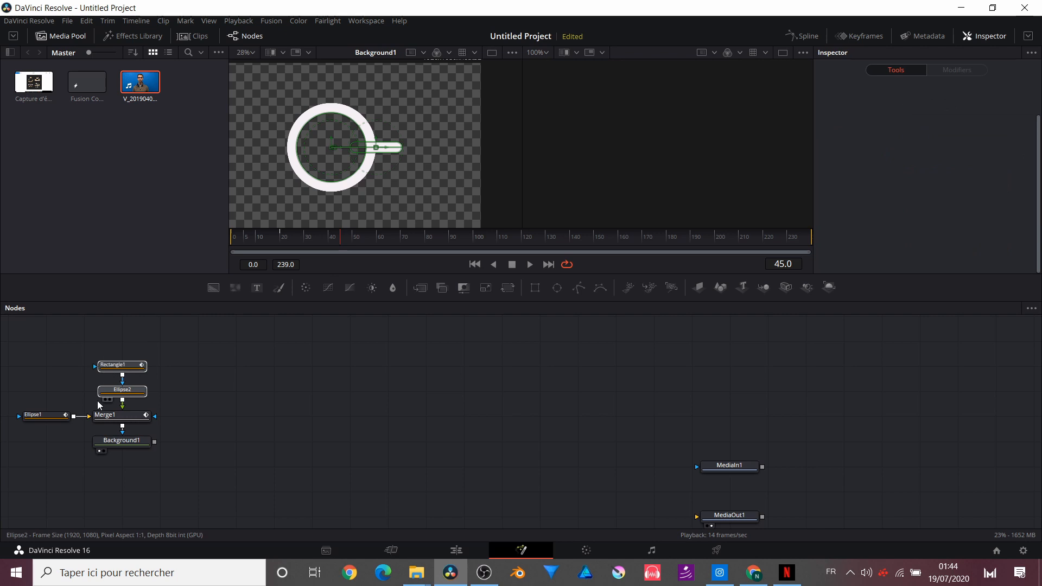
left_click(98, 402)
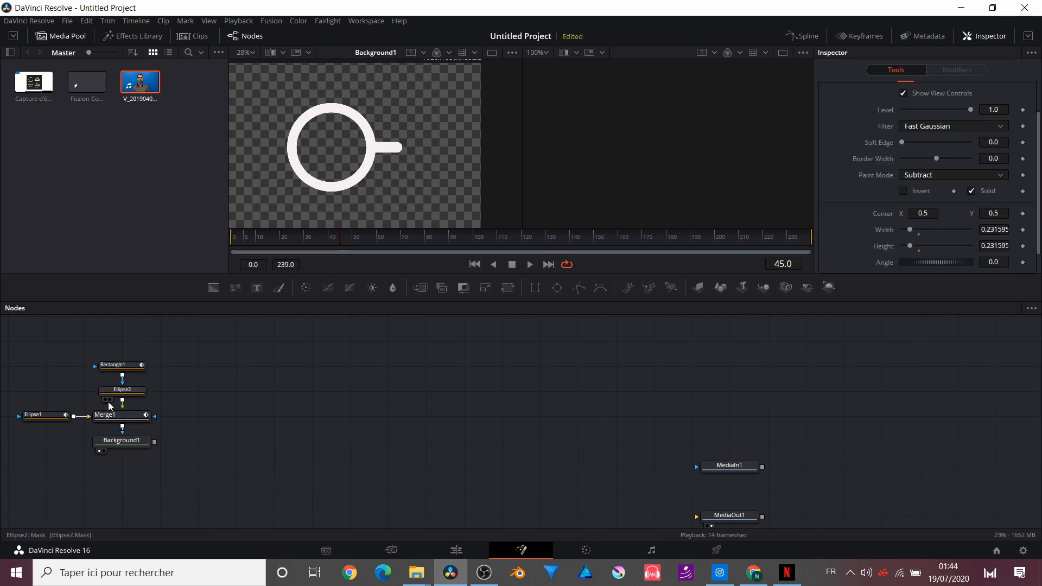
- Rename the Ellipse1 node as ANIM
left_click(49, 416)
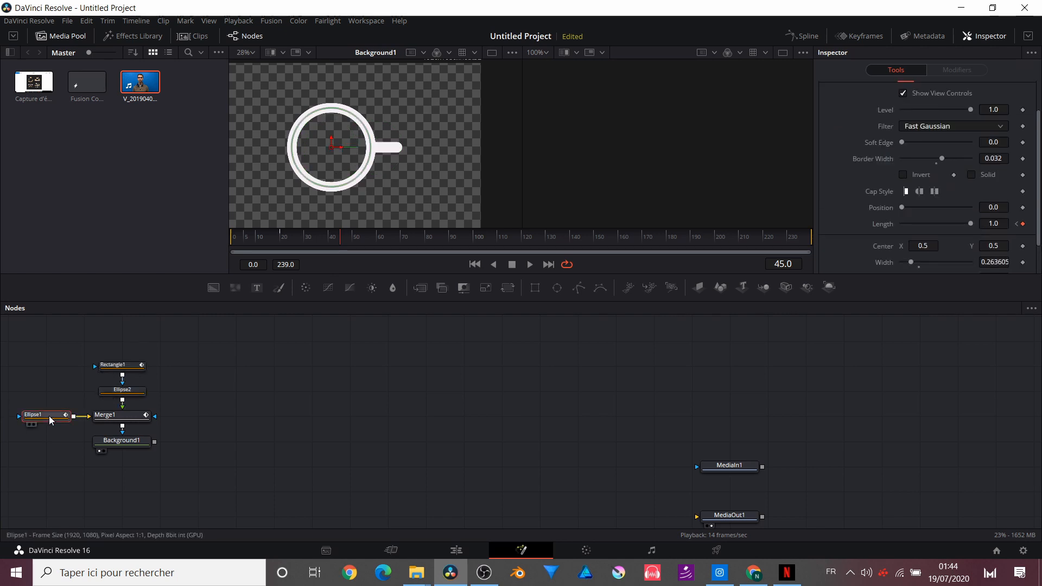
key("F2")
type("A")
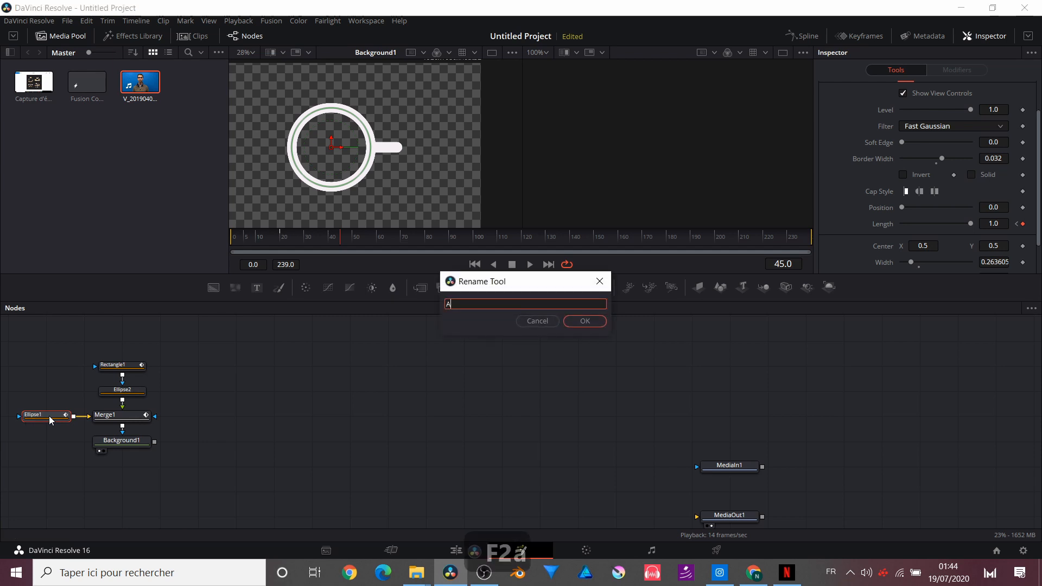
type("NIM")
key("Return")
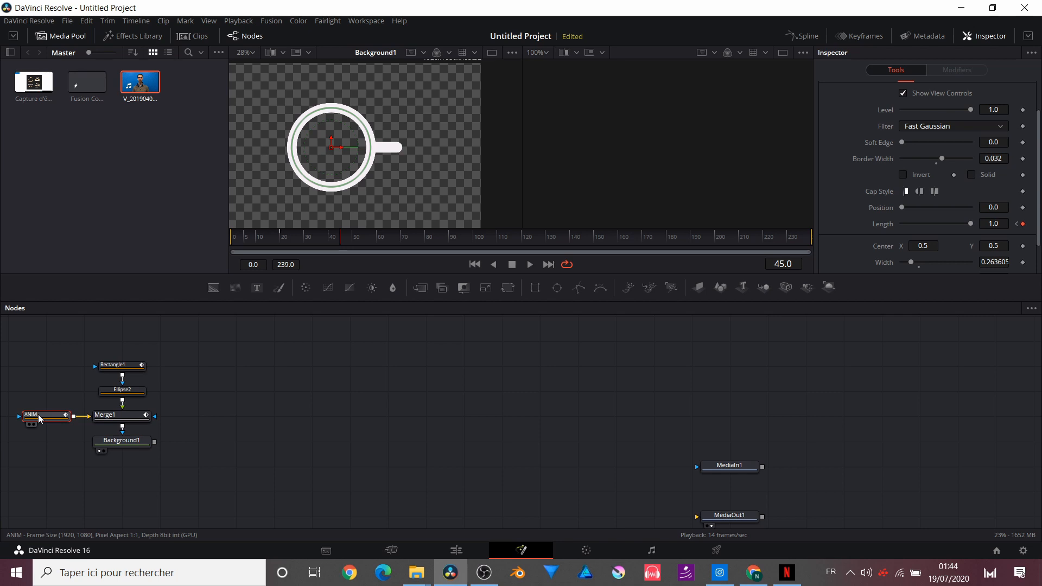
- Paste a copy of the ANIM node in the empty area beside the cup nodes and add a Background masked by it
key("ctrl+c")
left_click(267, 368)
key("ctrl+v")
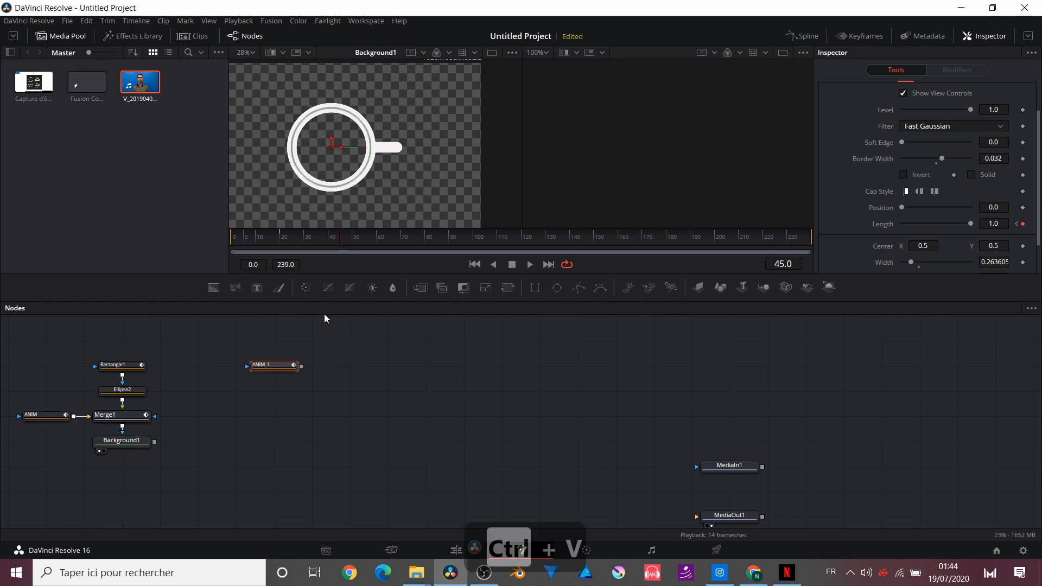
left_click_drag(213, 287, 290, 389)
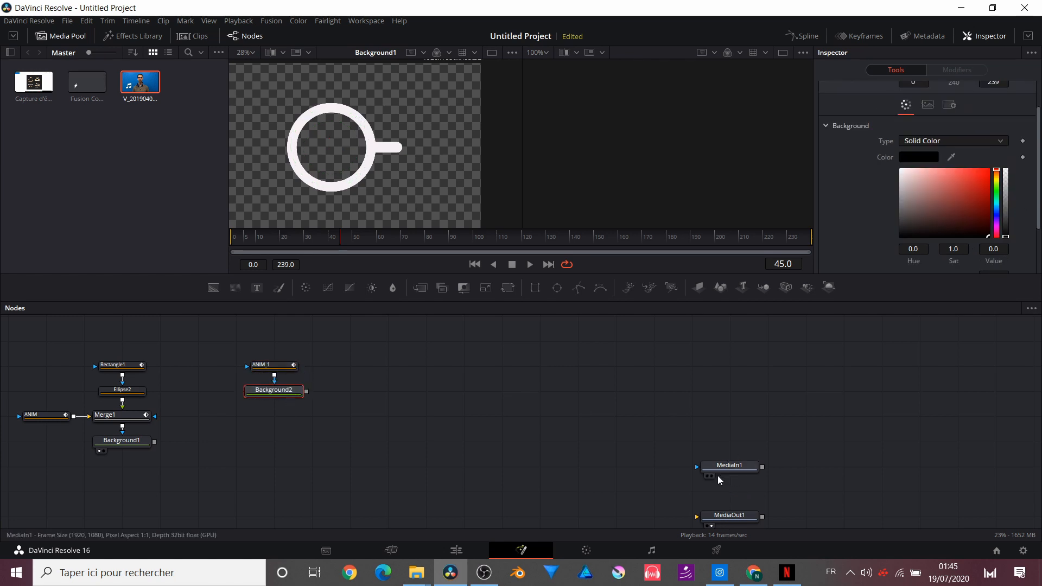
- Sample Background2's color from the tan banner in MediaIn1's Coffee Place logo, and view Background2 in a single viewer
key("2")
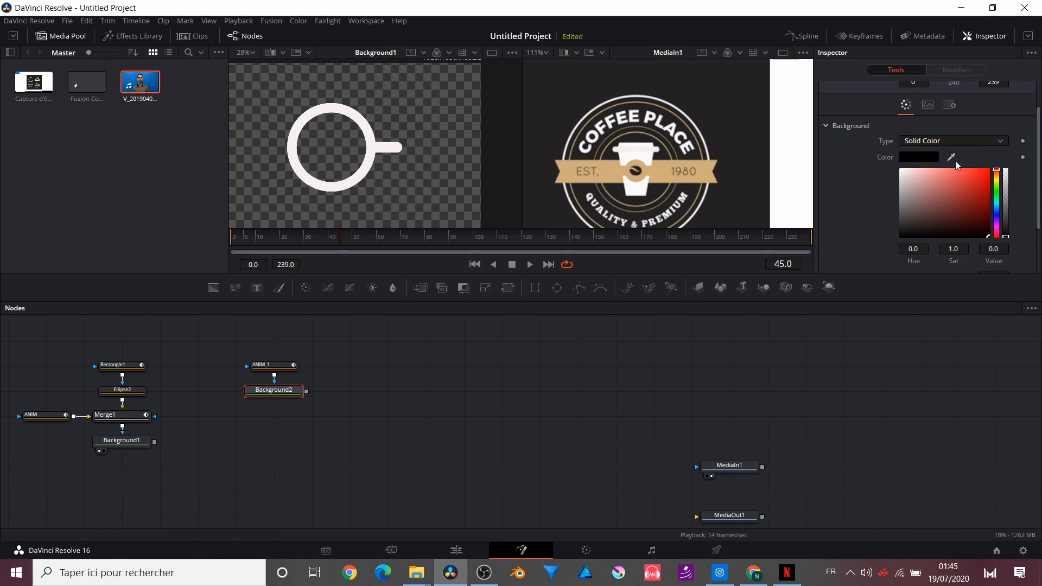
left_click_drag(951, 157, 592, 171)
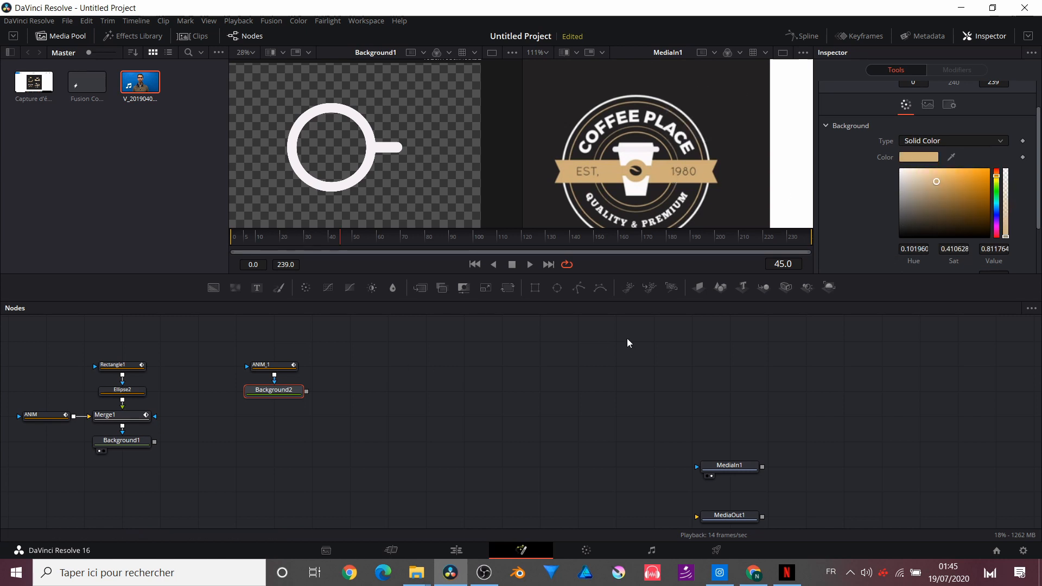
left_click(491, 52)
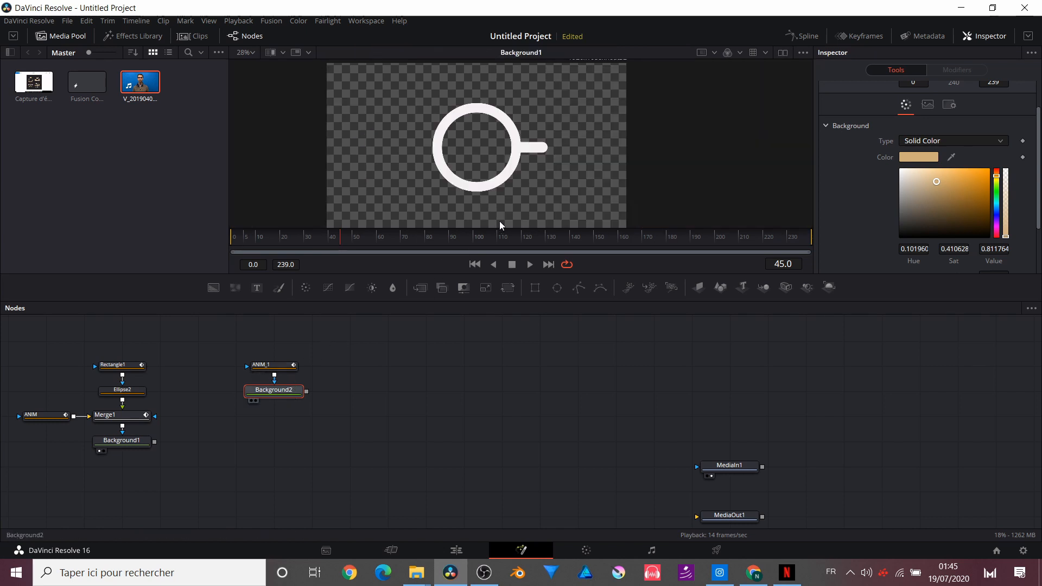
key("1")
- Merge Background1 as foreground over Background2 with a new Merge node, and view the merged result
left_click_drag(309, 389, 272, 458)
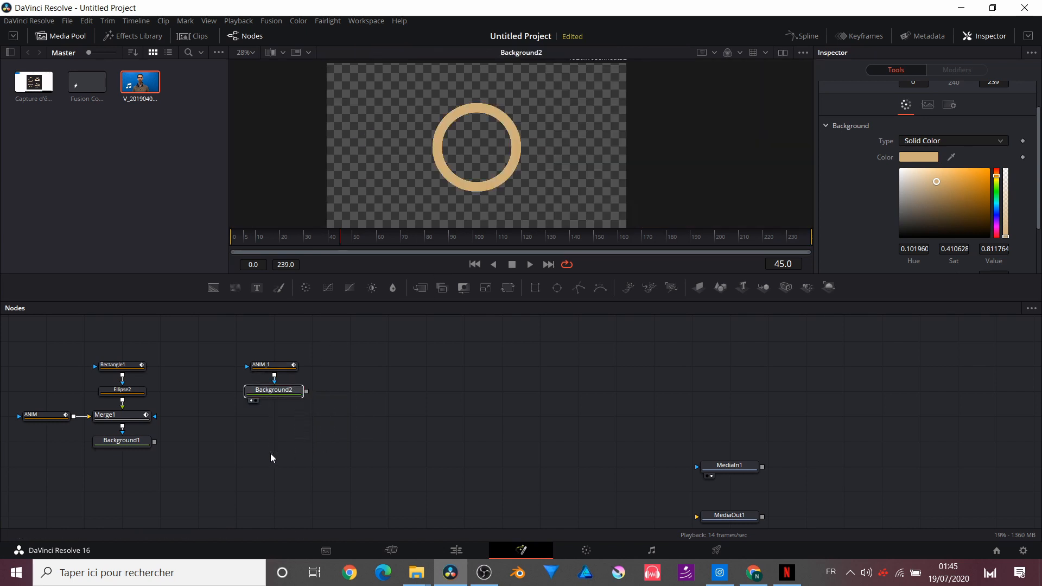
left_click_drag(307, 392, 289, 417)
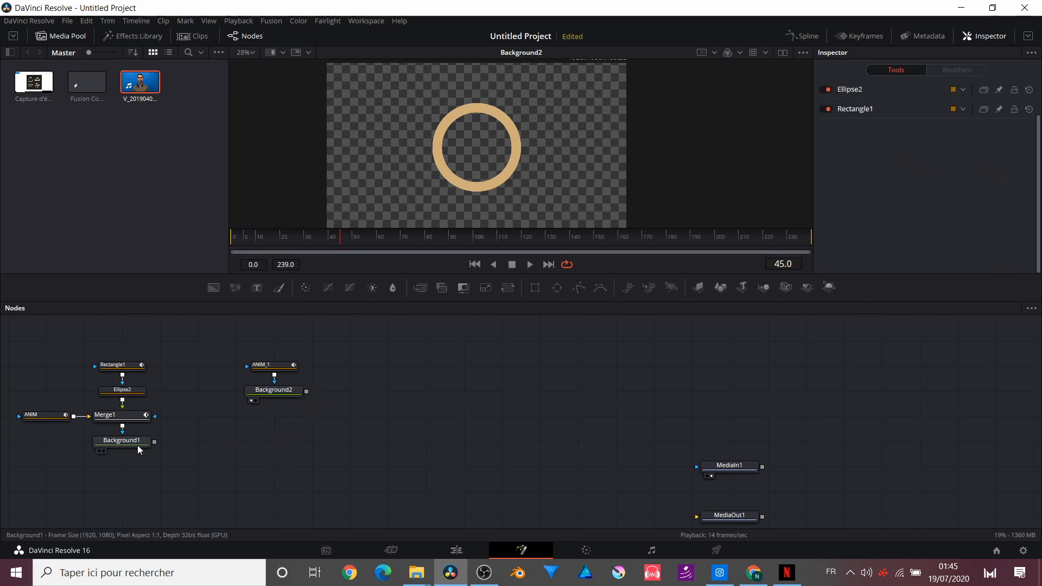
left_click_drag(154, 442, 306, 397)
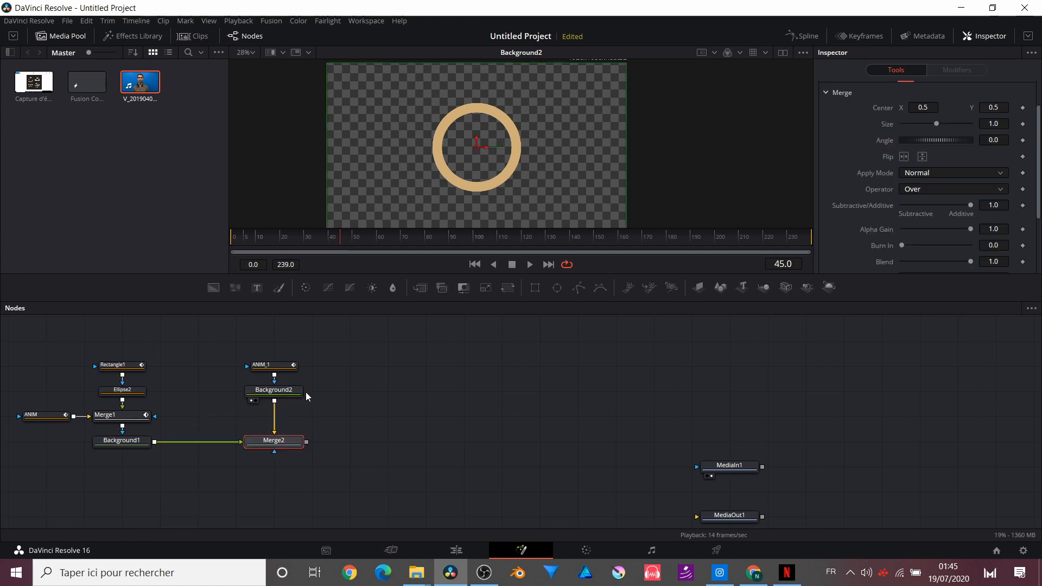
left_click(185, 415)
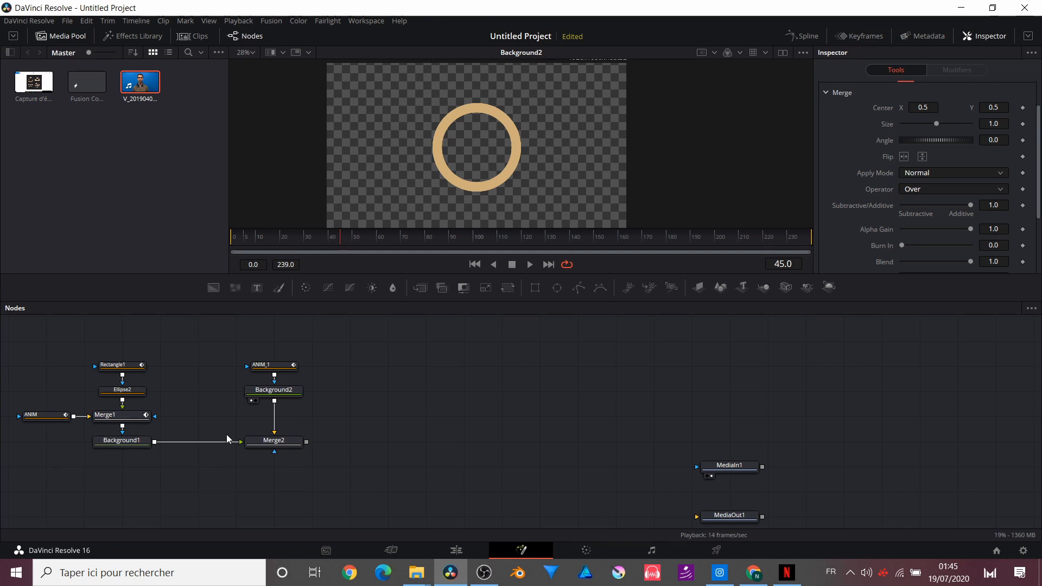
left_click(250, 449)
left_click_drag(282, 445, 364, 255)
- Enlarge the ANIM_1 ellipse to a width of about 0.368 and set its Border Width to 0.108
left_click(271, 367)
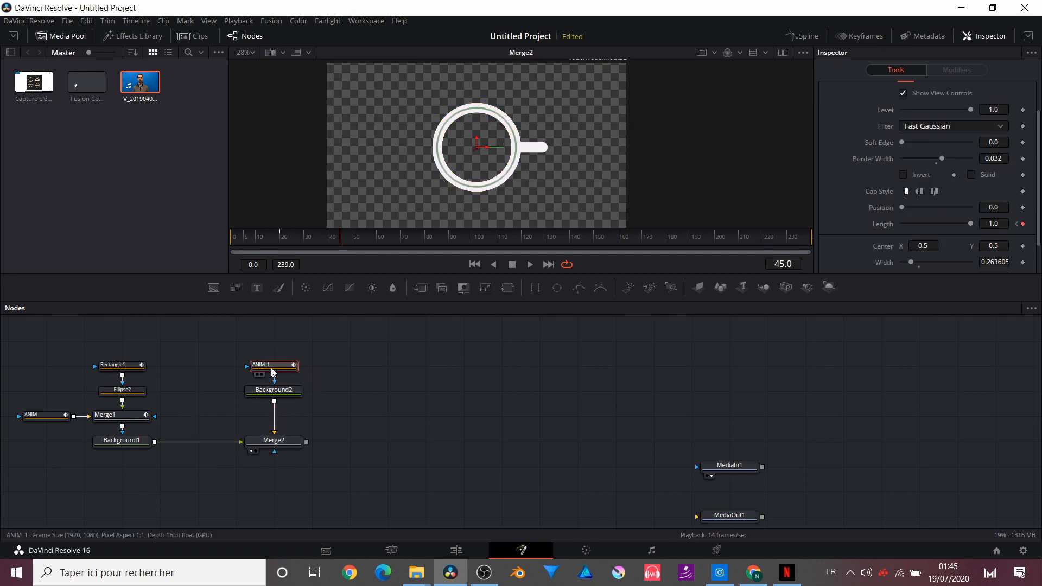
left_click_drag(503, 178, 508, 193)
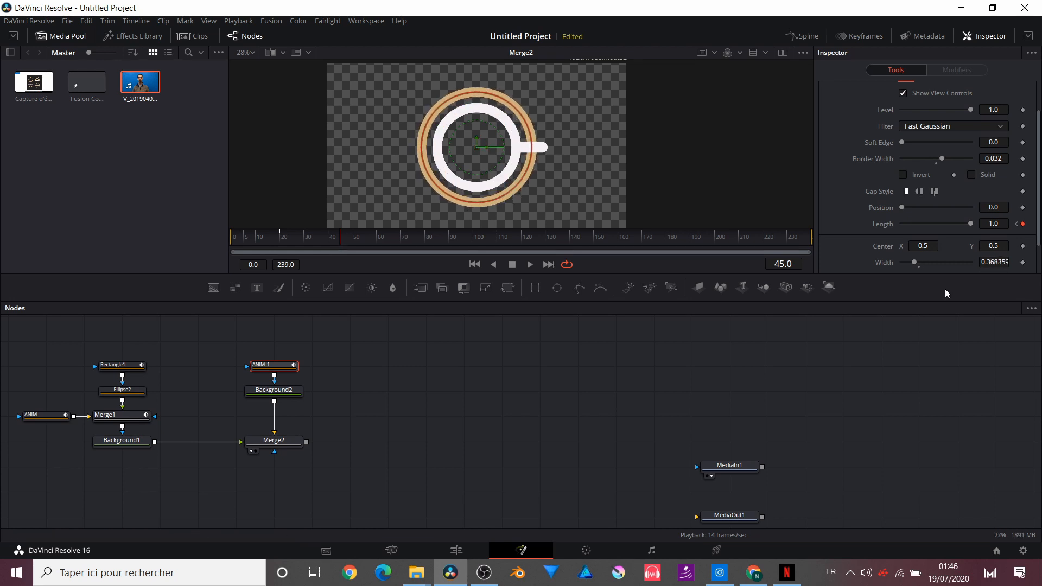
left_click_drag(942, 159, 956, 167)
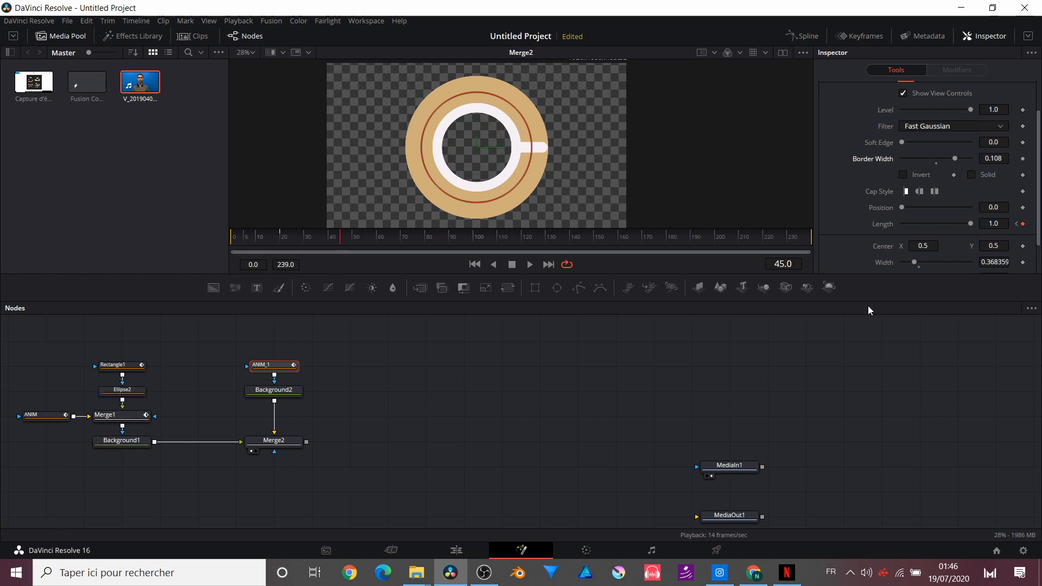
- Play back the Merge2 animation from frame 10
left_click(255, 239)
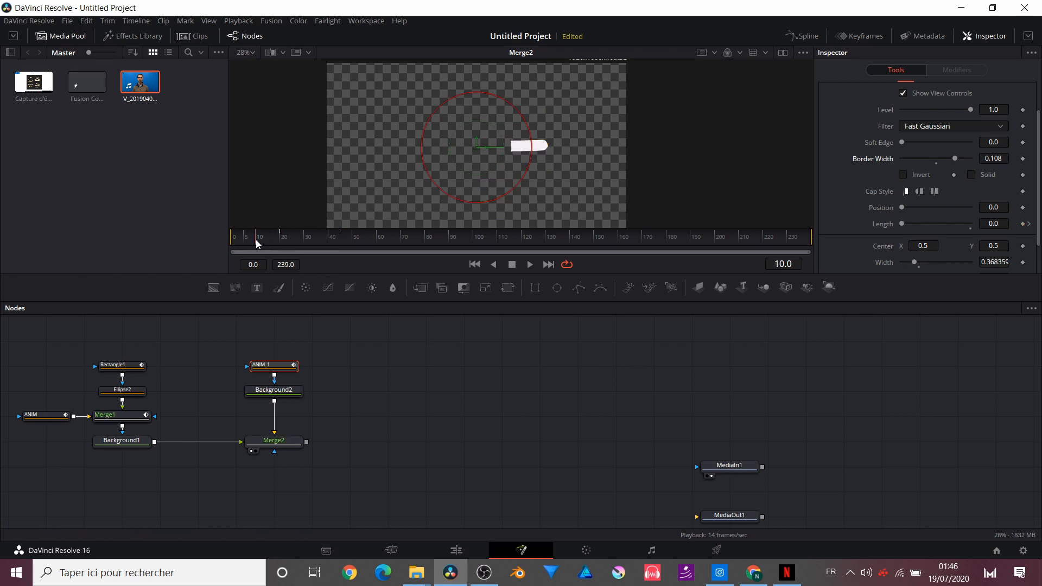
key("space")
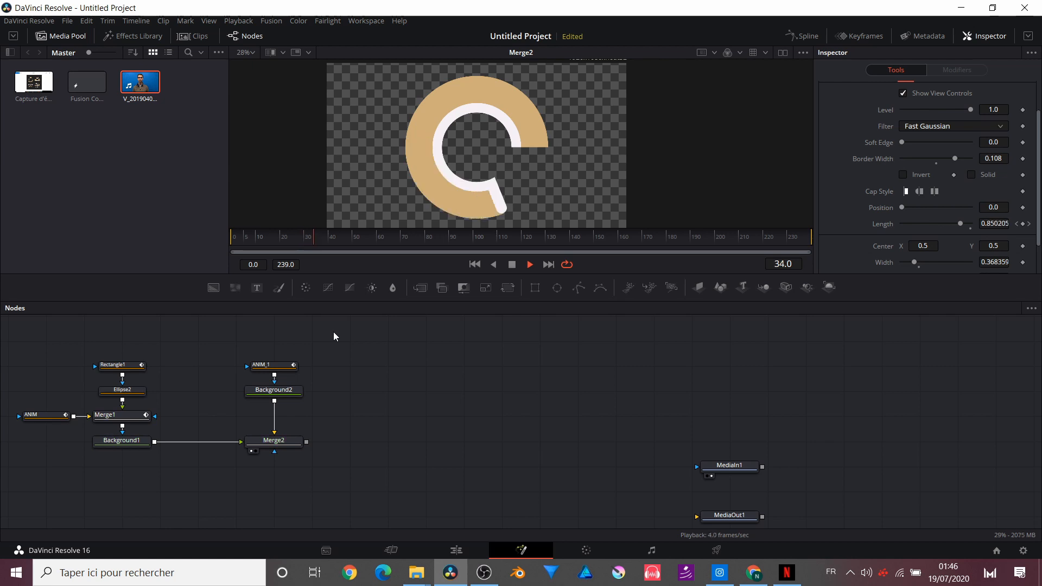
key("space")
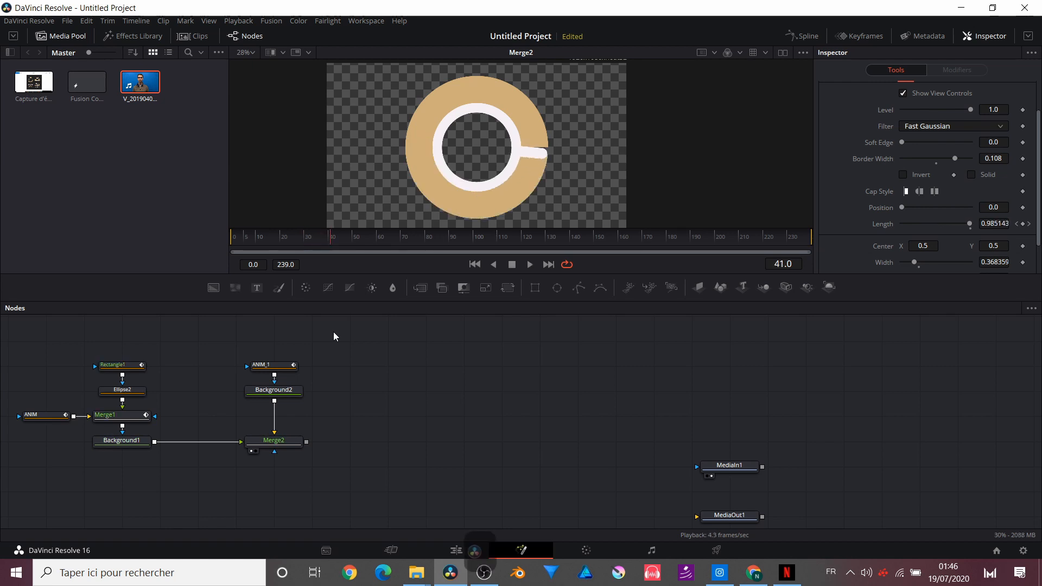
- Move ANIM_1 and Background2 up, and add a Text node merged over Background2
left_click(267, 332)
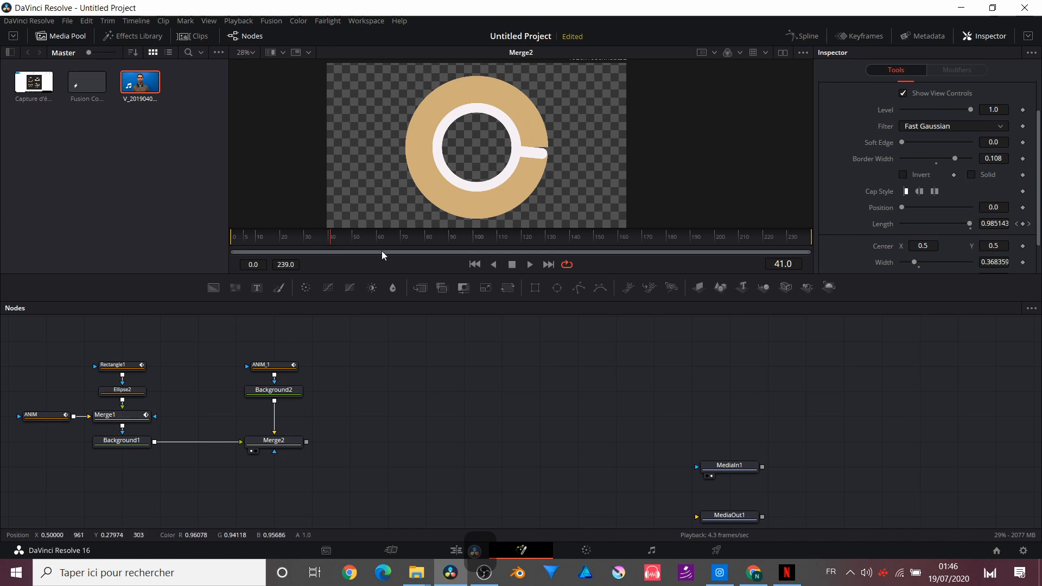
left_click_drag(253, 330, 343, 409)
left_click(293, 366)
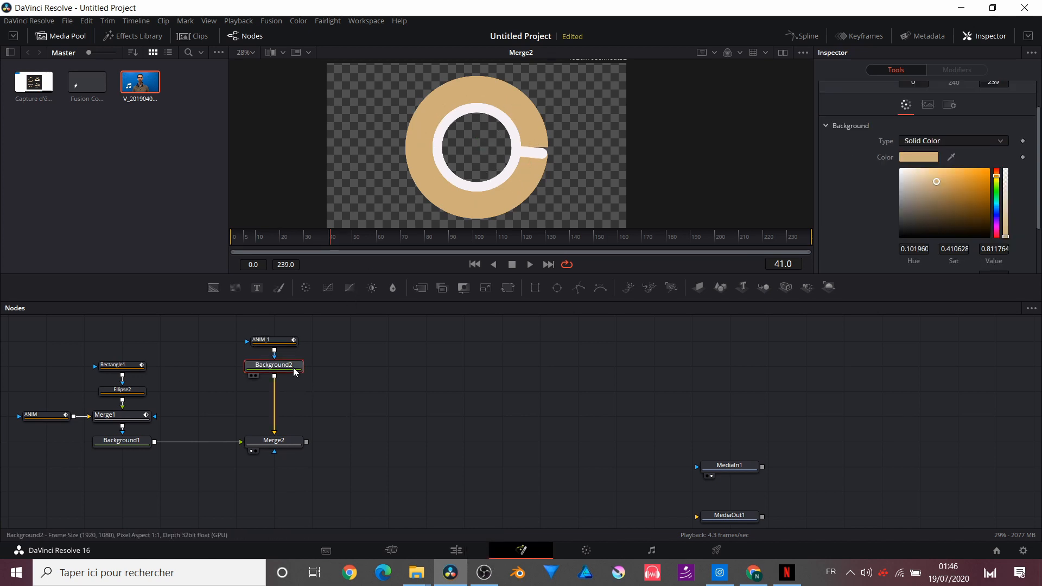
left_click(257, 288)
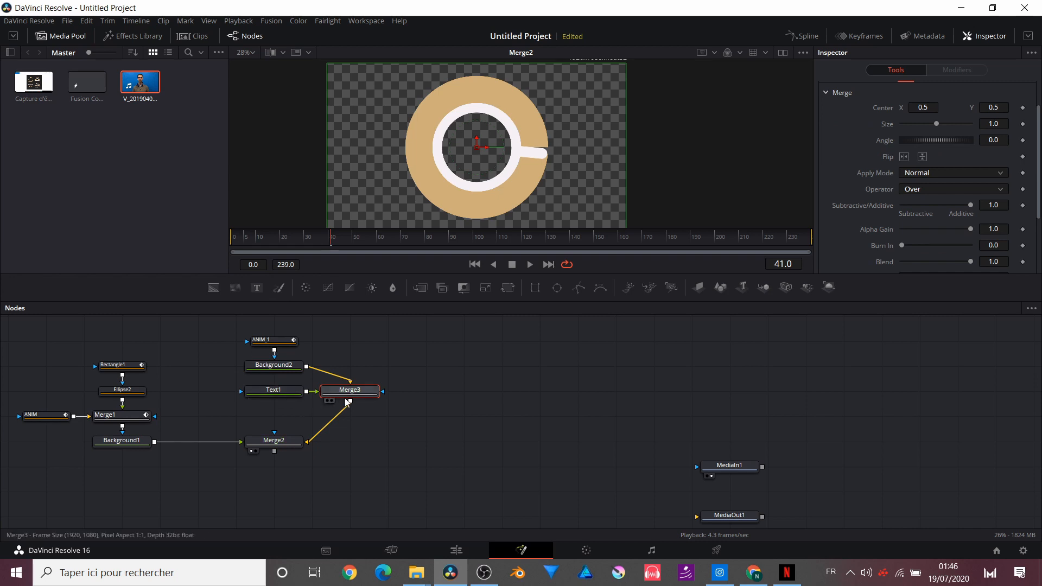
- Rearrange the nodes so Merge3 sits directly below Background2 with Text1 on its right
left_click_drag(287, 400, 442, 402)
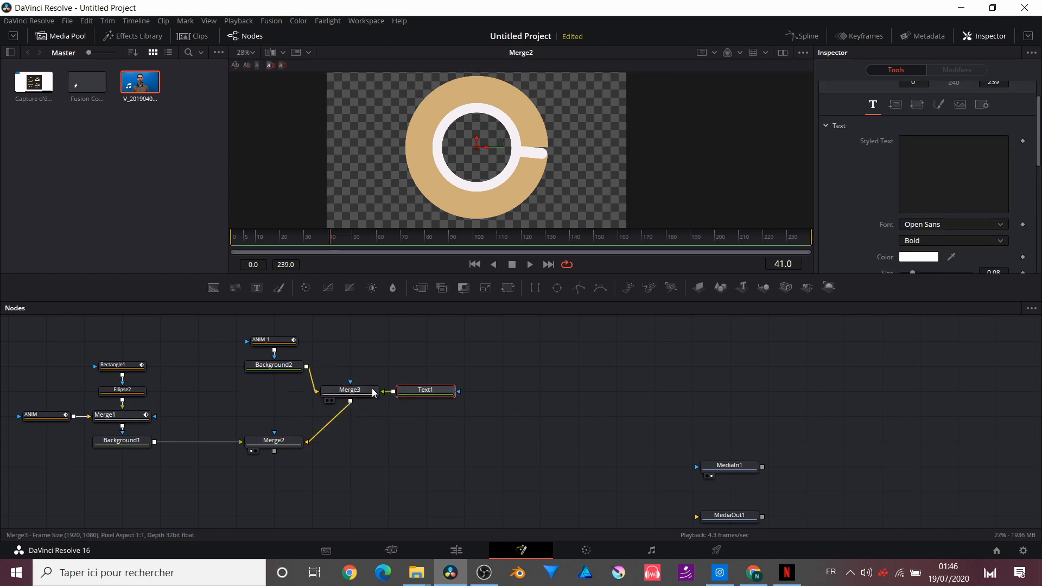
left_click_drag(361, 380, 285, 380)
left_click_drag(417, 392, 352, 395)
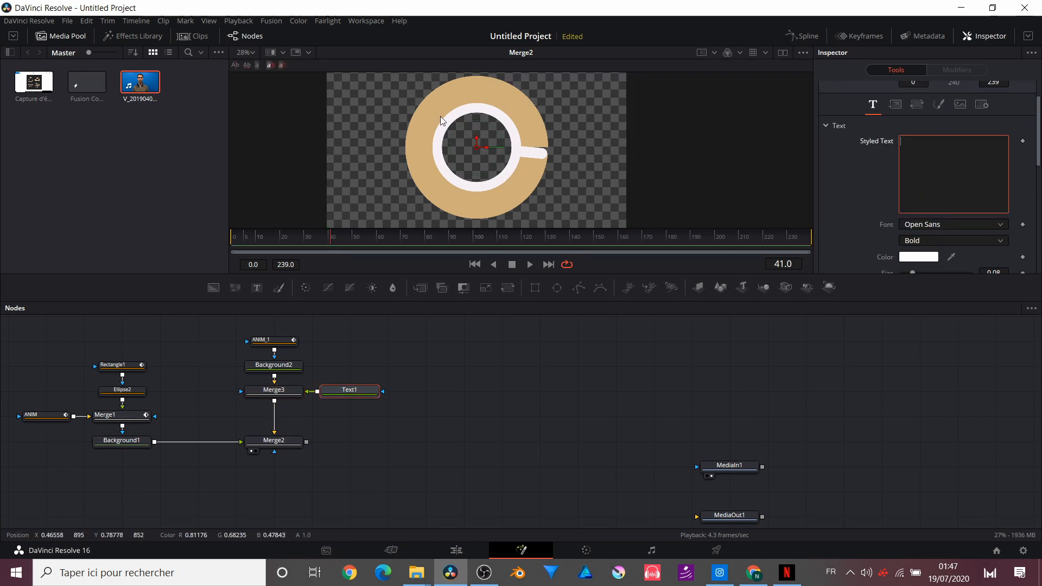
- Enter "AUTHENIC . TASTY ." as Text1's styled text
type("te")
key("BackSpace")
key("BackSpace")
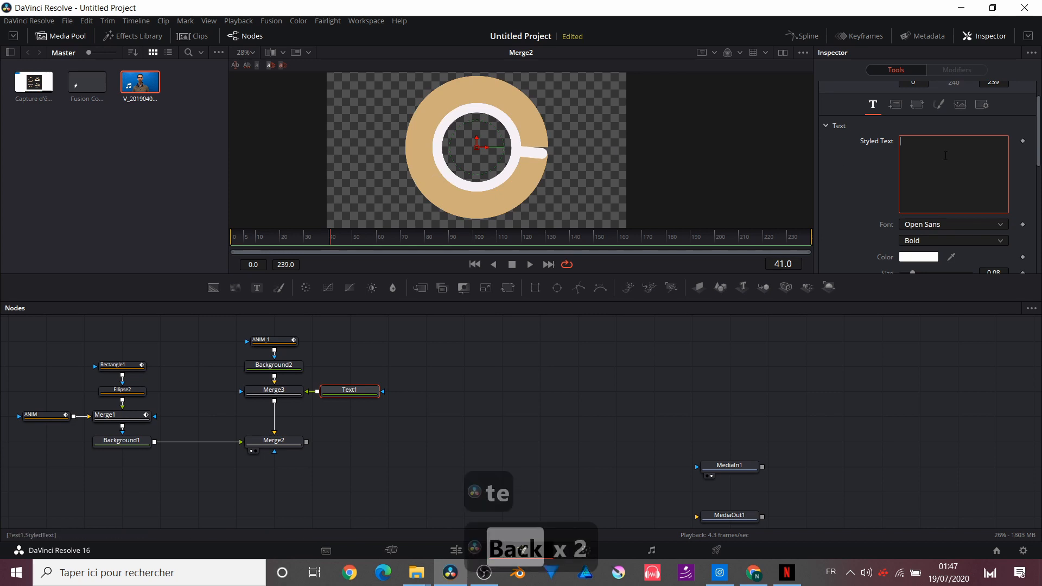
type("AUT")
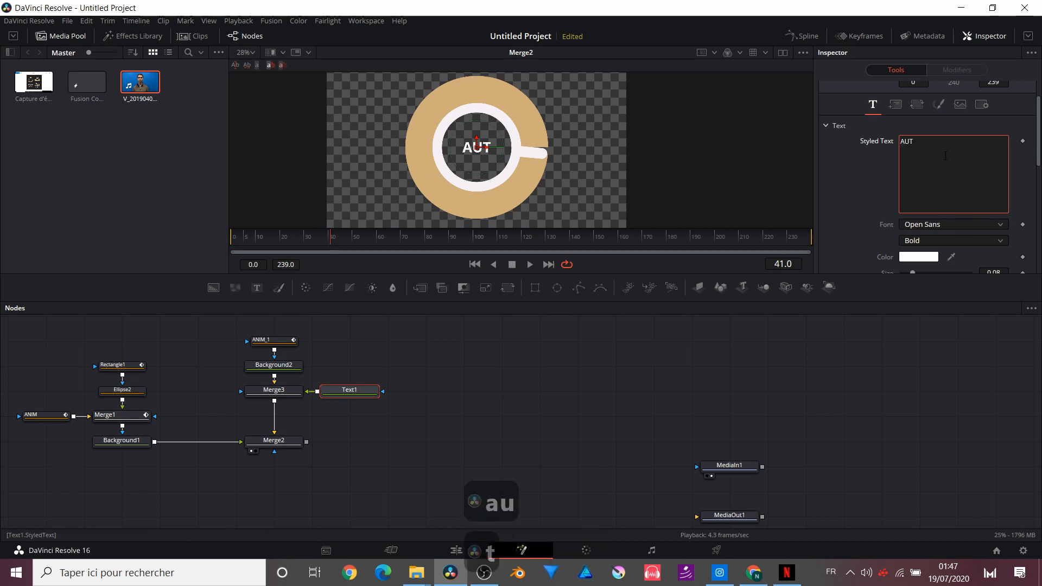
type("HENC")
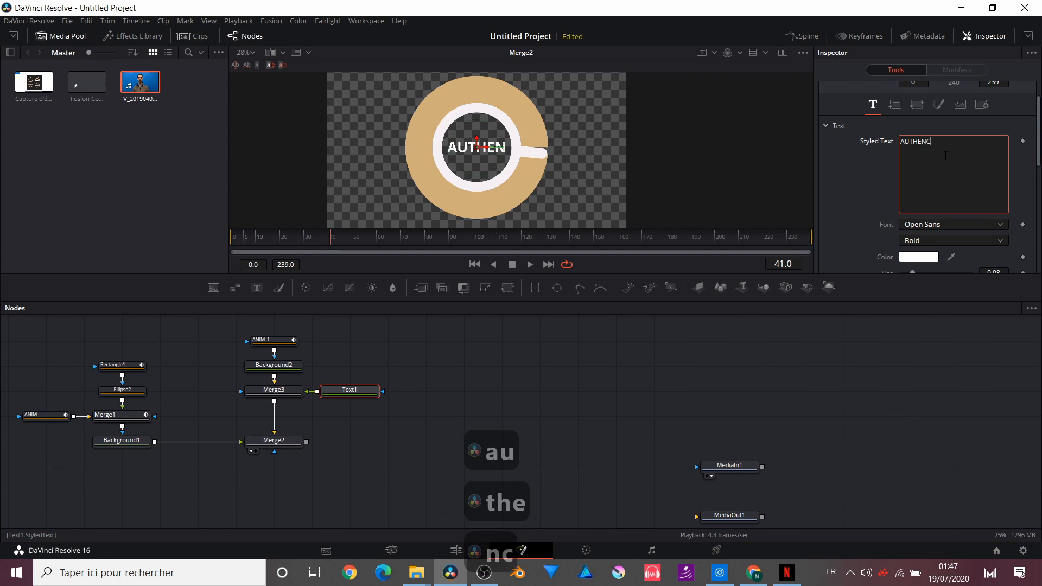
key("BackSpace")
type("U")
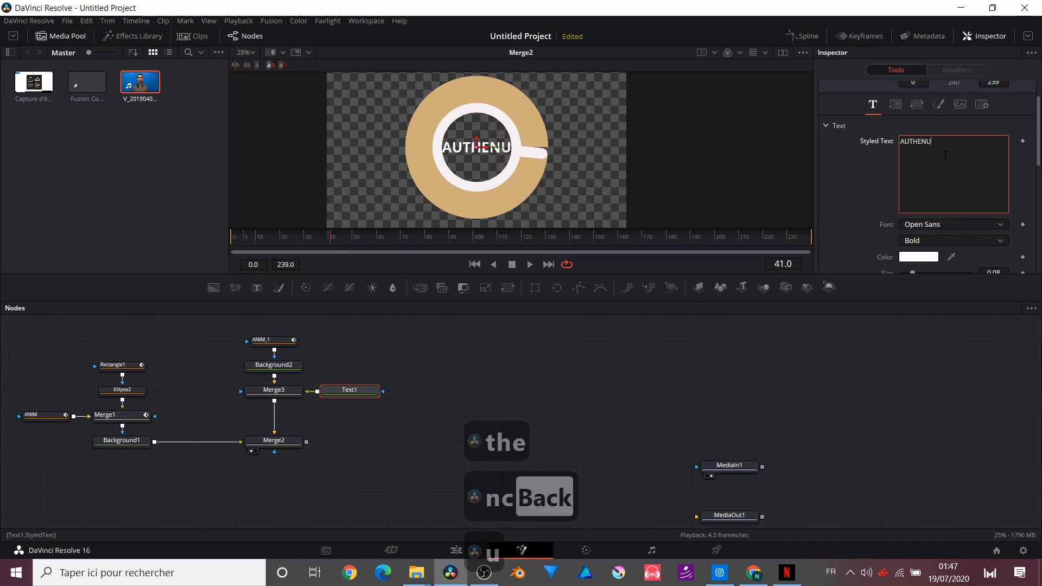
key("BackSpace")
type("IC")
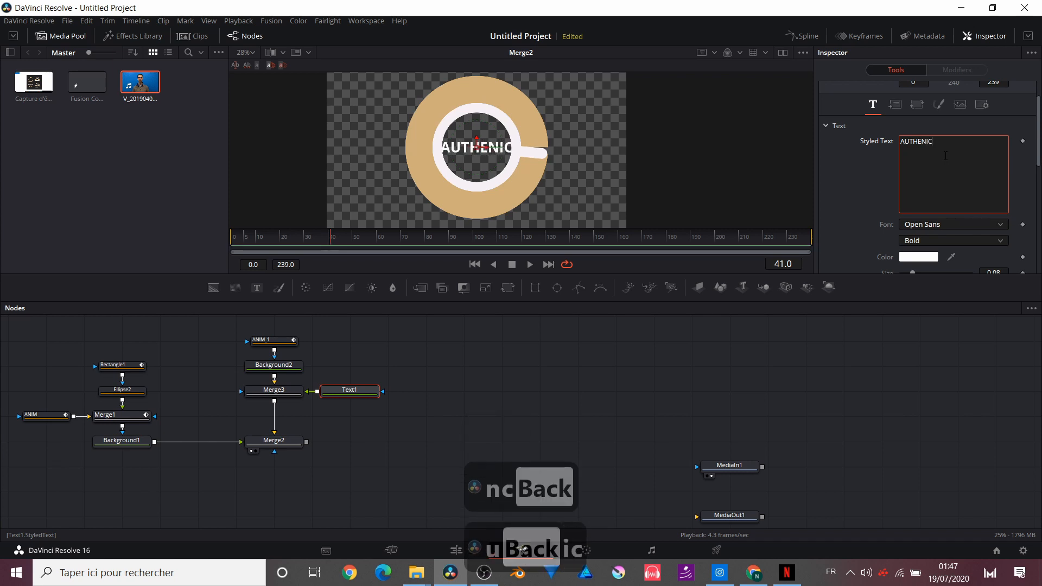
type(".")
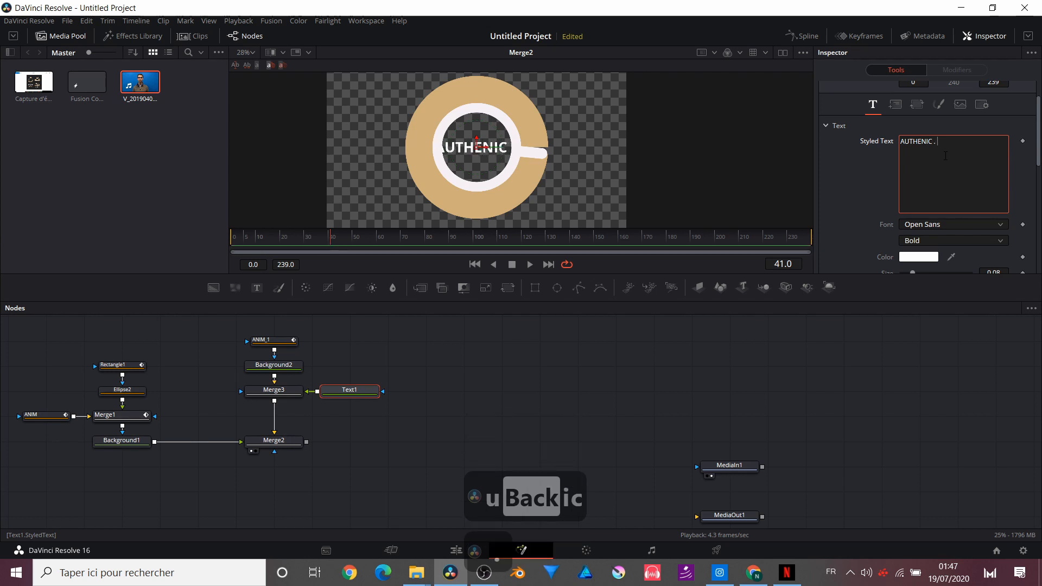
type("TASTY")
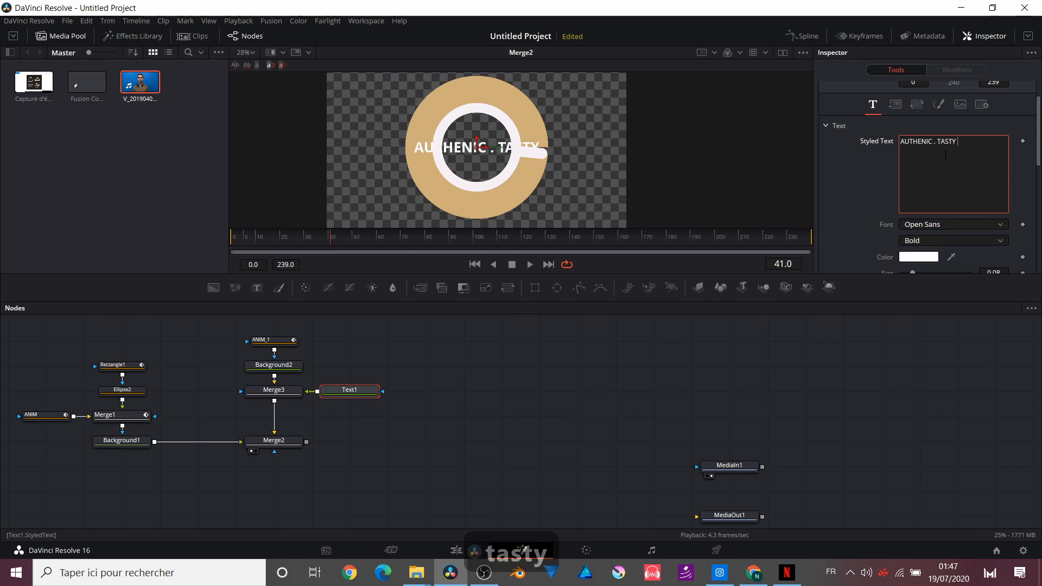
type(" .")
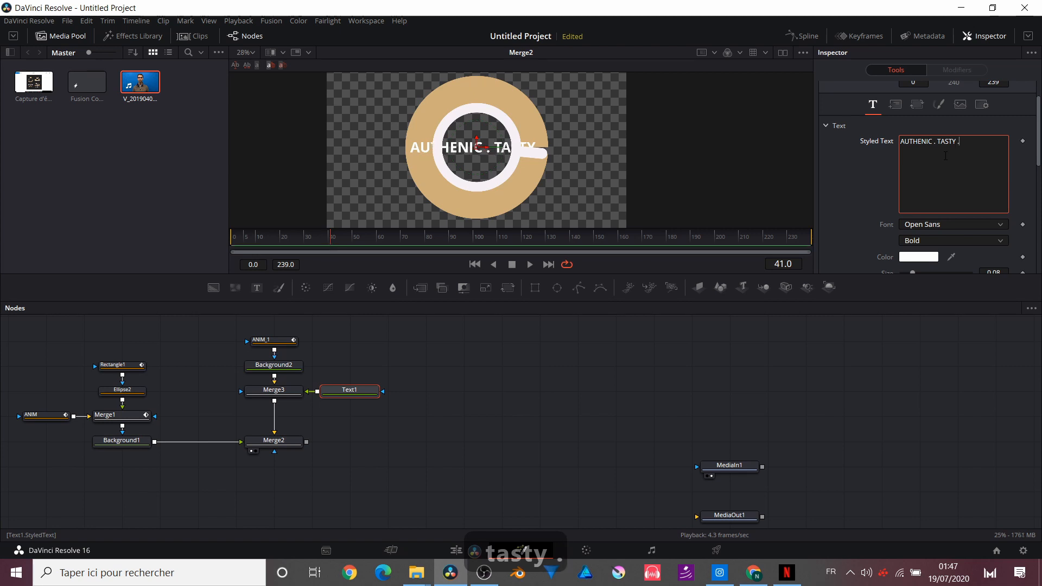
left_click(350, 386)
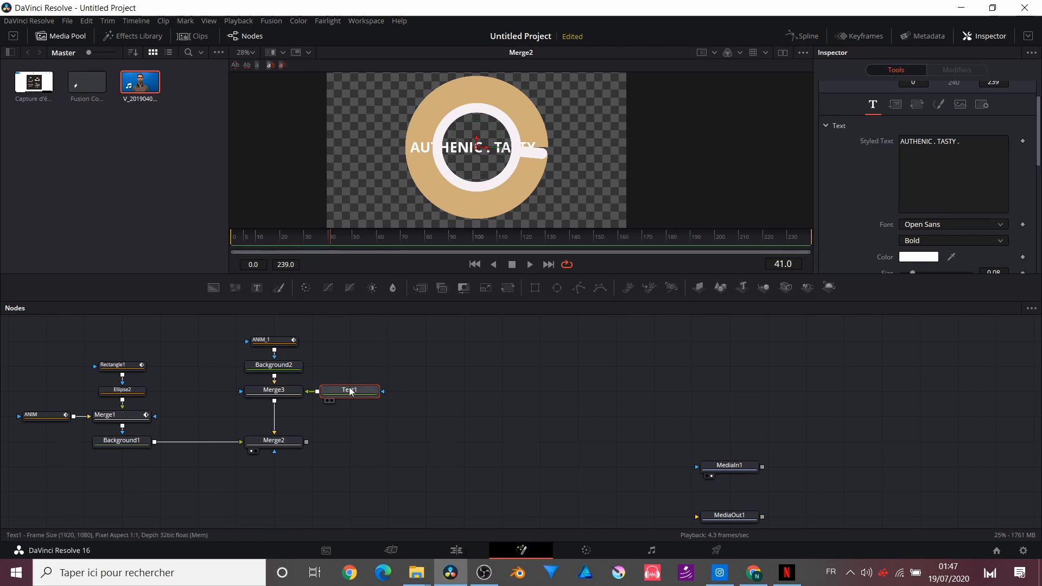
- View Text1 on its own and set its Open Sans font style to Light
key("1")
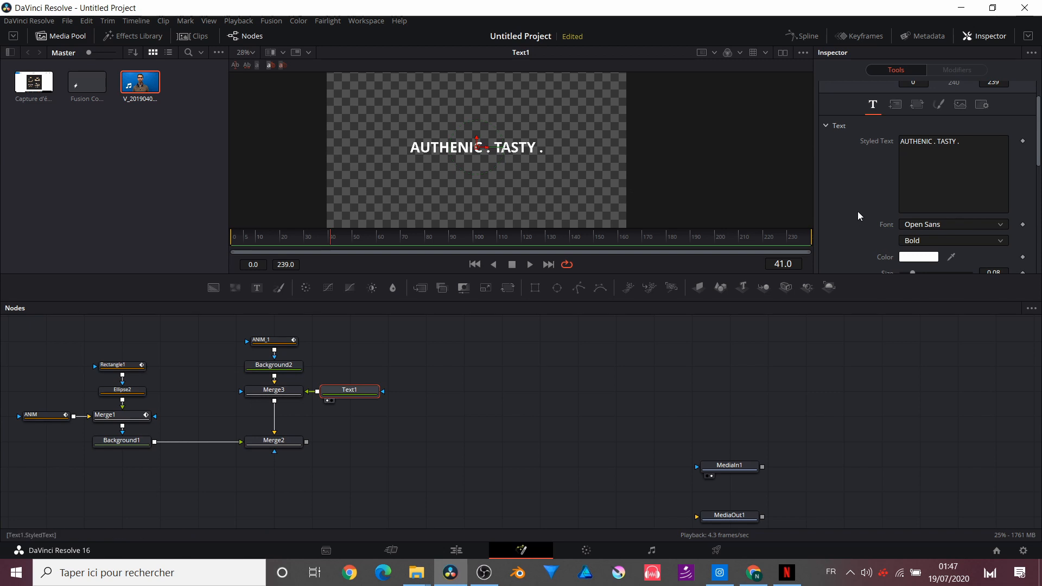
scroll(857, 212, "down", 2)
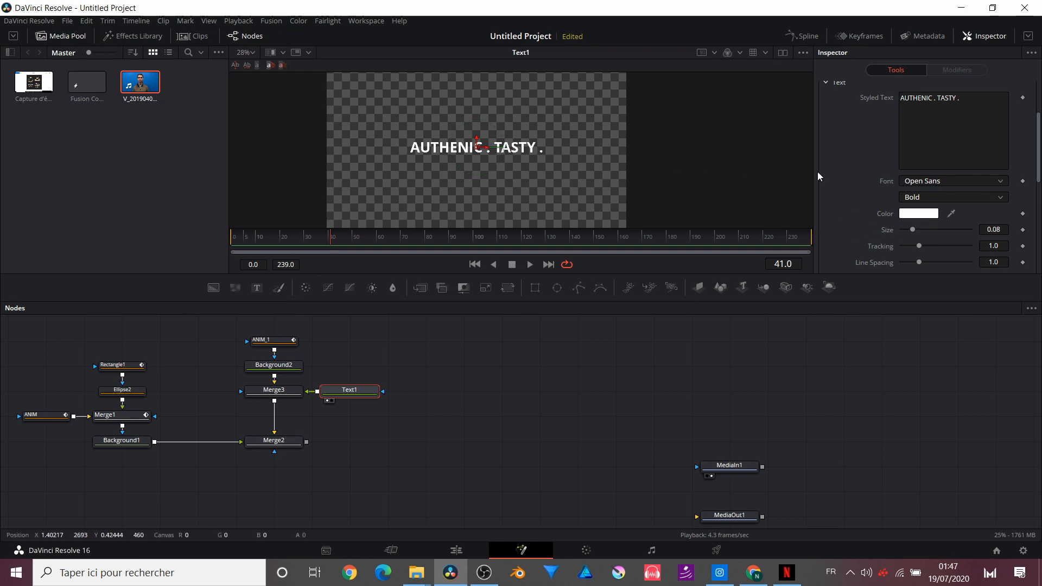
left_click(923, 197)
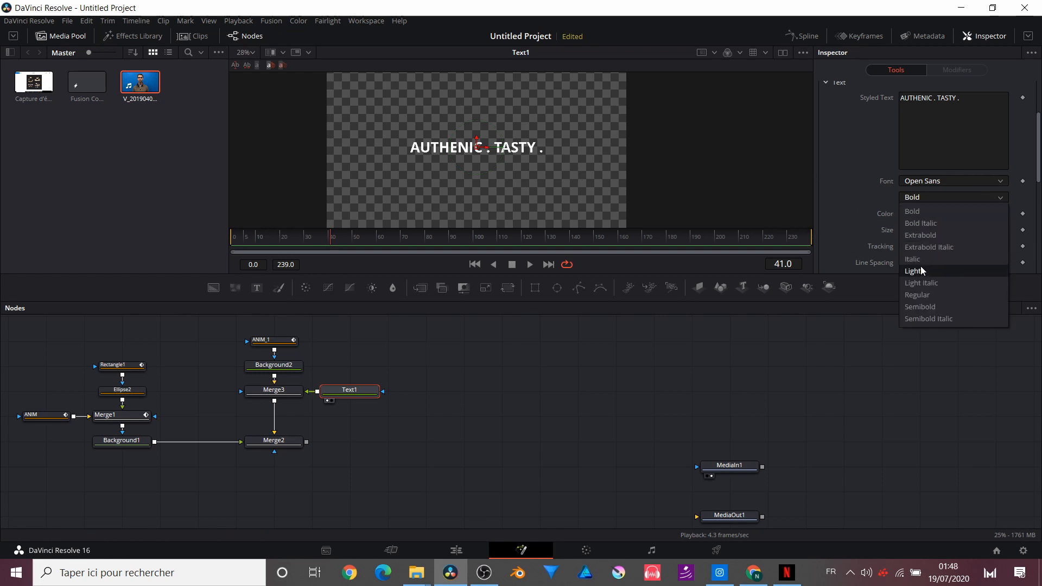
left_click(921, 271)
scroll(498, 162, "up", 2)
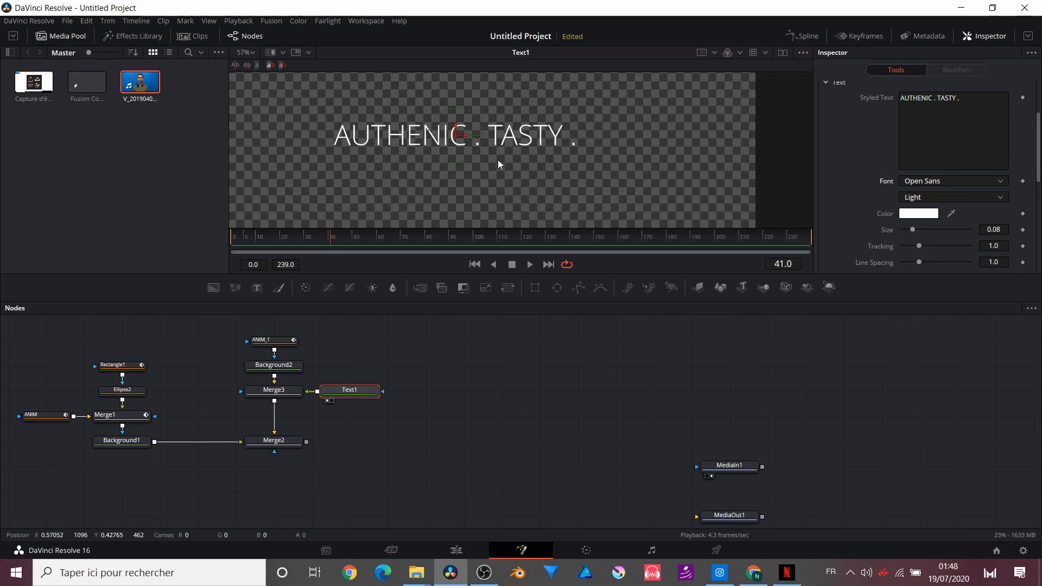
scroll(563, 142, "down", 3)
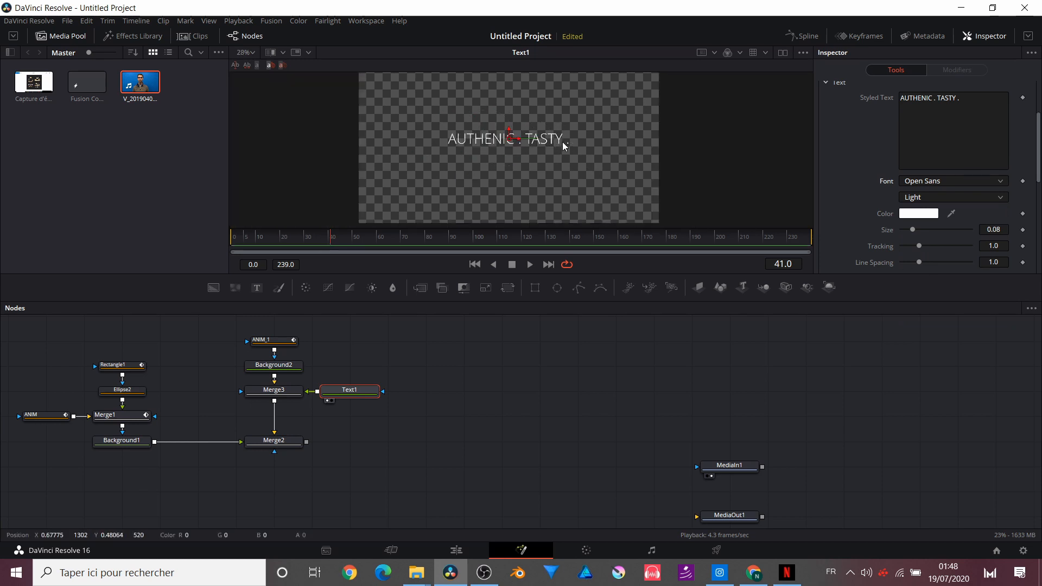
scroll(563, 141, "up", 2)
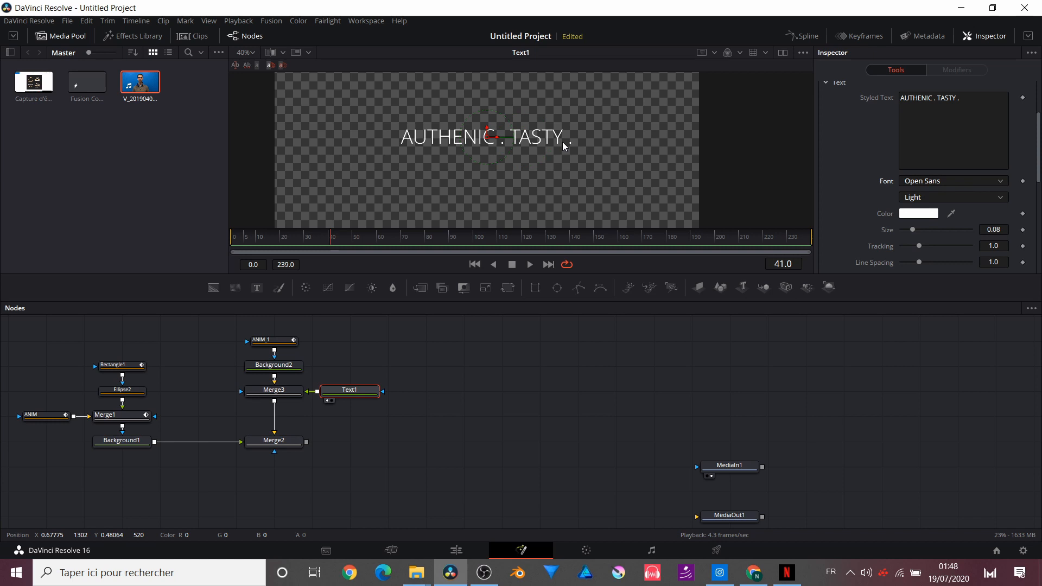
- Show Merge2 in the viewer and set Text1's layout type to Circle
left_click(275, 440)
key("1")
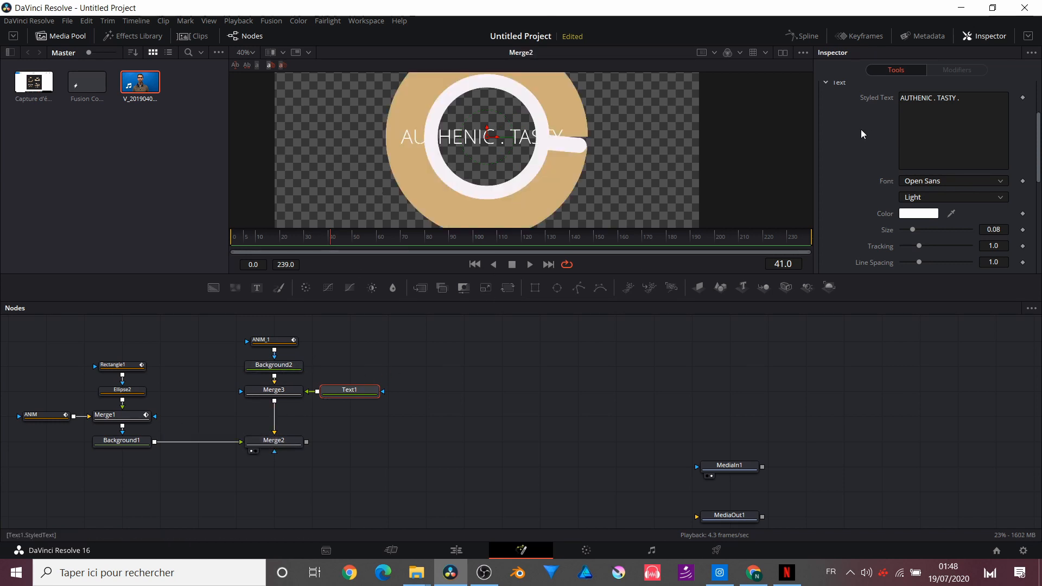
scroll(861, 129, "up", 2)
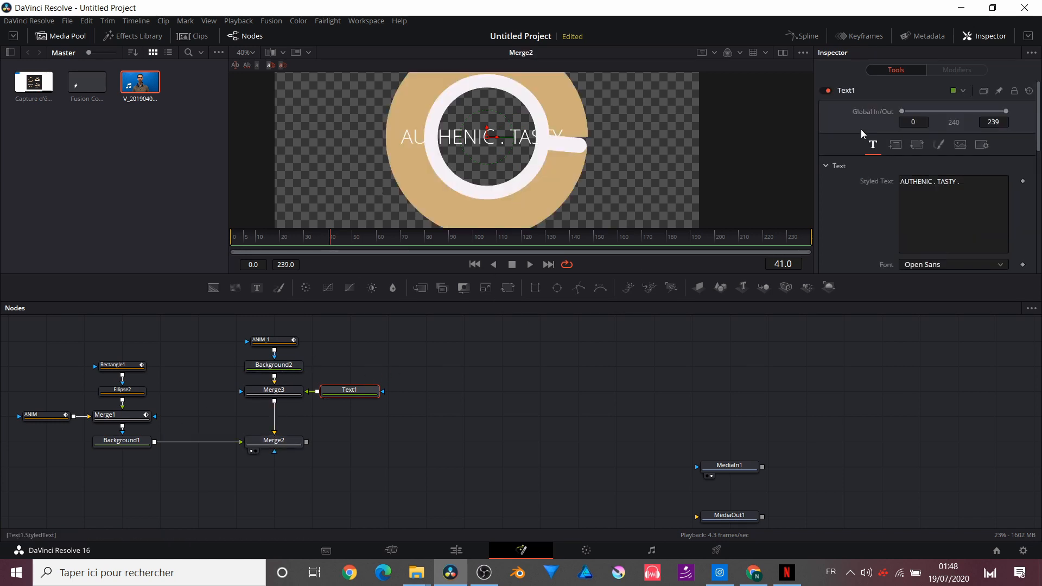
left_click(895, 144)
left_click(926, 180)
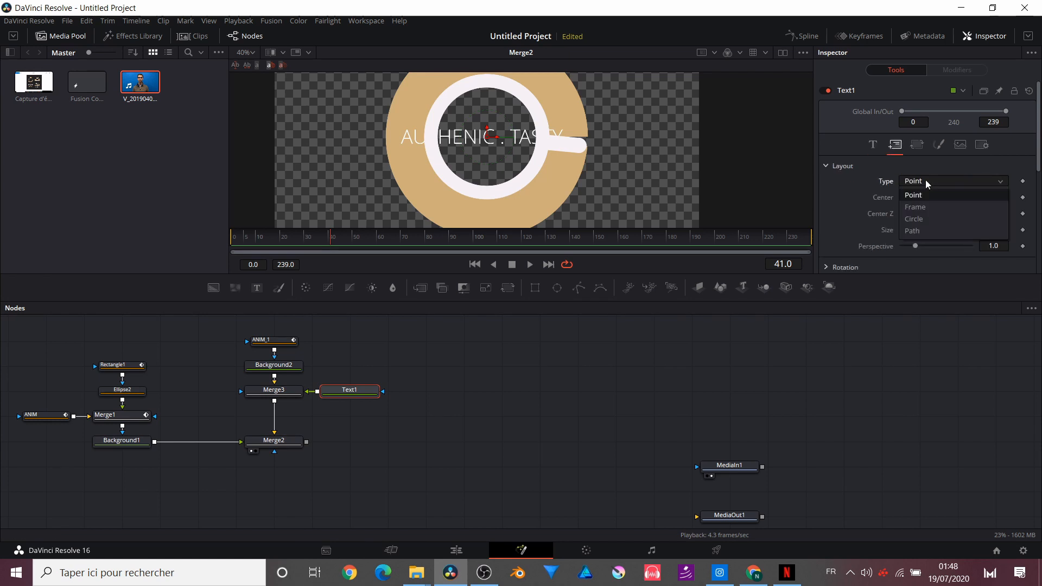
left_click(928, 218)
scroll(645, 190, "down", 2)
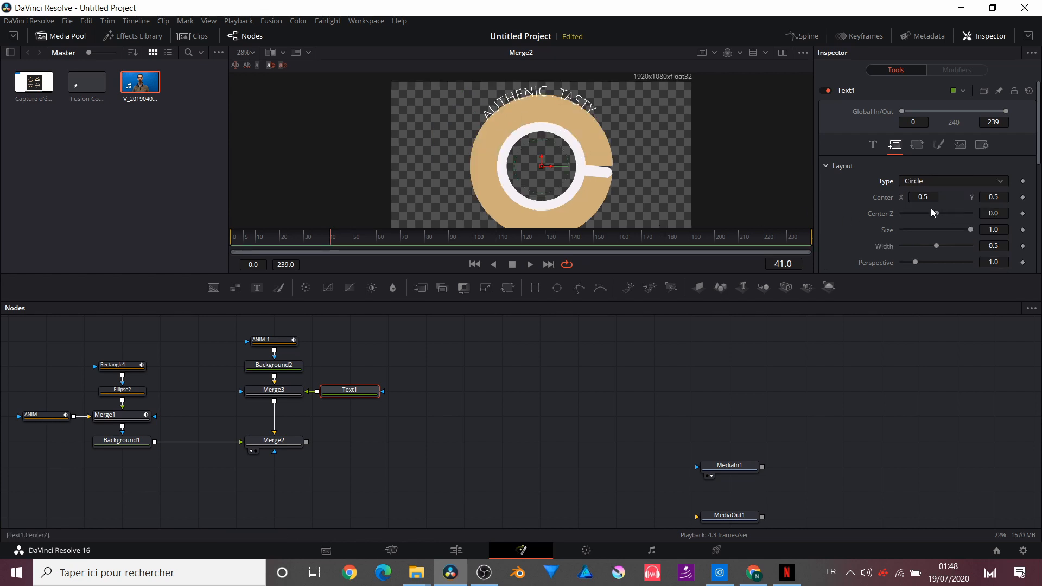
- Set the circular text's Center Z to 0.32 so it sits inside the tan ring
left_click_drag(934, 214, 936, 213)
left_click(873, 145)
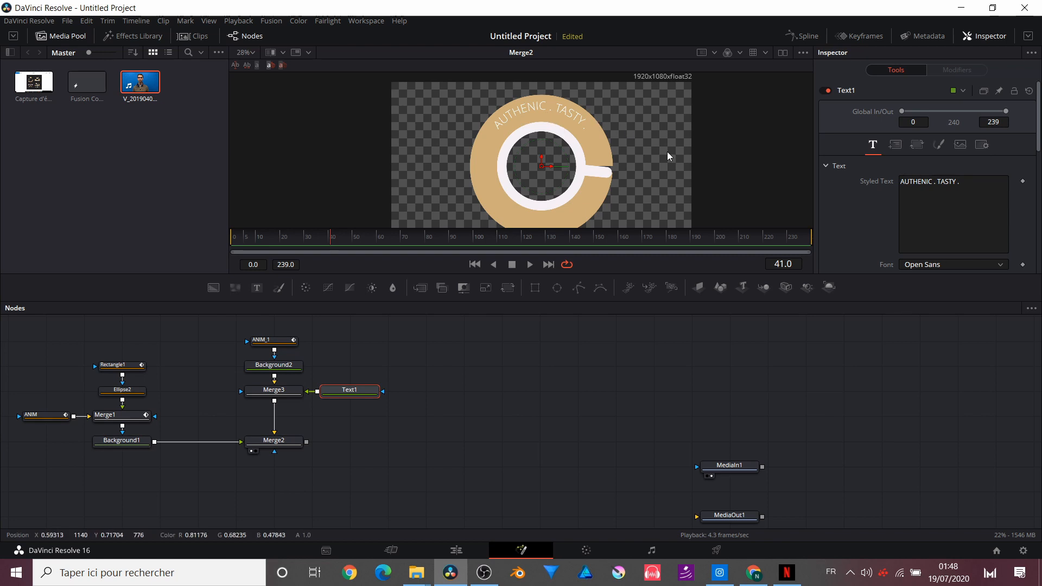
left_click(898, 153)
left_click_drag(938, 213, 939, 215)
- Increase Text1's size to about 0.15 and its tracking to about 1.23 to spread the slogan around the ring
left_click(872, 144)
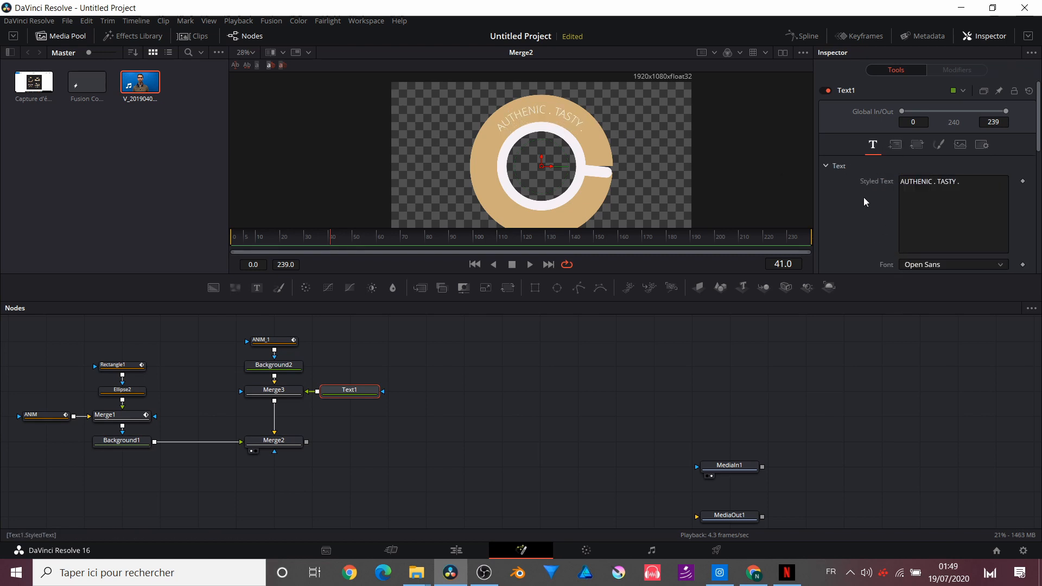
scroll(864, 197, "down", 5)
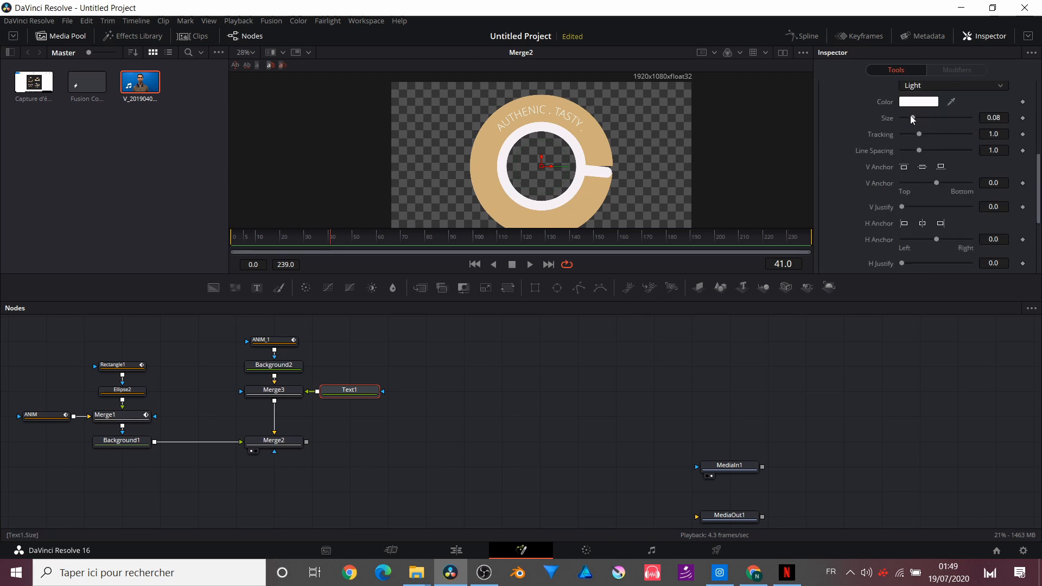
left_click_drag(913, 119, 924, 139)
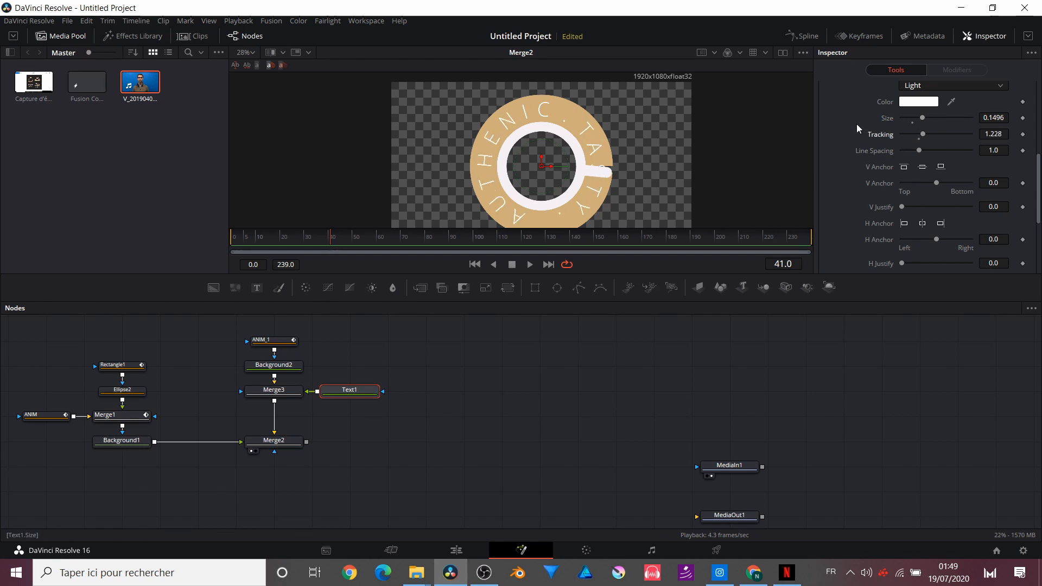
- Rotate Text1's circular layout to -78.3 degrees around the Z axis
scroll(856, 125, "up", 5)
left_click(895, 145)
scroll(843, 195, "down", 4)
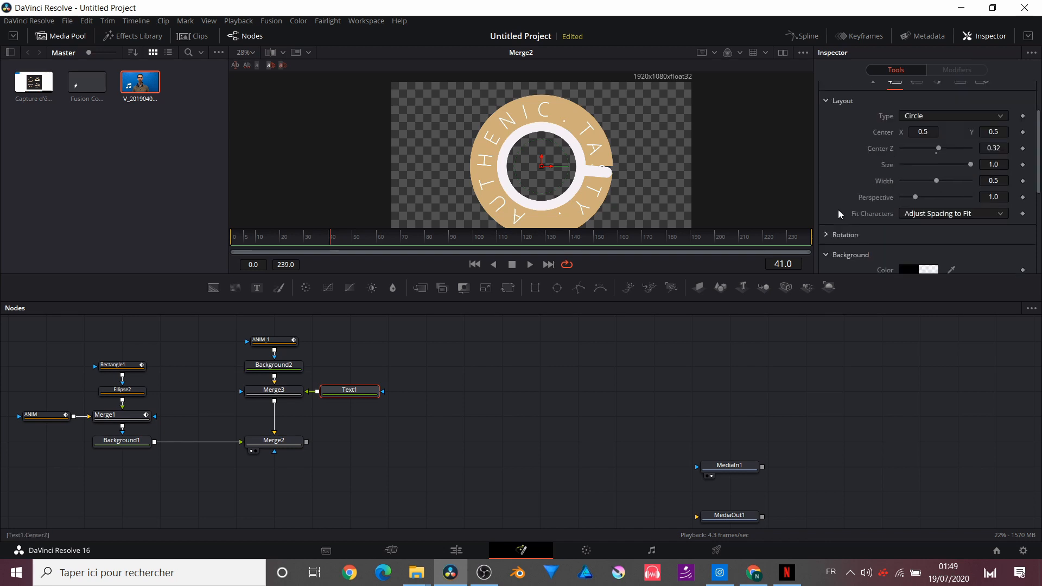
left_click(828, 105)
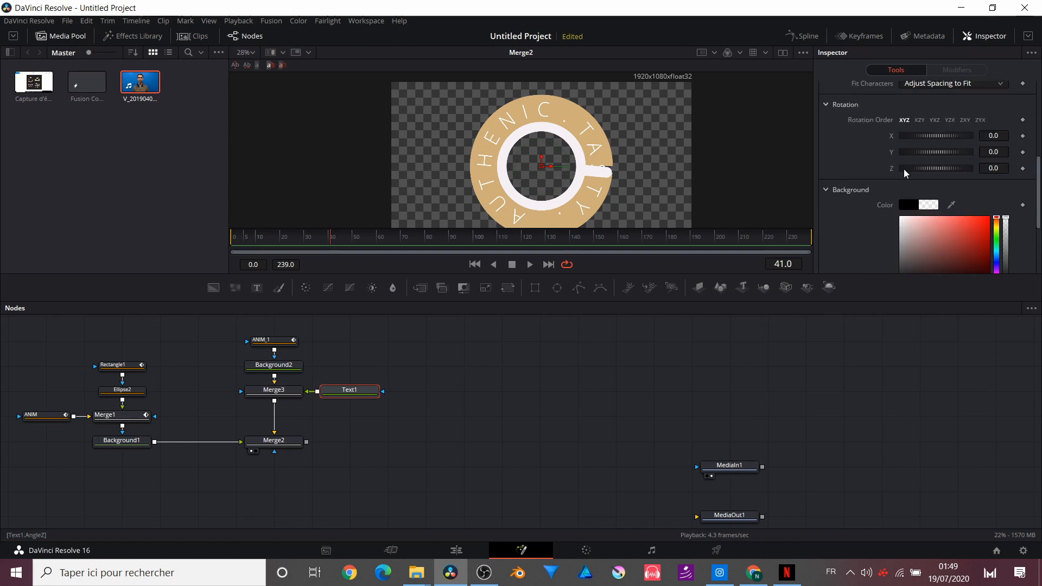
left_click_drag(904, 168, 890, 171)
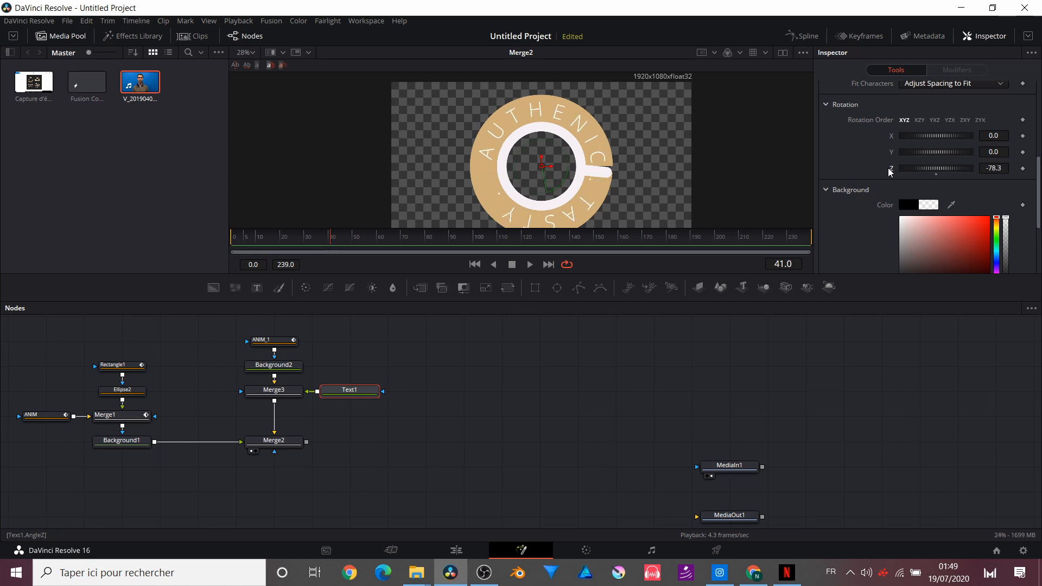
- Transform Text1 by Words, adjust word spacing, and fine-tune size to 0.1614, tracking to 1.165, line spacing to 1.417 and horizontal anchor to 0.02
scroll(909, 157, "up", 5)
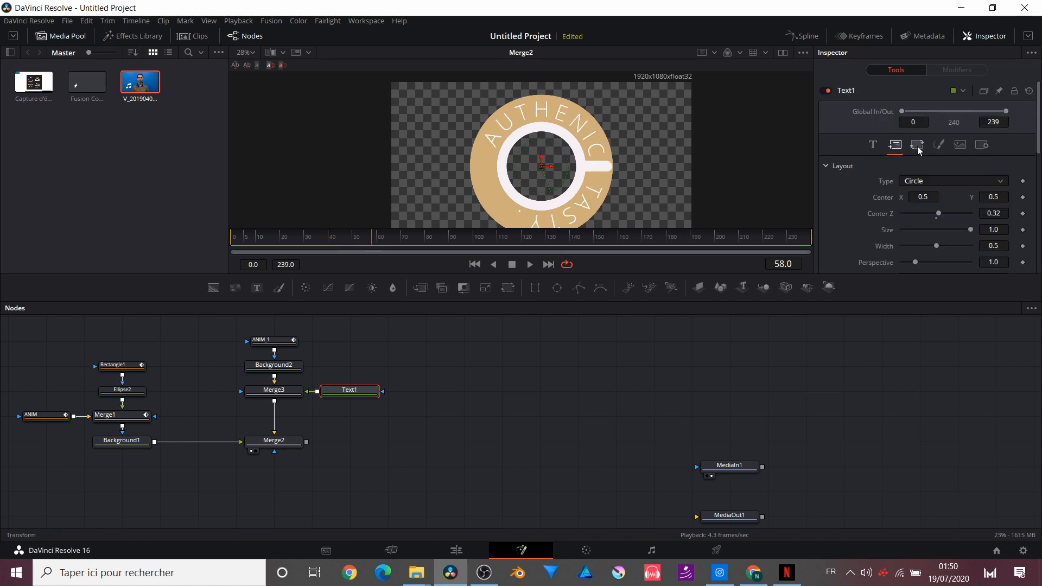
left_click(918, 146)
left_click(916, 181)
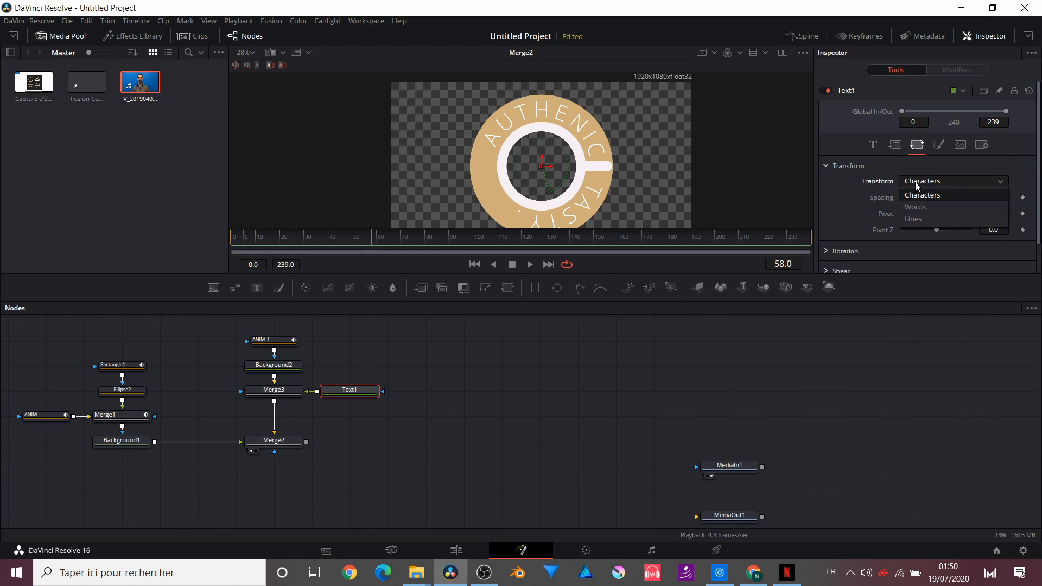
left_click(916, 207)
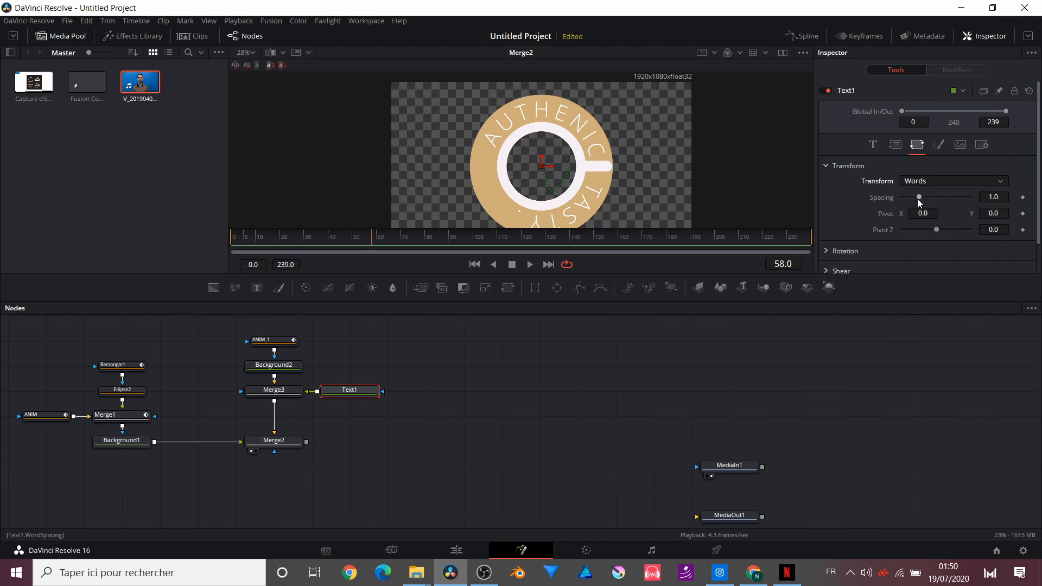
left_click_drag(923, 198, 963, 186)
scroll(963, 186, "down", 1)
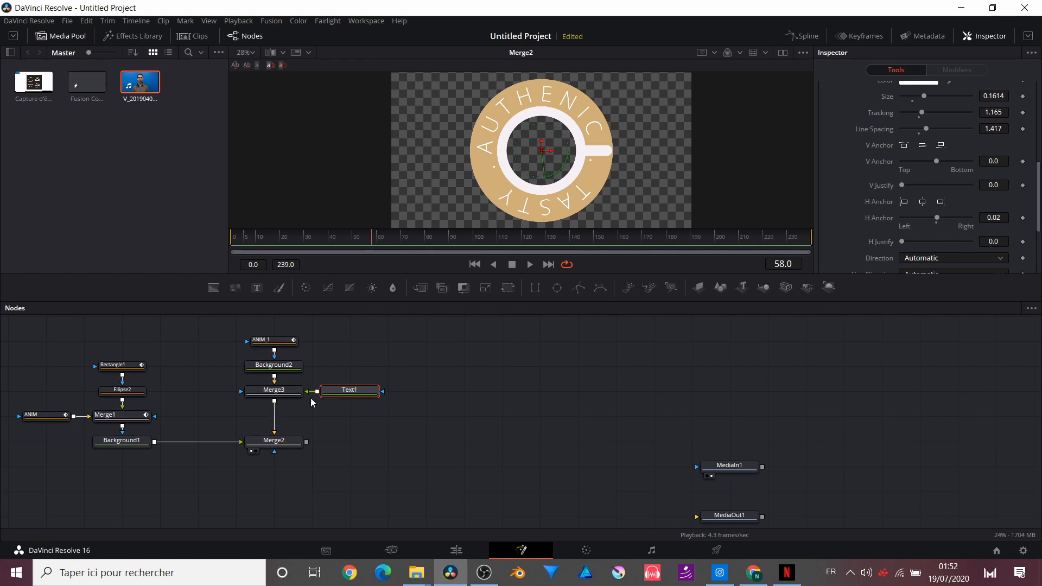
- Set Merge3's operator to XOr to cut the slogan out of the tan ring, and inspect the lettering up close
left_click(273, 390)
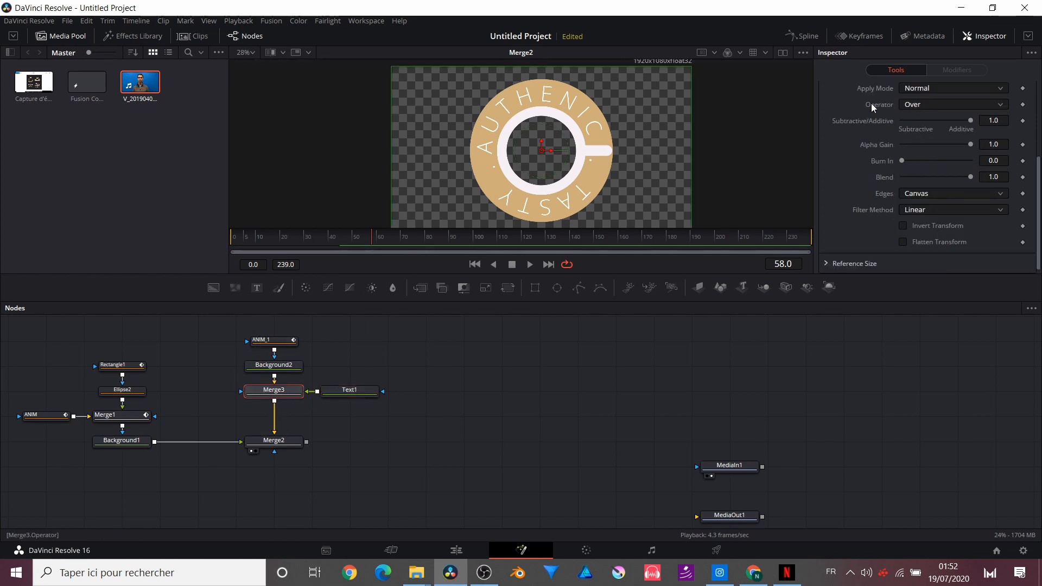
left_click(912, 104)
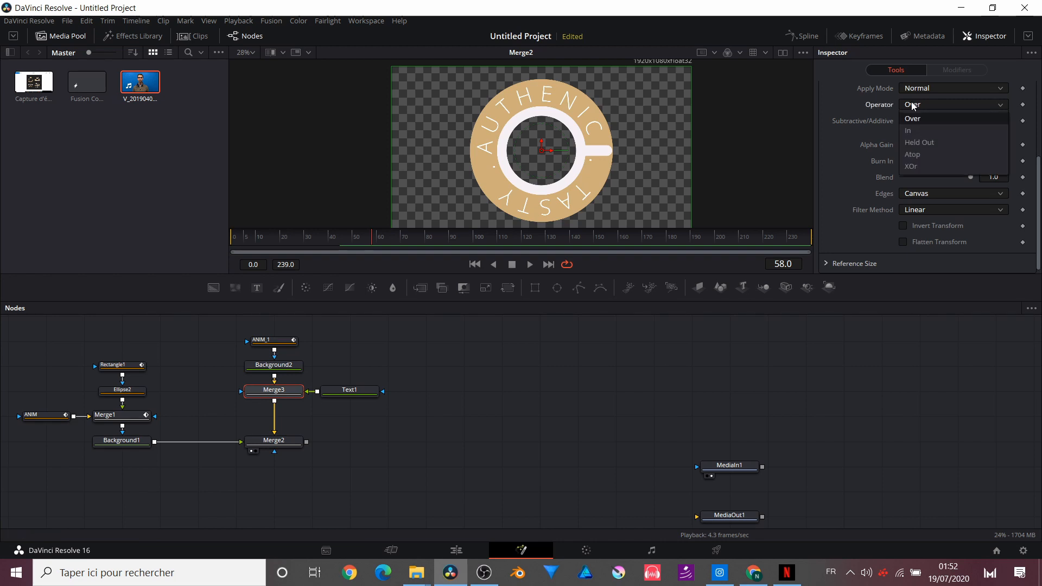
left_click(913, 164)
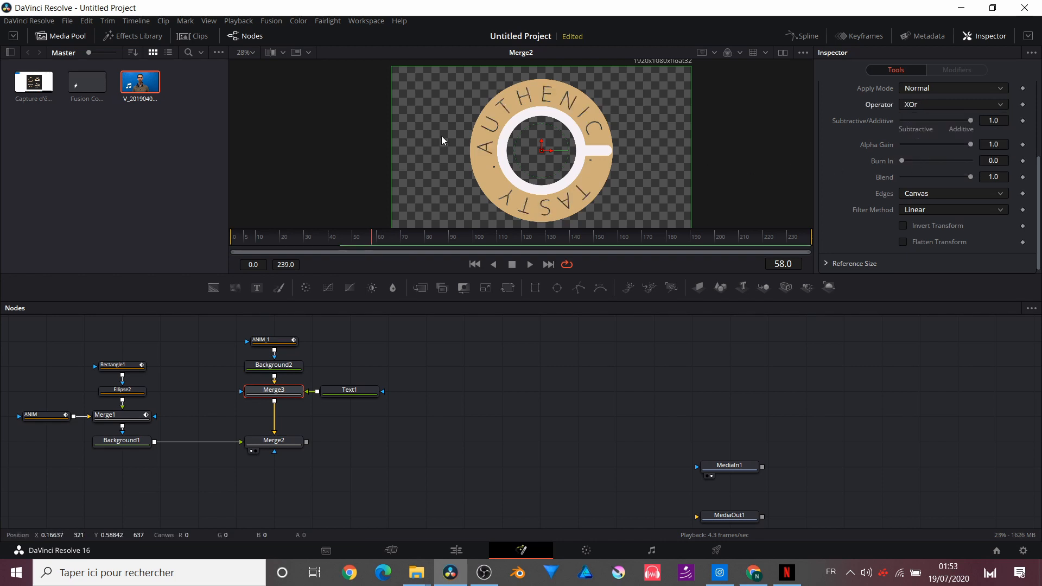
scroll(496, 135, "up", 5)
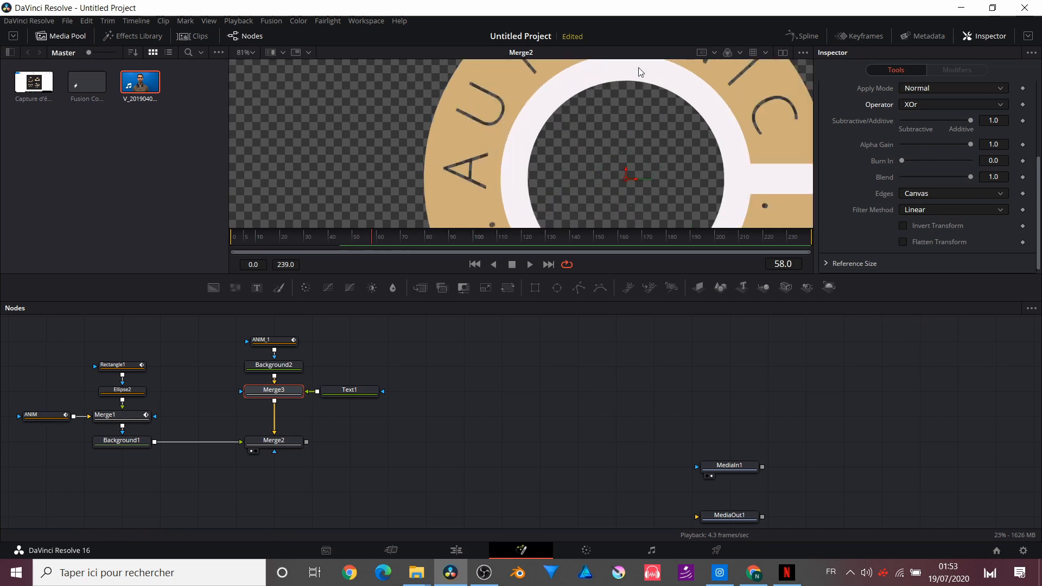
scroll(504, 196, "down", 4)
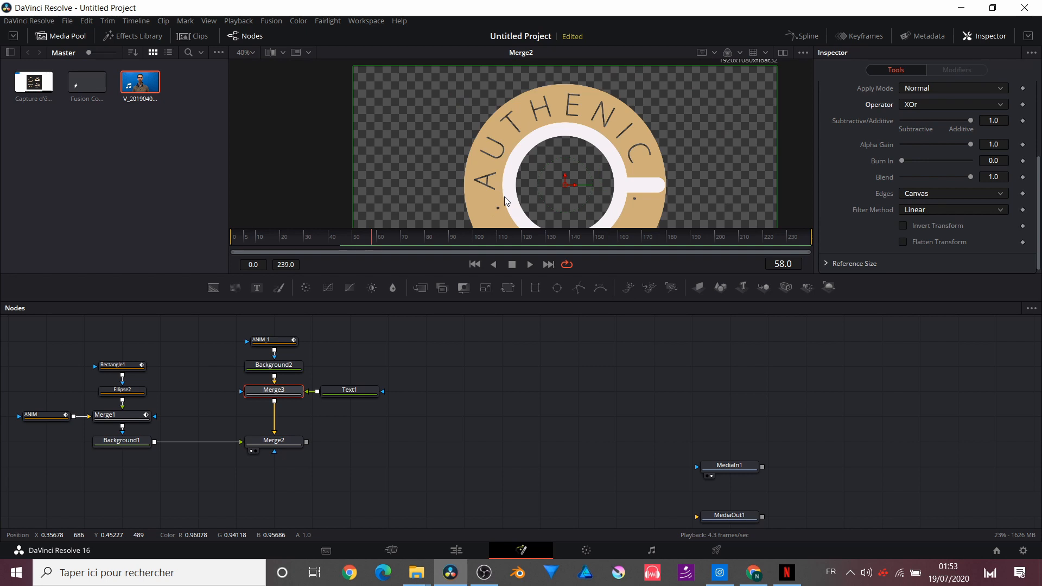
scroll(395, 171, "down", 2)
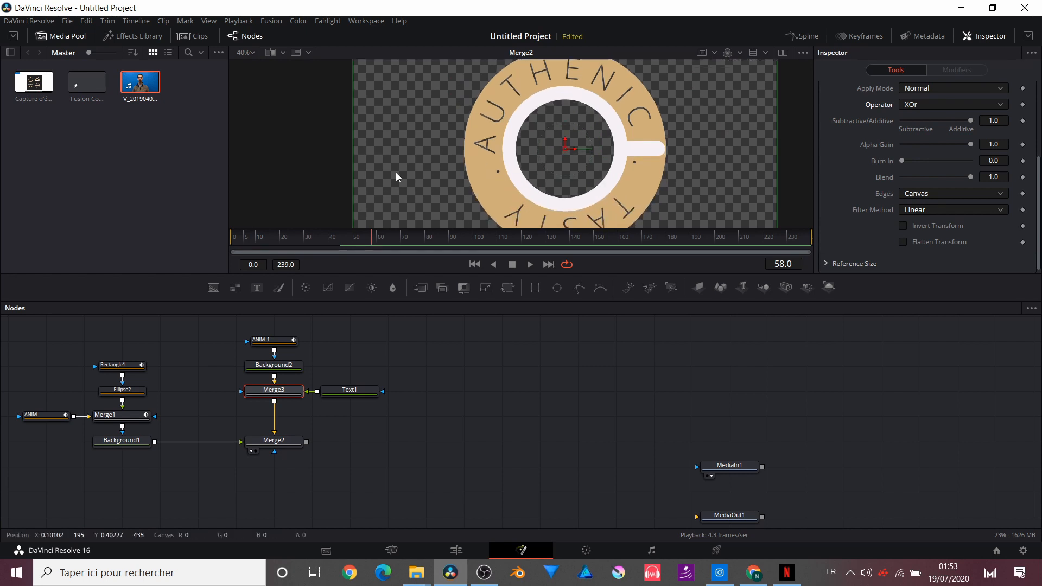
scroll(396, 172, "down", 2)
- Play back the Merge2 animation from frame 15 to check how the cut-out text behaves
left_click(271, 240)
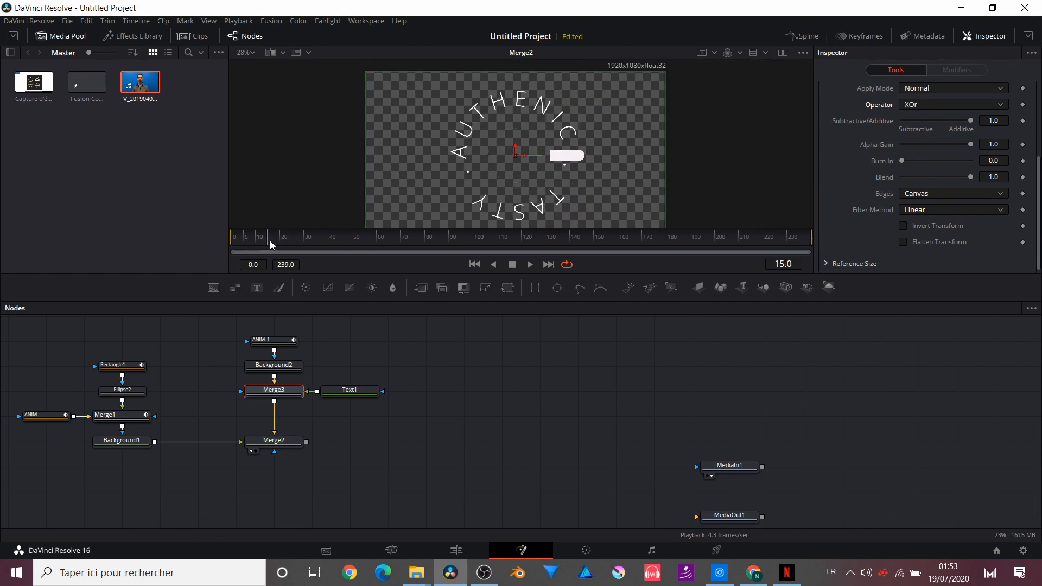
key("space")
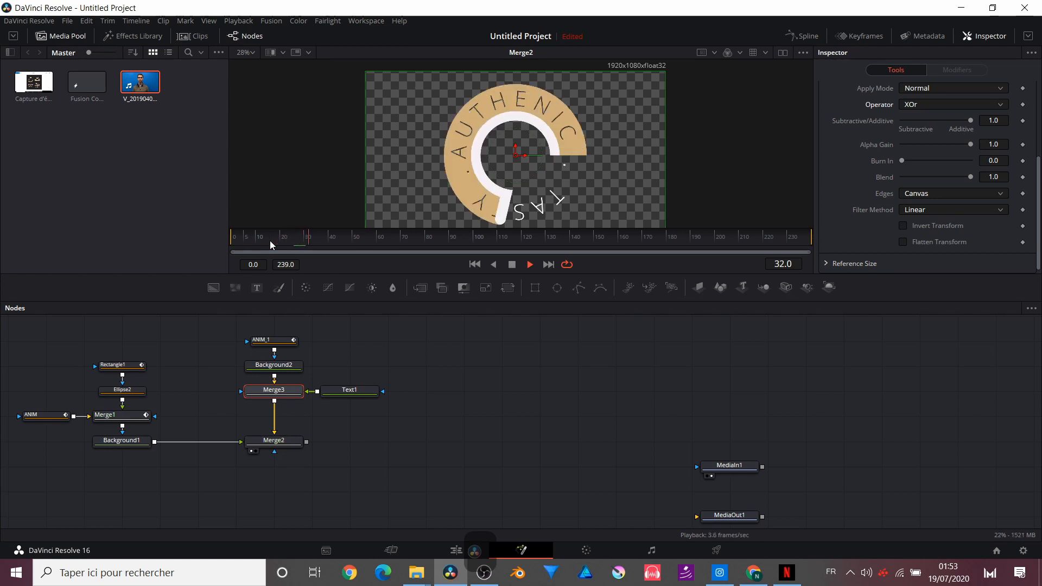
key("space")
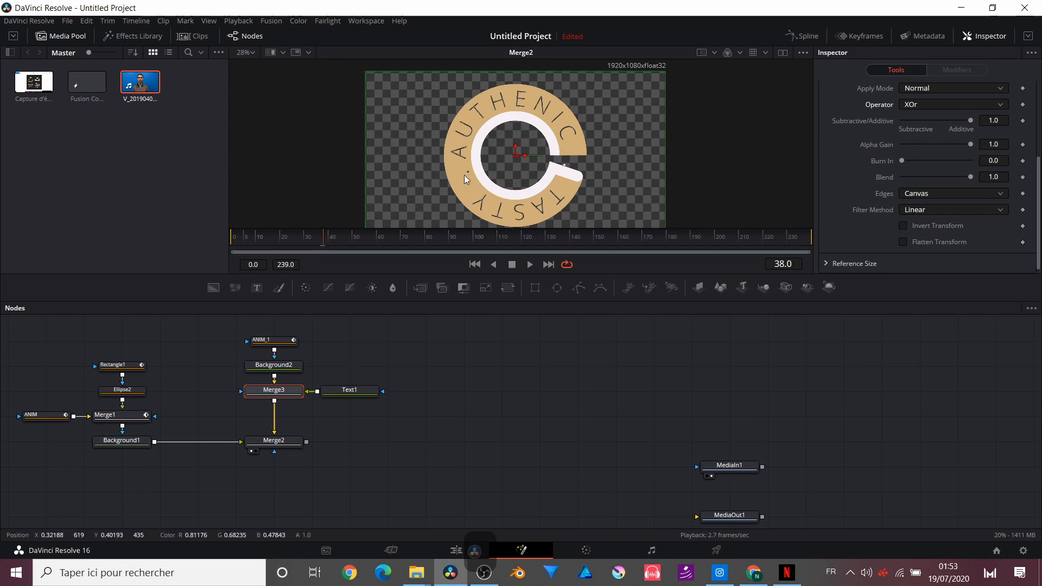
- Connect Background2's output to Text1's mask input and play back the animation to check the text reveal
left_click(274, 374)
left_click_drag(274, 377, 338, 388)
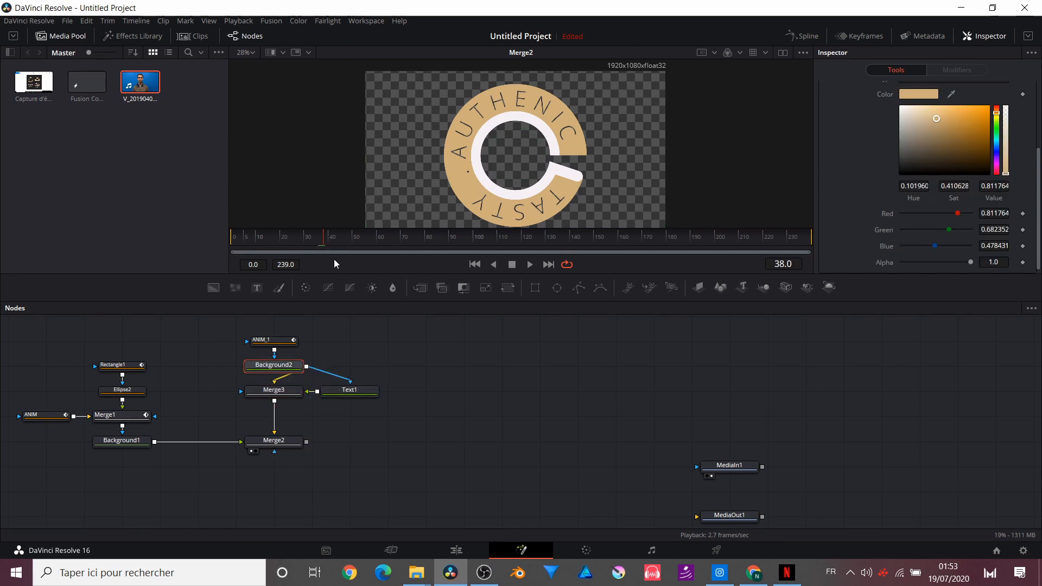
left_click(306, 237)
left_click_drag(306, 237, 278, 236)
key("space")
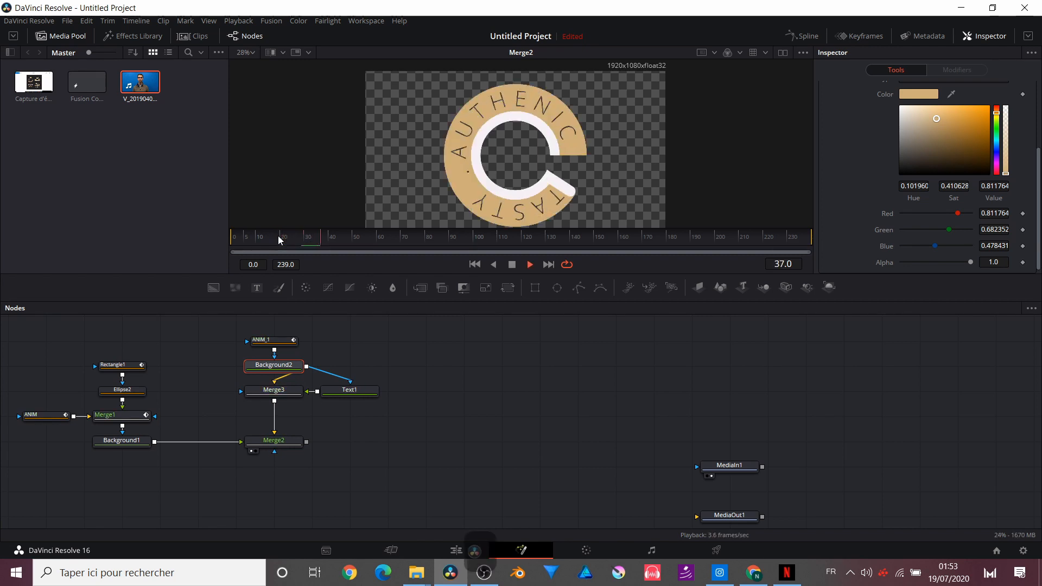
key("space")
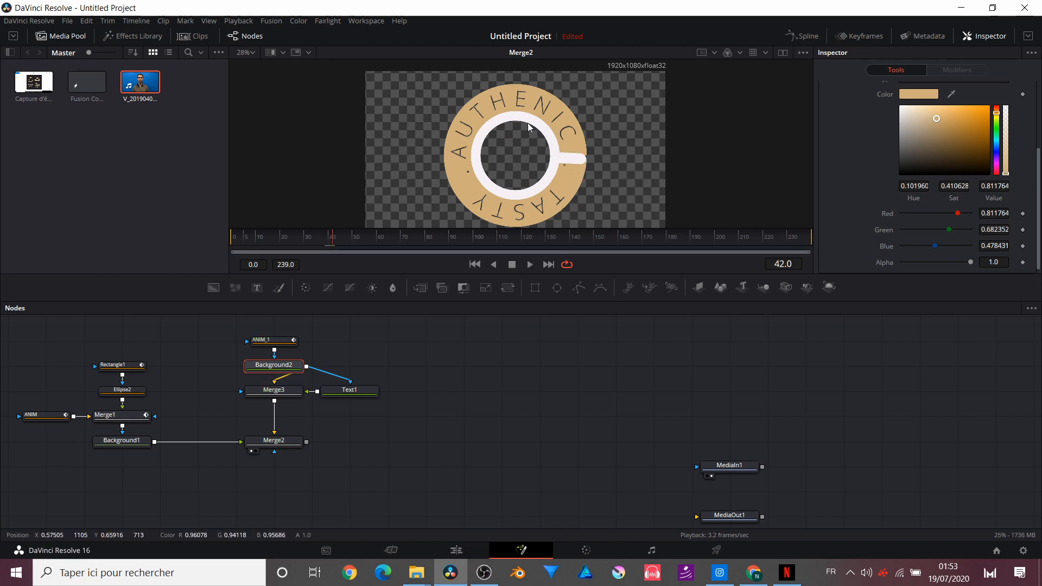
- Rename the cup's Background1 node as TASSE
left_click(121, 444)
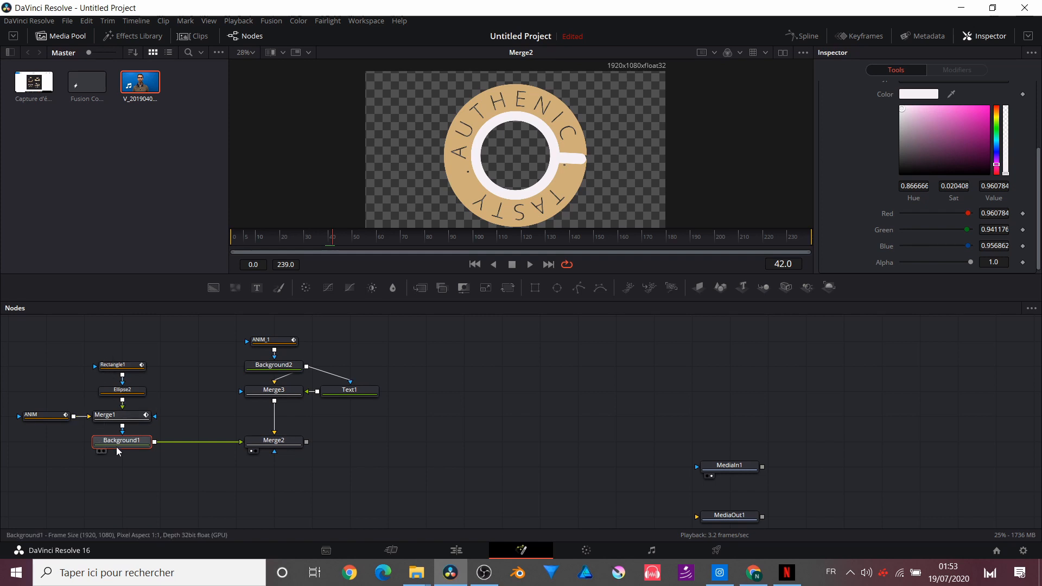
key("F2")
type("T")
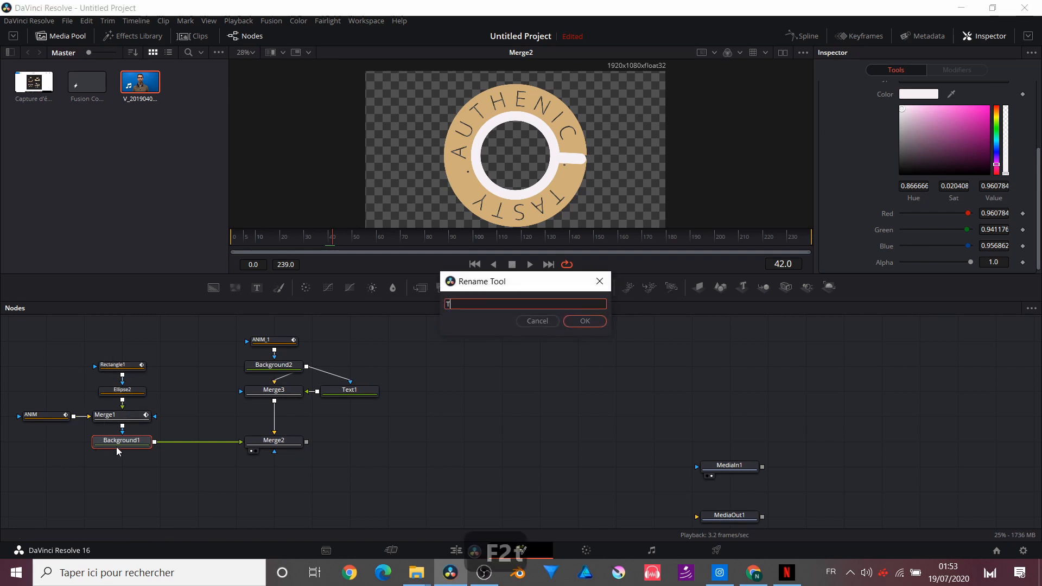
type("ASSE")
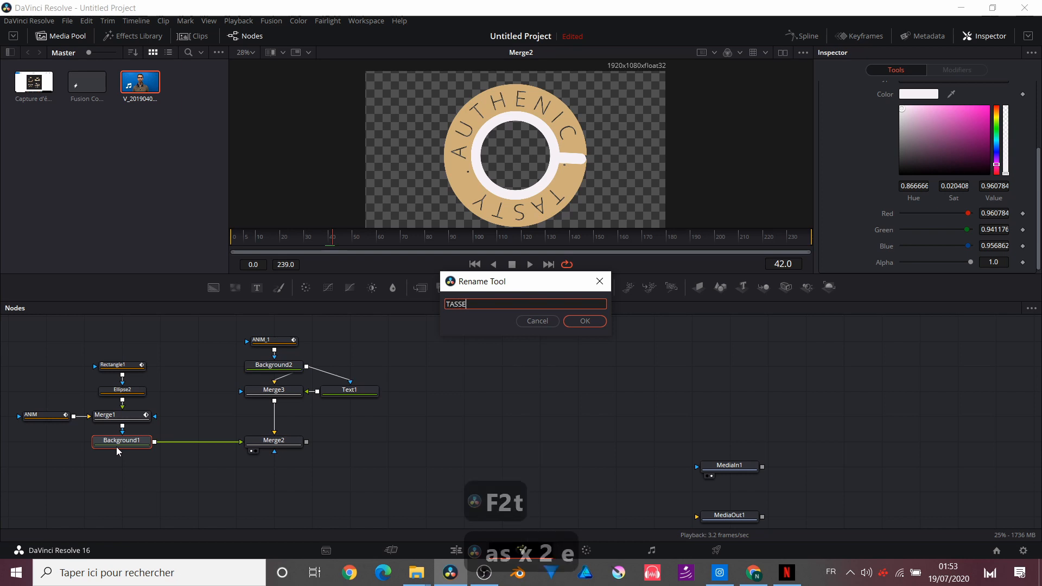
key("Return")
- Insert a Shadow node between TASSE and Merge2 and lower the shadow colour's alpha to 0.424
key("ctrl+space")
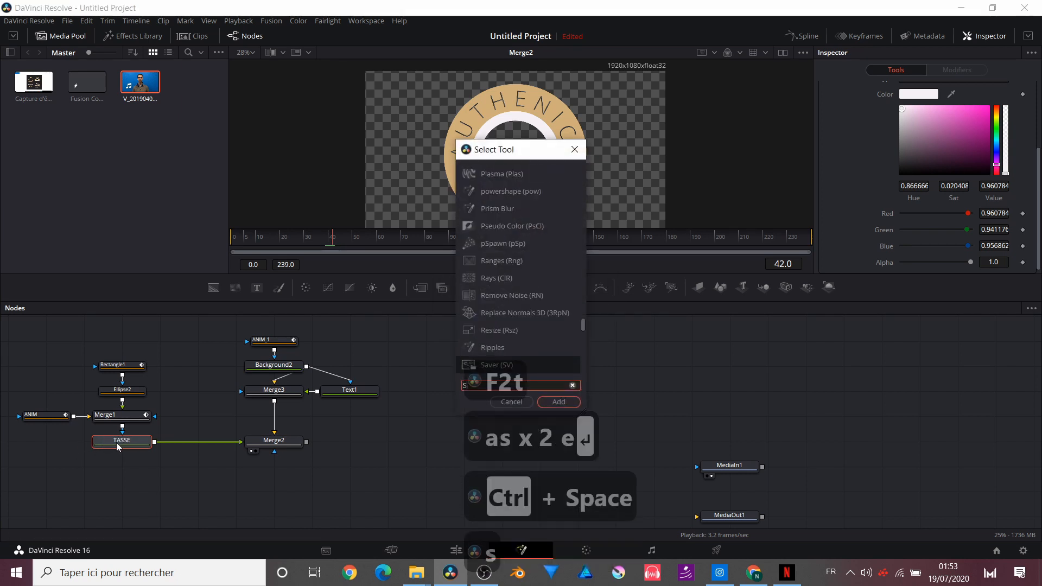
type("sha")
key("Down")
key("Return")
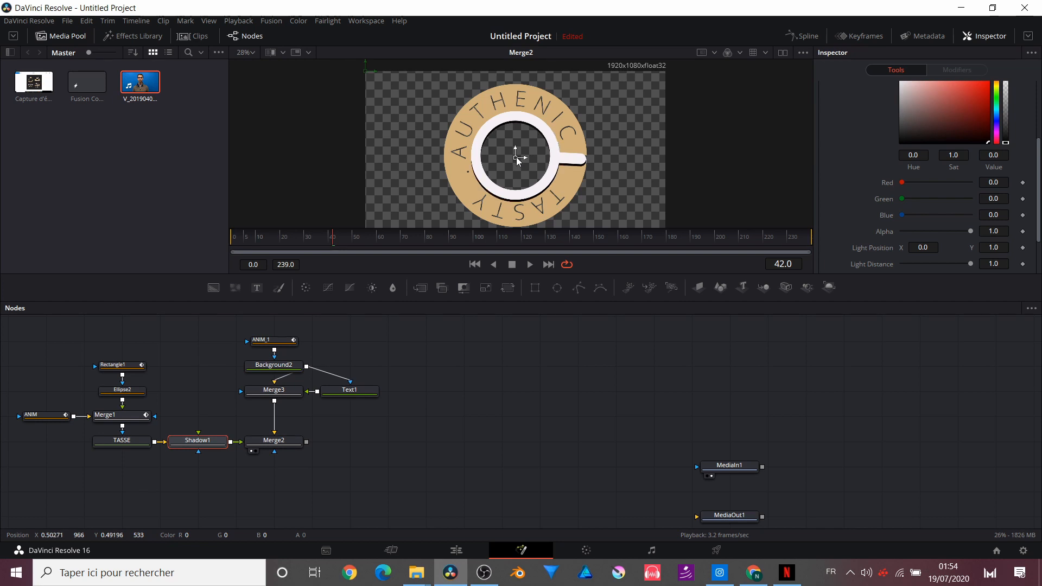
left_click(1004, 103)
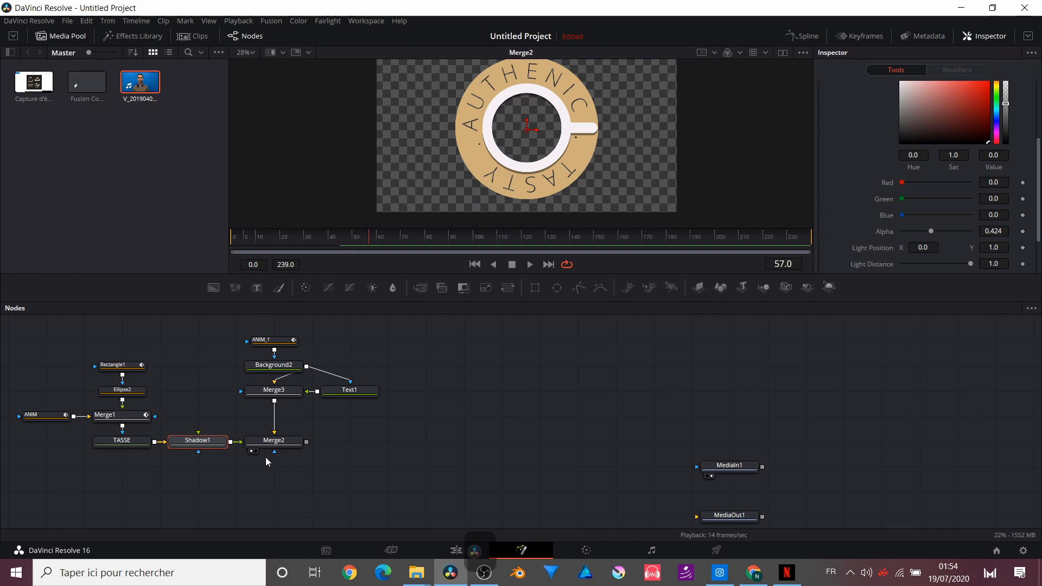
- Add a Transform node after Merge2, show it in the viewer, and reduce its size to 0.38
left_click(272, 442)
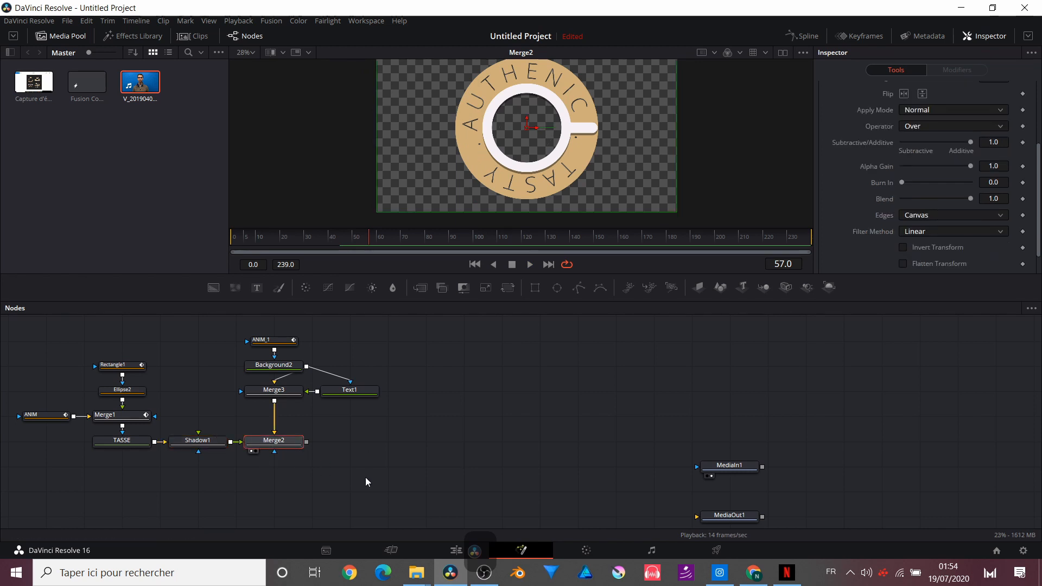
left_click(485, 288)
left_click_drag(344, 443, 532, 146)
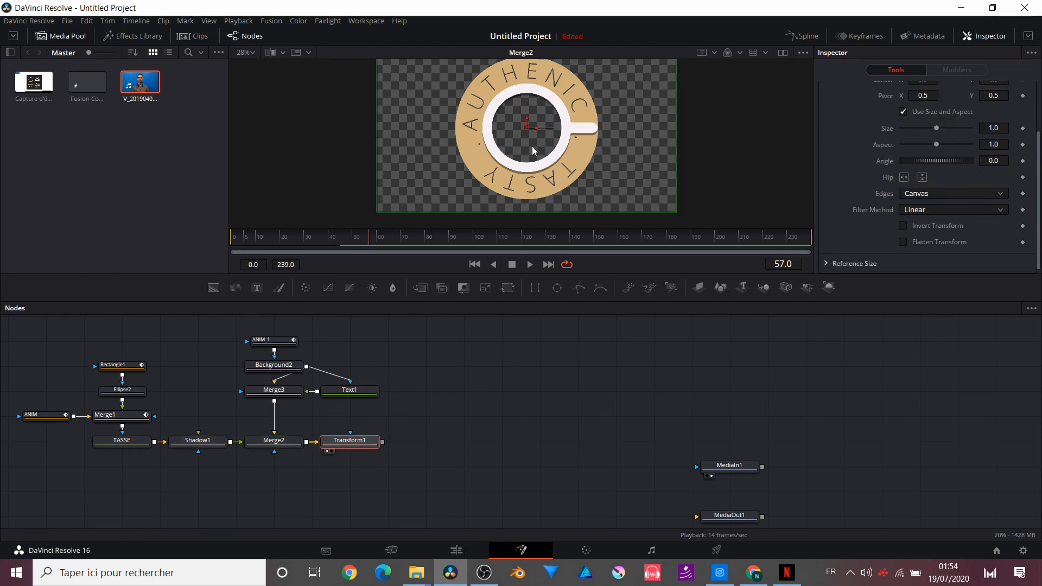
left_click_drag(936, 126, 920, 126)
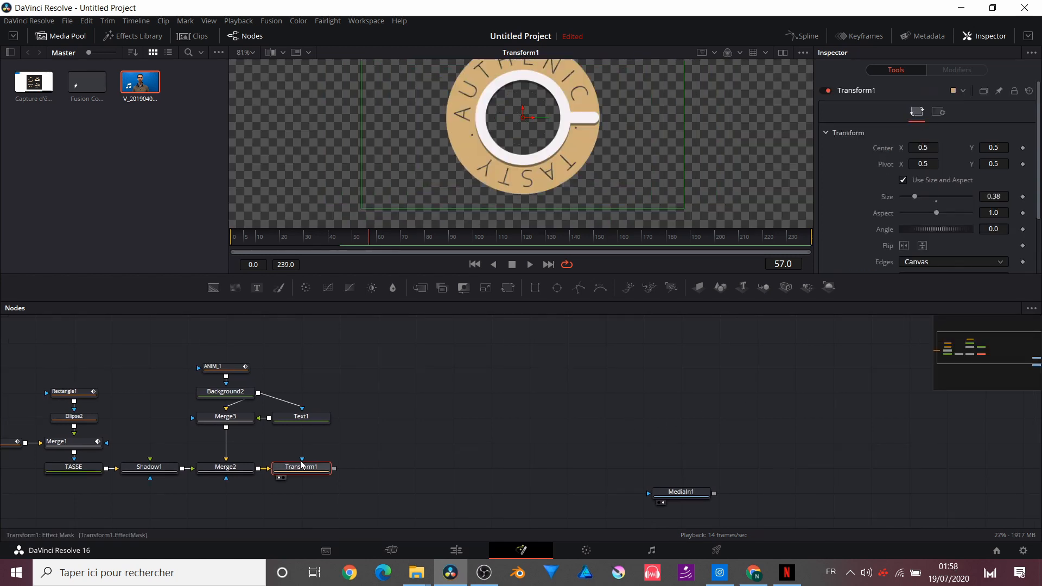
- Add a Shadow node after Transform1, view it, and offset the shadow to about X 0.503, Y 0.497
key("ctrl+space")
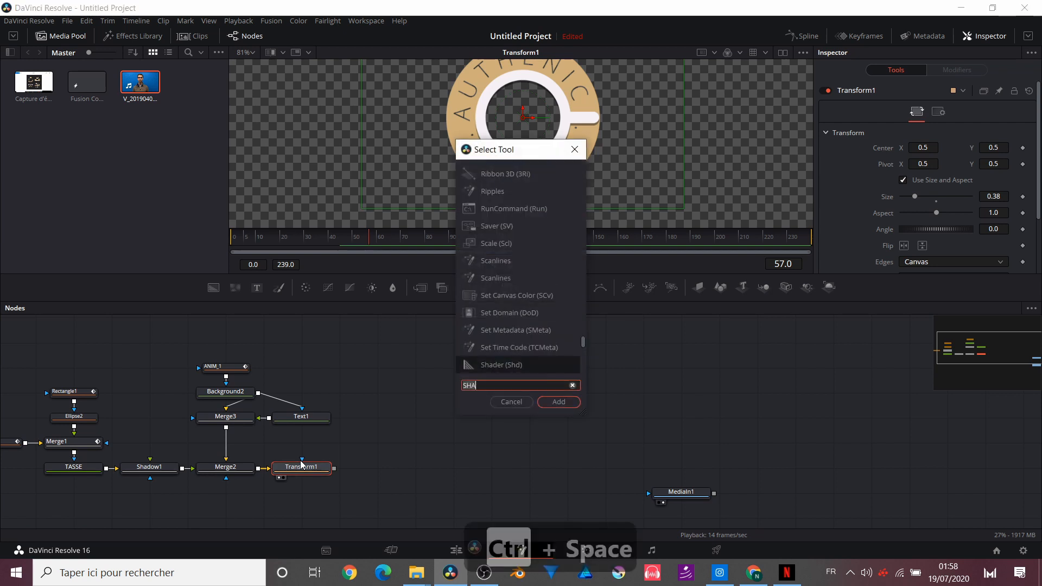
type("sg")
key("BackSpace")
type("had")
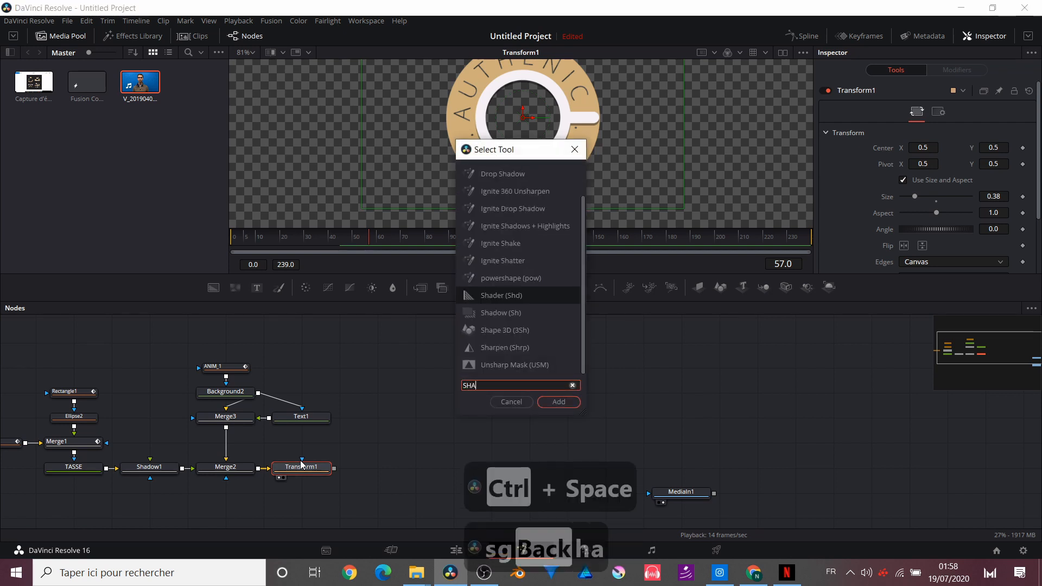
key("Down")
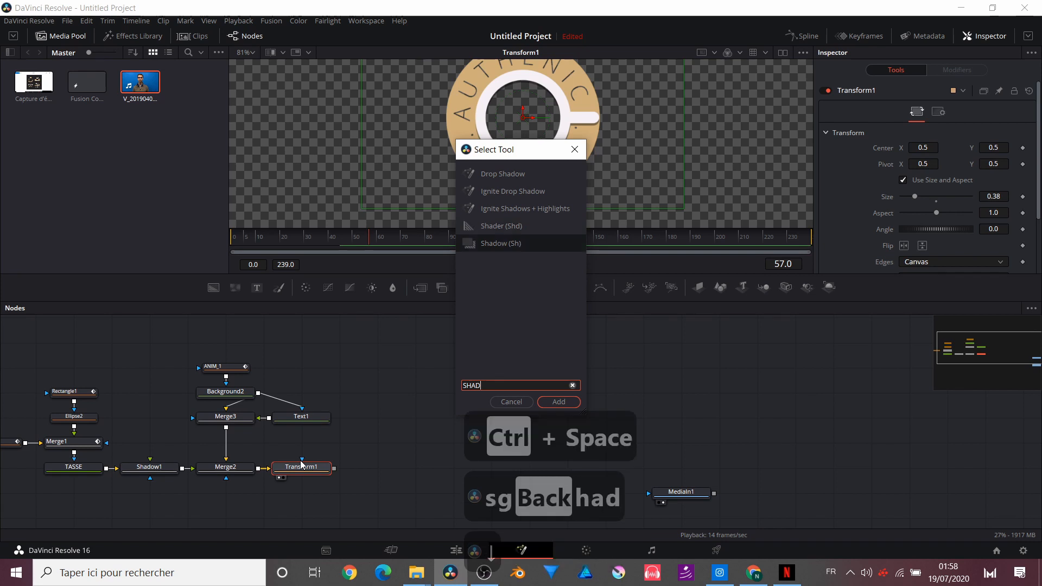
key("Return")
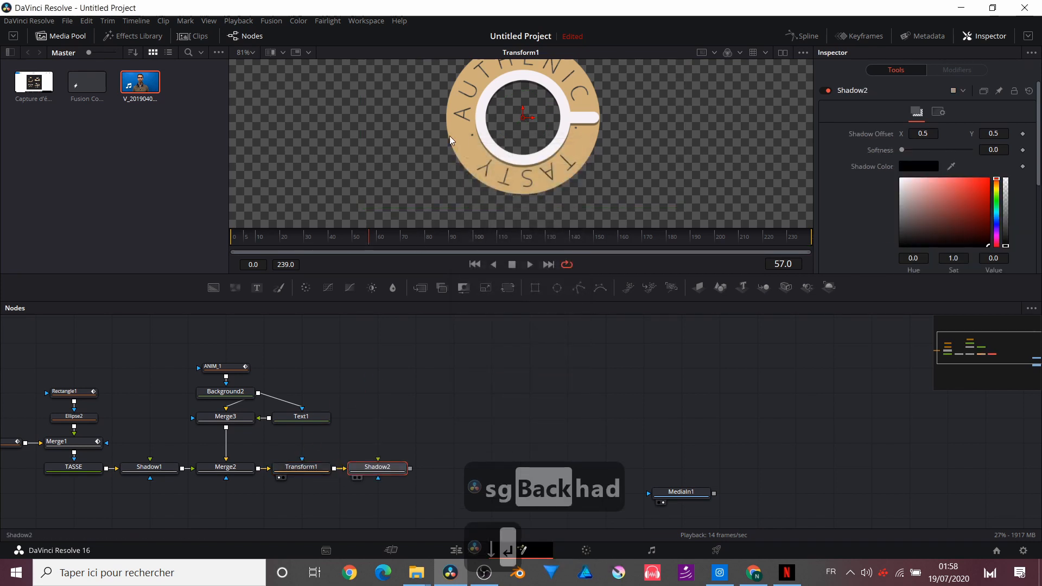
left_click(355, 477)
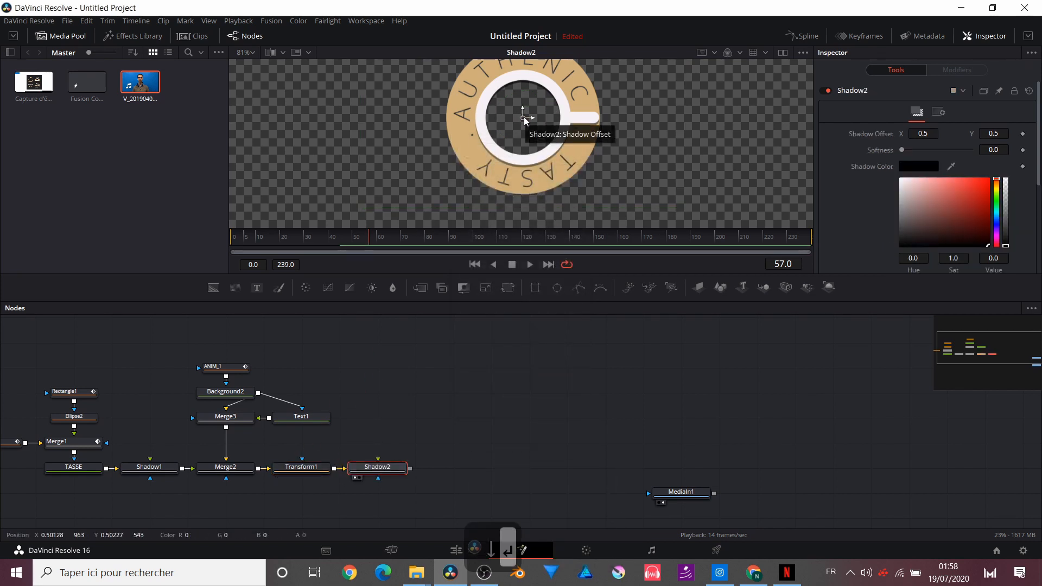
left_click_drag(524, 121, 528, 123)
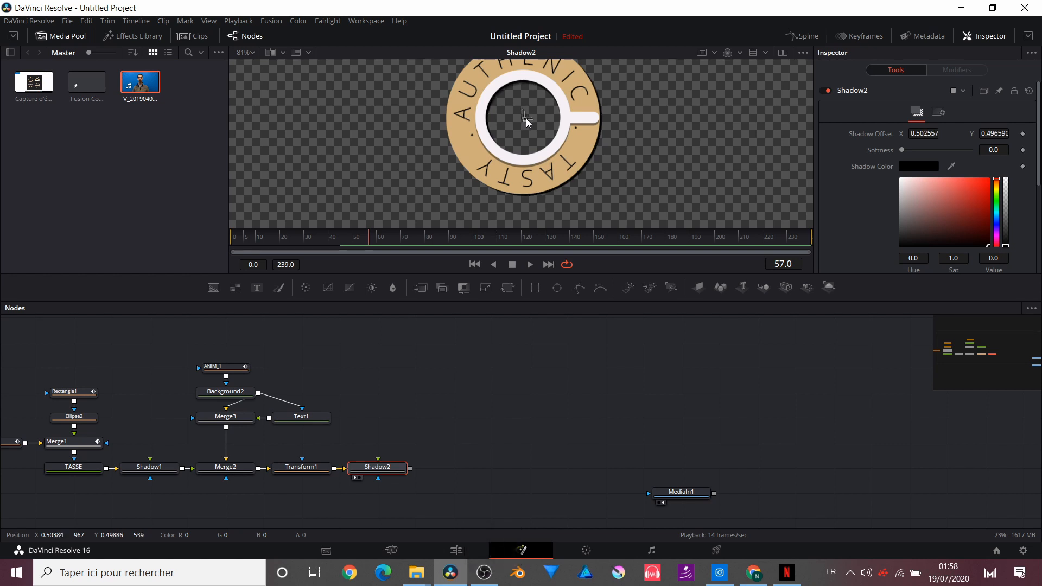
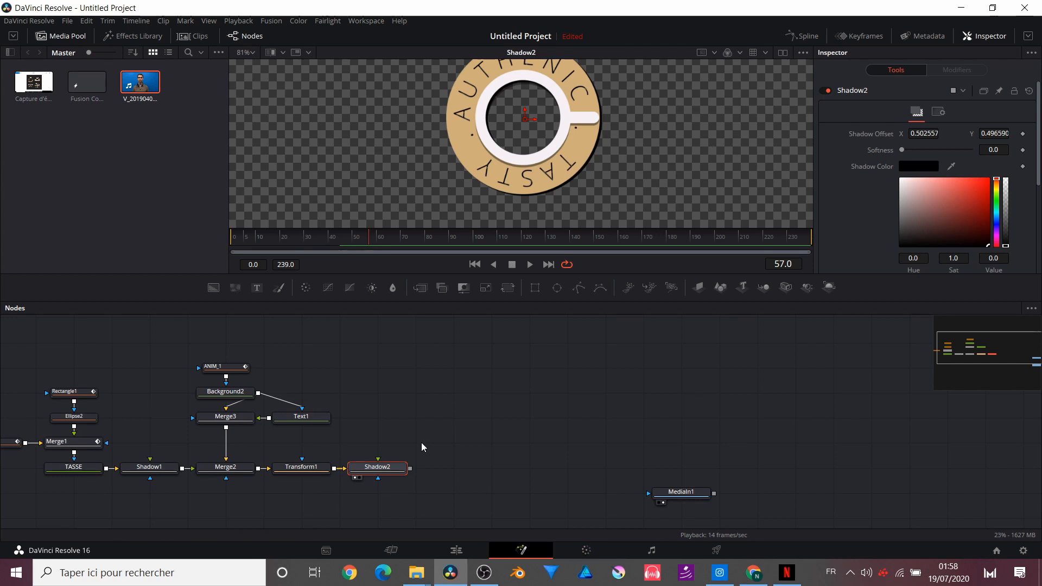
- Create a separate Background node above the existing tree, mask it with a Rectangle, and view it beside the MediaIn1 reference
scroll(401, 426, "right", 4)
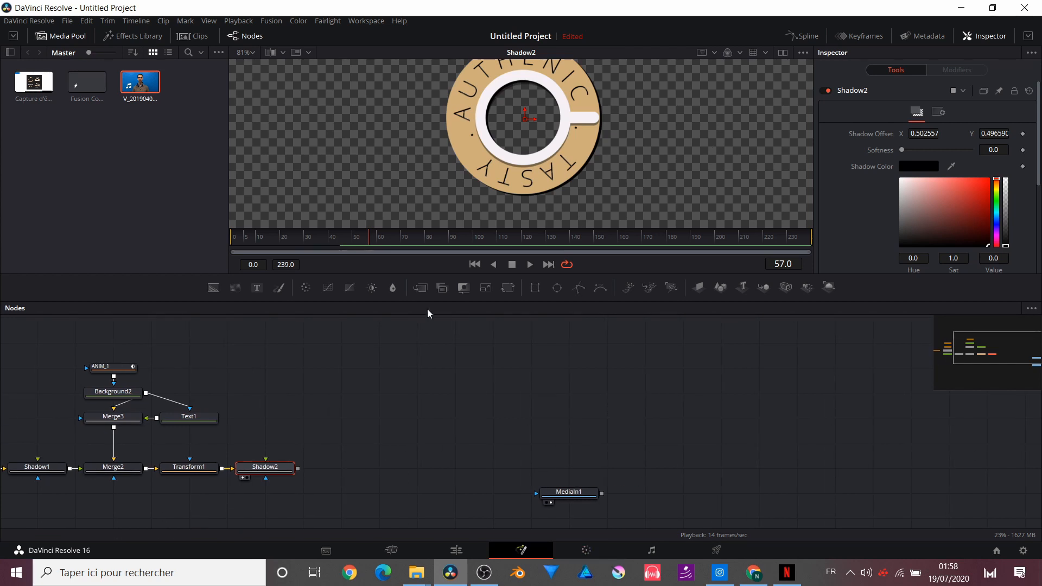
scroll(561, 185, "up", 1)
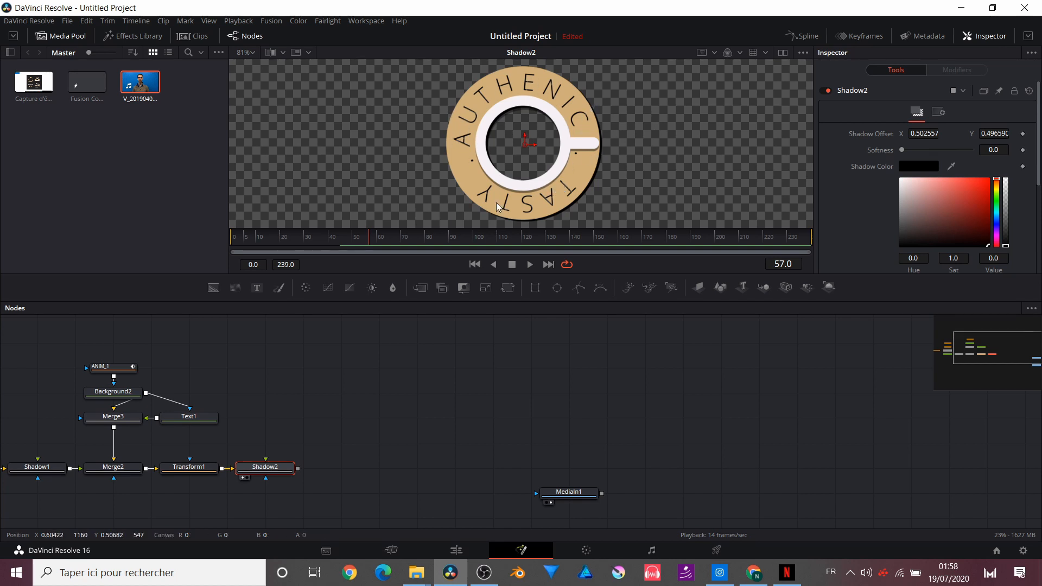
scroll(241, 438, "up", 3)
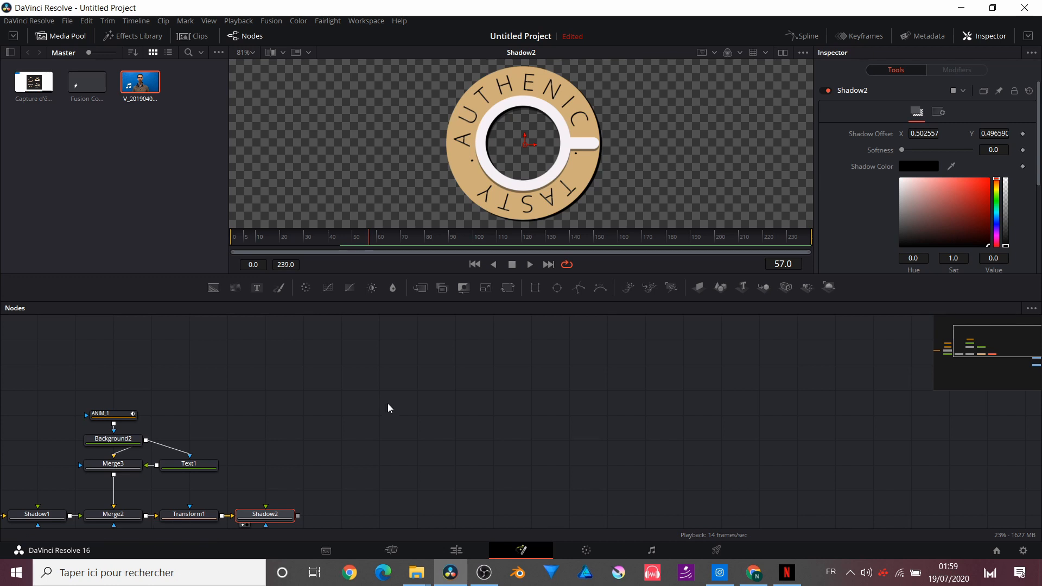
scroll(388, 403, "up", 1)
left_click_drag(214, 287, 255, 410)
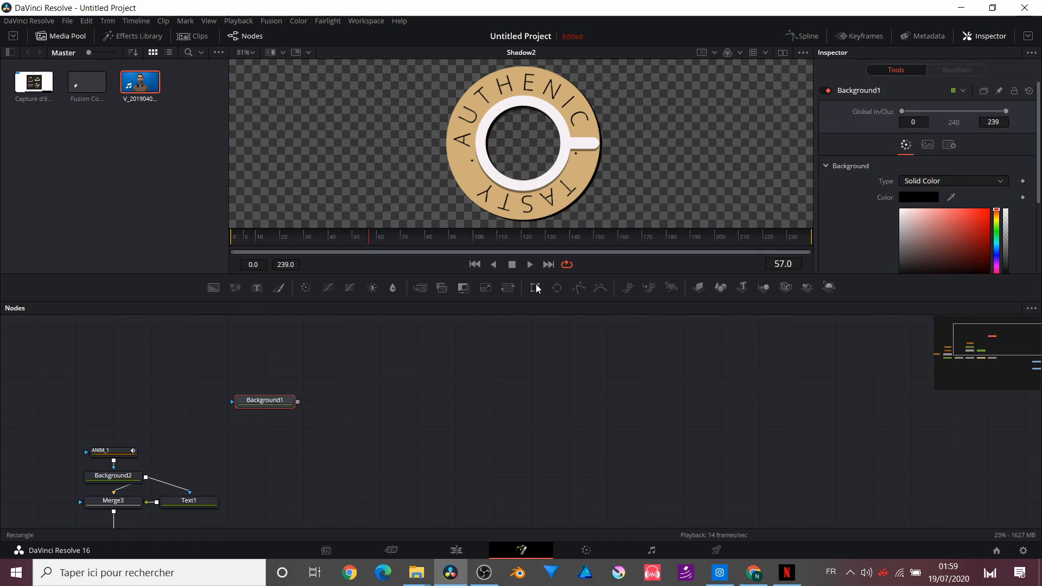
left_click_drag(537, 289, 274, 402)
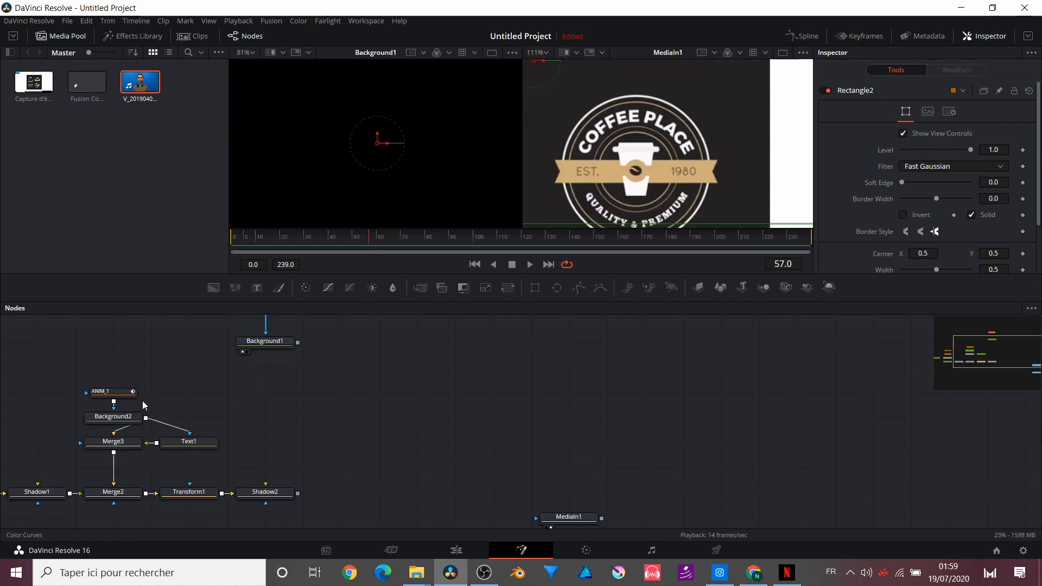
- Colour the new background with the tan sampled from the reference logo's banner, and return to a single viewer
left_click(288, 342)
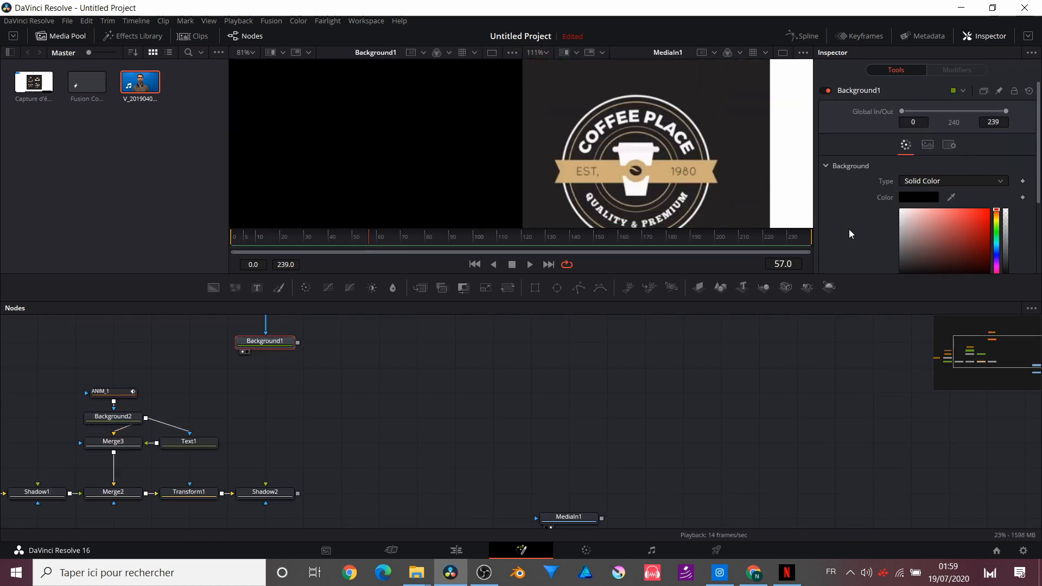
left_click_drag(949, 194, 700, 167)
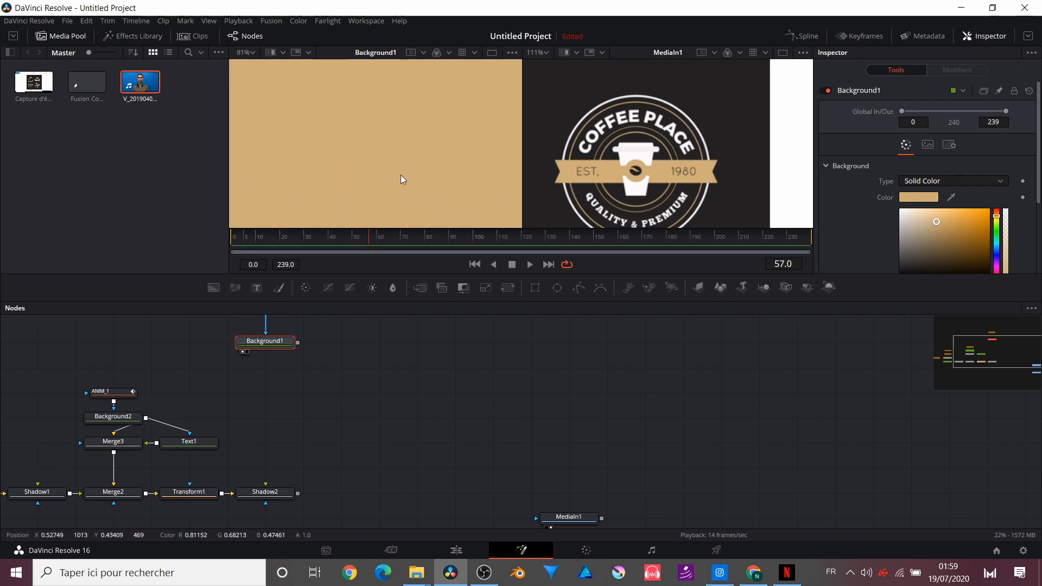
scroll(401, 175, "down", 5)
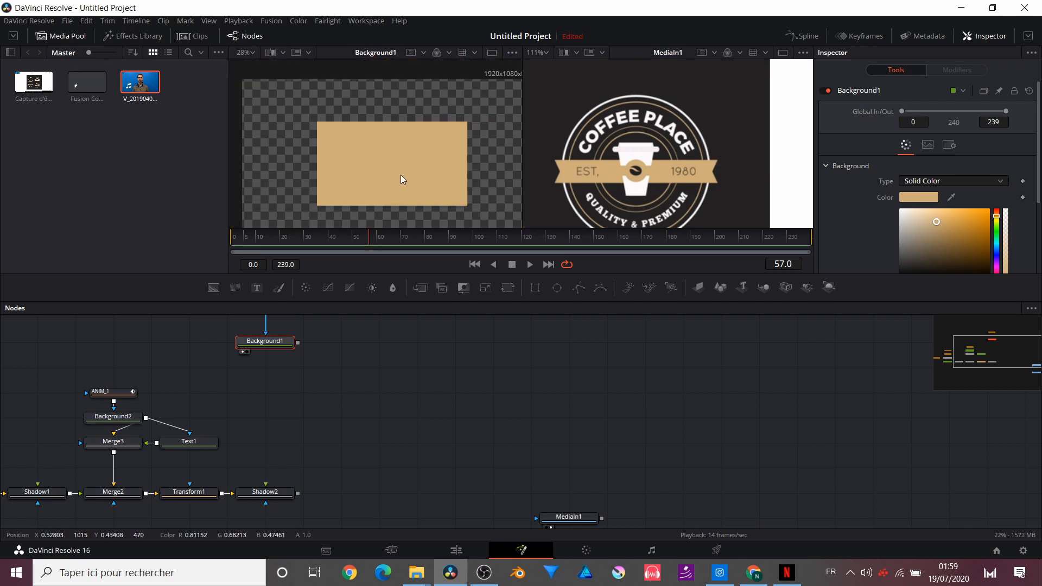
left_click(493, 52)
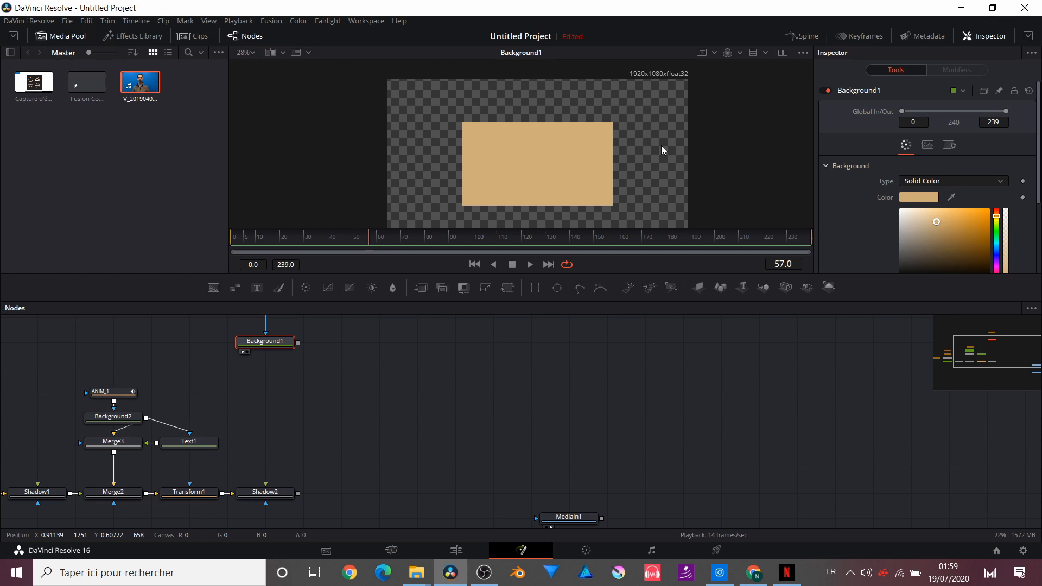
- Duplicate Rectangle2 into the mask chain above Background1 and set the copy's paint mode to Subtract
left_click(535, 288)
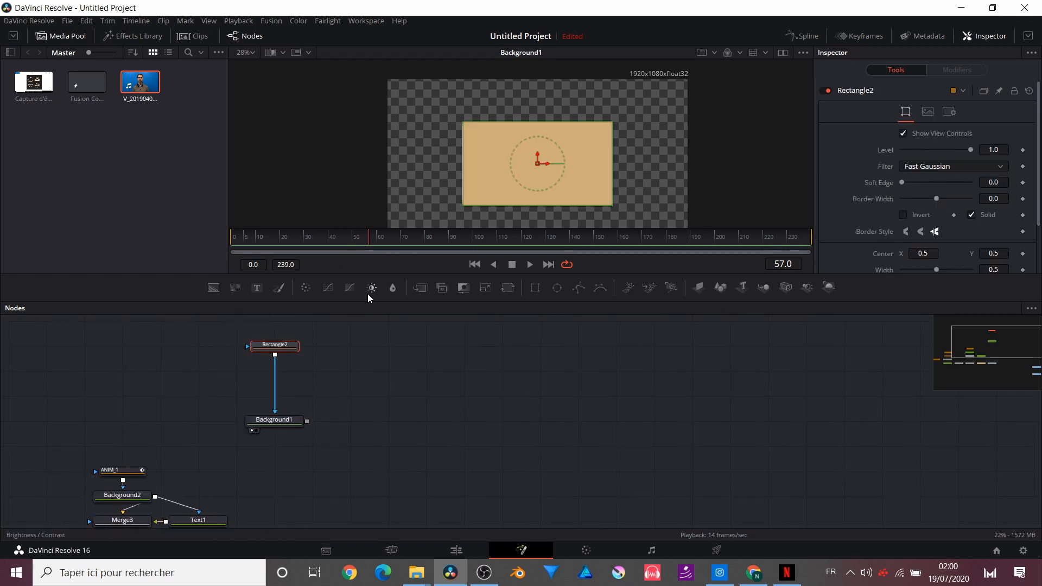
key("ctrl+c")
key("ctrl+v")
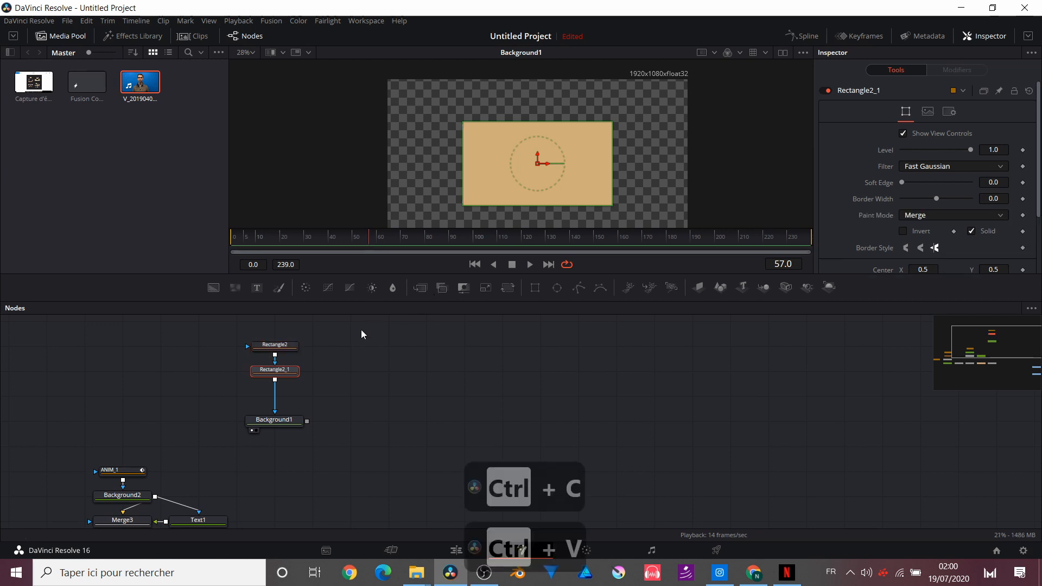
left_click_drag(267, 374, 267, 404)
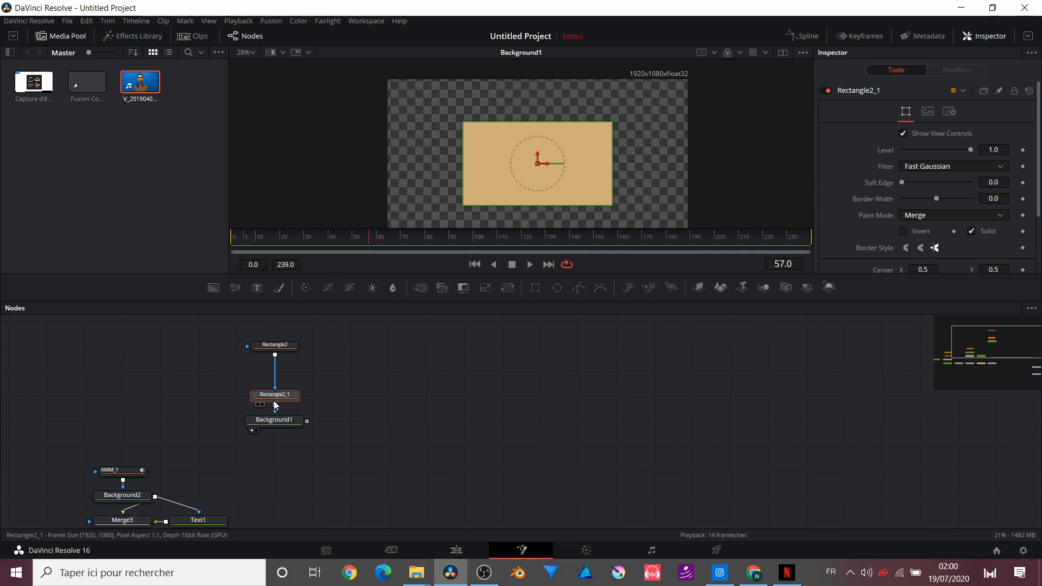
left_click(942, 217)
left_click(921, 252)
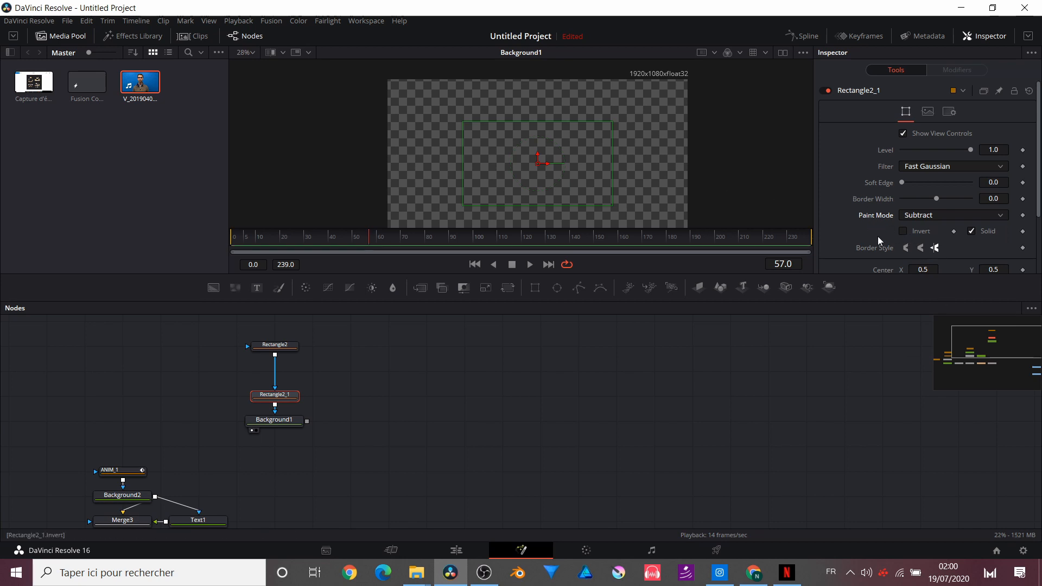
- Set the subtracting rectangle's center X to 0.25 and height to 1.0, and invert it
scroll(880, 241, "down", 3)
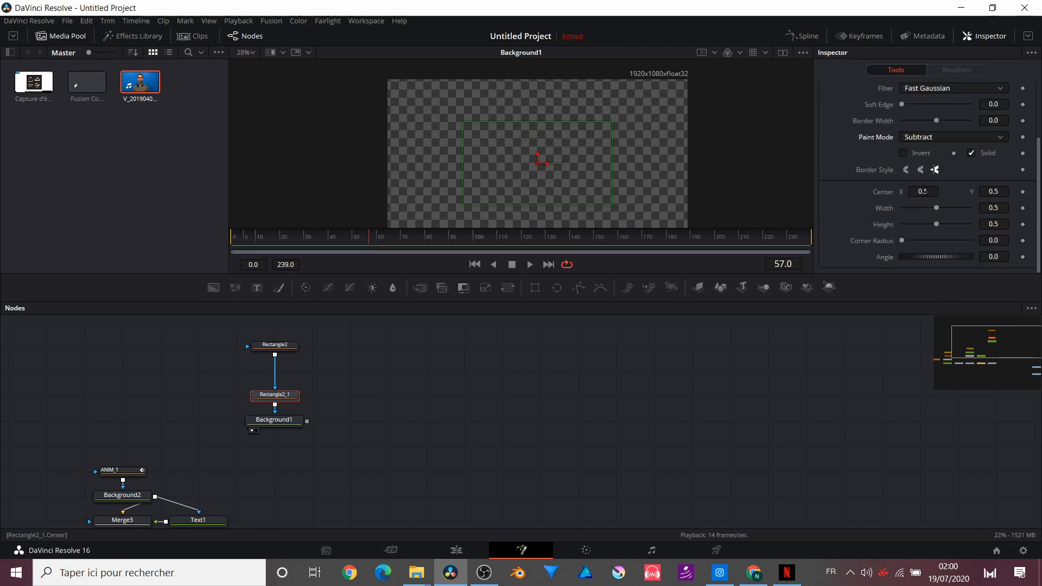
left_click(927, 191)
key("Left")
type("2")
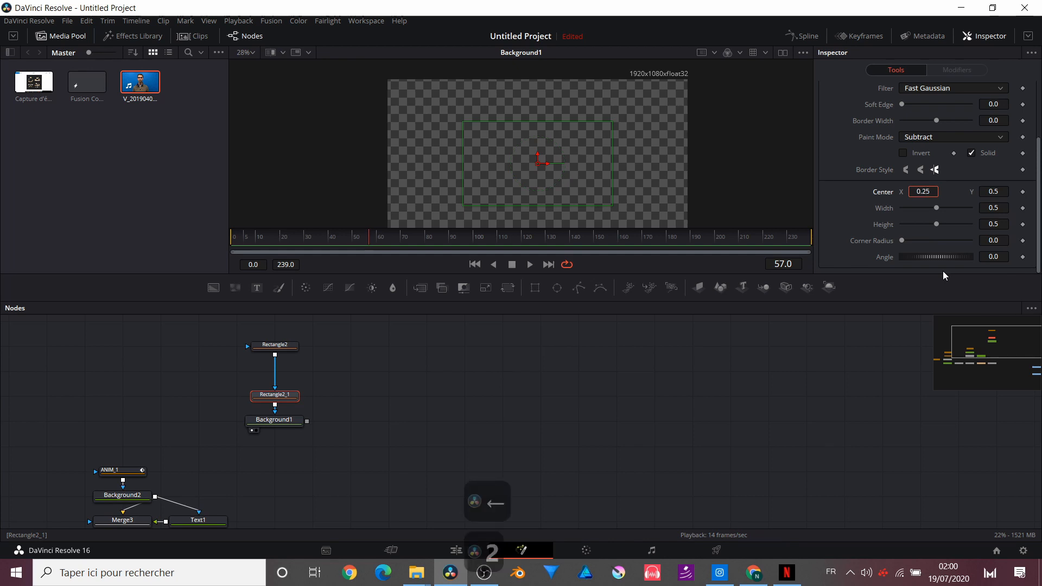
key("Return")
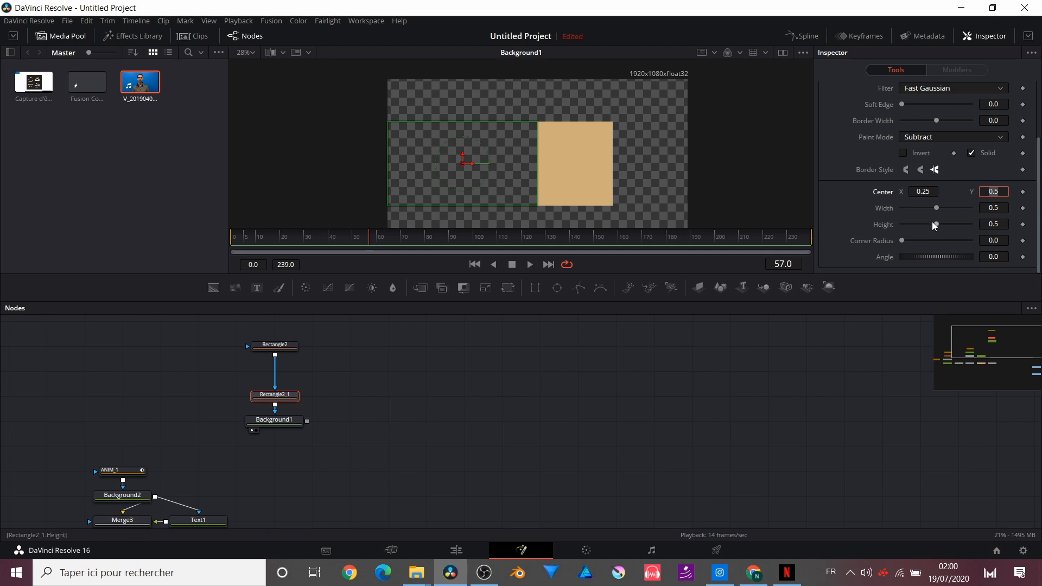
left_click_drag(934, 225, 981, 231)
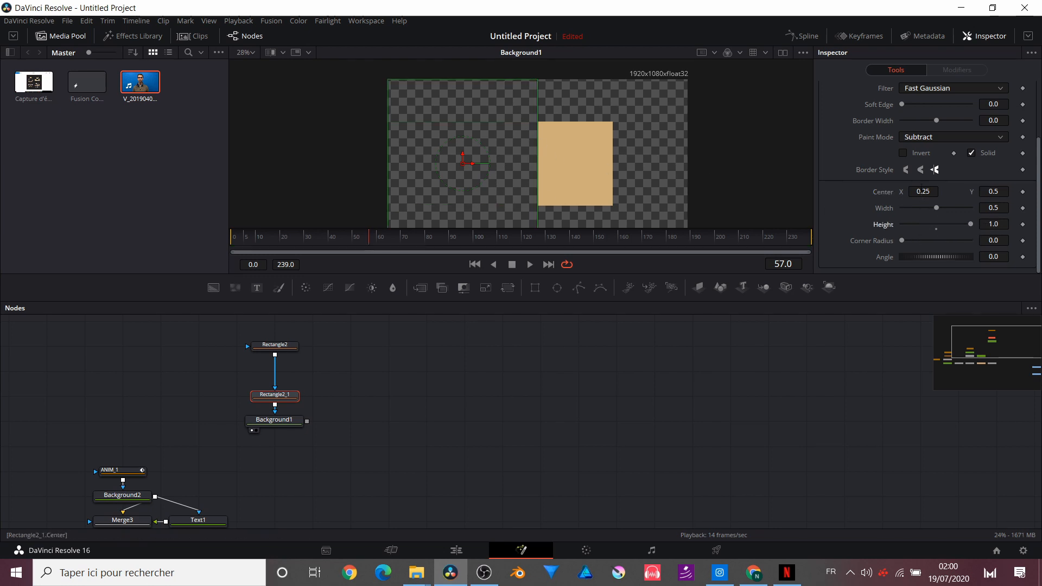
left_click(903, 152)
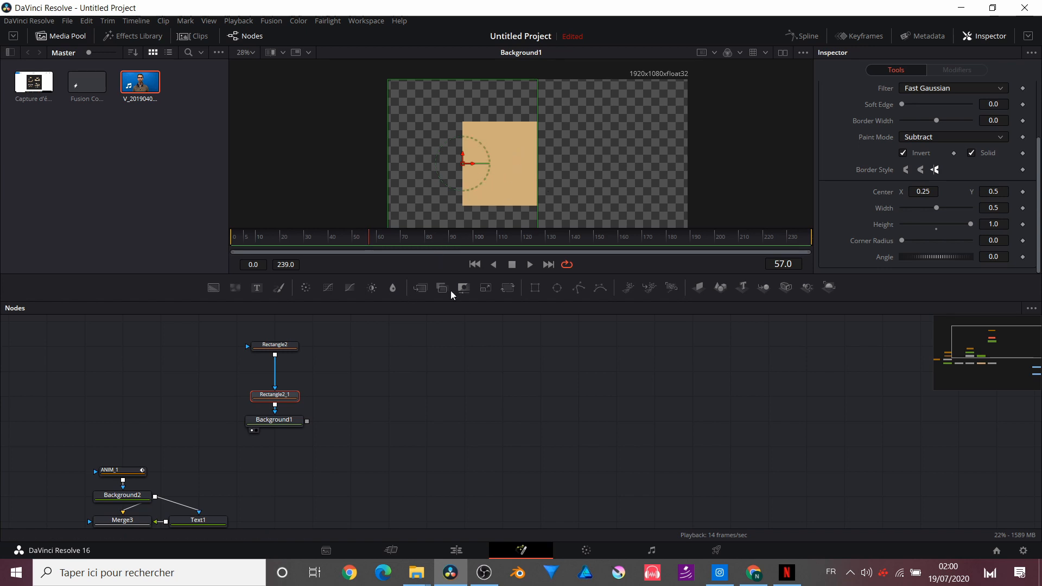
scroll(283, 355, "up", 2)
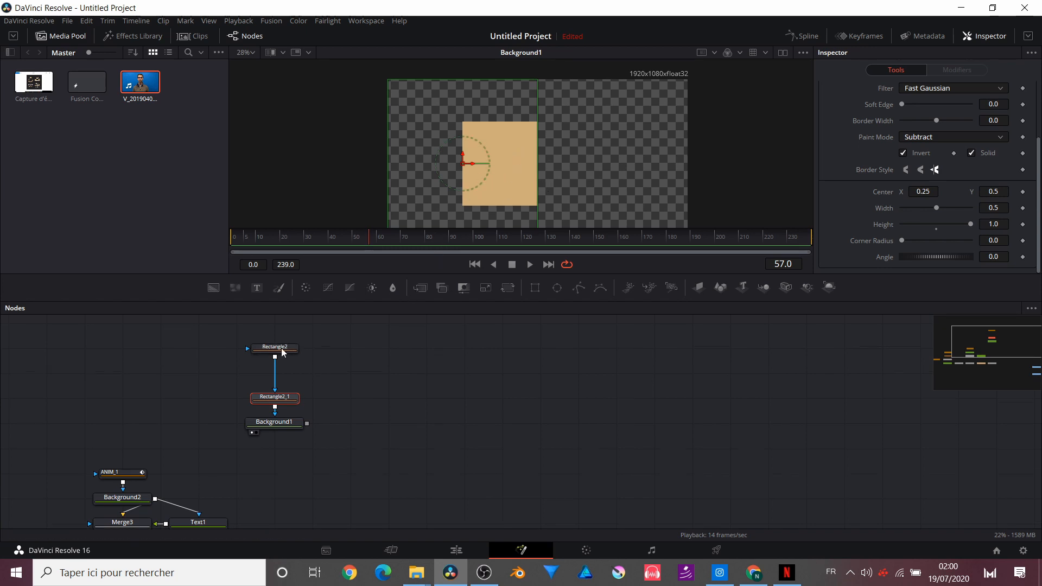
- Reshape the Rectangle2 mask into a long, thin banner strip about 0.79 wide and 0.16 high
left_click(279, 356)
scroll(279, 356, "up", 2)
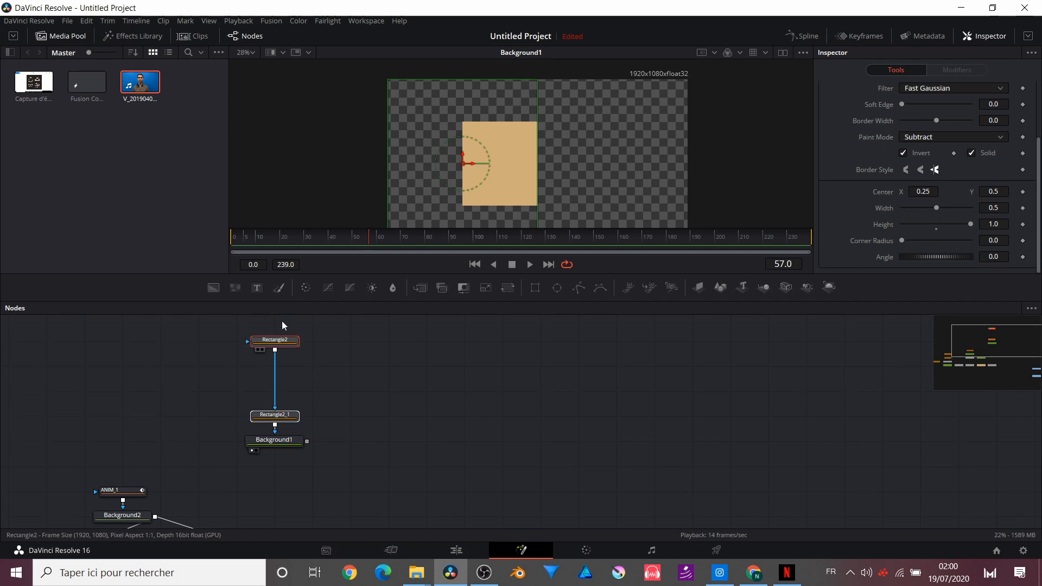
left_click_drag(494, 122, 419, 167)
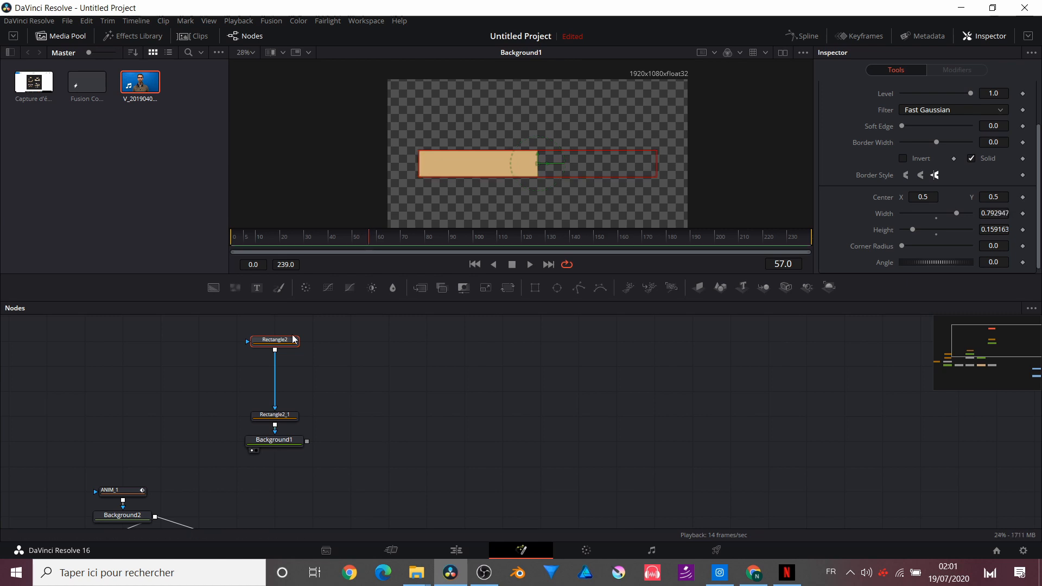
- Insert a new Rectangle mask directly after Rectangle2 and set its angle to 45
left_click(537, 287)
scroll(937, 246, "down", 1)
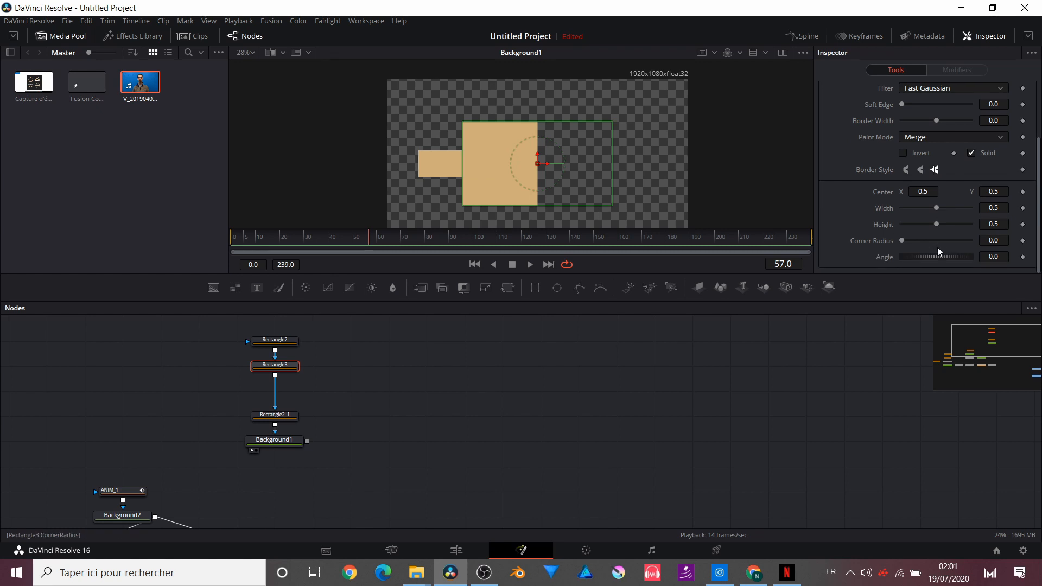
double_click(1001, 256)
type("45")
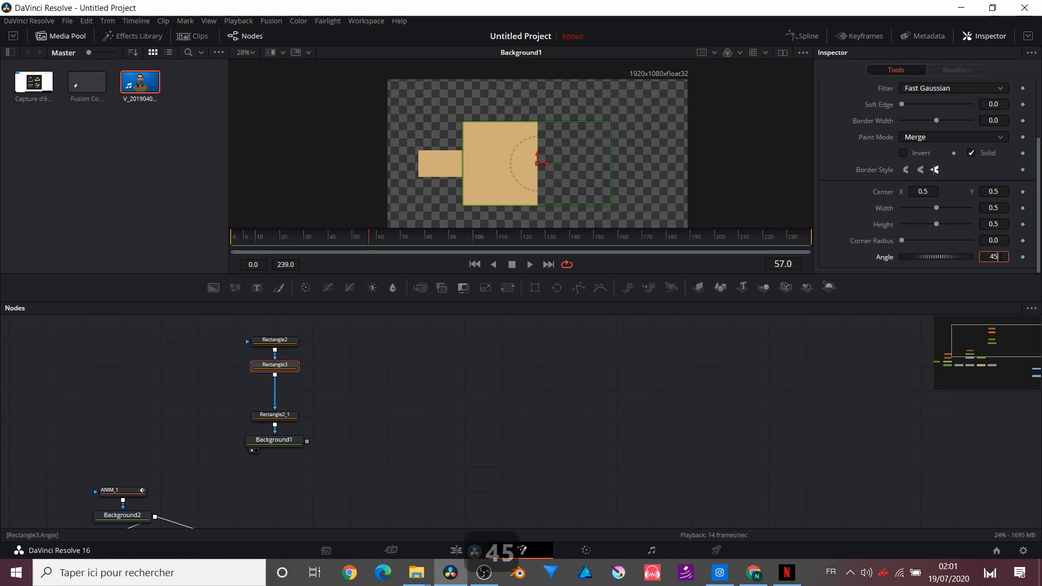
key("Return")
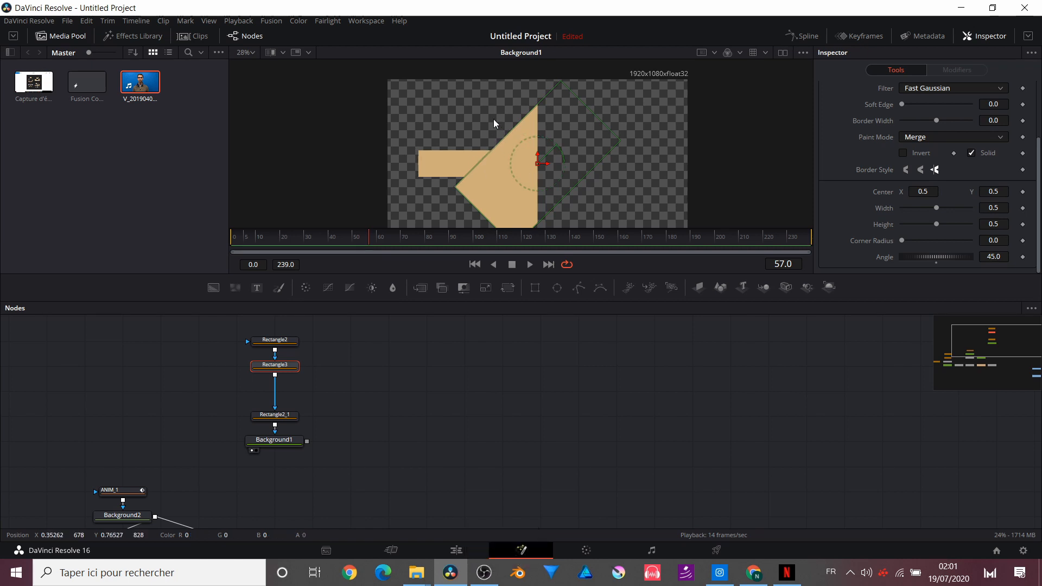
- Show the viewer guides and resize the rotated rectangle into a diamond aligned with them, about 0.38 wide and 0.68 high
key("ctrl+g")
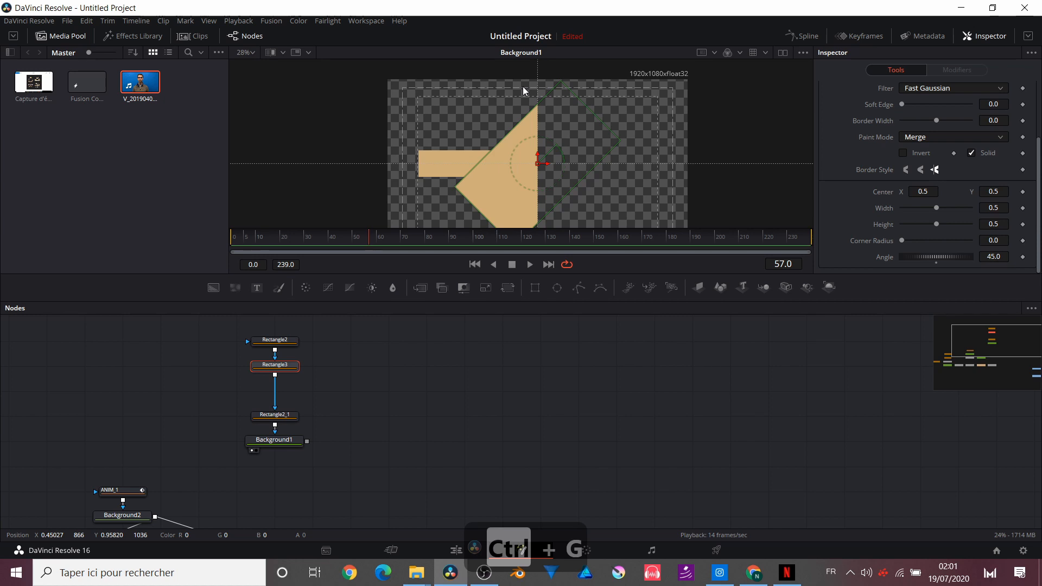
scroll(485, 132, "up", 2)
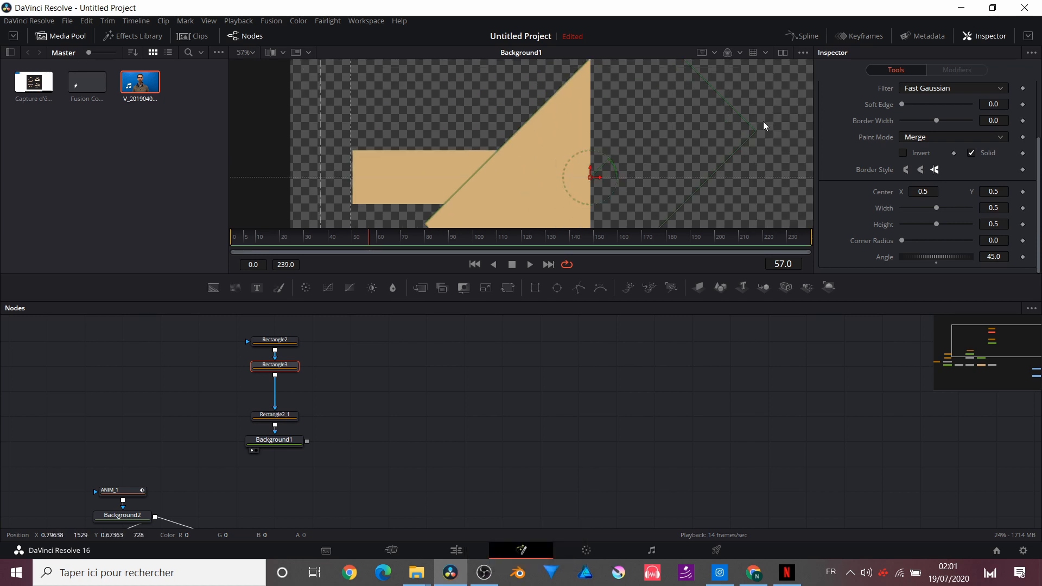
left_click_drag(756, 132, 752, 177)
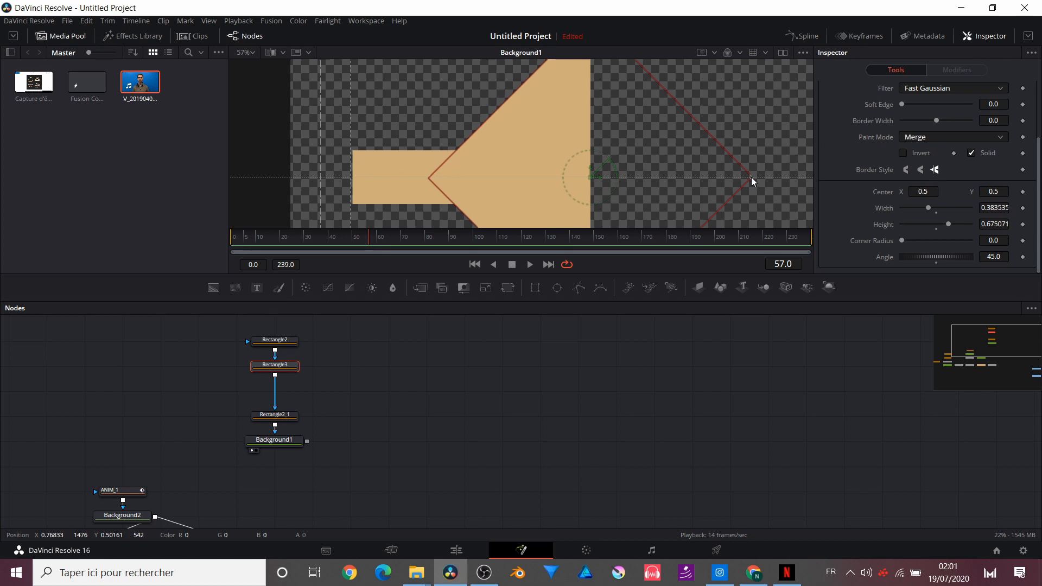
scroll(707, 186, "up", 4)
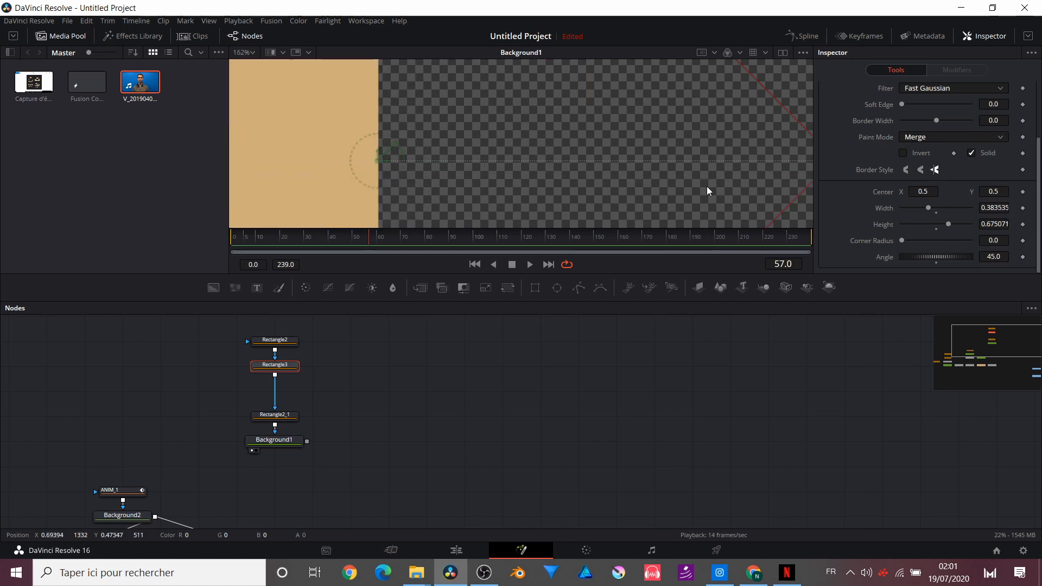
scroll(707, 187, "right", 5)
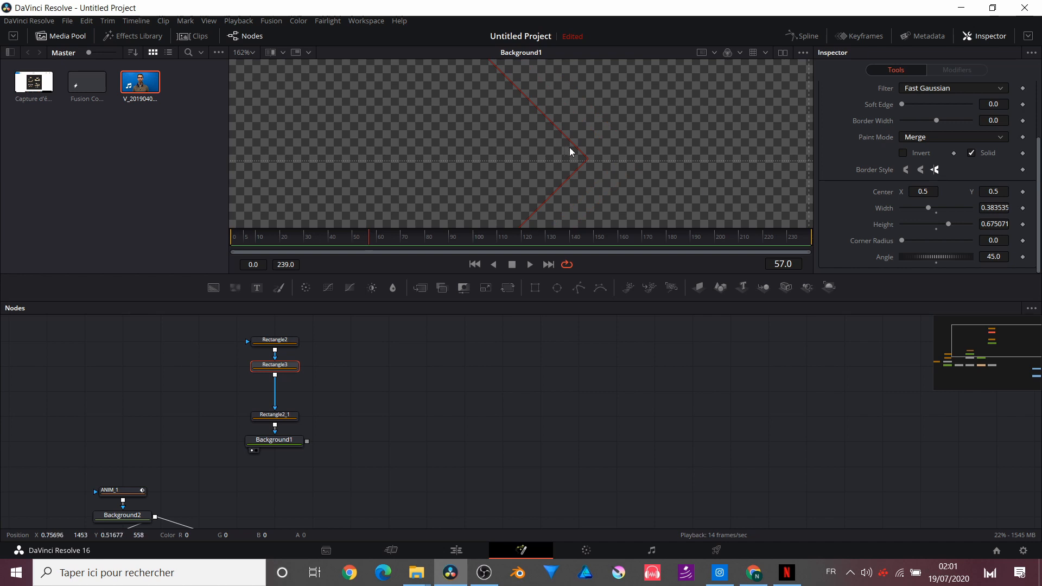
left_click_drag(587, 158, 588, 161)
scroll(650, 85, "down", 4)
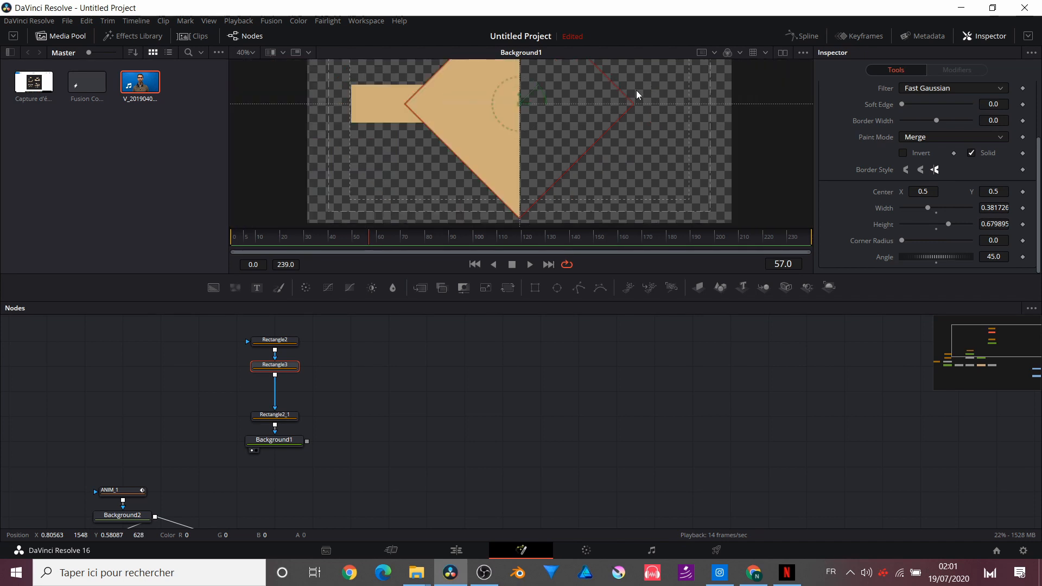
- Set the diamond mask's paint mode to Subtract and shift it horizontally to about center X 0.285 so it hides the banner half
left_click(943, 136)
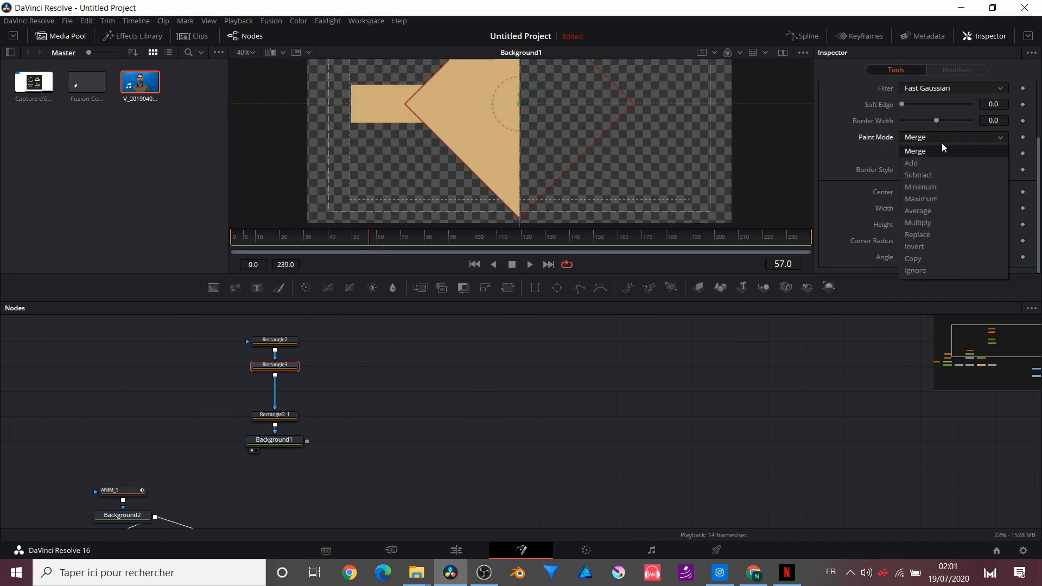
left_click(939, 175)
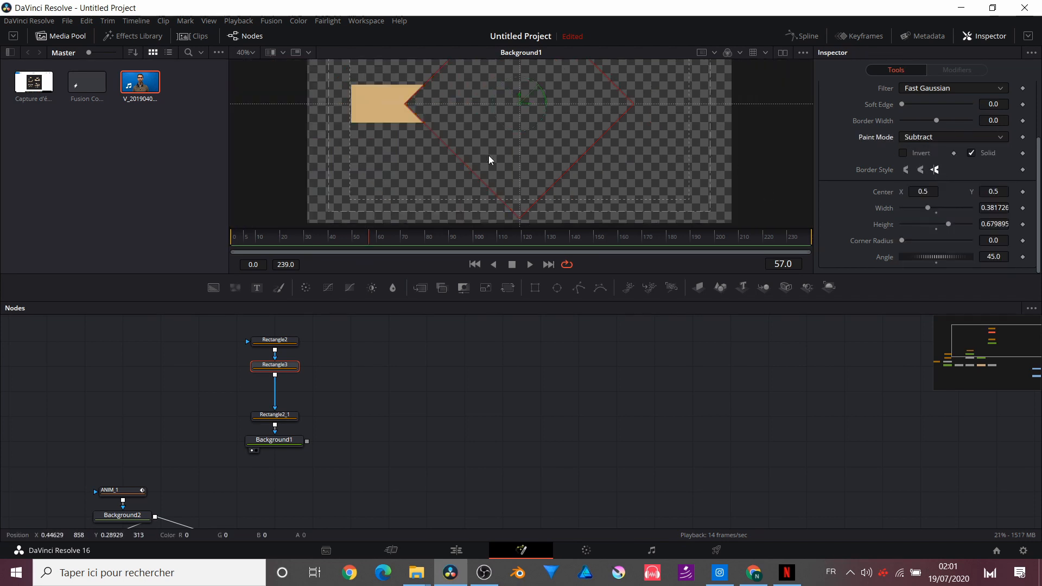
scroll(489, 152, "down", 1)
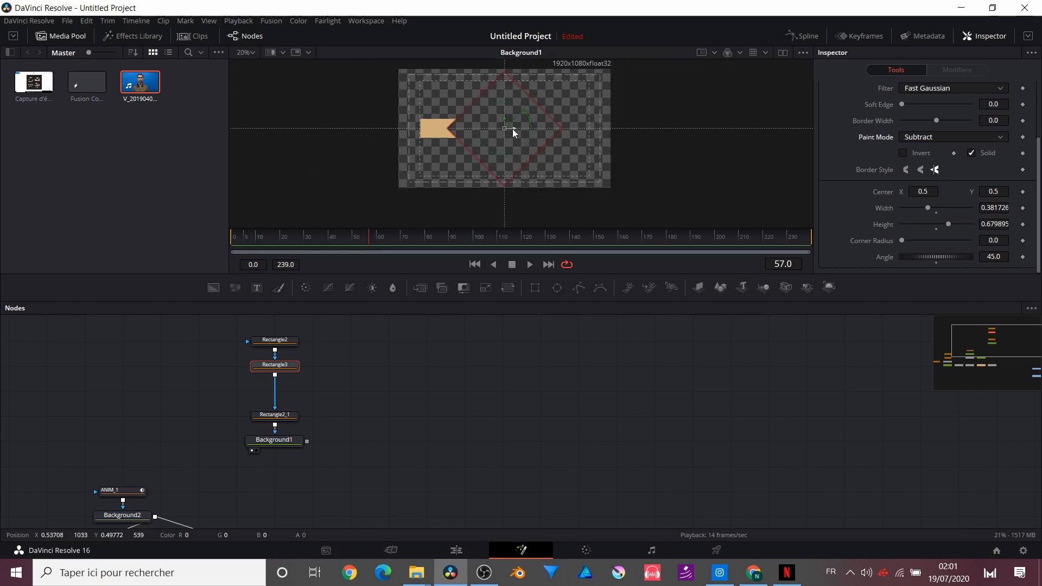
left_click_drag(513, 130, 467, 132)
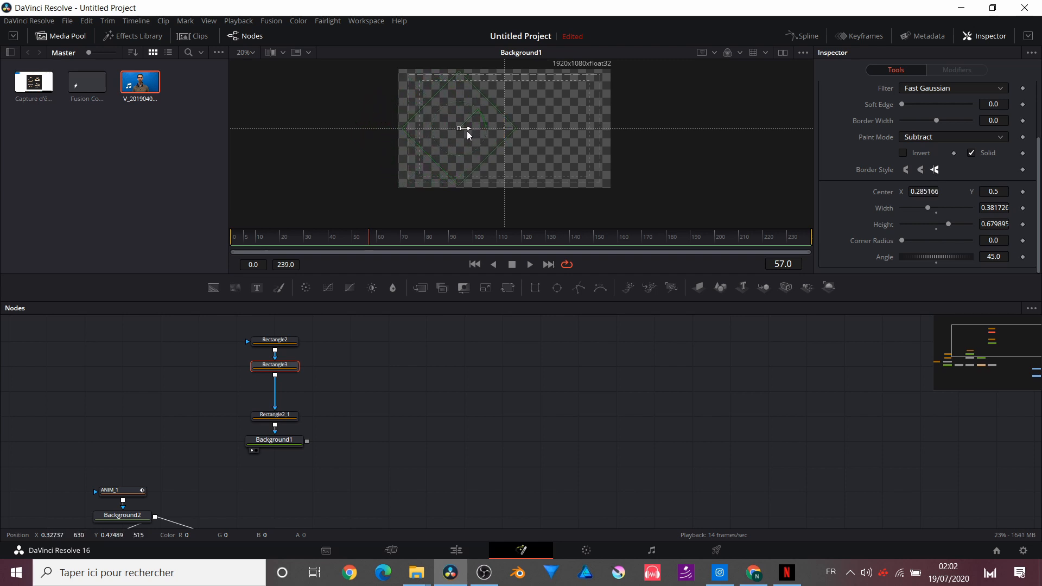
- Display Shadow2 beside Background1 and play the logo animation to examine the timing of the slogan ring
left_click(273, 240)
left_click_drag(273, 240, 305, 241)
left_click(277, 238)
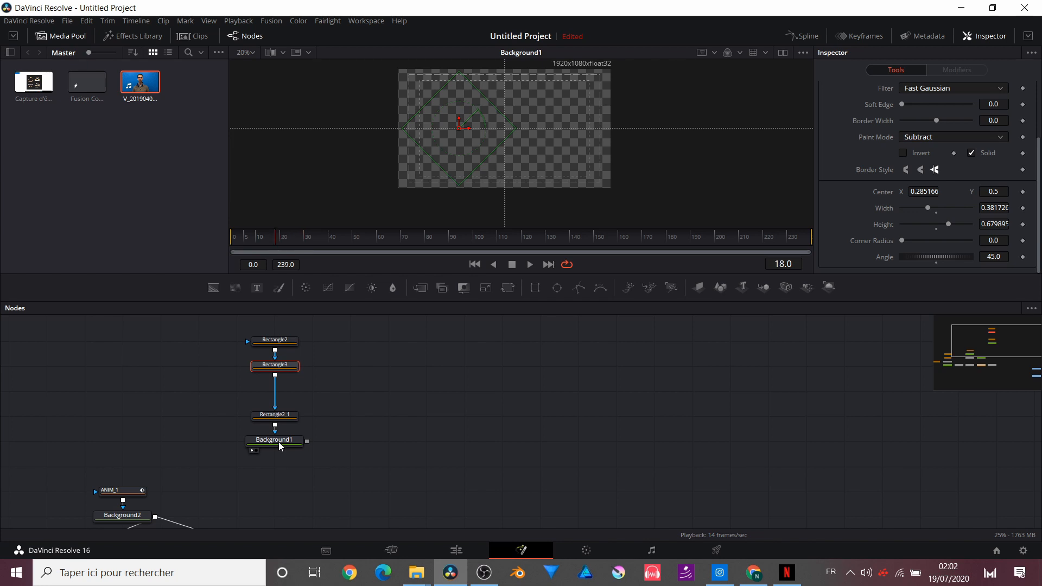
left_click(783, 53)
scroll(563, 324, "down", 4)
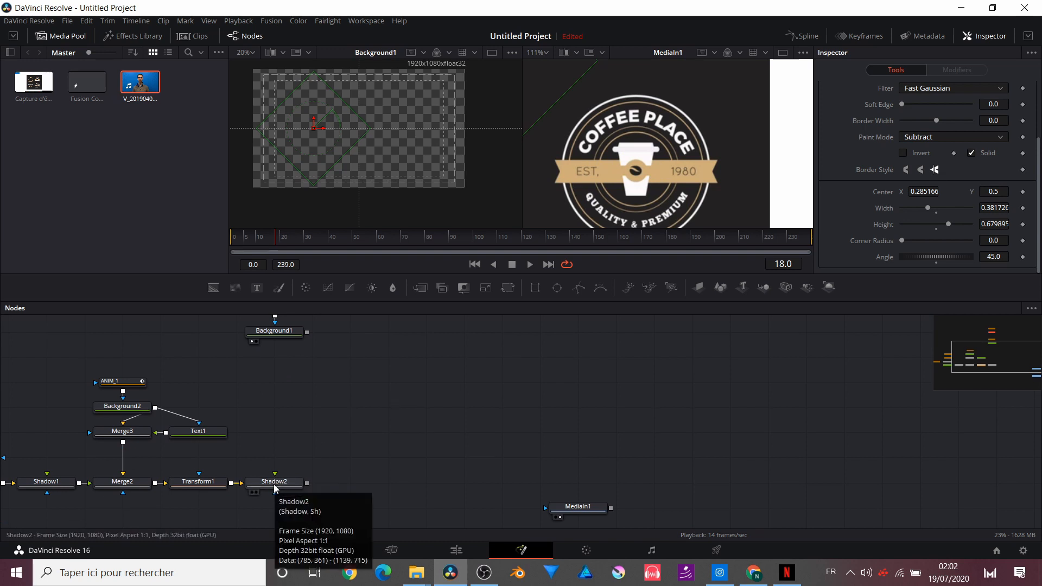
left_click_drag(276, 480, 576, 165)
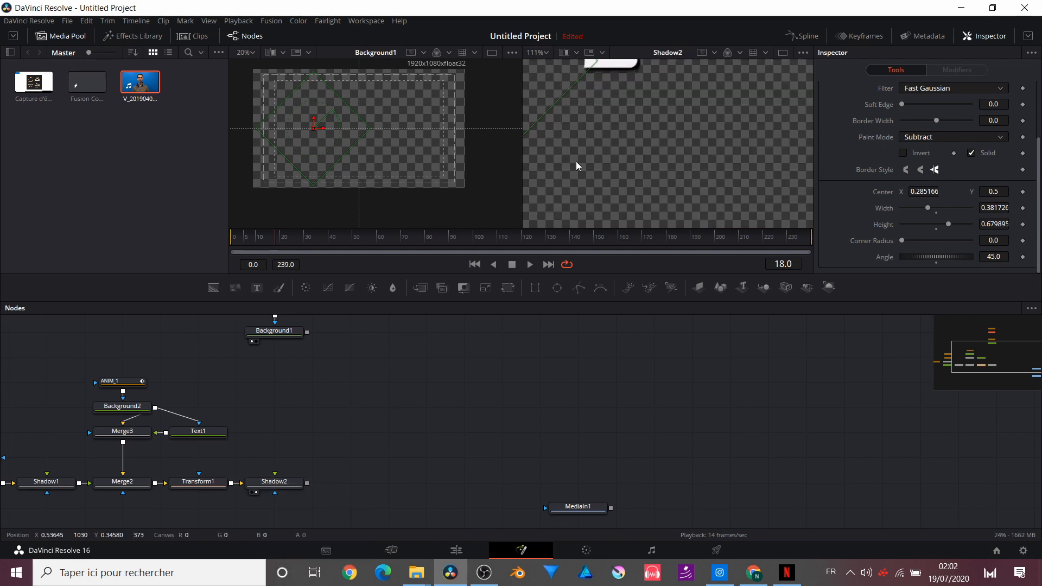
scroll(577, 166, "down", 5)
key("space")
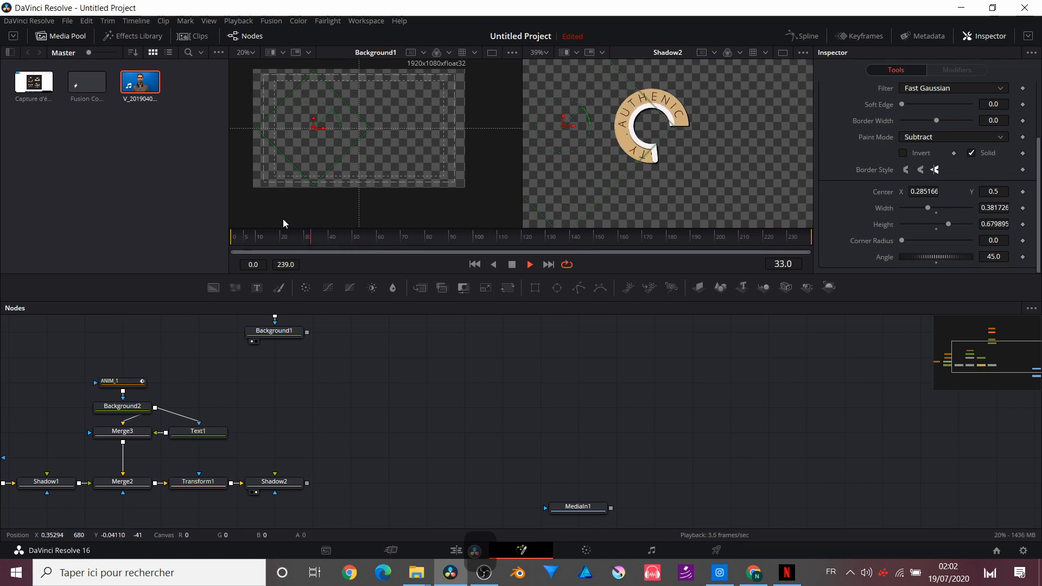
key("space")
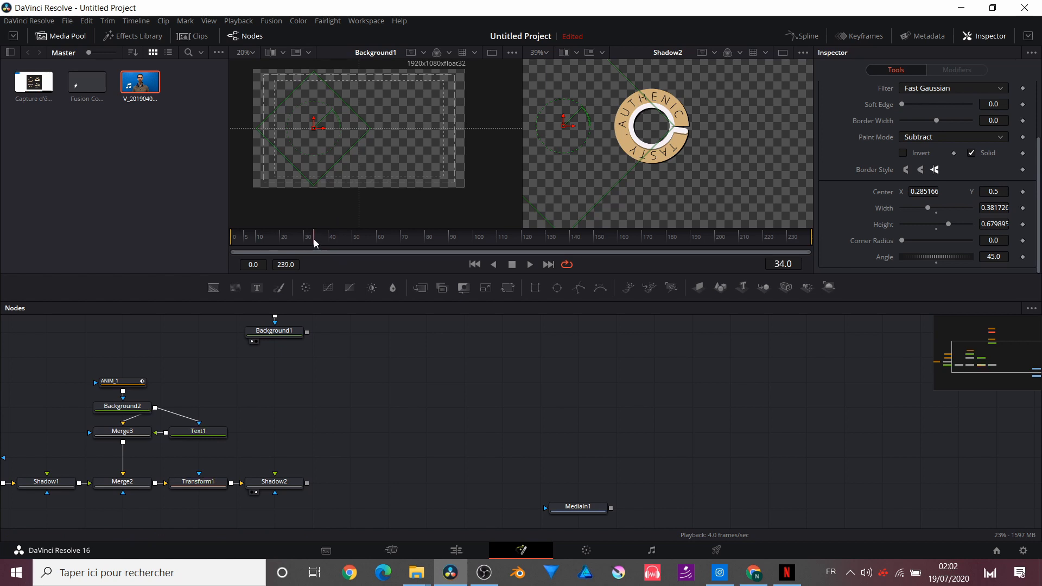
- Go to frame 35 and add a keyframe on the Rectangle3 mask's center
left_click_drag(314, 243, 320, 243)
left_click(783, 264)
key("BackSpace")
type("5")
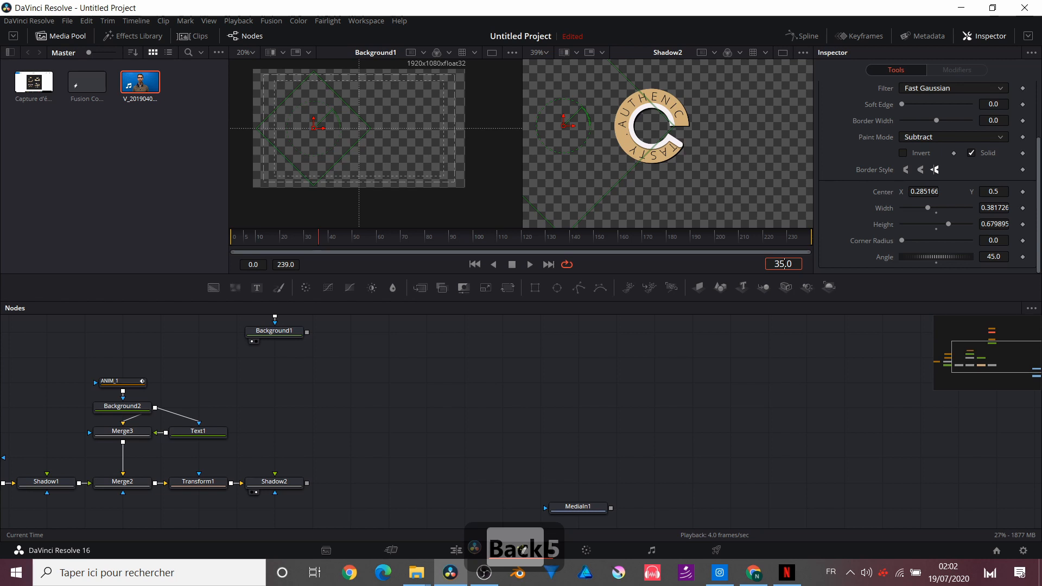
key("Return")
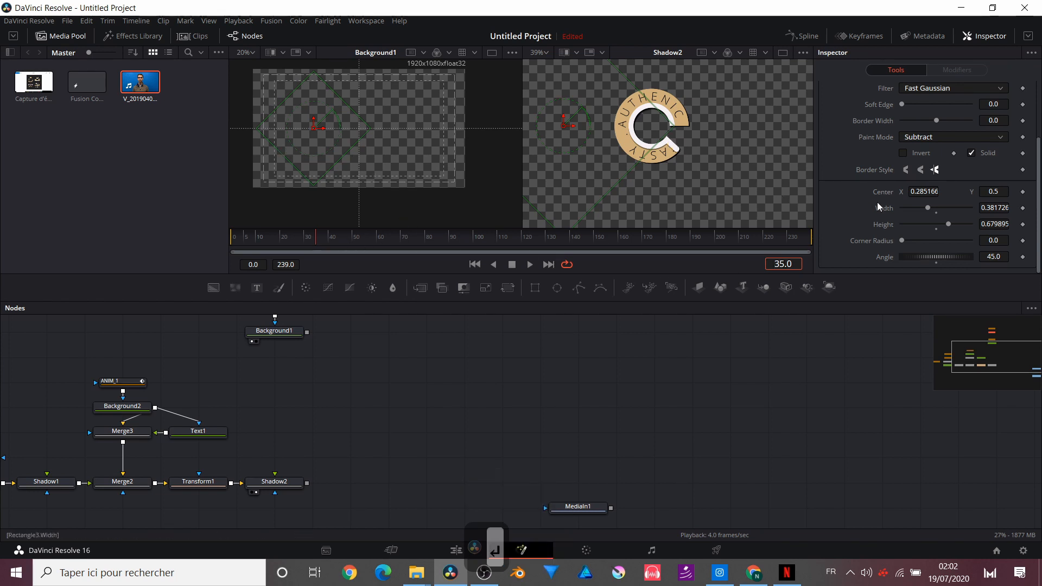
left_click(1023, 192)
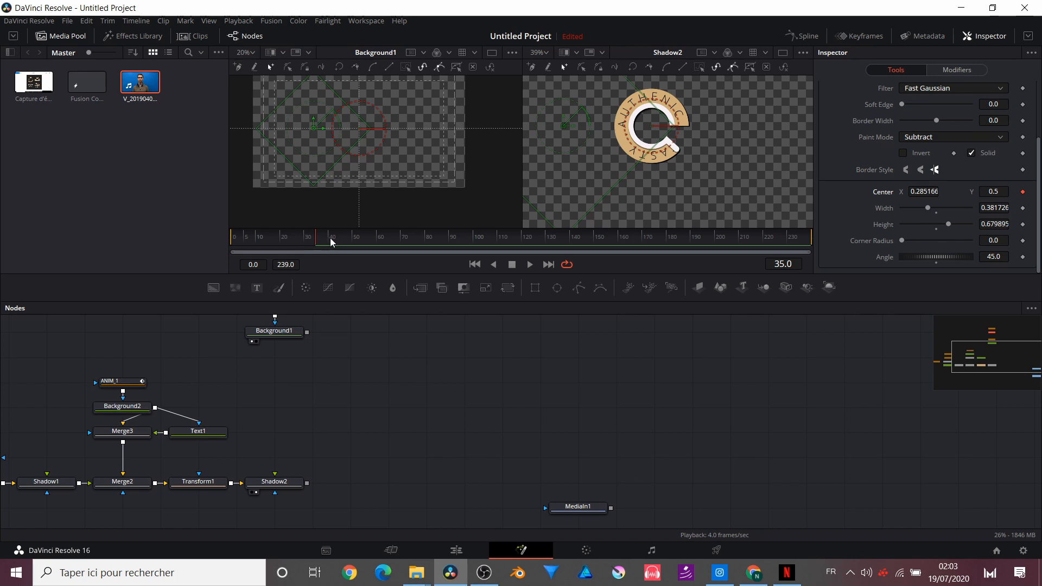
- At frame 55, move the diamond mask outward to about center X -0.10 to reveal the banner tail, and play the animation
left_click(364, 239)
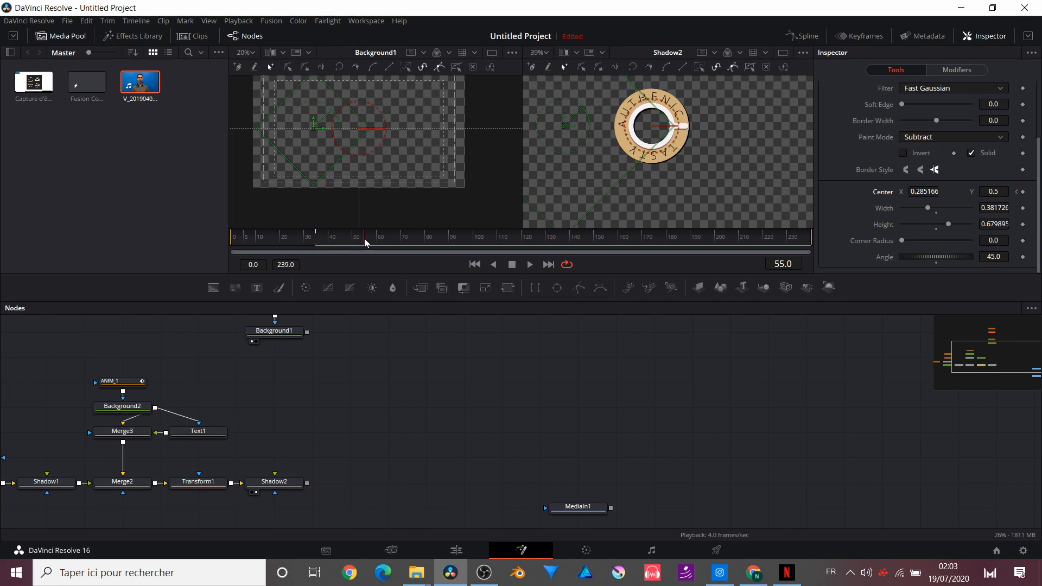
left_click_drag(320, 133, 239, 143)
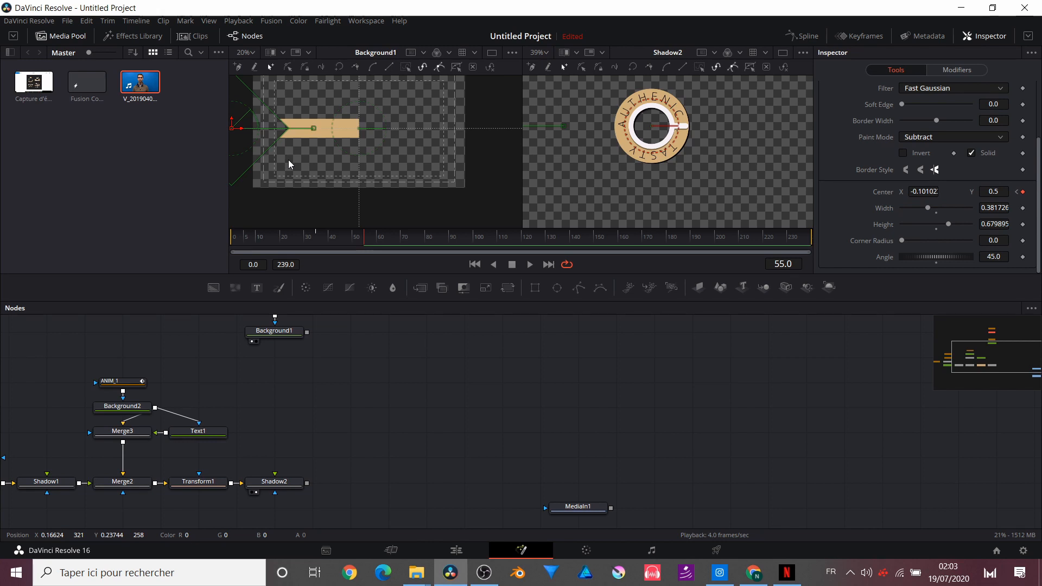
left_click(307, 245)
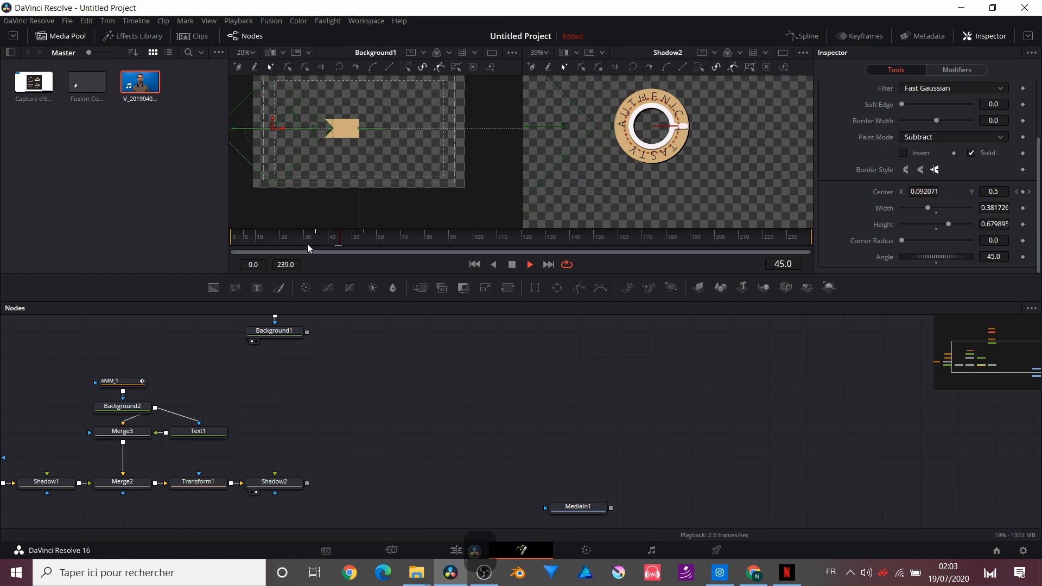
- Open the Spline editor, show only Rectangle3's displacement curve, and fit it to the view
left_click(803, 36)
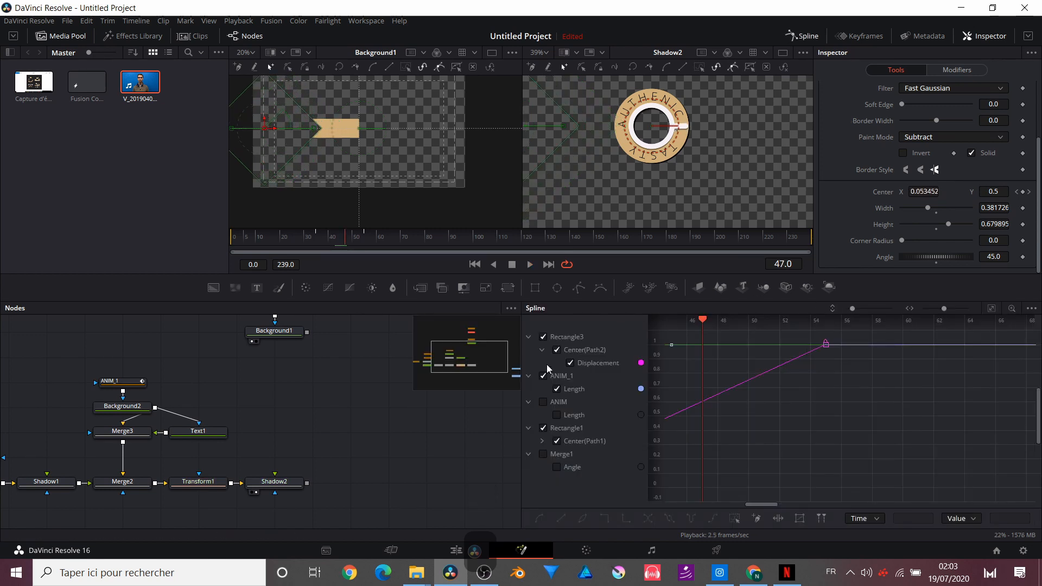
scroll(368, 396, "up", 6)
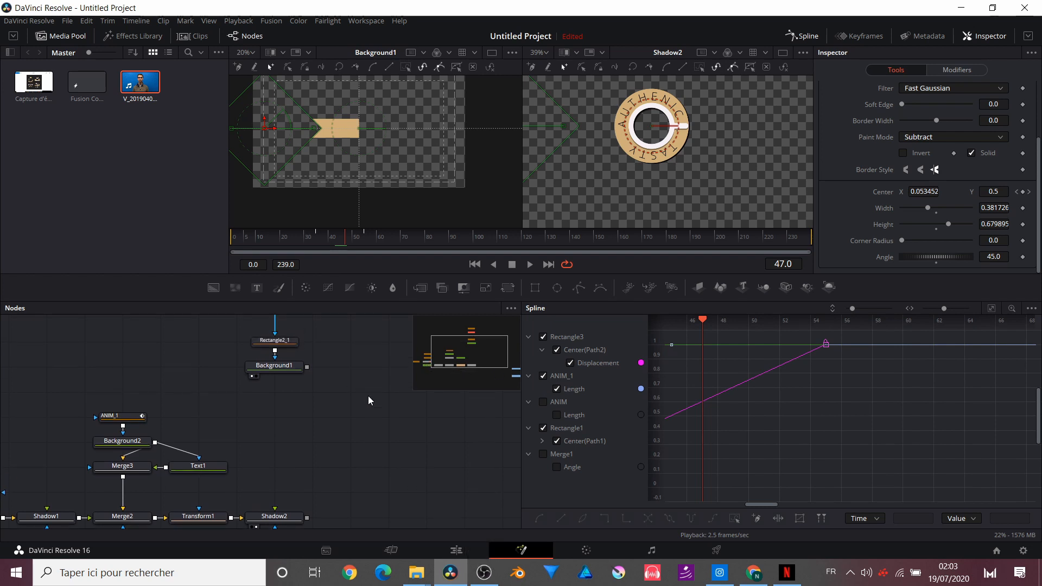
left_click(543, 376)
left_click(542, 375)
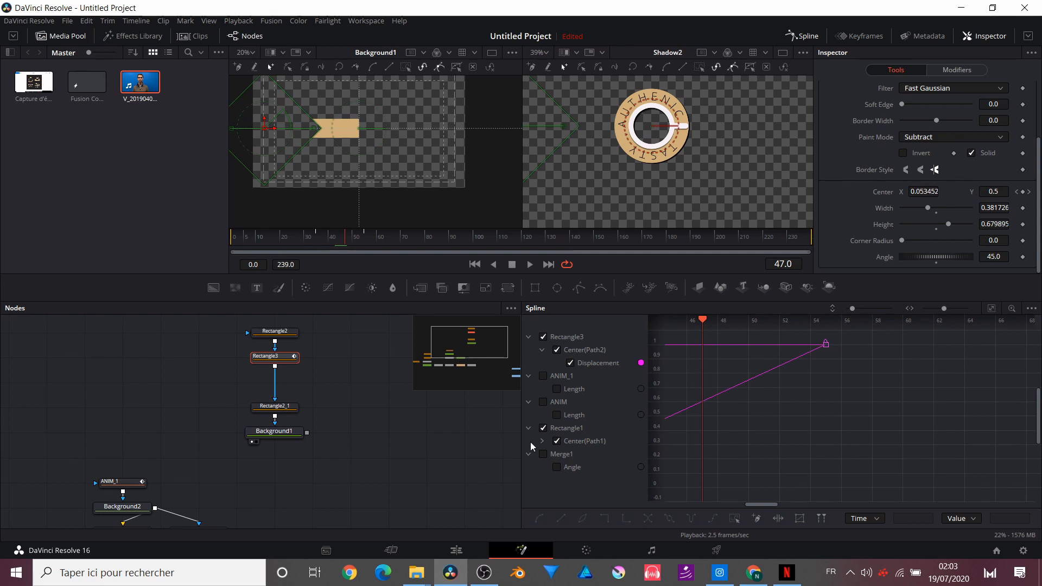
left_click(543, 428)
left_click(543, 428)
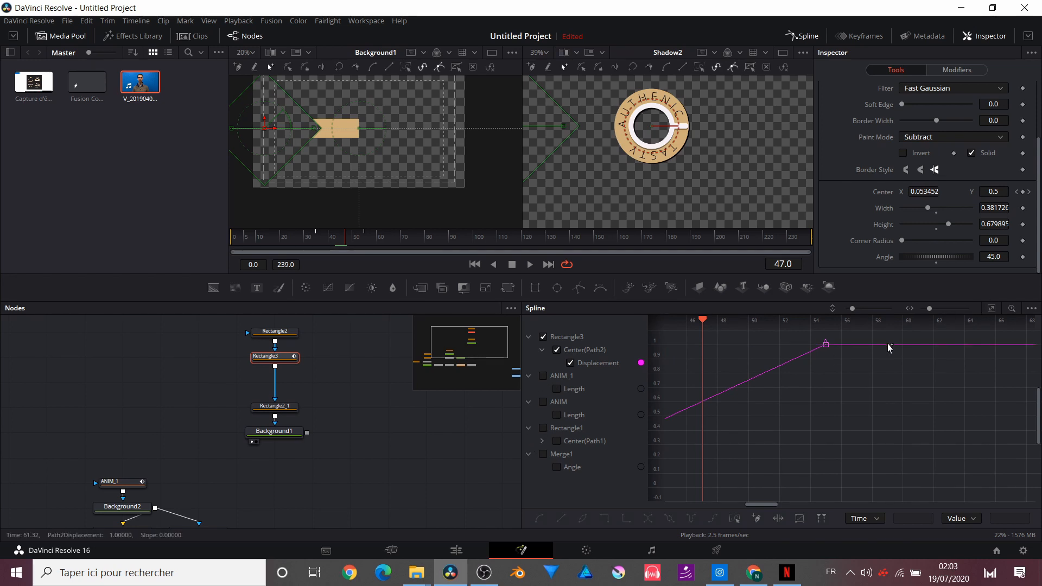
left_click(992, 311)
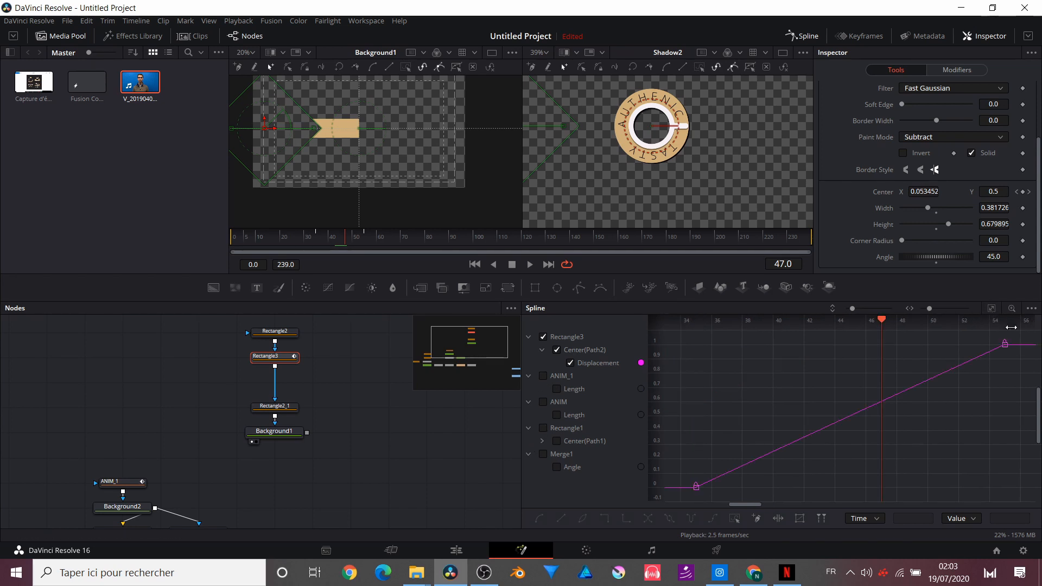
- Smooth both displacement keyframes, extend the last one's incoming handle to about frame 36.6 for a long ease-out, and close the Spline editor
left_click_drag(1017, 340, 655, 511)
left_click(539, 519)
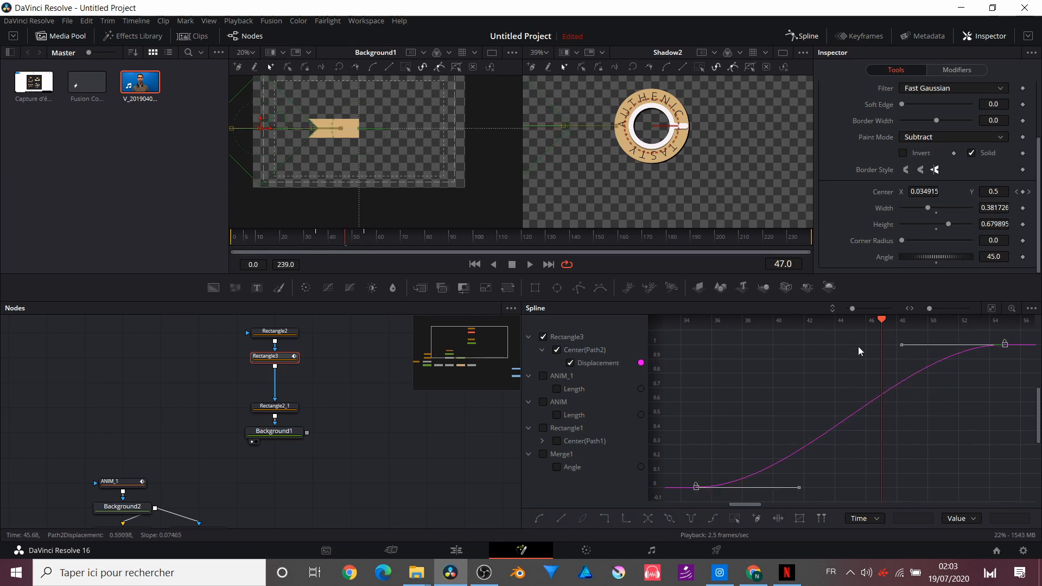
left_click_drag(898, 348, 717, 352)
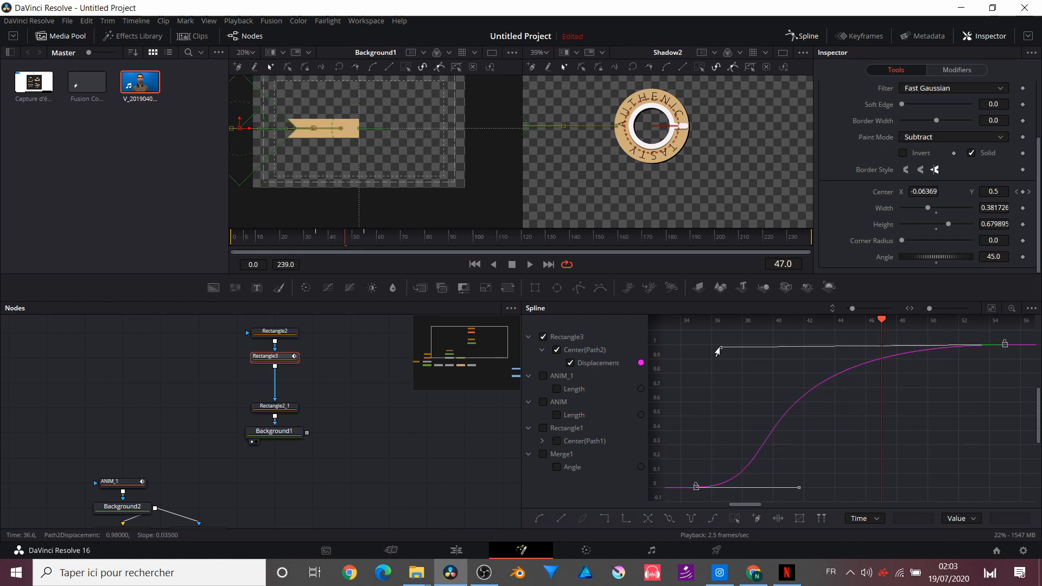
left_click(803, 36)
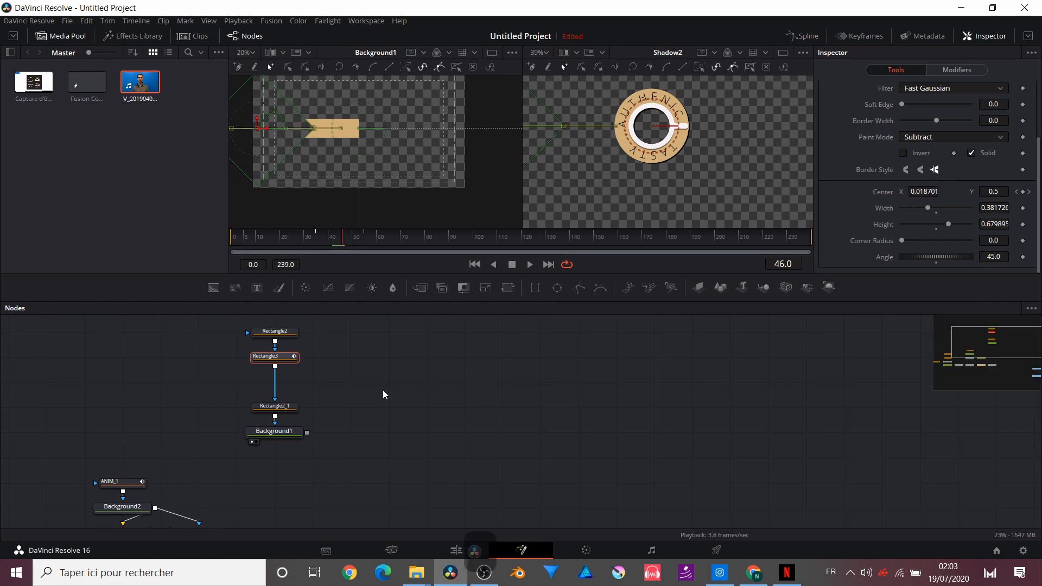
- Display the MediaIn1 reference logos beside the Background1 banner to compare the two
scroll(384, 391, "down", 1)
scroll(383, 391, "up", 3)
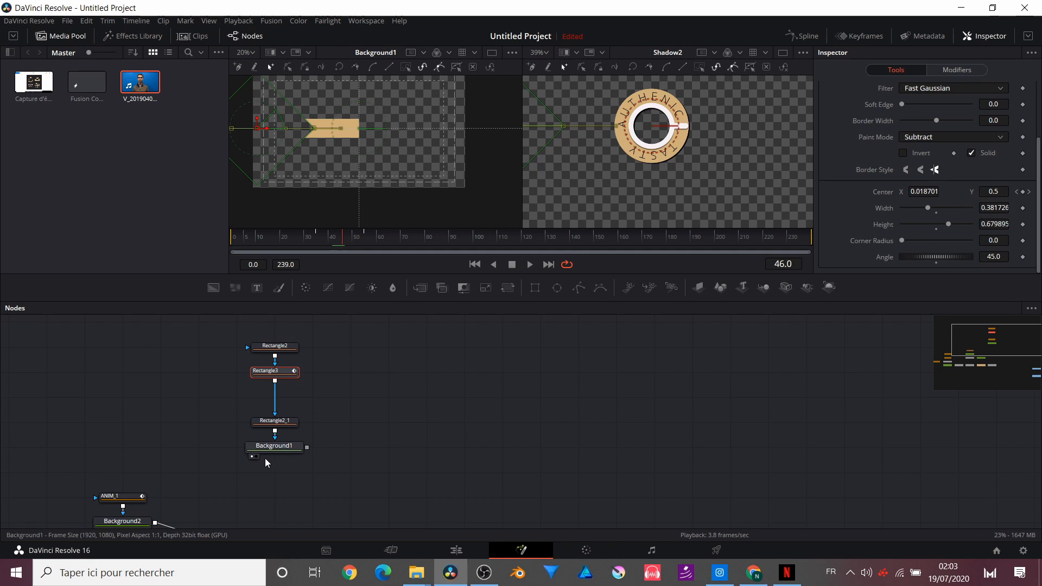
left_click(491, 52)
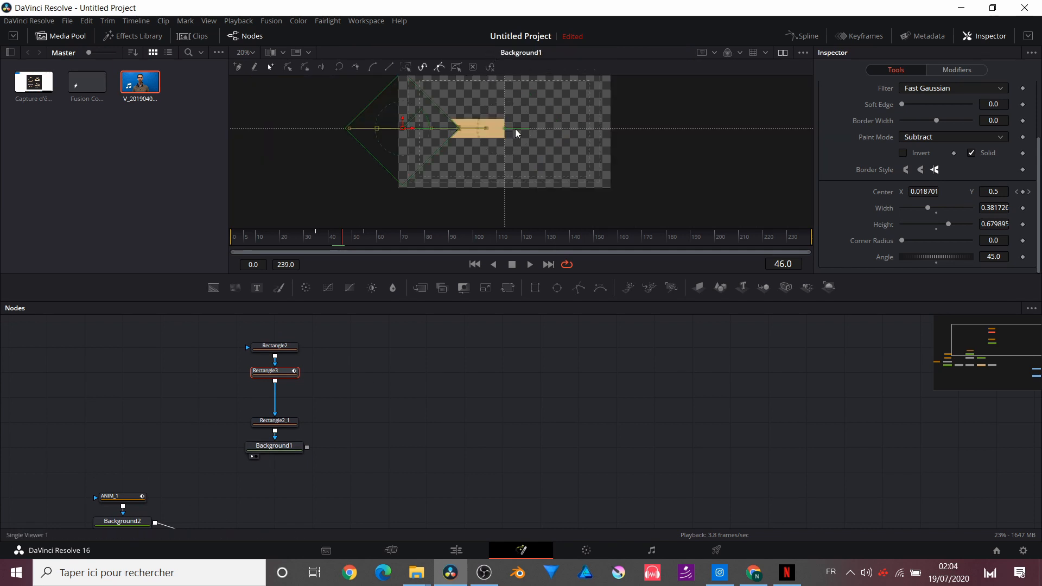
scroll(526, 155, "up", 1)
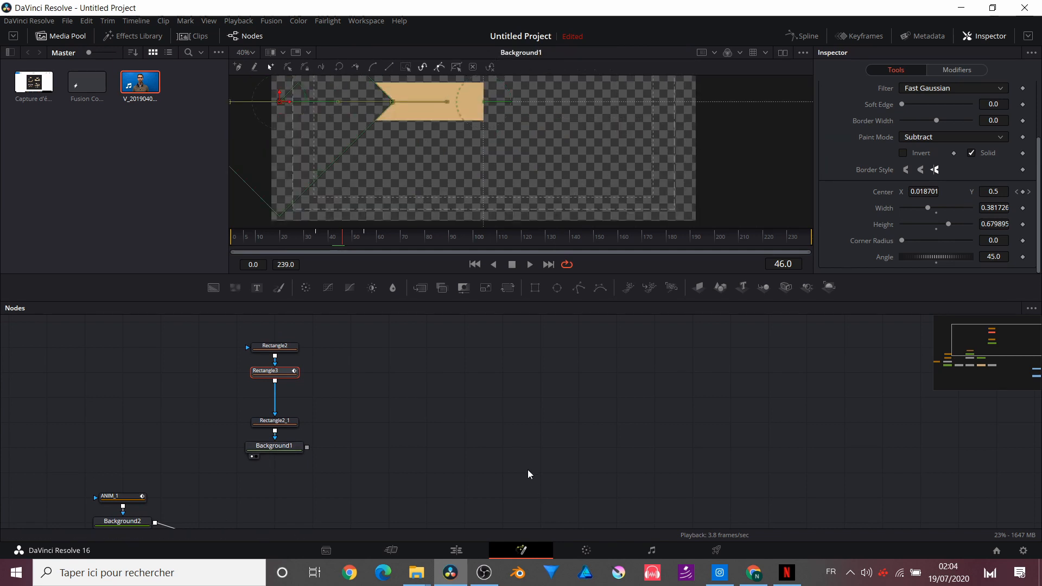
scroll(527, 473, "down", 15)
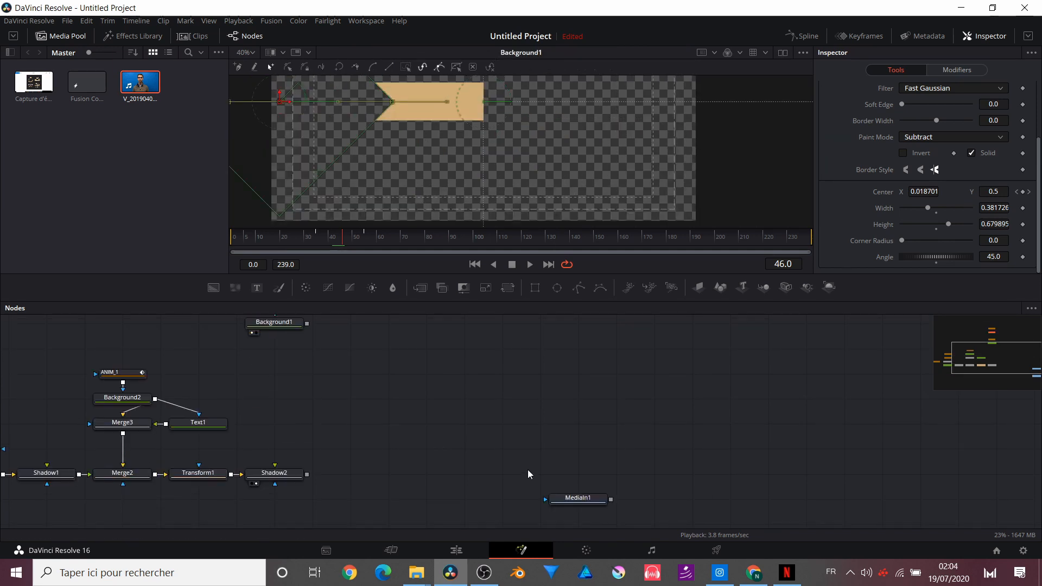
left_click(783, 54)
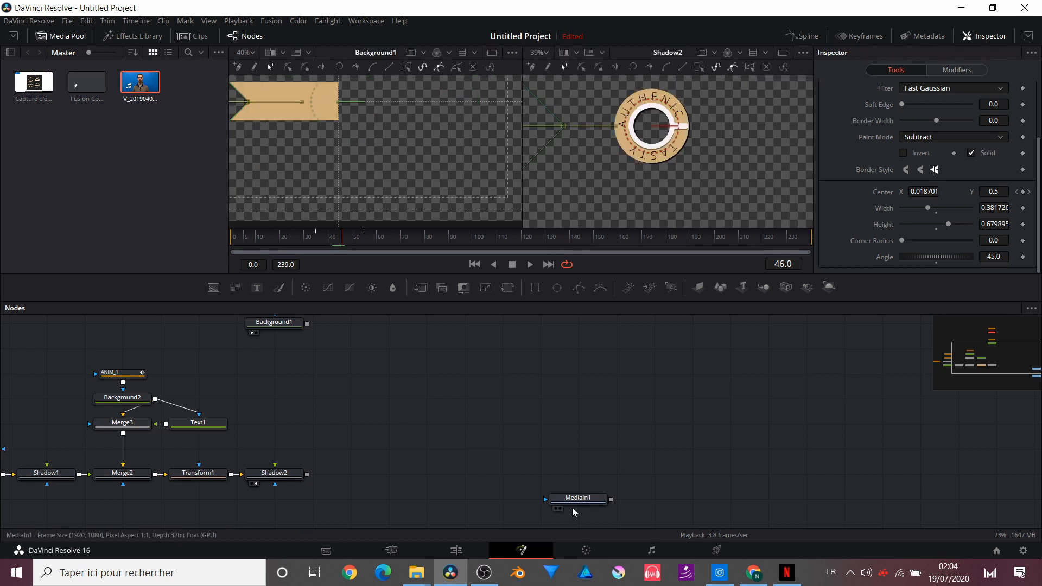
key("2")
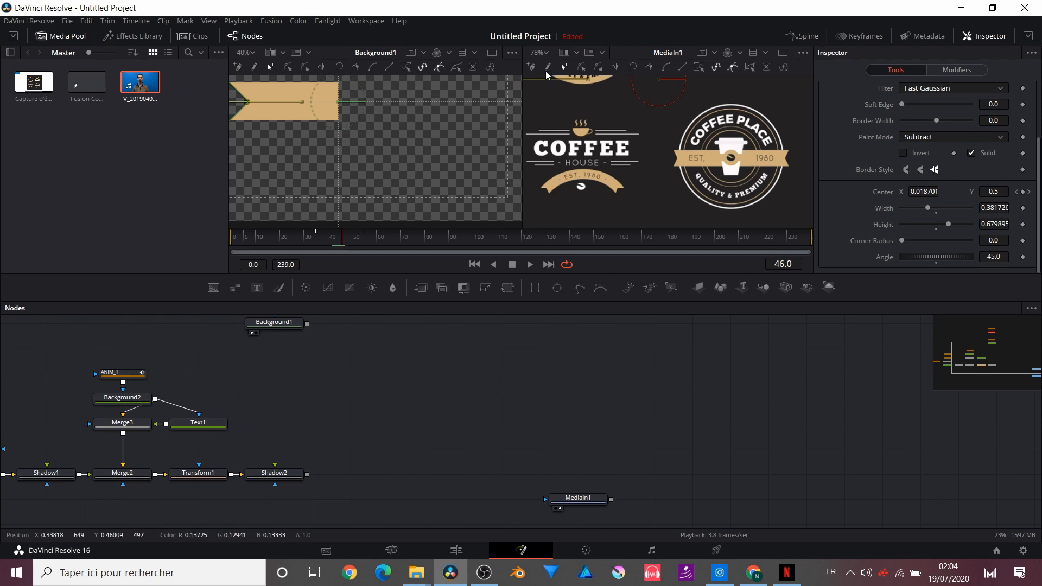
- Switch to a single viewer and move the Rectangle2 and Rectangle3 nodes down, close above Rectangle2_1
left_click(495, 51)
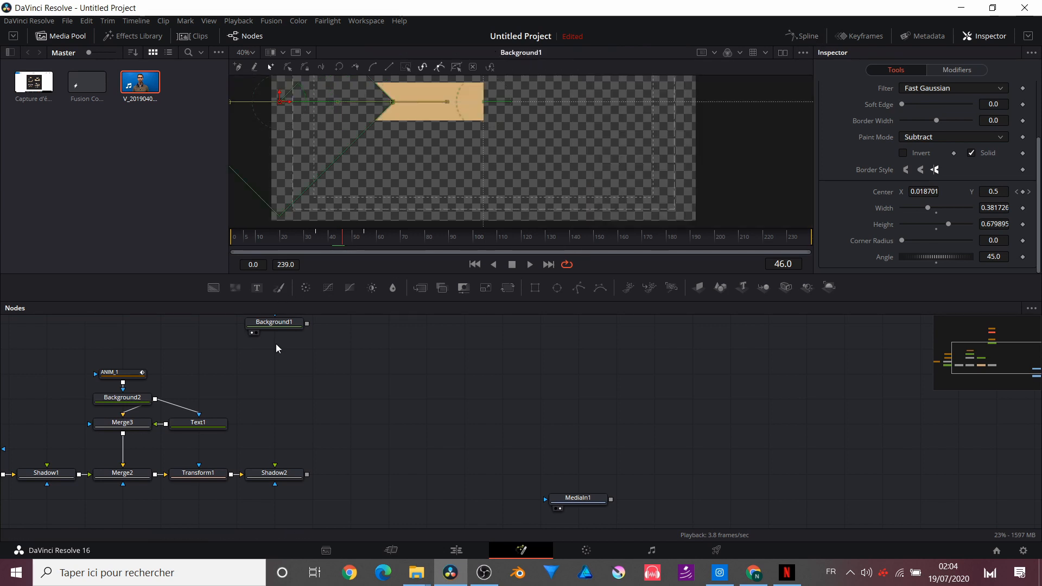
scroll(276, 345, "up", 4)
left_click(275, 362)
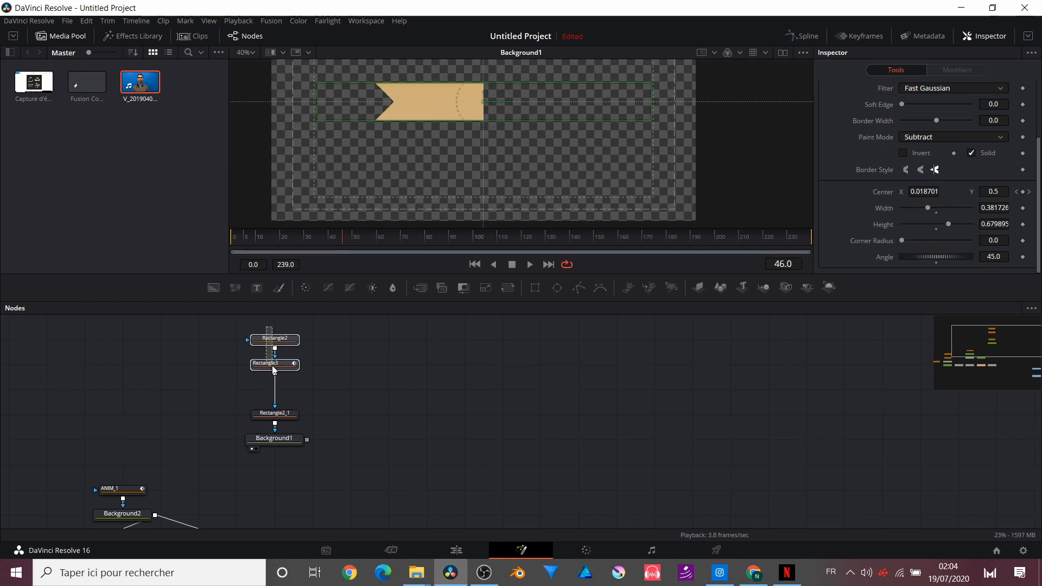
left_click_drag(274, 364, 278, 392)
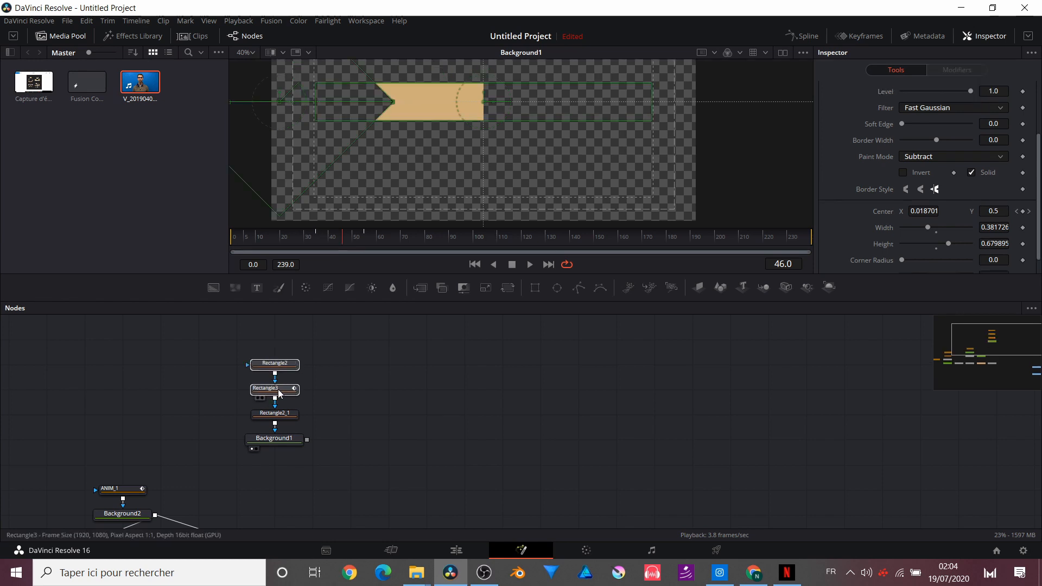
- Add a Merge node directly below Background1 and connect Background1 to both its background and foreground inputs
left_click(291, 441)
left_click(425, 287)
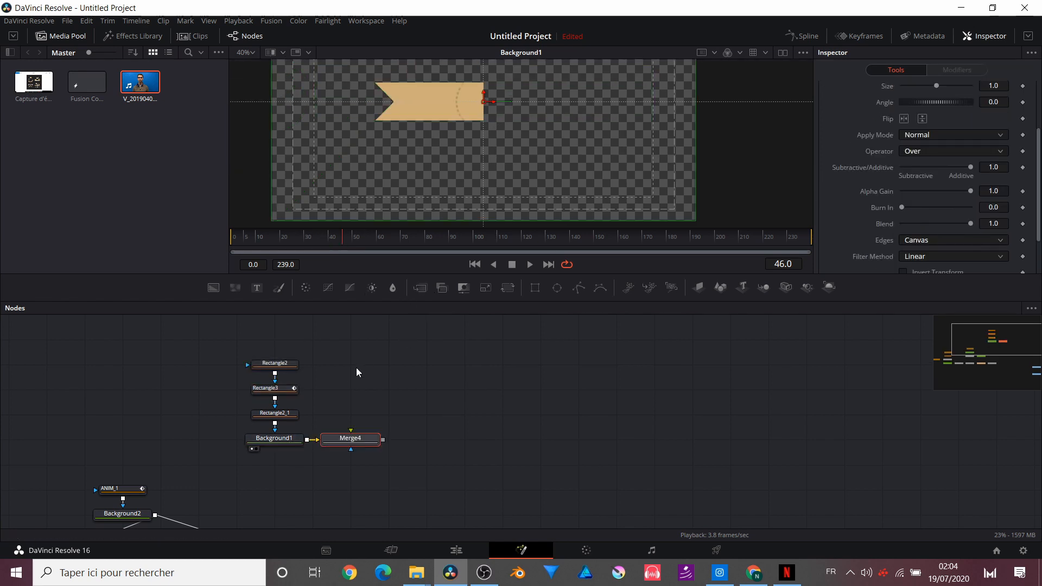
left_click_drag(377, 437, 302, 463)
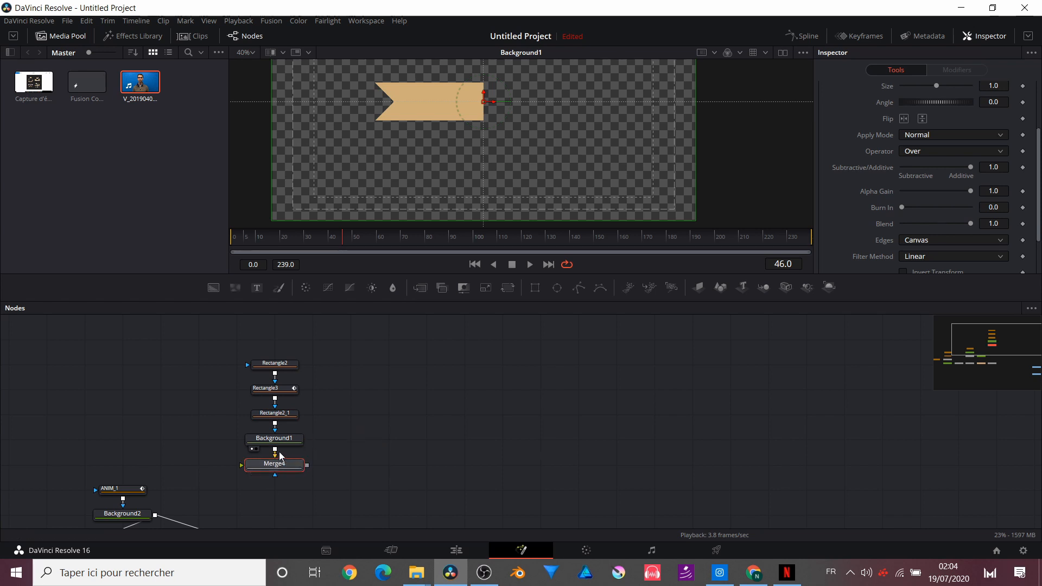
left_click(276, 447)
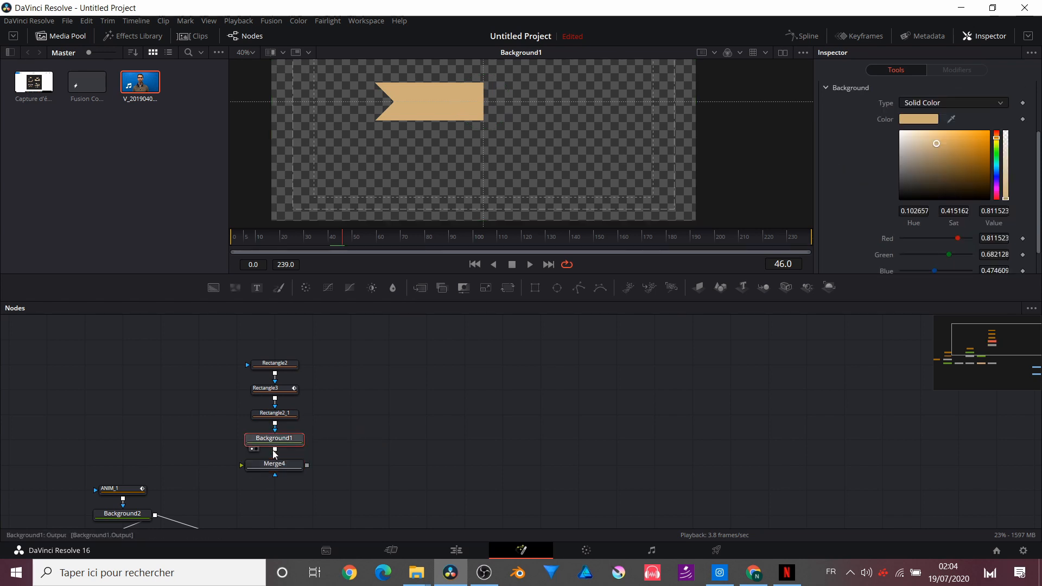
left_click_drag(279, 451, 434, 201)
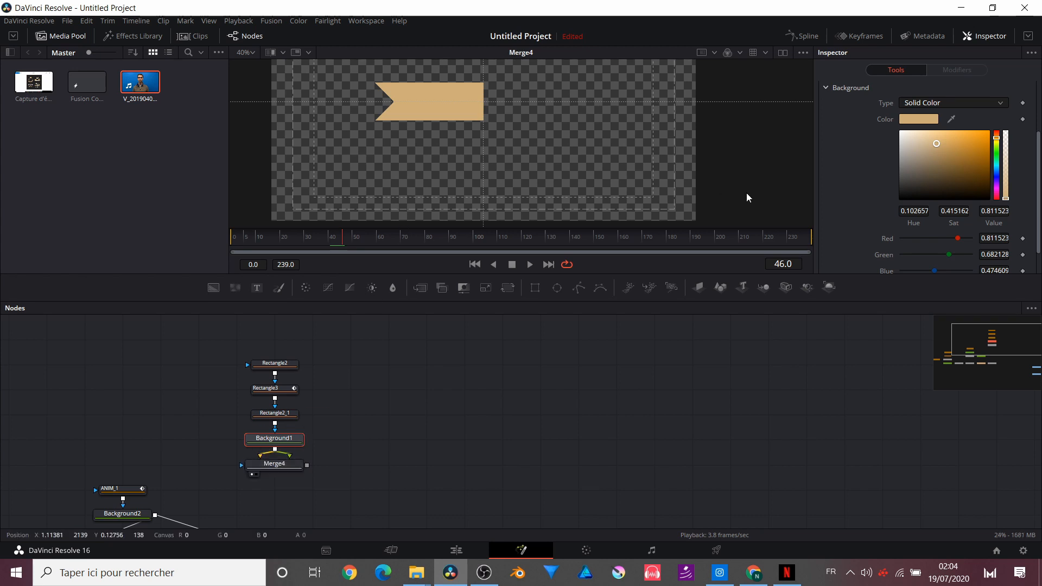
- Flip the foreground of Merge4 horizontally to mirror the ribbon, and play back the animation to check it
left_click(273, 465)
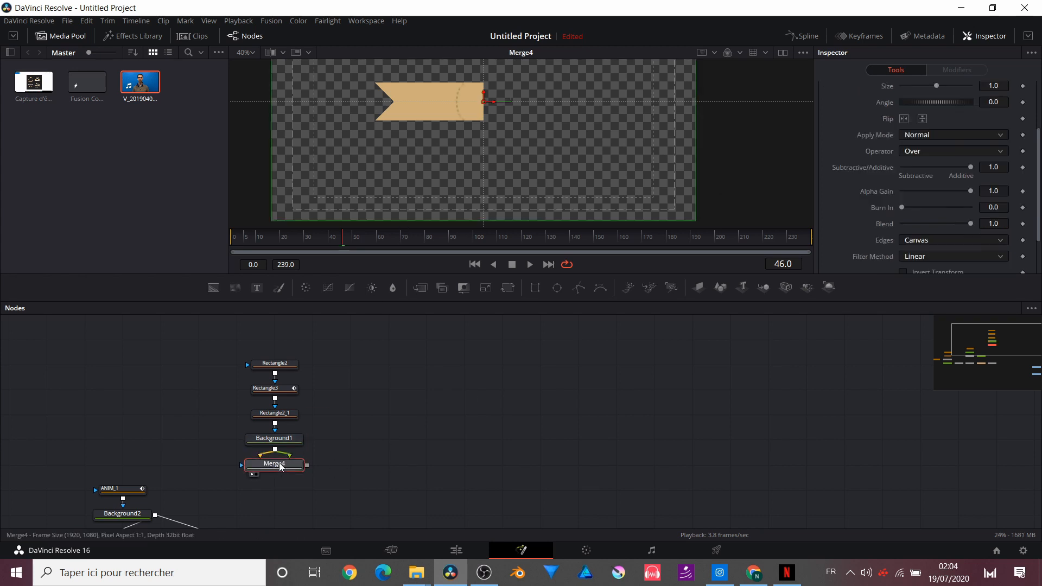
left_click(904, 119)
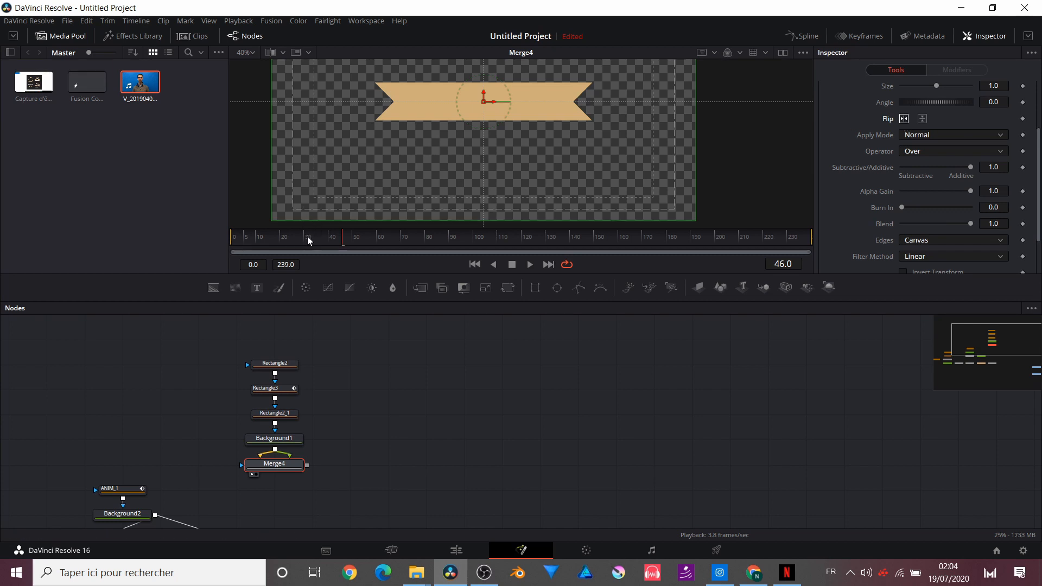
left_click_drag(307, 236, 234, 250)
key("space")
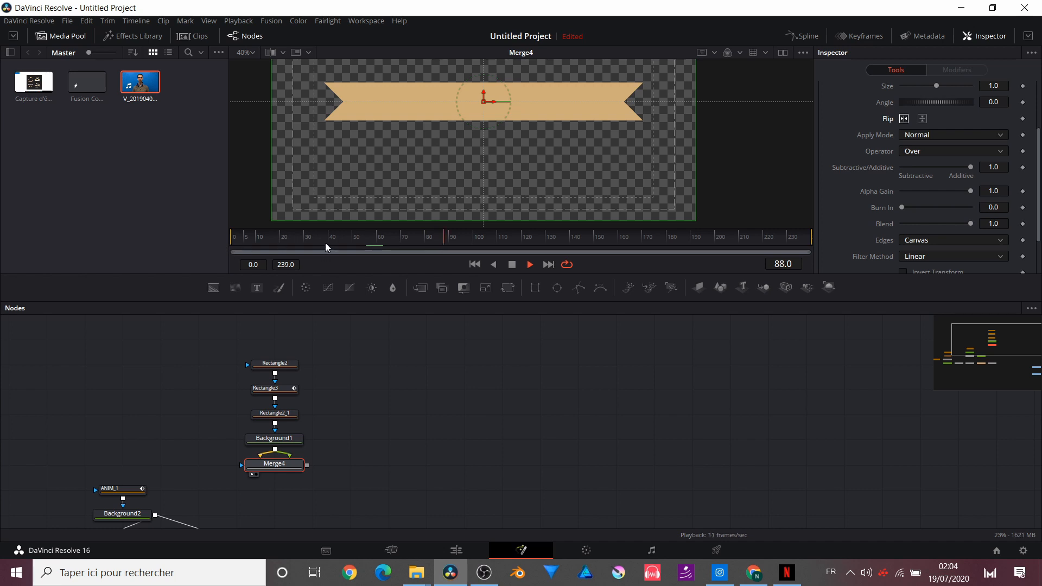
left_click_drag(324, 242, 356, 242)
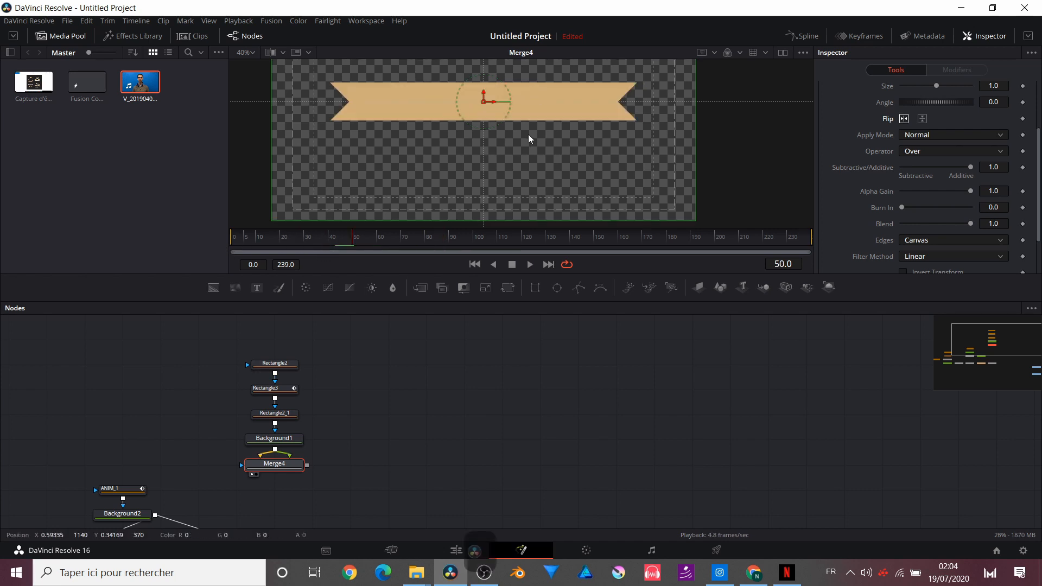
- Add an Ellipse mask node beside Merge4 and connect it as the merge's effect mask
scroll(327, 465, "down", 3)
scroll(327, 461, "down", 1)
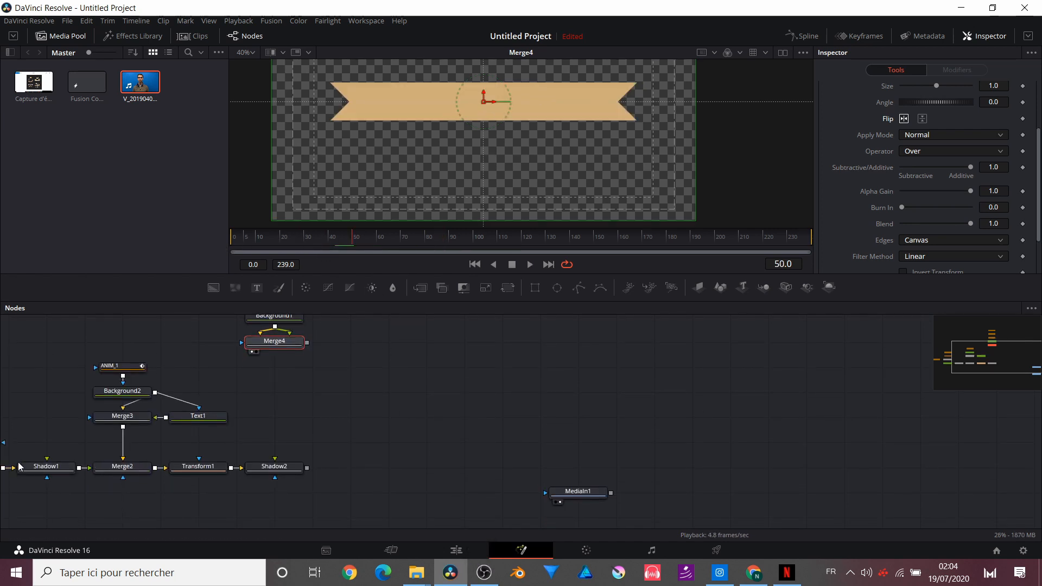
scroll(87, 414, "left", 5)
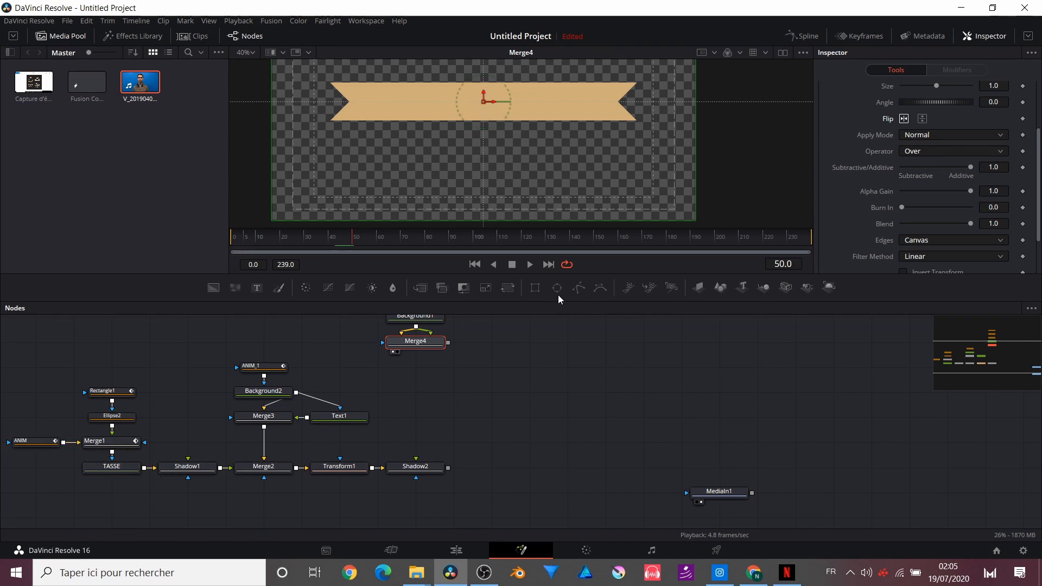
left_click_drag(509, 343, 507, 343)
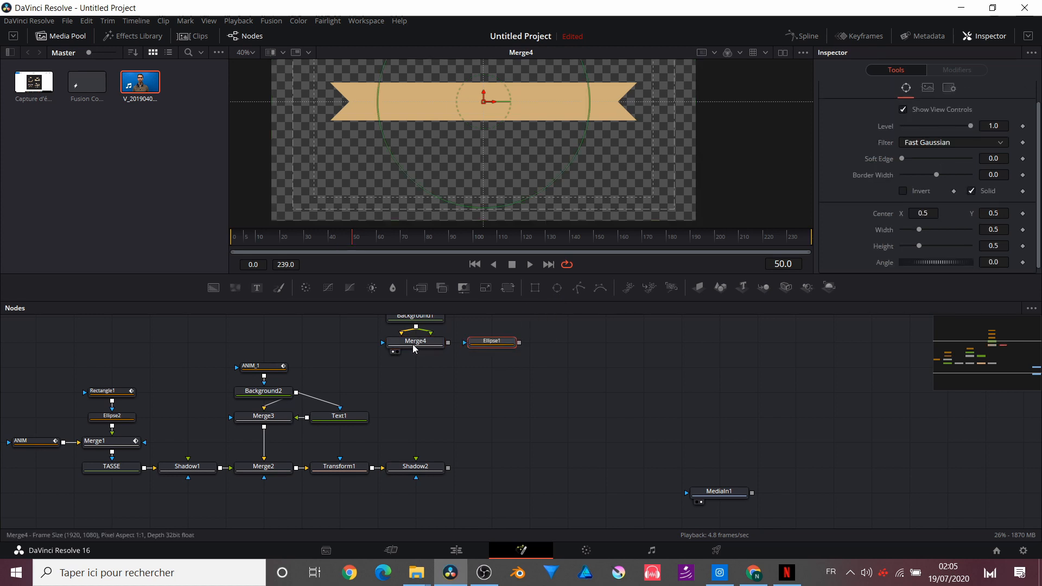
left_click(412, 344)
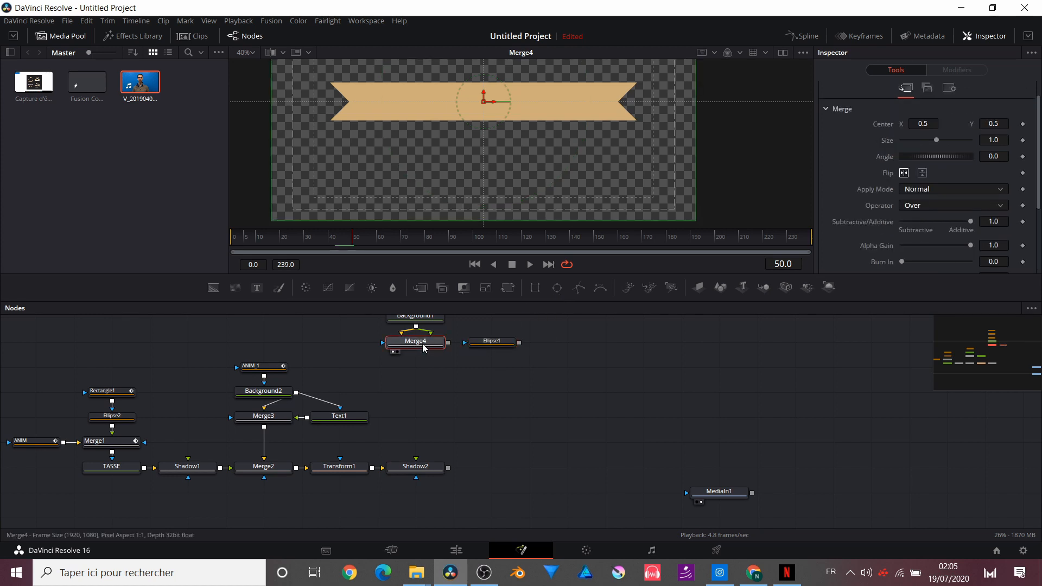
left_click(947, 88)
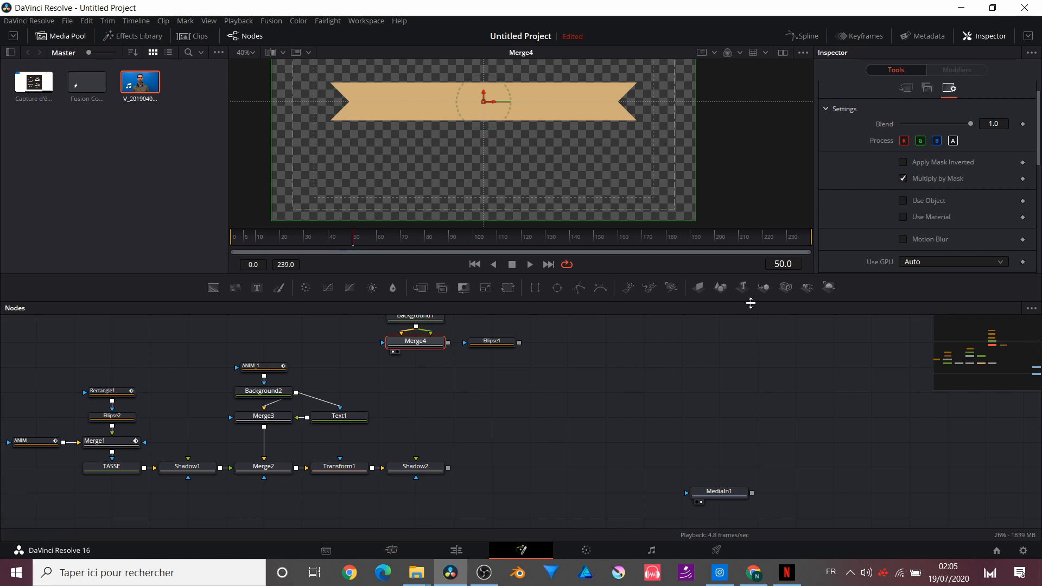
left_click_drag(519, 343, 438, 349)
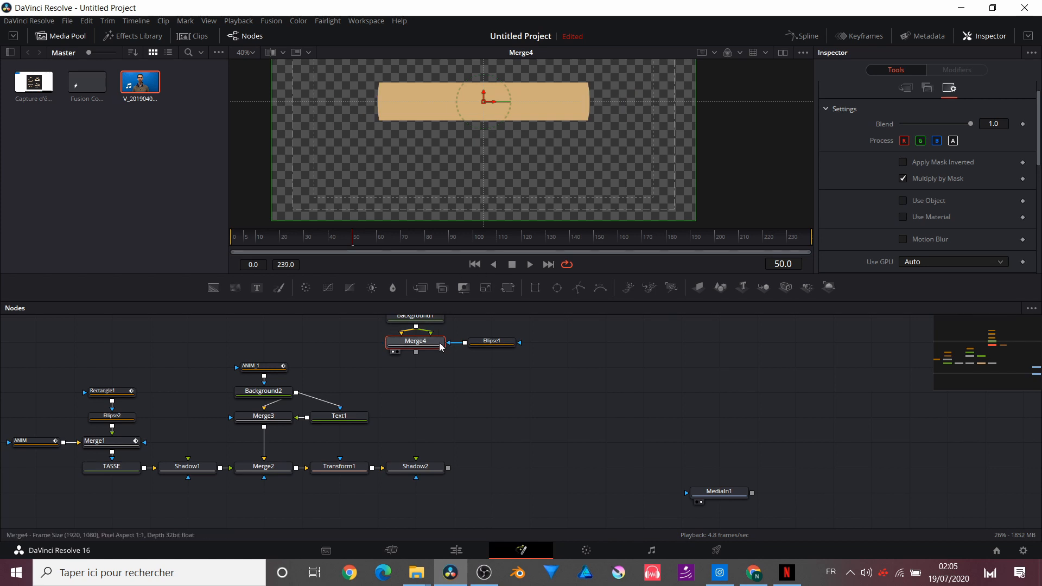
- Invert the Ellipse1 mask and shrink it to about 0.14 wide and high around the ribbon's centre
left_click(491, 341)
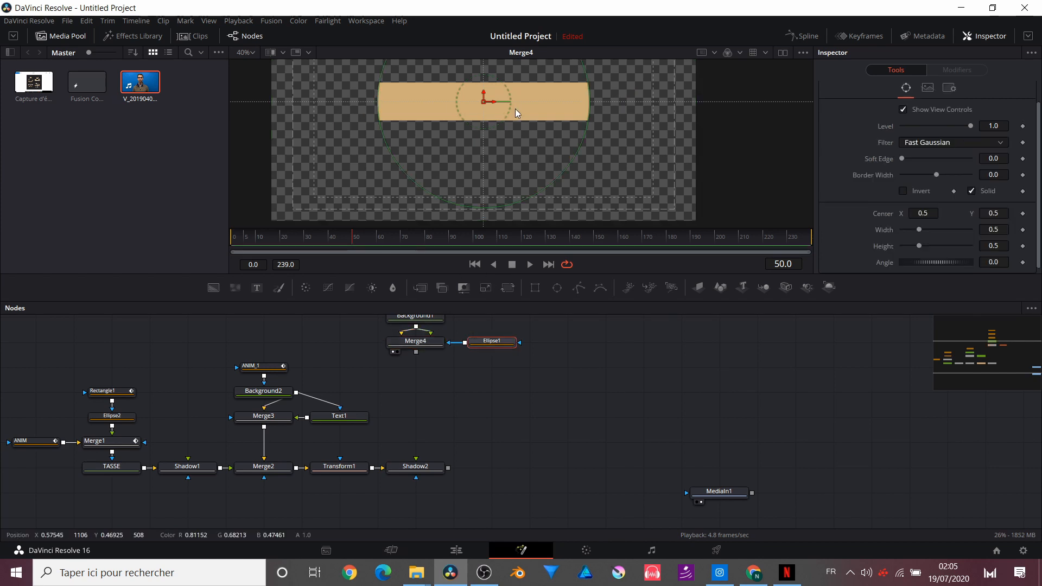
left_click(904, 191)
left_click_drag(567, 177, 493, 135)
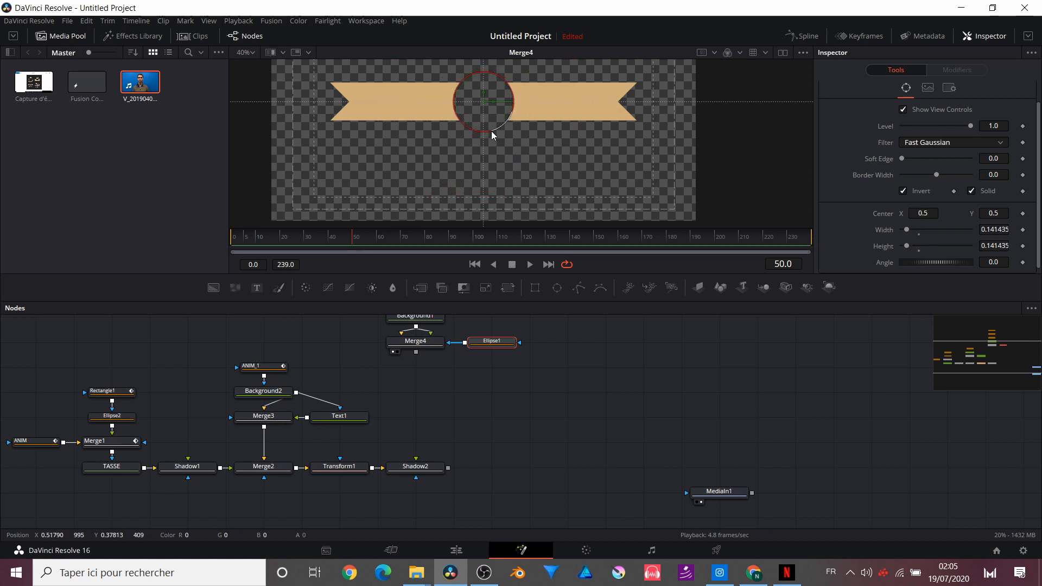
- Display the MediaIn1 reference image and examine the ribbon and text of the Coffee Place logo
left_click(407, 346)
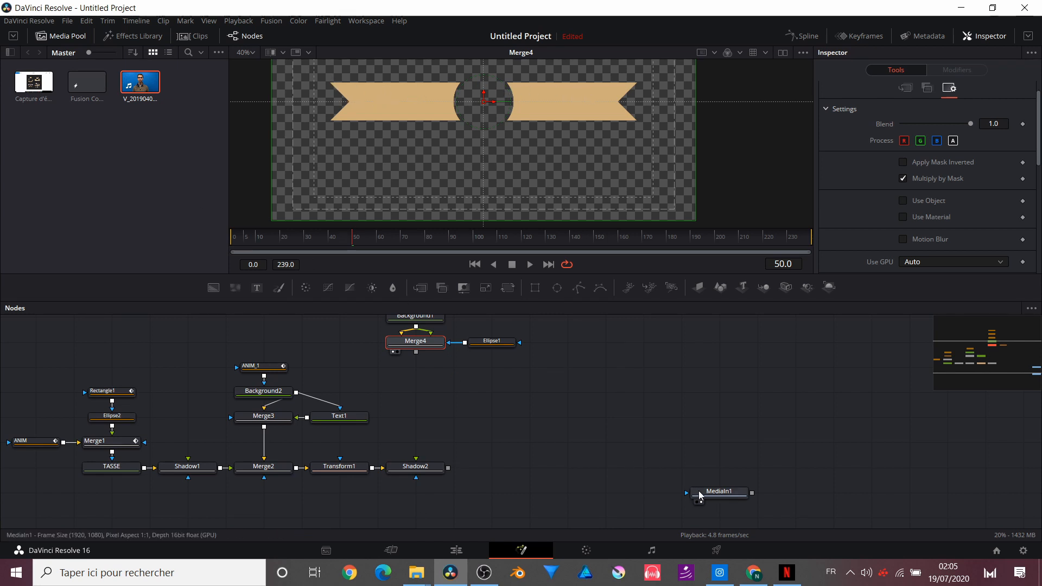
left_click_drag(692, 490, 707, 186)
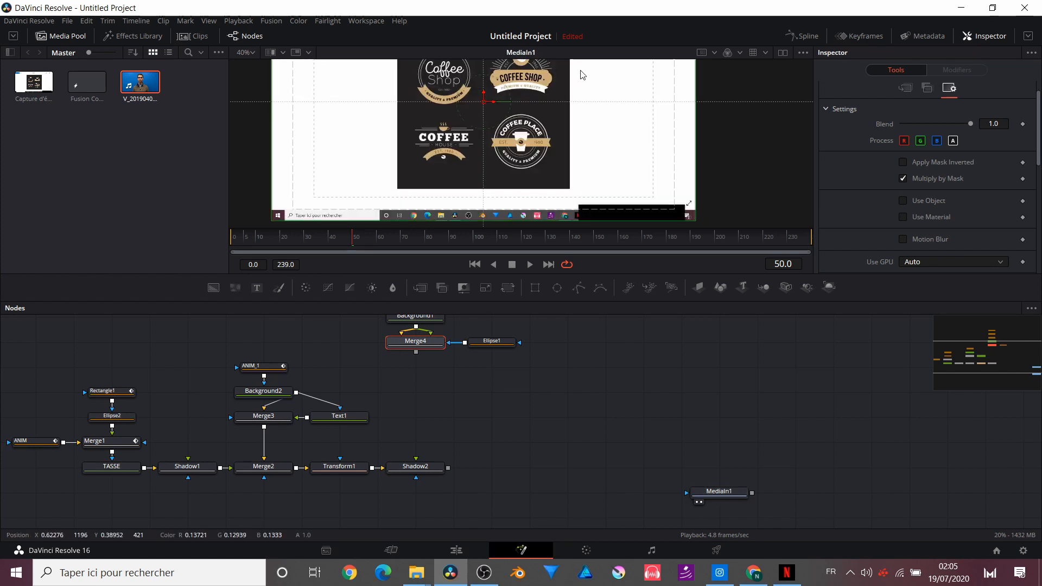
scroll(541, 100, "up", 2)
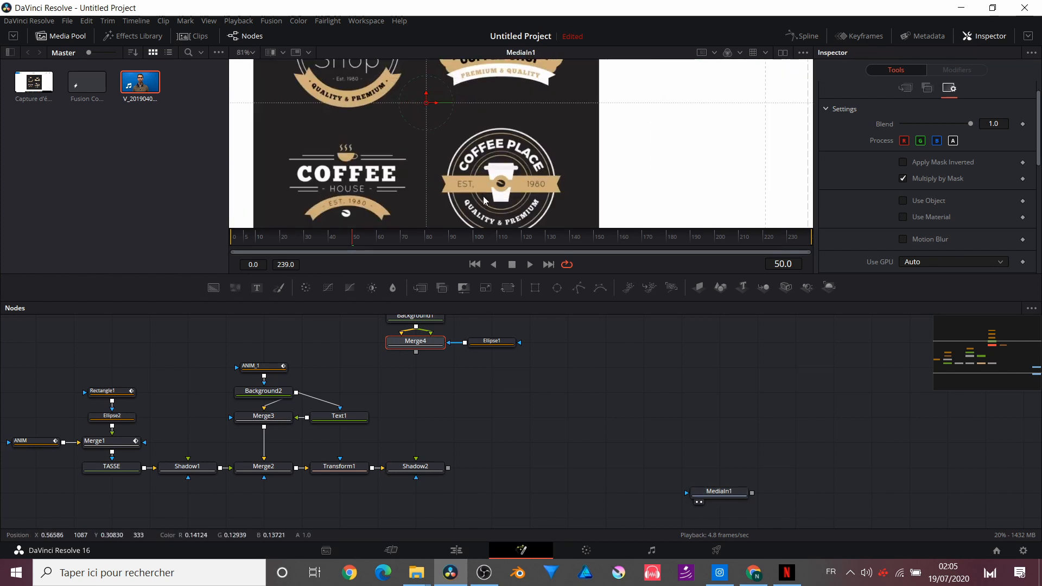
scroll(483, 196, "down", 2)
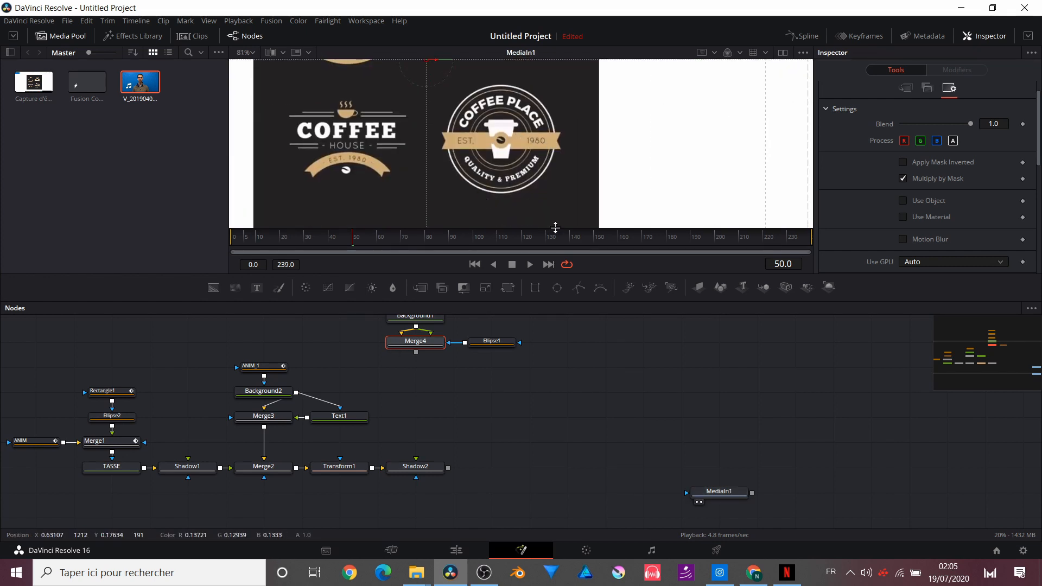
left_click(783, 52)
- Add a Text node merged over the Merge4 output and move the whole ribbon branch clear of the other nodes
scroll(430, 412, "up", 1)
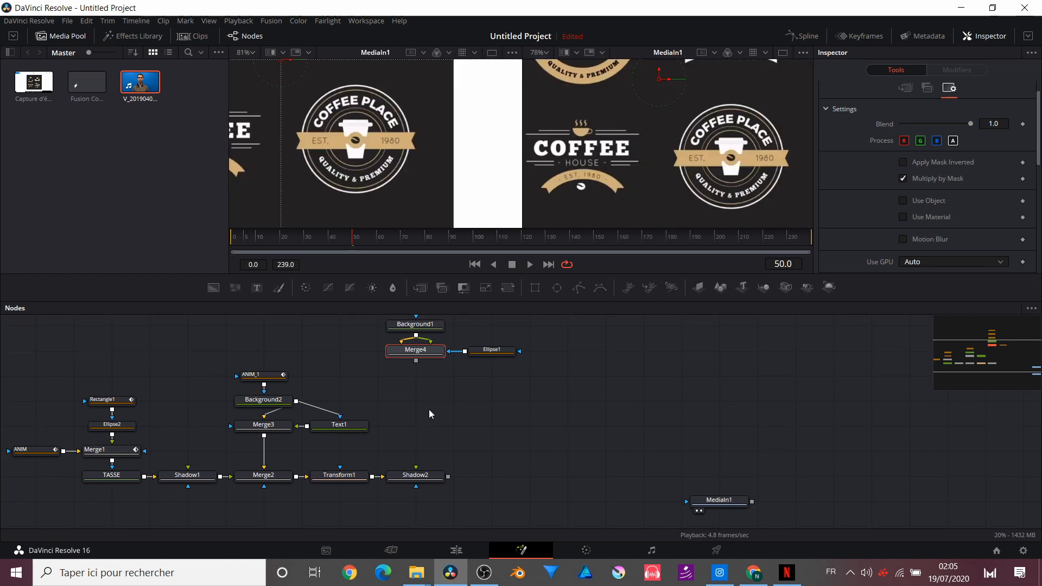
left_click_drag(256, 288, 418, 364)
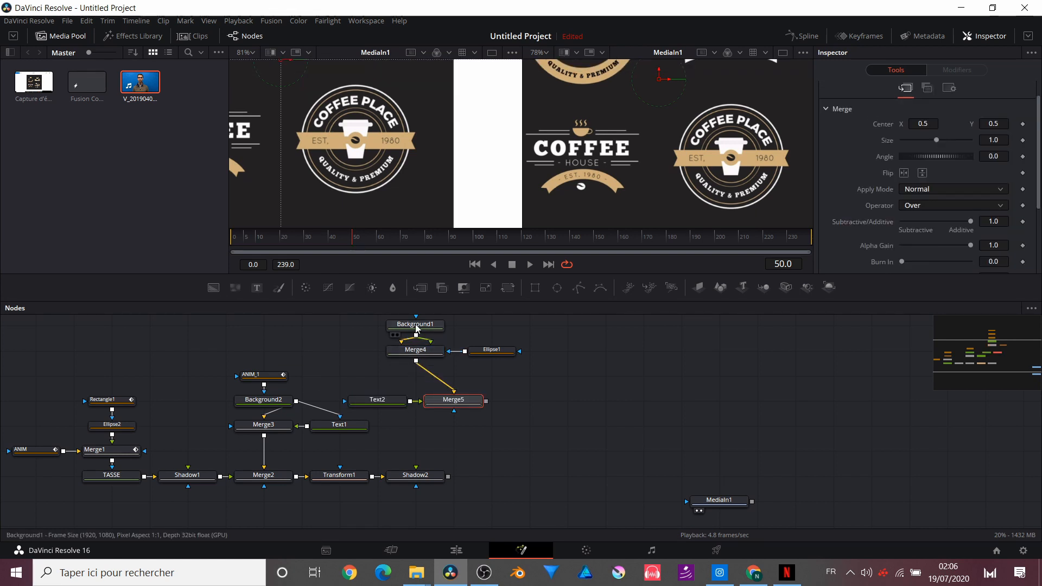
scroll(412, 367, "up", 5)
scroll(411, 367, "up", 3)
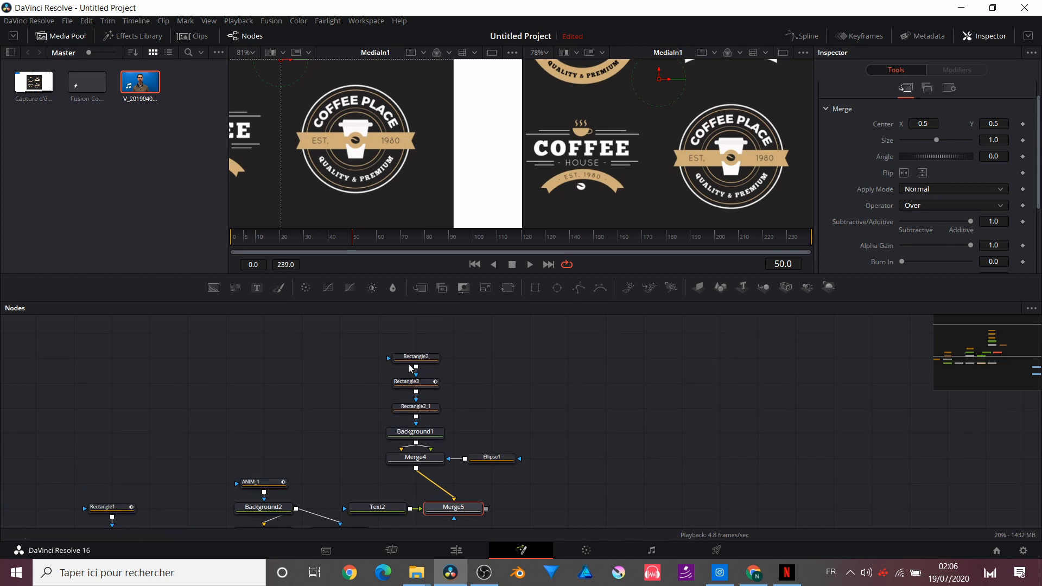
left_click_drag(441, 518, 334, 478)
left_click(353, 486)
left_click_drag(334, 340, 596, 448)
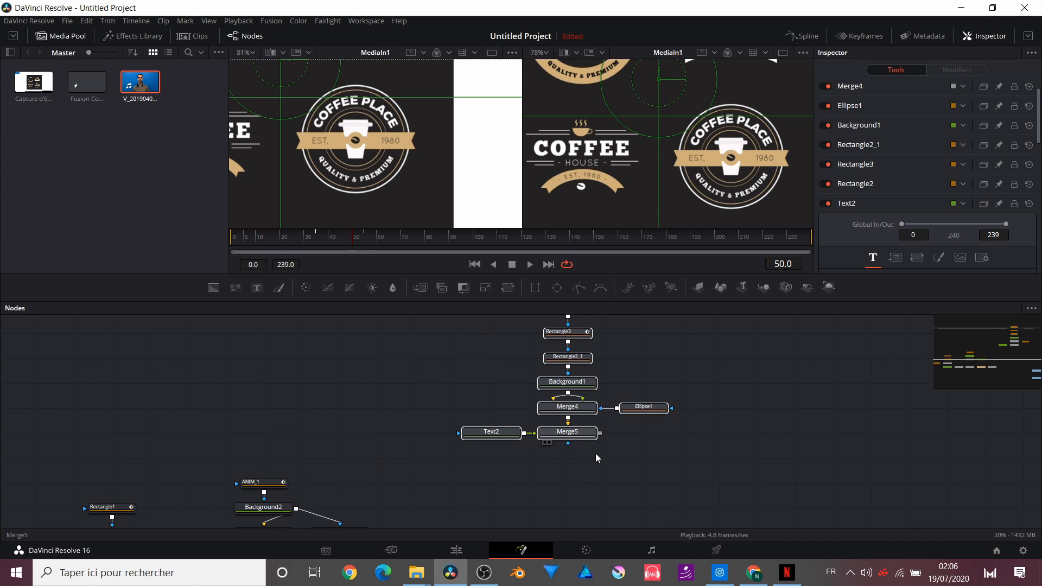
left_click(597, 457)
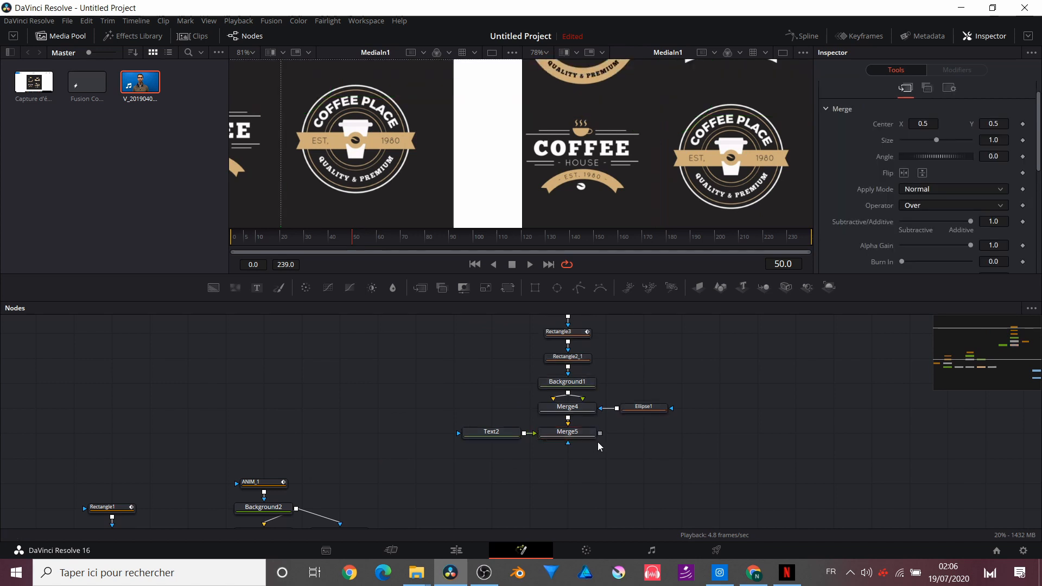
- Display Merge5 in a single viewer and enter "SINCE 1982" as the styled text of Text2
left_click(493, 52)
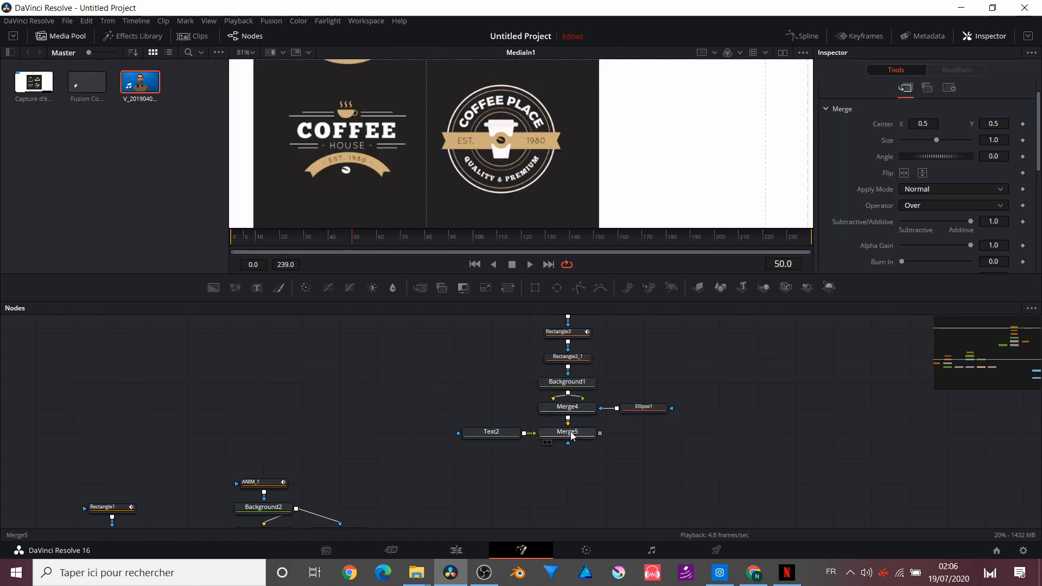
key("1")
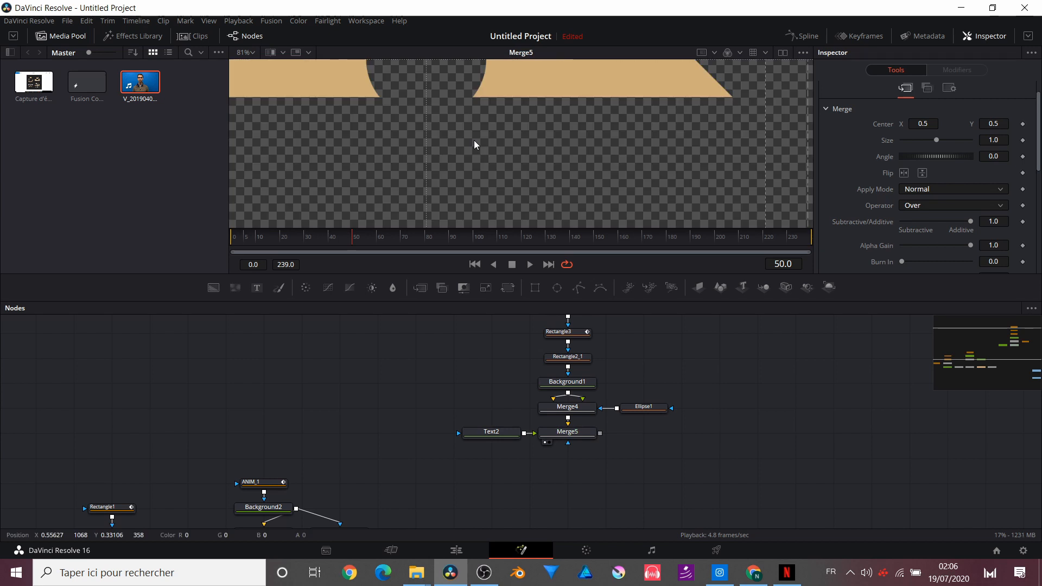
left_click(493, 439)
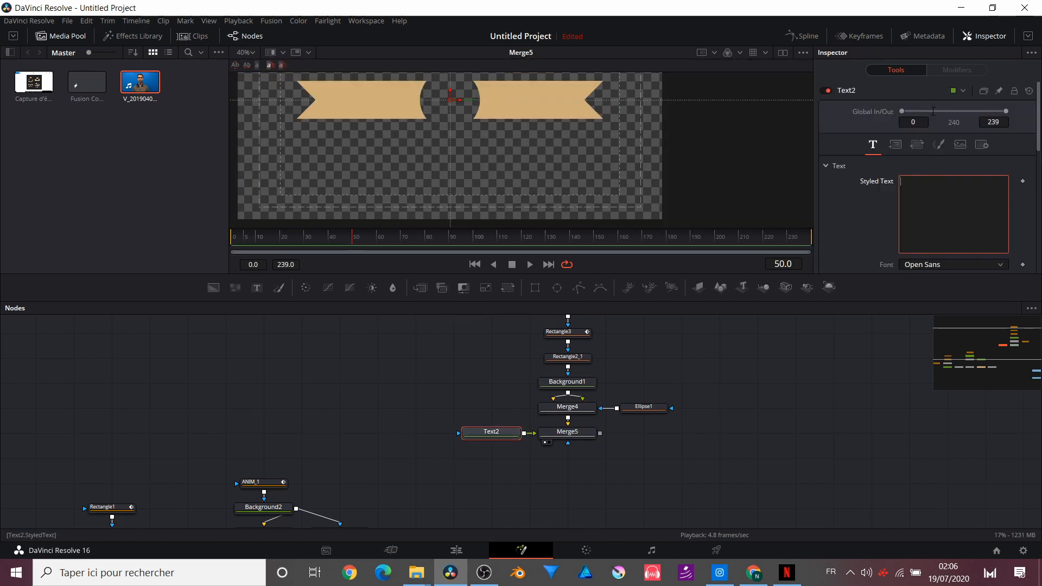
type("SINCE")
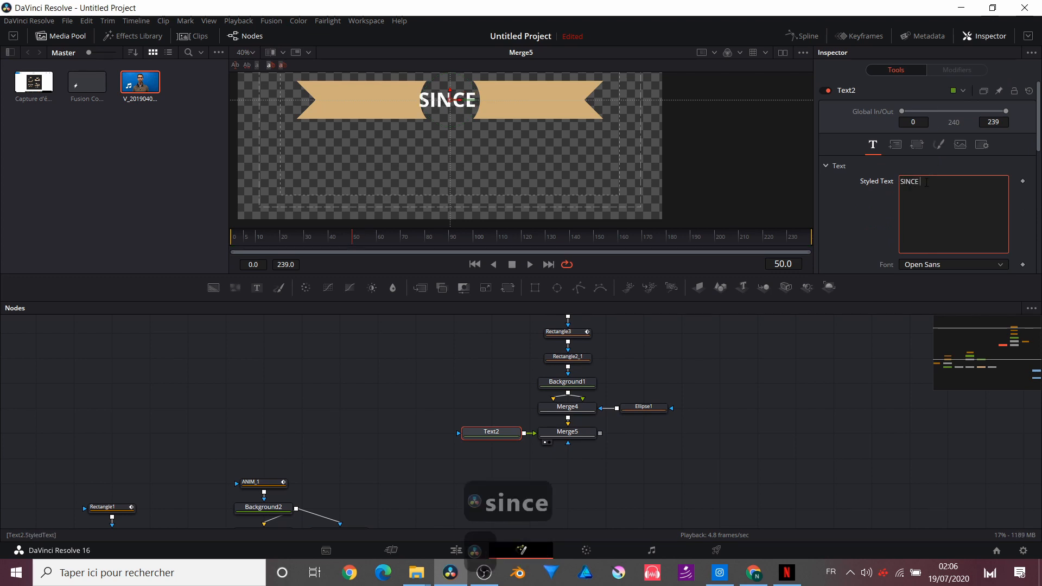
type(" 1")
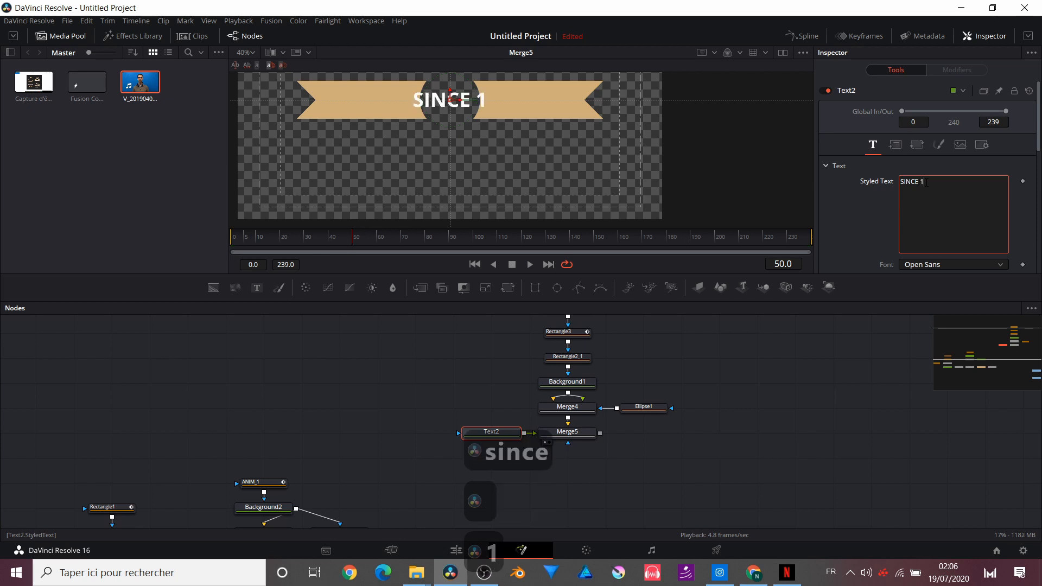
type("982")
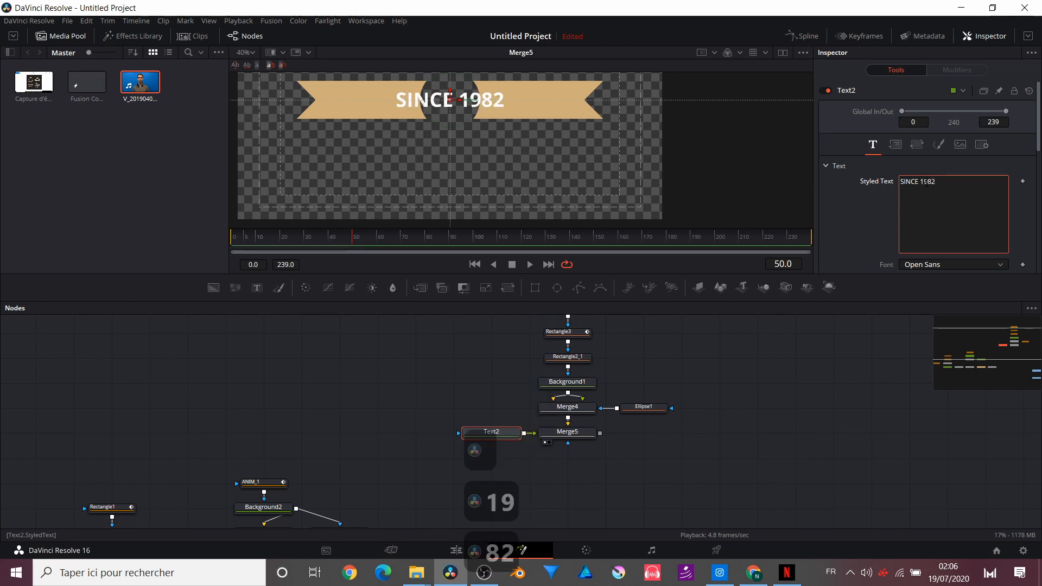
scroll(851, 218, "down", 3)
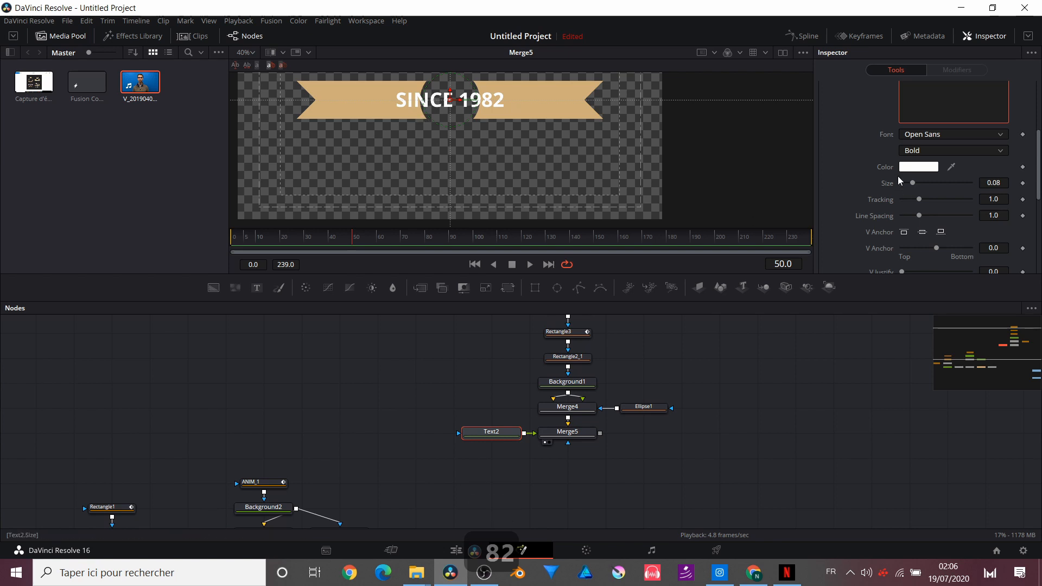
- Set the Text2 font style to Regular and reduce its size to about 0.059
left_click(918, 151)
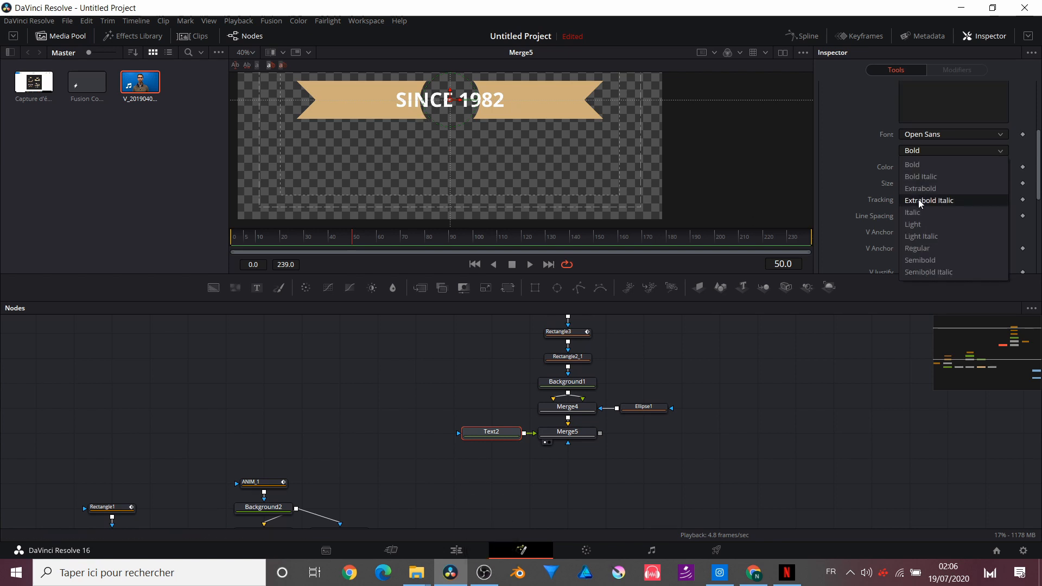
left_click(920, 250)
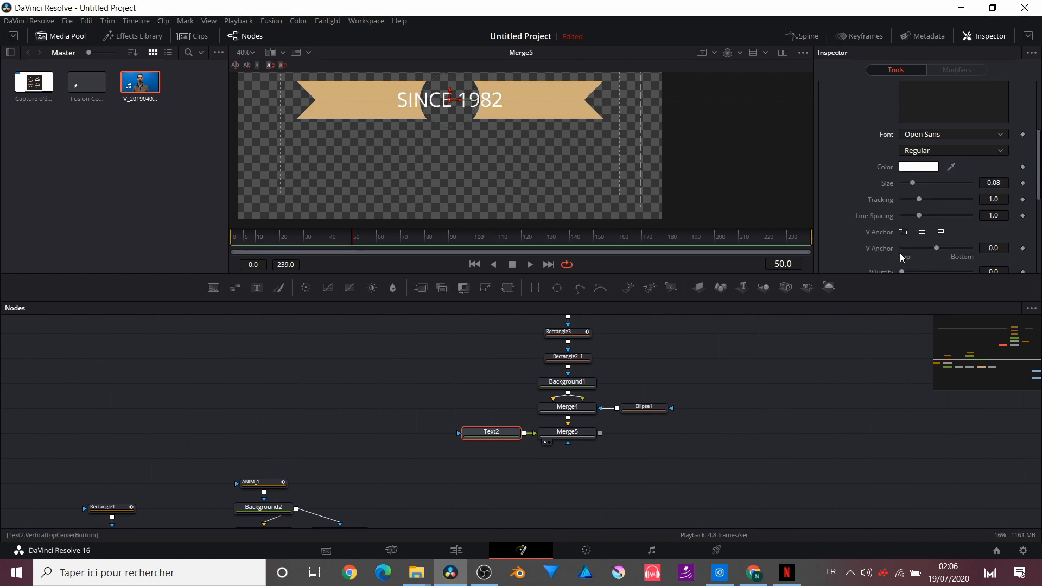
left_click_drag(915, 186, 912, 185)
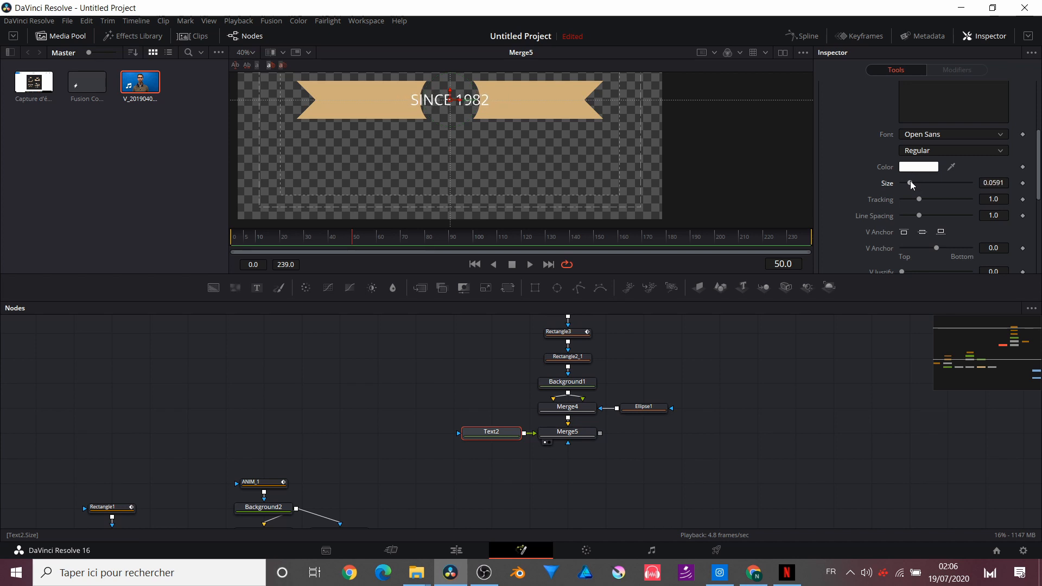
scroll(842, 172, "up", 3)
scroll(855, 184, "down", 5)
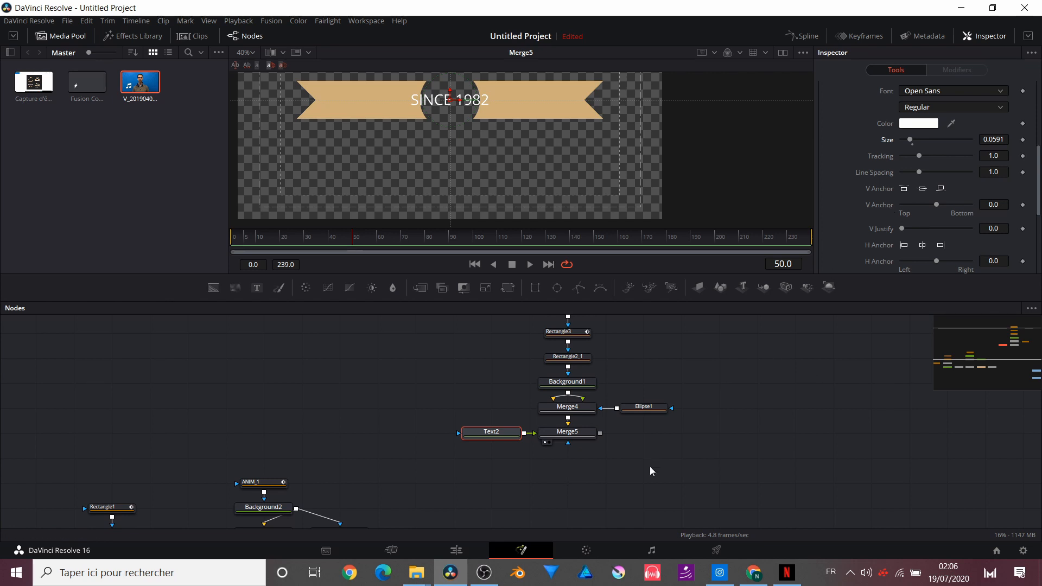
- Show the MediaIn1 reference beside Merge5 and sample the Coffee Place logo's dark colour as the Text2 colour
scroll(650, 467, "down", 3)
left_click(782, 52)
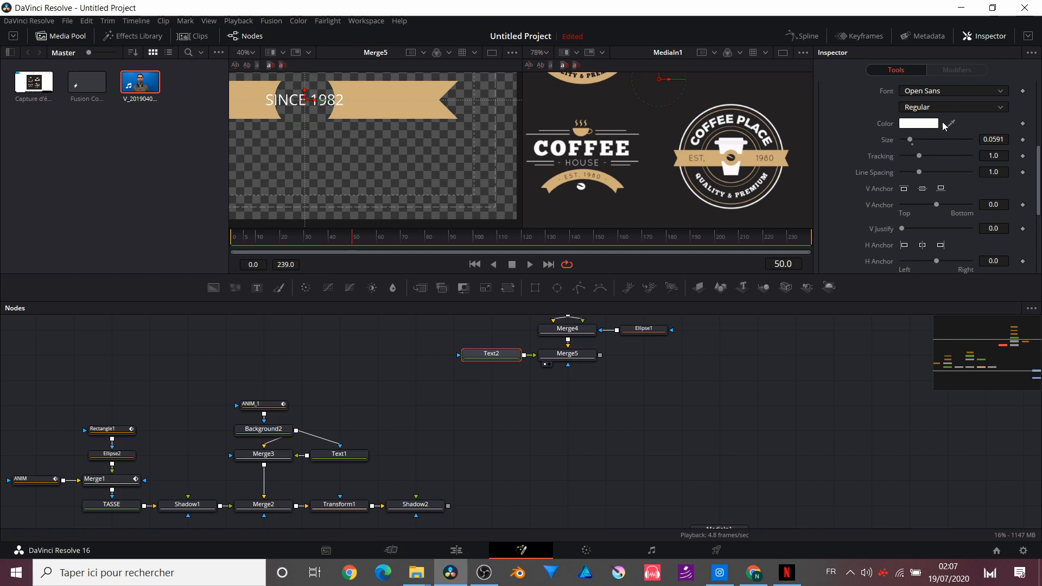
left_click_drag(951, 124, 701, 172)
- Move Text2 and Merge5 together further down to make room in the node graph below Merge4
left_click_drag(562, 377, 614, 211)
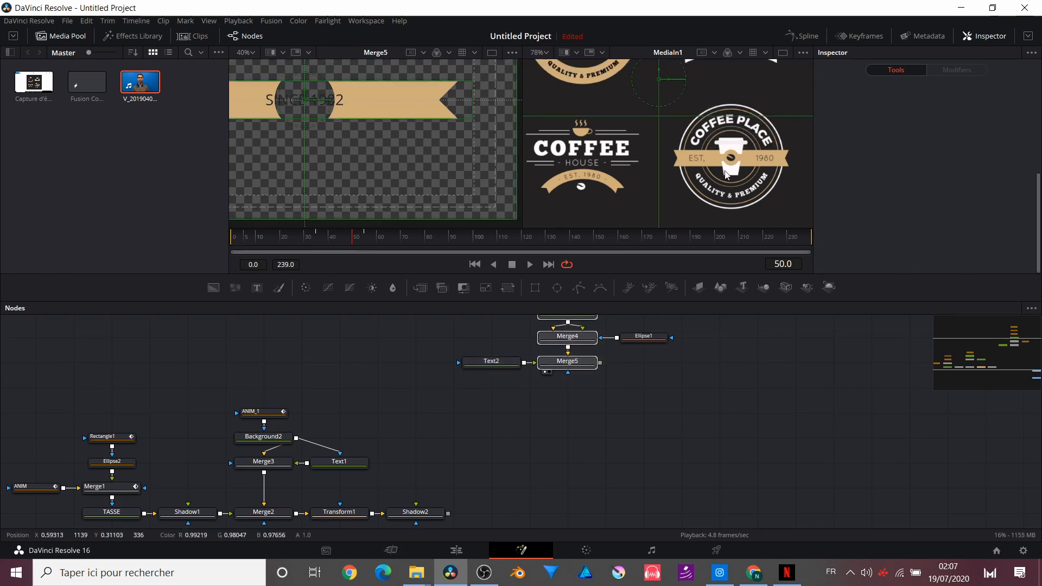
left_click(585, 414)
left_click_drag(611, 360, 572, 381)
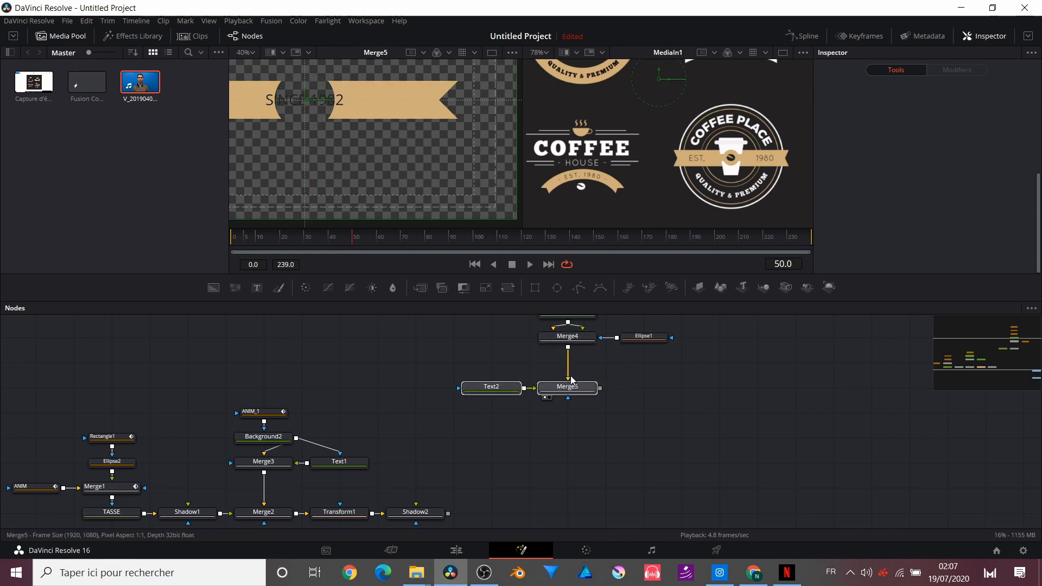
scroll(594, 370, "up", 3)
- Display Merge4 in a single viewer and insert a Transform node between Merge4 and Merge5
left_click(574, 404)
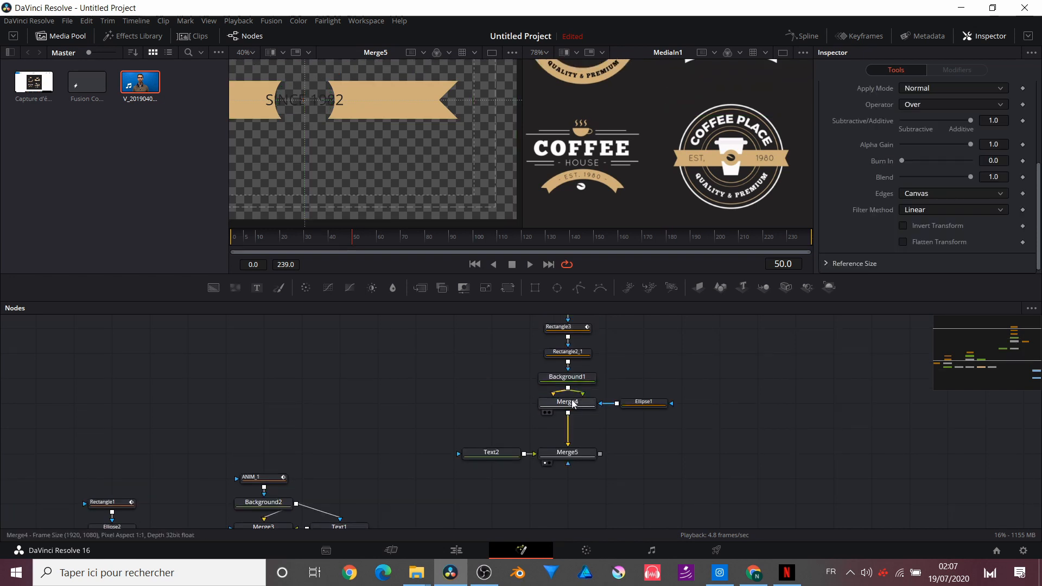
left_click_drag(573, 405, 427, 202)
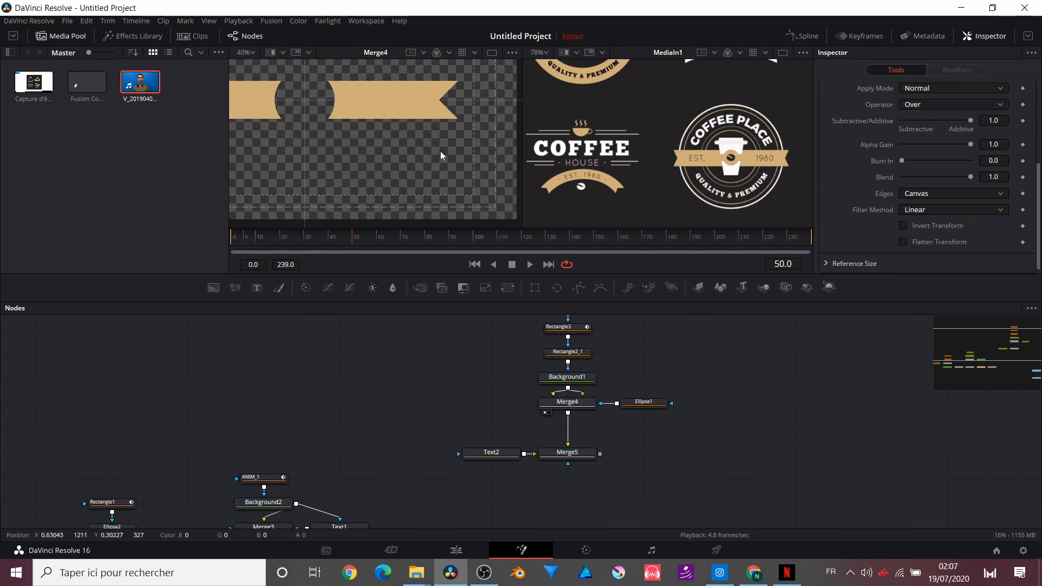
left_click(492, 53)
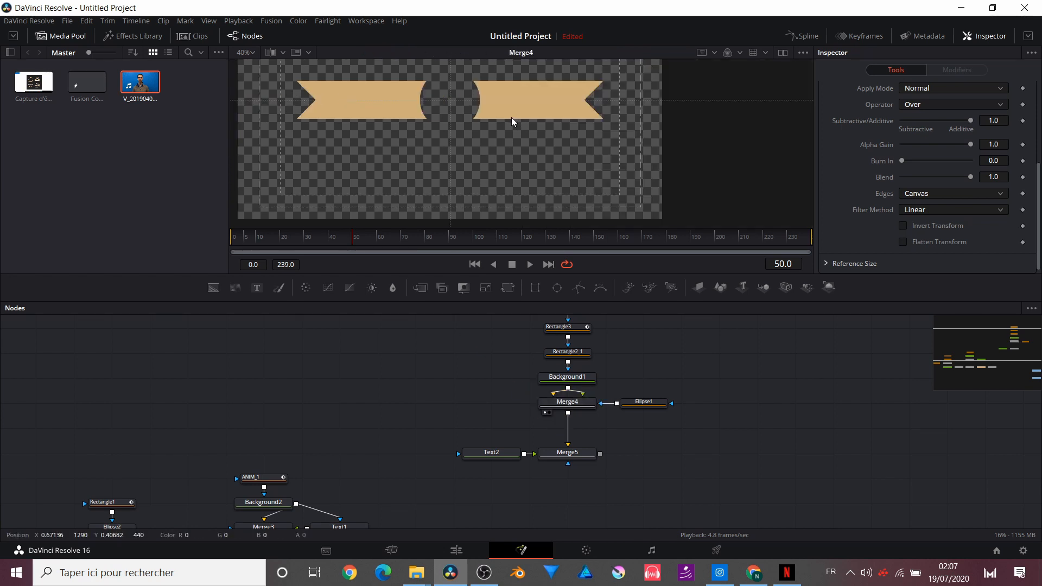
left_click(561, 385)
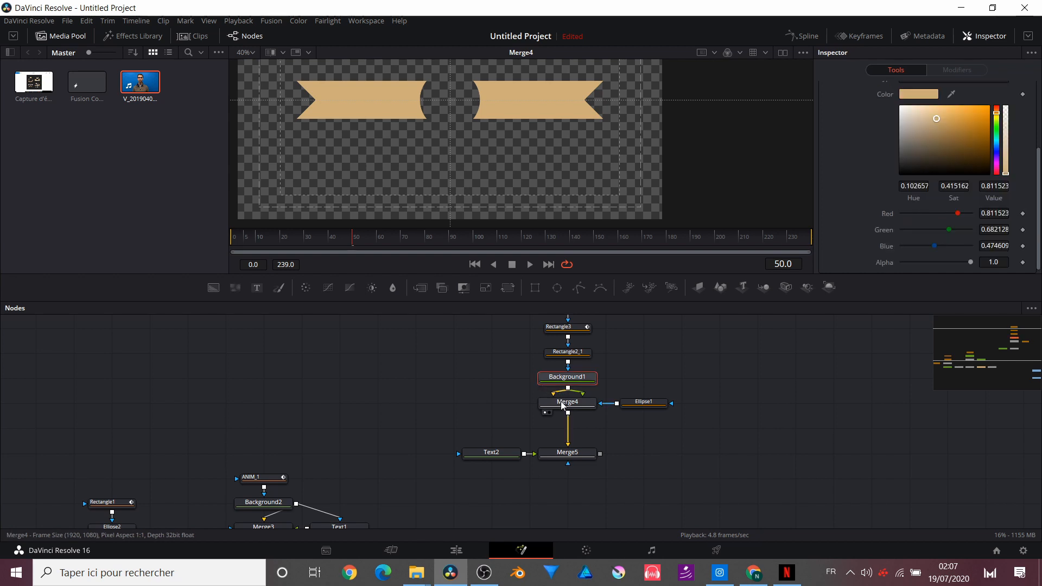
left_click(563, 404)
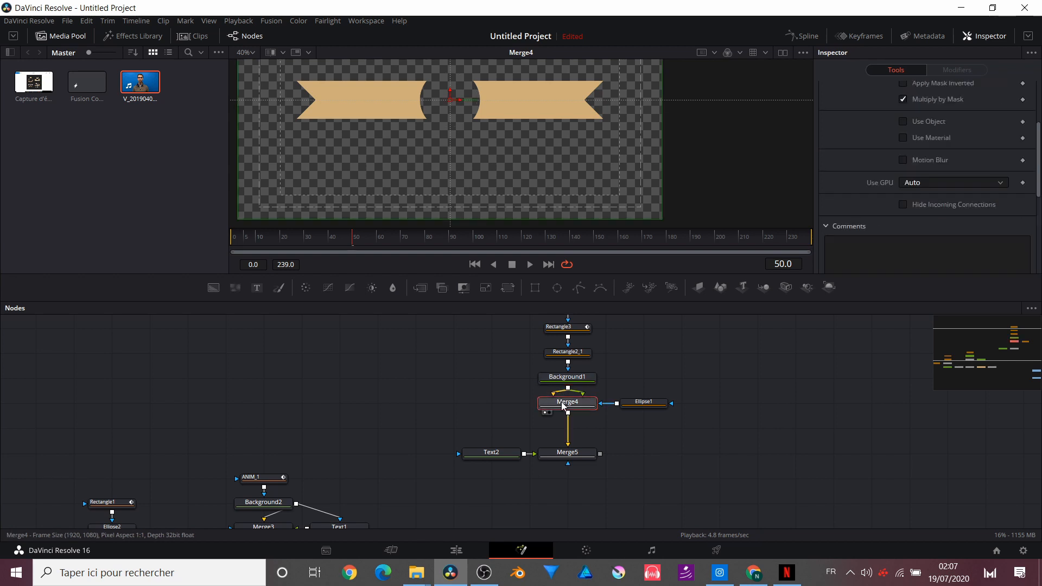
left_click(512, 288)
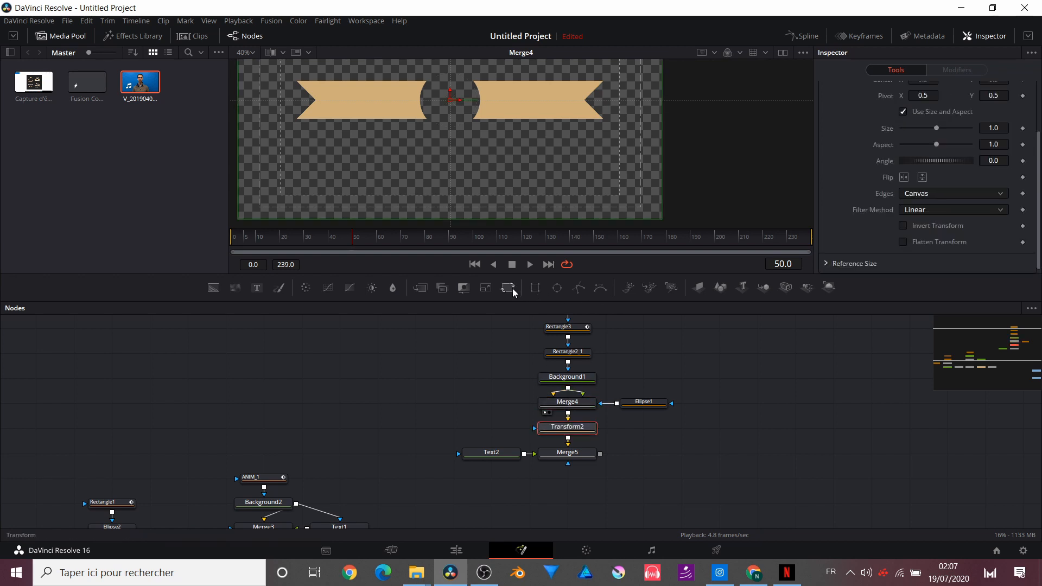
- Set the Transform2 angle to 7 and display Merge5 in the viewer
left_click(988, 159)
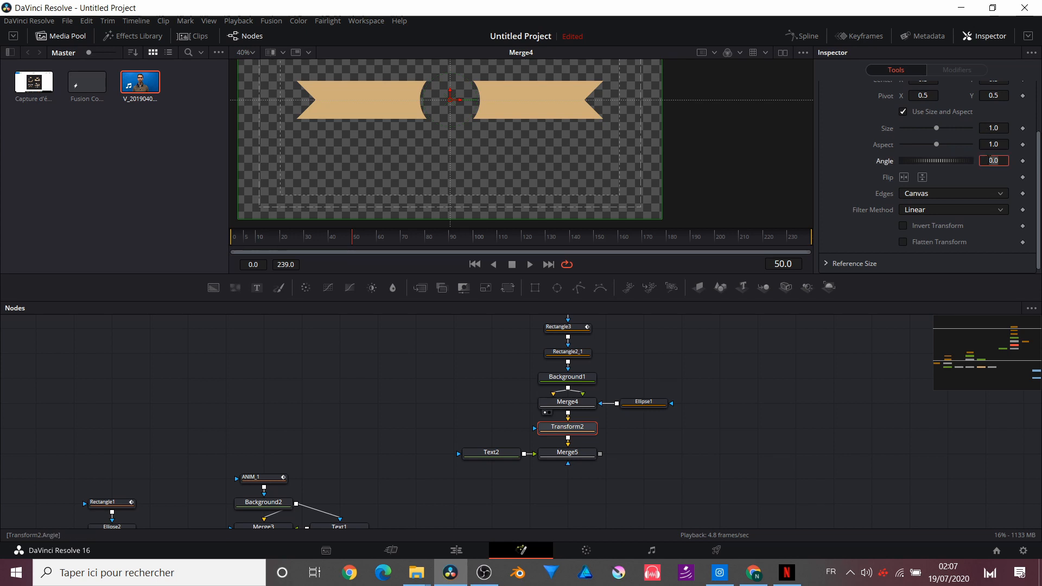
type("7")
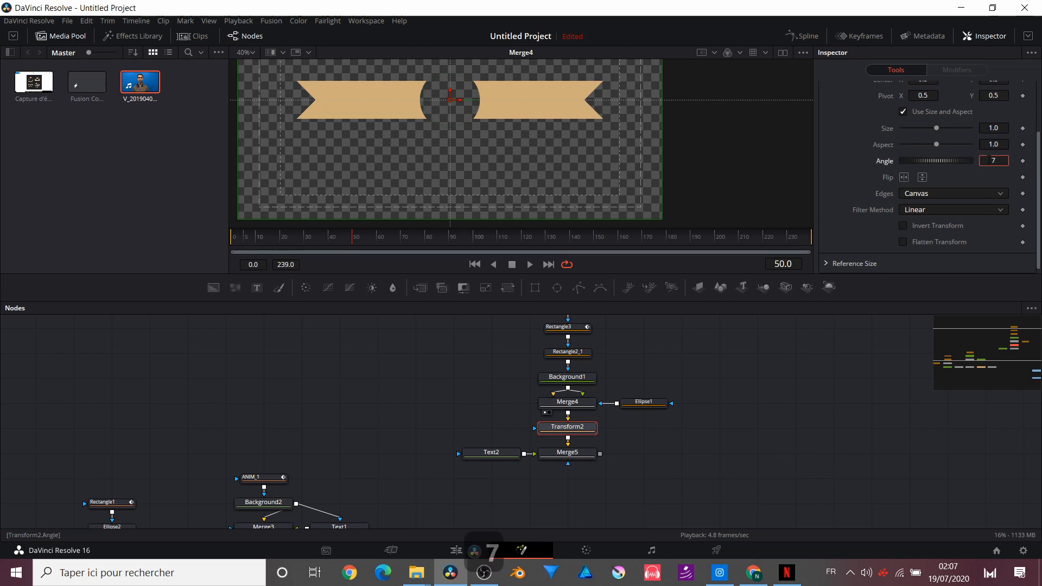
key("Return")
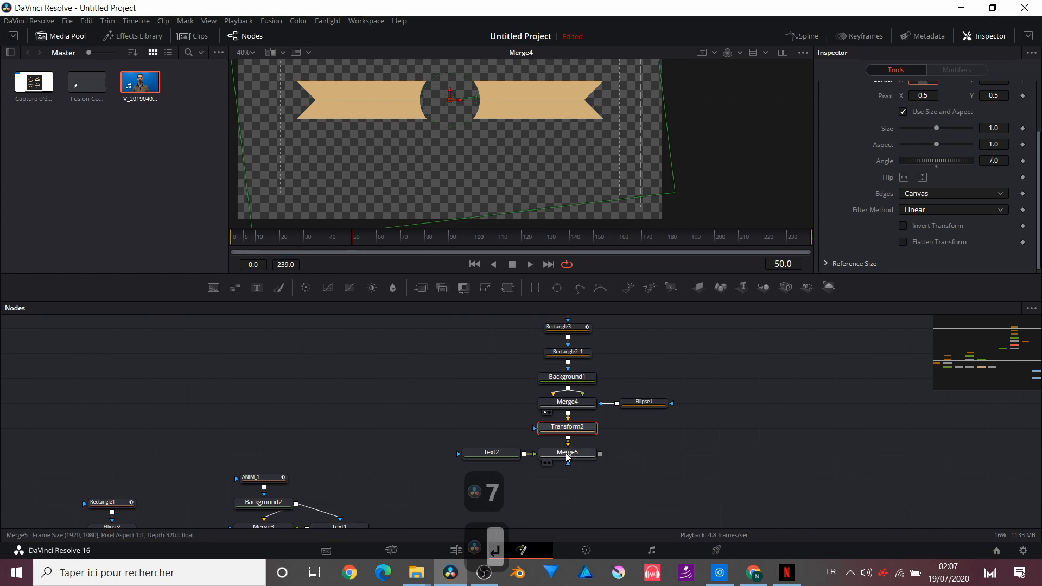
left_click_drag(567, 456, 450, 149)
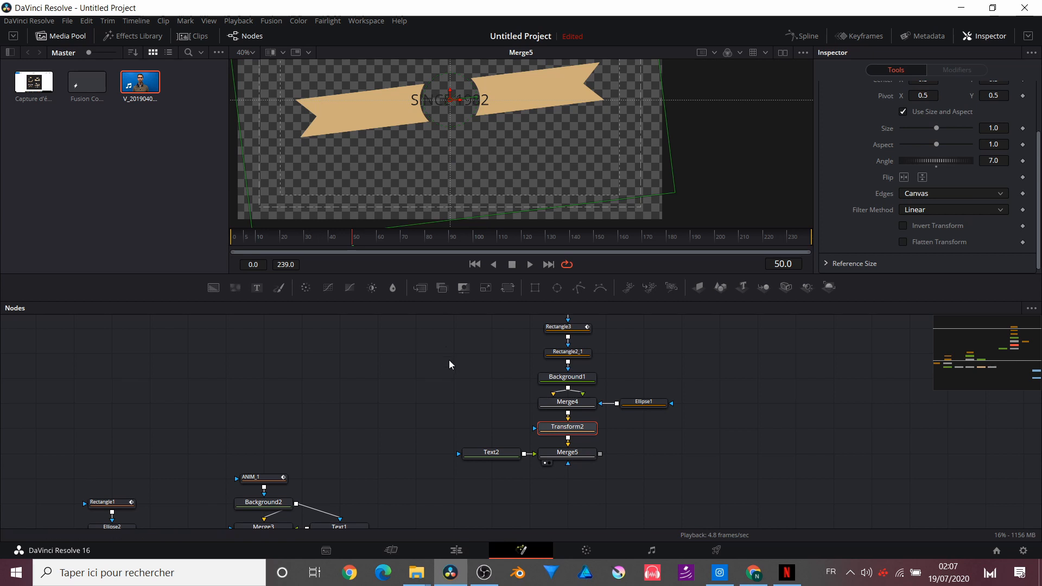
- Rotate the Text2 layout by 7 around Z to match the ribbon's tilt
left_click(509, 457)
scroll(862, 229, "up", 3)
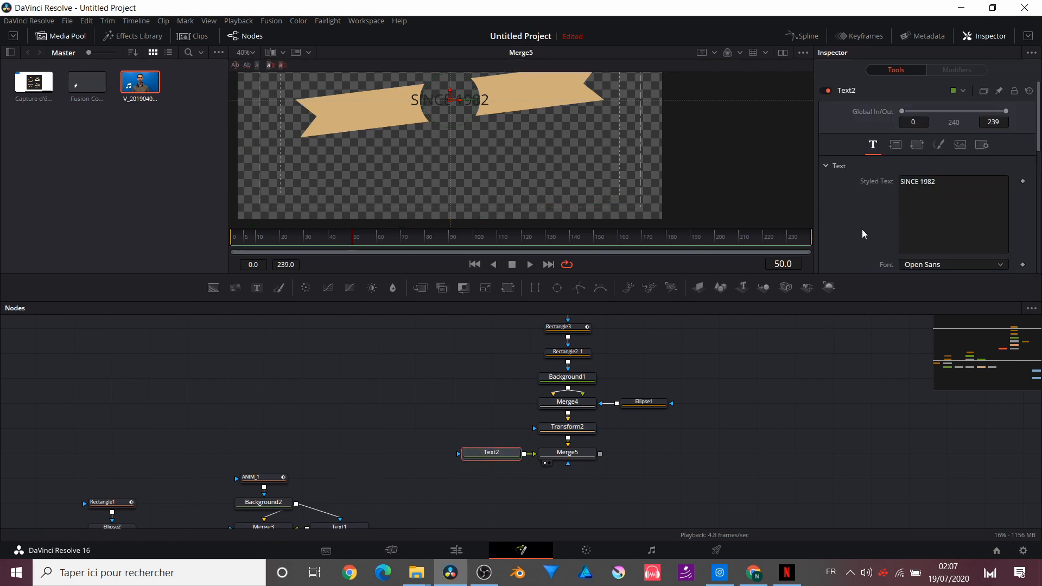
left_click(896, 147)
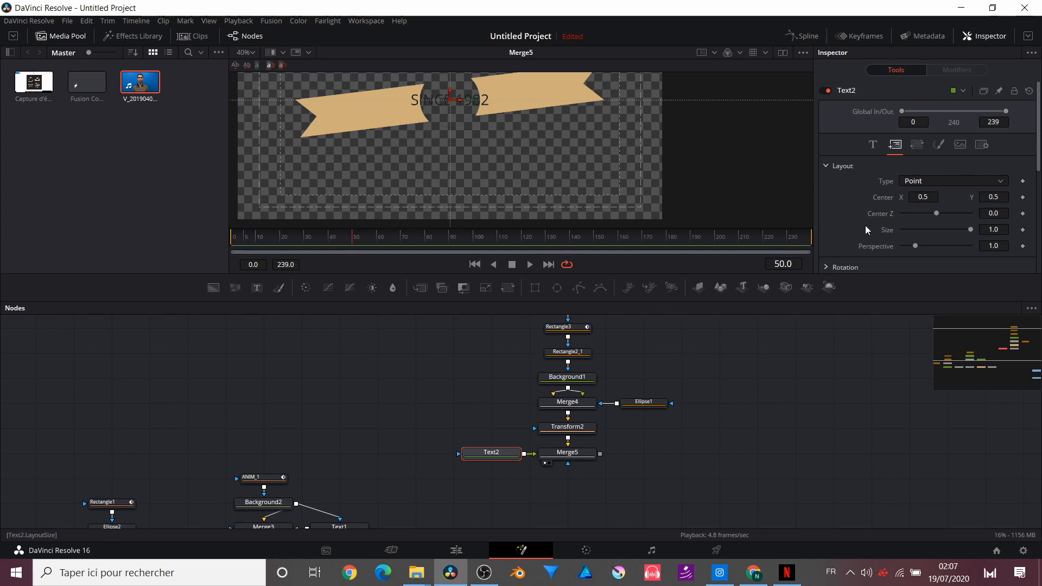
scroll(865, 226, "down", 2)
left_click(827, 181)
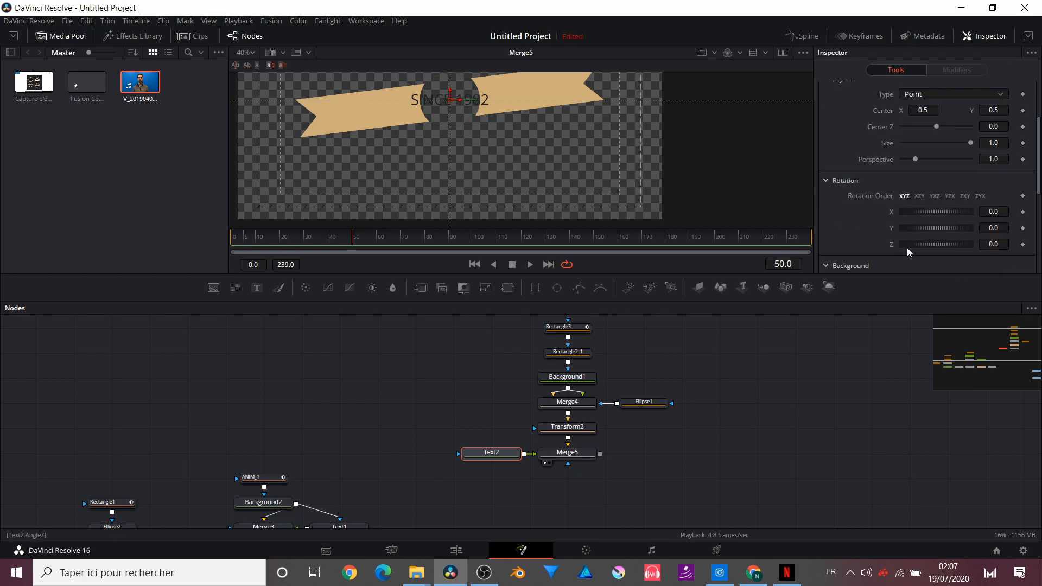
left_click(987, 245)
type("7")
key("Return")
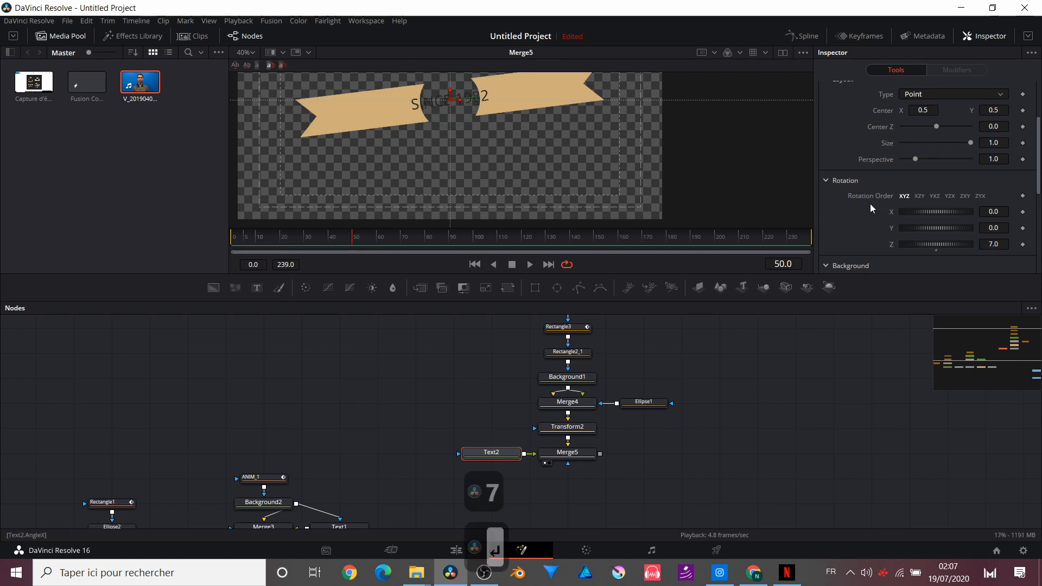
scroll(871, 203, "up", 3)
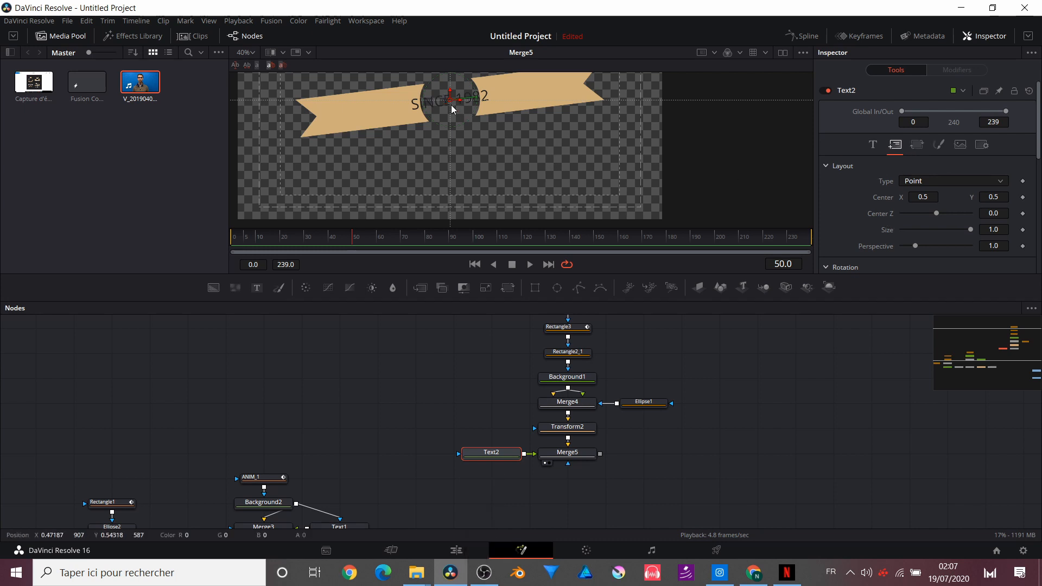
- Set the Text2 transform to Words and shear it to about -0.56 in X
left_click(918, 145)
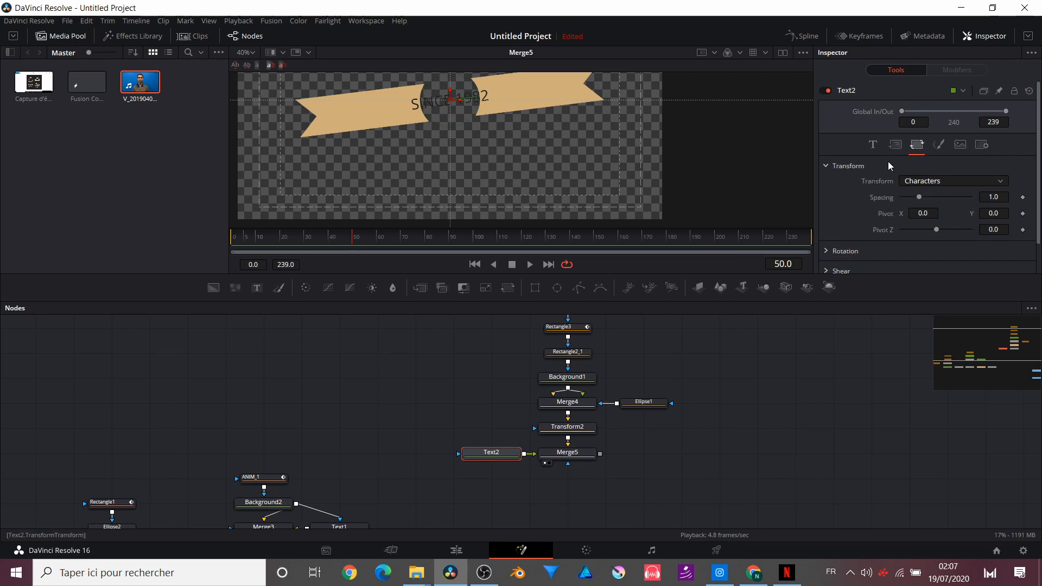
left_click(920, 182)
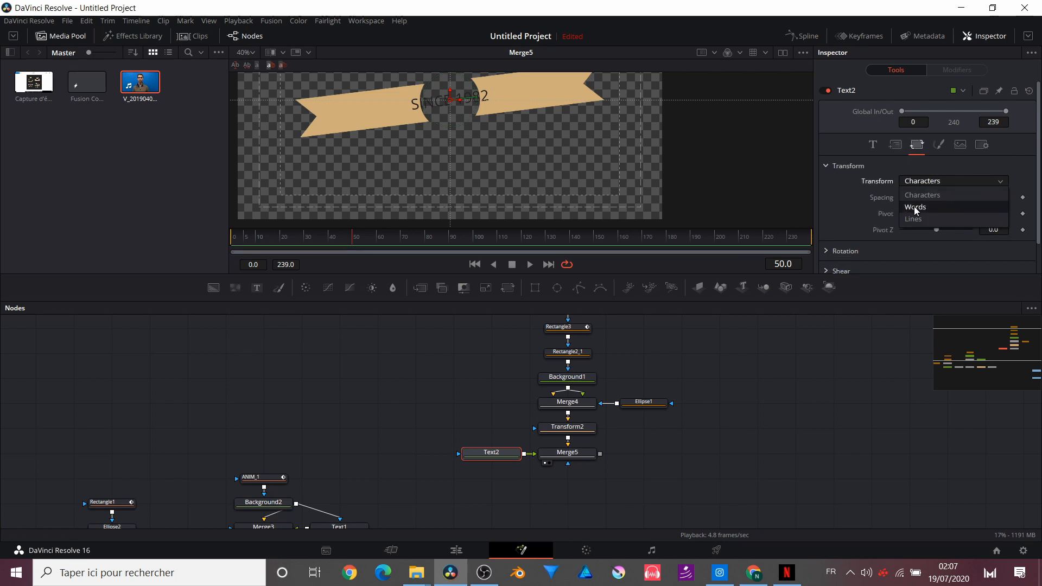
left_click(915, 207)
scroll(855, 224, "down", 1)
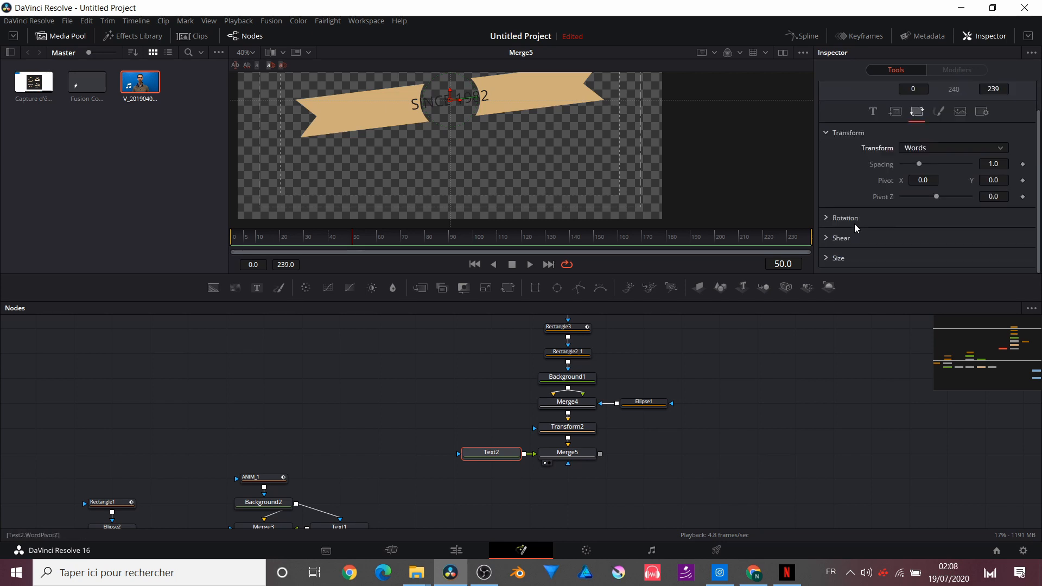
left_click(829, 237)
scroll(855, 243, "down", 1)
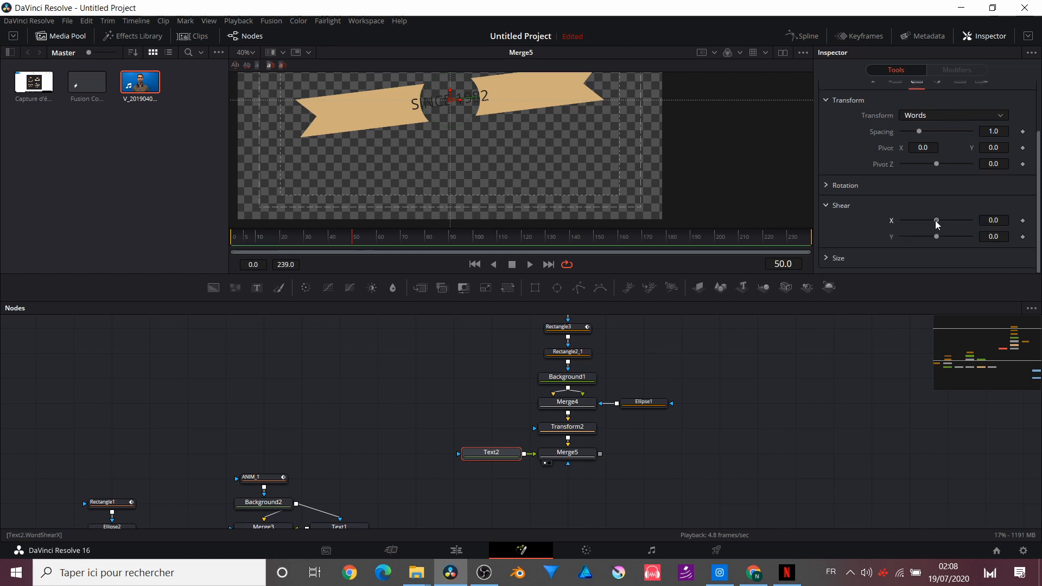
left_click_drag(936, 221, 916, 218)
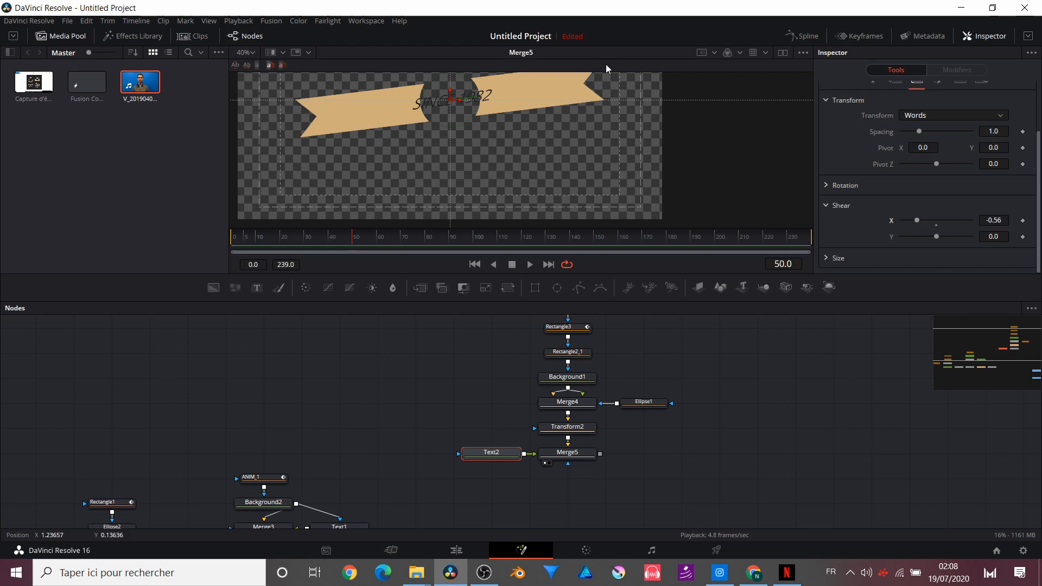
left_click(842, 205)
scroll(838, 176, "up", 2)
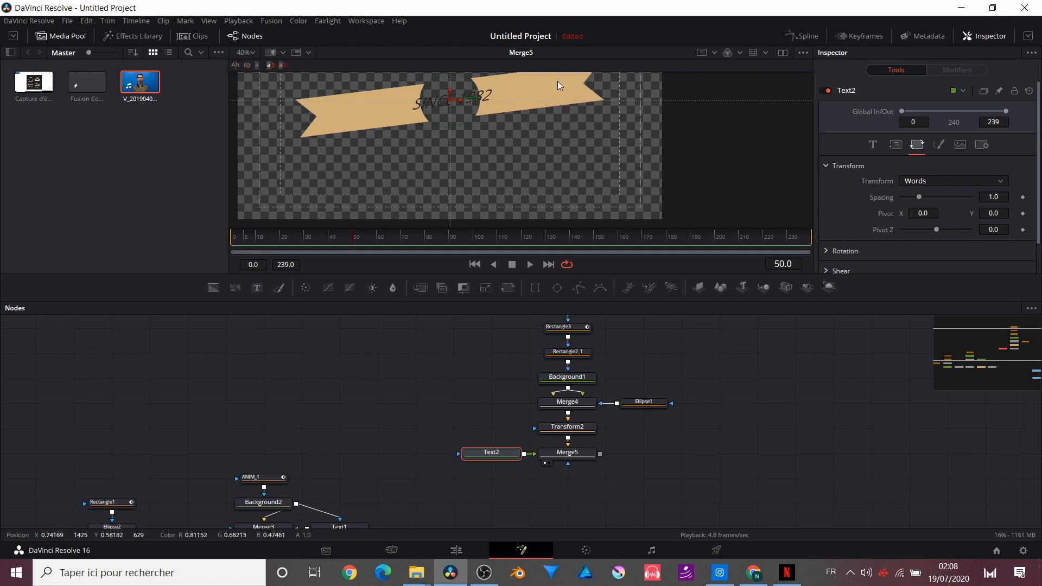
- Add a Character Level Styling modifier to the Text2 styled text and open the modifier's settings
left_click(874, 145)
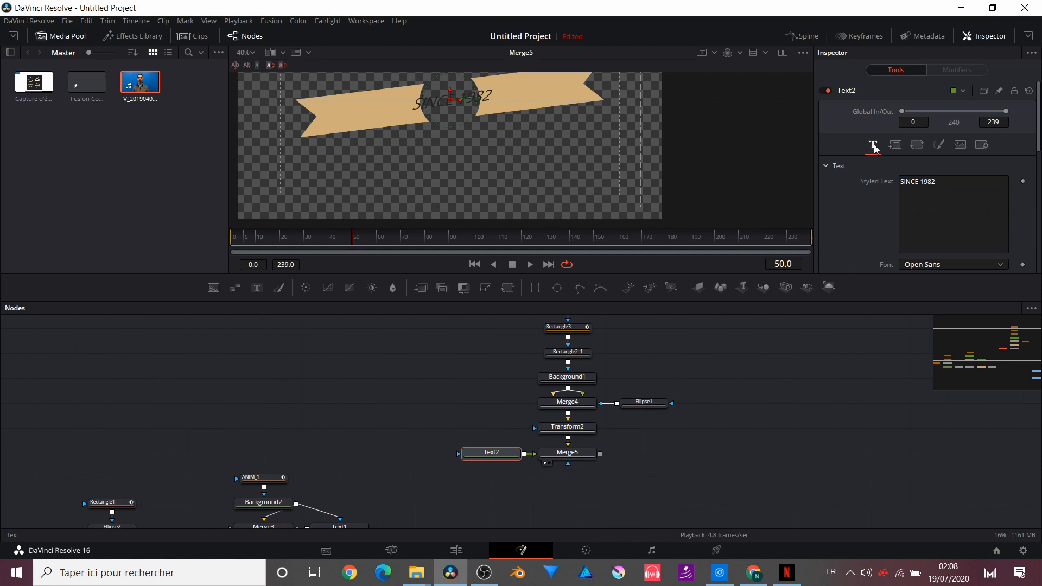
right_click(965, 185)
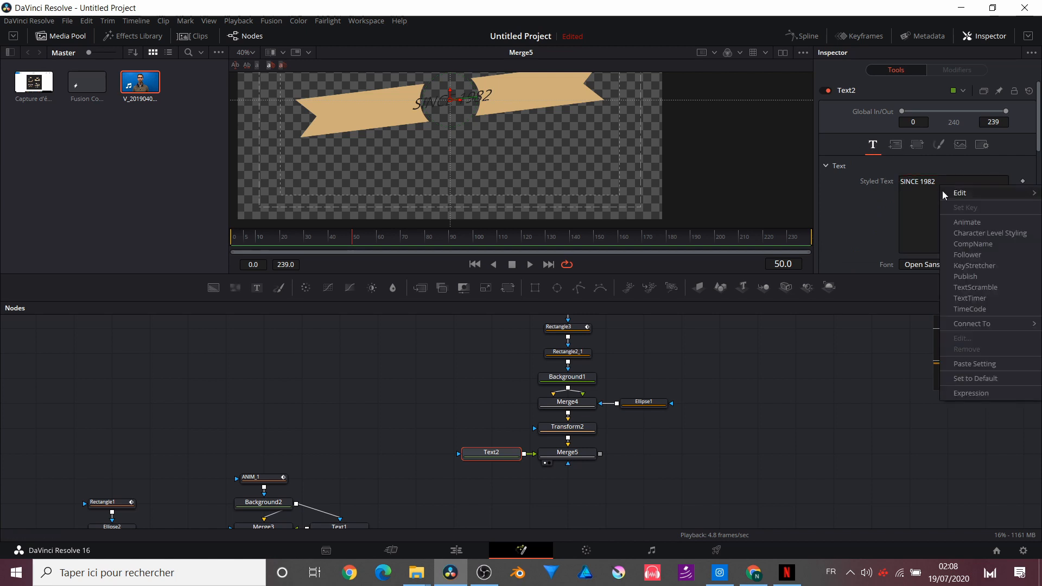
left_click(973, 235)
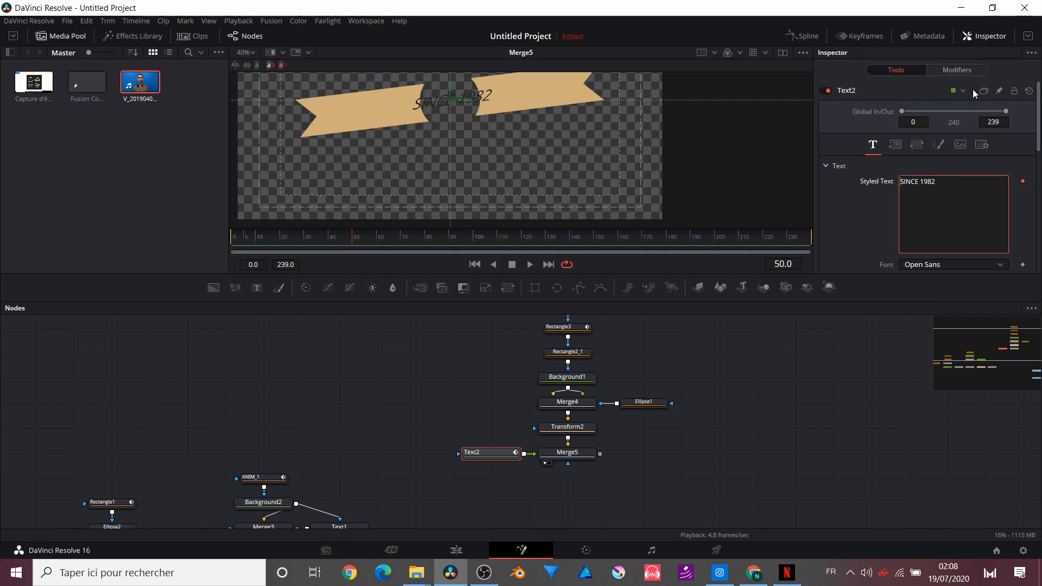
left_click(954, 71)
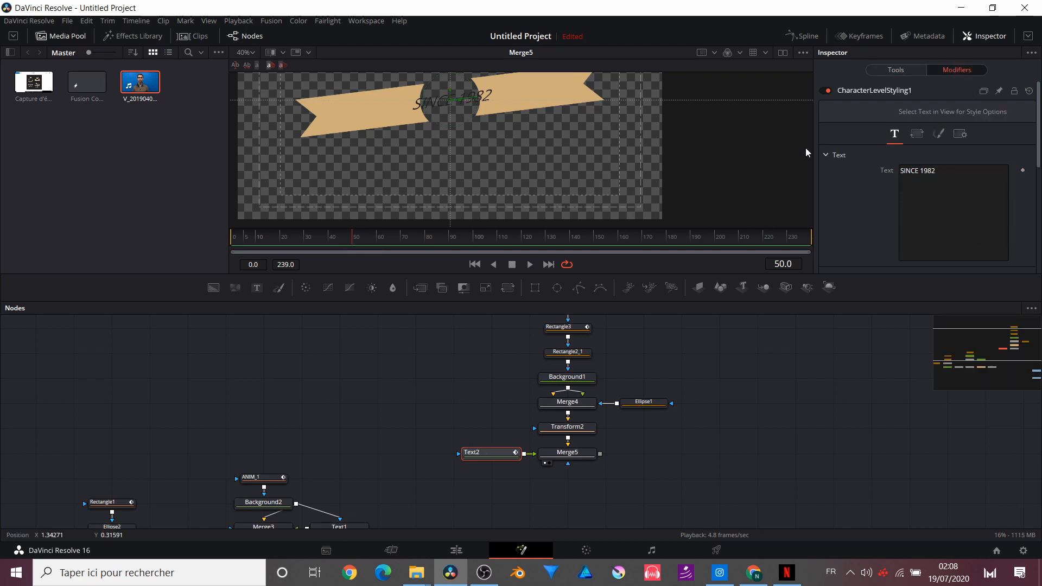
- Select the "1982" characters in the viewer for styling with the Text2 character-level shading settings
left_click(938, 134)
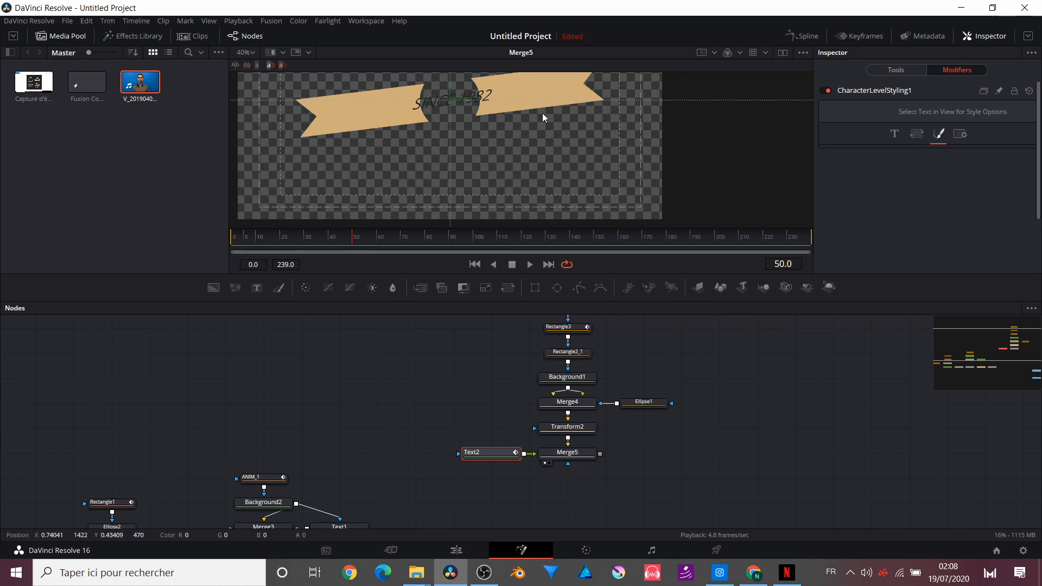
left_click(461, 103)
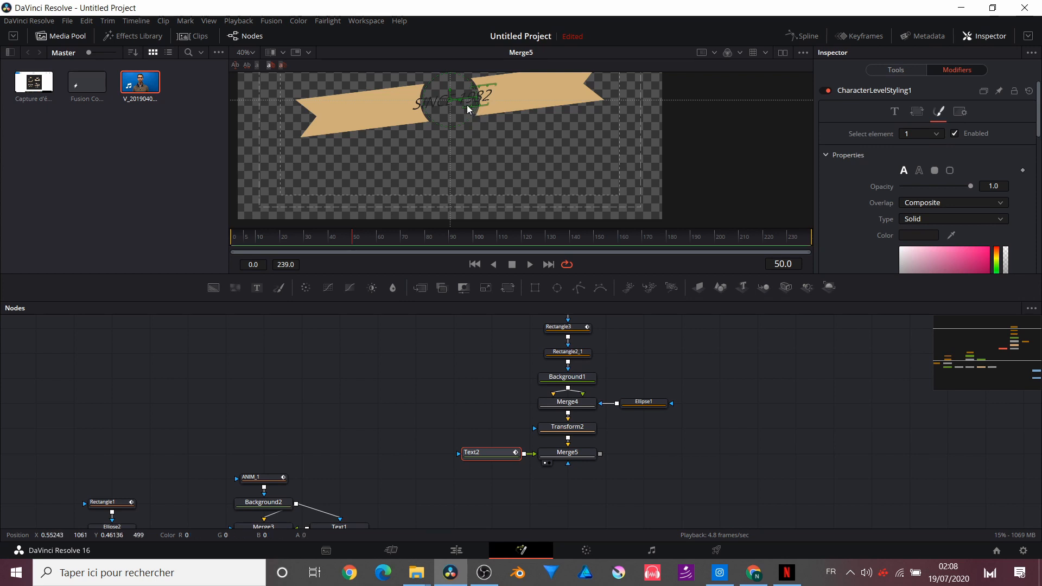
left_click(510, 128)
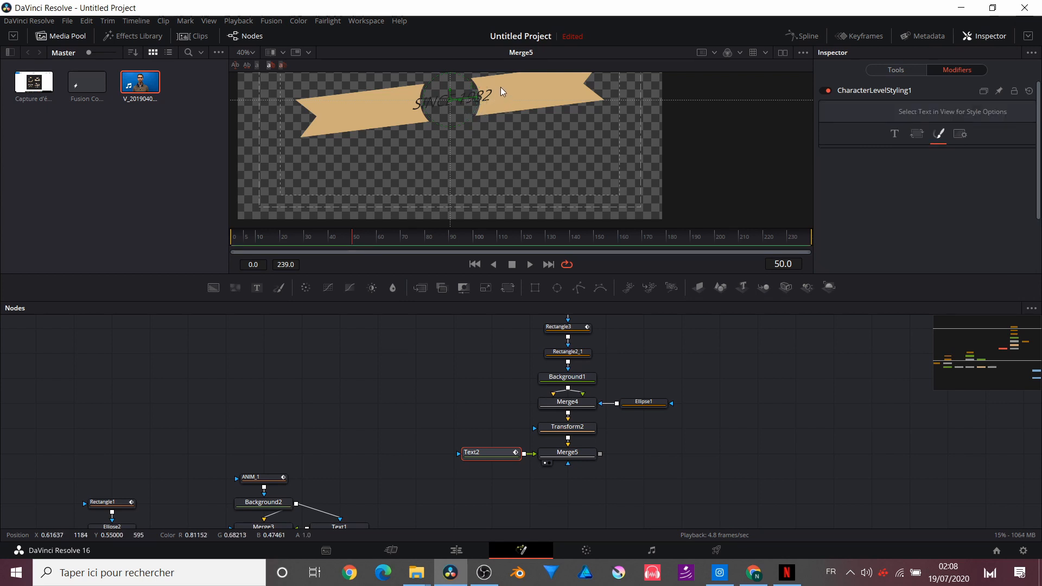
left_click(460, 105)
scroll(460, 106, "up", 2)
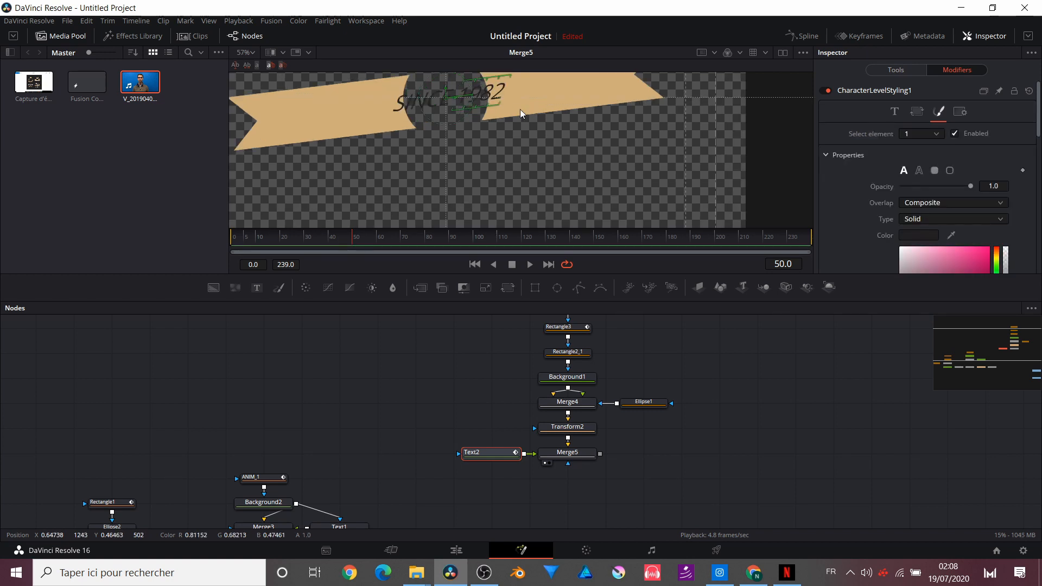
- Set the X position offset of "1982" to 3 so it sits on the ribbon's right half
scroll(883, 163, "down", 3)
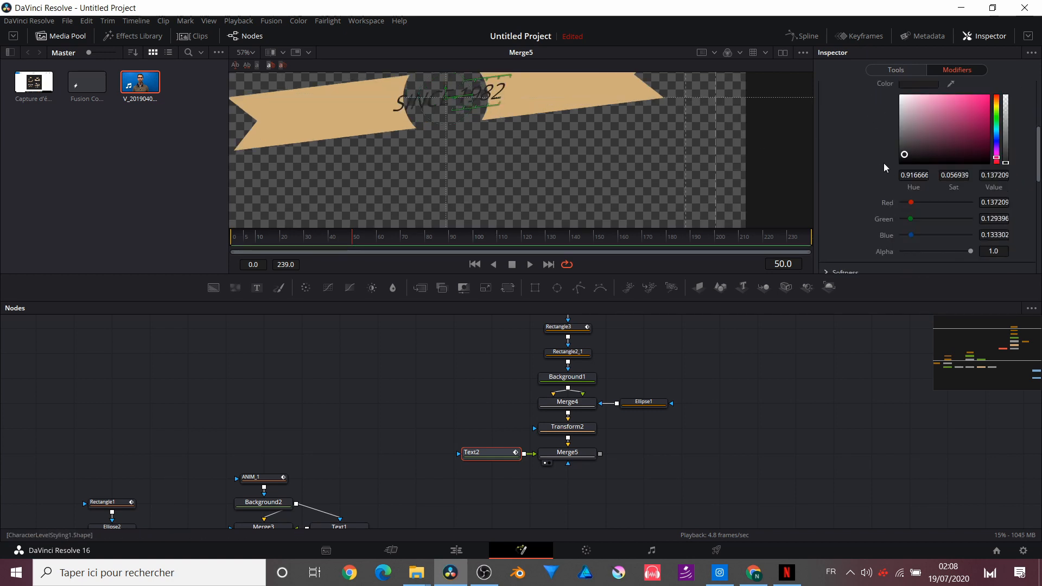
scroll(884, 162, "down", 3)
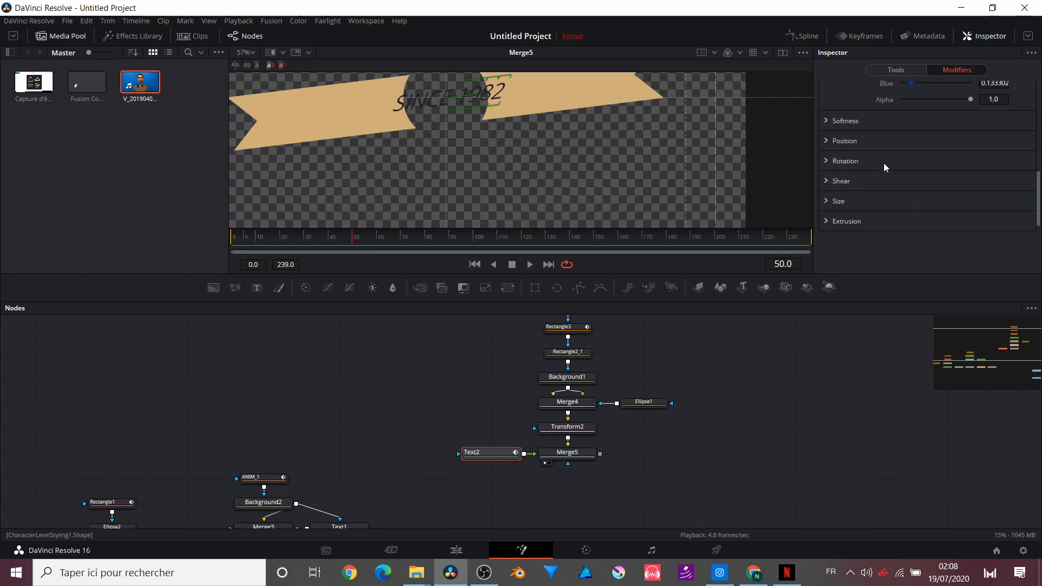
left_click(828, 141)
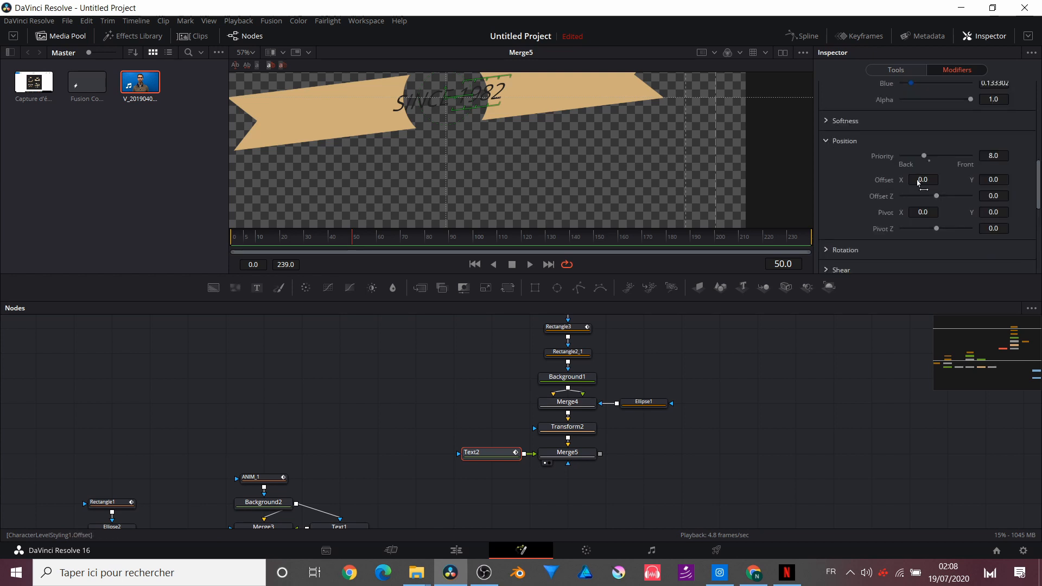
left_click_drag(919, 184, 923, 183)
mouse_move(923, 180)
left_mouse_down()
mouse_move(934, 179)
mouse_move(920, 181)
left_mouse_up()
left_click(920, 184)
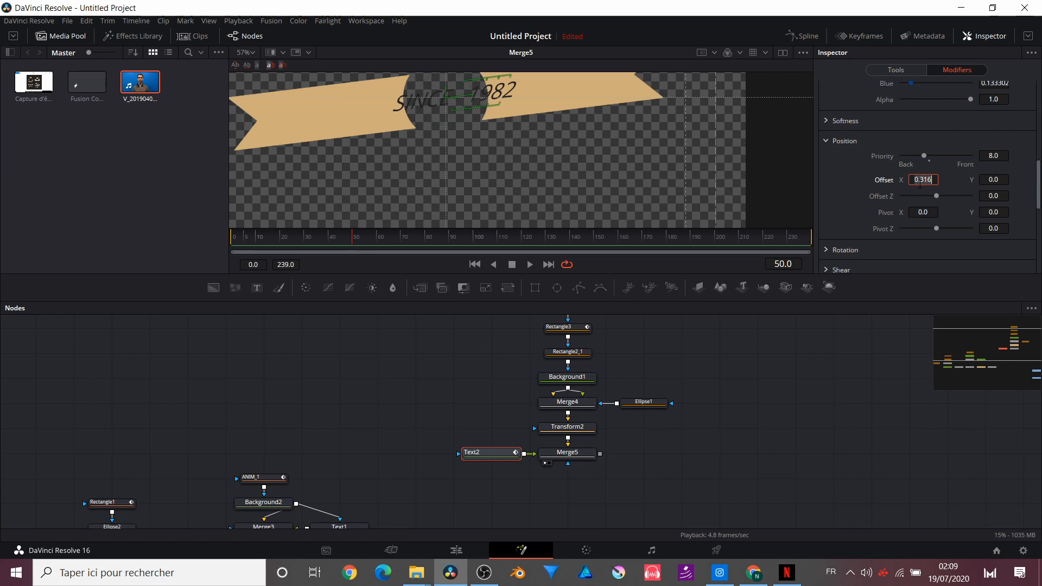
type("1.")
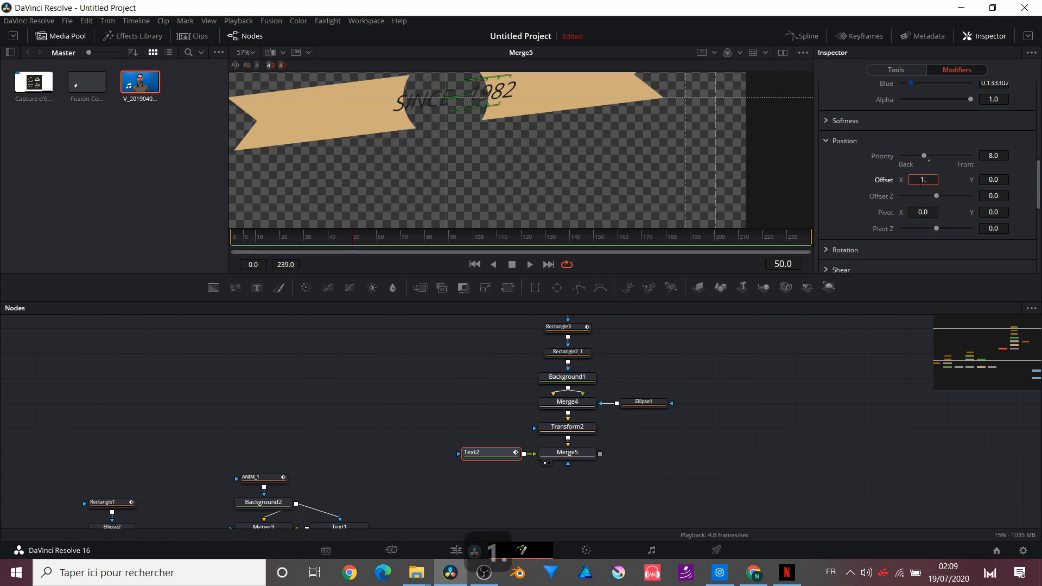
type("5")
key("Return")
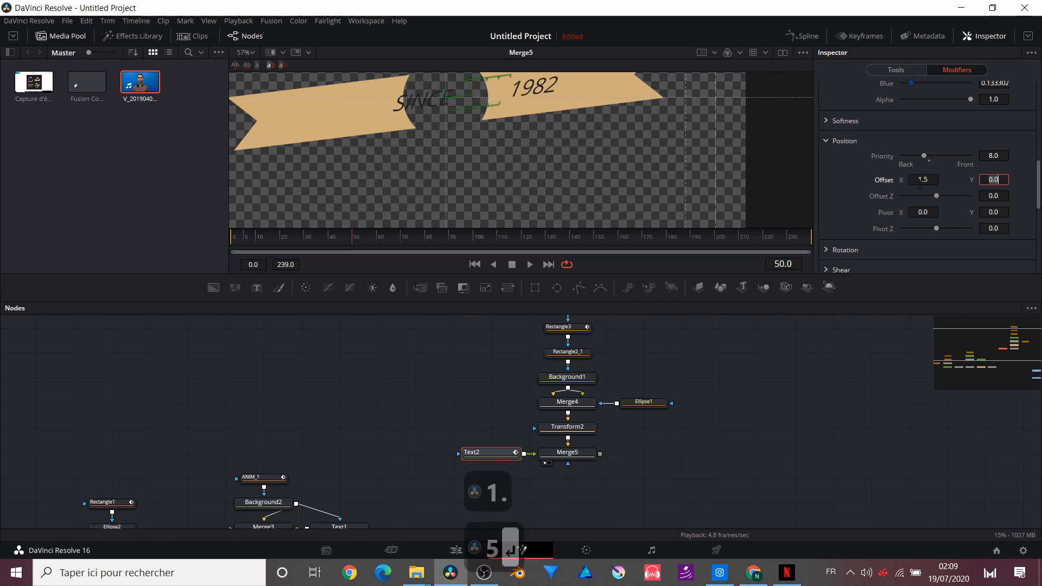
left_click(921, 183)
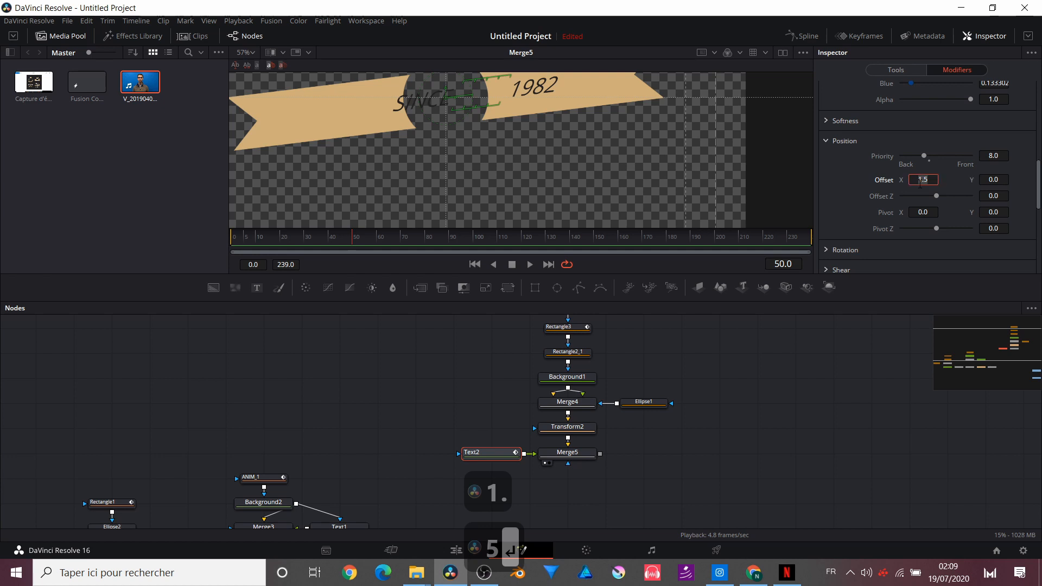
type("3")
key("Return")
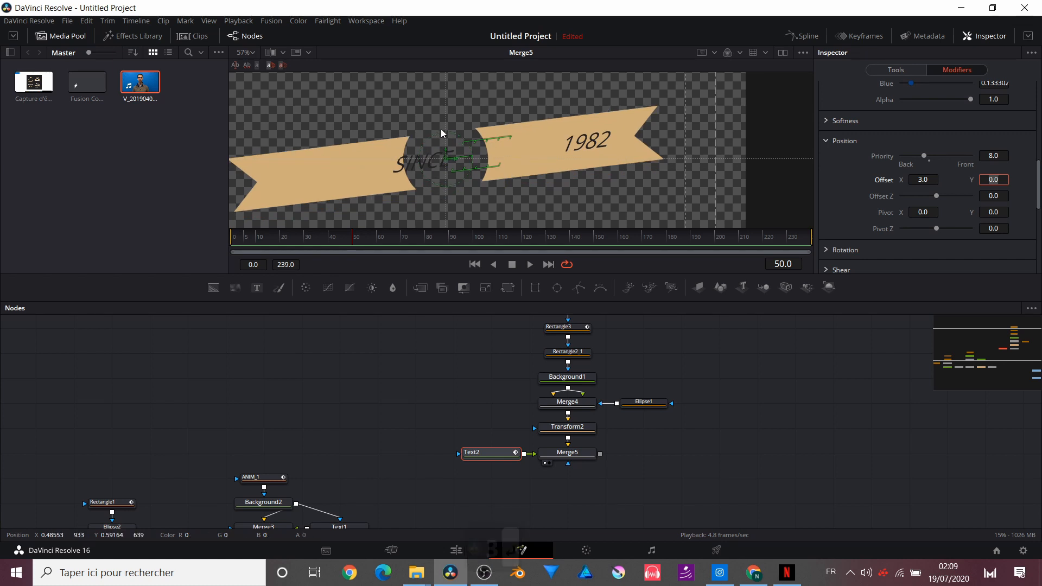
- Select the "SINCE" characters and set their X position offset to -3, placing the word on the ribbon's left half
left_click(382, 132)
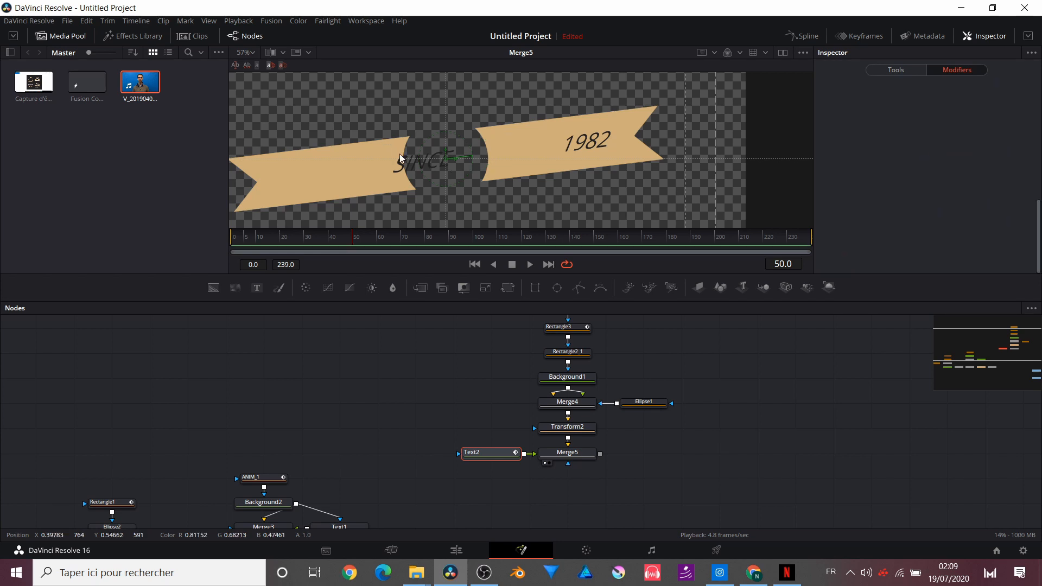
left_click_drag(406, 144, 452, 182)
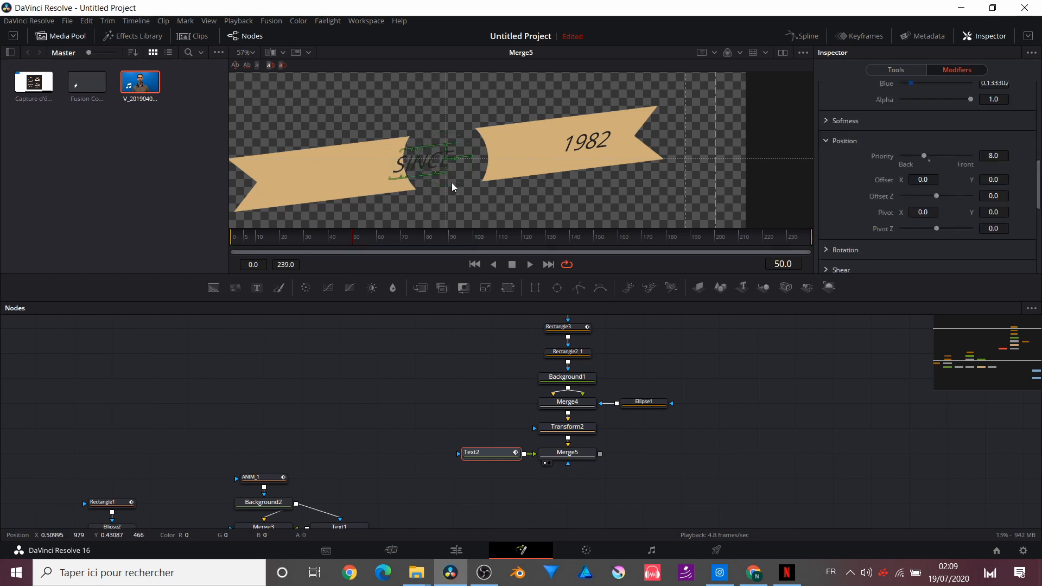
left_click(923, 179)
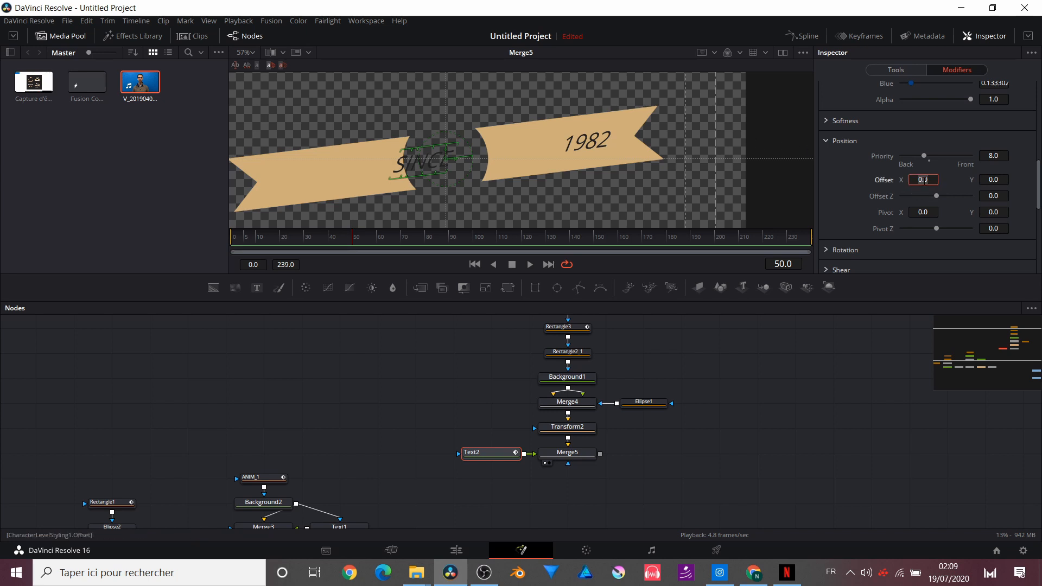
type("-")
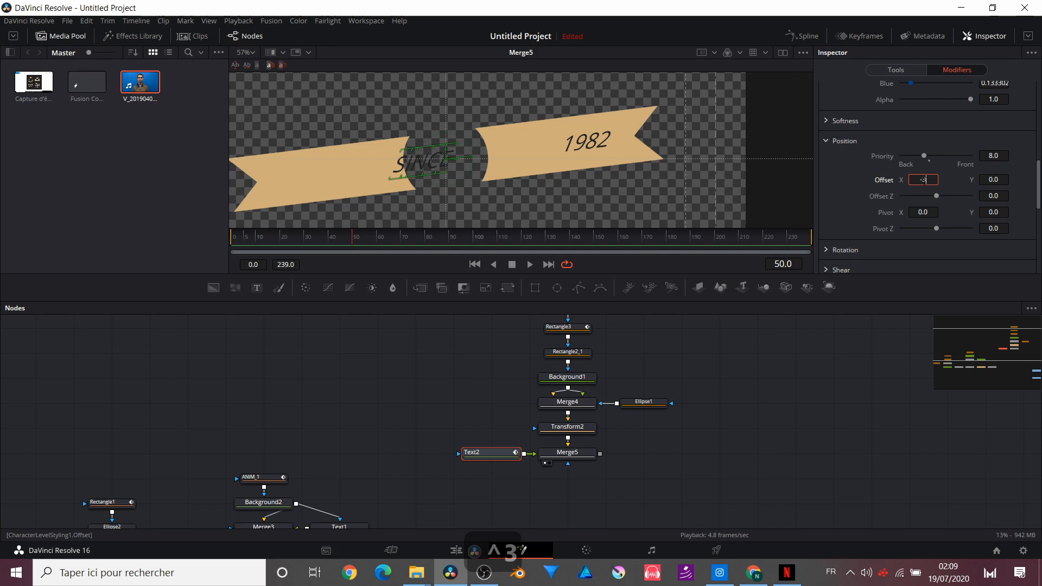
type("3")
key("Return")
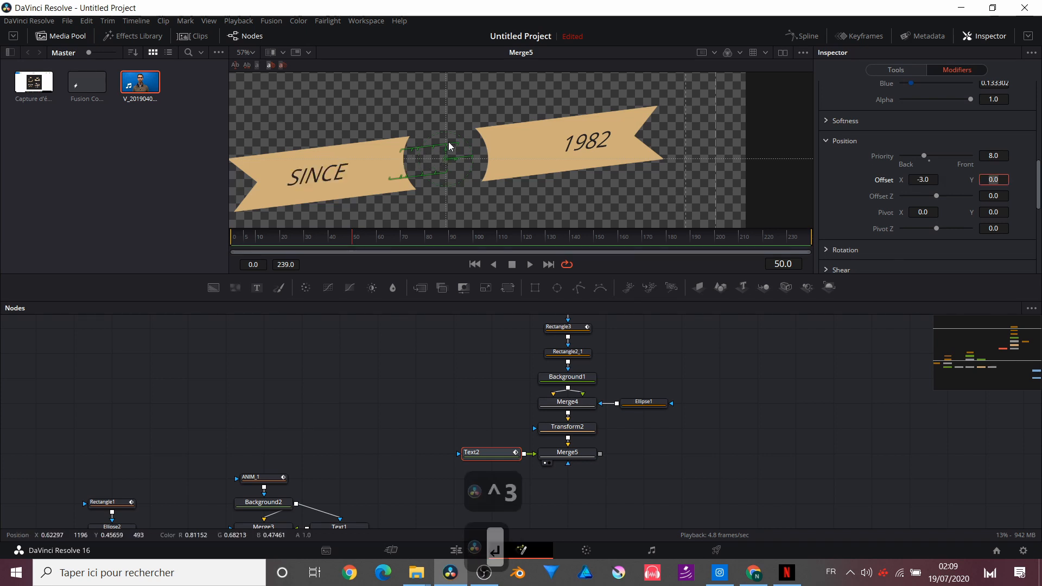
- Preview the ribbon and text animation from about frame 31 to check when the words appear
scroll(448, 138, "down", 1)
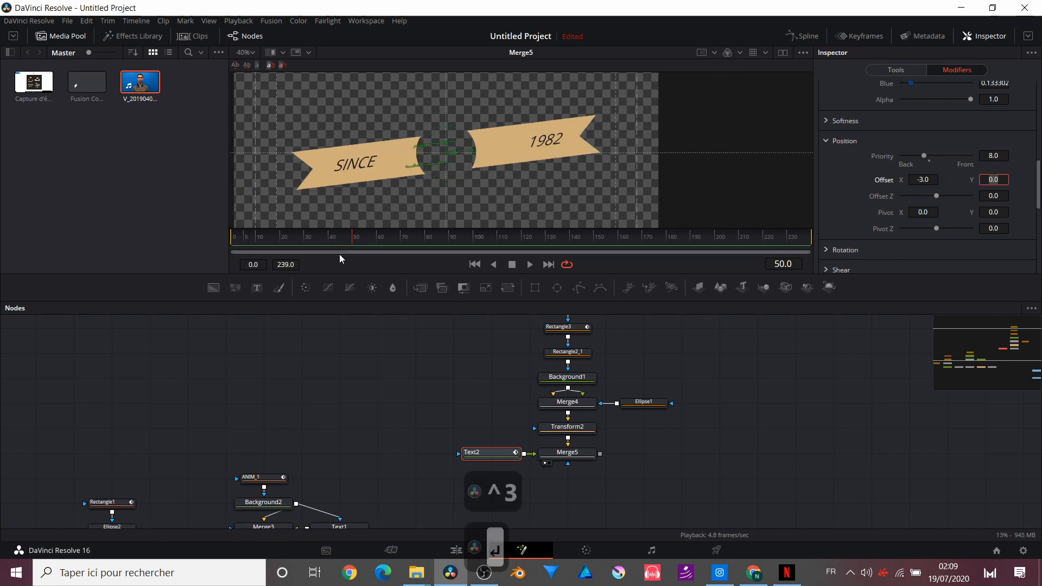
left_click_drag(325, 242, 307, 242)
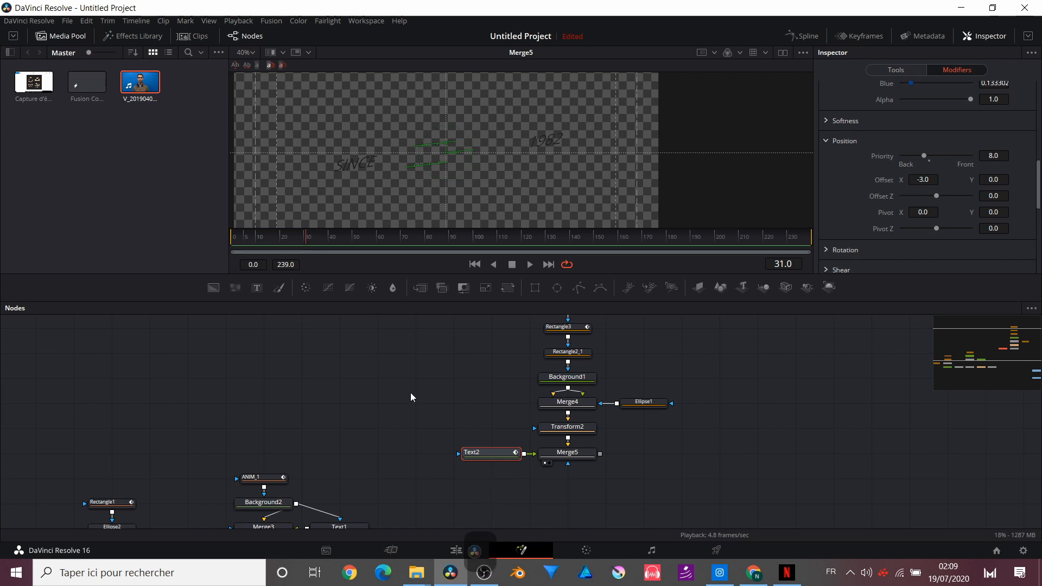
key("space")
key("space")
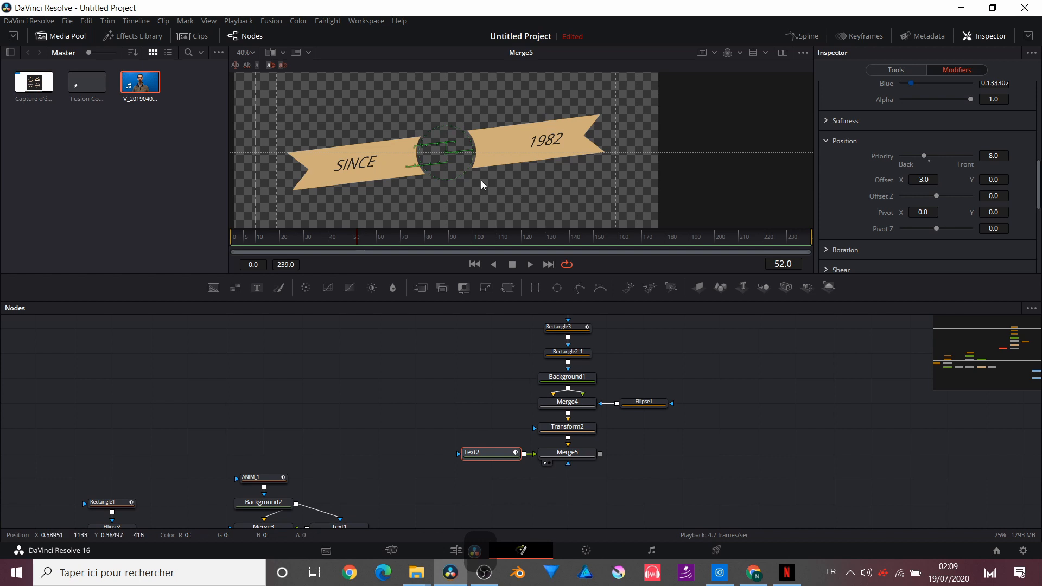
- Connect the Transform2 output to the mask input of Text2 so the ribbon shape masks the text
scroll(620, 418, "right", 4)
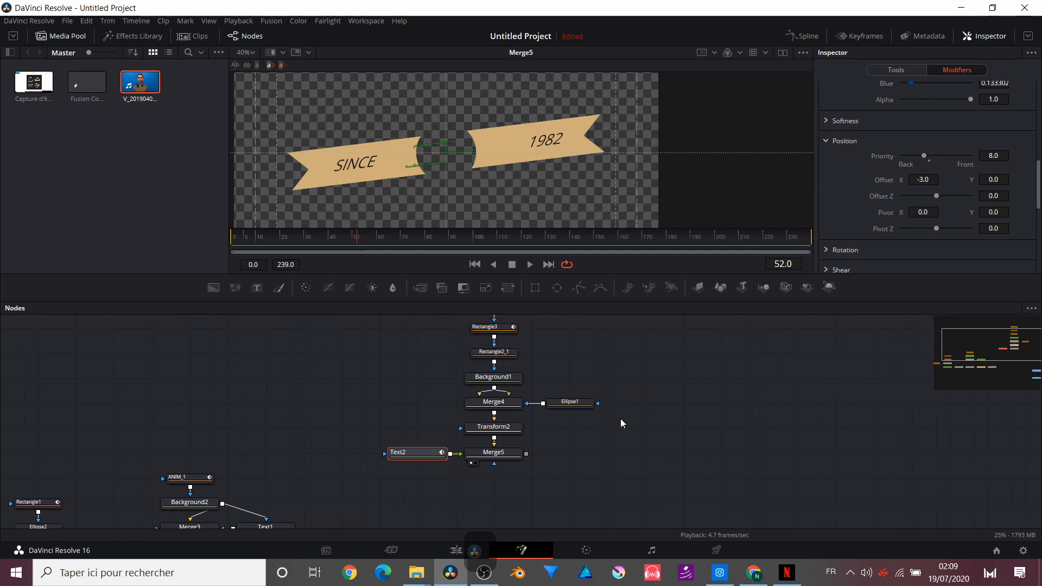
scroll(621, 418, "up", 3)
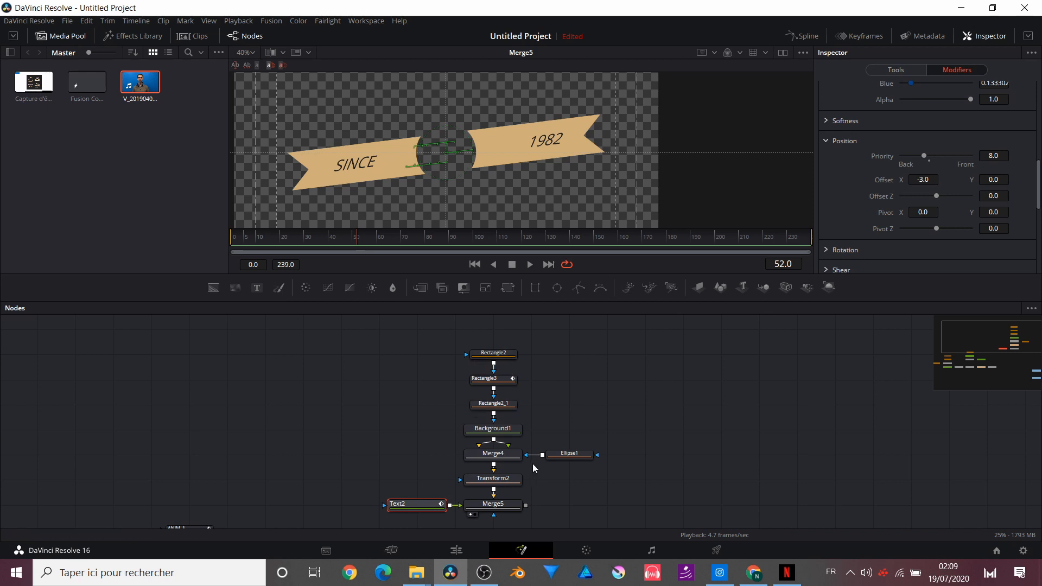
scroll(517, 403, "down", 2)
left_click(493, 434)
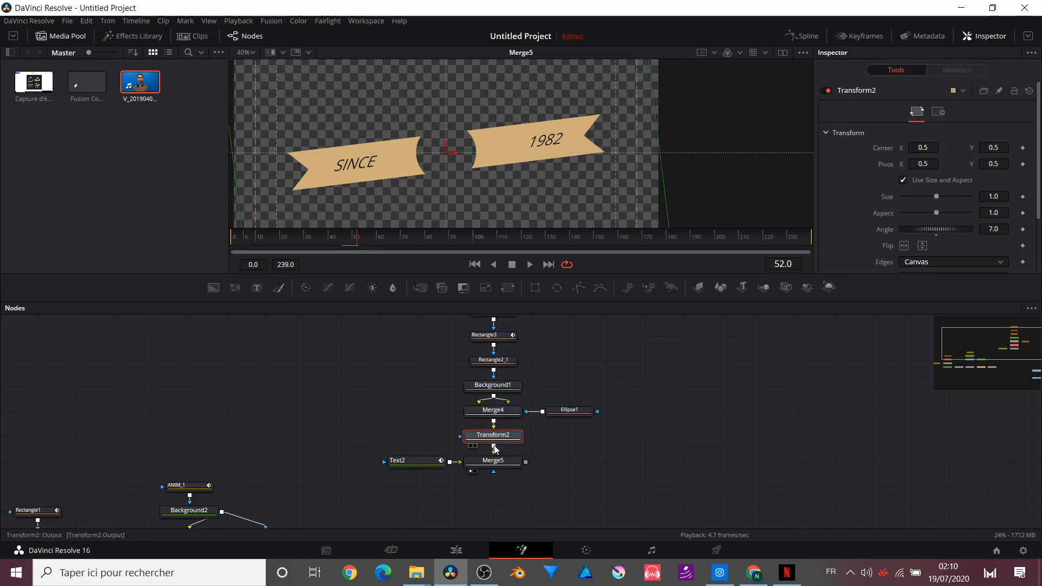
left_click_drag(494, 447, 405, 462)
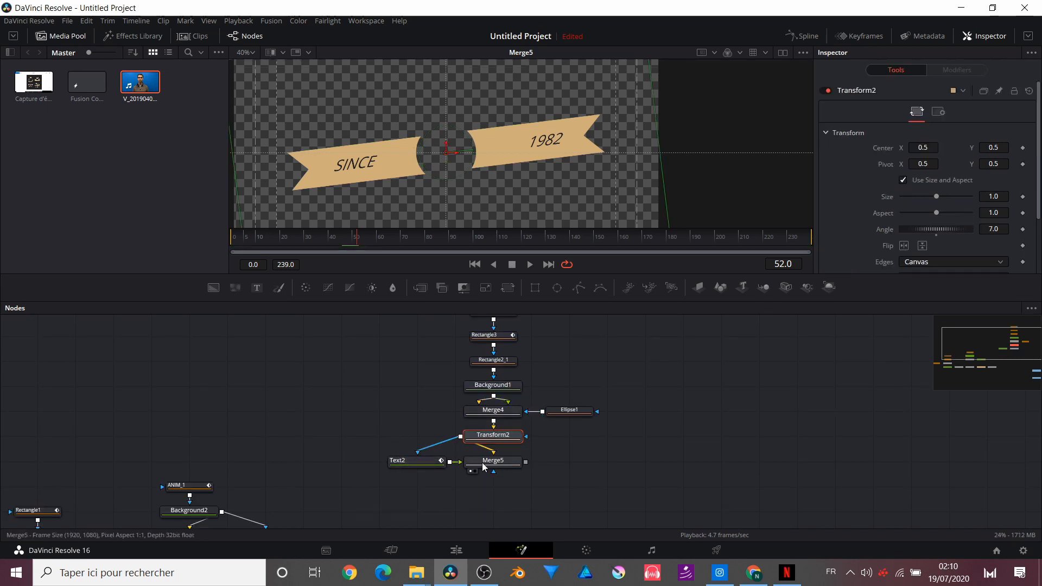
- Play the animation from frame 19 to check the masked text reveal
left_click(279, 237)
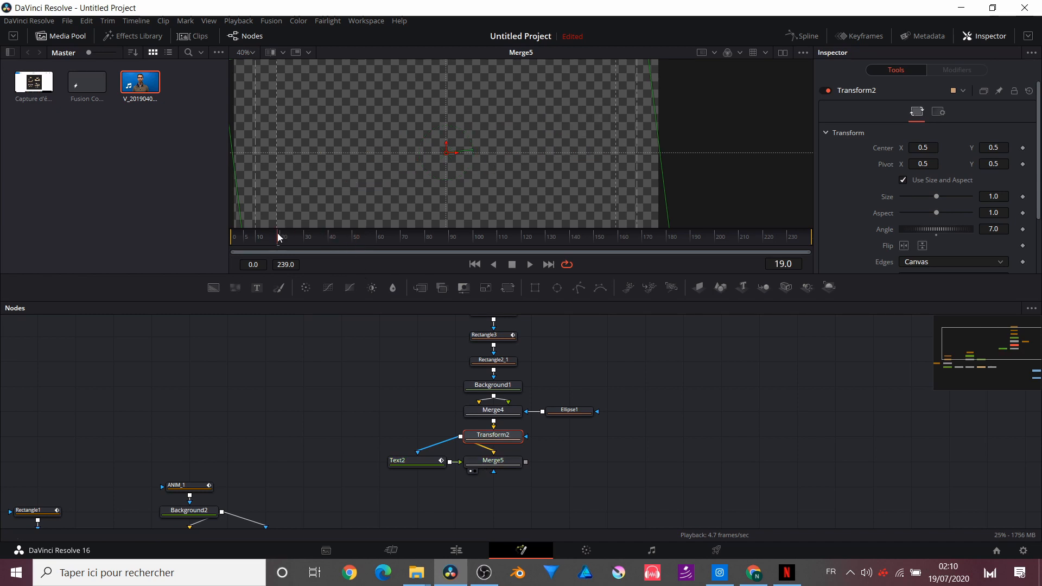
key("space")
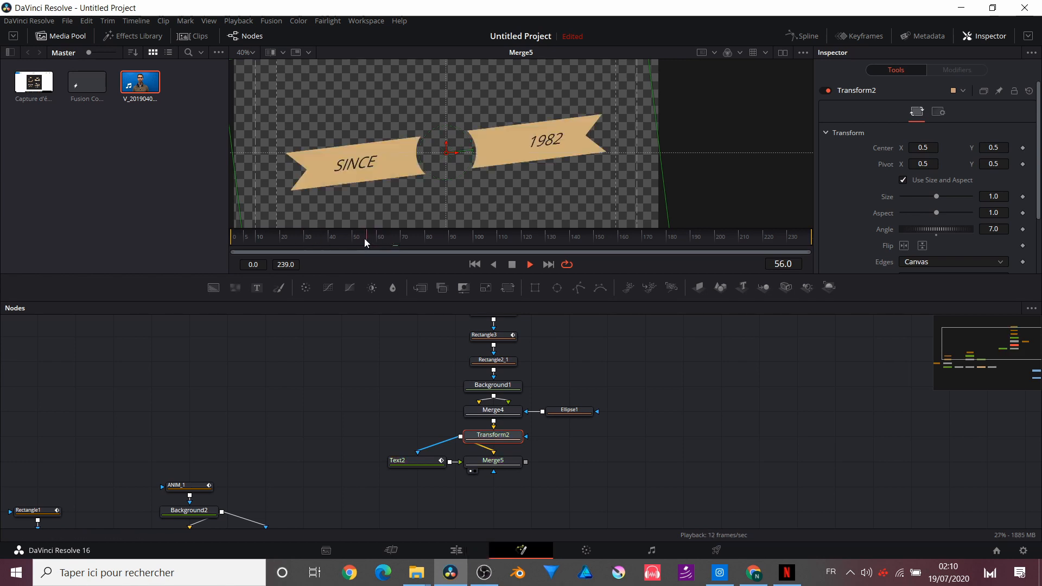
key("space")
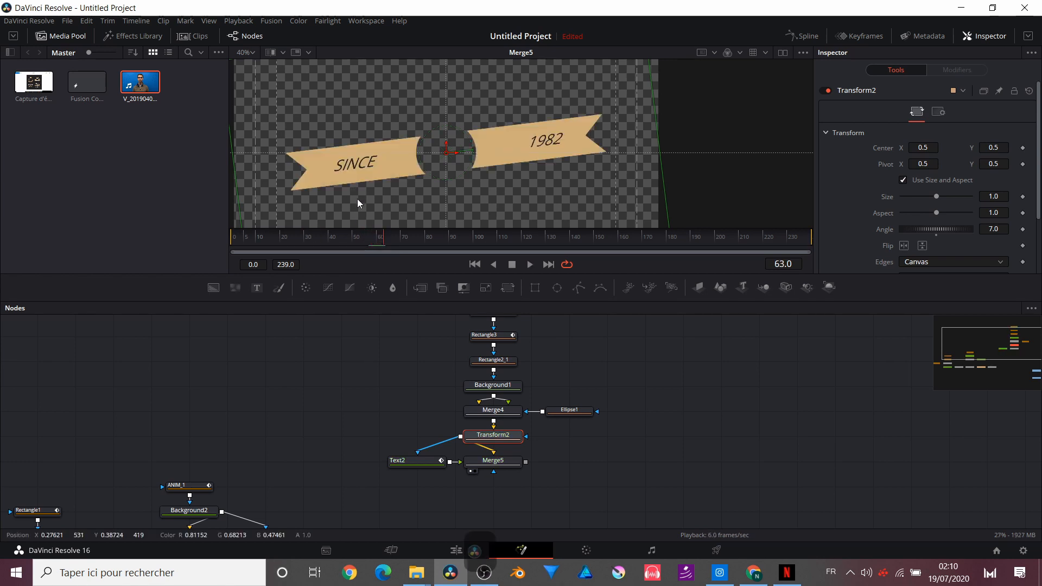
- Add a Merge node at the end of the main logo chain and move the ribbon and text nodes directly above it
scroll(481, 380, "up", 1)
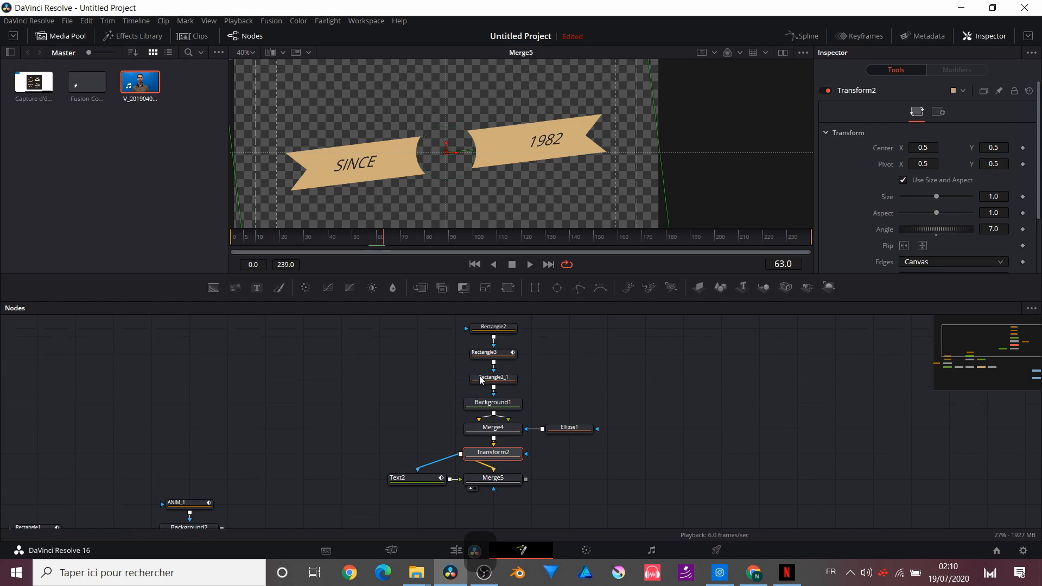
scroll(480, 380, "down", 2)
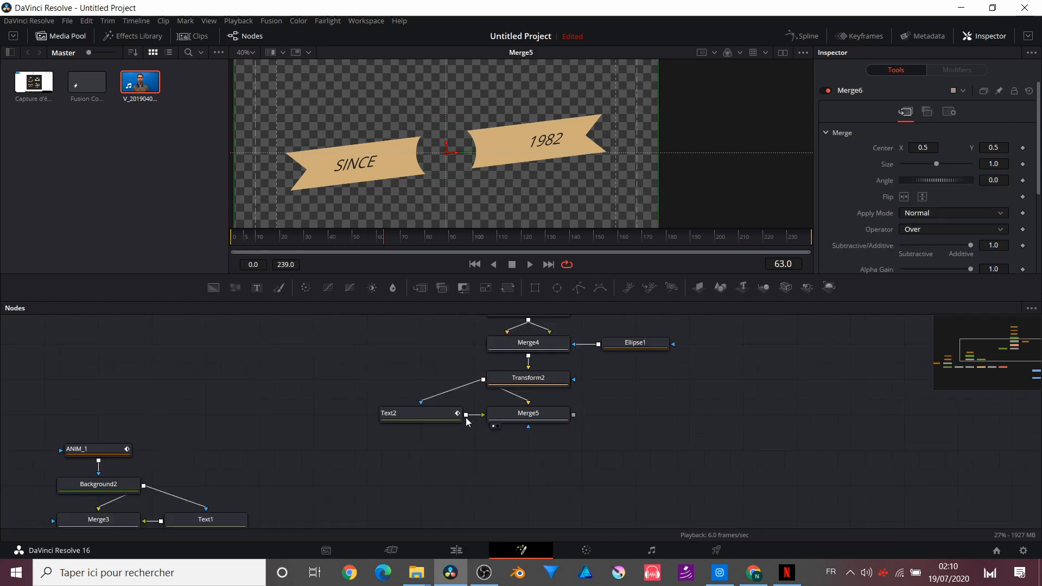
scroll(467, 423, "up", 5)
scroll(467, 422, "down", 2)
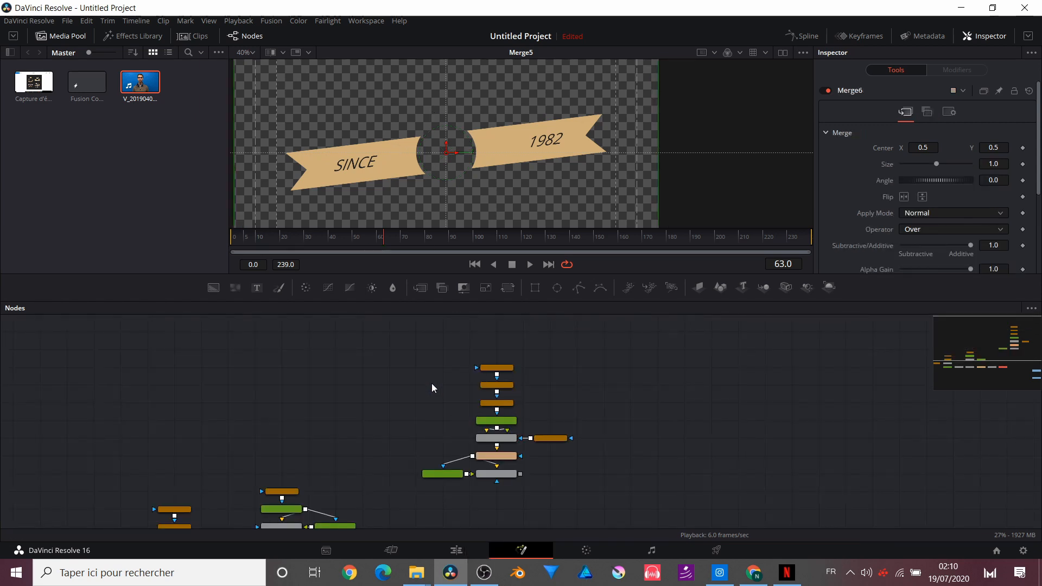
left_click_drag(420, 360, 546, 485)
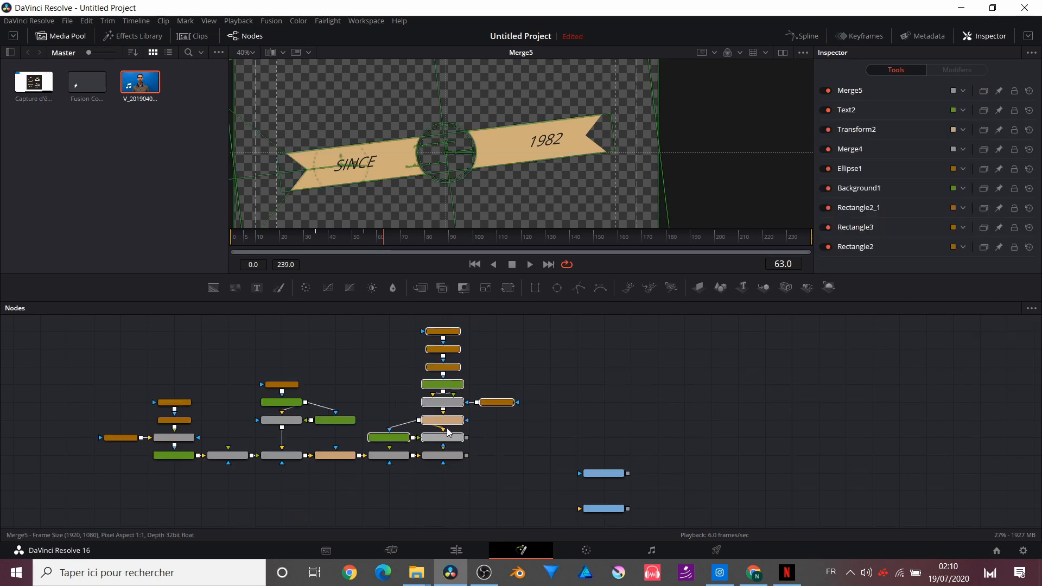
left_click(486, 457)
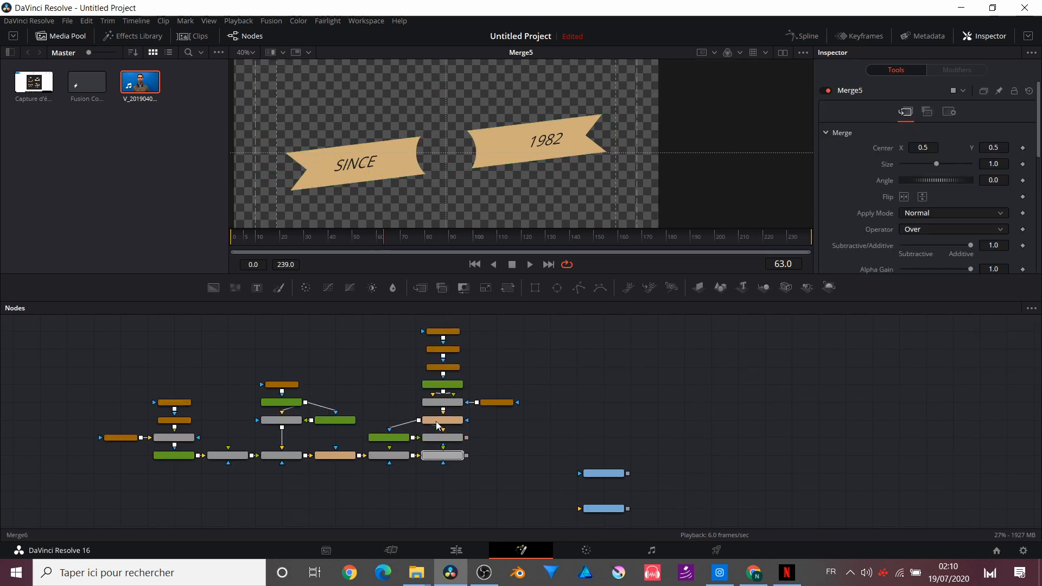
- Display Merge6 in the viewer and connect the Merge5 output to its foreground to combine the ribbon with the circular logo
left_click_drag(431, 161, 432, 163)
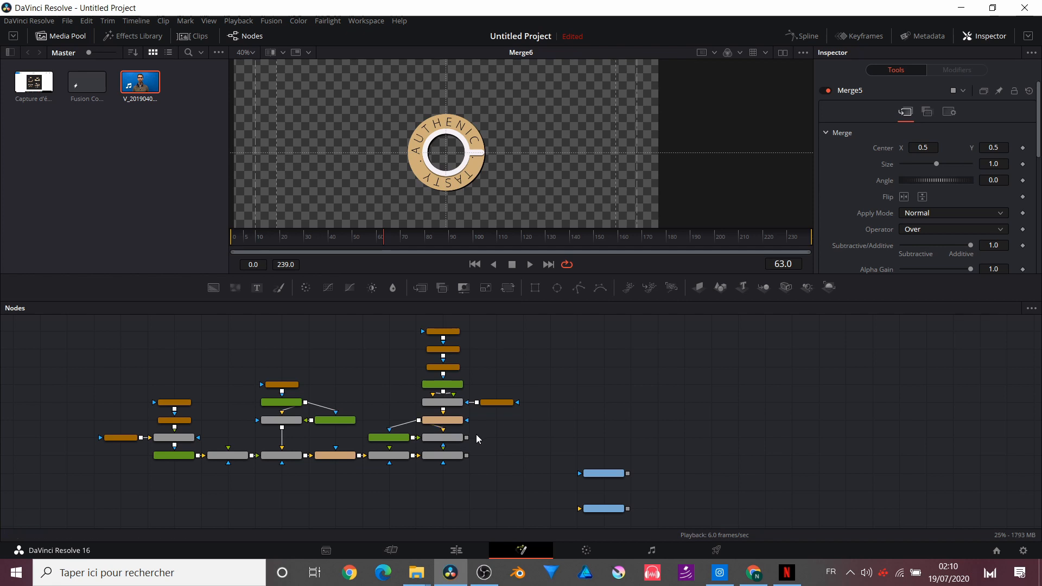
left_click_drag(468, 438, 456, 459)
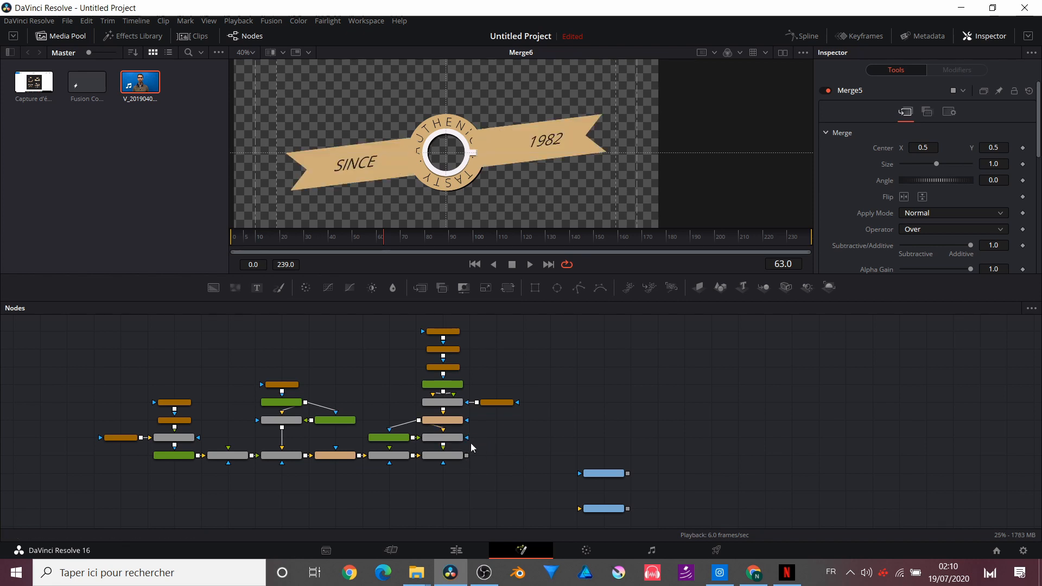
left_click(446, 456)
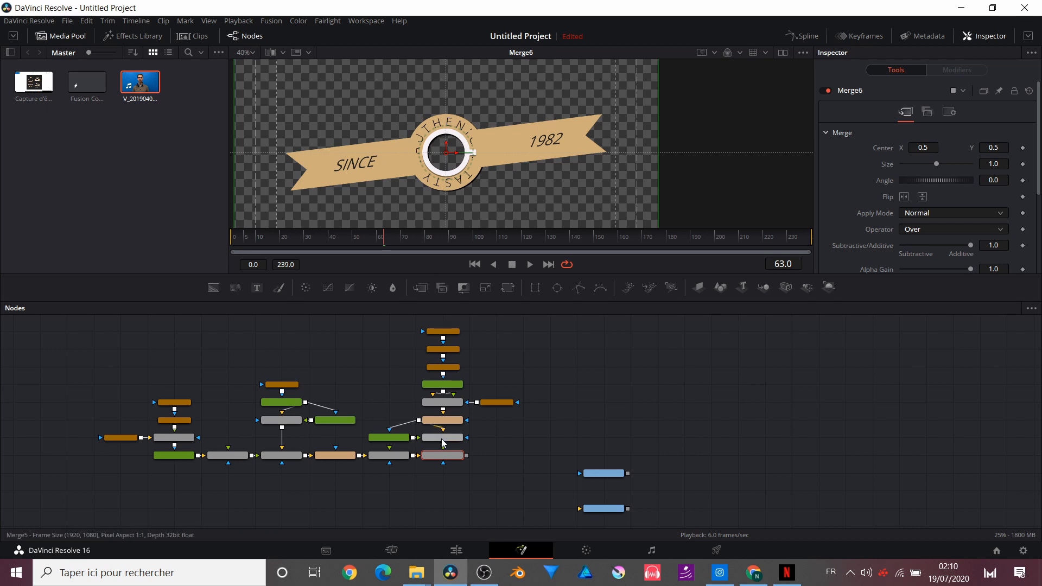
scroll(444, 444, "up", 5)
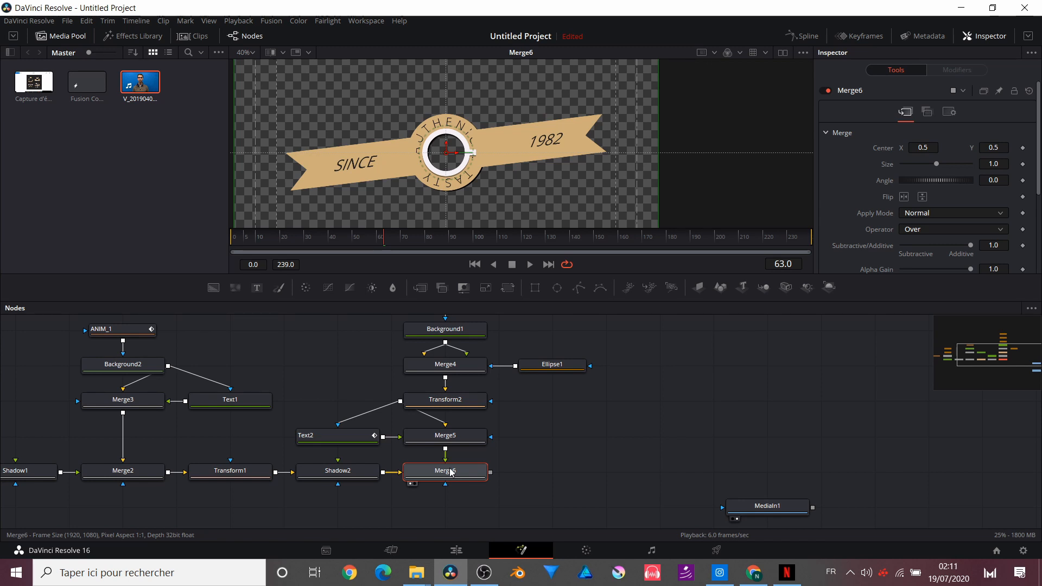
key("ctrl+t")
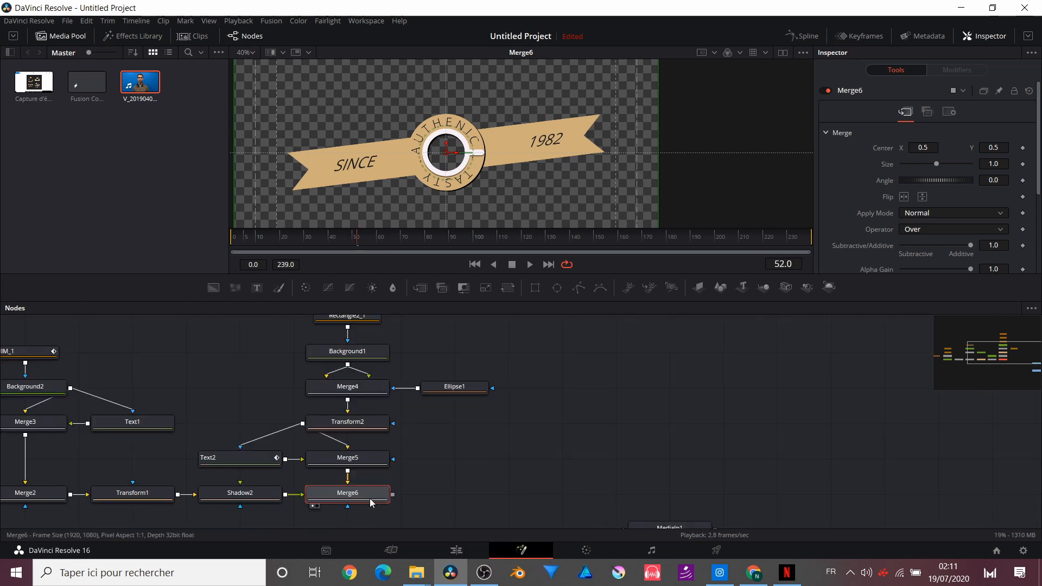
key("ctrl+space")
type("SH")
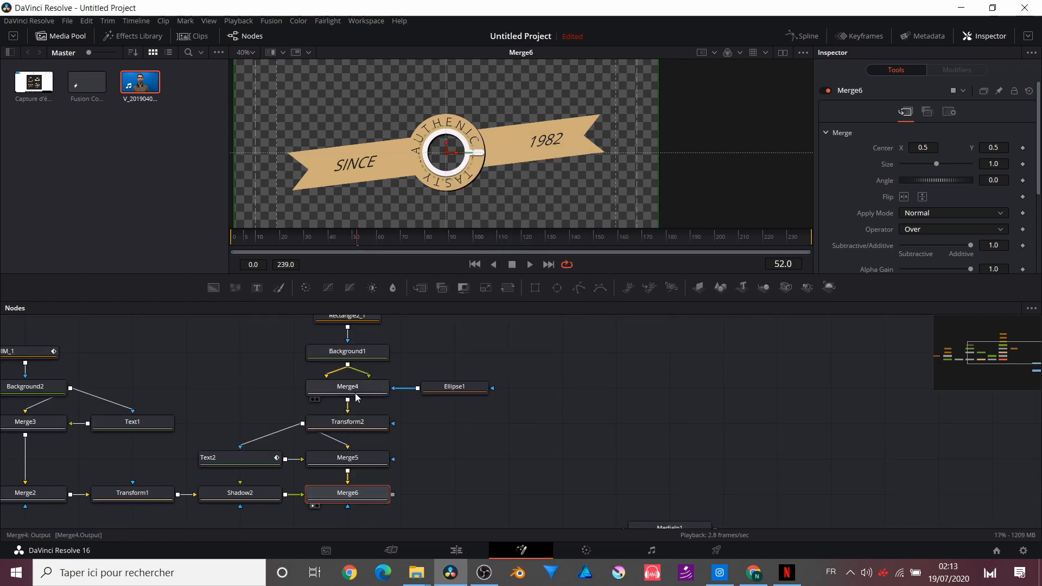
- Add a red Background node in the empty area above the ribbon nodes and display it in the viewer
left_click(341, 424)
scroll(407, 424, "up", 3)
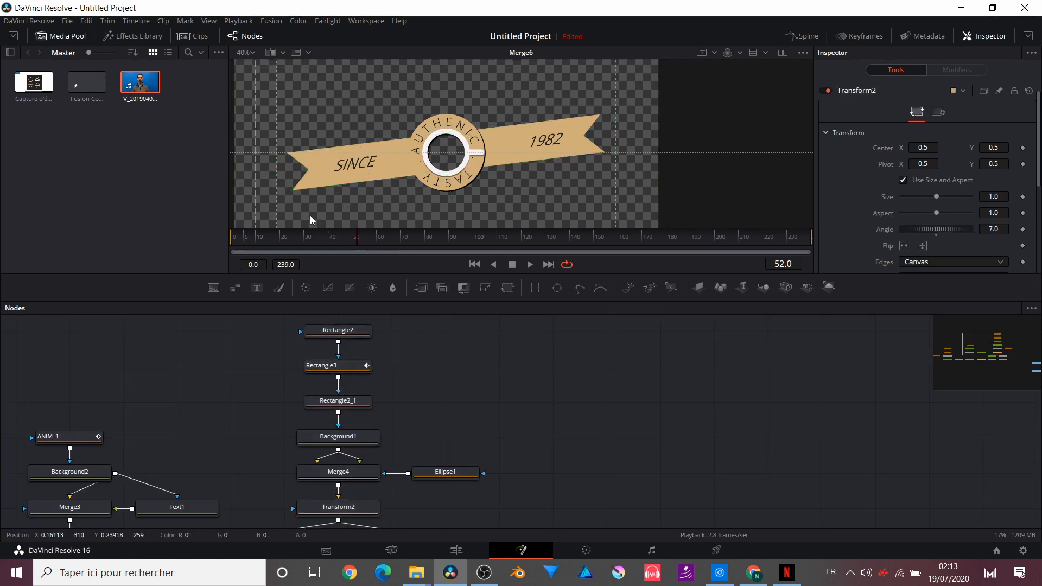
scroll(367, 414, "right", 3)
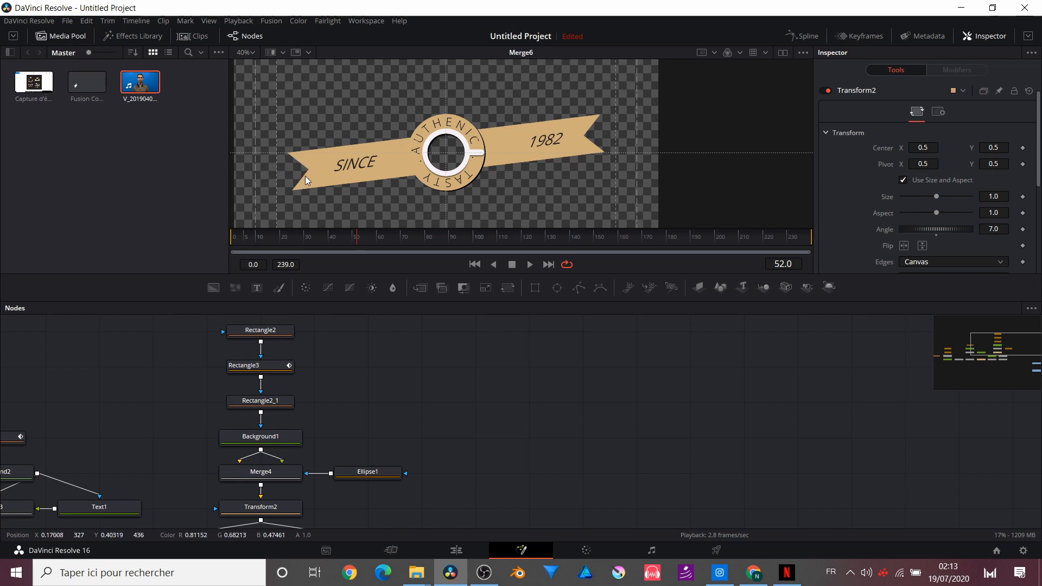
scroll(456, 398, "up", 2)
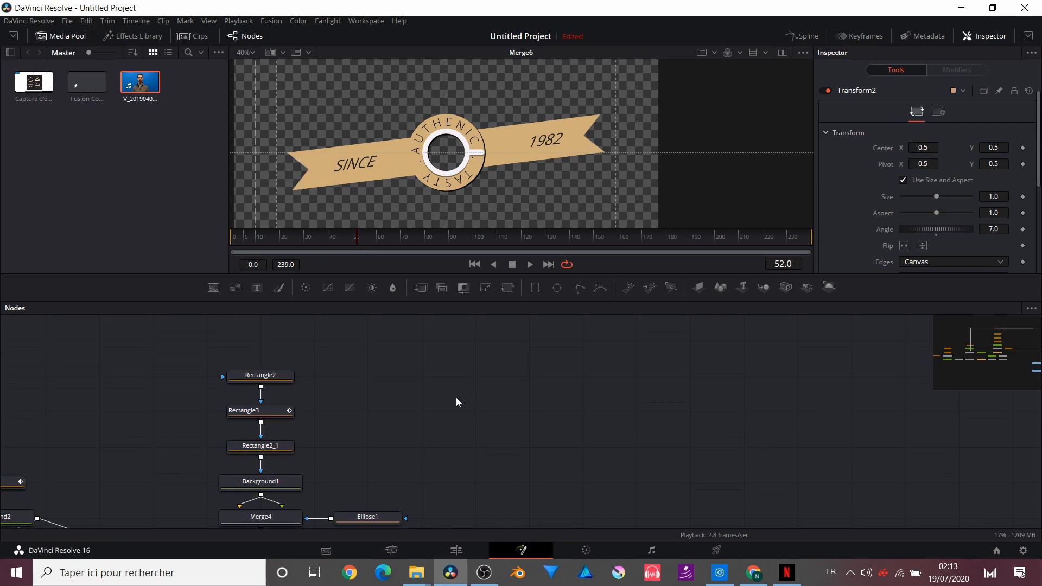
scroll(456, 397, "up", 2)
left_click_drag(219, 291, 442, 366)
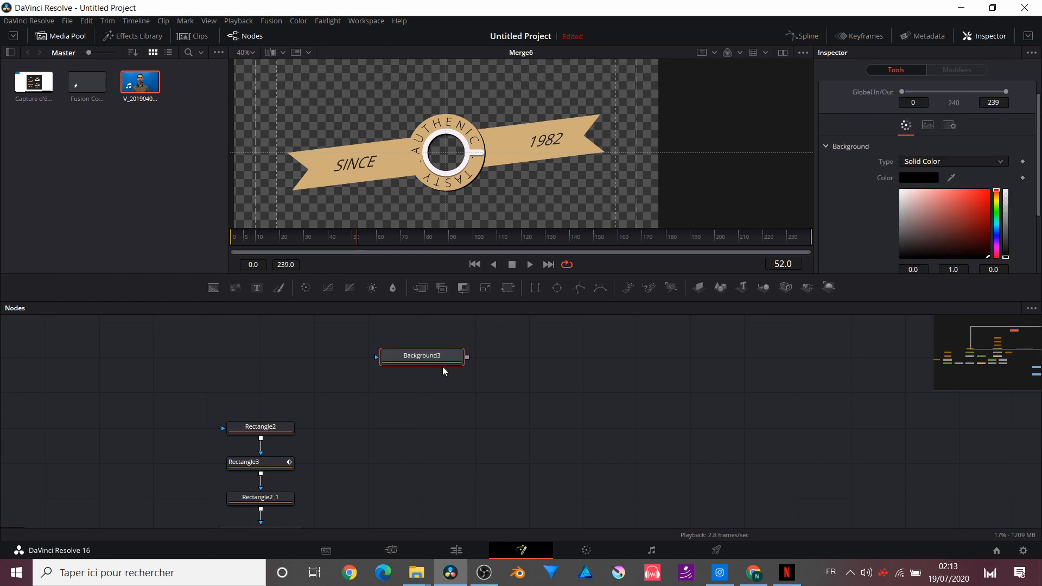
left_click_drag(951, 229, 978, 208)
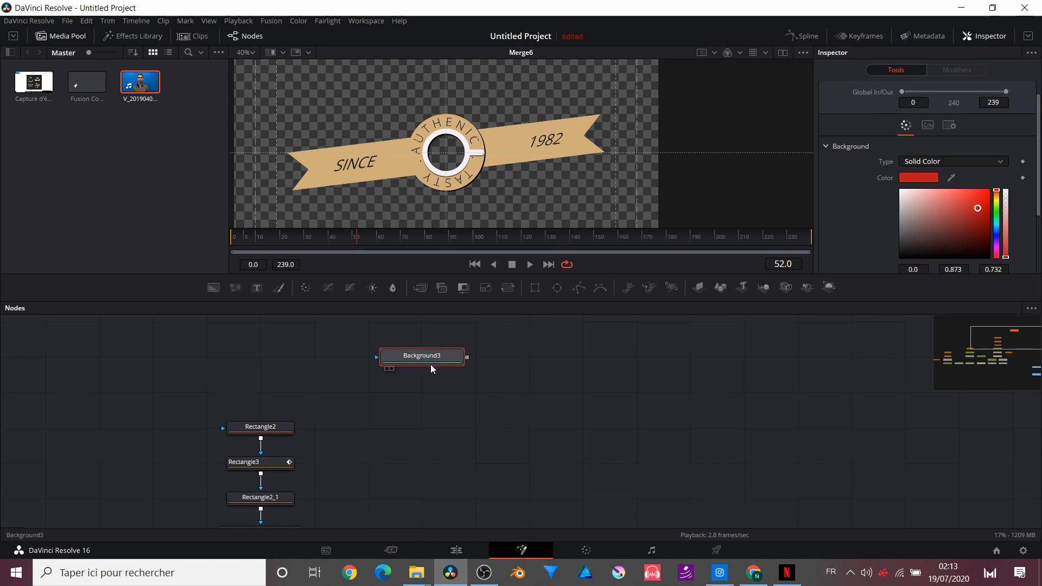
left_click(387, 368)
scroll(364, 448, "up", 3)
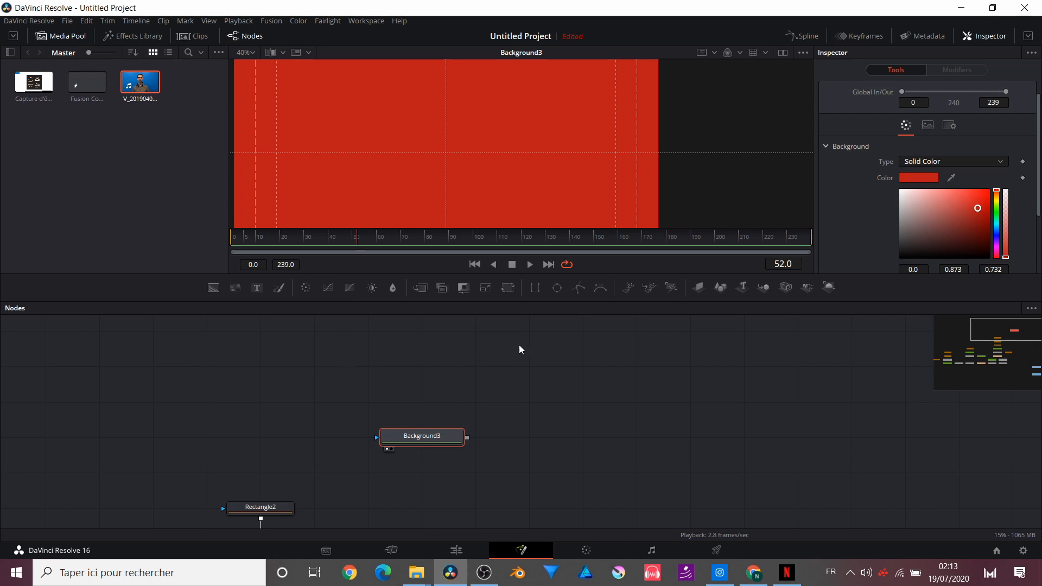
- Mask the red background with a rectangle and set the rectangle's Center X to 0.25
left_click_drag(535, 287, 439, 437)
left_click(458, 400)
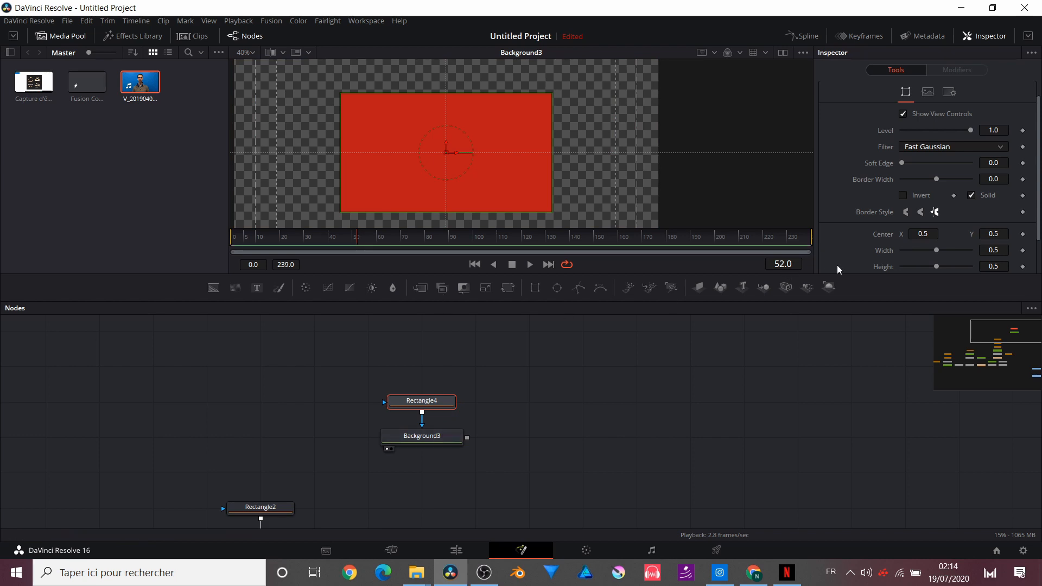
scroll(839, 270, "down", 1)
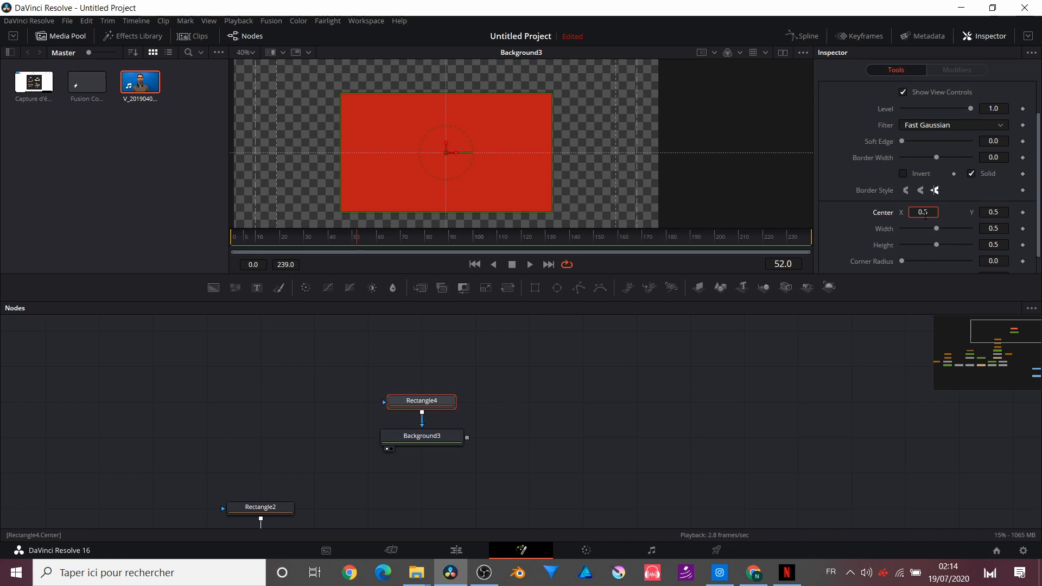
type("2")
key("Return")
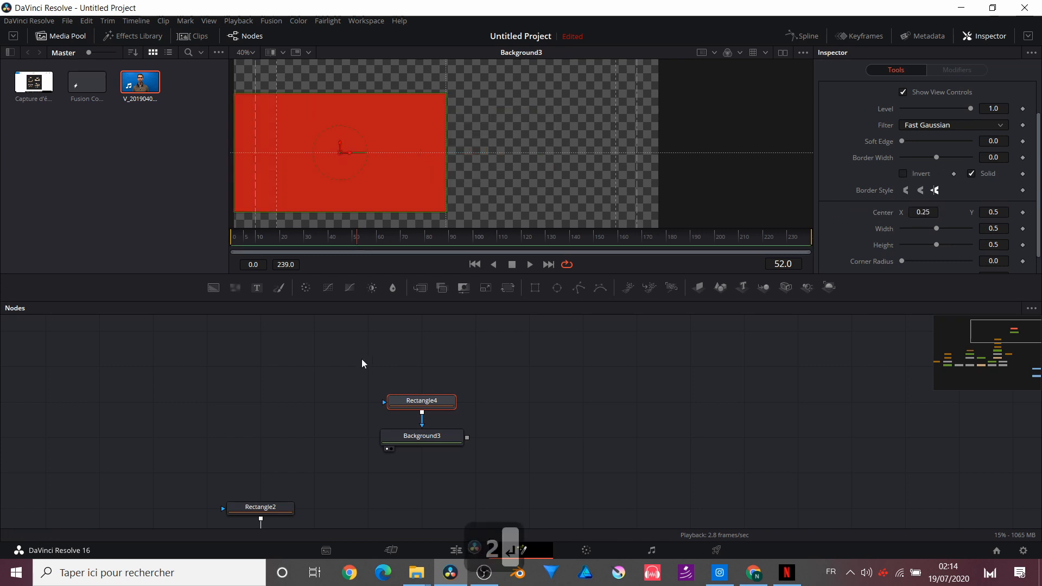
- Feed an ellipse mask into the rectangle and cut it to its left half with inverted Subtract mode and height 1.0
mouse_move(557, 287)
left_mouse_down()
mouse_move(421, 349)
mouse_move(424, 414)
left_mouse_up()
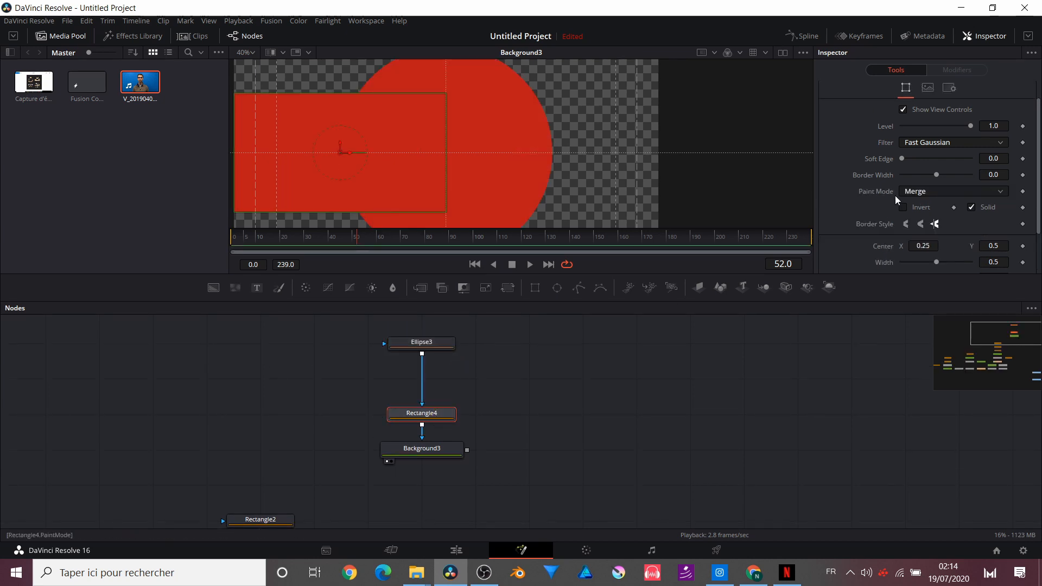
left_click(916, 193)
left_click(918, 229)
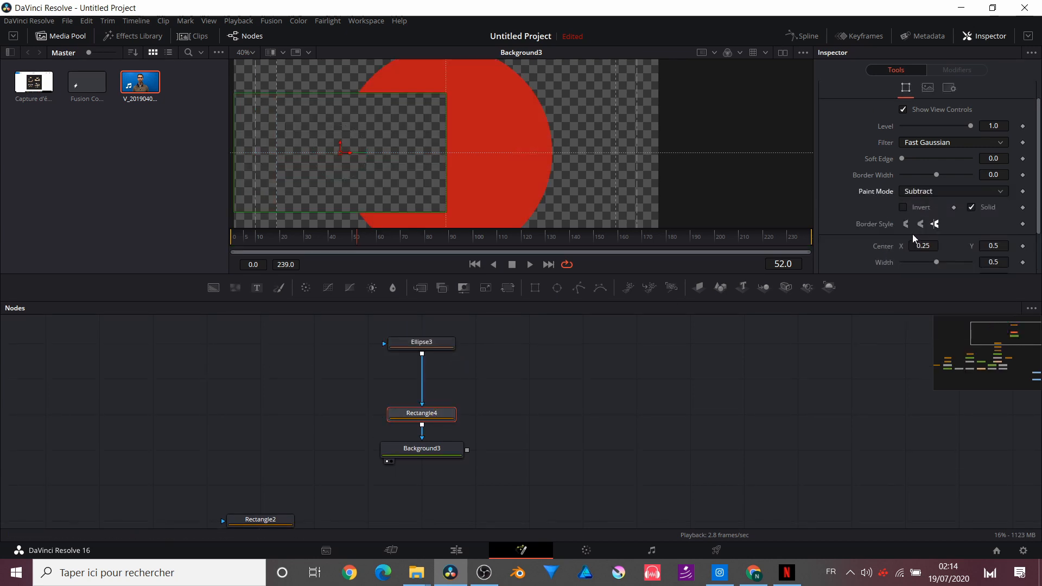
left_click(903, 208)
scroll(879, 231, "down", 1)
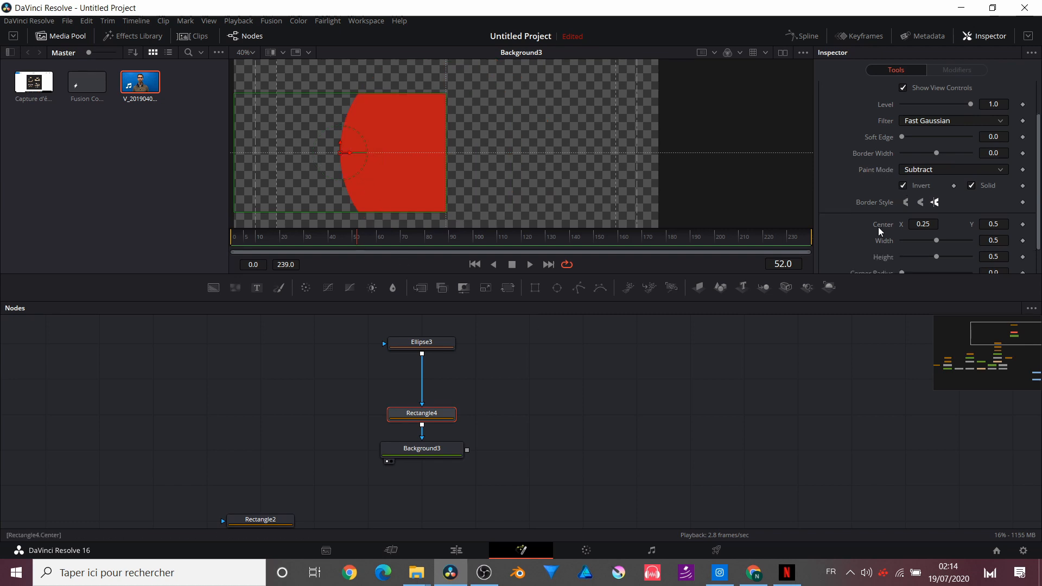
left_click_drag(932, 262, 985, 260)
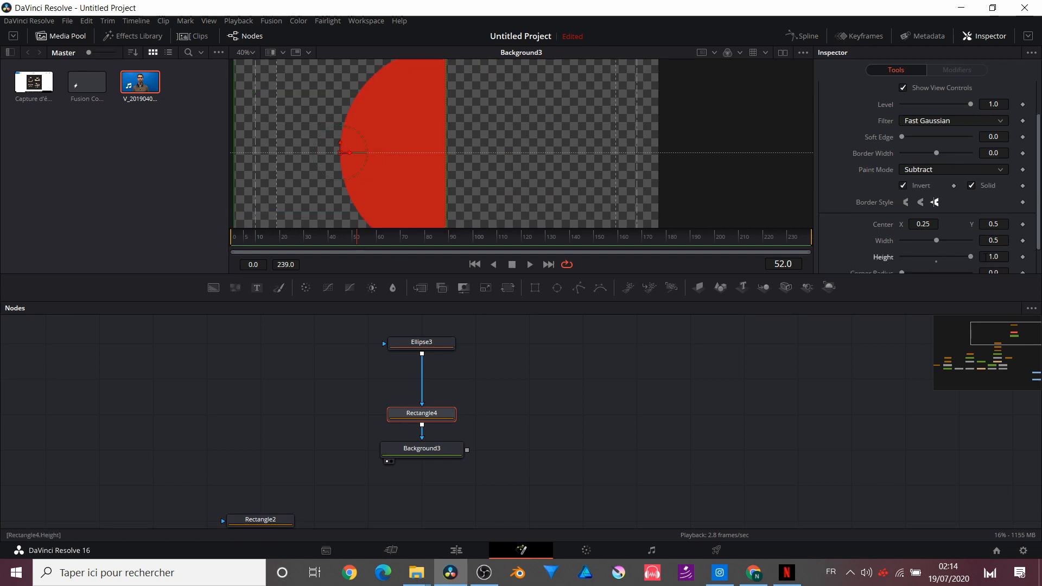
scroll(392, 170, "down", 2)
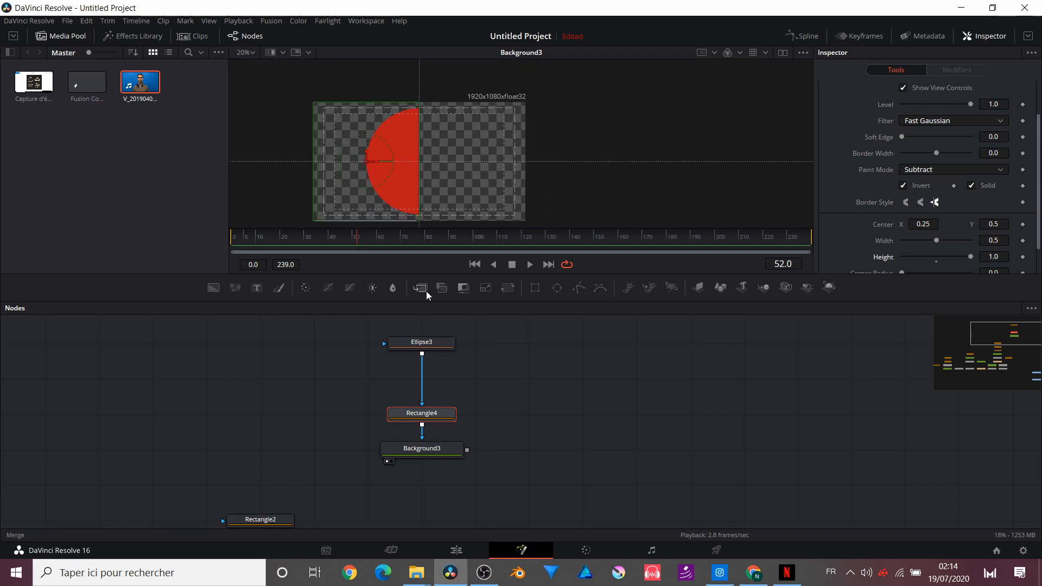
- Connect the red half shape to both inputs of a new Merge, flip it horizontally and display the mirrored result
left_click_drag(420, 287, 466, 487)
left_click_drag(467, 451, 432, 485)
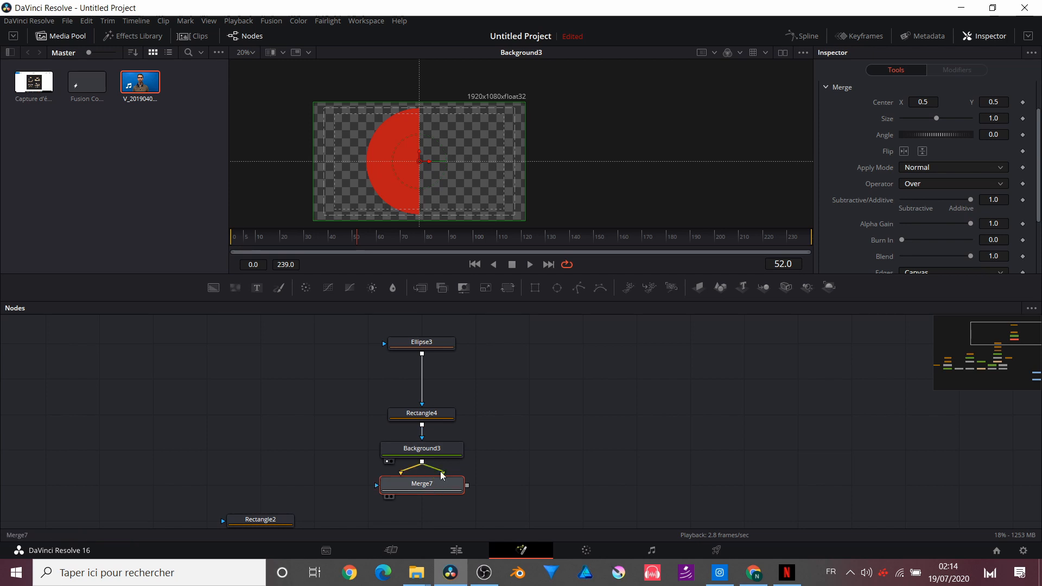
left_click(904, 151)
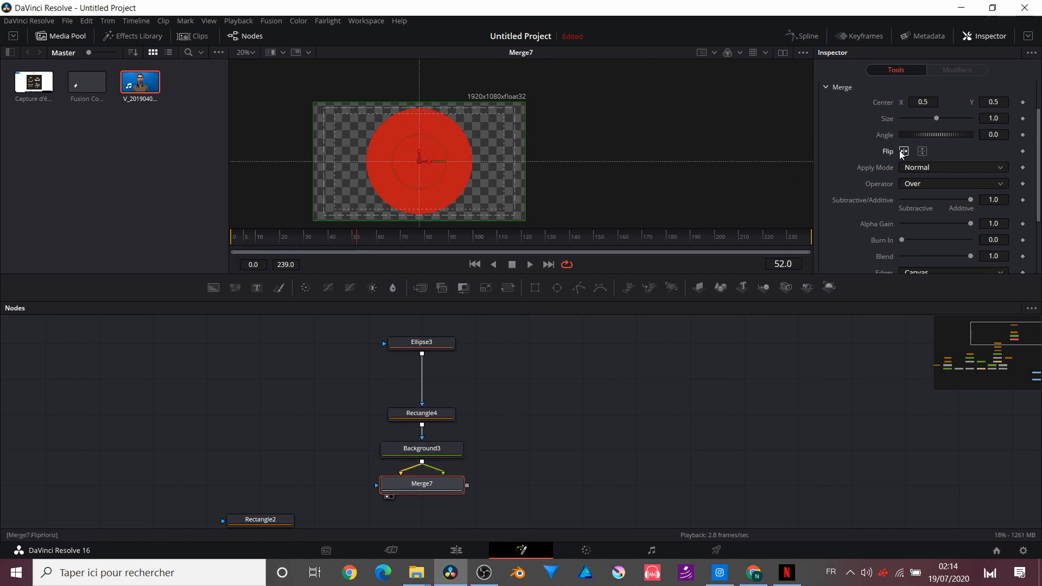
scroll(410, 163, "up", 5)
- Reshape the ellipse mask into a heart half with a width of about 0.29 and an angle of about 52 degrees
left_click(422, 342)
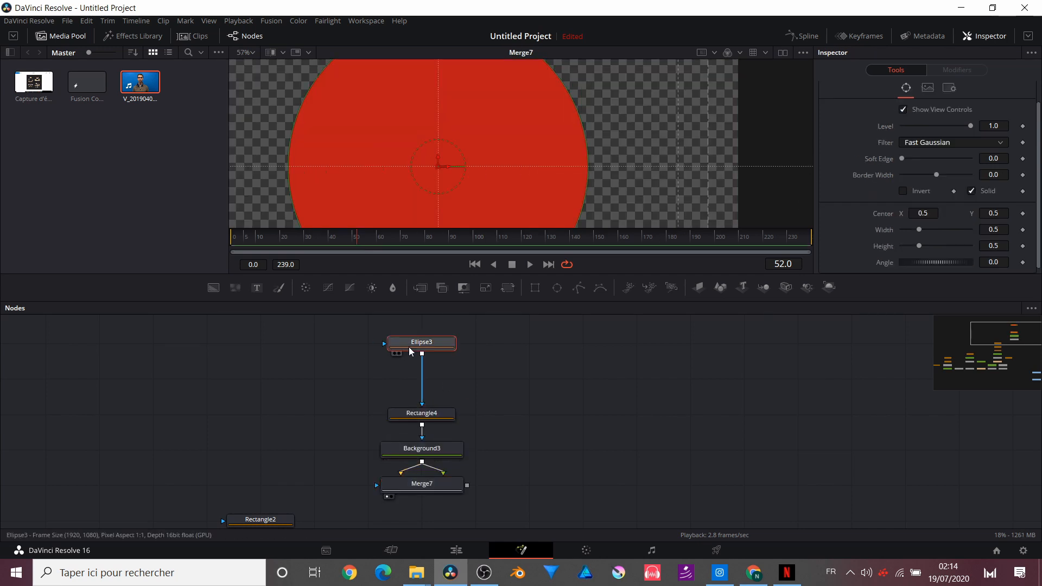
scroll(347, 173, "down", 3)
left_click_drag(348, 173, 444, 184)
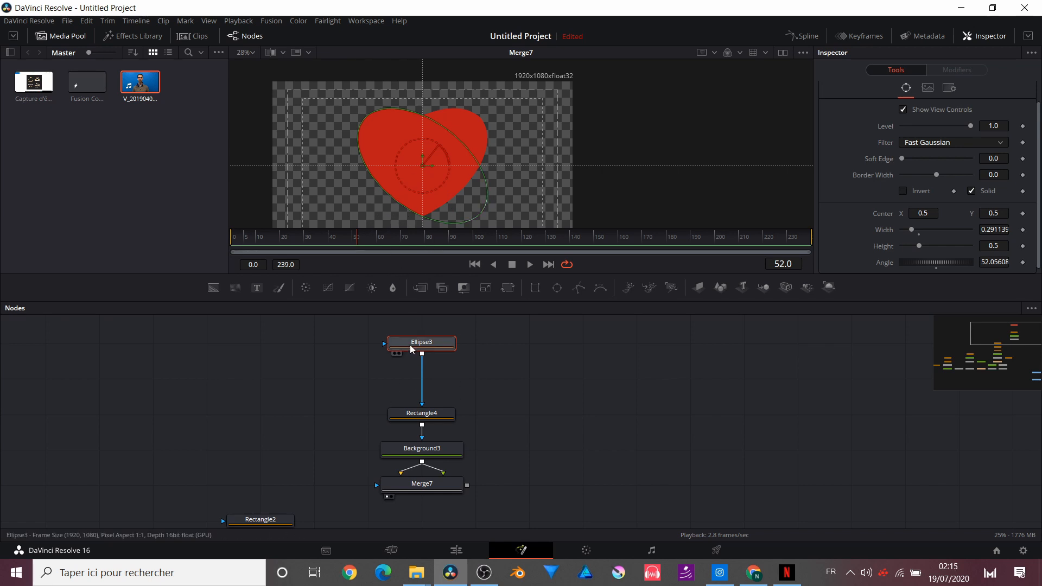
- Duplicate the ellipse mask between the original and the rectangle, and reset the copy to its default settings
key("ctrl+c")
key("ctrl+v")
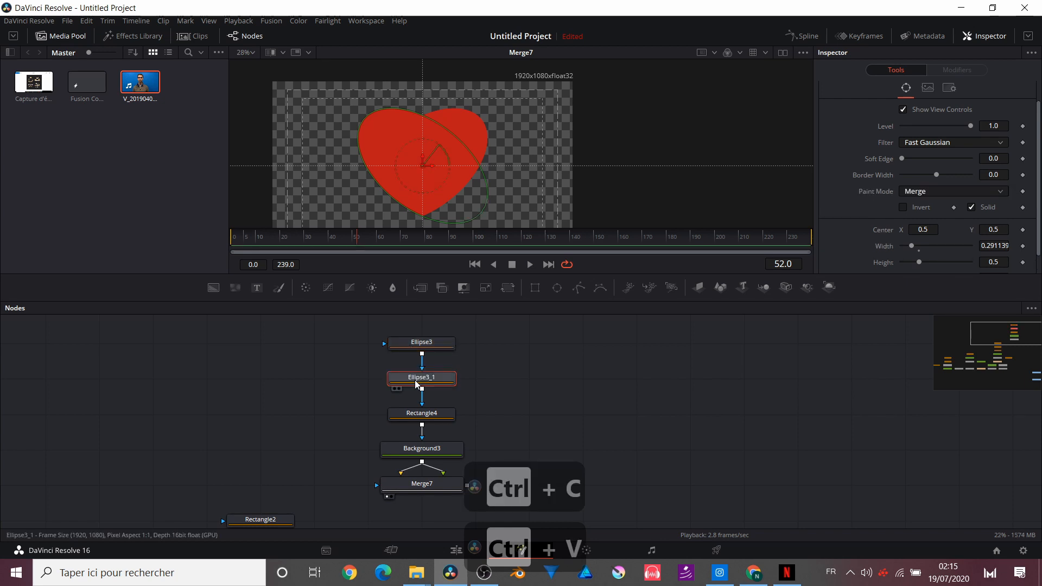
scroll(914, 186, "up", 1)
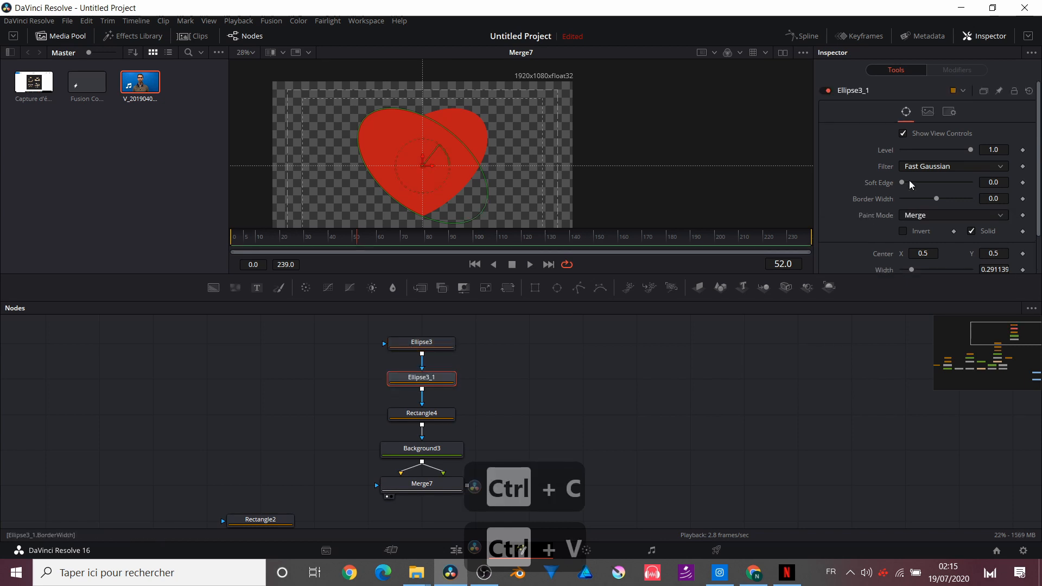
left_click(1030, 93)
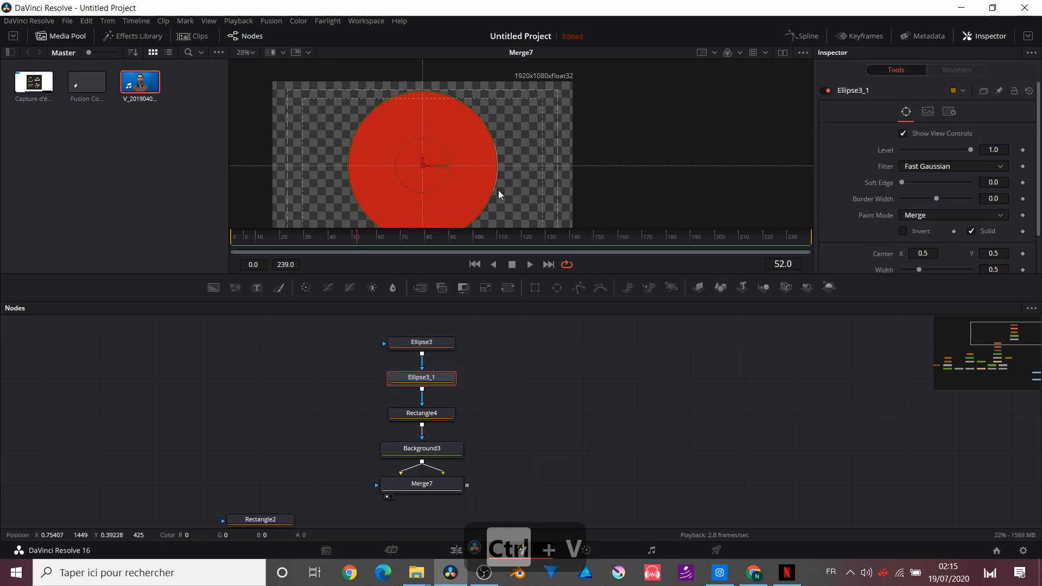
- Try cutting round notches into the heart's sides with the copied ellipse in Subtract mode, and delete that copy
left_click(912, 217)
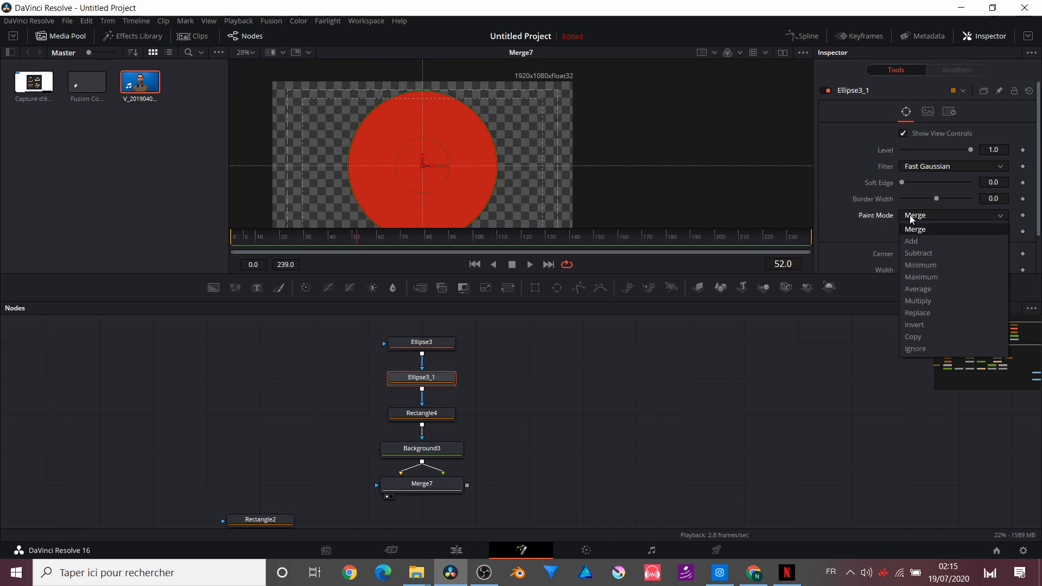
left_click(918, 253)
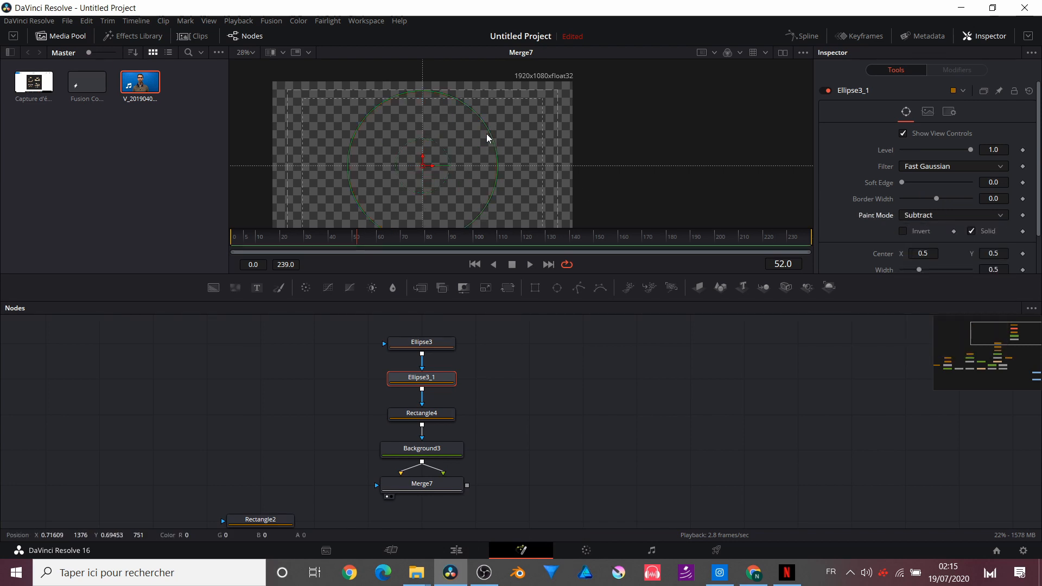
left_click_drag(487, 131, 367, 149)
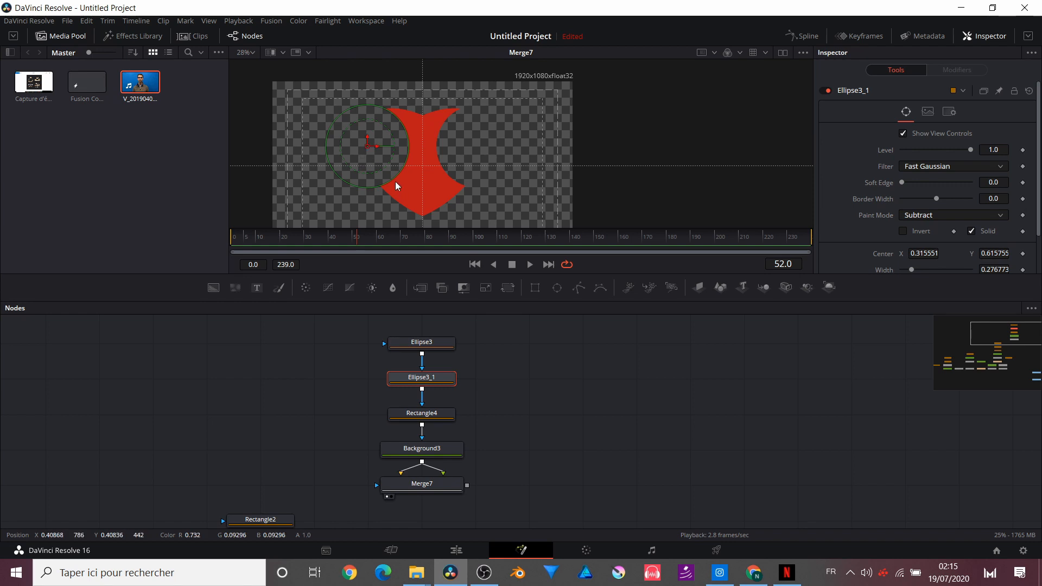
left_click_drag(396, 183, 373, 137)
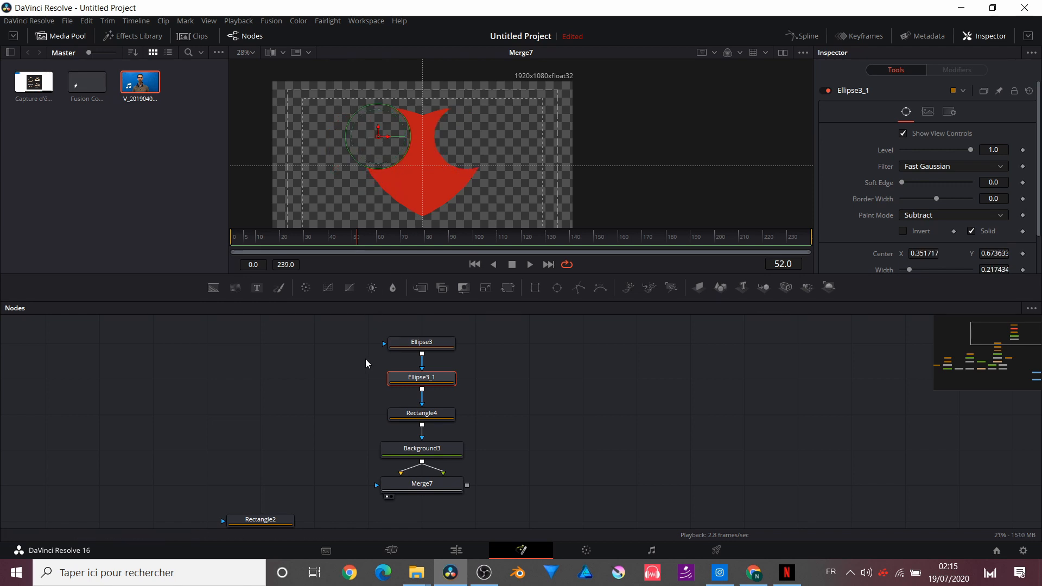
left_click_drag(396, 327, 421, 487)
key("Delete")
- Move MediaIn1 beside the heart nodes, connect the heart's Merge output to its mask input and display MediaIn1
scroll(334, 470, "down", 5)
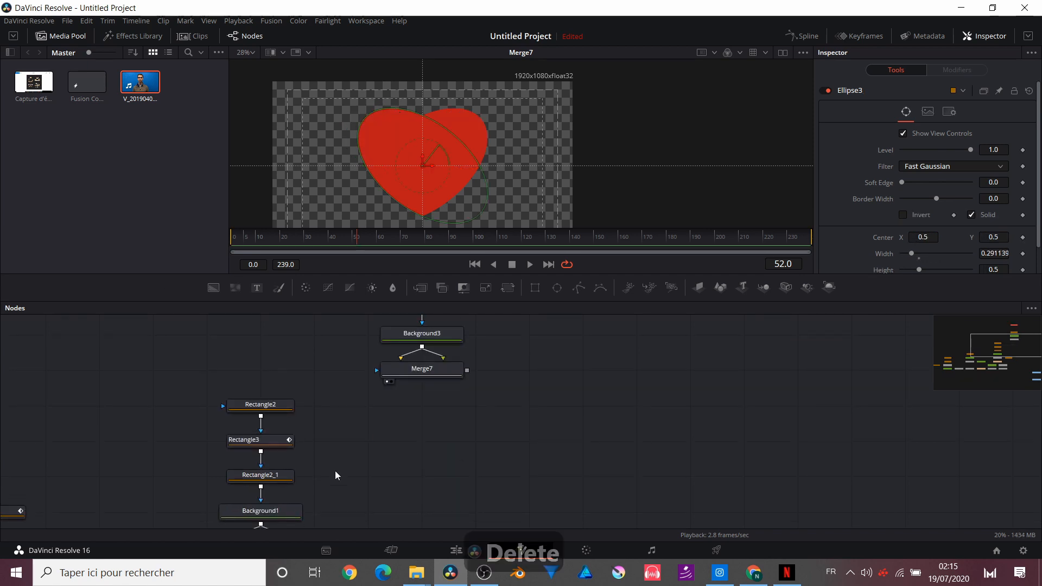
left_click_drag(617, 480, 545, 317)
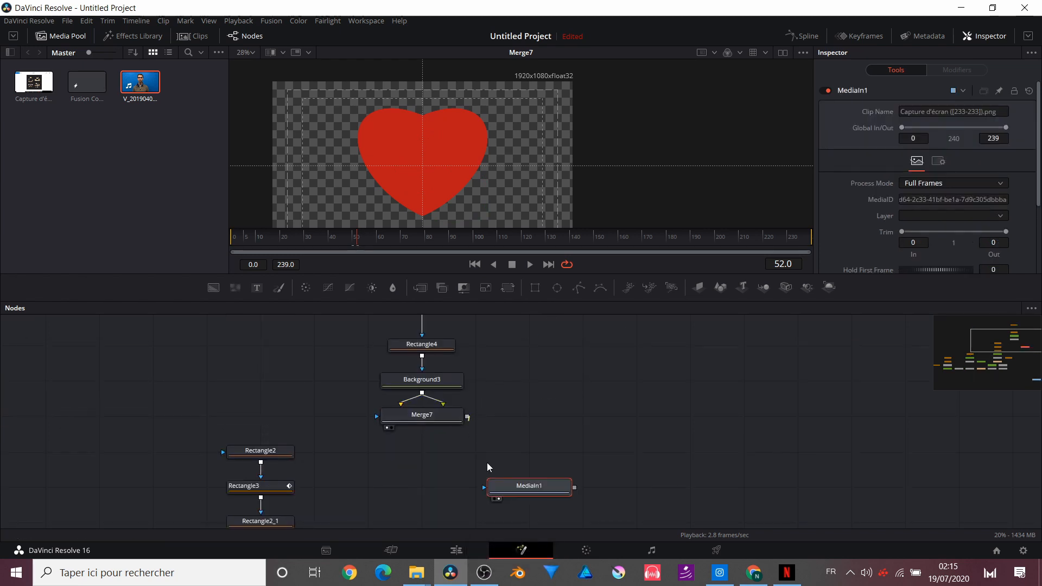
left_click_drag(466, 416, 485, 487)
key("1")
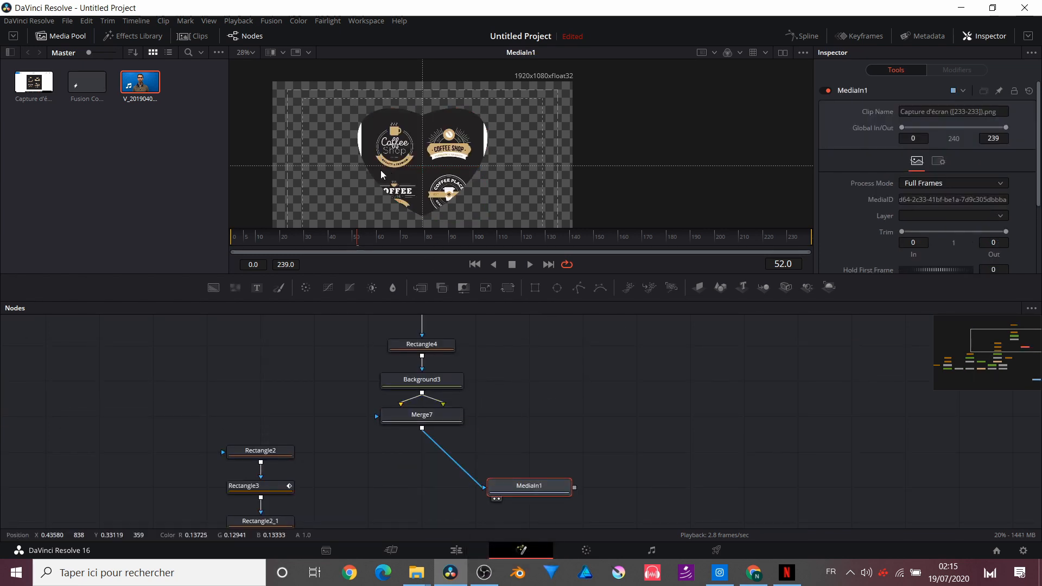
- Delete MediaIn1 and the heart nodes, and display the logo's Merge6 in the viewer
key("Delete")
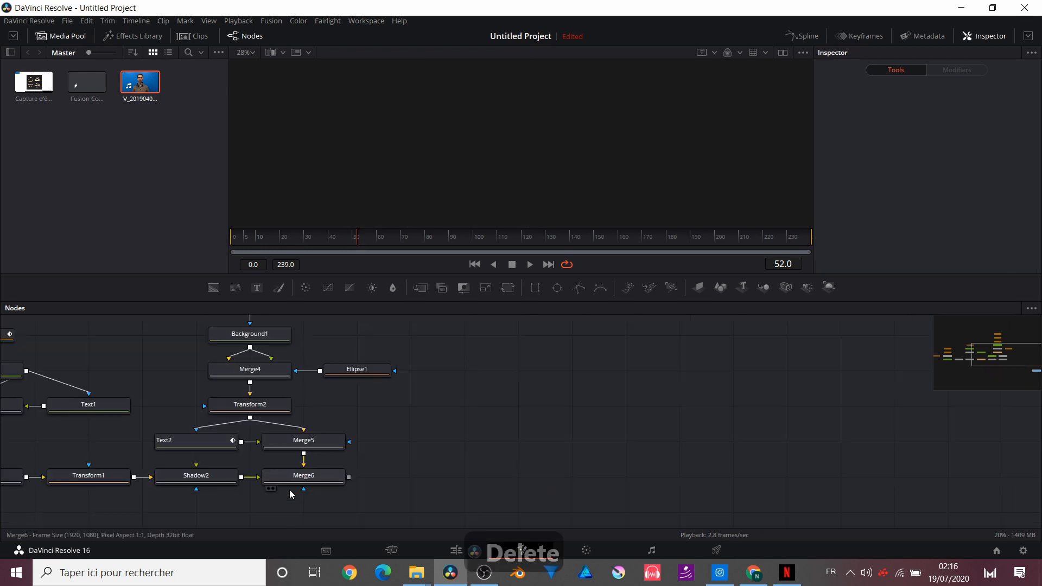
left_click(268, 488)
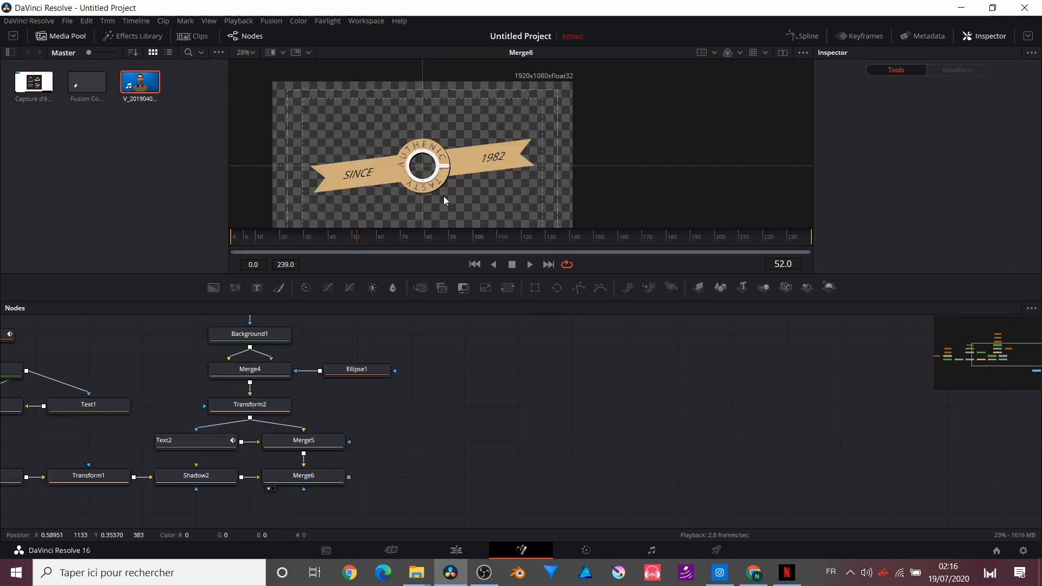
scroll(291, 374, "left", 5)
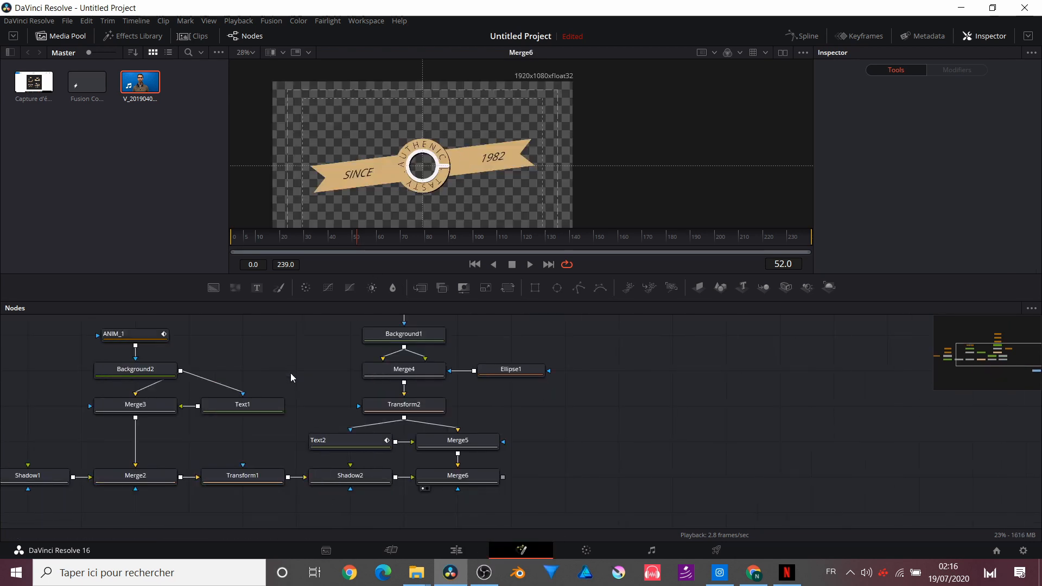
scroll(292, 378, "left", 2)
scroll(292, 378, "up", 1)
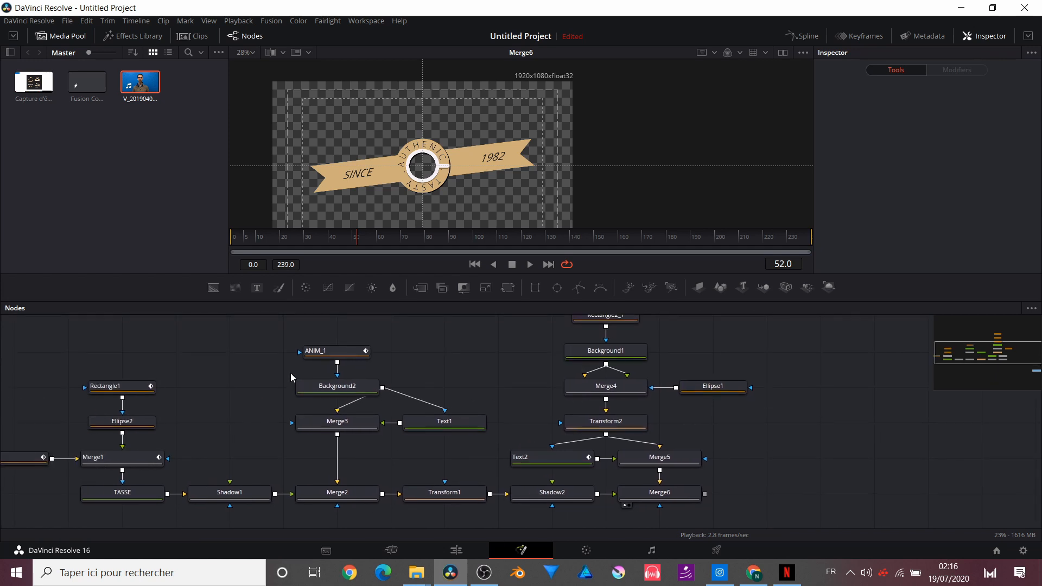
- Rename the ANIM_1 ellipse mask as ANIM_2
left_click(316, 352)
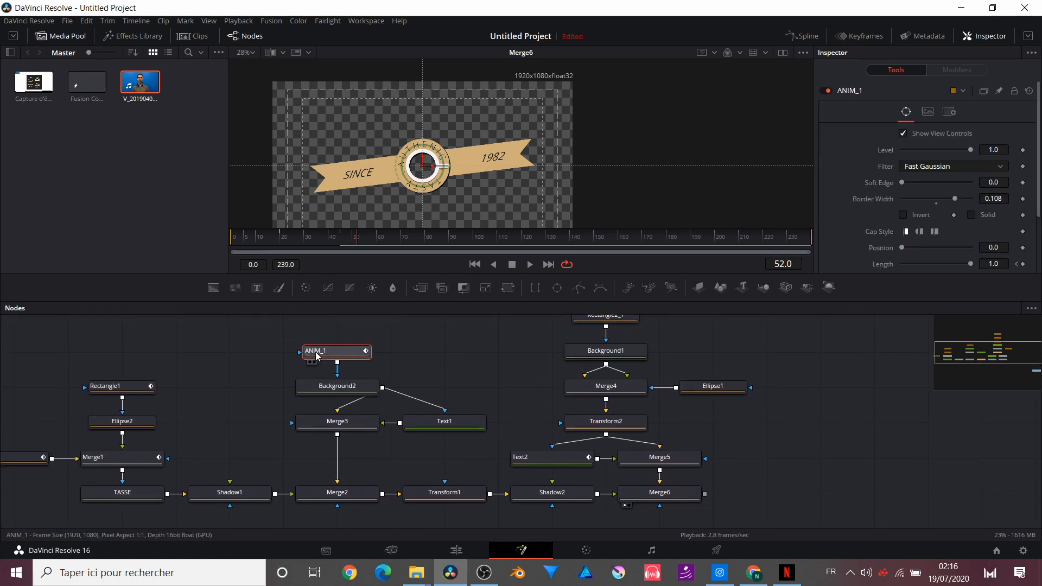
key("F2")
key("BackSpace")
type("2")
key("Return")
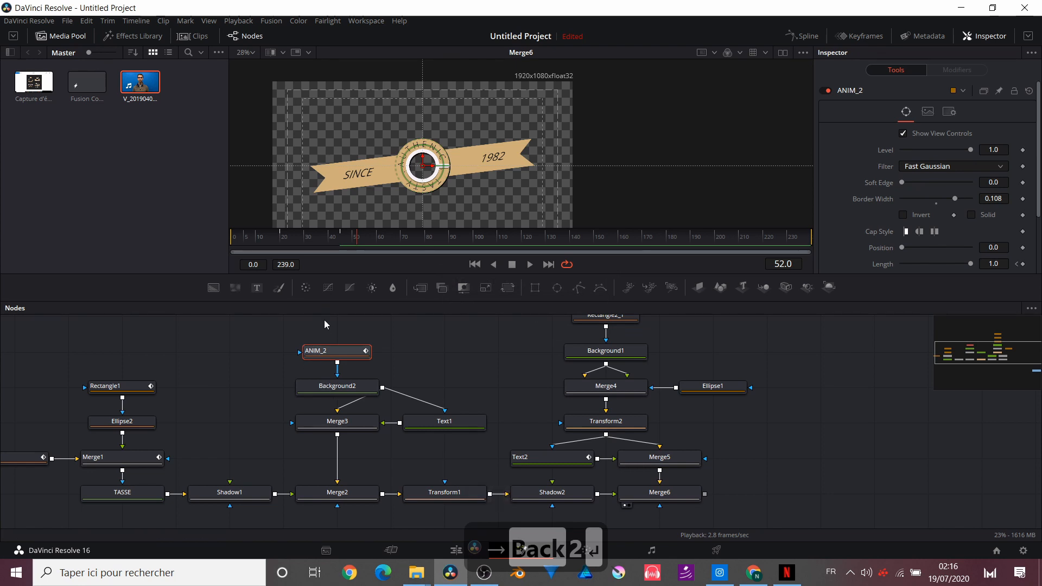
- Try duplicating only ANIM_2 and Background2 and merging the copy over Merge6, and delete those added nodes
left_click_drag(327, 325, 388, 391)
key("ctrl+c")
scroll(388, 391, "right", 5)
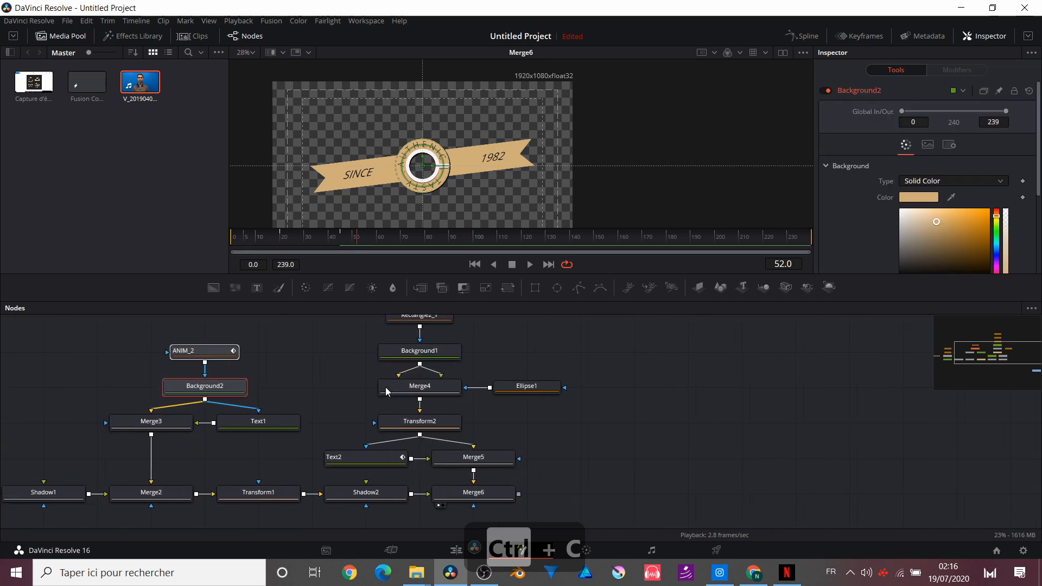
left_click(516, 379)
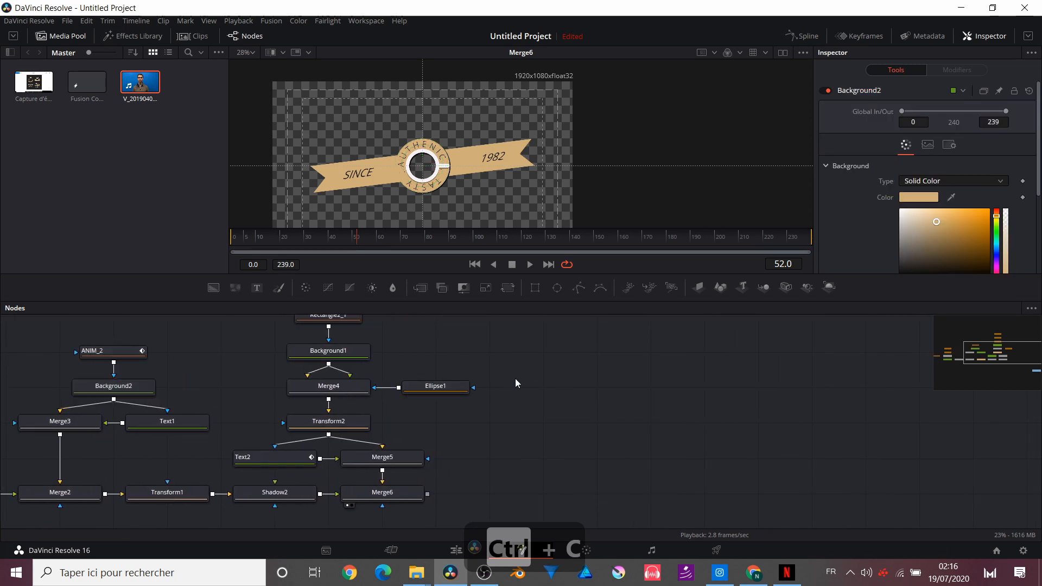
key("ctrl+v")
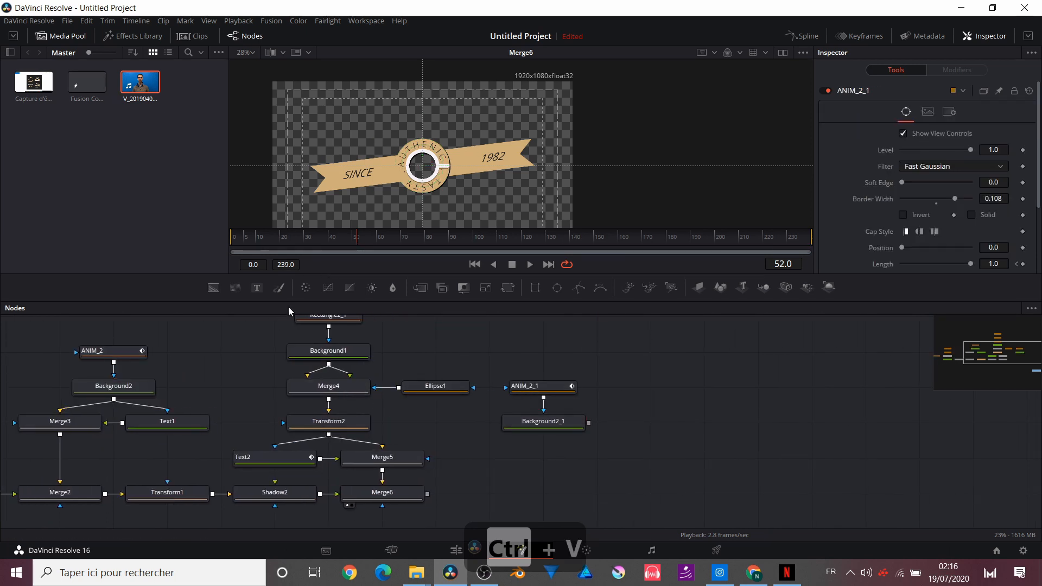
left_click_drag(427, 495, 594, 424)
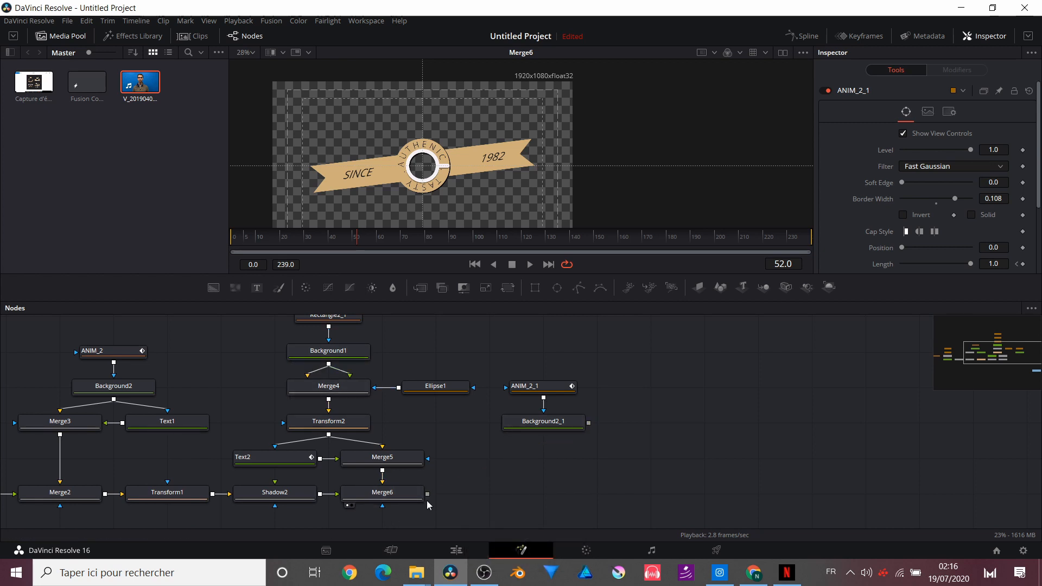
left_click_drag(428, 495, 589, 423)
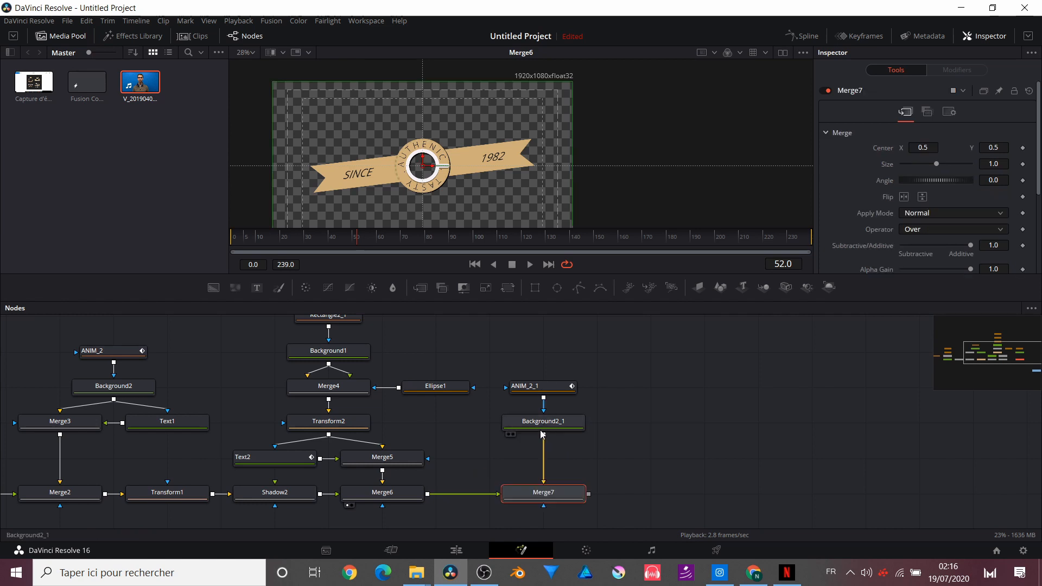
key("1")
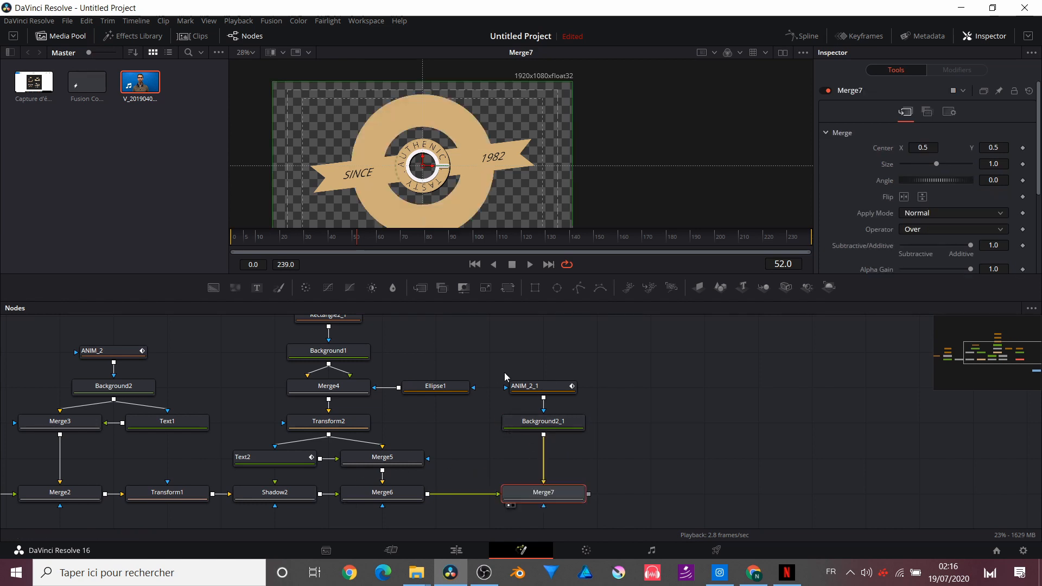
left_click(517, 421)
key("Delete")
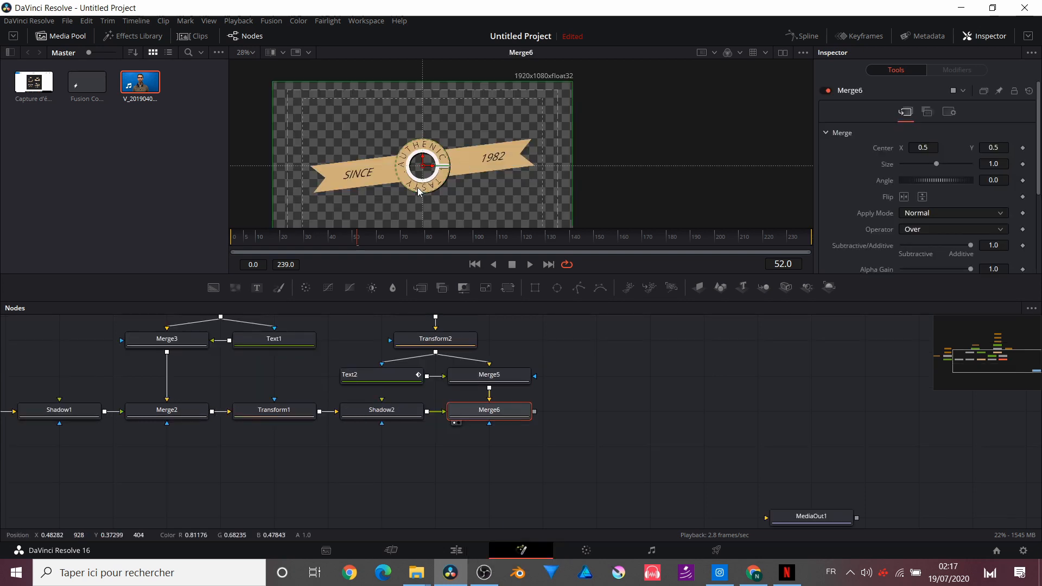
- Duplicate the badge nodes ANIM_2, Background2, Merge3 and Text1, and place the copies in the empty area past Ellipse1
scroll(344, 373, "up", 5)
left_click(173, 340)
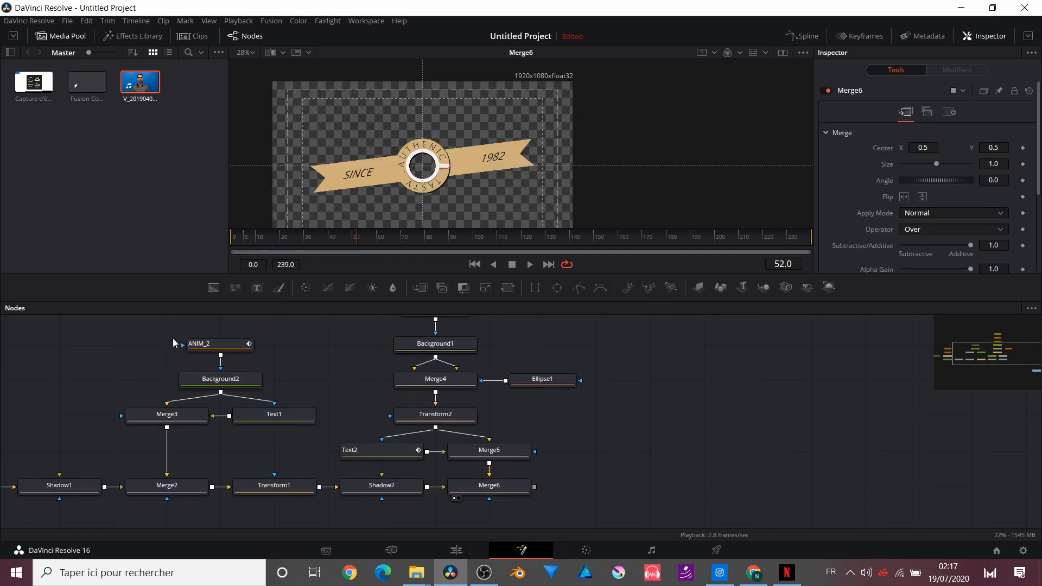
left_click(261, 414)
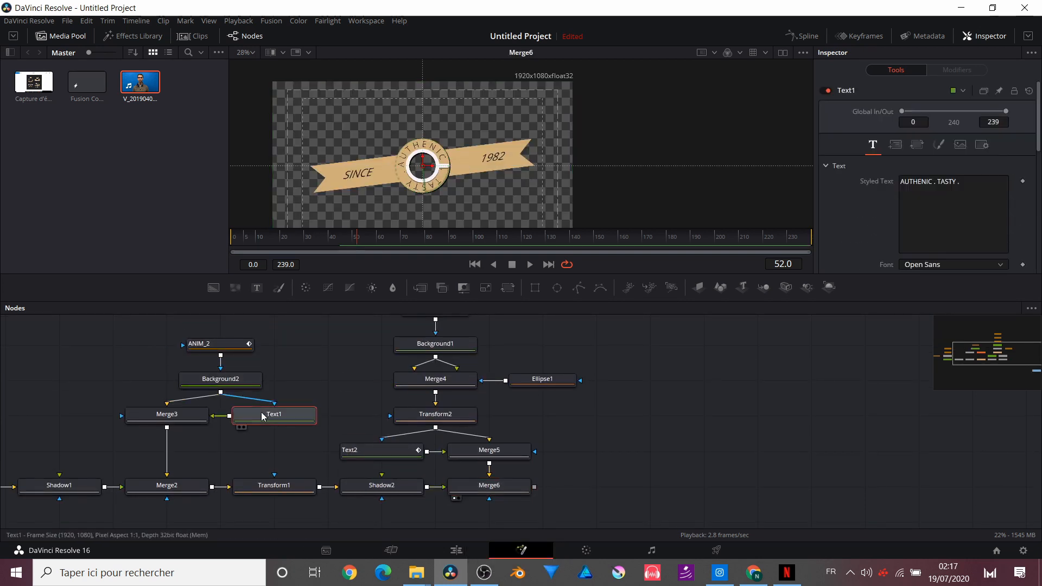
left_click(220, 343)
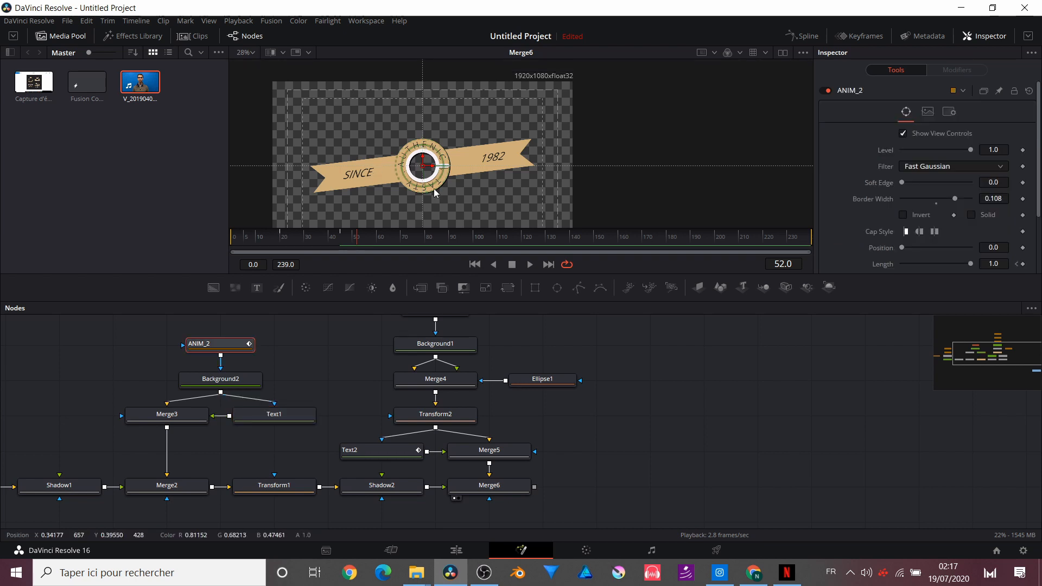
left_click_drag(138, 325, 285, 428)
key("ctrl+c")
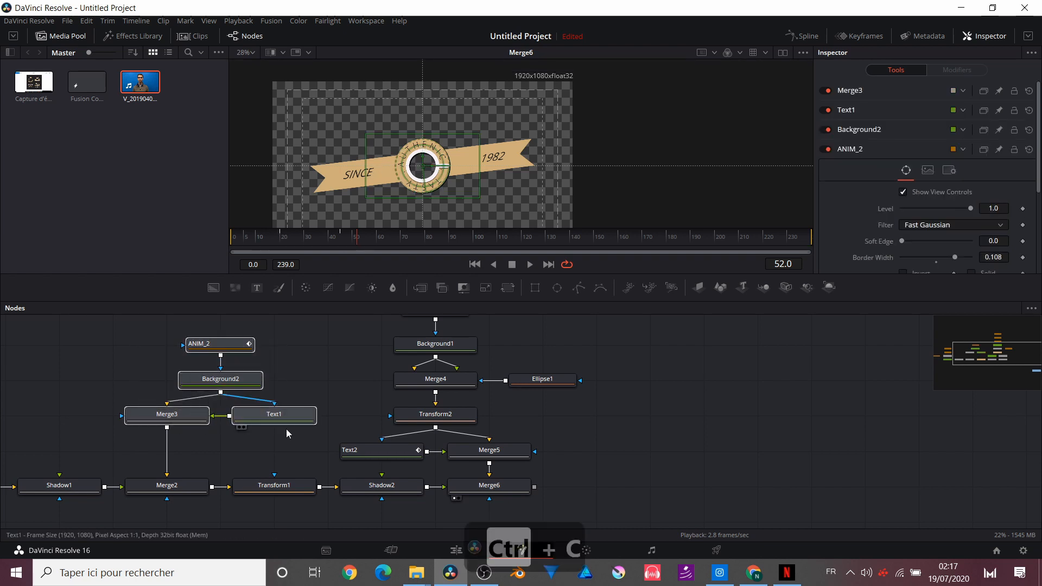
left_click(738, 342)
key("ctrl+v")
left_click(685, 396)
left_click_drag(685, 396, 640, 456)
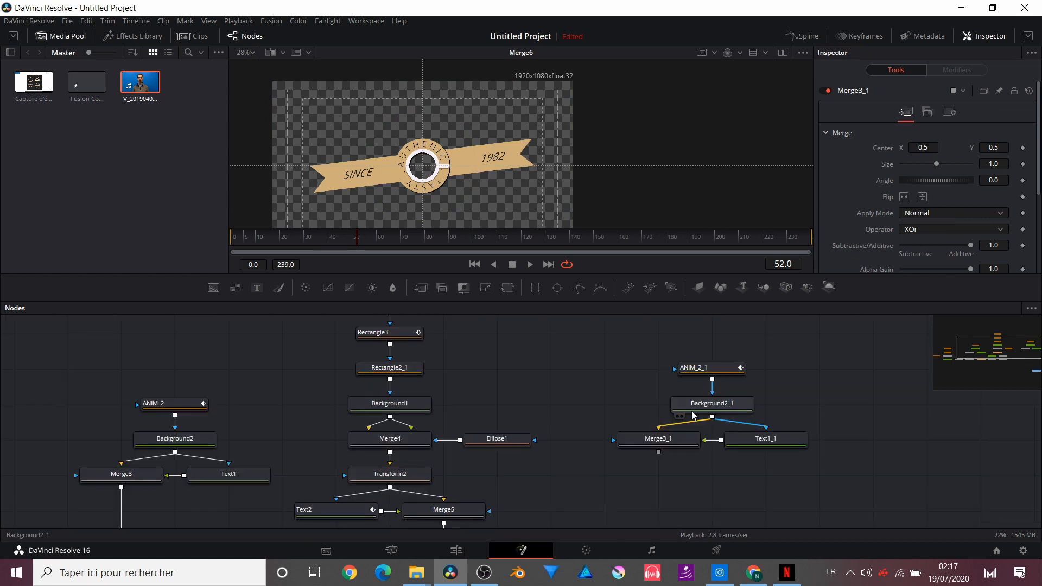
- Merge the duplicated badge over Merge6 and shrink its ANIM_2_1 ellipse until the ring closes into a solid disc
scroll(623, 465, "down", 5)
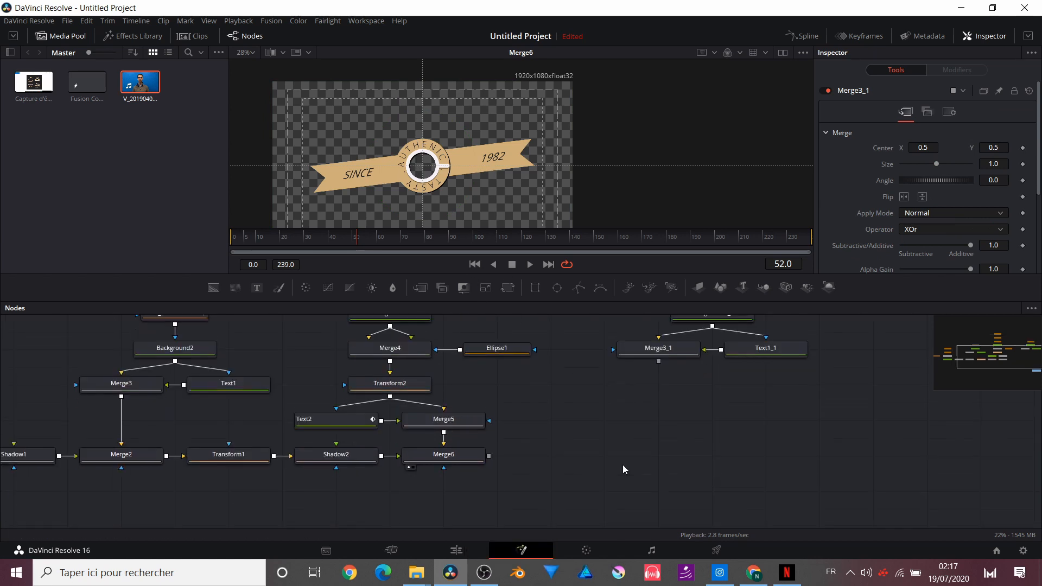
left_click_drag(488, 452, 659, 357)
scroll(657, 386, "up", 3)
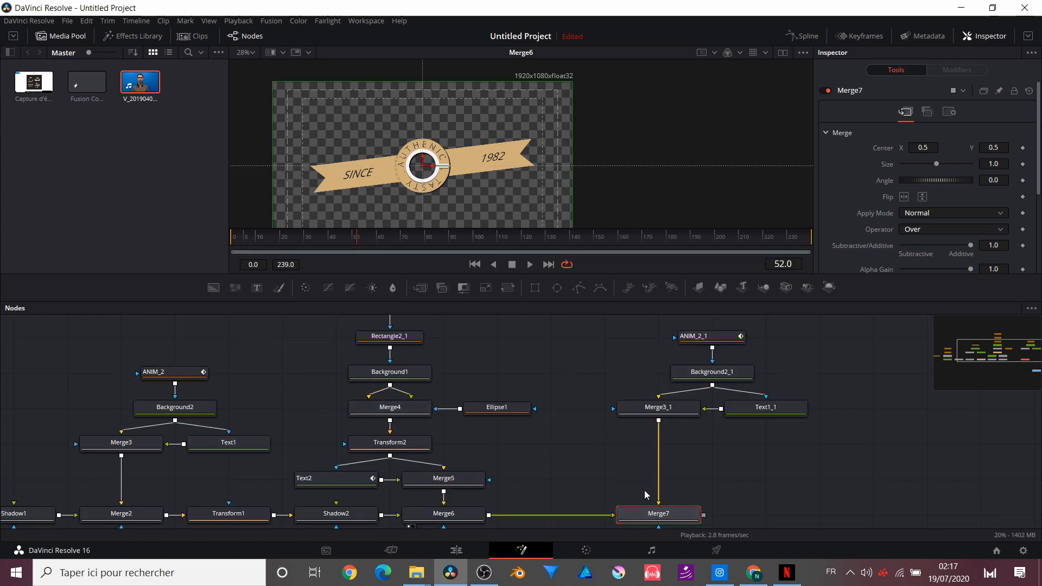
key("1")
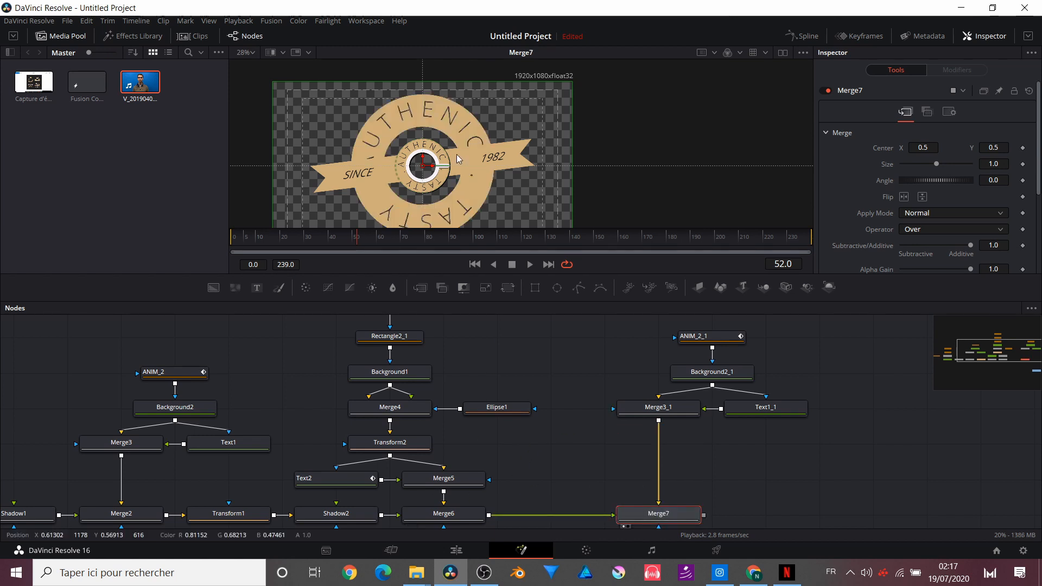
left_click(696, 336)
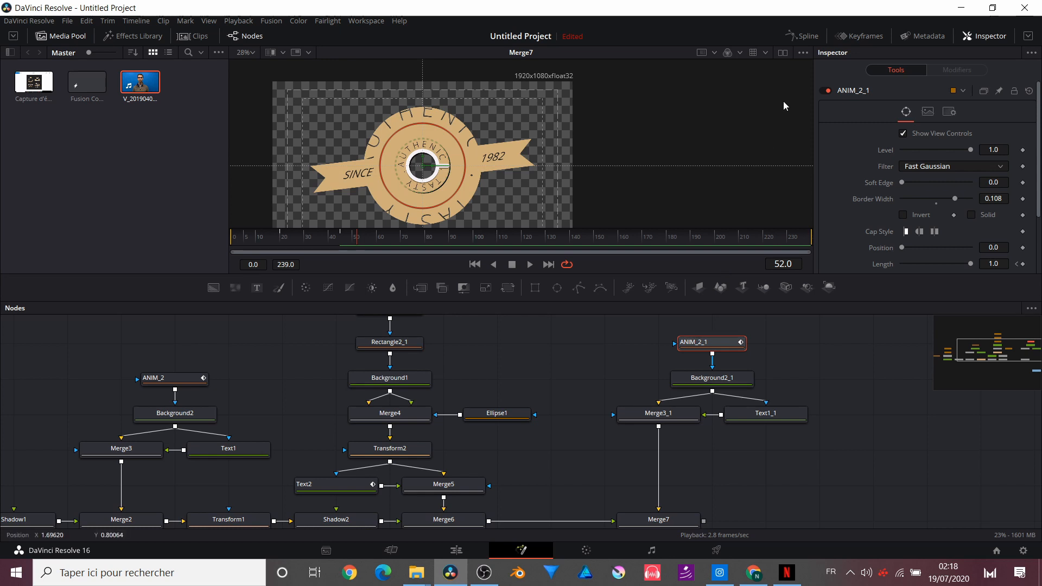
- Show the coffee logo reference image in a second viewer, and move MediaOut1 in line with Merge7
left_click(783, 52)
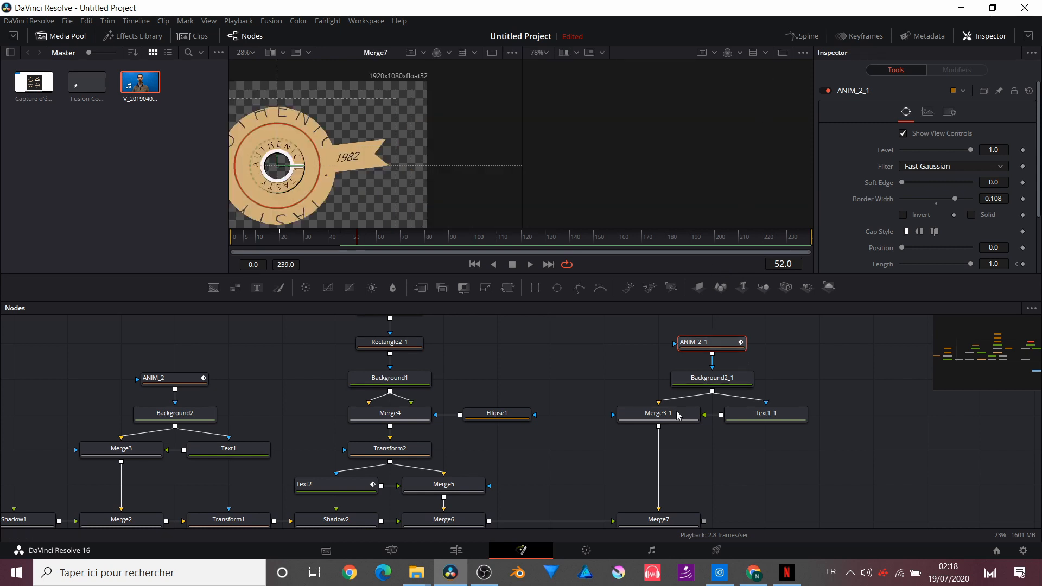
left_click(697, 383)
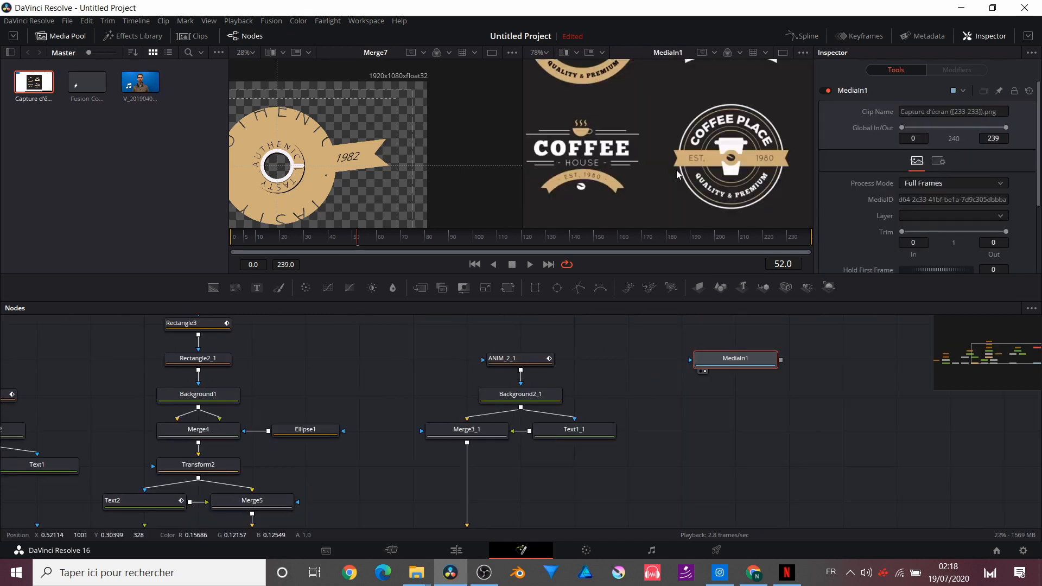
scroll(705, 470, "down", 4)
left_click(706, 472)
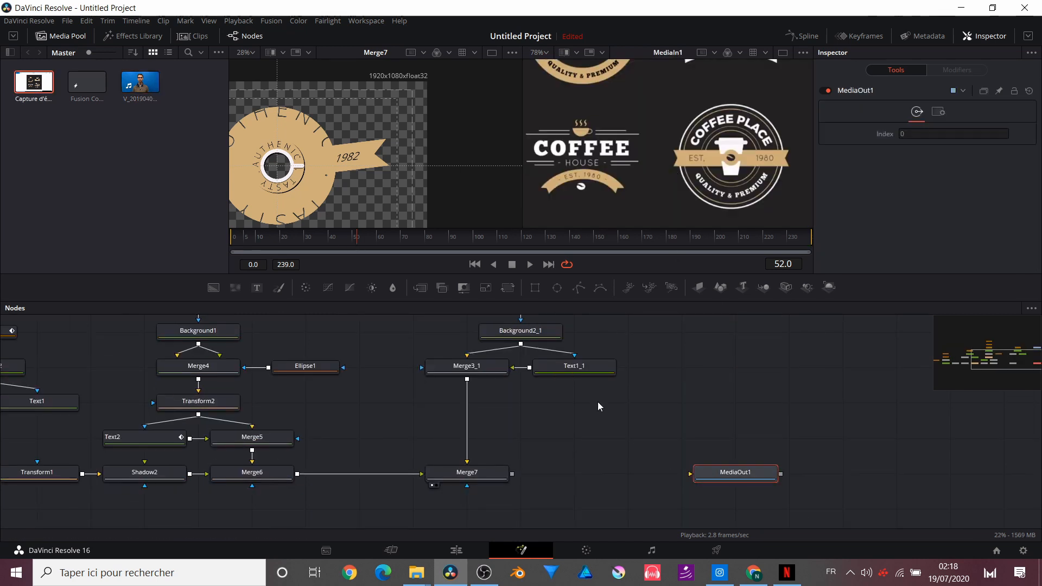
- Change the Background2_1 colour to near-black like the reference logo's background
scroll(546, 337, "up", 1)
left_click(547, 338)
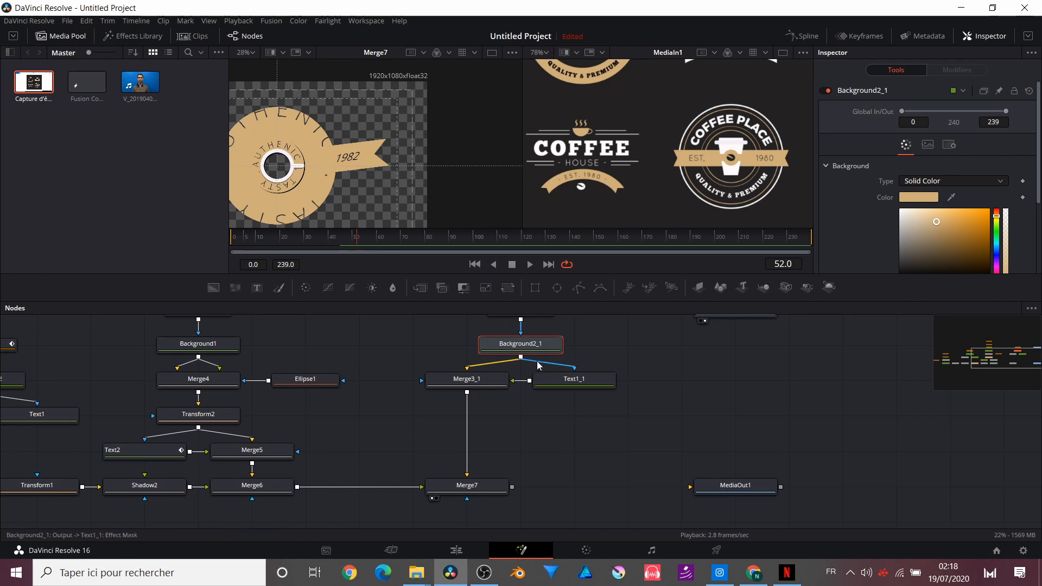
scroll(539, 365, "up", 1)
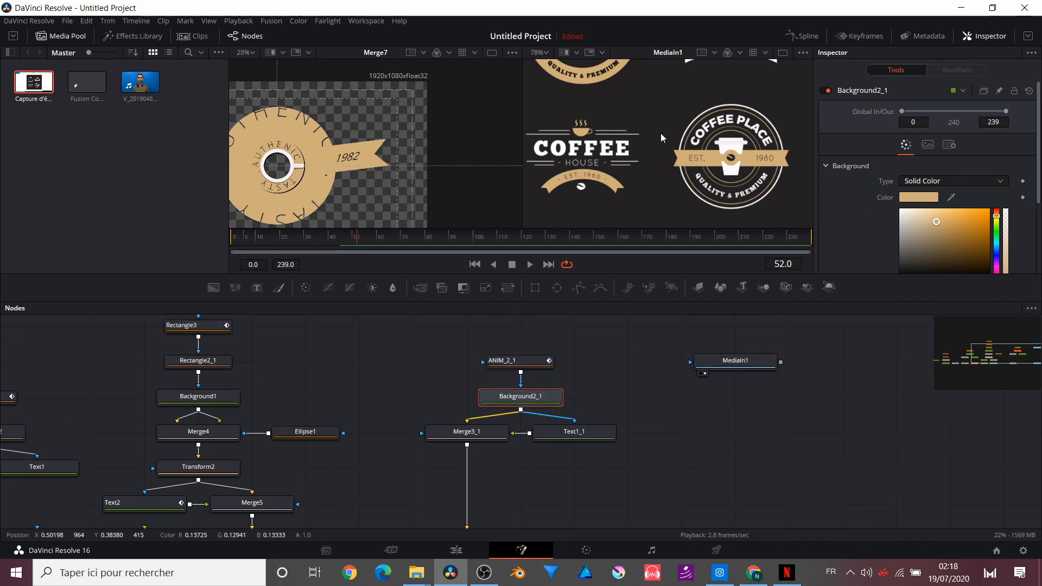
left_click_drag(950, 227, 904, 268)
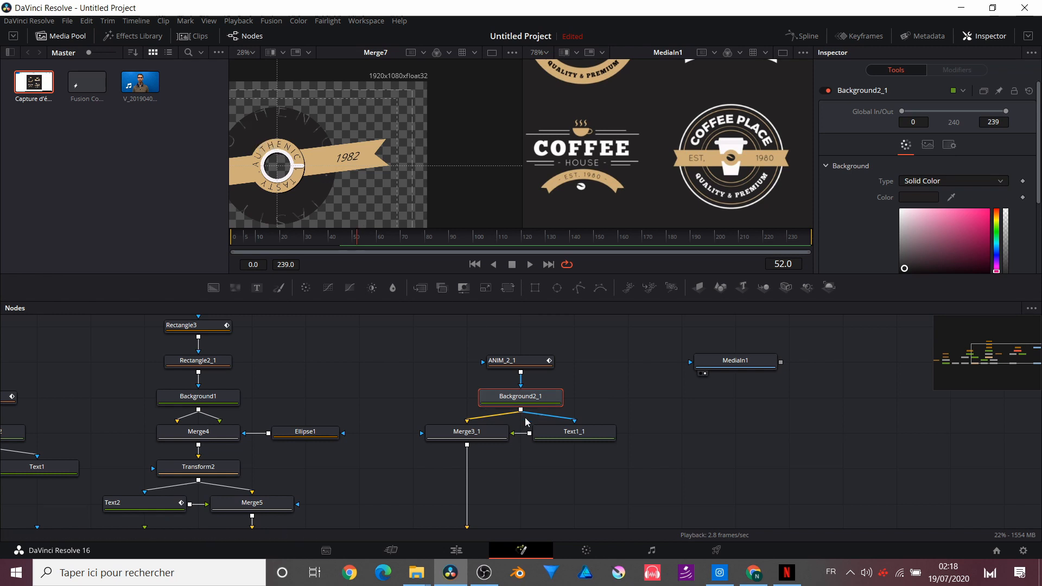
- Set the Merge3_1 operator to Over
left_click(467, 432)
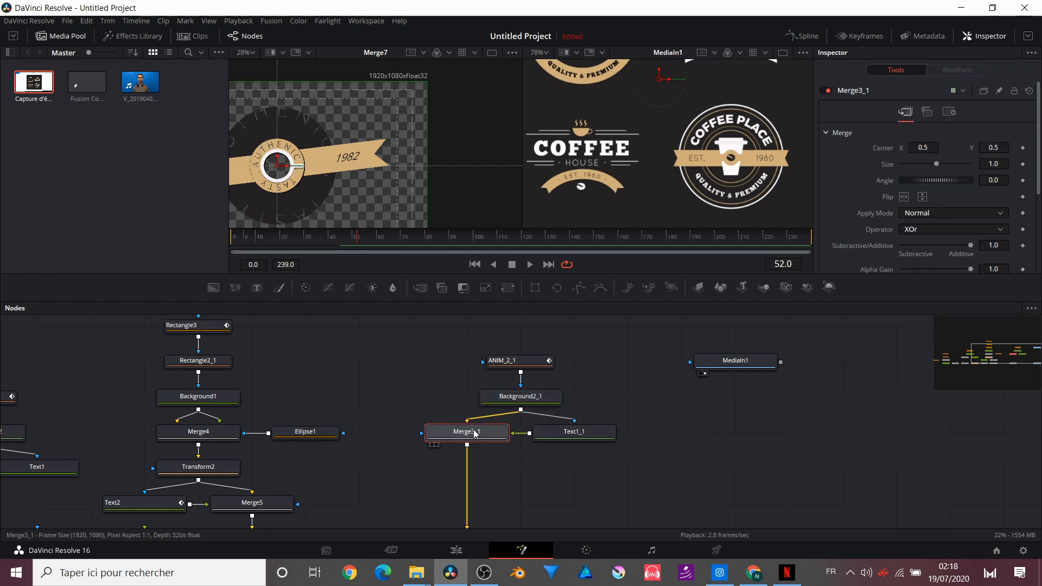
left_click(910, 235)
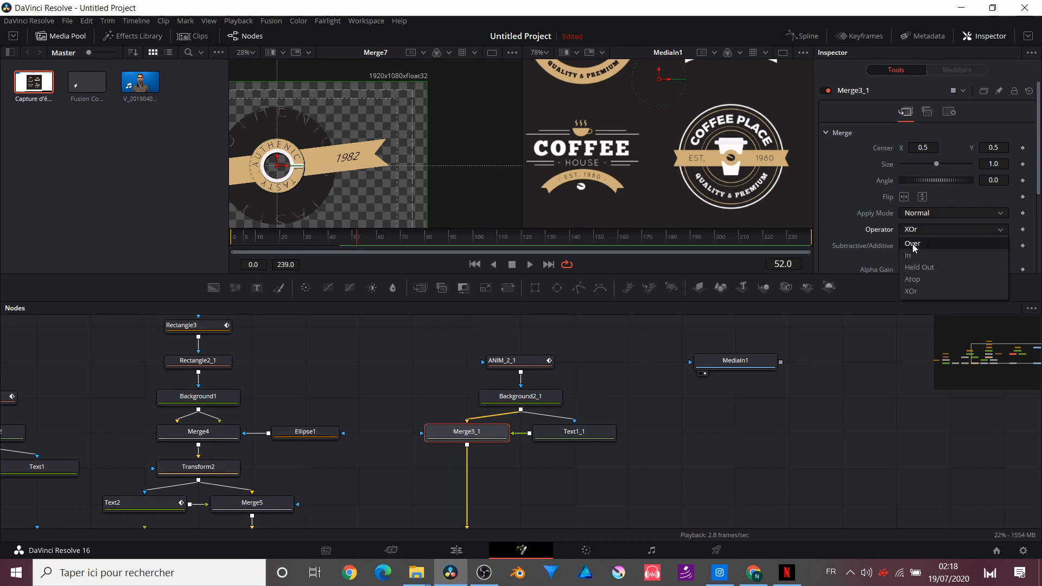
left_click(909, 242)
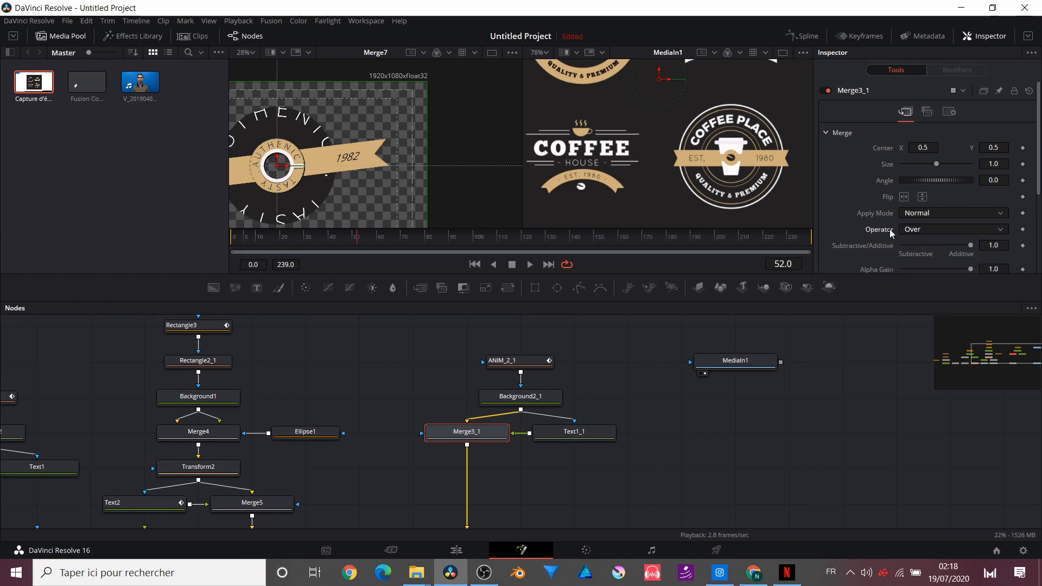
- Adjust the circular layout of Text1_1 so its lettering fits inside the dark disc
left_click(538, 367)
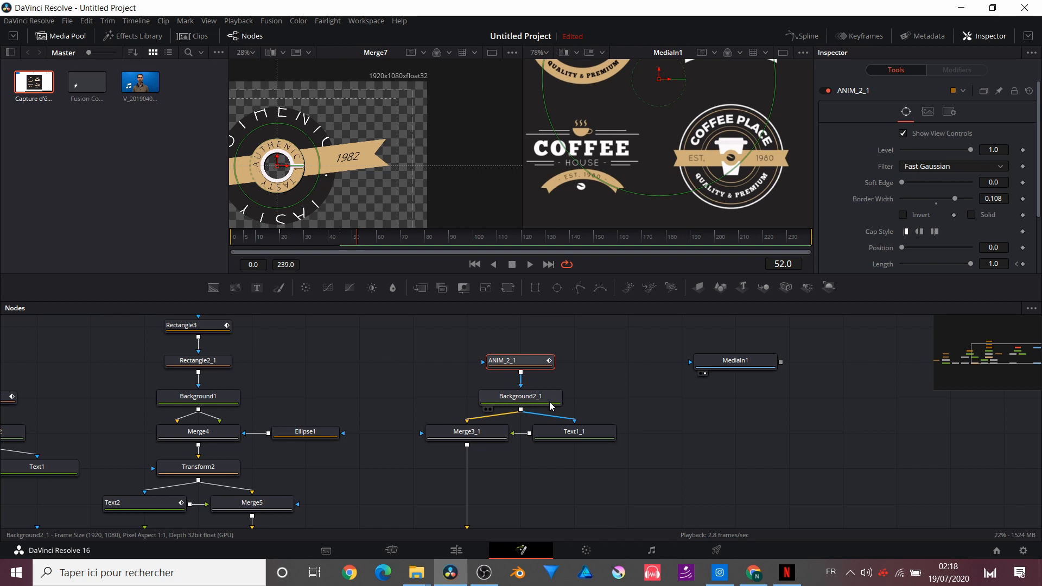
left_click(568, 431)
left_click(903, 145)
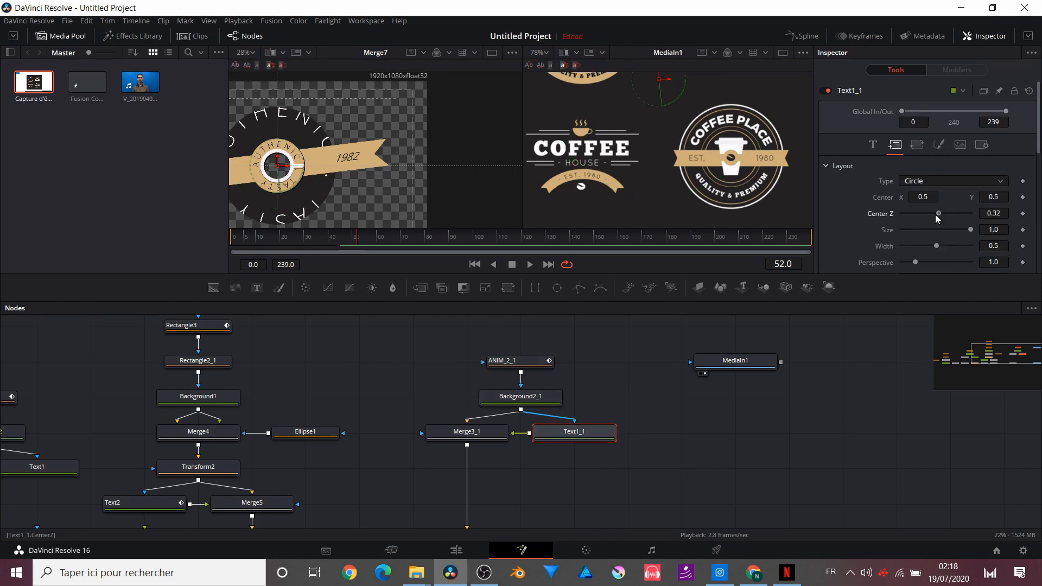
- Replace the Text1_1 wording with "COFFEE SHOP"
left_click(873, 147)
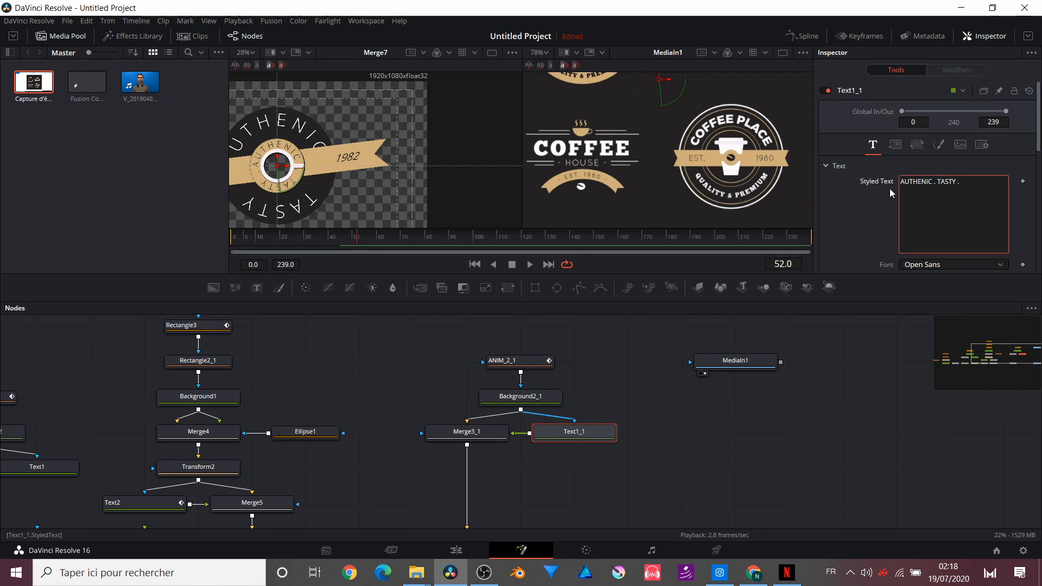
key("ctrl+a")
type("COFFEE")
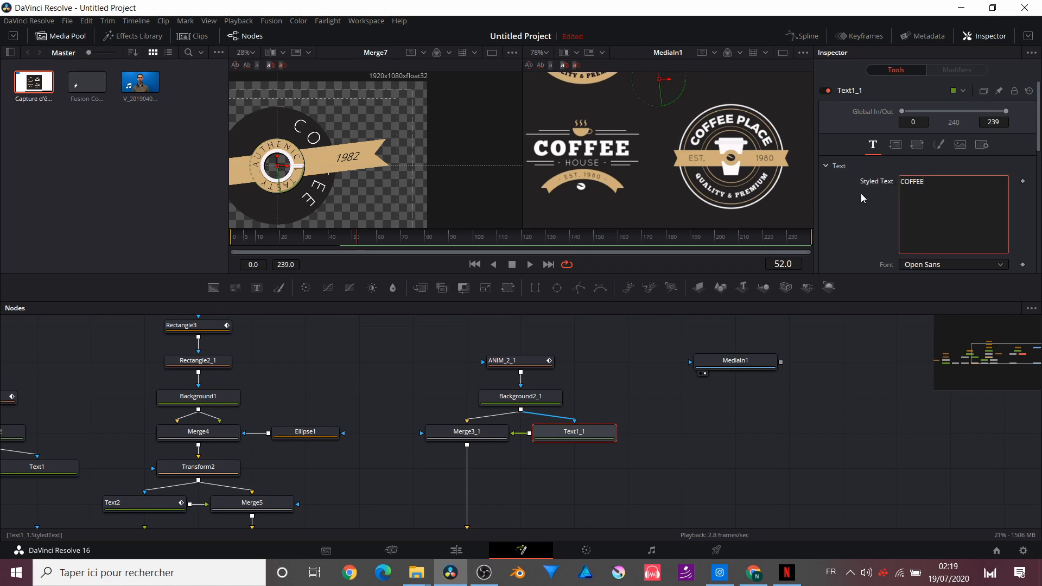
type("SH")
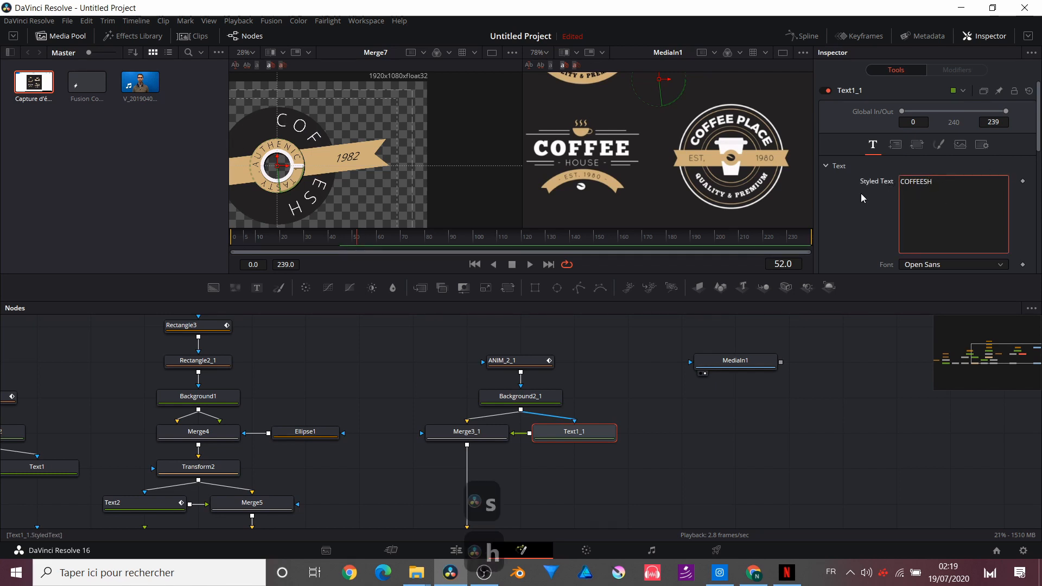
type("OP")
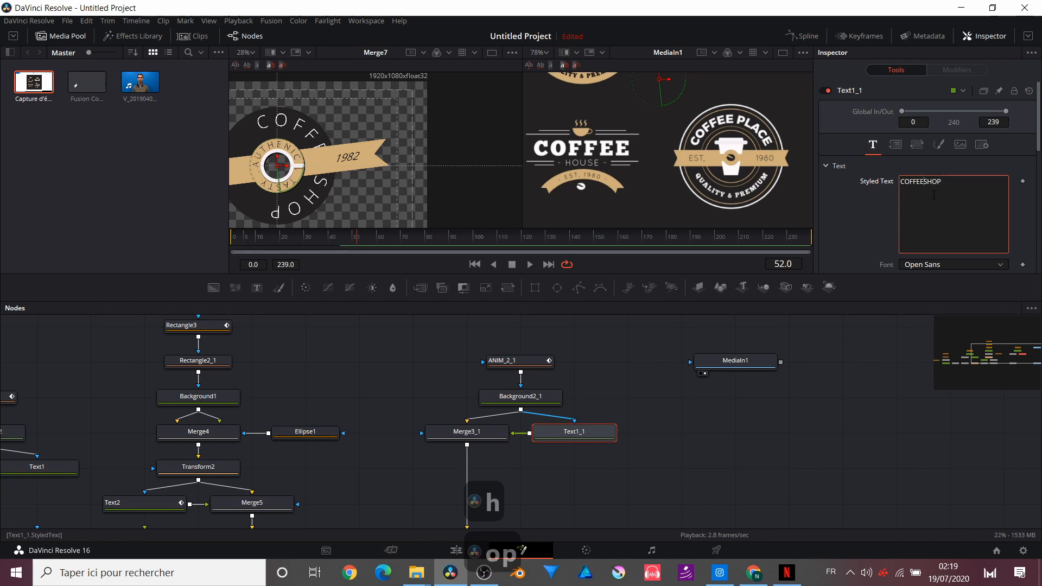
- Reset the line spacing of Text1_1 to 1.0 and widen its tracking to about 1.386
scroll(863, 191, "down", 3)
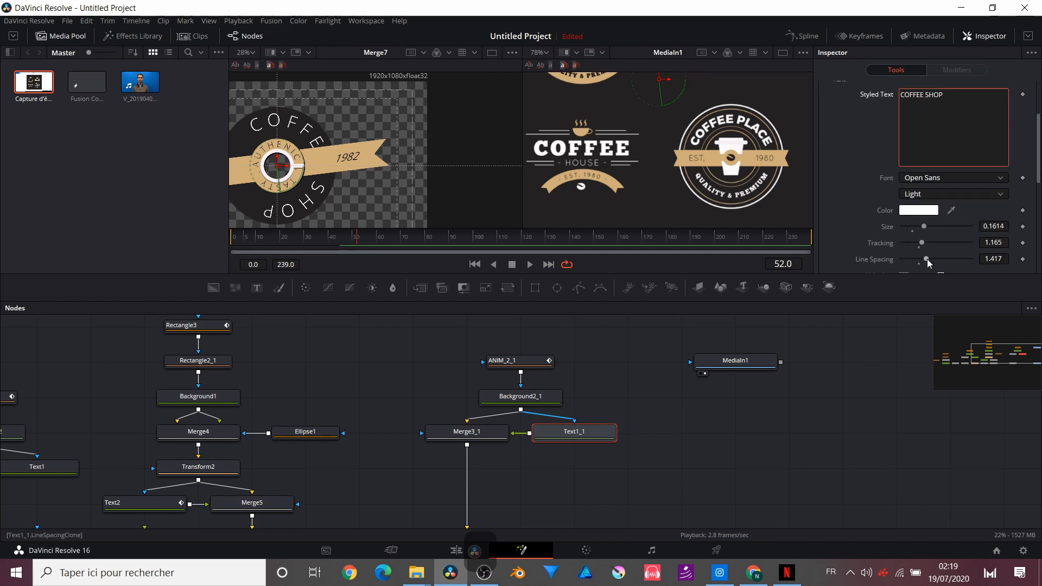
left_click(926, 260)
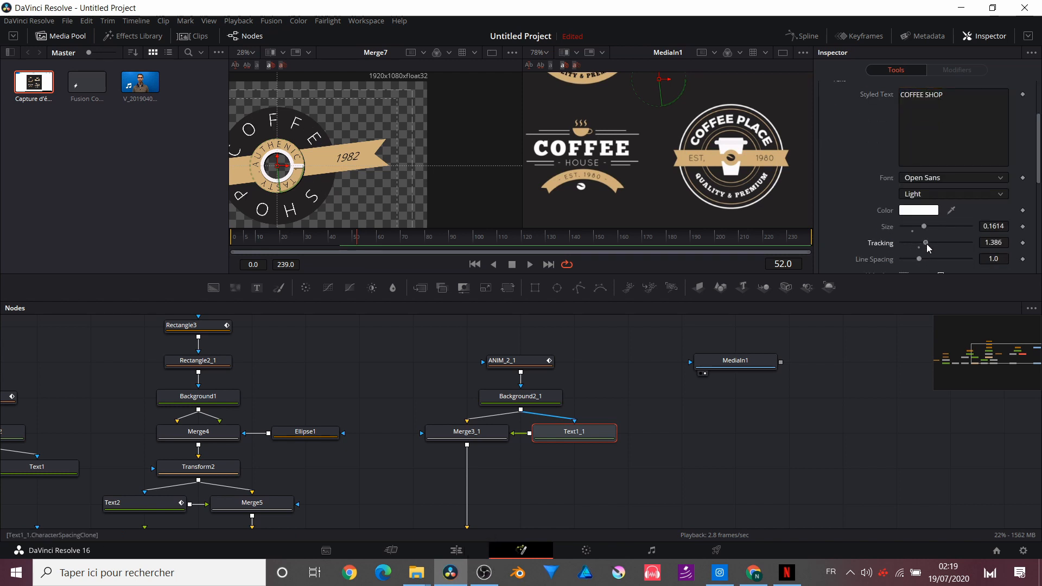
- Set the word spacing of Text1_1 to 5.0 in its Words transform
scroll(918, 217, "up", 5)
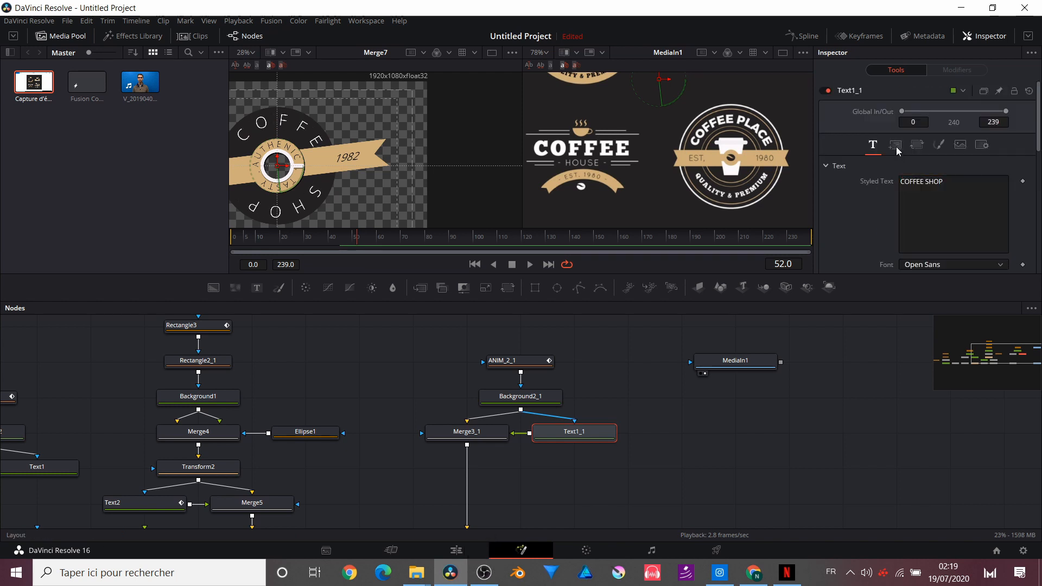
left_click(896, 145)
left_click(918, 145)
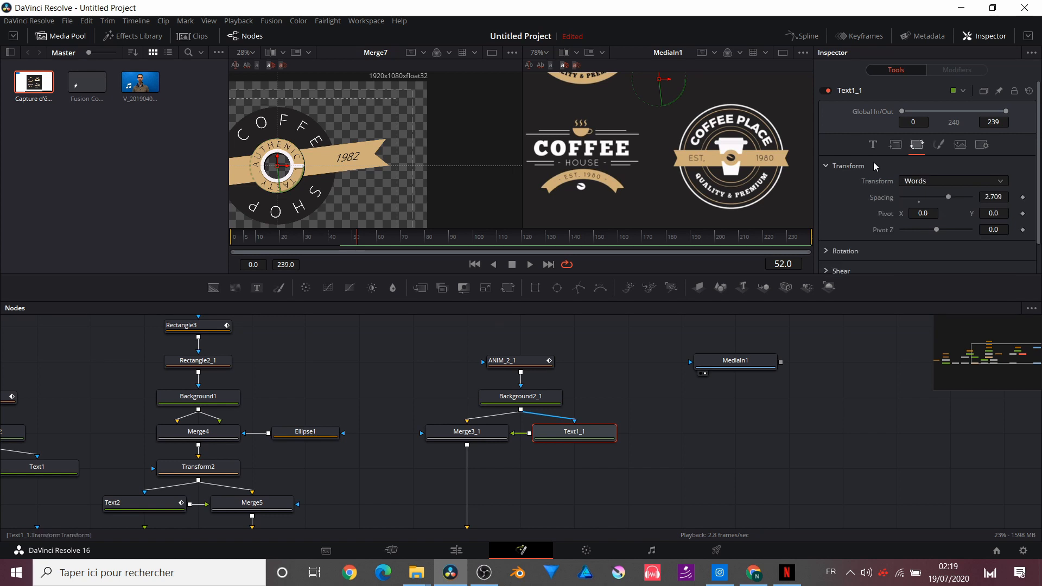
left_click_drag(949, 197, 983, 211)
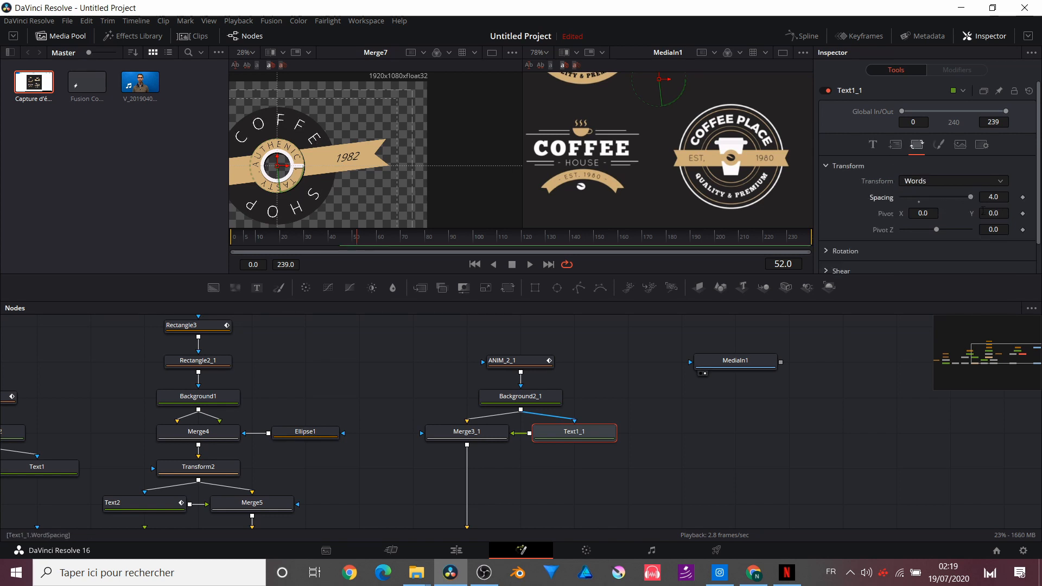
left_click(993, 197)
type("5")
key("Return")
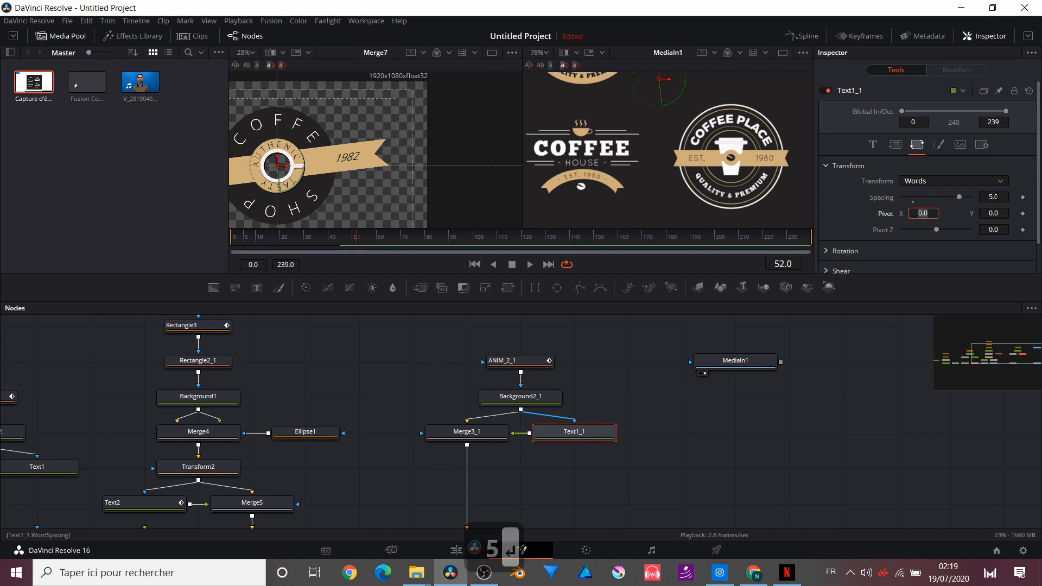
scroll(289, 144, "left", 3)
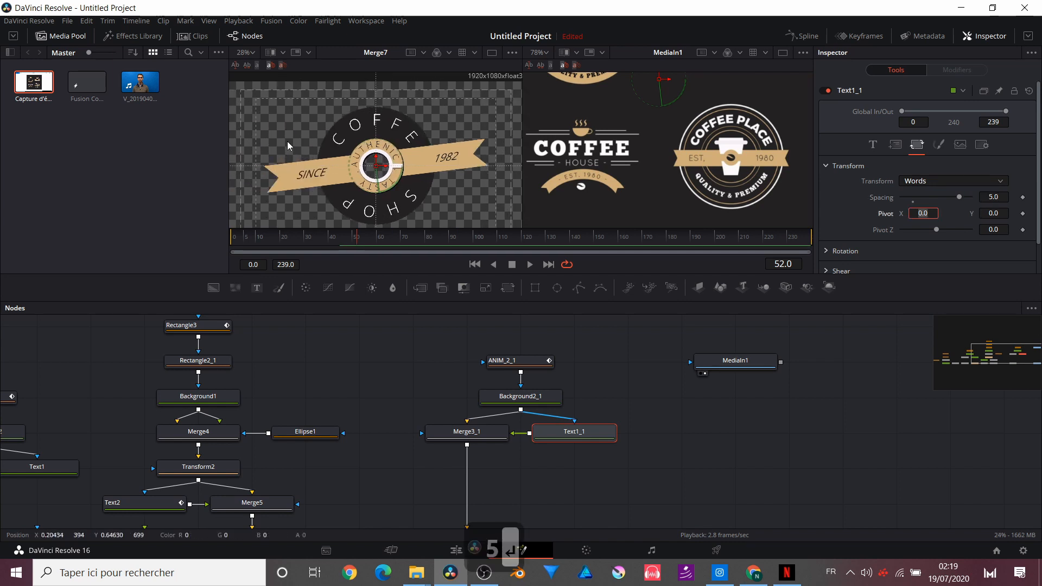
- Set the text size of Text1_1 to about 0.1575 and fine-tune its tracking around the circle
left_click(895, 145)
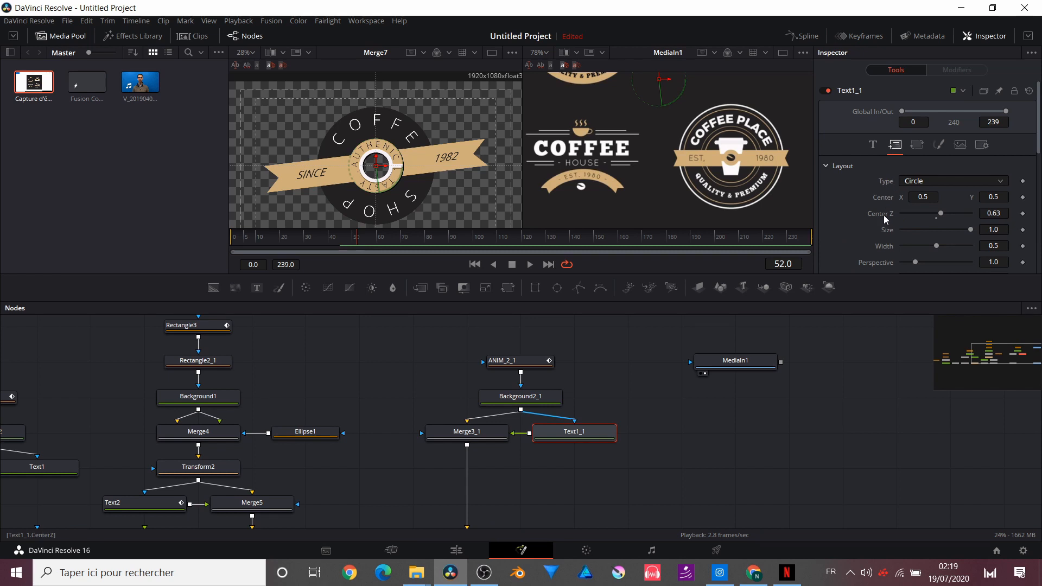
scroll(935, 192, "down", 5)
scroll(922, 179, "up", 5)
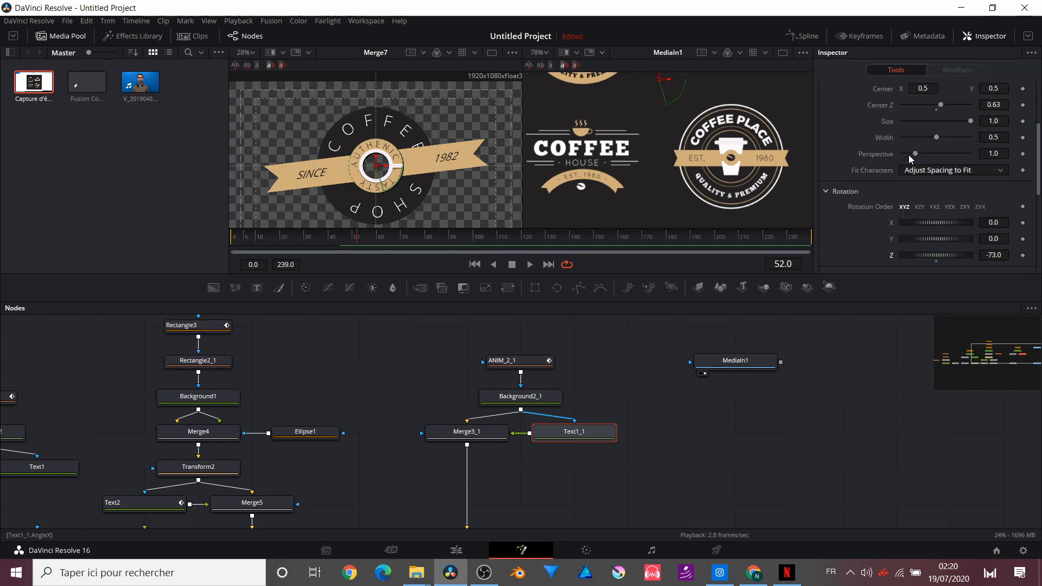
left_click(873, 144)
scroll(923, 163, "down", 4)
left_click_drag(922, 135, 927, 129)
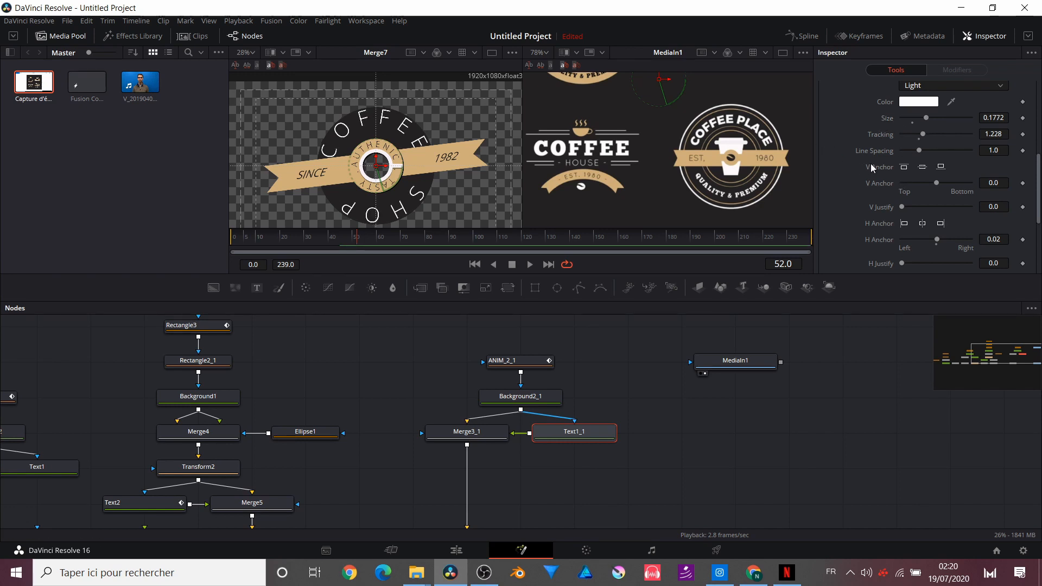
left_click_drag(926, 118, 924, 118)
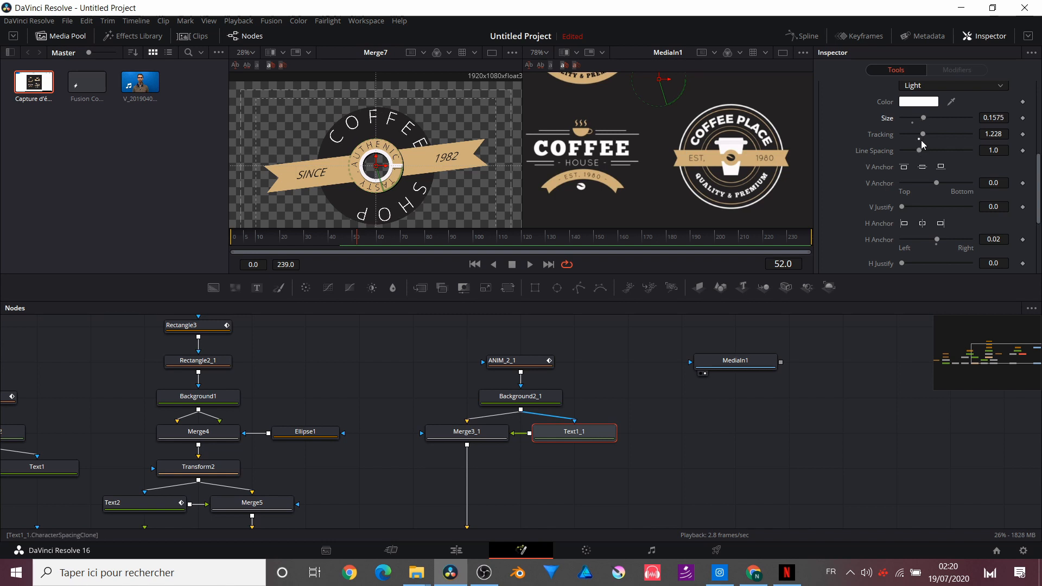
left_click_drag(923, 138, 924, 139)
scroll(917, 150, "up", 5)
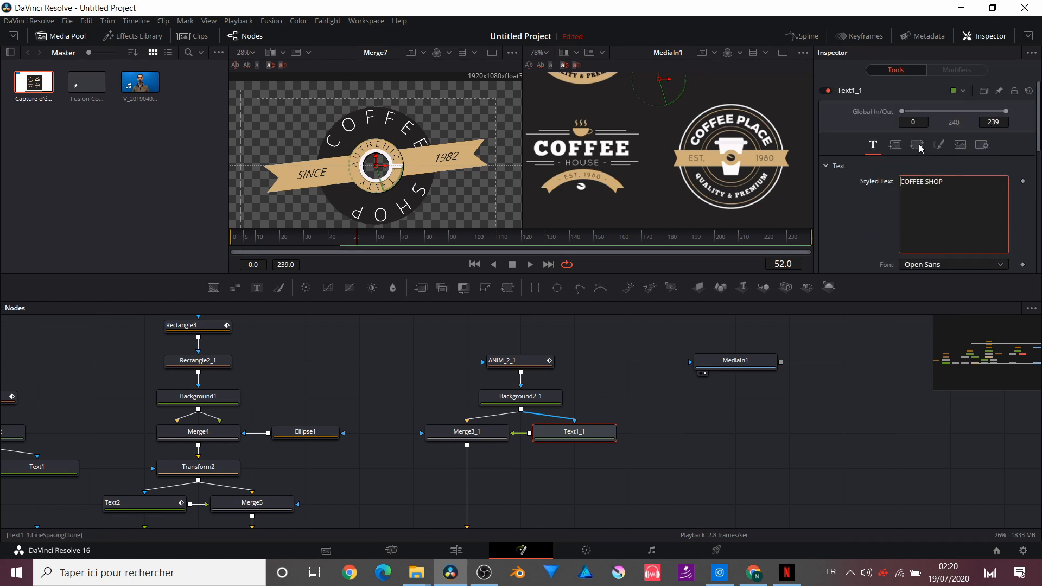
- Set the circular layout of Text1_1 to a width of about 0.457 and a Center Z of 0.4
left_click(896, 145)
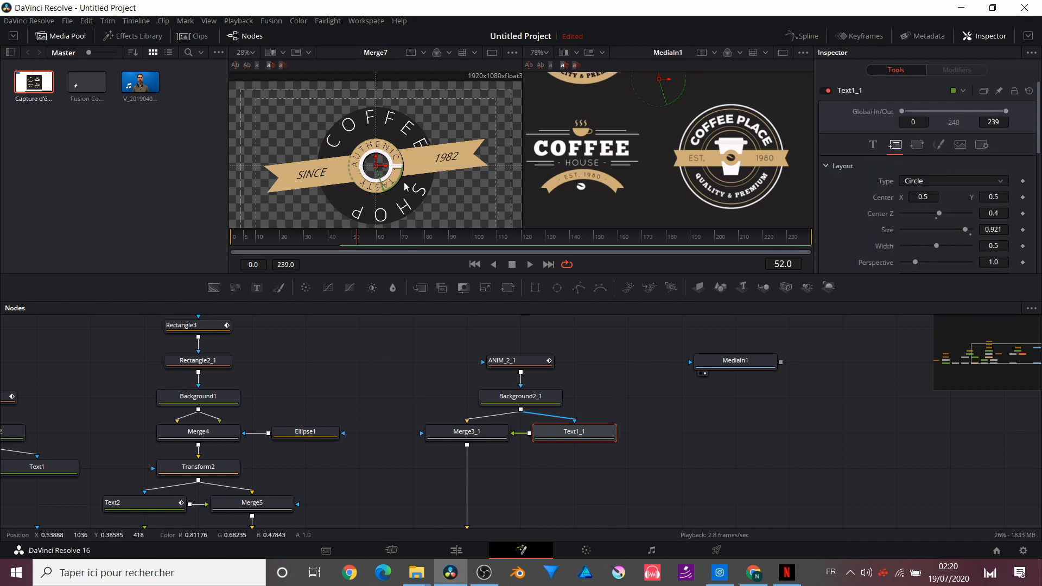
left_click_drag(939, 214, 943, 213)
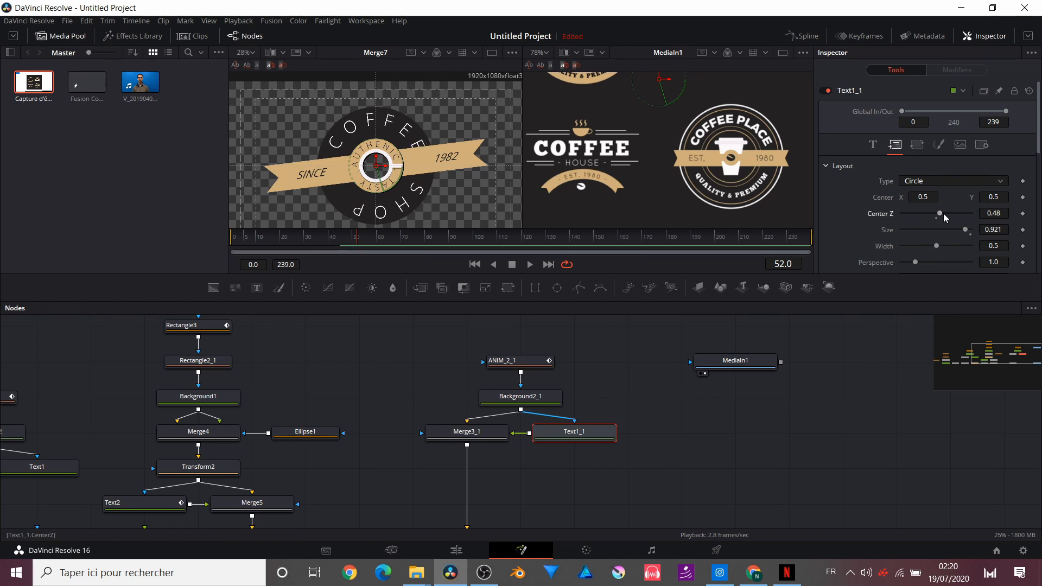
left_click_drag(939, 246, 938, 214)
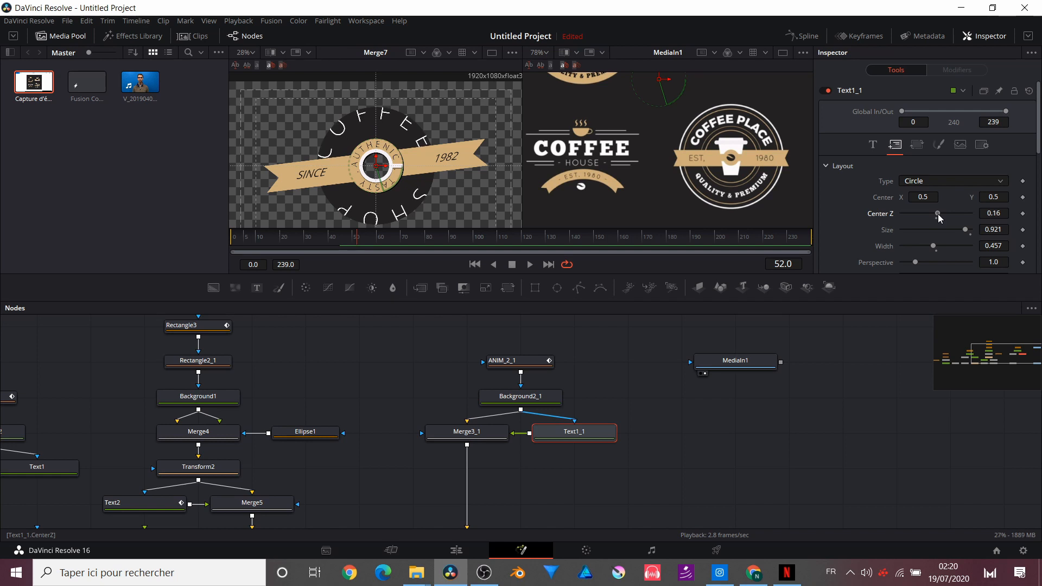
left_click_drag(938, 214, 940, 213)
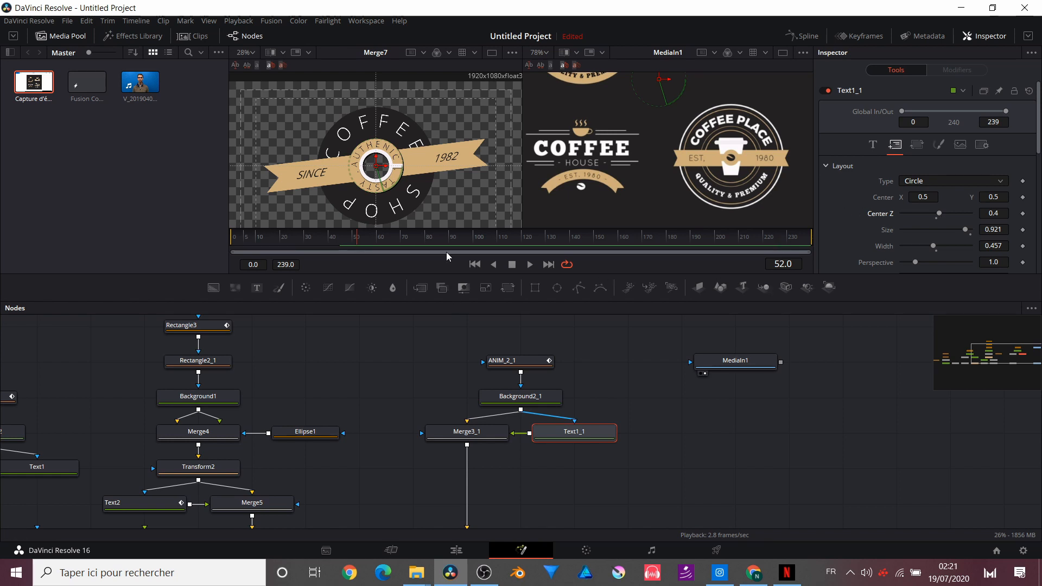
- Examine the node tree and the Rectangle2 mask that shapes the ribbon
scroll(245, 359, "up", 2)
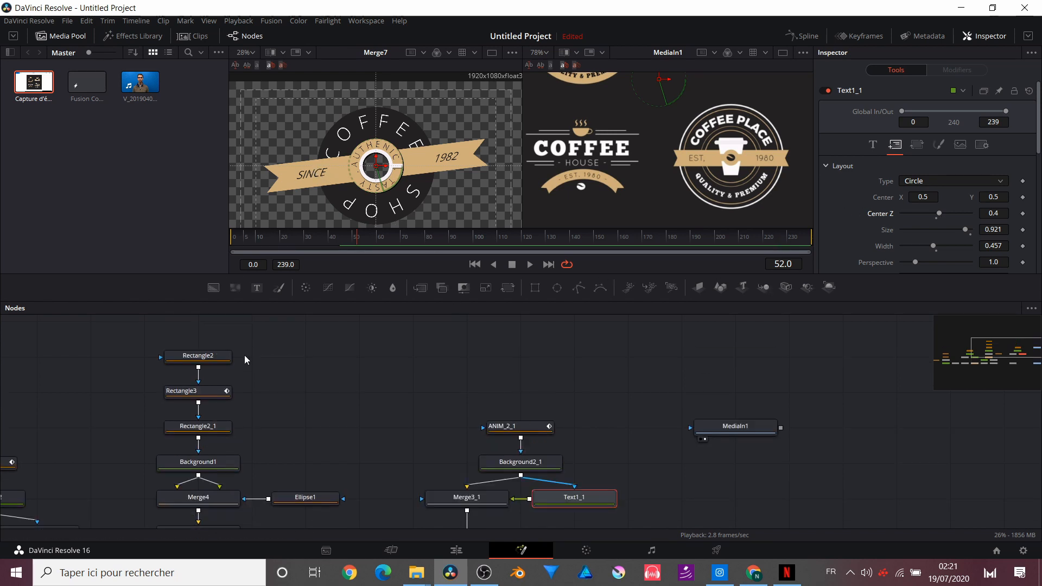
scroll(179, 321, "left", 6)
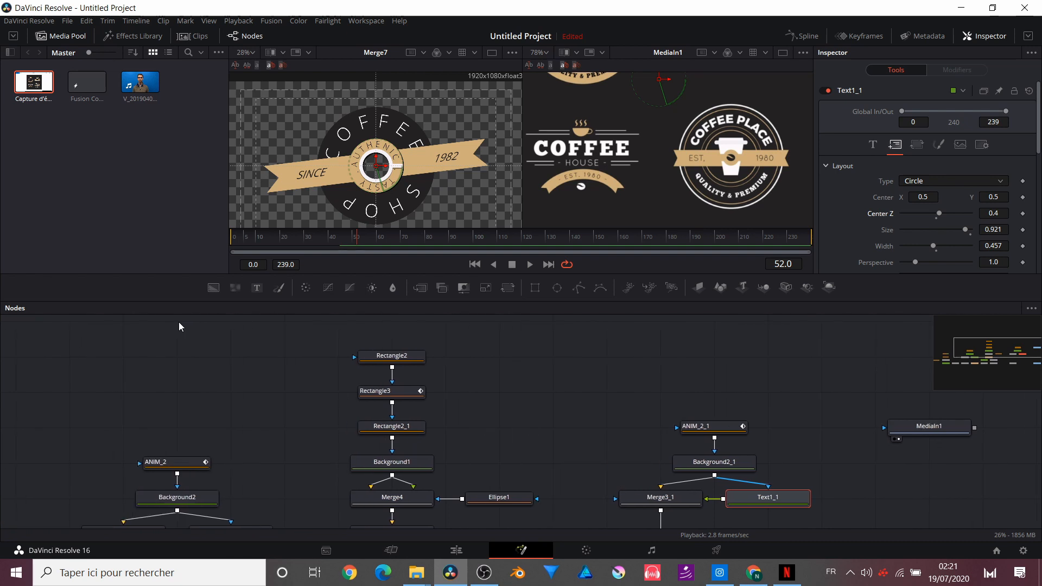
scroll(178, 322, "down", 2)
scroll(178, 321, "down", 1)
scroll(178, 321, "up", 3)
scroll(178, 321, "right", 4)
left_click(262, 359)
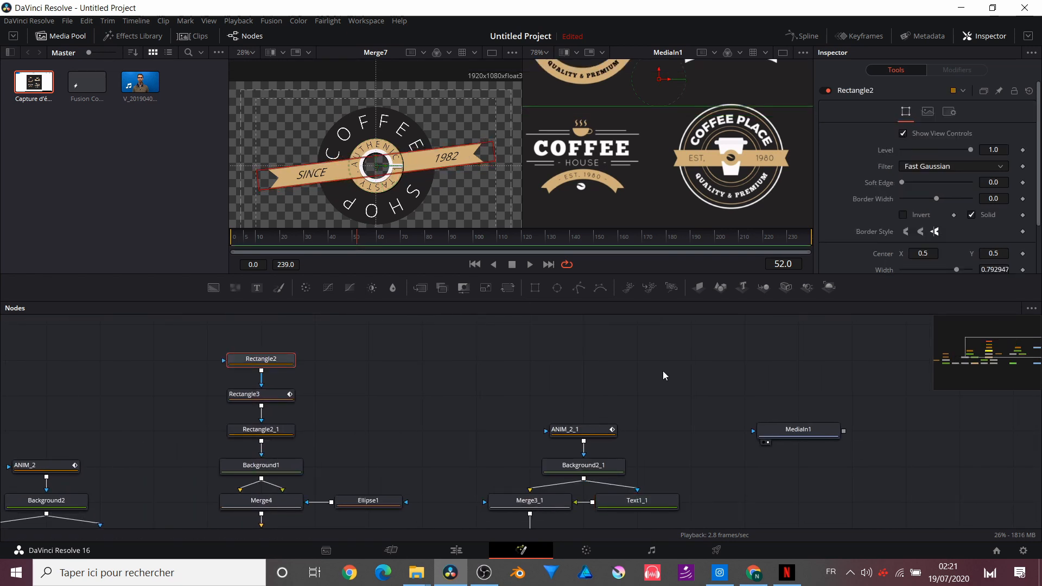
scroll(593, 432, "down", 3)
scroll(592, 426, "right", 3)
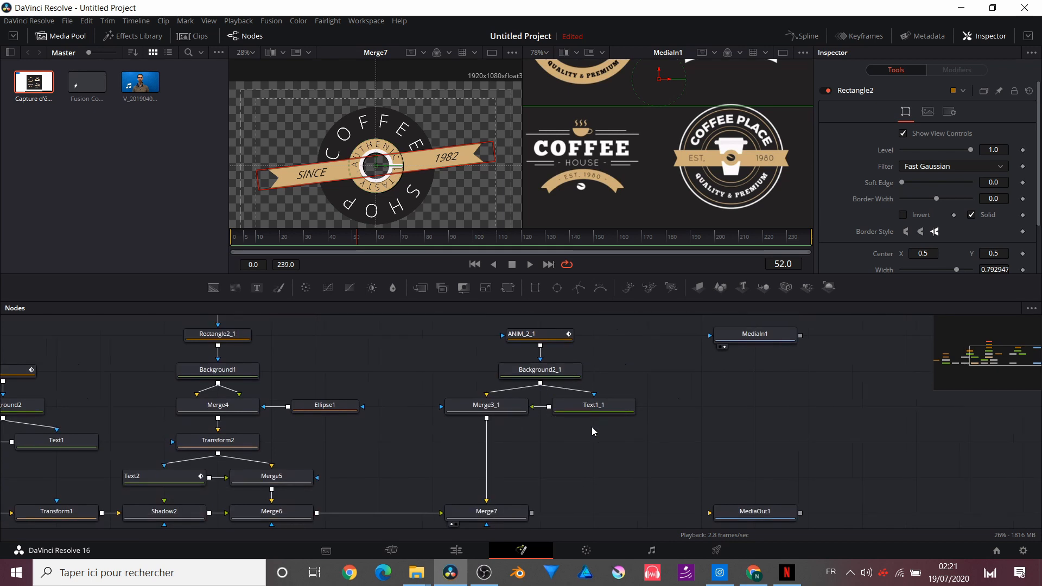
- Recolour the solid fill of Text1_1 with the tan sampled from the reference logo's ribbon
left_click(565, 408)
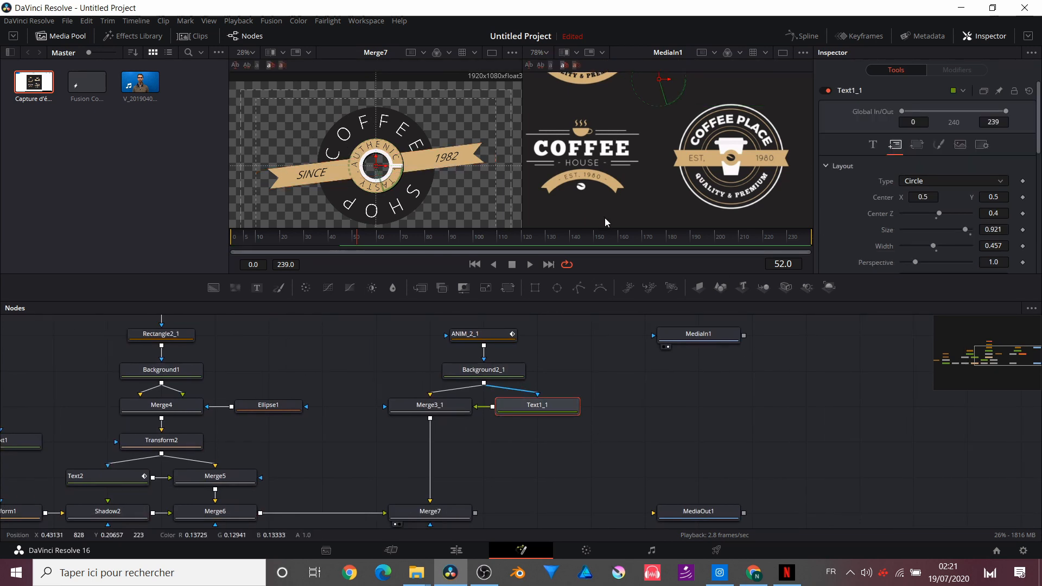
left_click(939, 145)
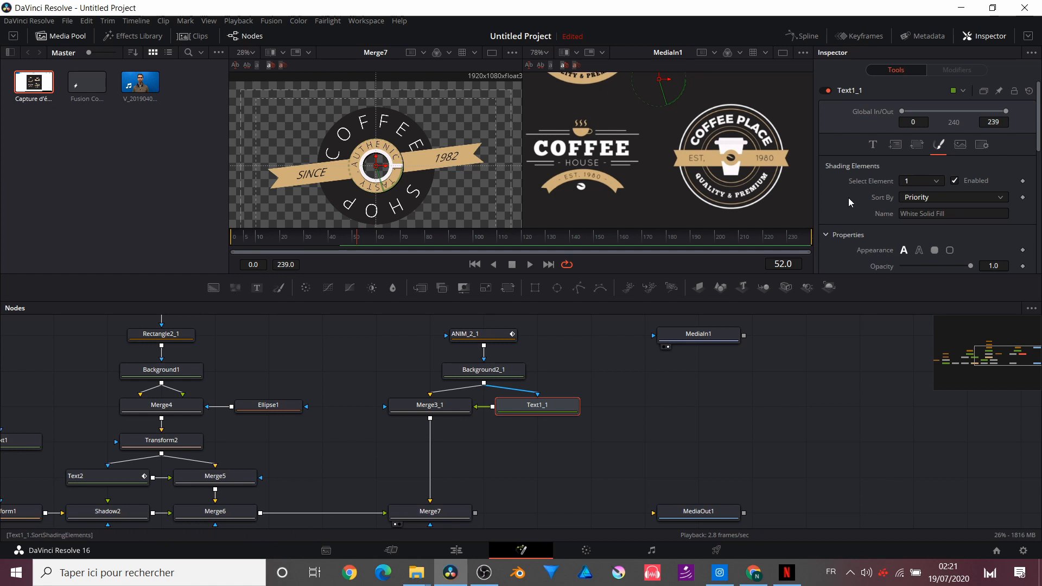
scroll(899, 247, "down", 5)
scroll(899, 247, "up", 3)
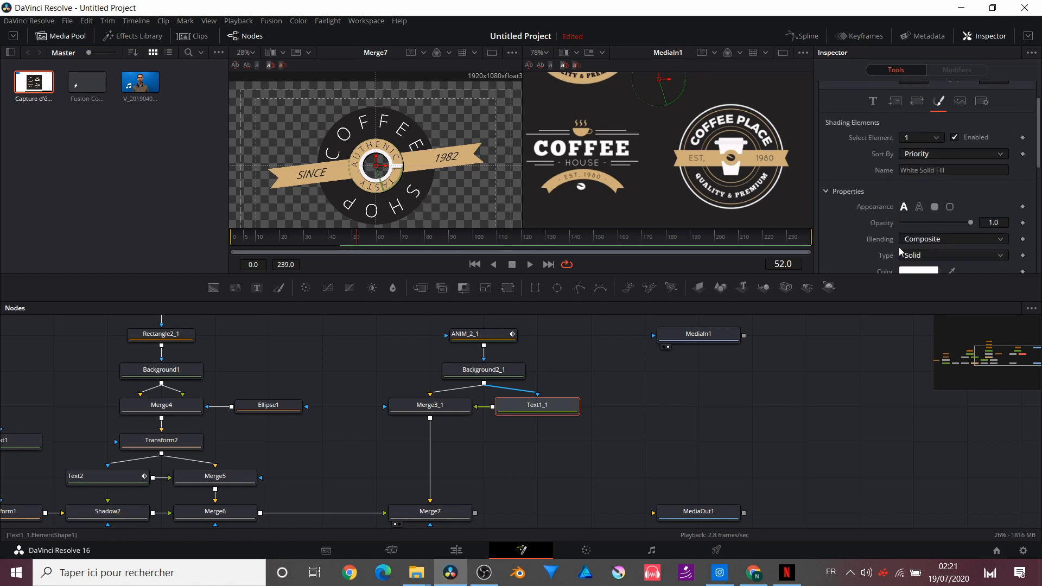
left_click_drag(951, 270, 758, 160)
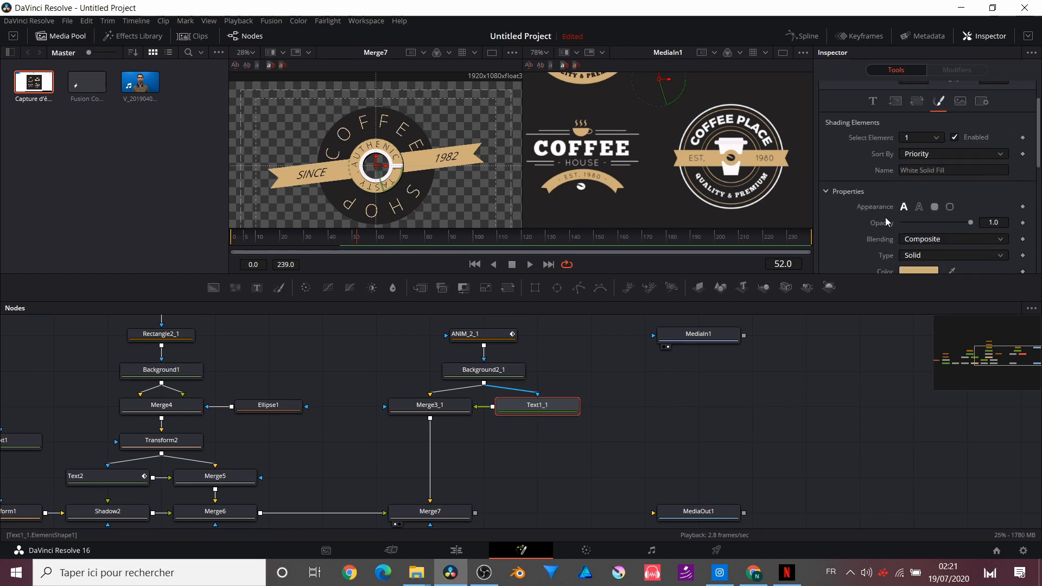
- Enable shading element 2 of Text1_1 and give this outline the tan colour sampled from the reference logo
scroll(906, 200, "up", 3)
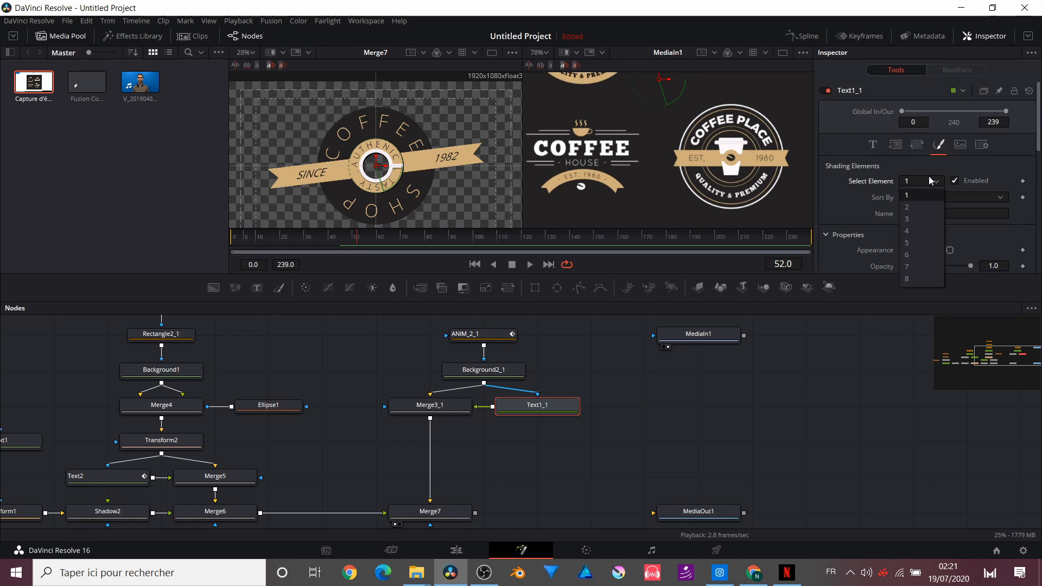
left_click(928, 180)
left_click(917, 207)
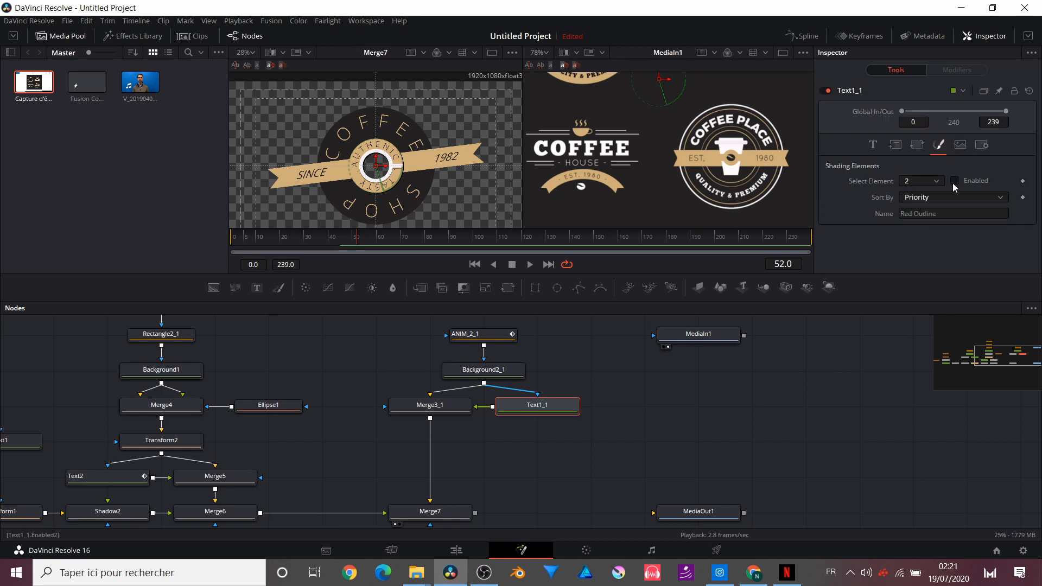
scroll(906, 211, "down", 5)
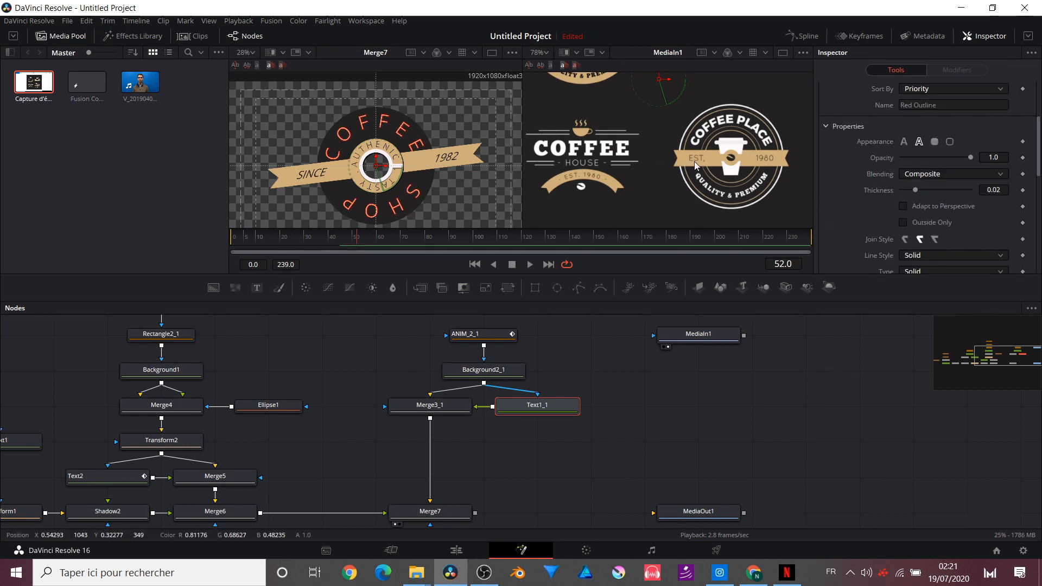
scroll(937, 193, "down", 3)
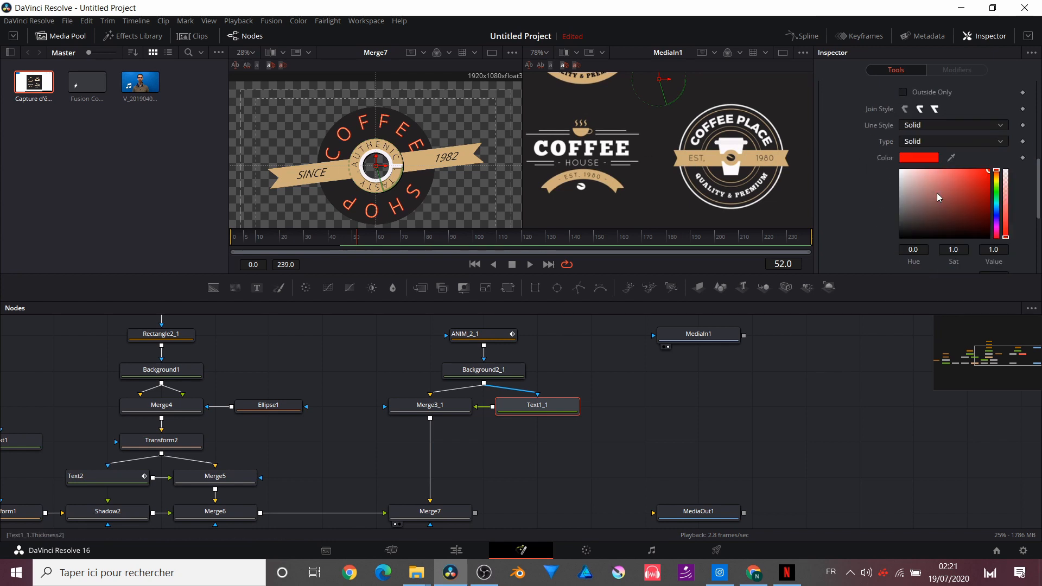
left_click_drag(953, 225, 738, 176)
scroll(851, 132, "up", 8)
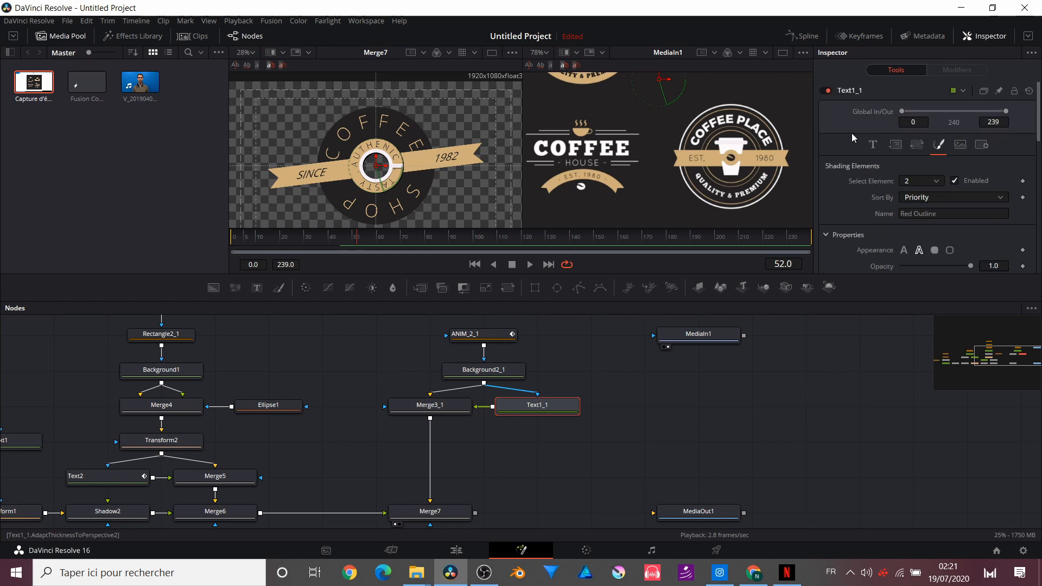
- Slightly increase the thickness of the tan outline in shading element 2 of Text1_1
scroll(906, 185, "down", 3)
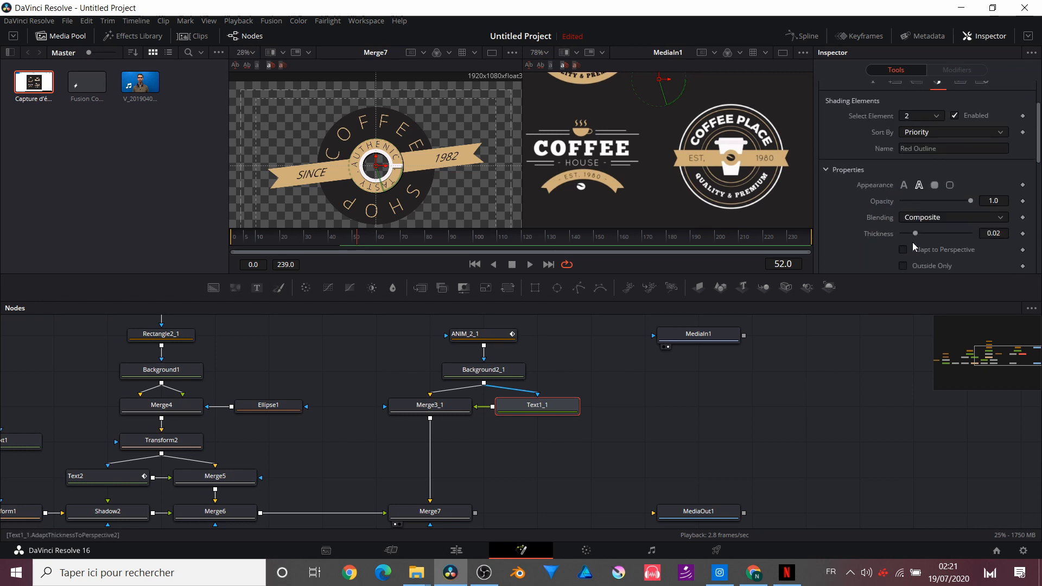
left_click_drag(915, 235, 919, 236)
scroll(898, 172, "up", 3)
- Enable shading element 5 of Text1_1 as an outline and colour it with the off-white sampled from the reference logo
left_click(911, 182)
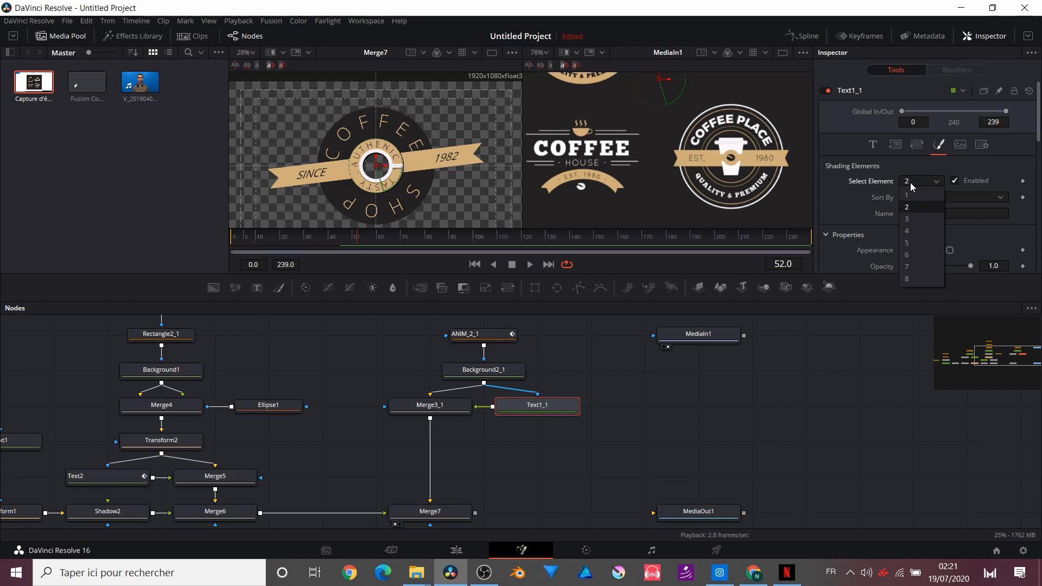
left_click(916, 239)
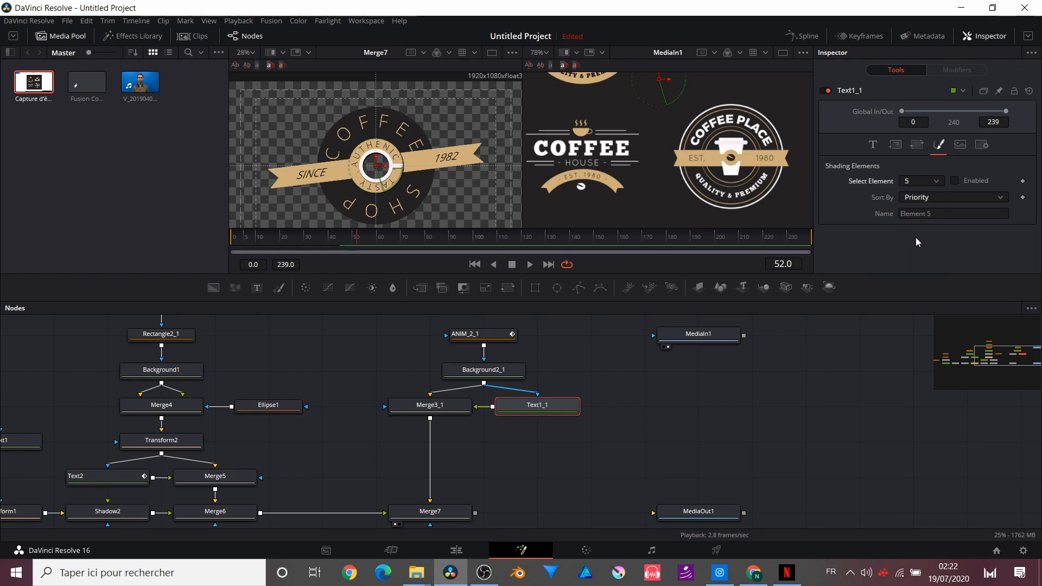
left_click(954, 180)
scroll(904, 177, "down", 2)
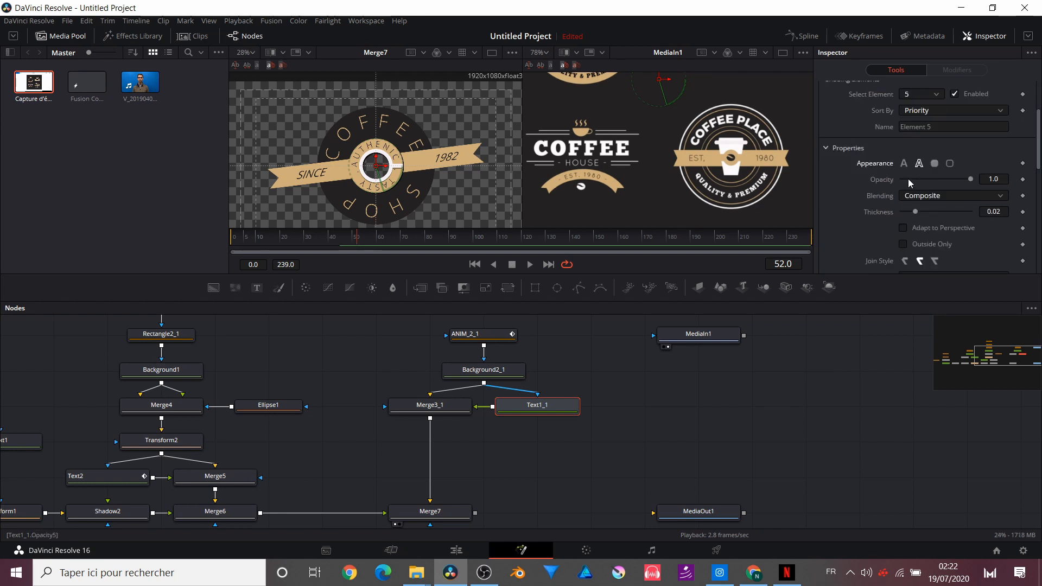
scroll(920, 206, "down", 1)
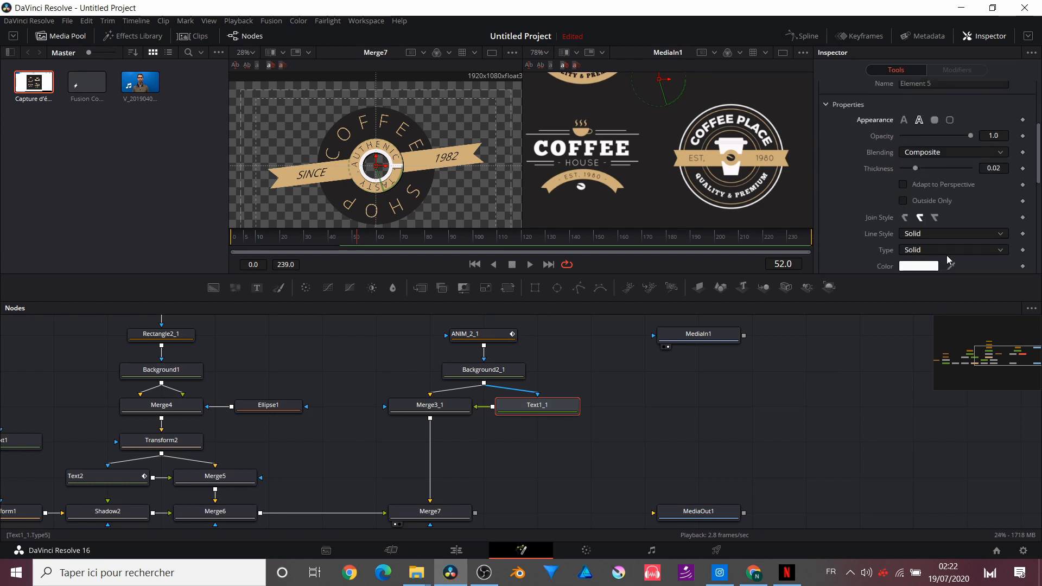
left_click_drag(951, 266, 792, 126)
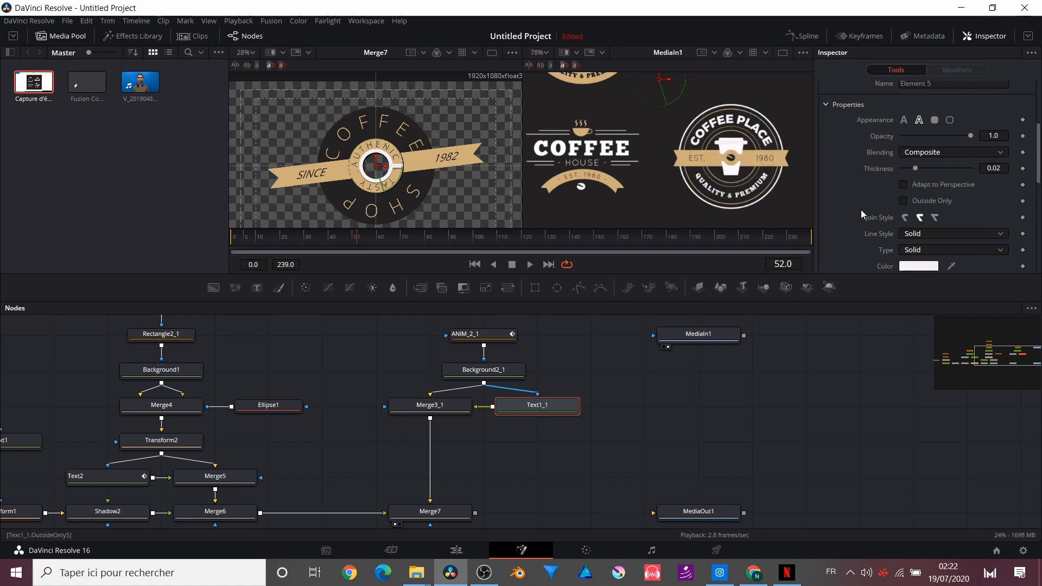
- Set the thickness of the off-white outline on Text1_1 to about 0.048 and check the lettering up close
left_click_drag(918, 168, 939, 175)
scroll(357, 170, "up", 3)
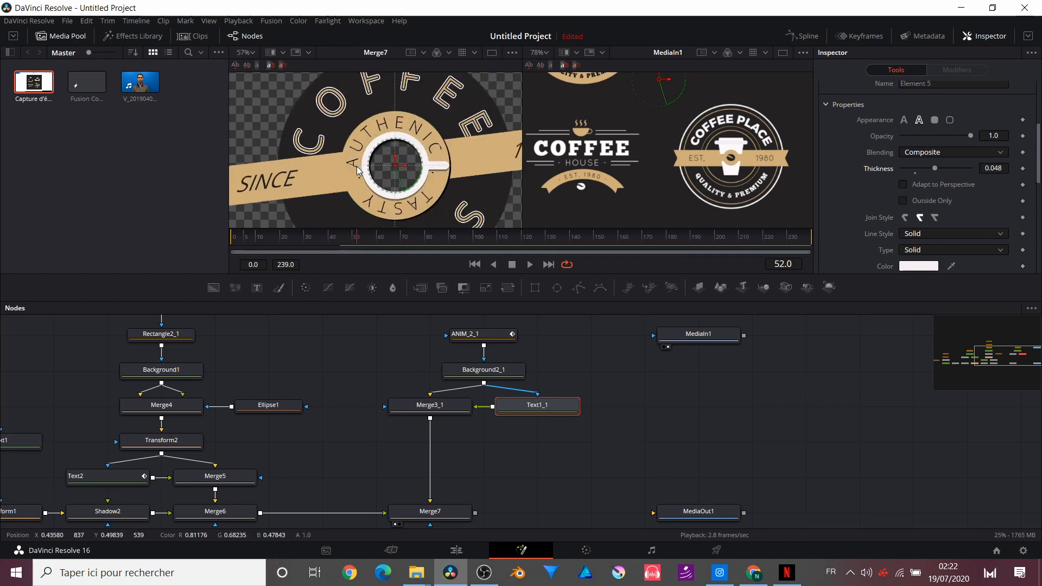
scroll(357, 171, "down", 3)
scroll(563, 401, "right", 1)
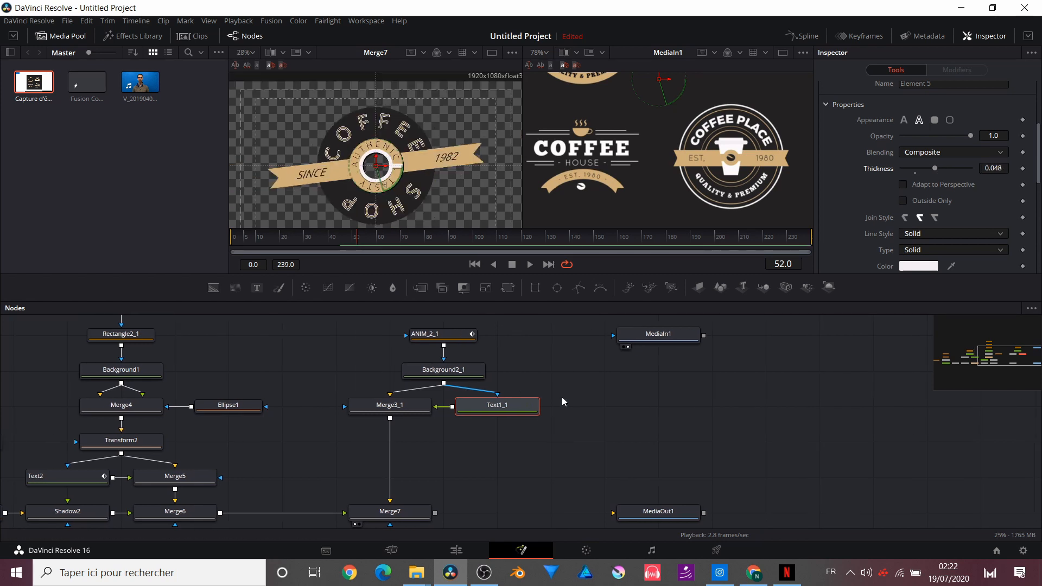
- Check the disc reveal at frame 35 and move ANIM_2_1 and Background2_1 up to make room above Merge3_1
left_click(423, 409)
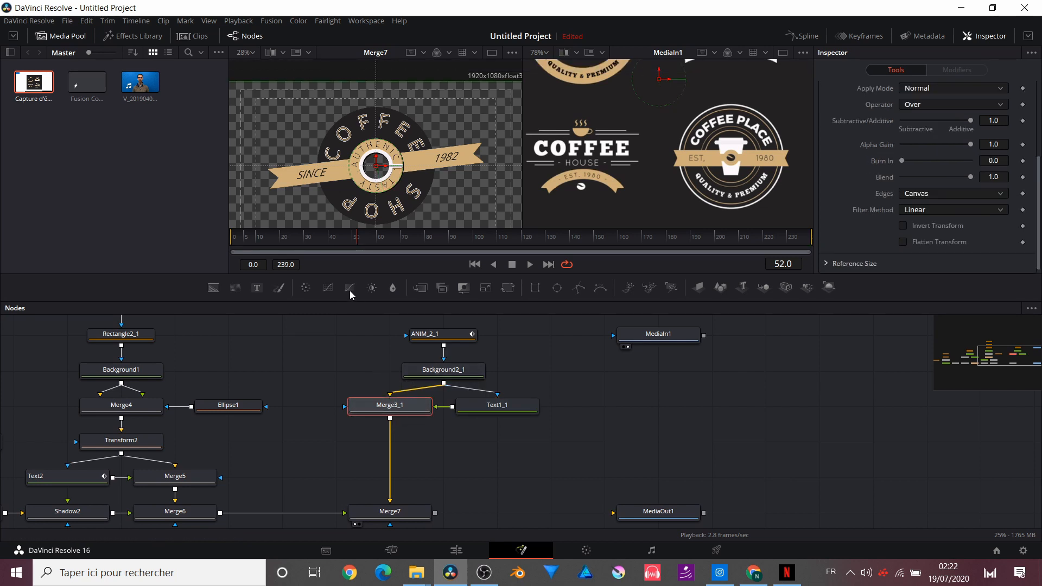
left_click(316, 241)
left_click(317, 242)
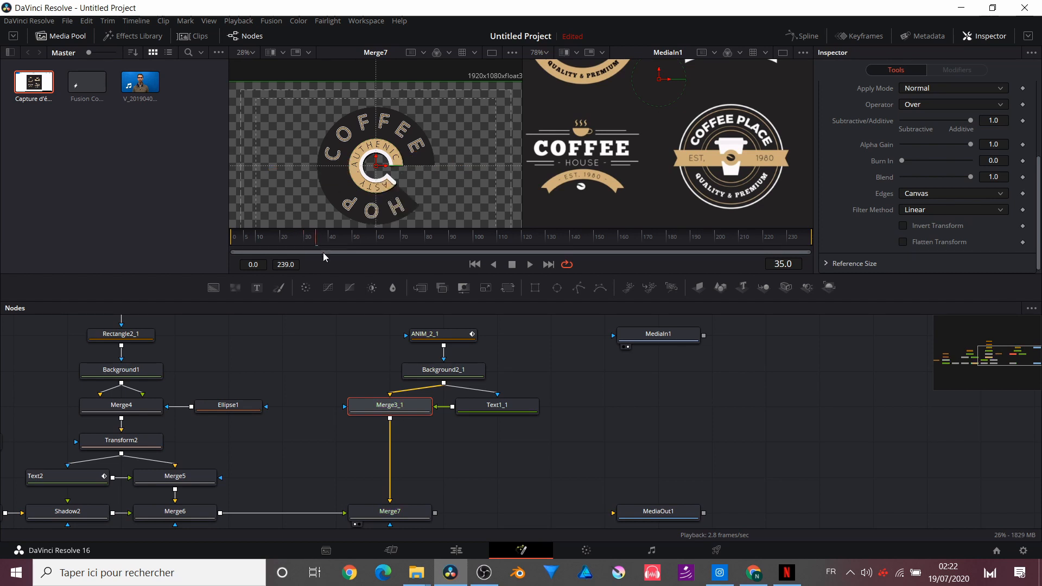
key("Delete")
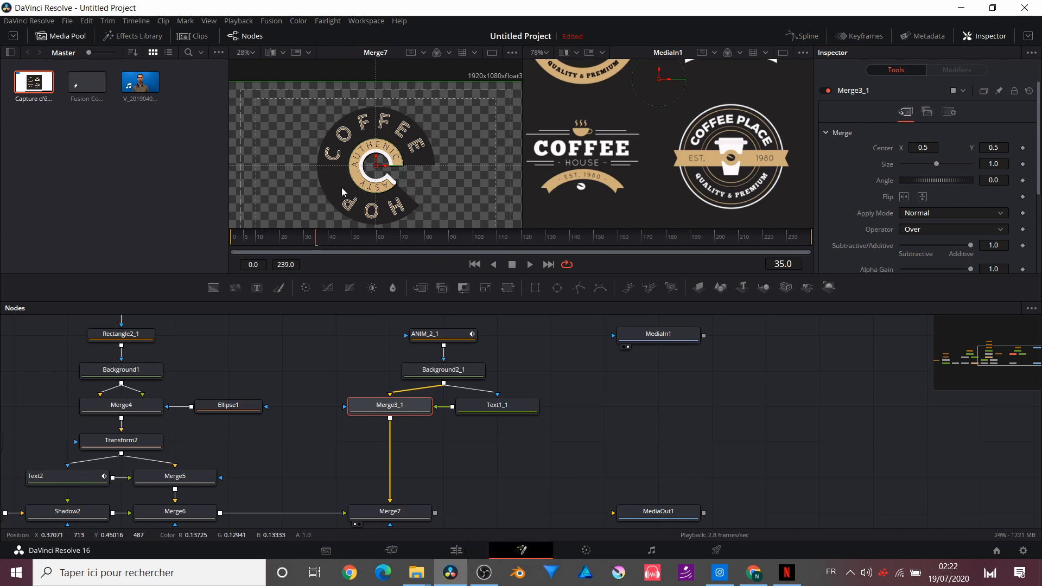
scroll(425, 371, "up", 1)
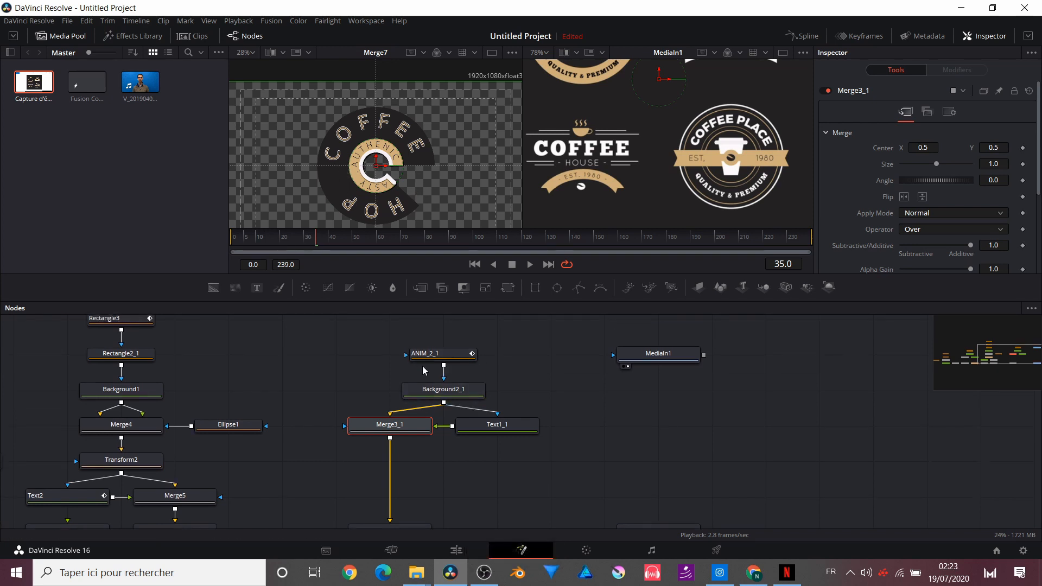
left_click_drag(424, 320, 436, 360)
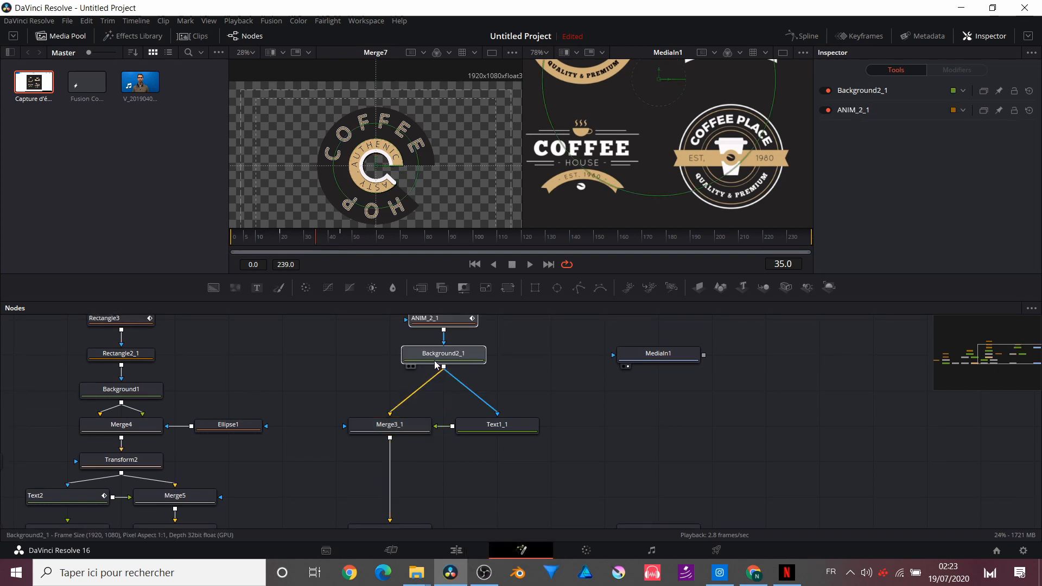
- Insert a Transform node after Background2_1 and flip the disc reveal both vertically and horizontally
left_click(407, 358)
left_click(422, 292)
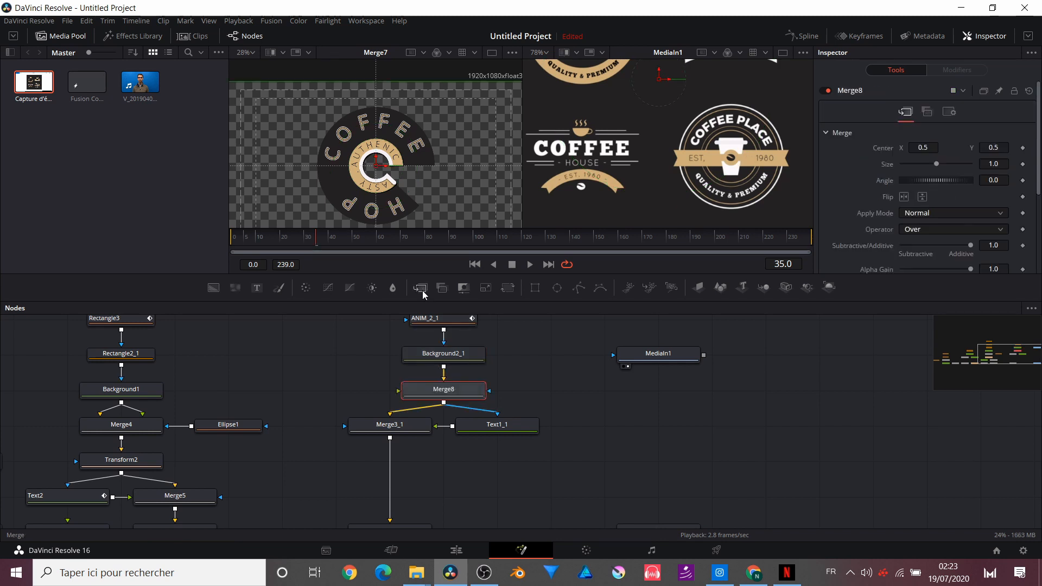
key("ctrl+z")
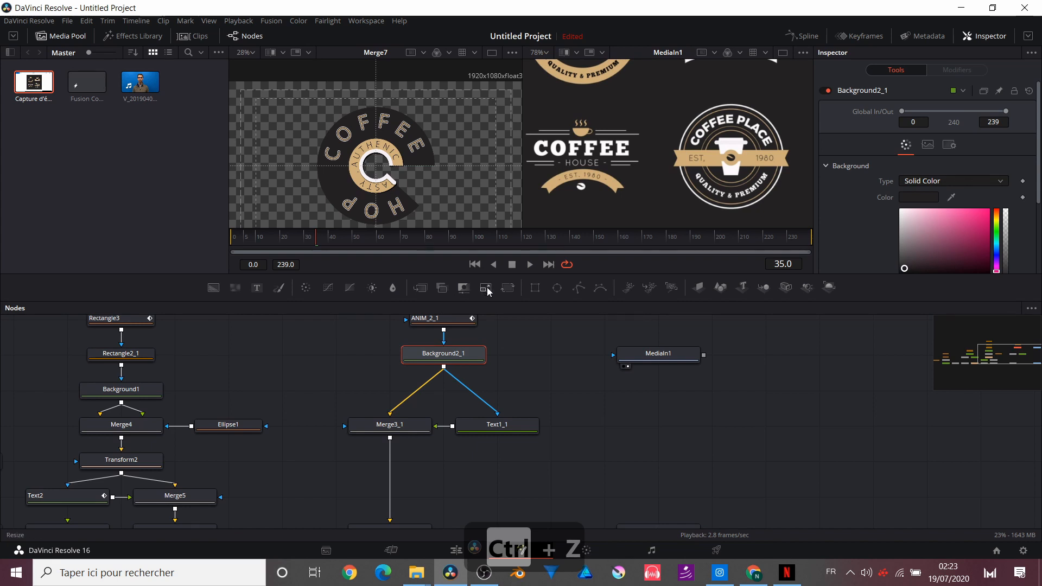
left_click(510, 289)
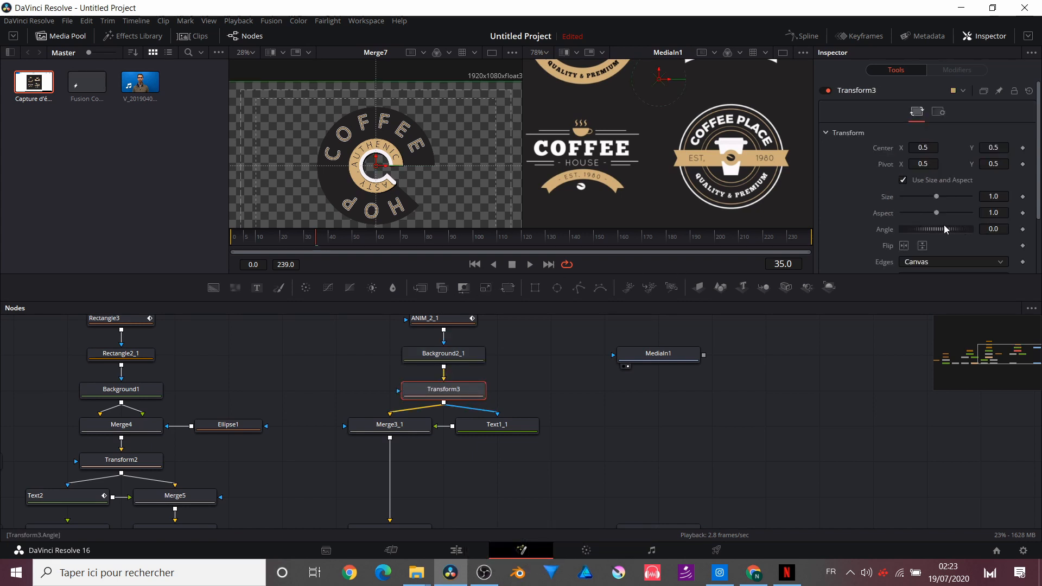
left_click(922, 246)
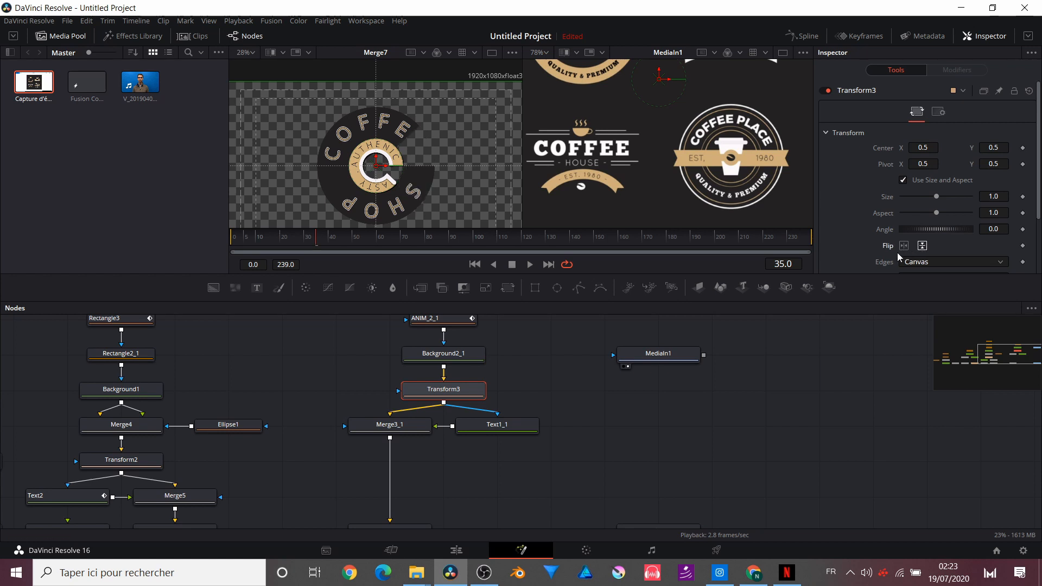
left_click(903, 245)
- Play the animation from near the start to check the flipped disc reveal
left_click(236, 234)
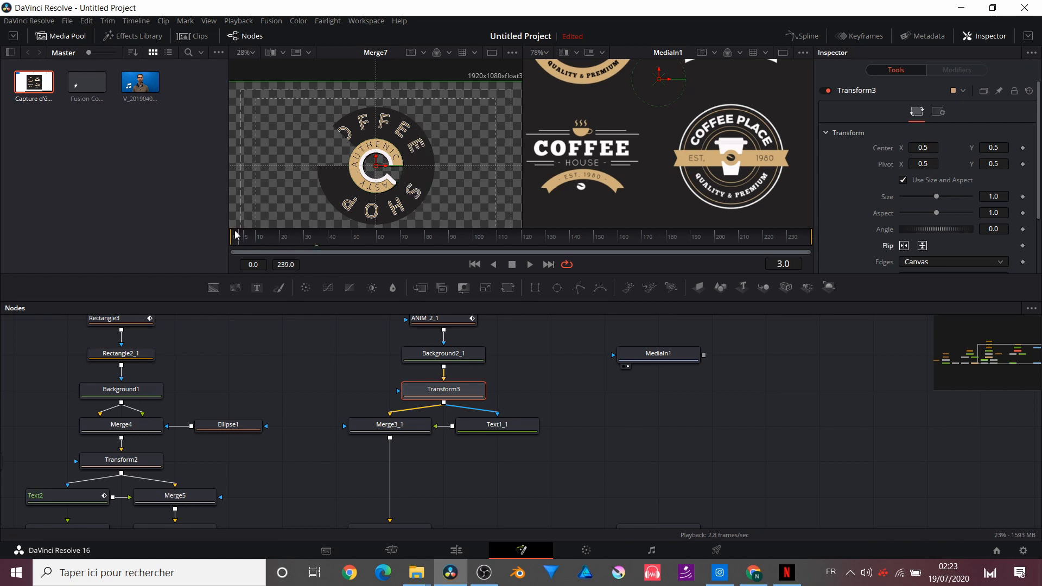
key("space")
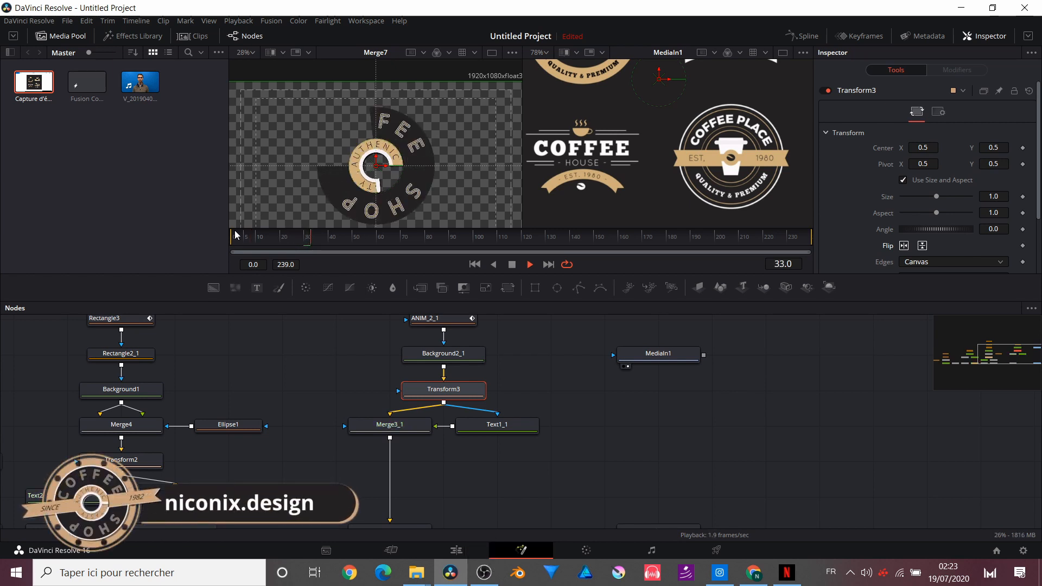
key("space")
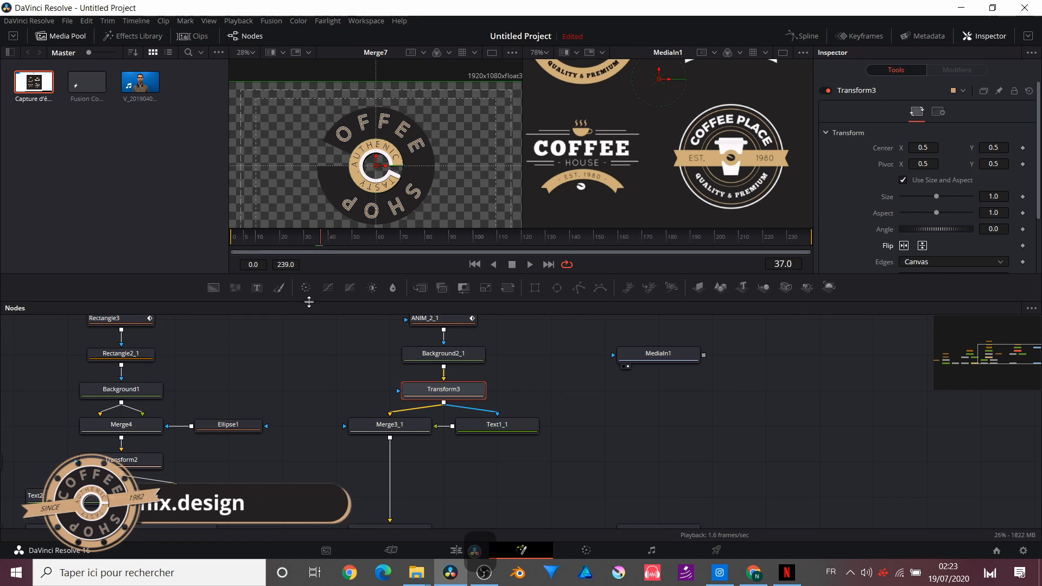
- Duplicate the ANIM_2_1 and Background2_1 pair, merge the copy over Merge7's output and show the new merge in the first viewer
scroll(432, 322, "right", 5)
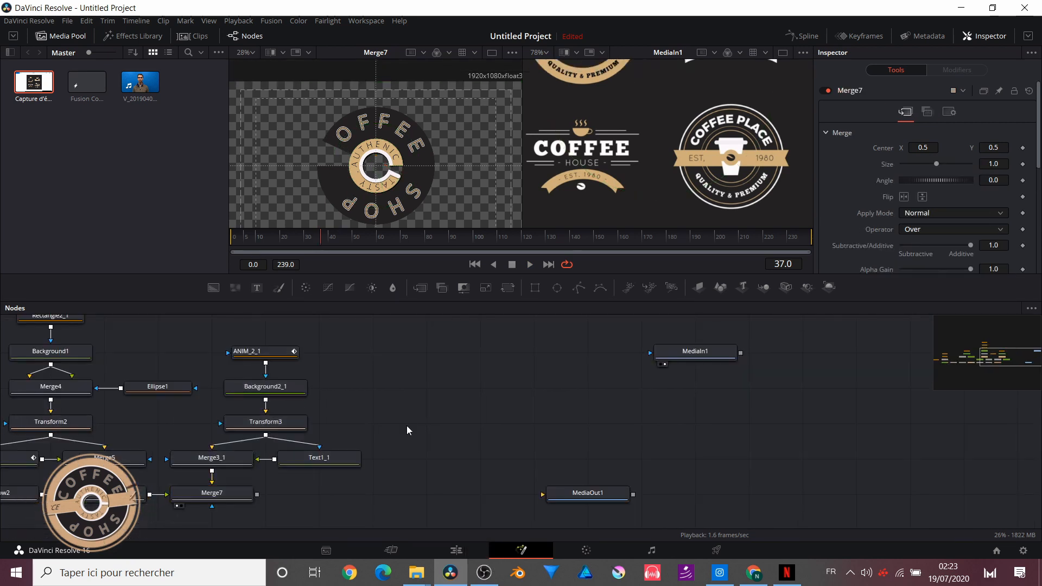
scroll(406, 425, "left", 5)
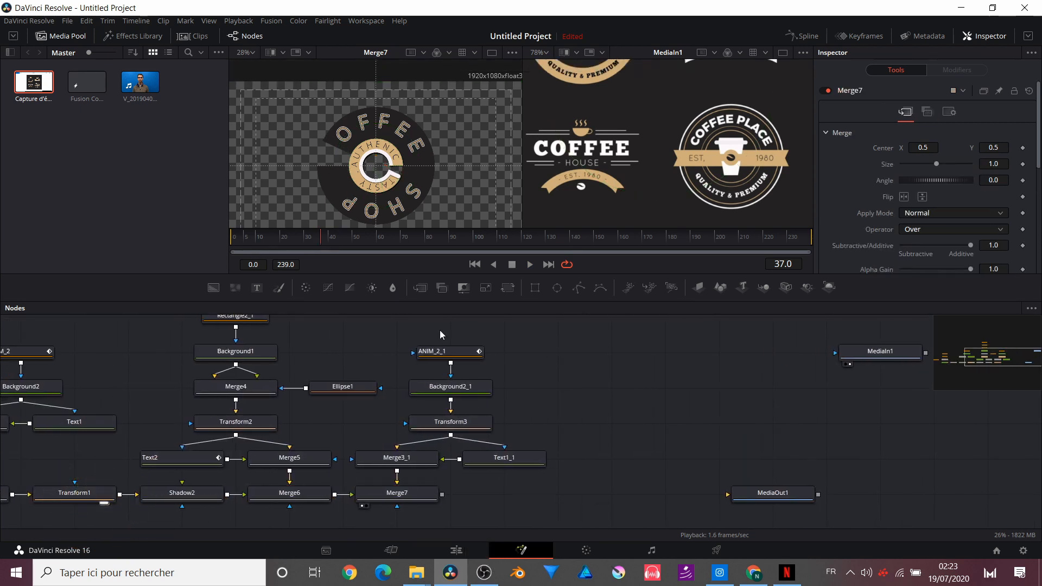
left_click(451, 386, "ctrl")
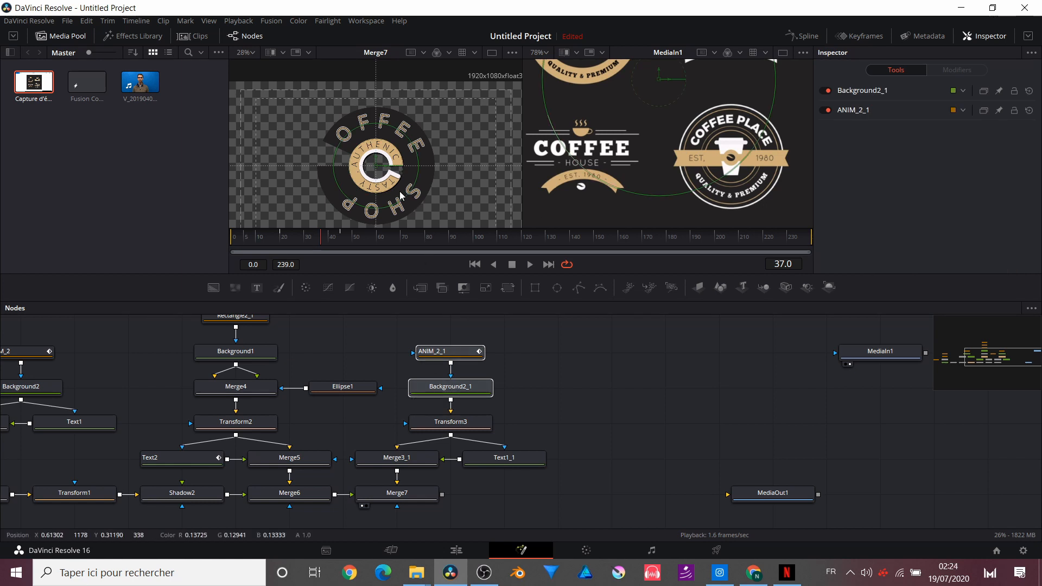
key("ctrl+c")
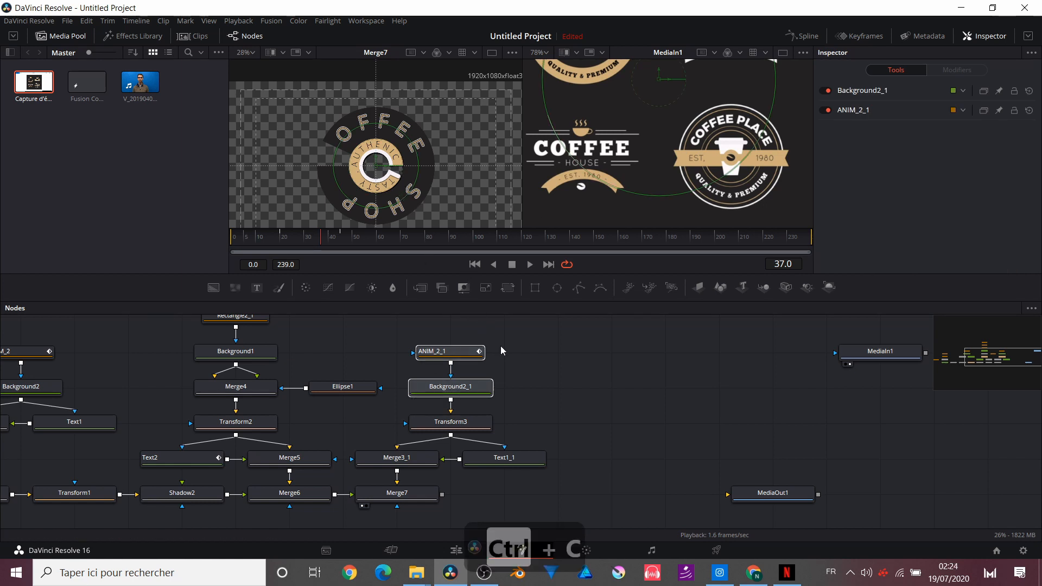
left_click(588, 347)
key("ctrl+v")
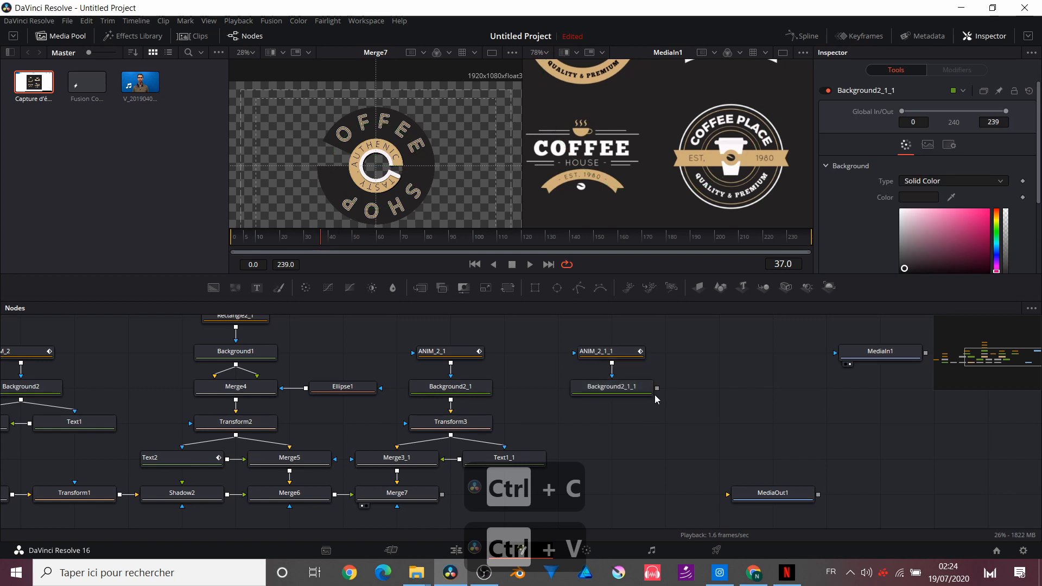
left_click_drag(657, 388, 442, 471)
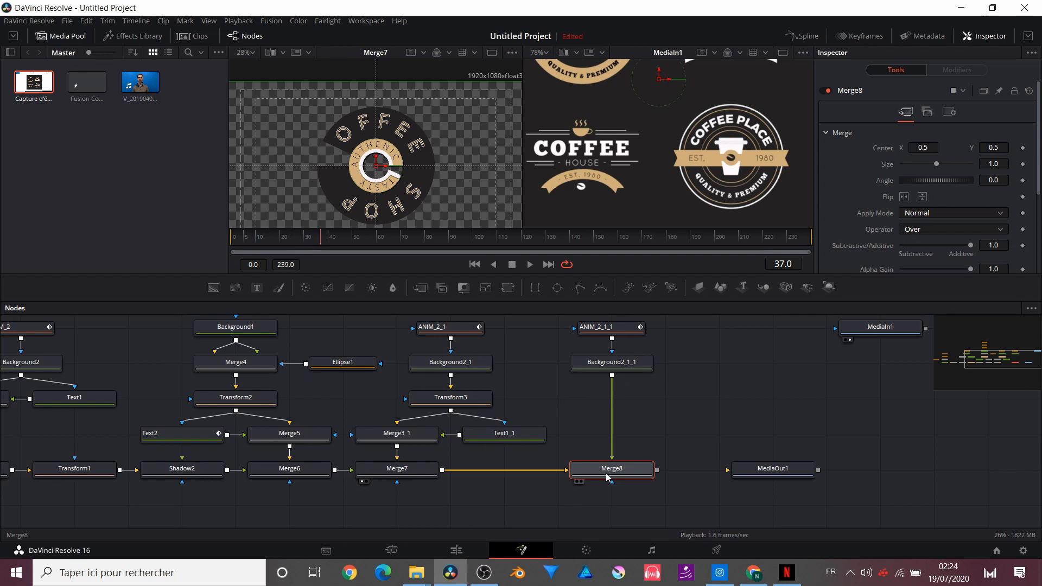
key("1")
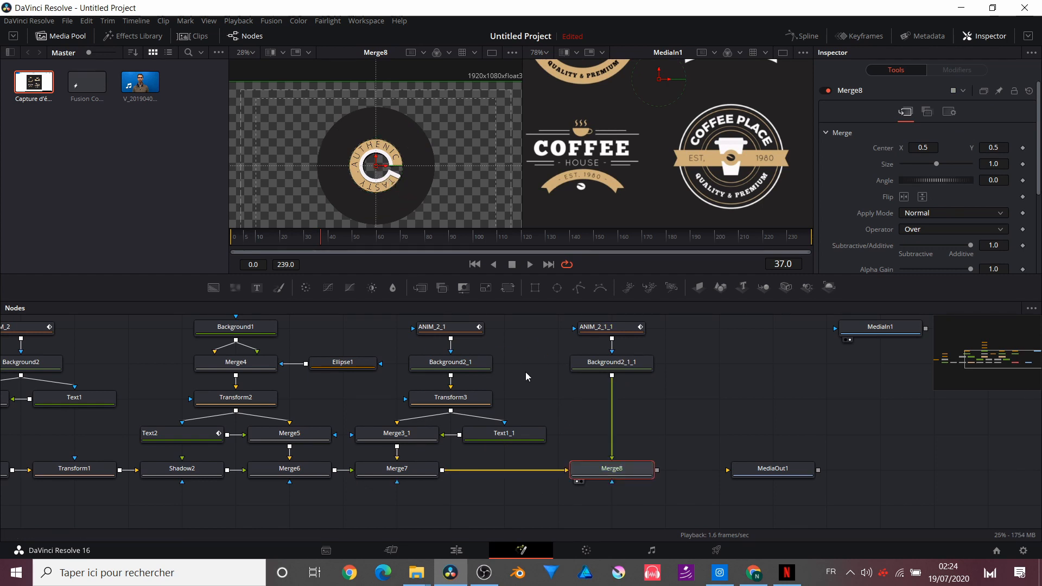
- Set the colour of Background2_1_1 to the off-white sampled from the ring at the badge's centre
scroll(526, 372, "up", 2)
left_click(604, 347)
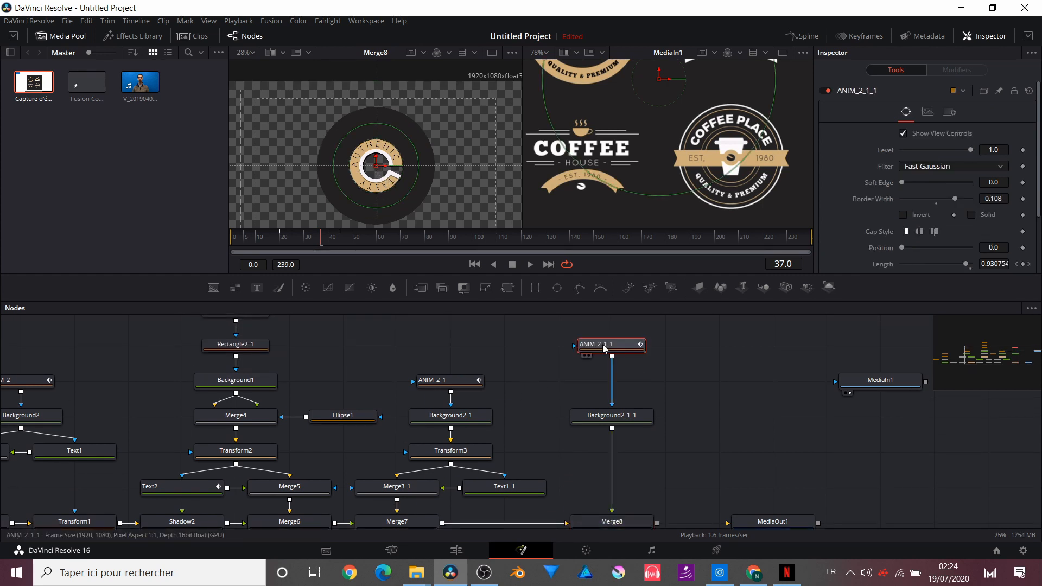
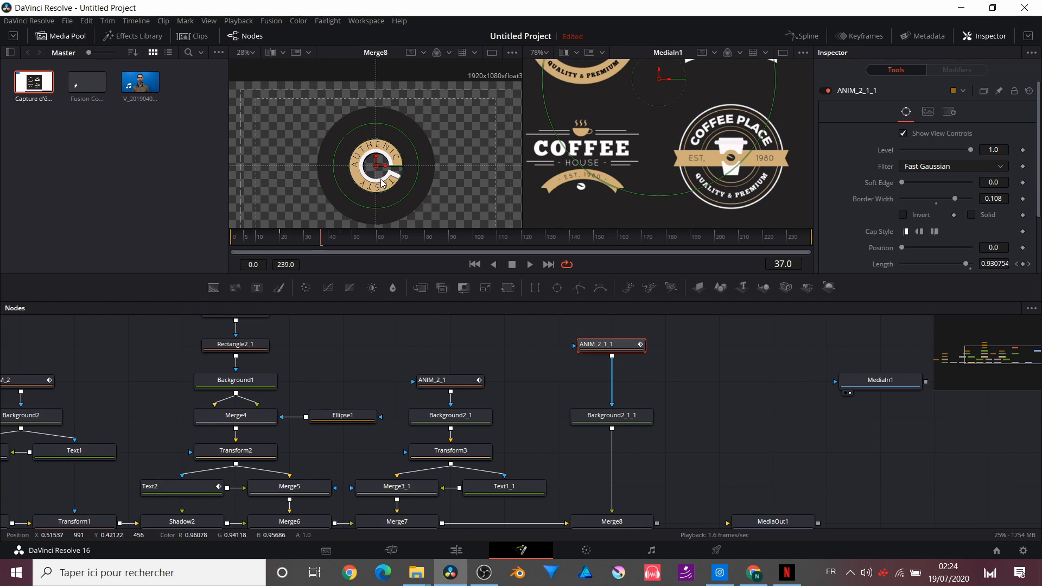
left_click(607, 408)
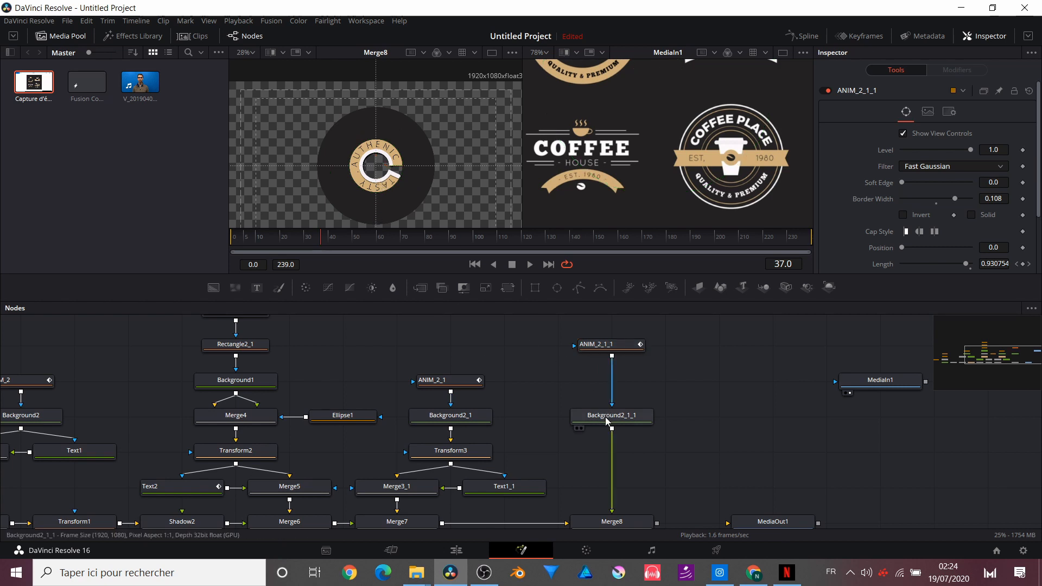
left_click(606, 411)
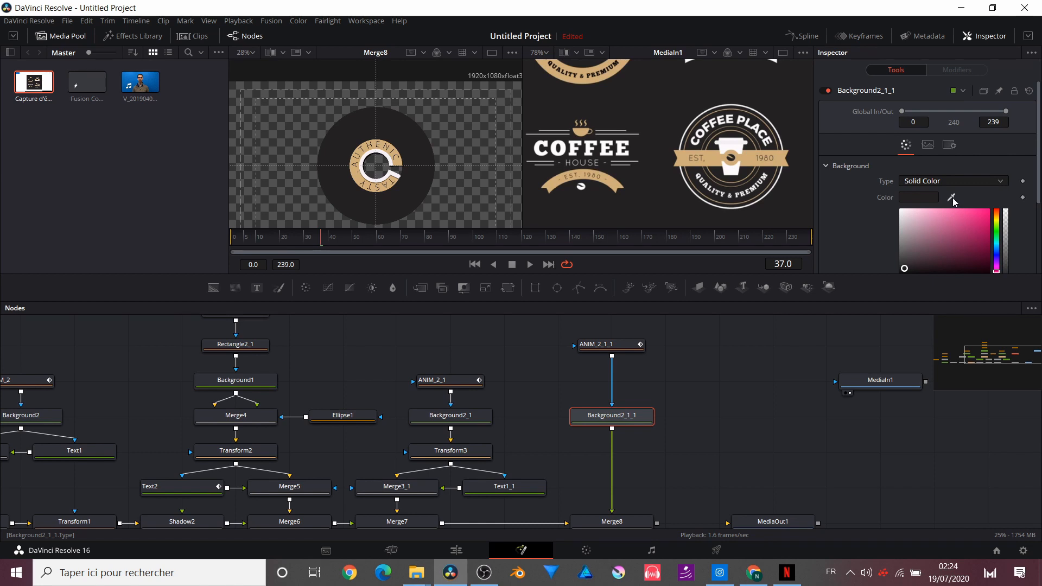
left_click_drag(953, 202, 394, 153)
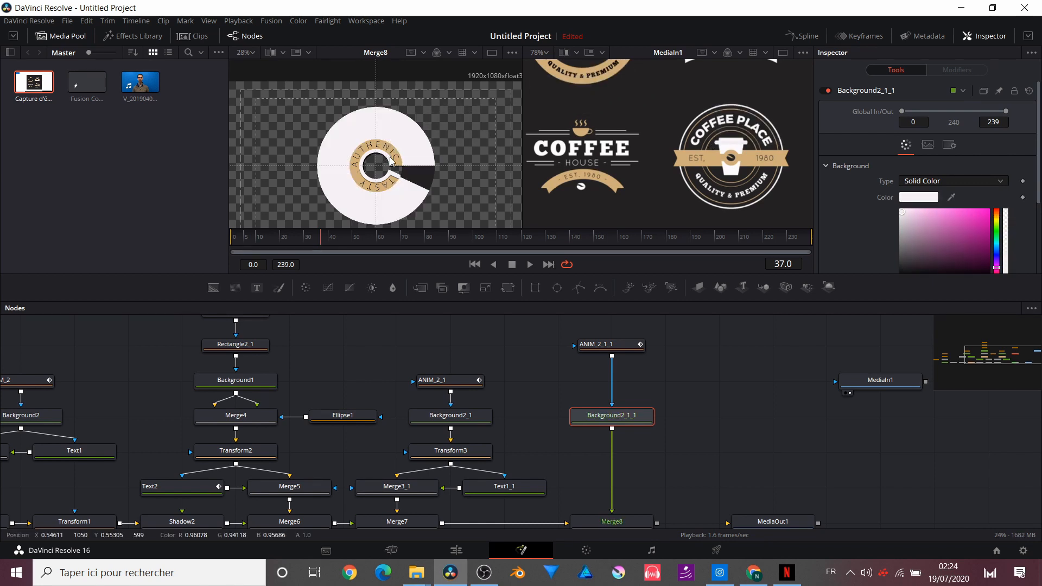
- Add a copy of the ANIM_2_1_1 mask after it, with paint mode Subtract and border width 0.095, leaving a thin white outline
left_click(622, 351)
key("ctrl+c")
key("ctrl+v")
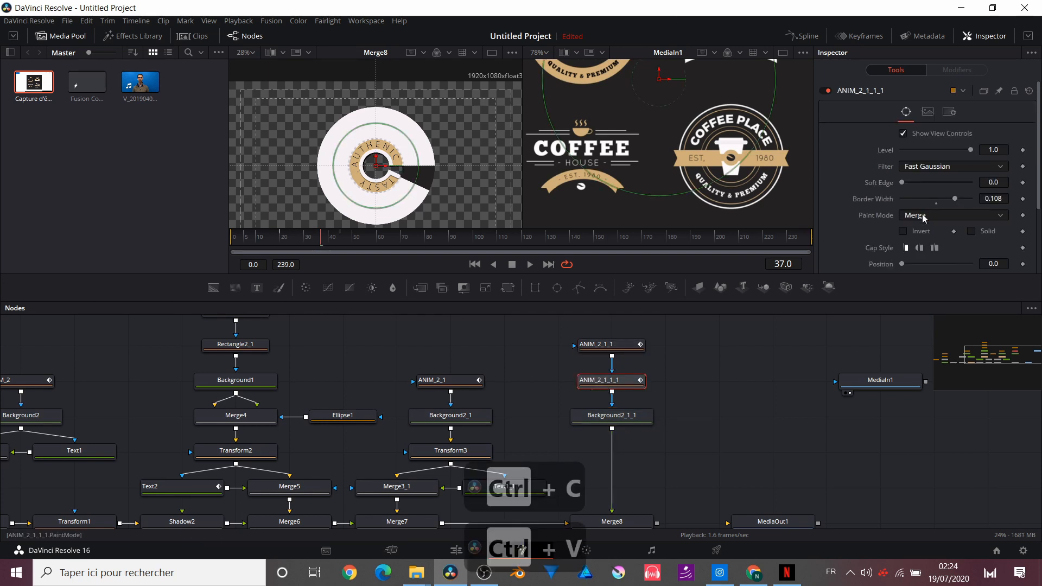
left_click(923, 217)
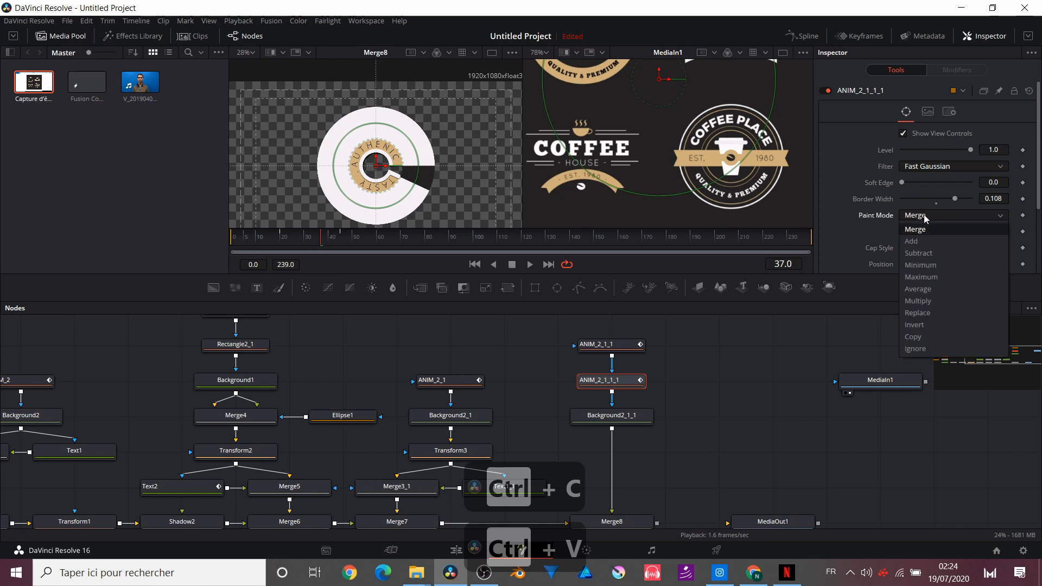
left_click(942, 253)
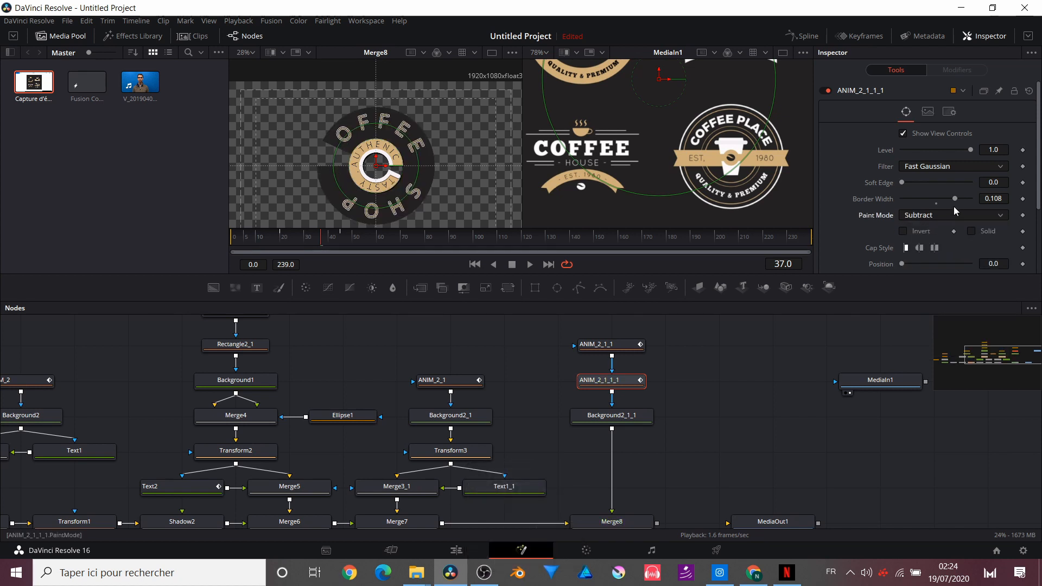
left_click_drag(956, 202, 954, 202)
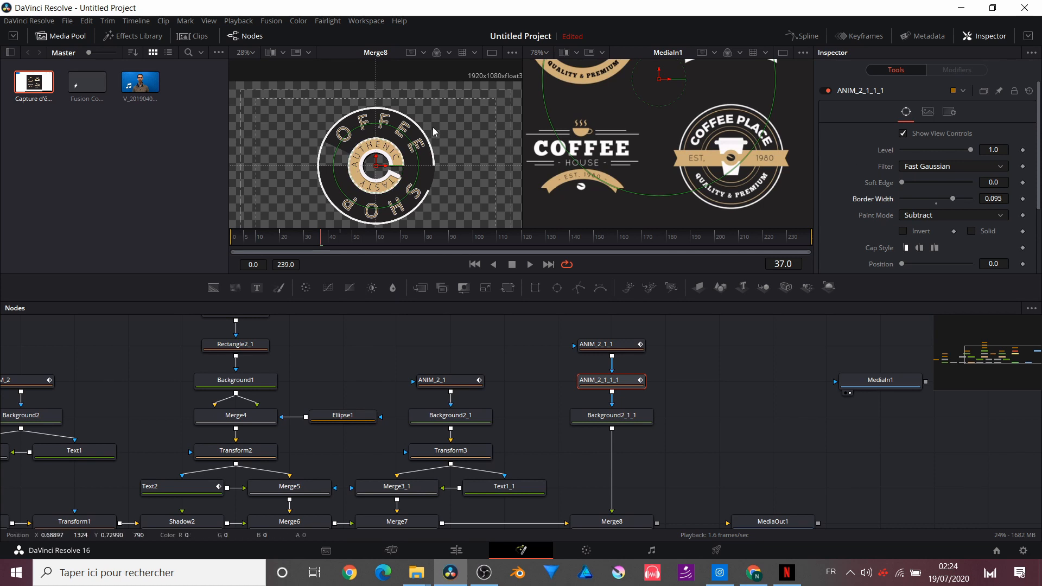
scroll(393, 120, "up", 3)
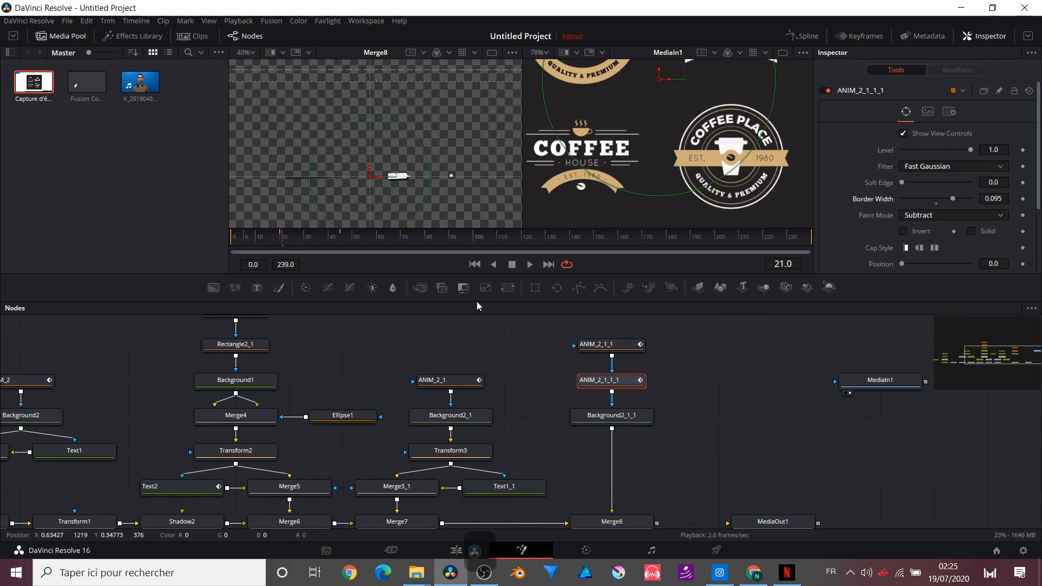
- Insert a copy of Transform3 after Background2_1_1 and check the white outline at frame 60
left_click(451, 457)
key("ctrl+c")
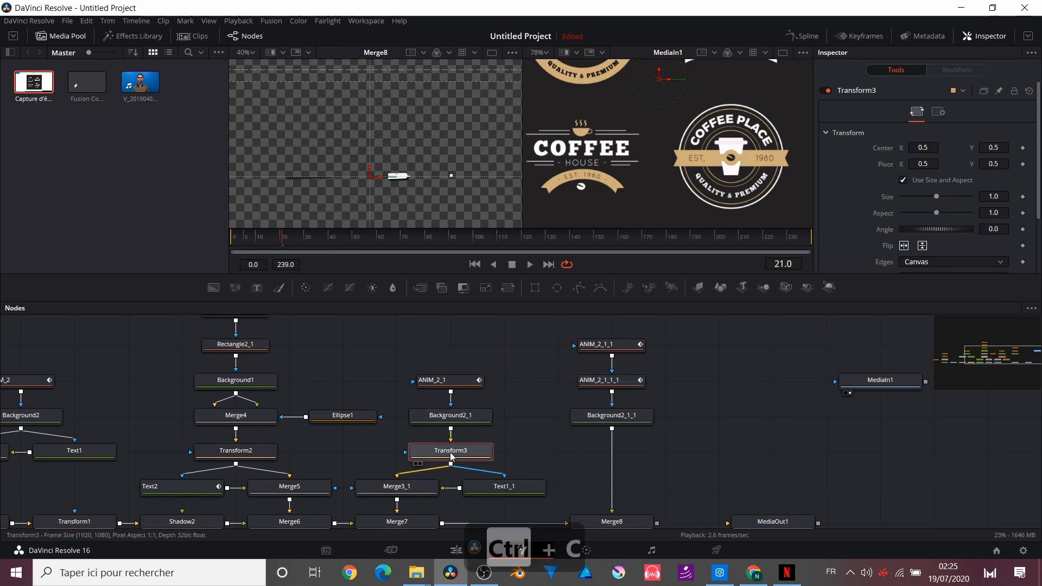
left_click(623, 416)
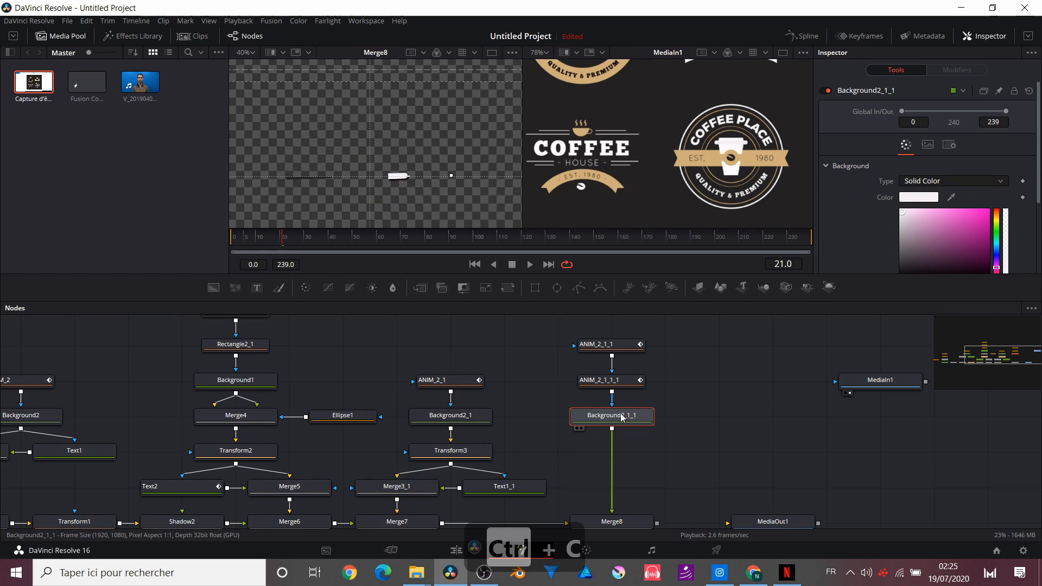
key("ctrl+v")
left_click_drag(325, 239, 378, 244)
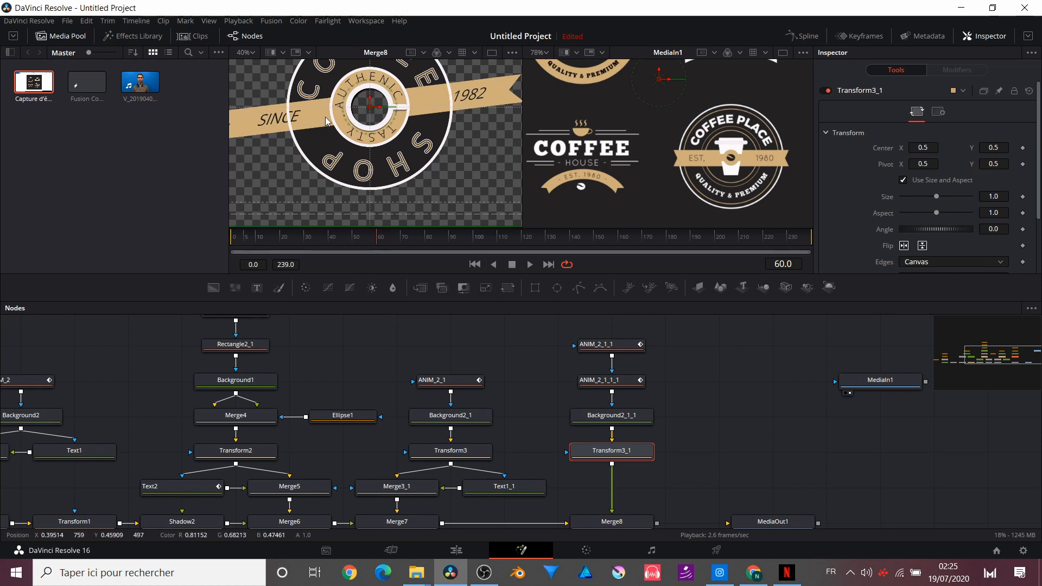
- Add a Transform node fed by Transform2's output and connect it as the effect mask of Merge8
scroll(487, 330, "down", 1)
left_click_drag(486, 330, 664, 434)
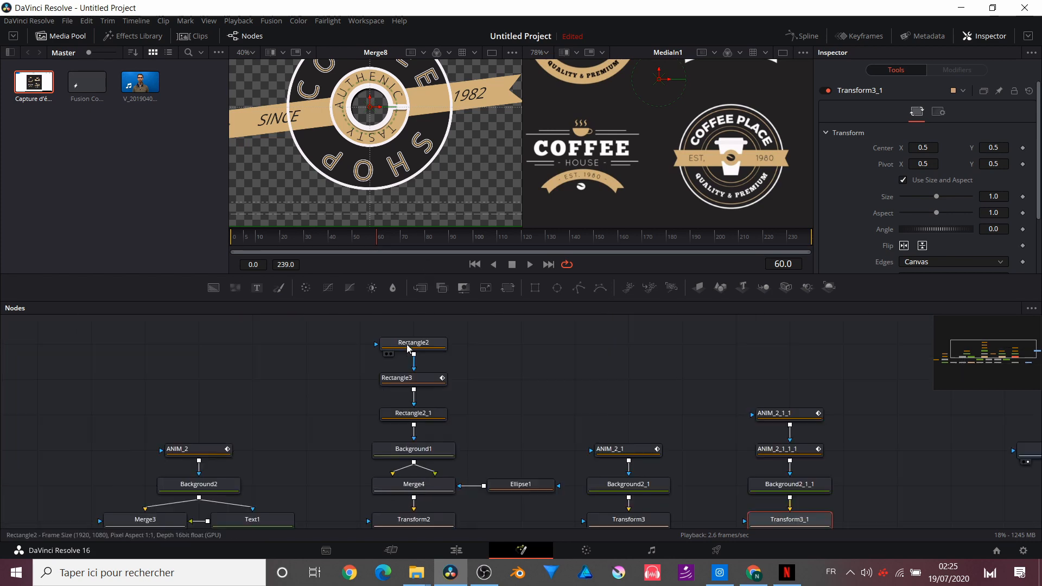
left_click(406, 344)
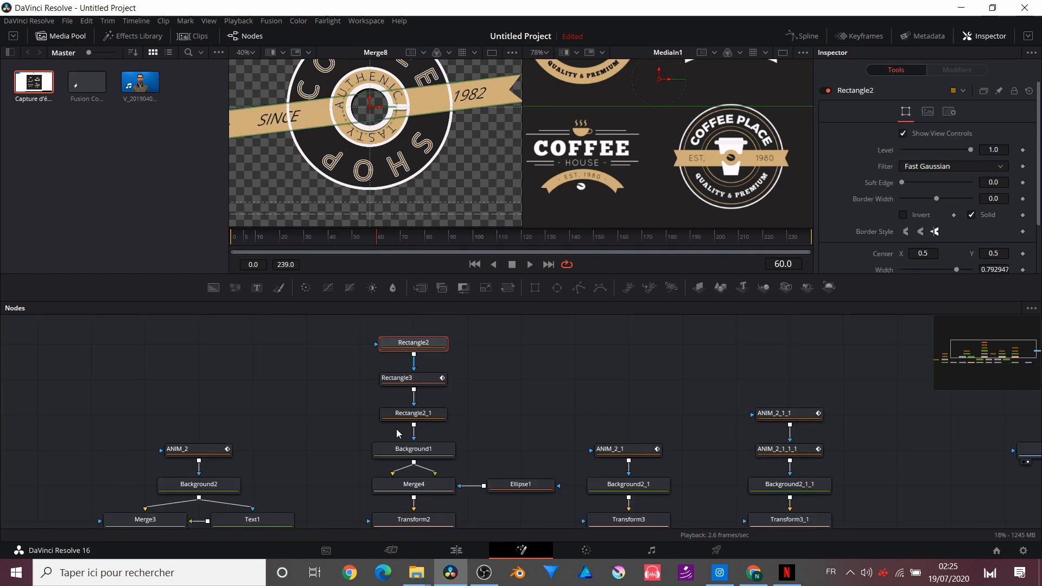
scroll(398, 433, "down", 1)
scroll(412, 442, "down", 1)
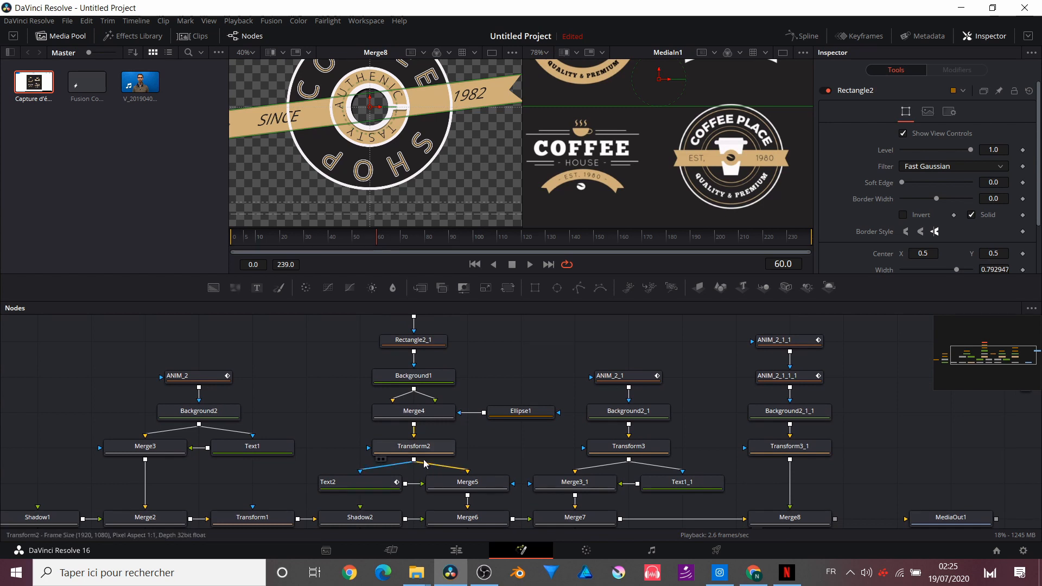
scroll(420, 463, "down", 1)
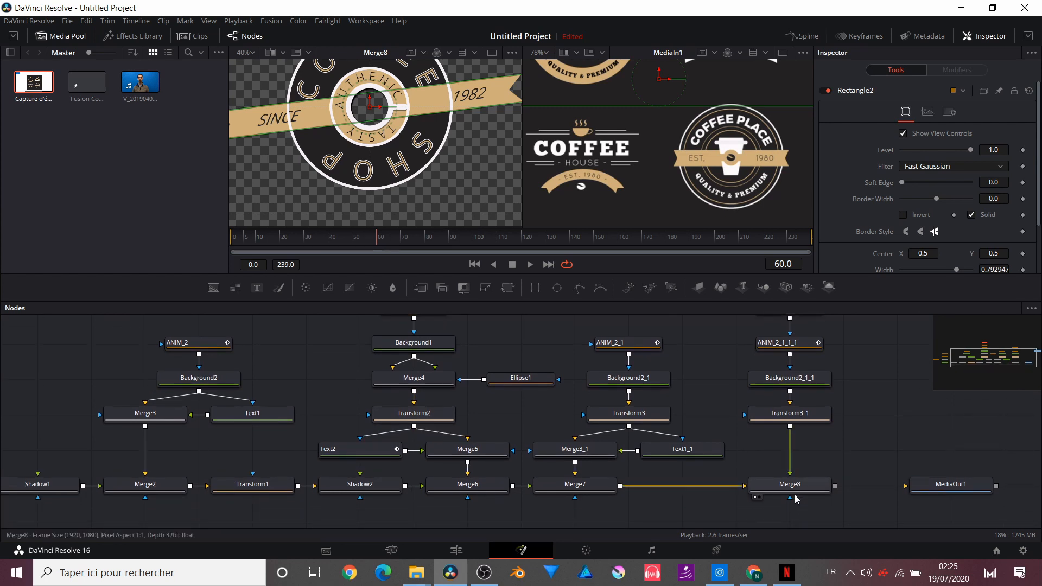
left_click(793, 492)
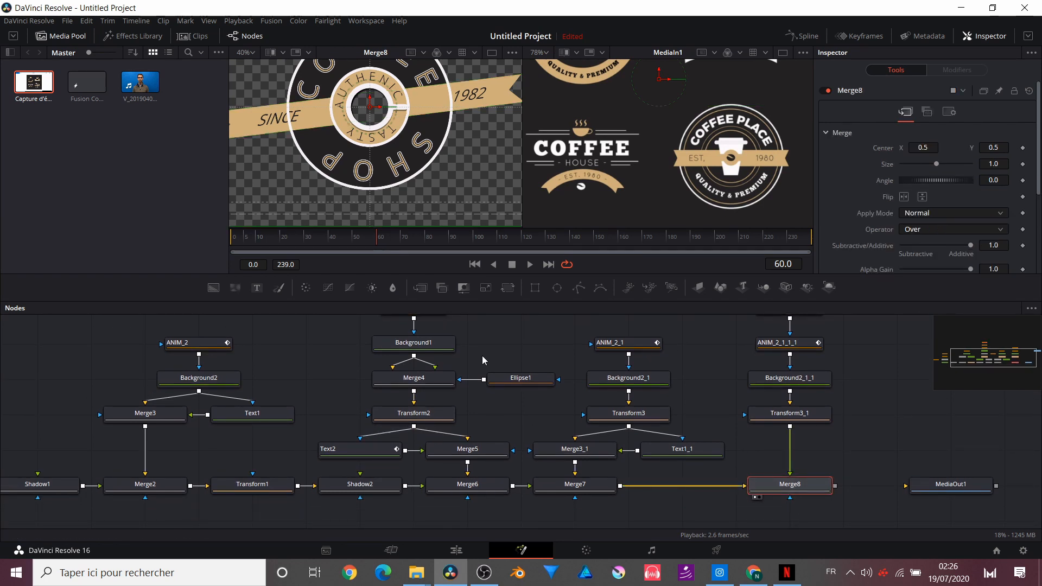
scroll(485, 358, "down", 1)
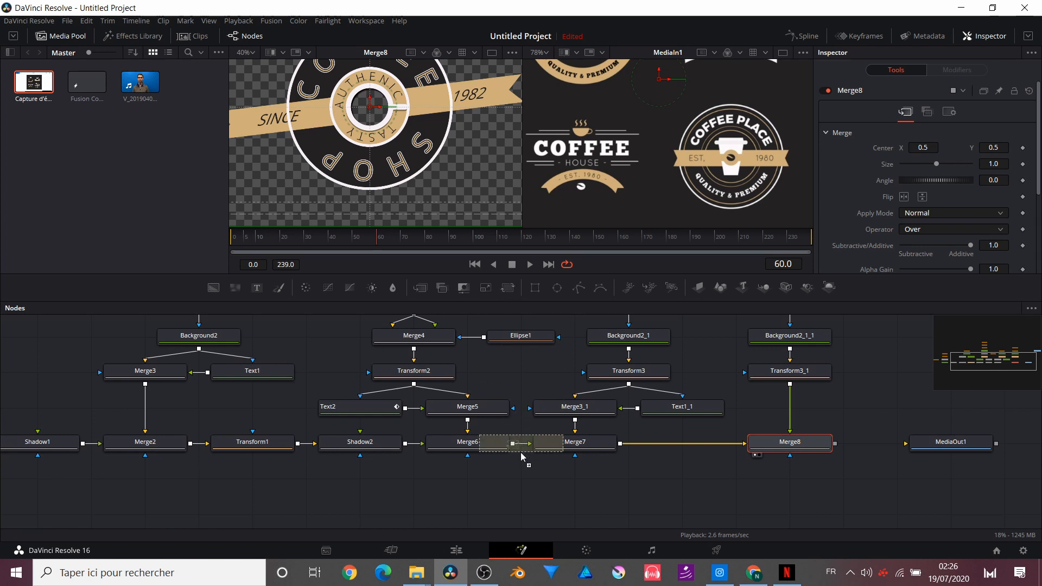
left_click_drag(521, 453, 524, 494)
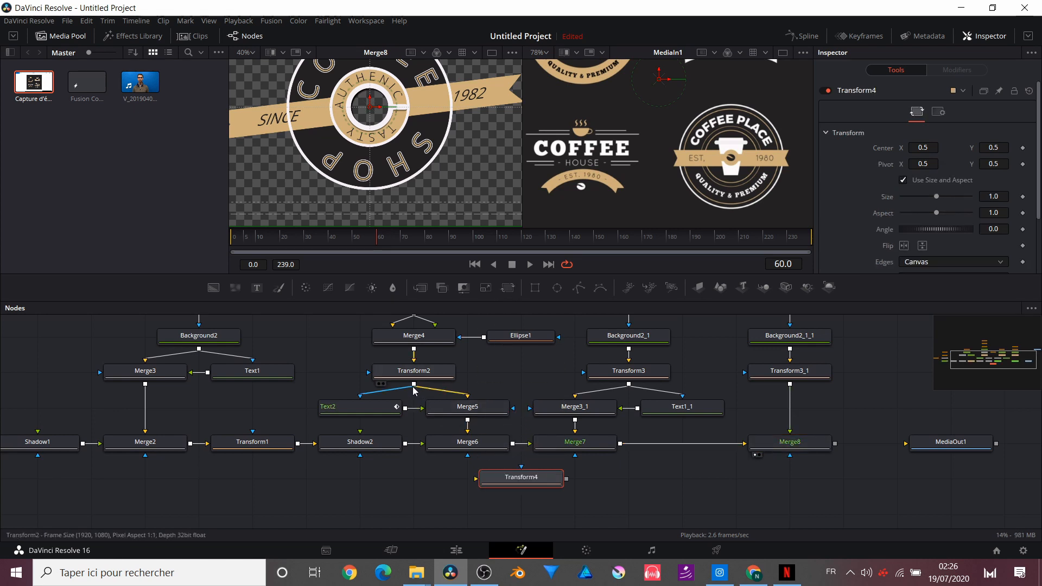
left_click_drag(414, 385, 480, 483)
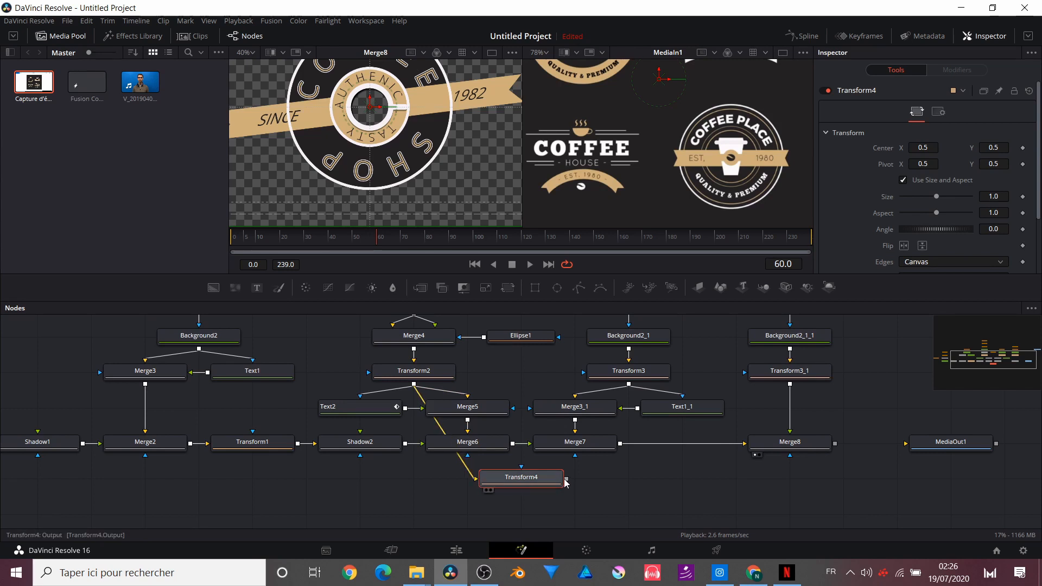
left_click_drag(566, 479, 793, 457)
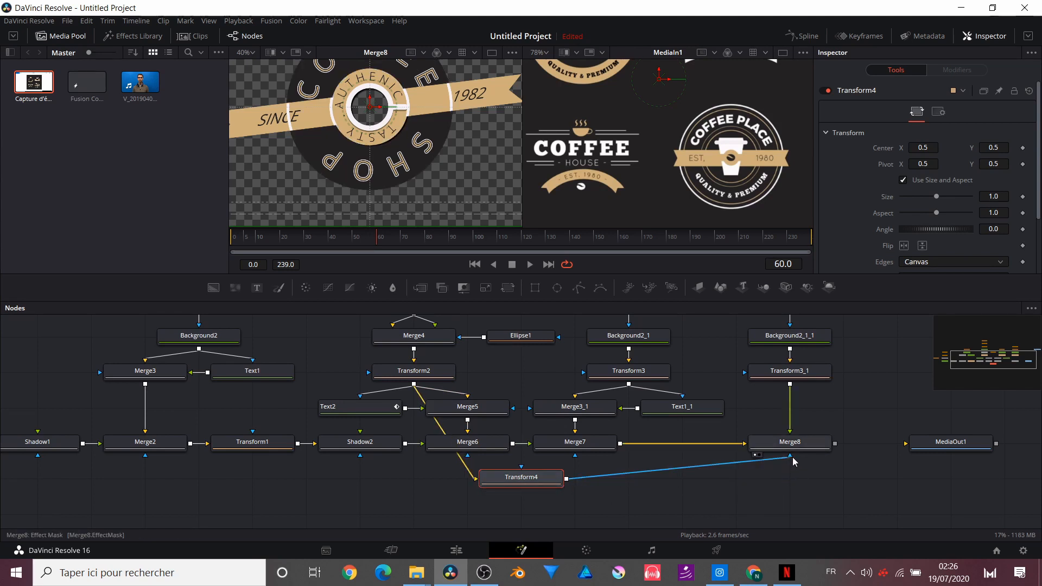
- Route the mask connection through a pin below Merge8 and place Transform4 directly under Transform2
left_click(690, 472, "alt")
left_click_drag(690, 472, 790, 478)
left_click_drag(536, 490, 430, 491)
left_click(429, 488)
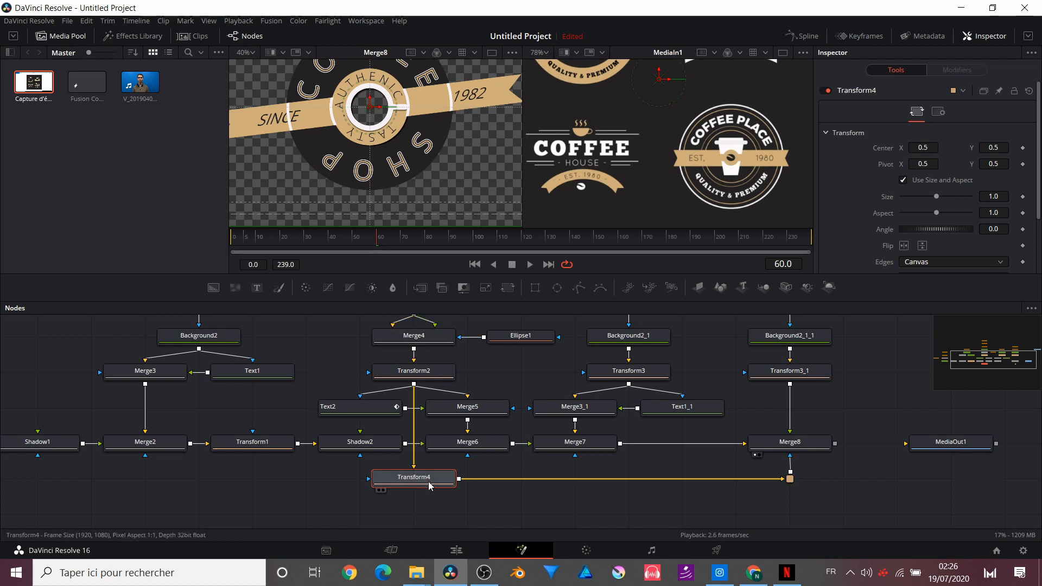
- Apply Merge8's mask inverted so the ribbon covers the white outline, and inspect the badge edge in the viewer
left_click(791, 443)
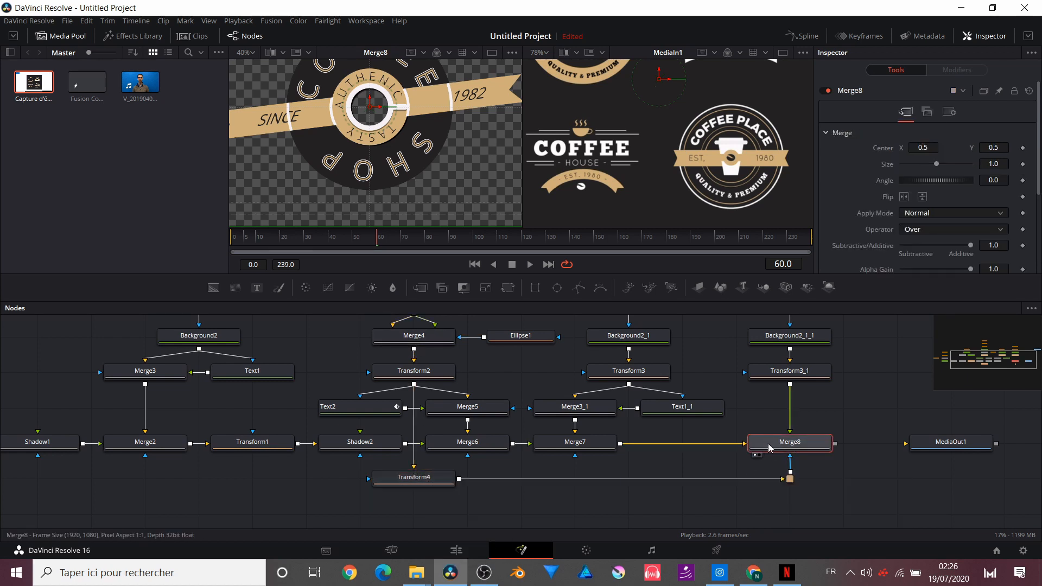
left_click(663, 478)
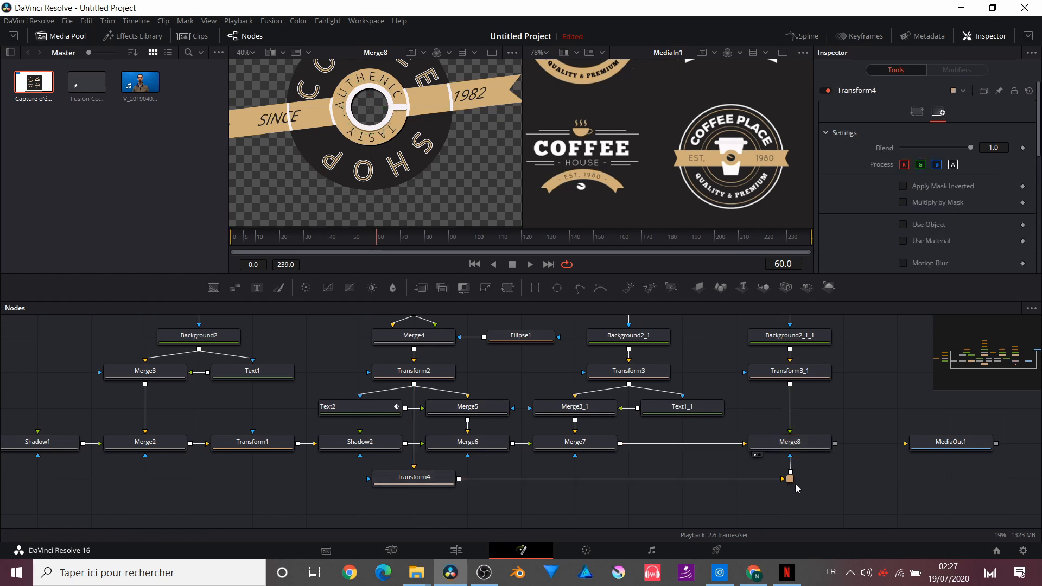
left_click(784, 448)
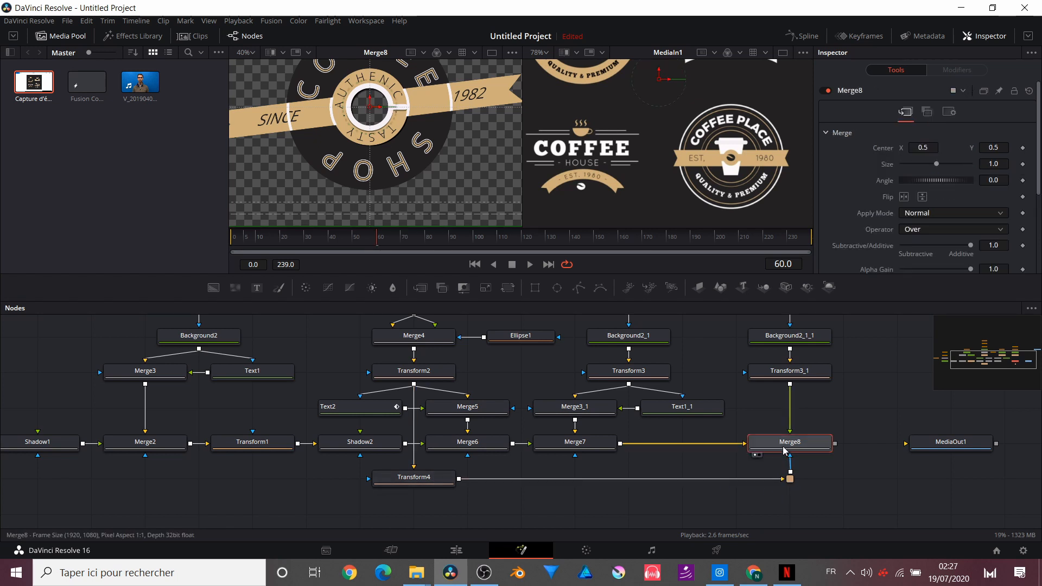
left_click(950, 113)
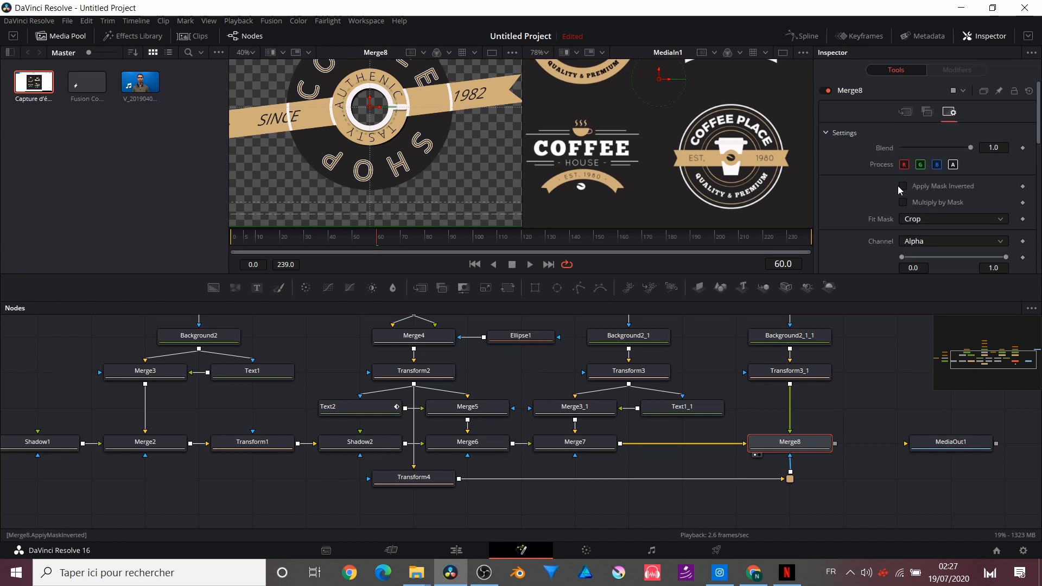
left_click(903, 186)
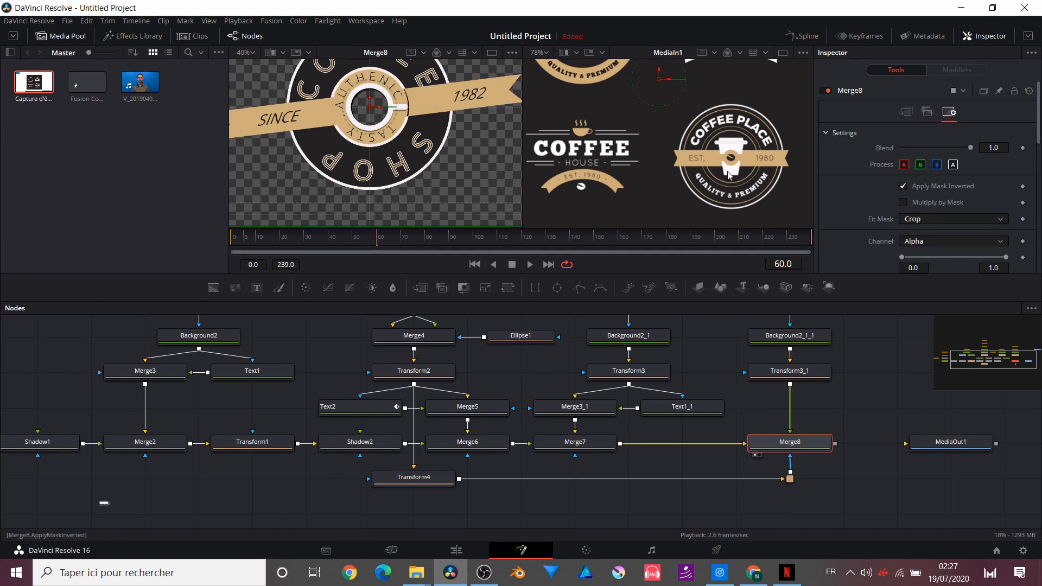
scroll(408, 168, "up", 2)
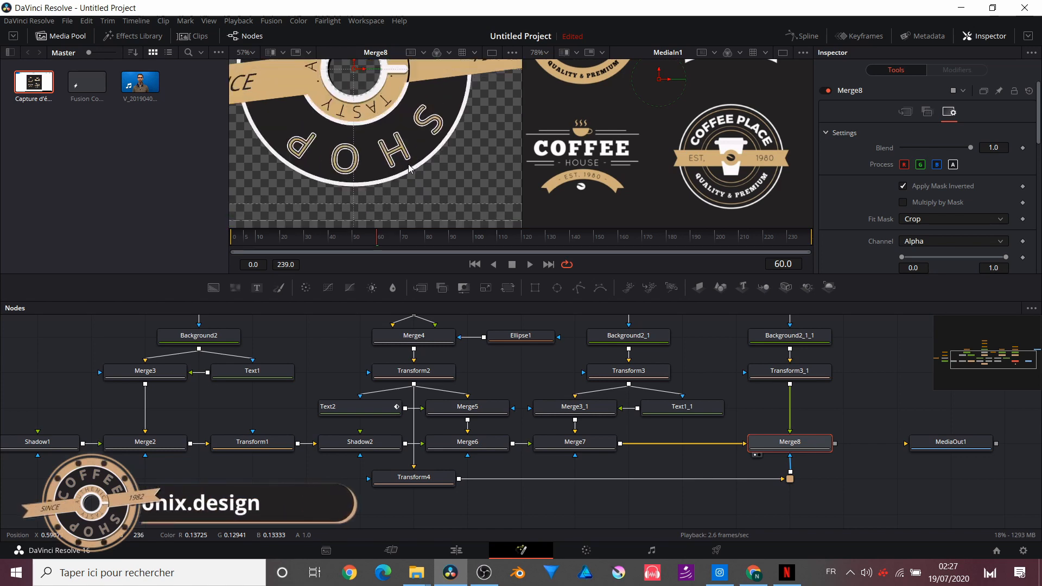
scroll(408, 168, "up", 1)
scroll(408, 169, "up", 2)
scroll(408, 168, "down", 2)
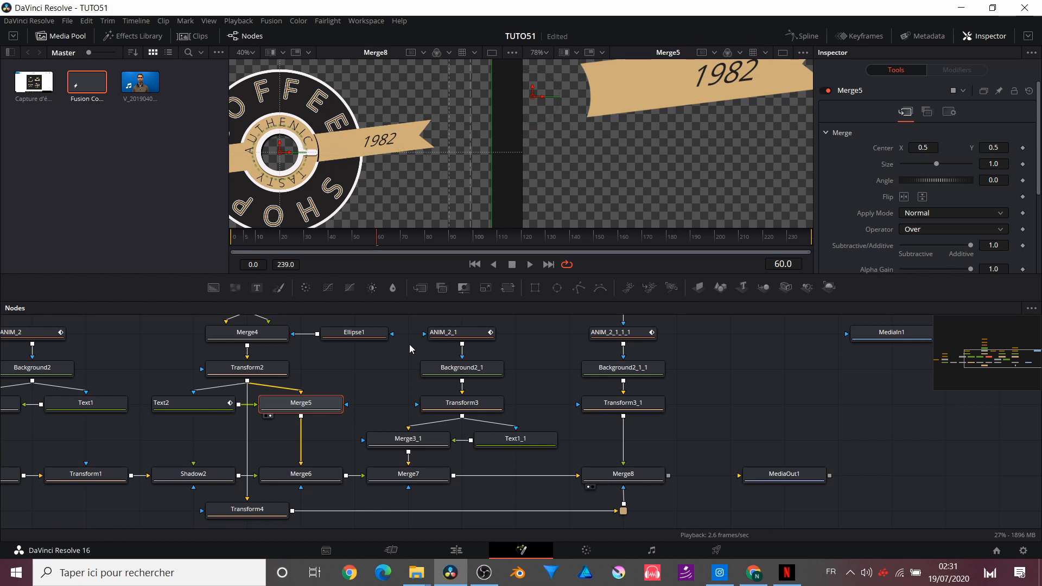
- Shift the Merge7 and Merge8 branches and MediaOut1 away from Merge6 to make room, realigning ANIM_2_1_1 above its branch
scroll(403, 336, "up", 1)
scroll(403, 334, "down", 2)
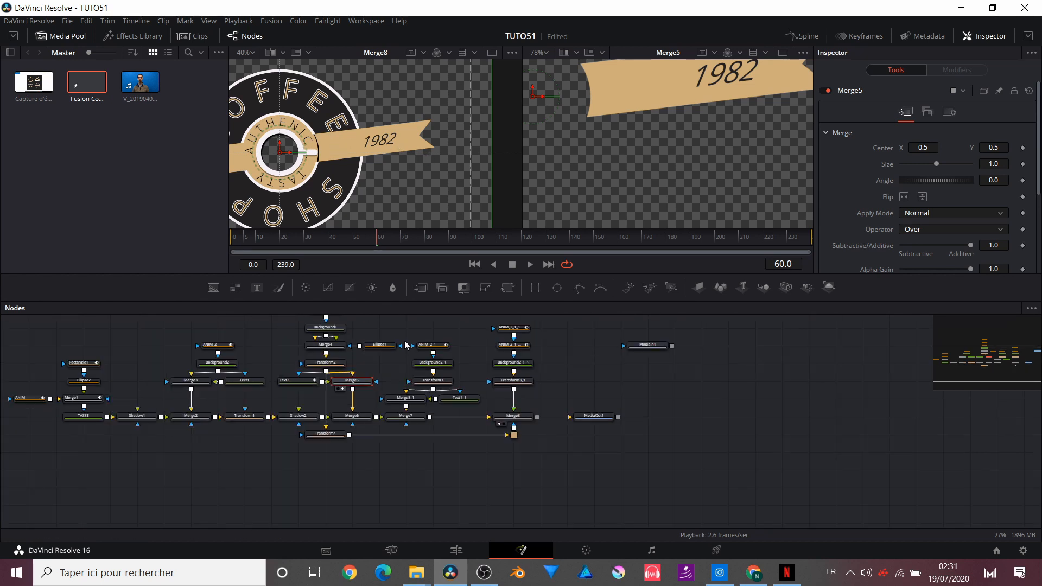
left_click_drag(409, 338, 674, 419)
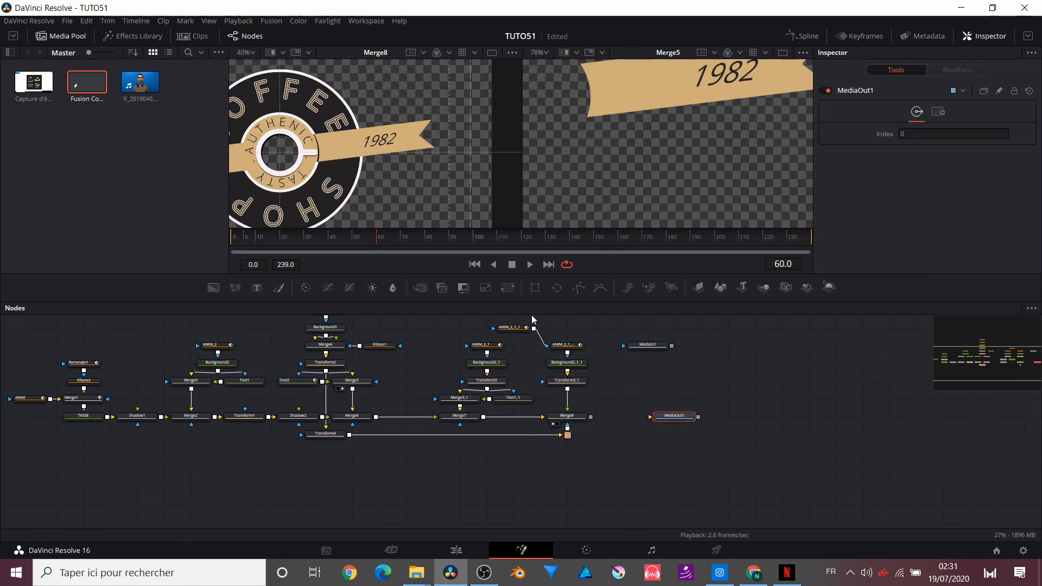
scroll(298, 372, "up", 1)
left_click(342, 431)
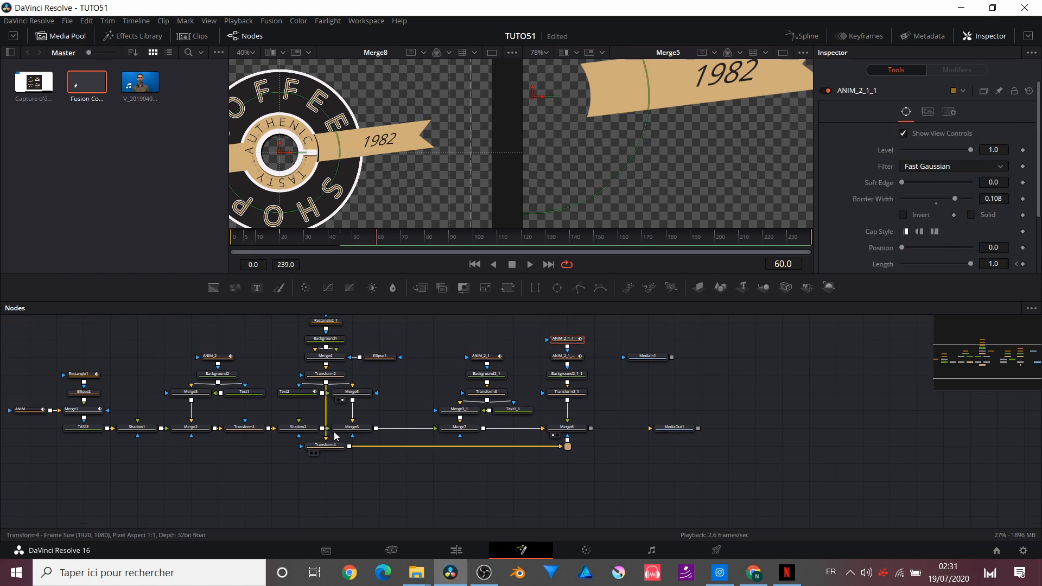
- Insert a copy of the Shadow2 node between Merge6 and Merge7
scroll(353, 433, "up", 3)
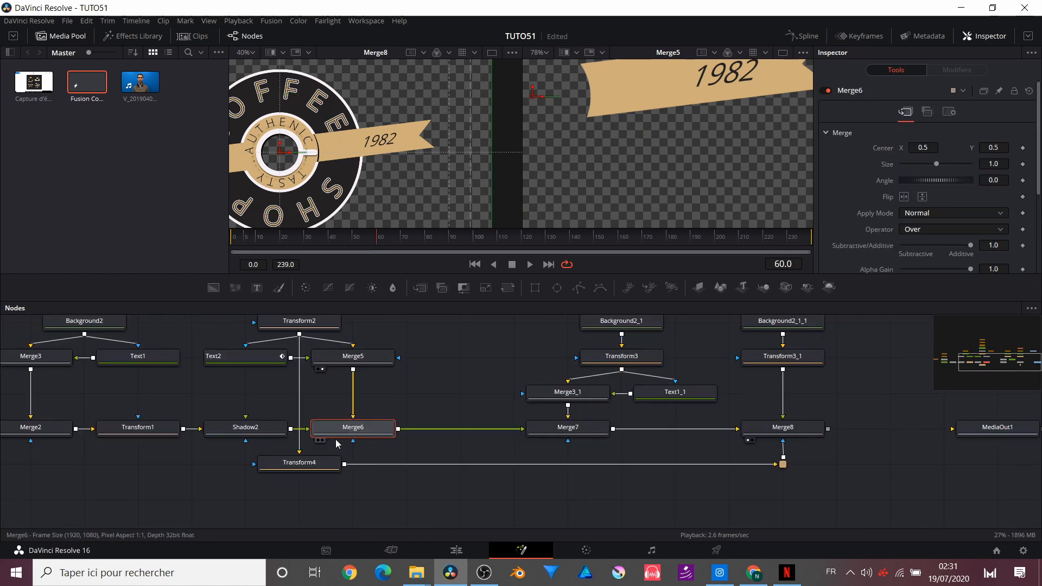
left_click(256, 431)
key("ctrl+c")
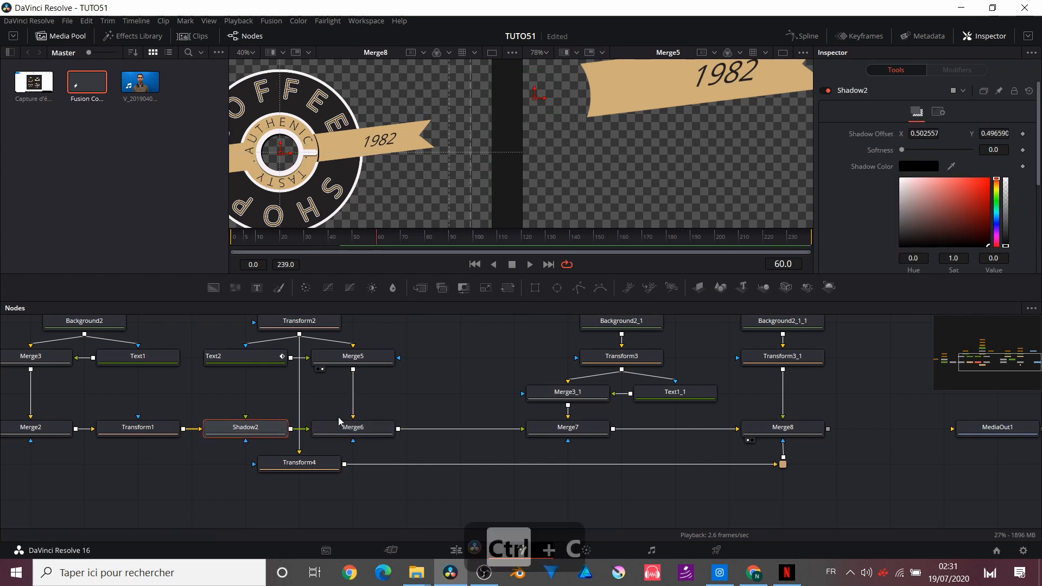
left_click(351, 431)
key("ctrl+v")
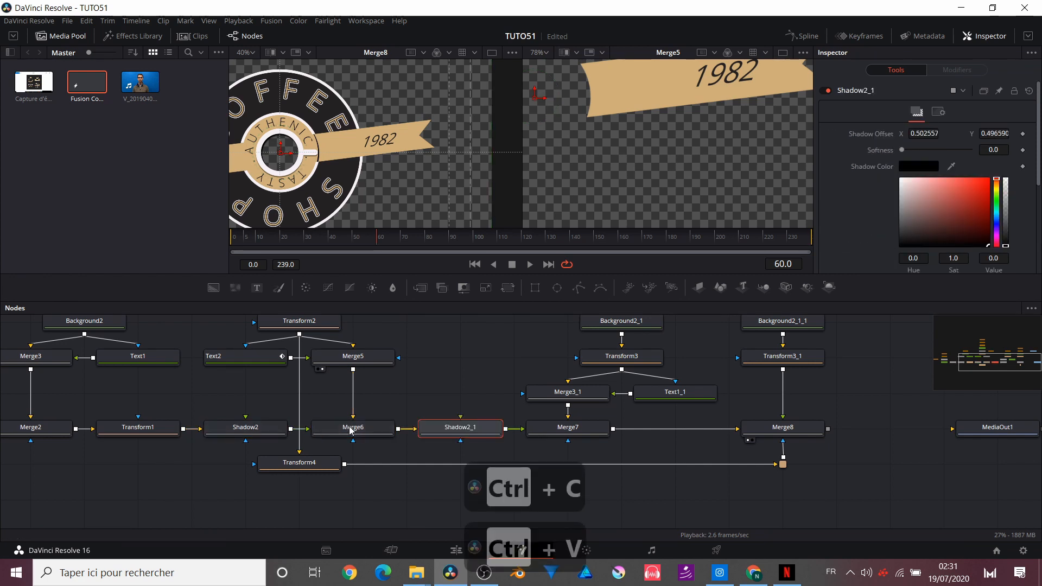
- Set the copied shadow's colour to the off-white #f5f0f4 sampled from the ring at the badge's centre
left_click(919, 166)
left_click(435, 279)
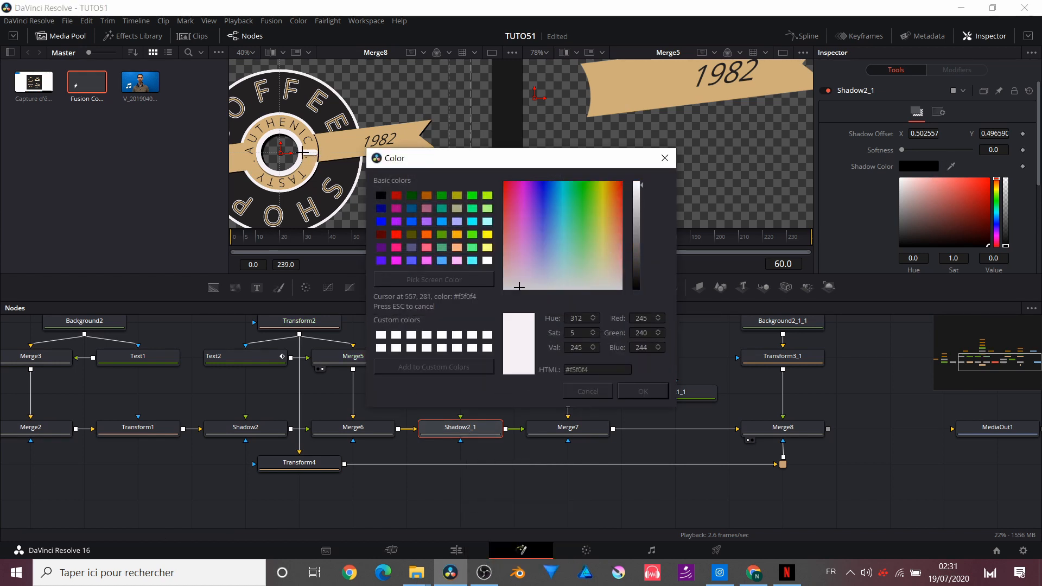
left_click(305, 156)
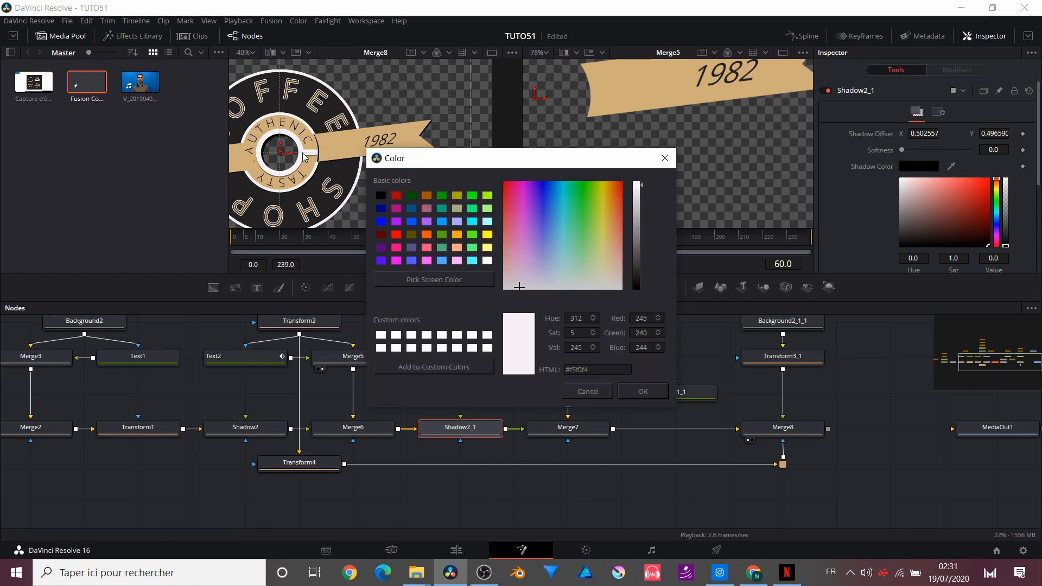
left_click(630, 389)
scroll(365, 145, "up", 2)
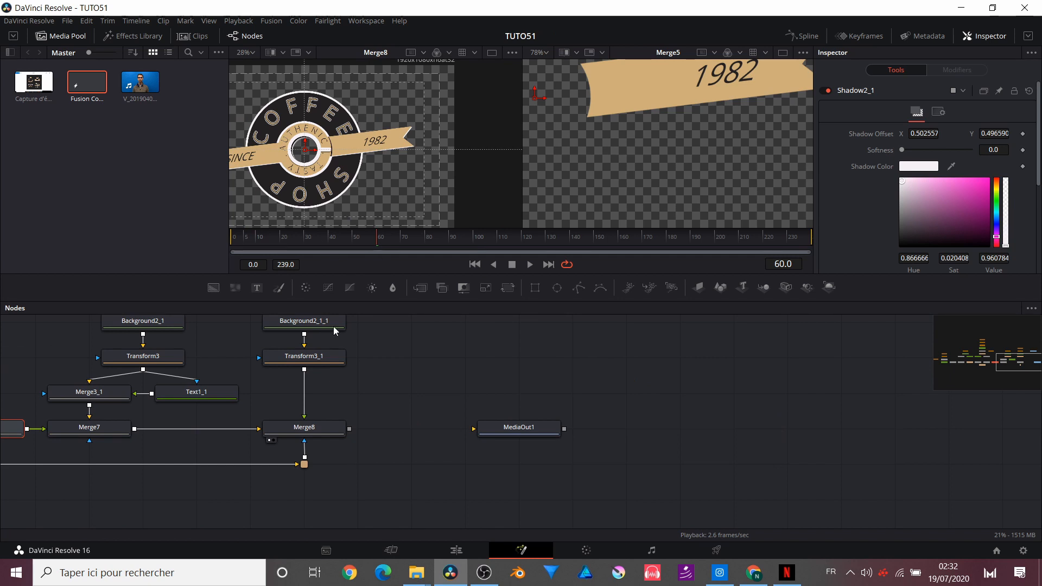
- Duplicate the ANIM_2_1, Background2_1 and Transform3 chain into the free space beyond Merge8
left_click_drag(349, 71, 381, 64)
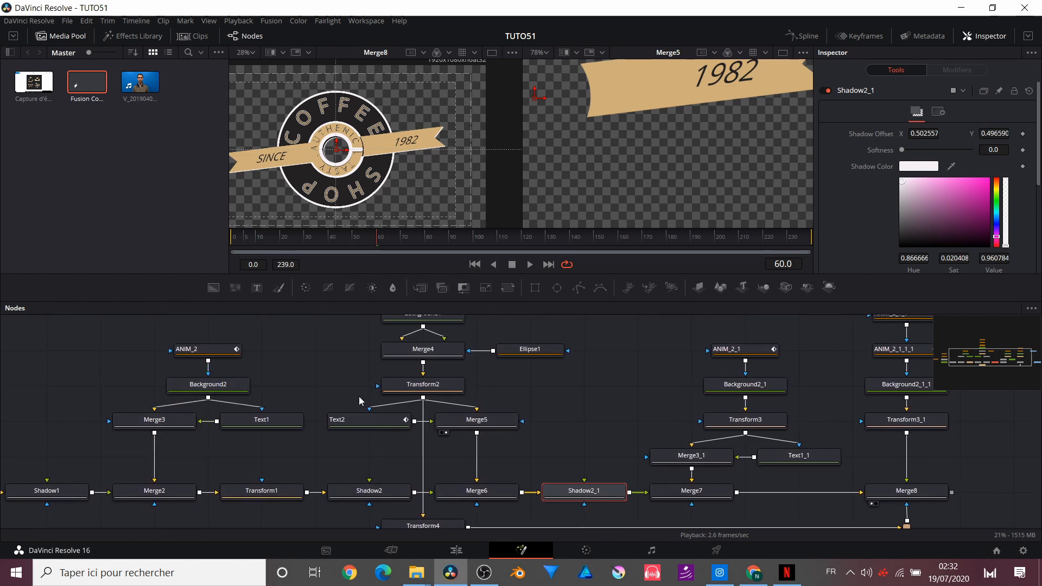
scroll(359, 396, "right", 5)
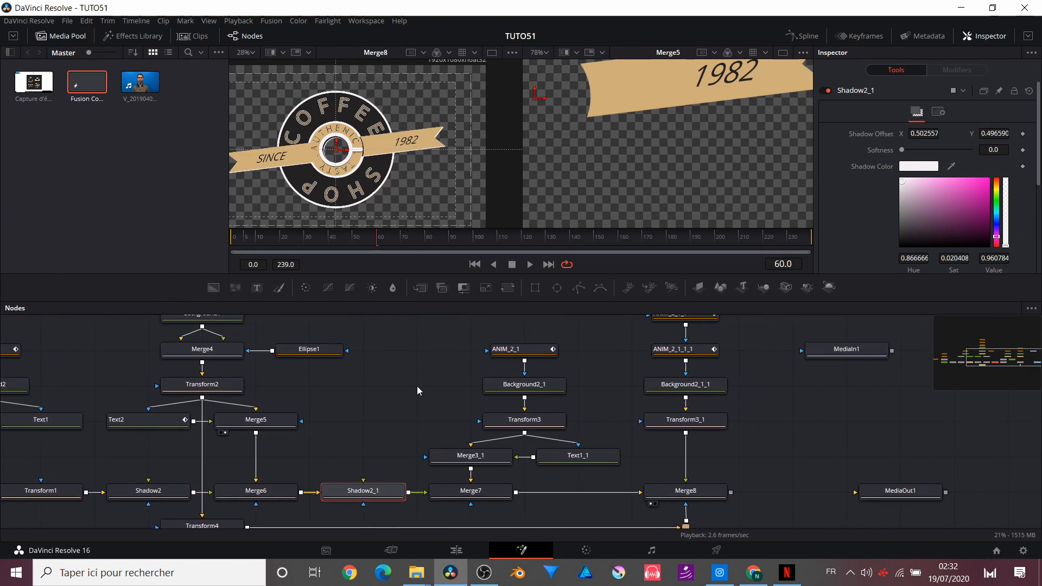
scroll(435, 363, "right", 7)
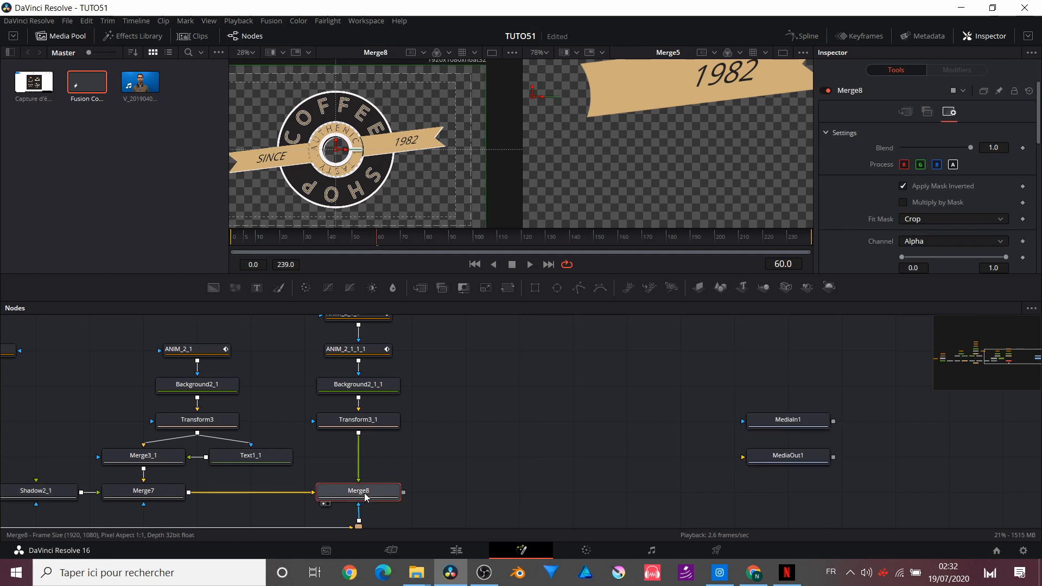
scroll(346, 489, "right", 1)
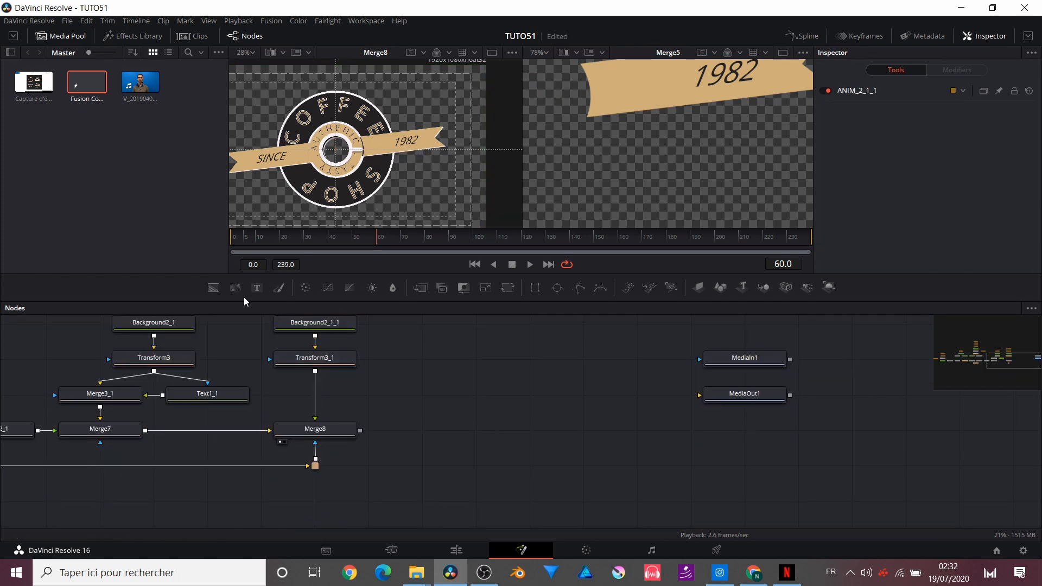
scroll(259, 314, "up", 1)
left_click_drag(259, 315, 158, 386)
left_click_drag(135, 323, 144, 416)
key("ctrl+c")
key("ctrl+v")
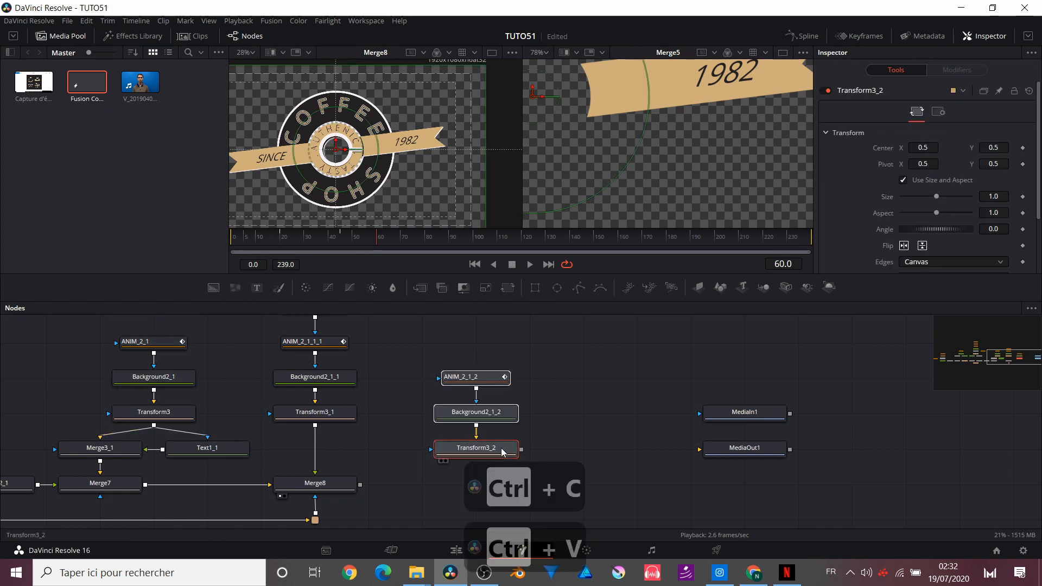
- Merge the duplicated chain over Merge8's output and show the new merge in the first viewer
left_click(533, 452)
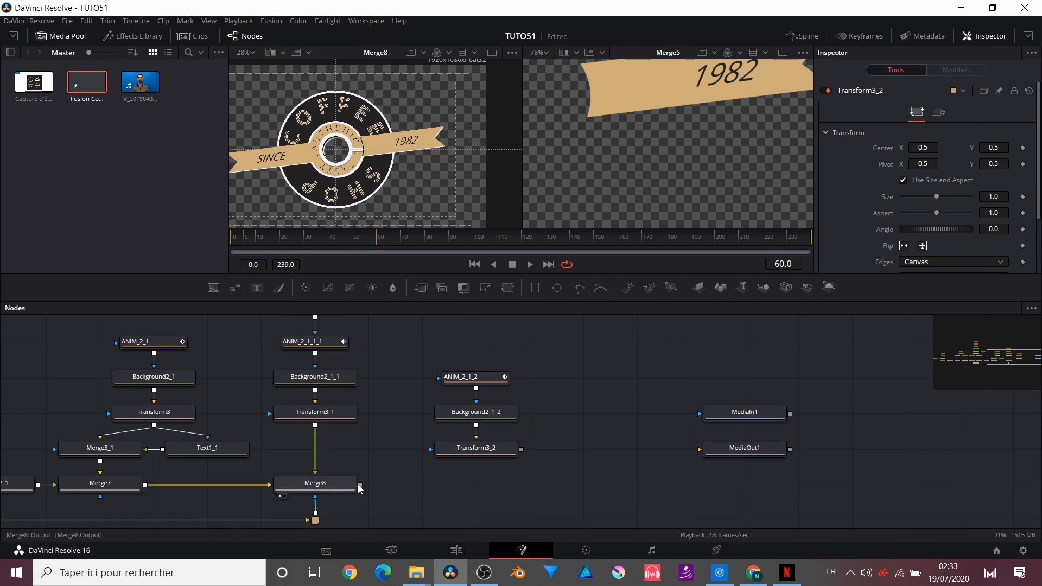
left_click_drag(360, 486, 523, 450)
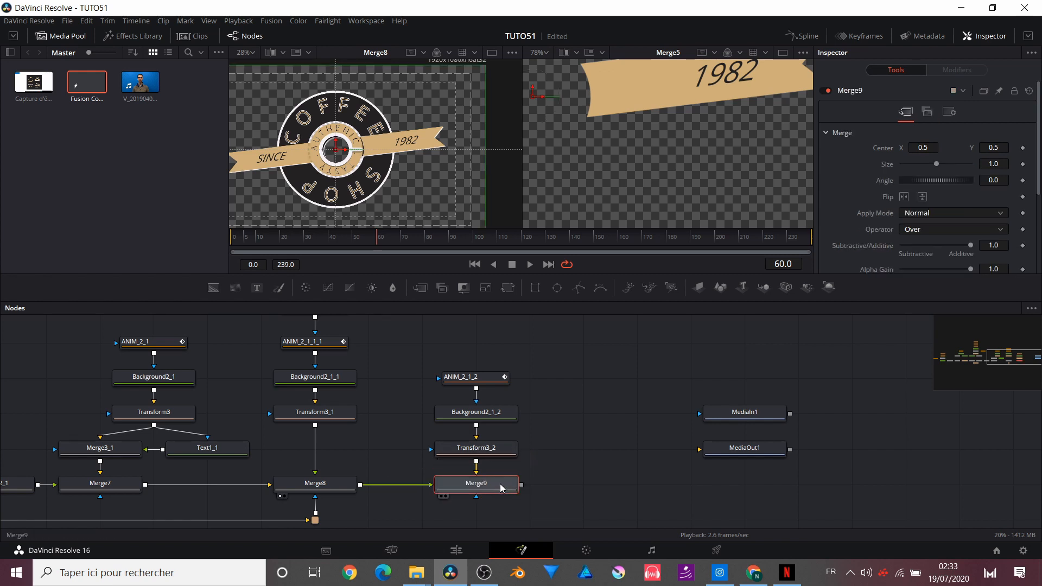
key("1")
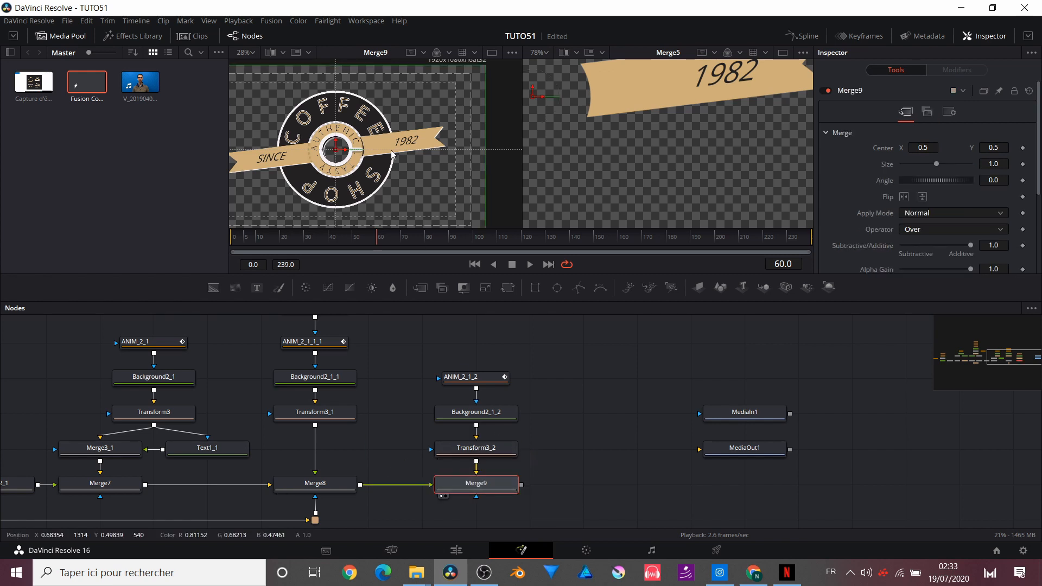
- Enlarge the ANIM_2_1_2 ellipse mask to surround the dark disc and give Background2_1_2 the tan colour sampled from the ribbon
left_click(464, 378)
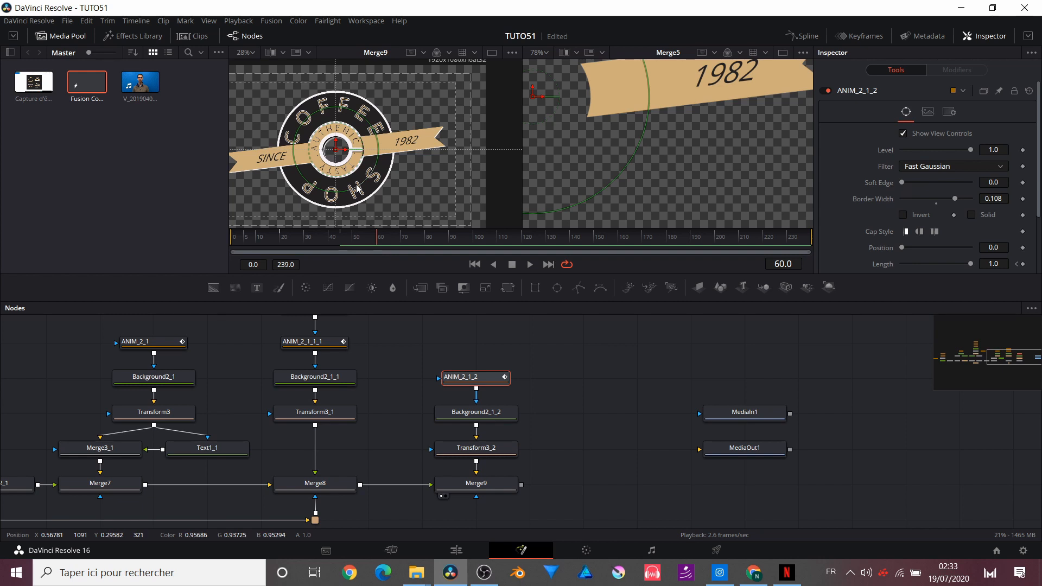
left_click_drag(357, 188, 373, 200)
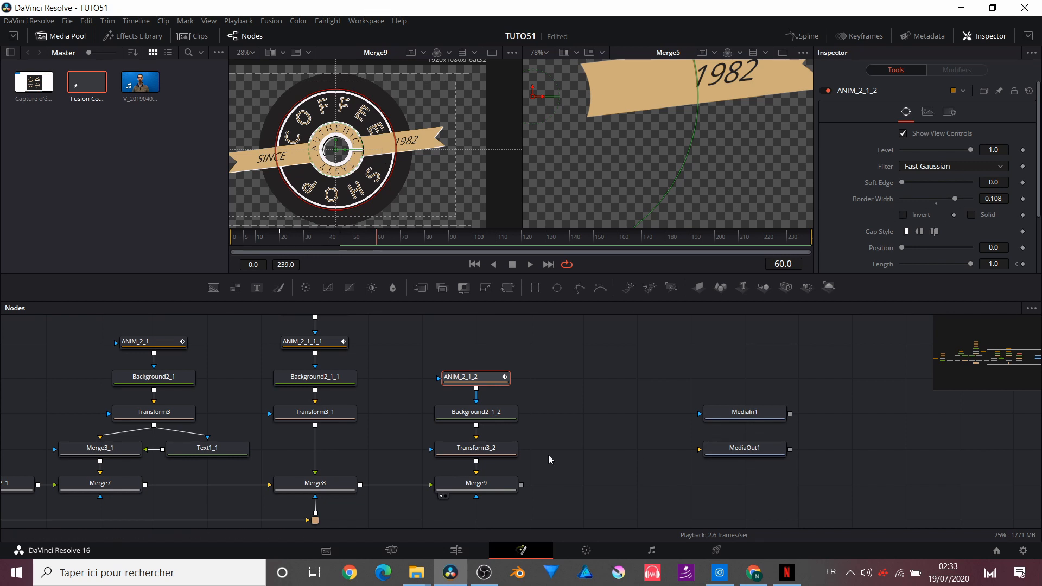
left_click(476, 412)
left_click_drag(951, 197, 684, 76)
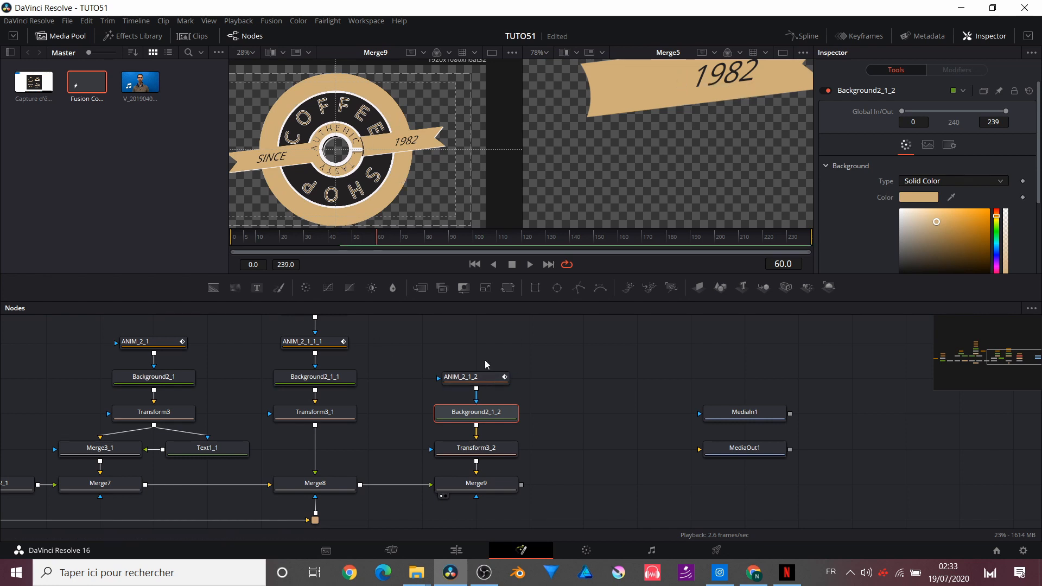
- Insert a copy of the ANIM_2_1_2 mask between ANIM_2_1_2 and Background2_1_2
left_click_drag(480, 378, 480, 343)
key("ctrl+c")
key("ctrl+v")
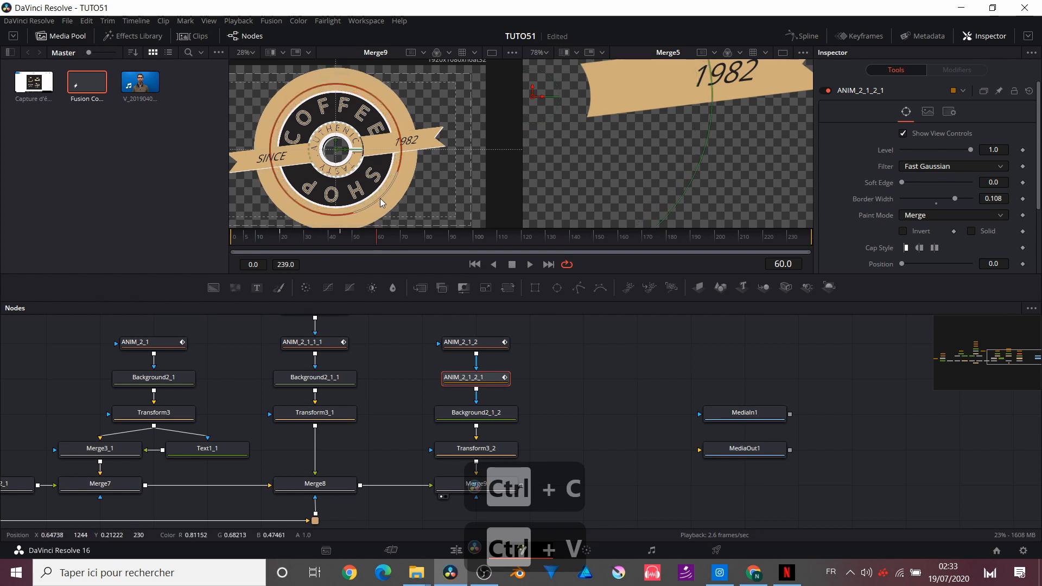
- Set the copied mask to Subtract with a border width of 0.013 and widen it to cut a thin gap near the tan ring's outer edge
left_click(930, 214)
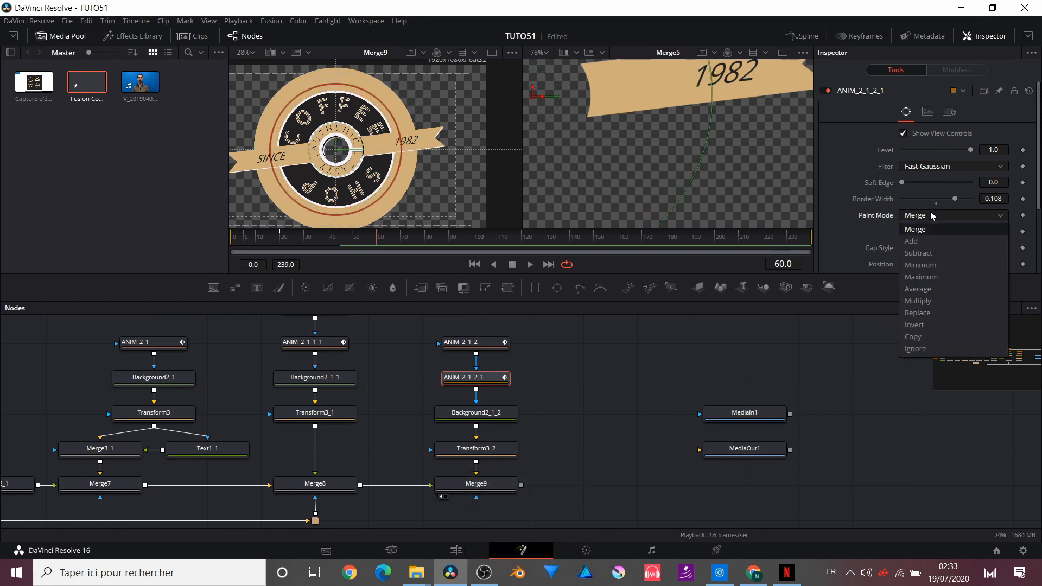
left_click(930, 256)
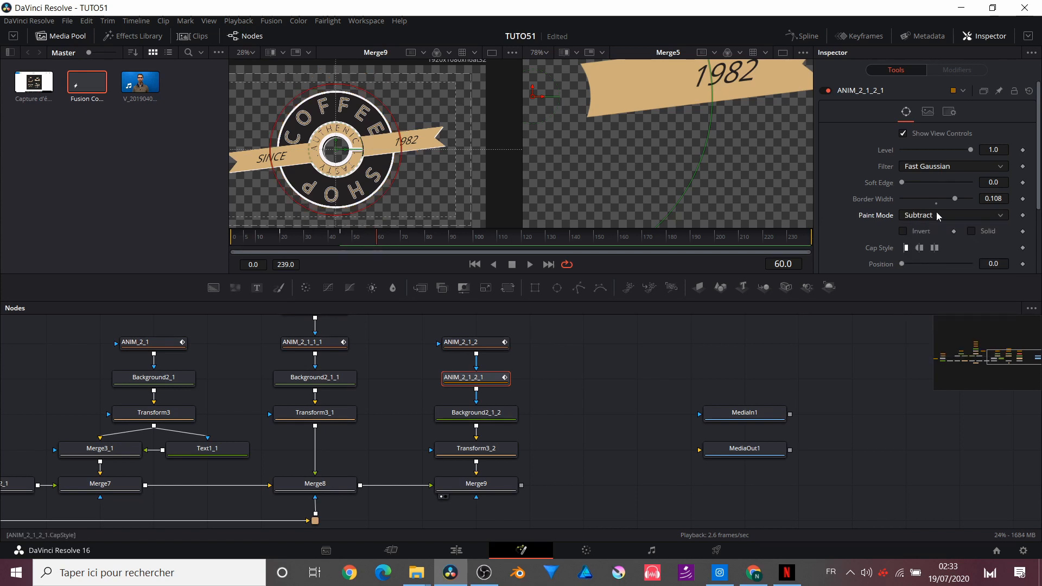
left_click_drag(955, 200, 935, 200)
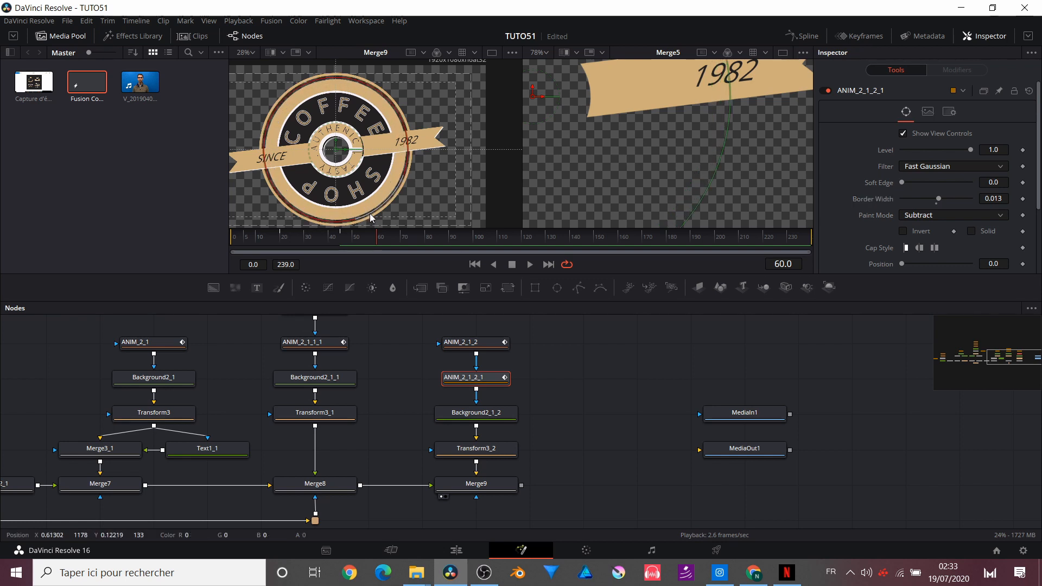
left_click(641, 411)
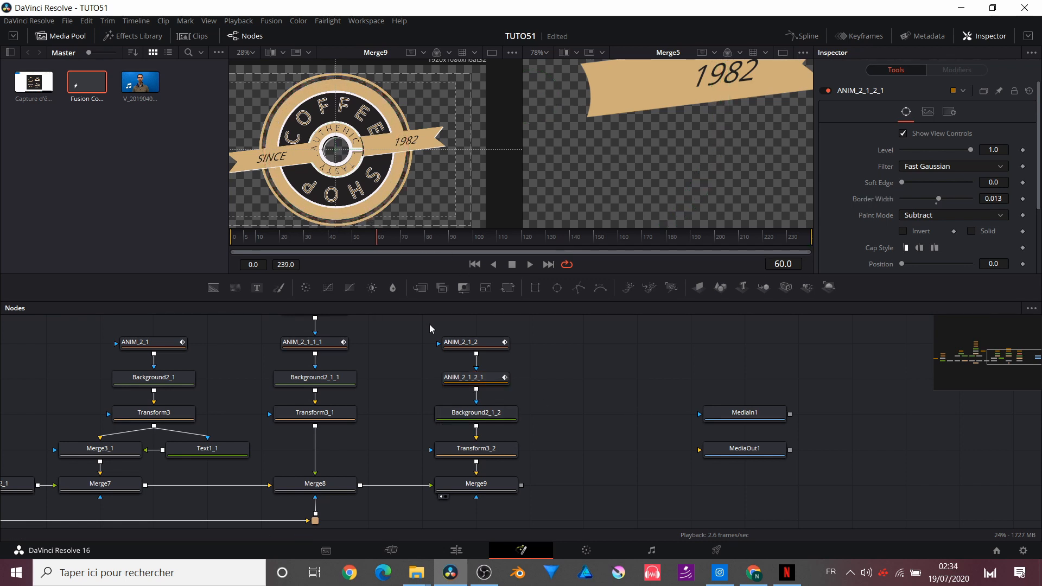
- Paste a separate copy of ANIM_2_1_2 in the free space above its chain and show it in a single enlarged viewer
scroll(429, 325, "up", 3)
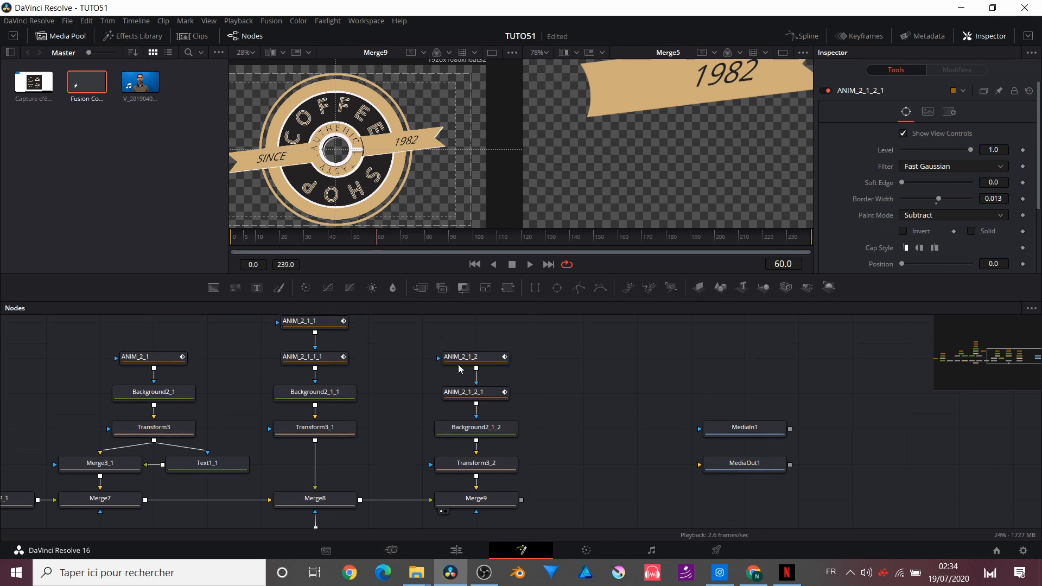
left_click(478, 421)
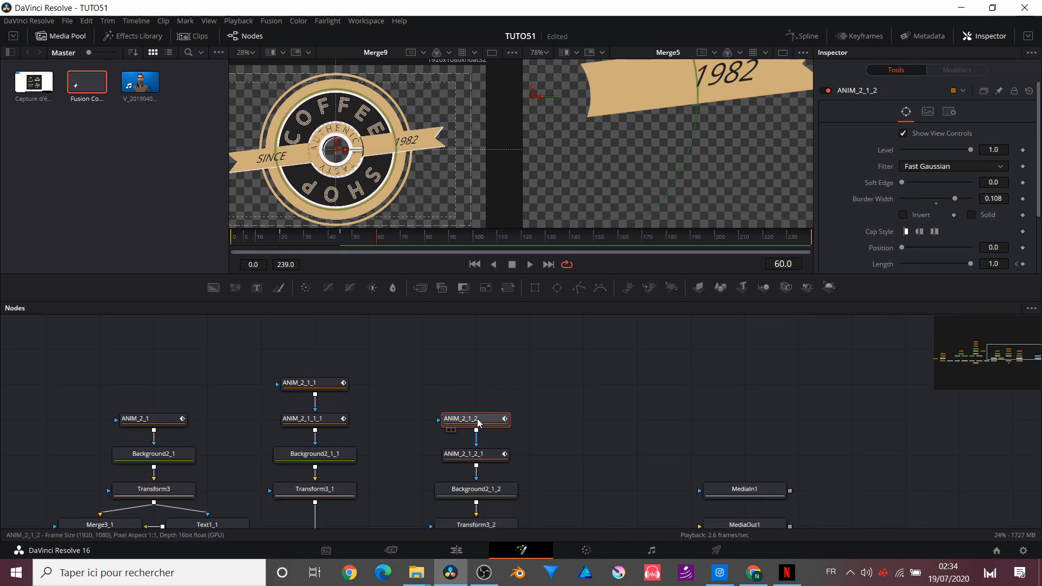
key("ctrl+c")
scroll(478, 418, "up", 3)
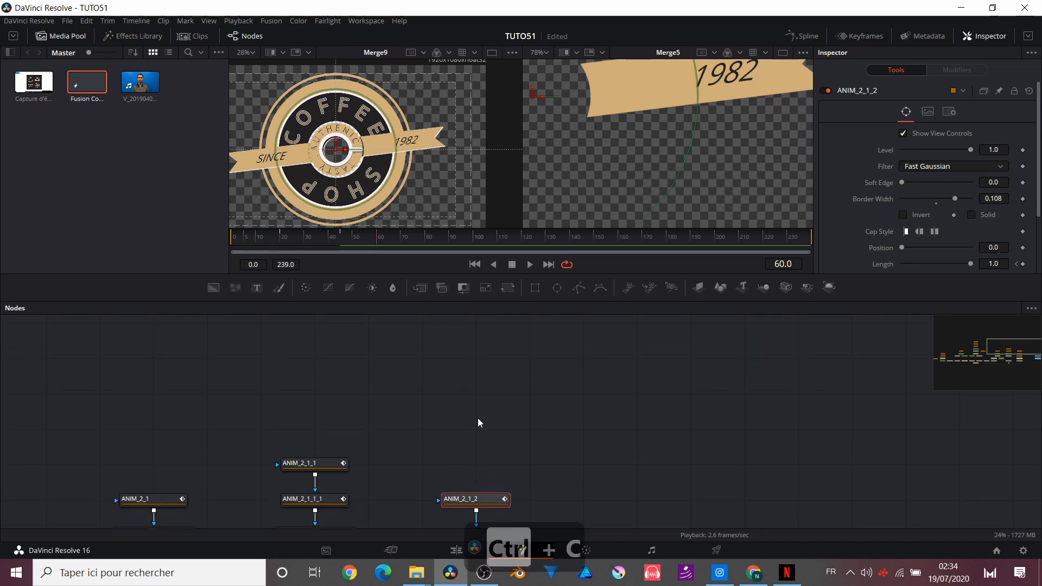
key("ctrl+v")
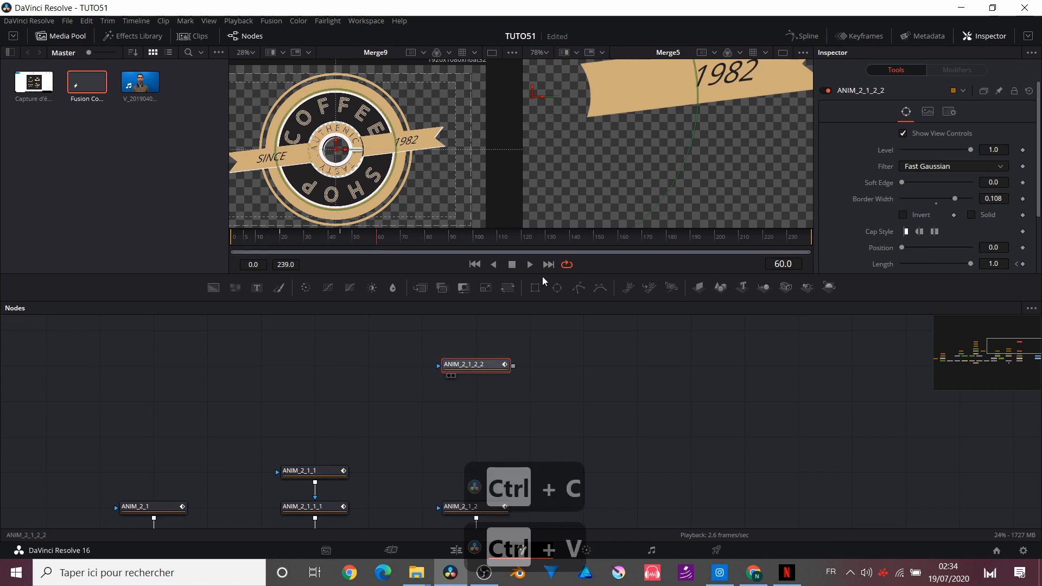
key("2")
left_click(783, 52)
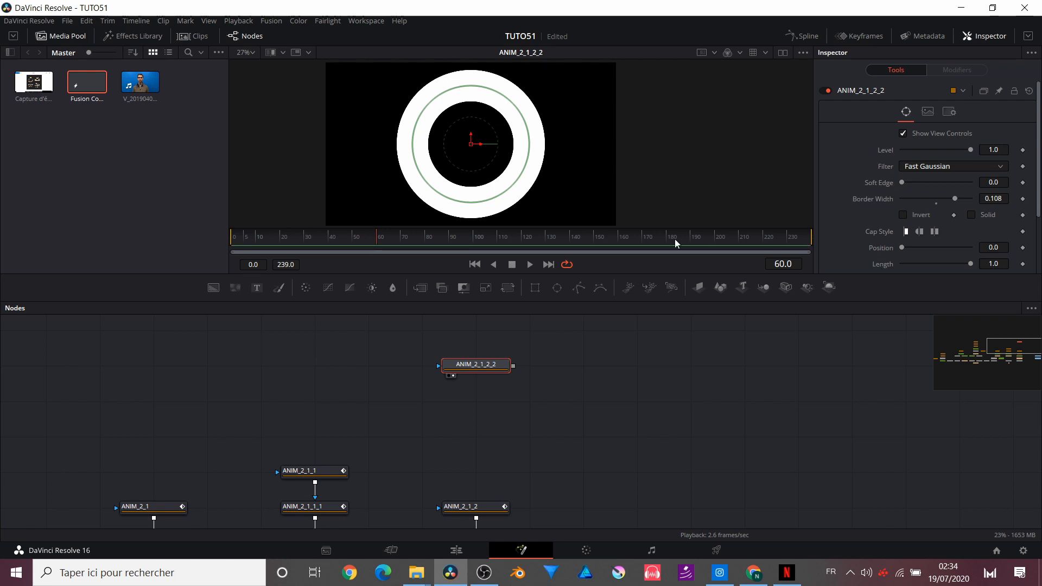
- Turn the separate ellipse copy into a dot with border width 0.032, rounded cap style and length 0
left_click_drag(371, 247, 311, 248)
left_click_drag(318, 241, 381, 241)
left_click(937, 204)
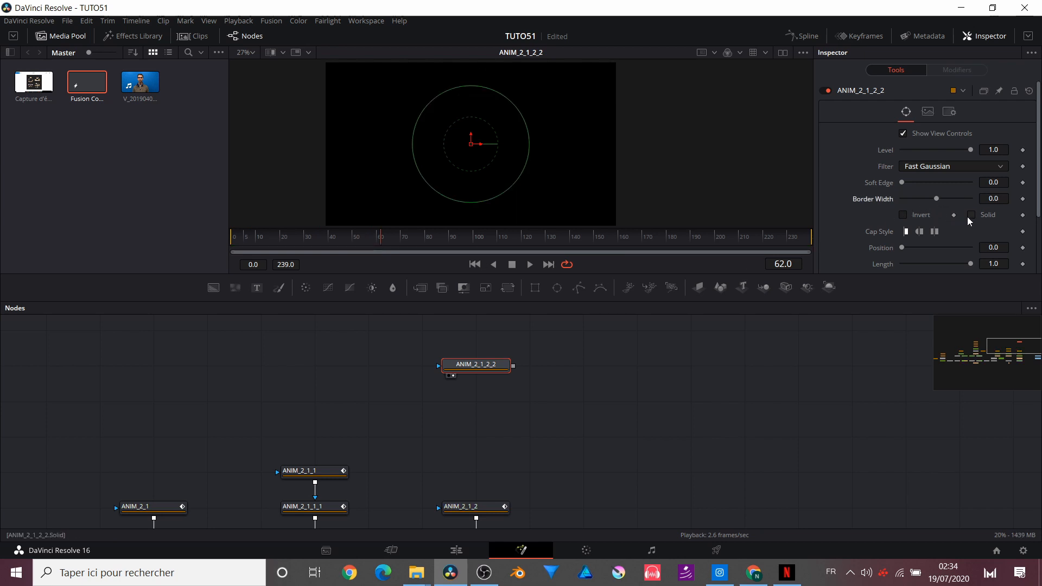
left_click_drag(935, 198, 943, 199)
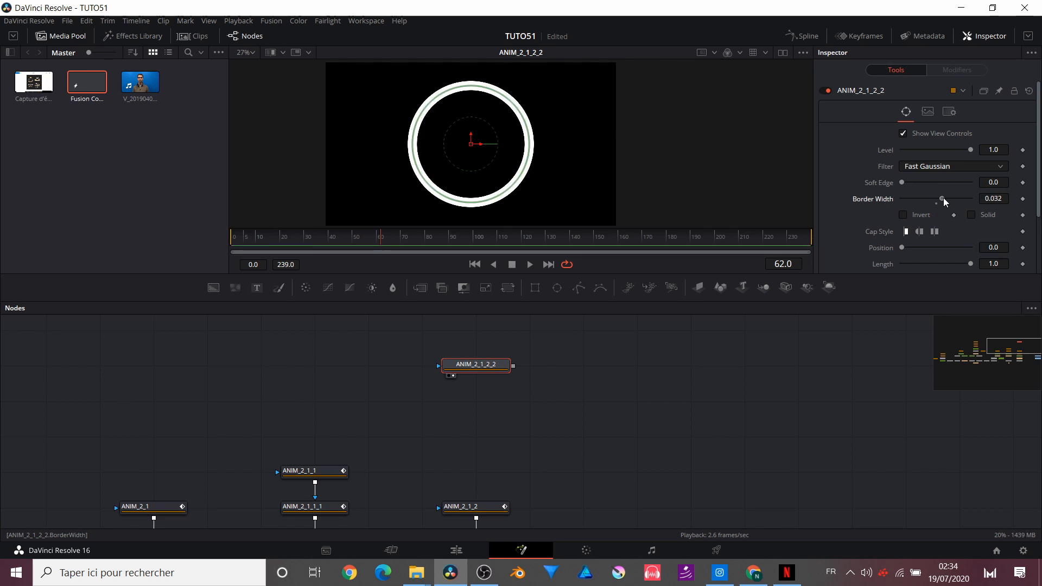
left_click(919, 232)
left_click_drag(970, 264, 890, 265)
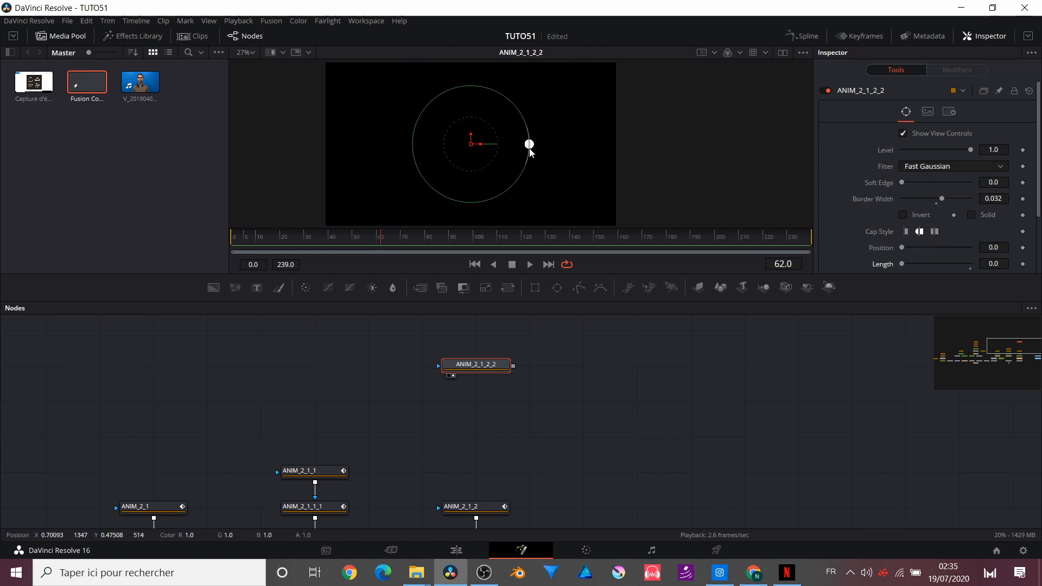
- Add a Duplicate node beside ANIM_2_1_2_2 and feed the dot mask into it
left_click(574, 359)
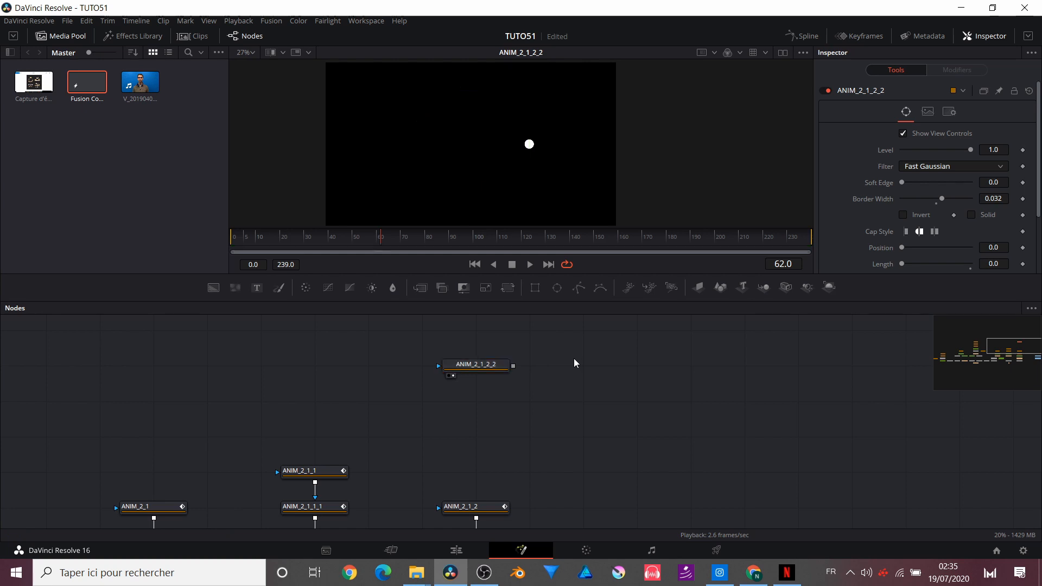
key("ctrl+space")
type("Dupl")
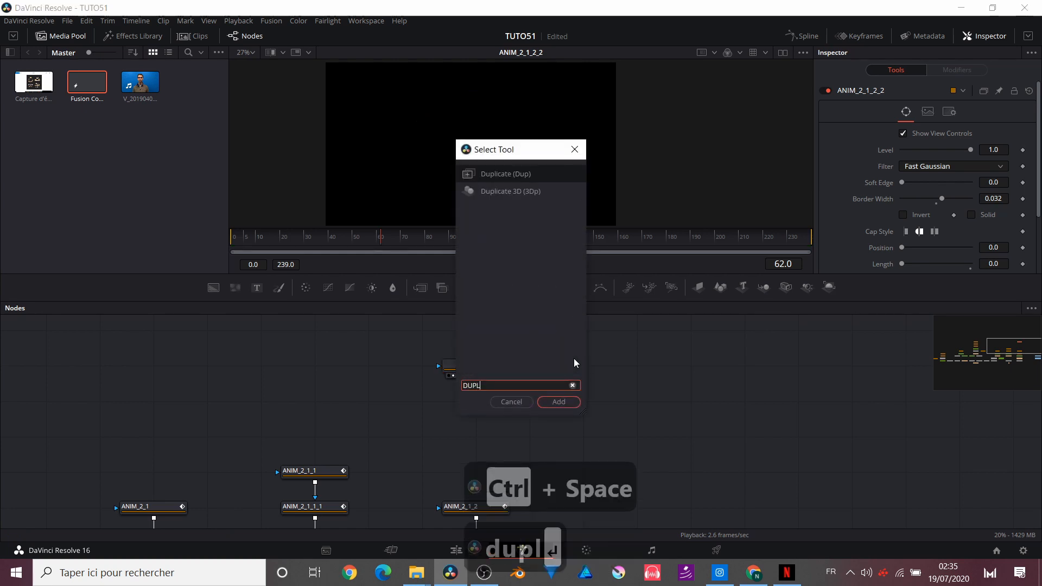
key("Return")
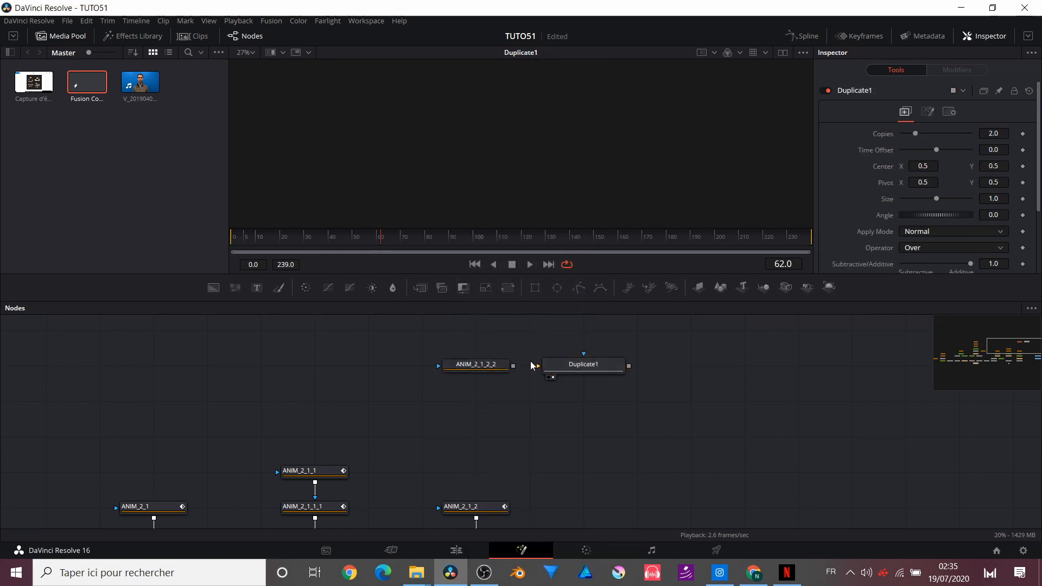
left_click_drag(514, 366, 607, 372)
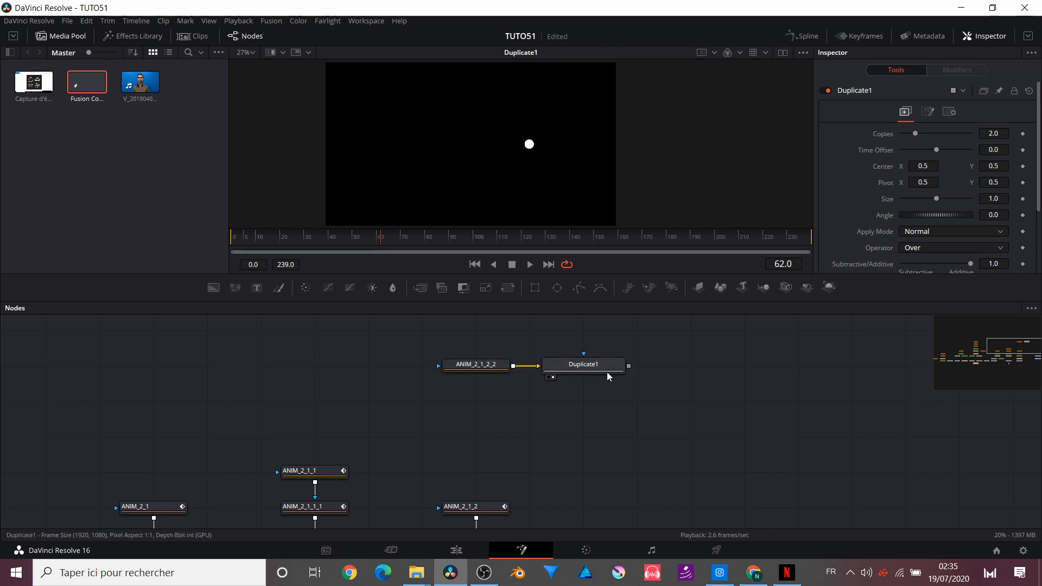
- Show Merge9 in the viewer and move the playhead to frame 40, near the end of the ring's drawing animation
left_click(486, 362)
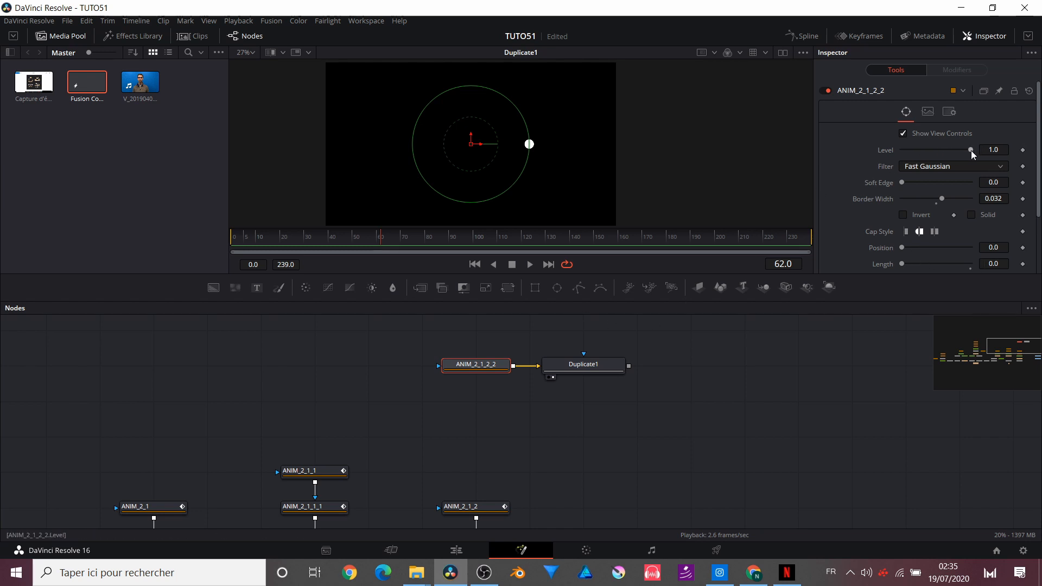
left_click(372, 238)
scroll(399, 468, "down", 3)
left_click(490, 501)
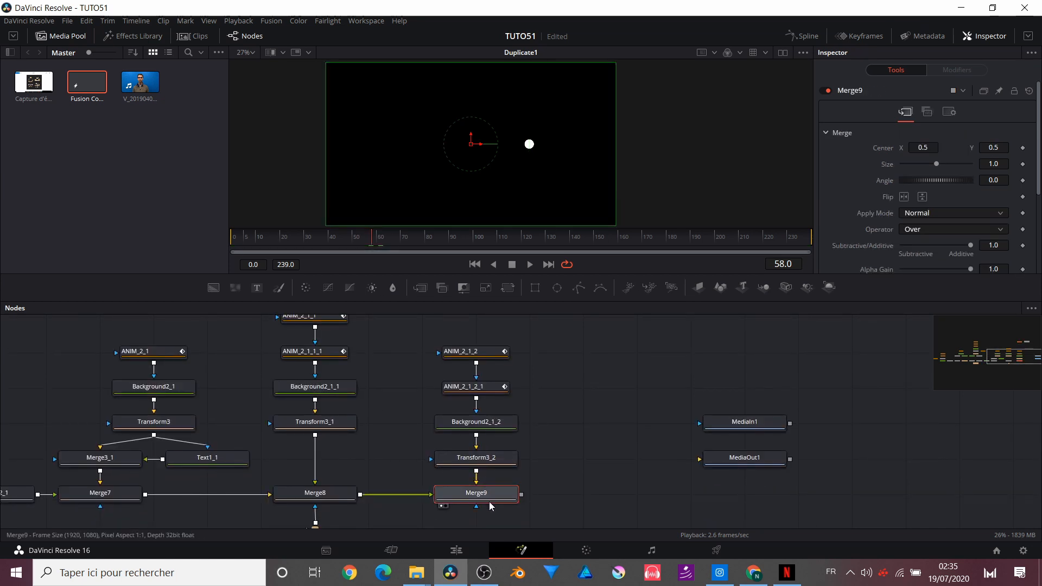
key("1")
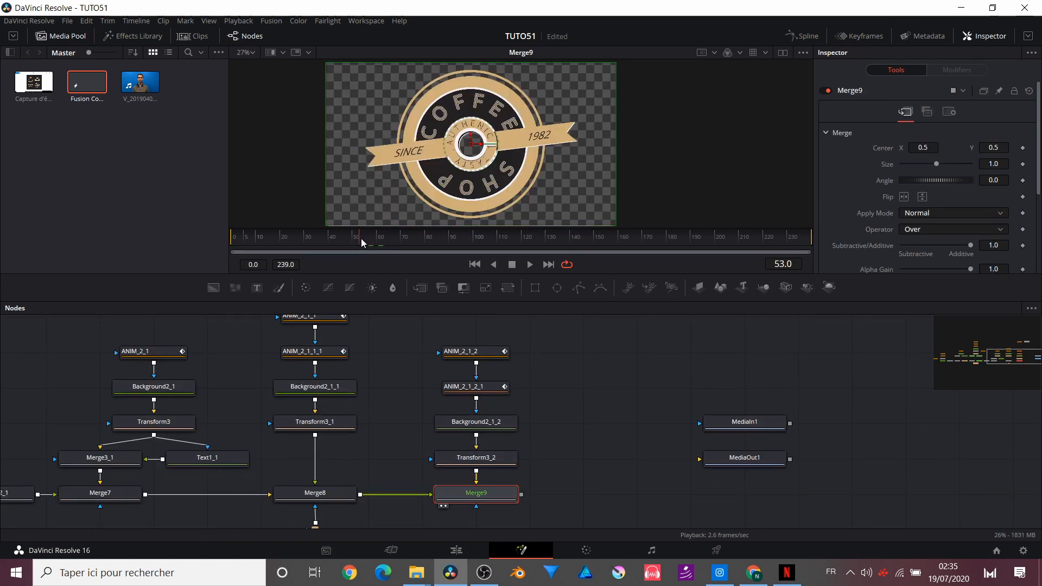
left_click_drag(362, 243, 328, 243)
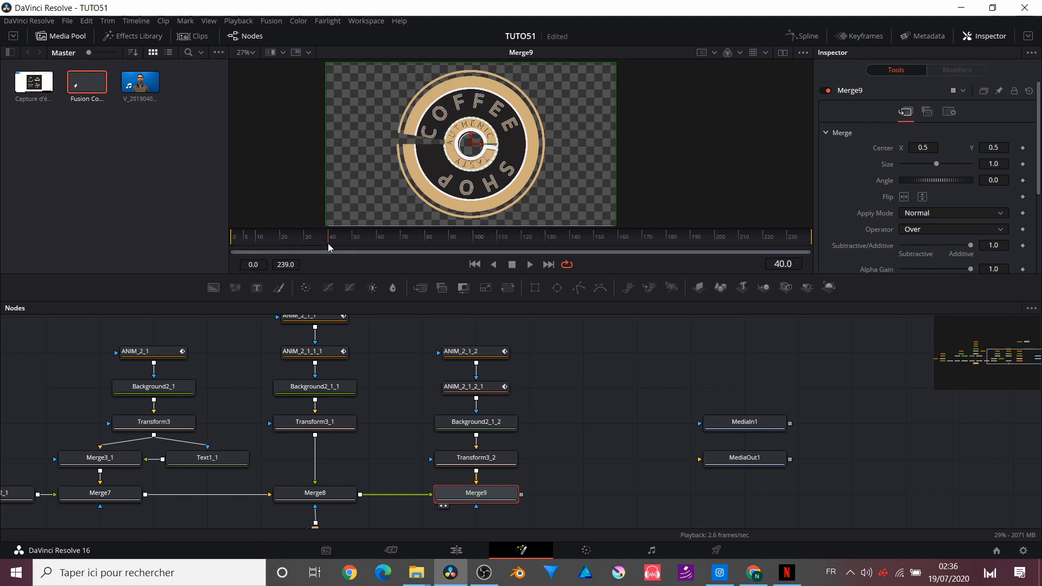
- Show the Duplicate1 node in the viewer
scroll(537, 326, "up", 5)
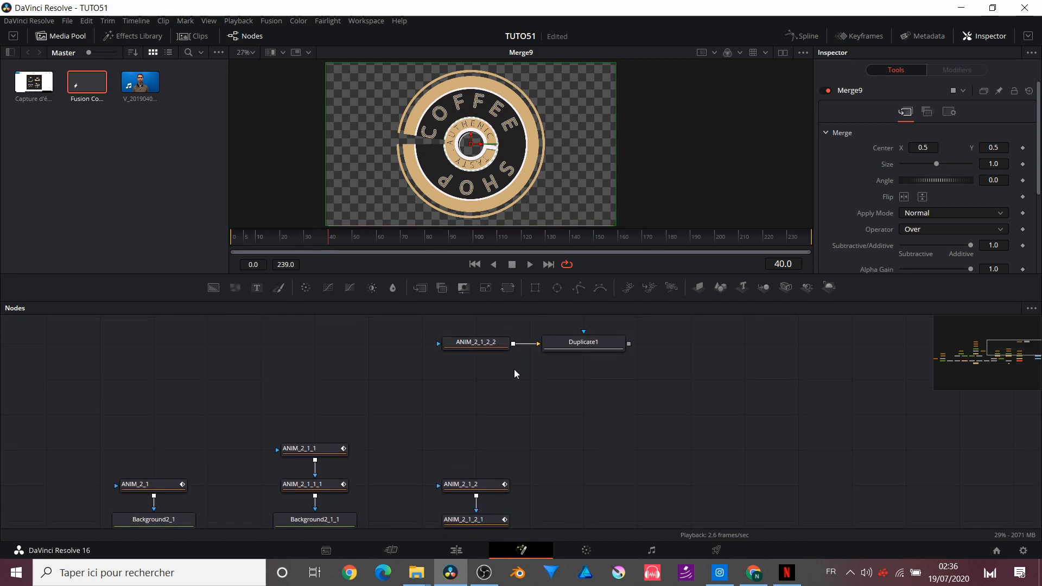
left_click(477, 342)
left_click(593, 344)
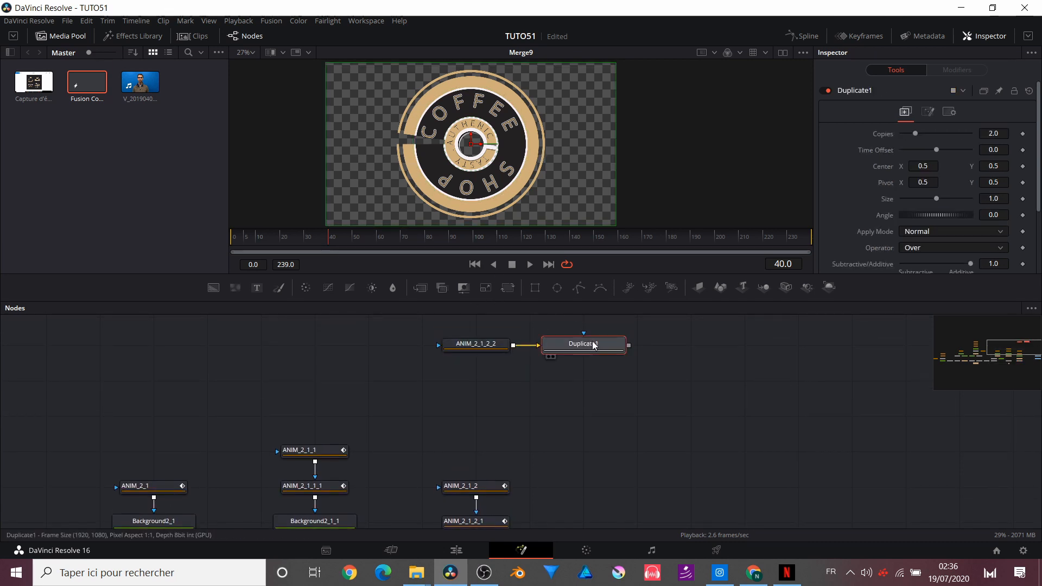
left_click_drag(594, 345, 549, 163)
- Keyframe the ANIM_2_1_2_2 dot's Level from 0 at frame 40 to 1 at frame 42
left_click(494, 343)
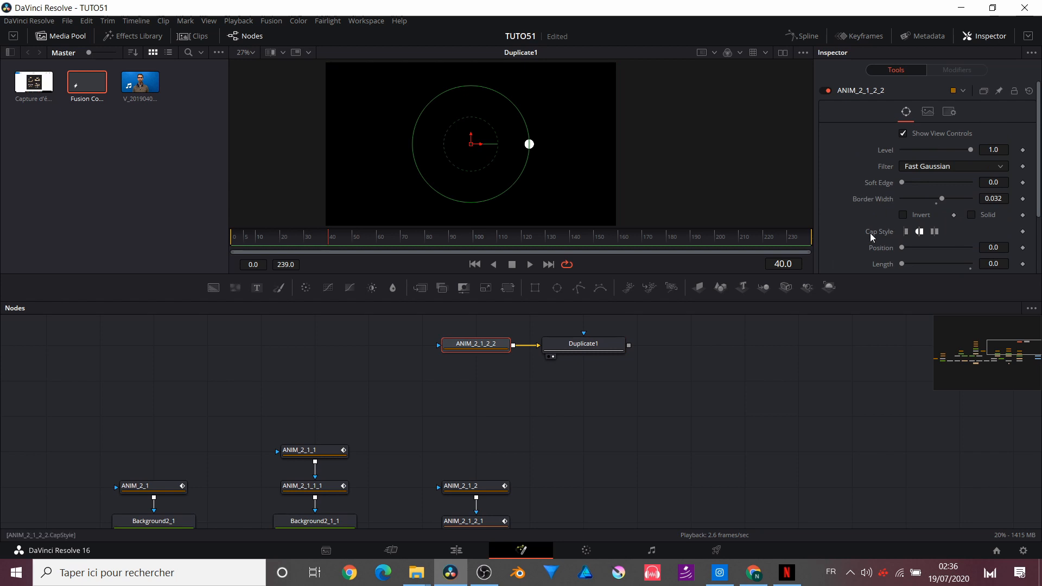
left_click(597, 344)
left_click(503, 343)
left_click(1023, 150)
left_click_drag(968, 147, 840, 153)
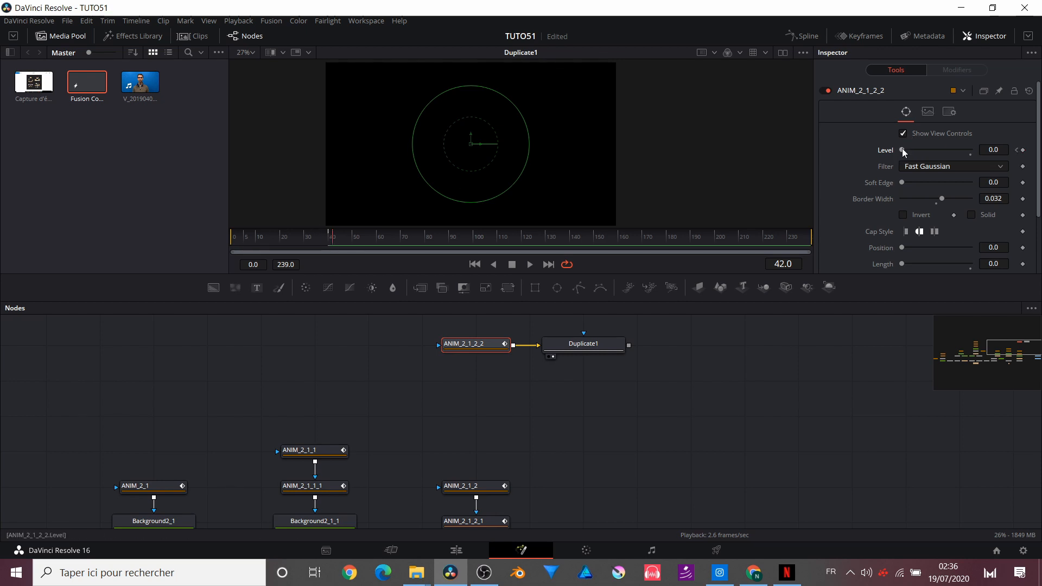
left_click_drag(904, 152, 1002, 152)
- Set Duplicate1 to 10 copies with an angle of 360/10 to spread the dots around the circle
left_click(616, 347)
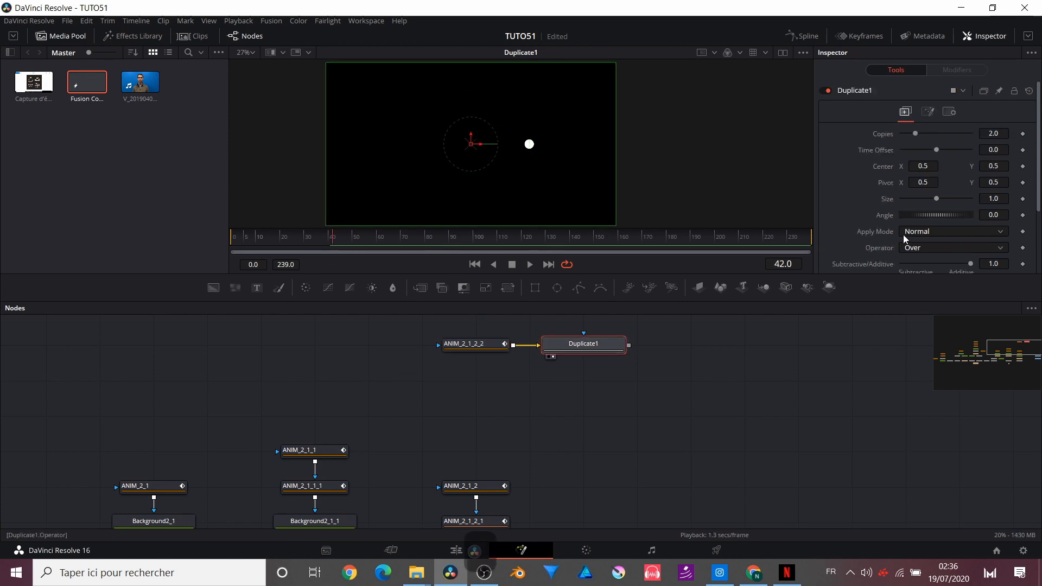
double_click(997, 137)
type("10")
key("Return")
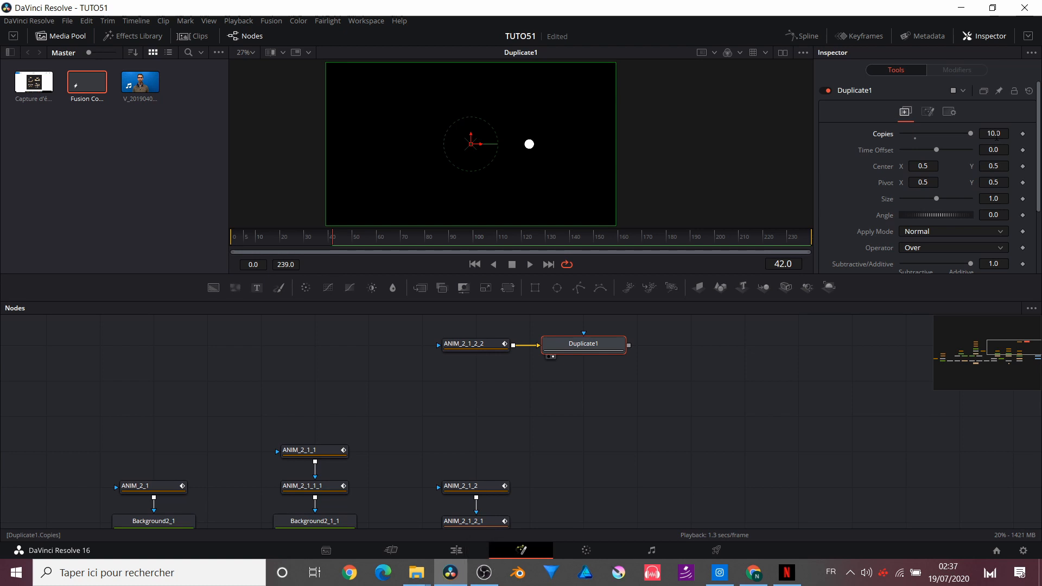
left_click(992, 213)
type("360")
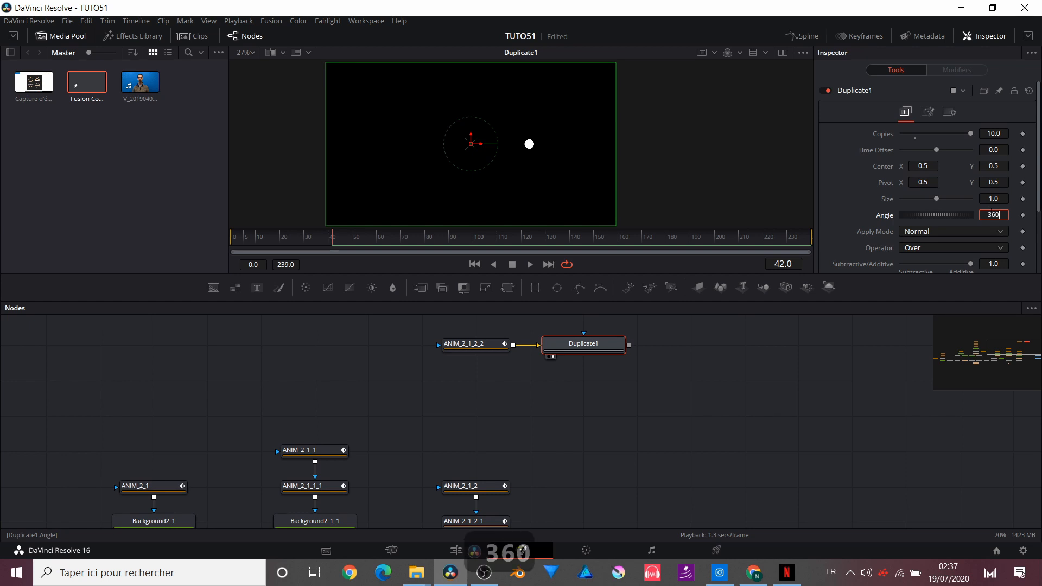
type("/10")
key("Tab")
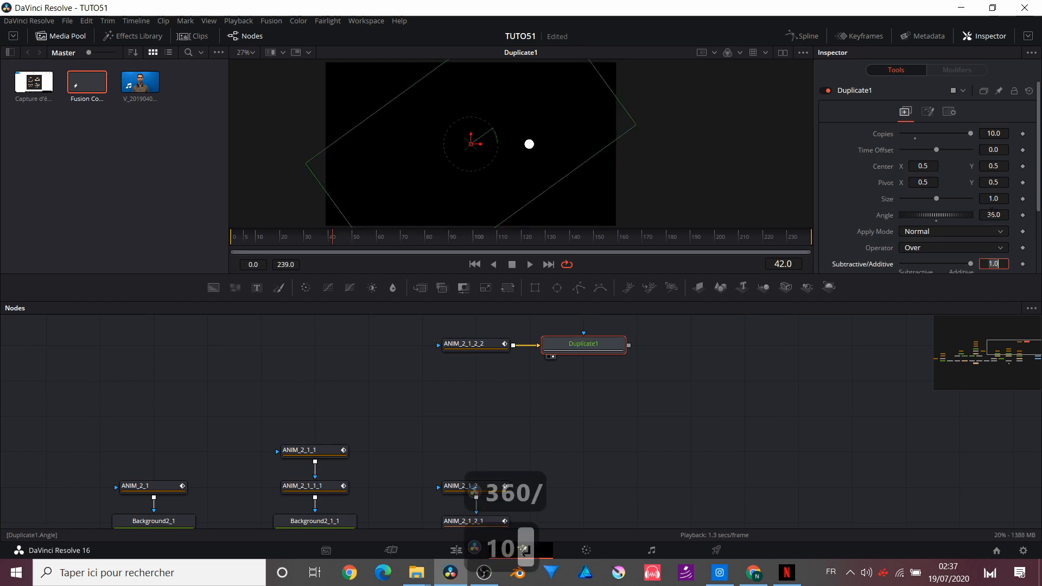
- Set Duplicate1's Time Offset to -2 and view the staggered dots at frame 75
left_click(933, 153)
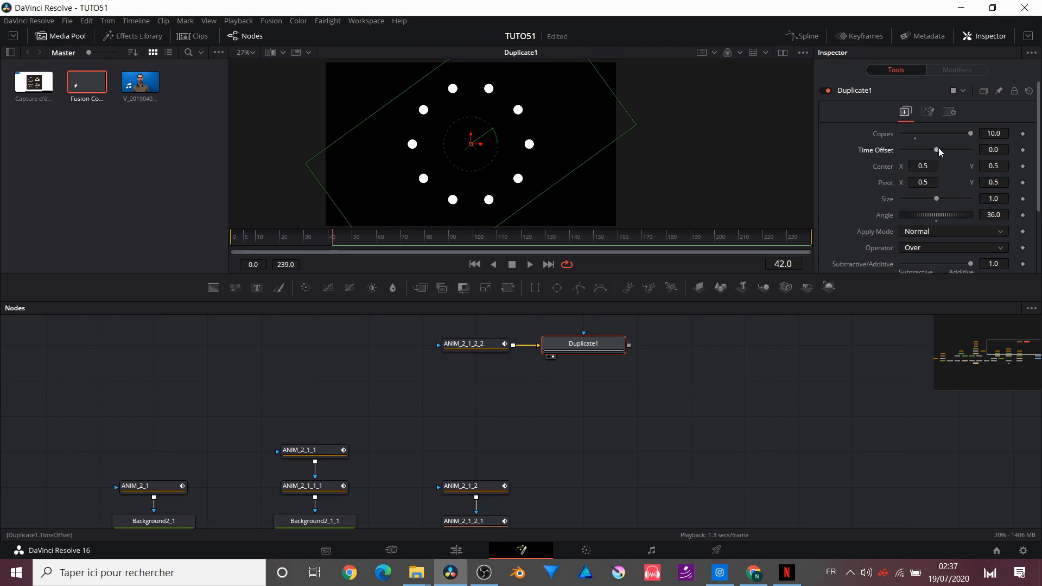
left_click_drag(939, 147, 924, 148)
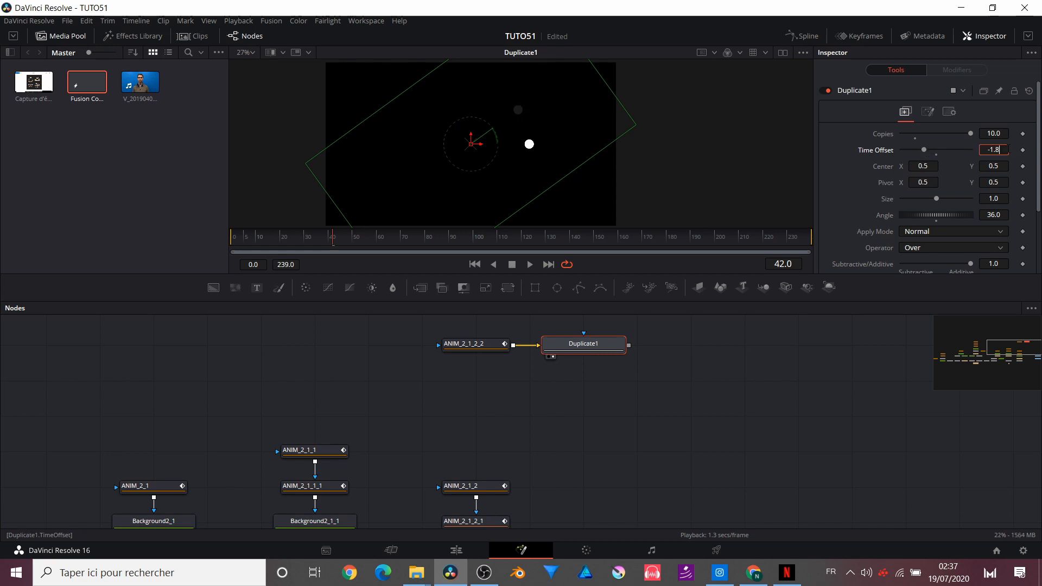
key("BackSpace")
key("BackSpace")
key("BackSpace")
type("2")
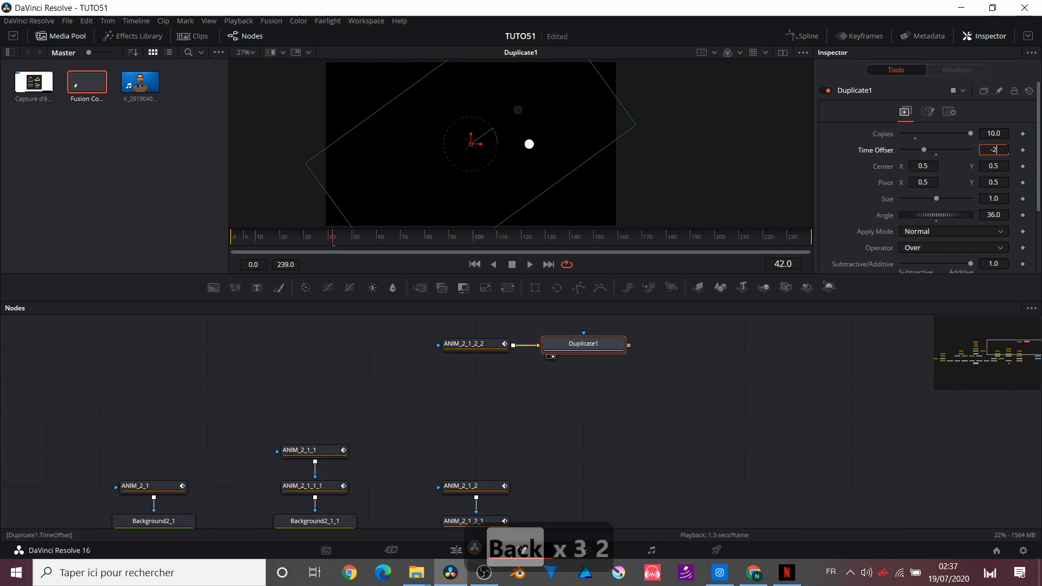
key("Tab")
left_click(412, 249)
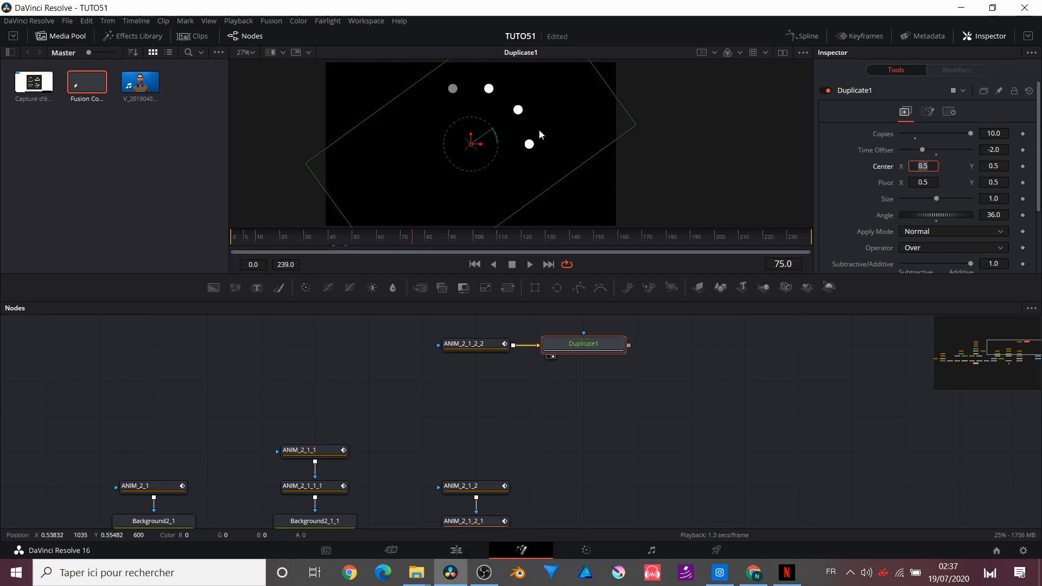
- Stack ANIM_2_1_2_2 above Duplicate1 and move both nodes down beside the outer ring's node branch
scroll(590, 411, "right", 1)
left_click_drag(431, 345, 535, 321)
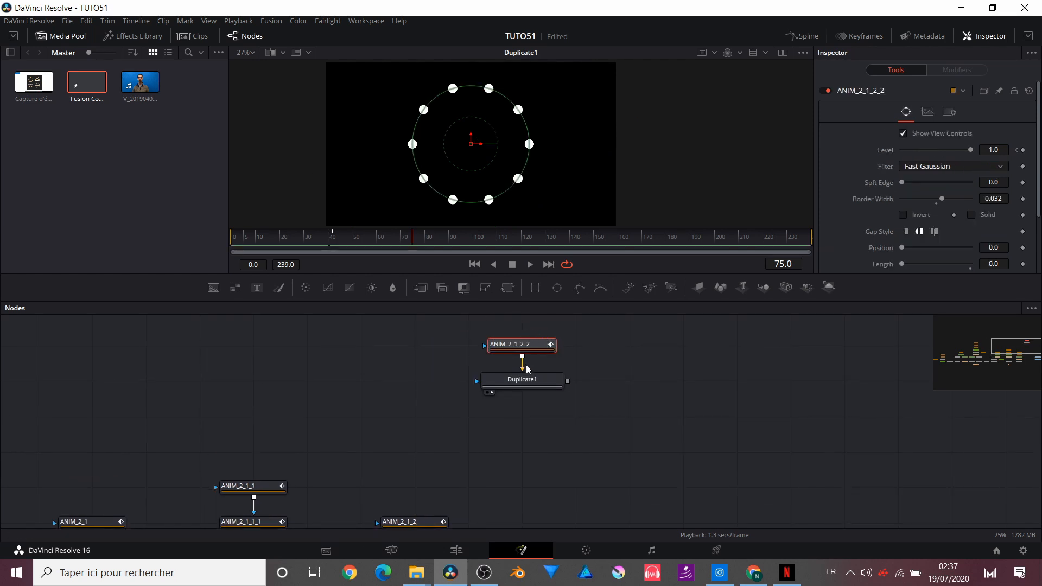
left_click(525, 378, "ctrl")
left_click_drag(525, 379, 525, 470)
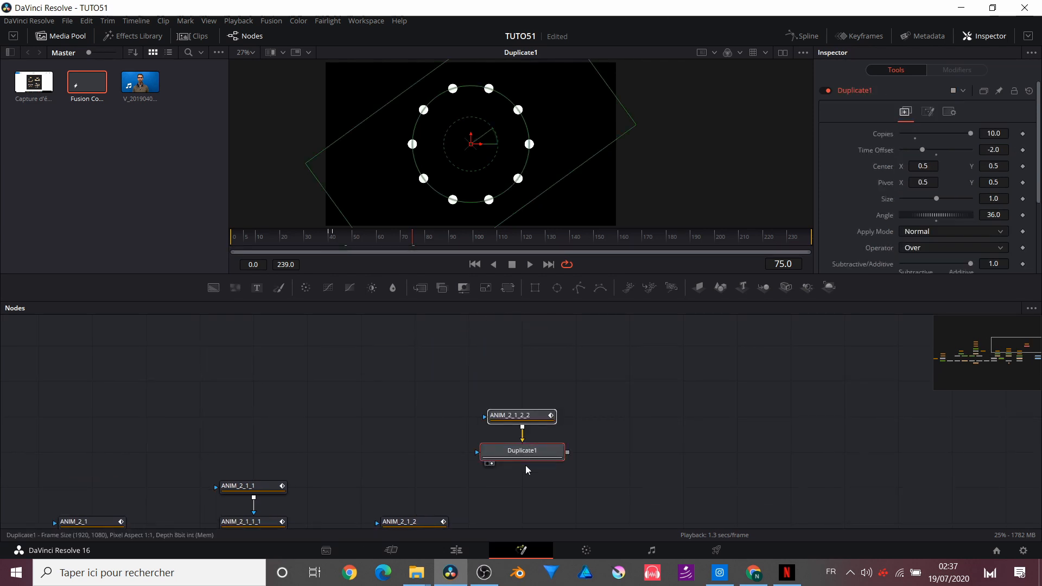
scroll(526, 465, "down", 2)
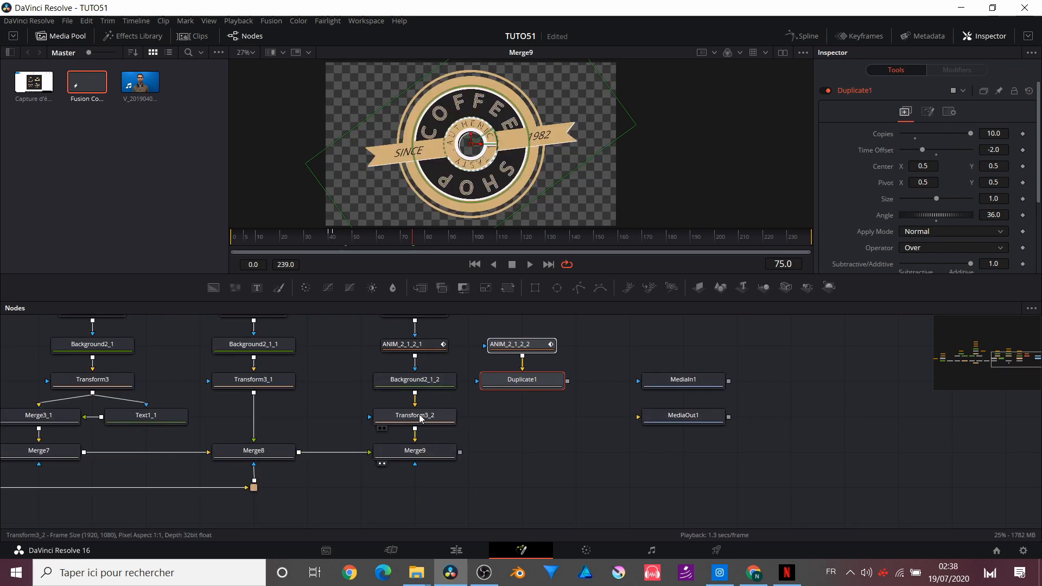
- Connect Duplicate1 as Transform3_2's effect mask and enable Multiply by Mask and Apply Mask Inverted to cut the dots out of the ring
left_click(420, 418)
left_click_drag(567, 381, 444, 419)
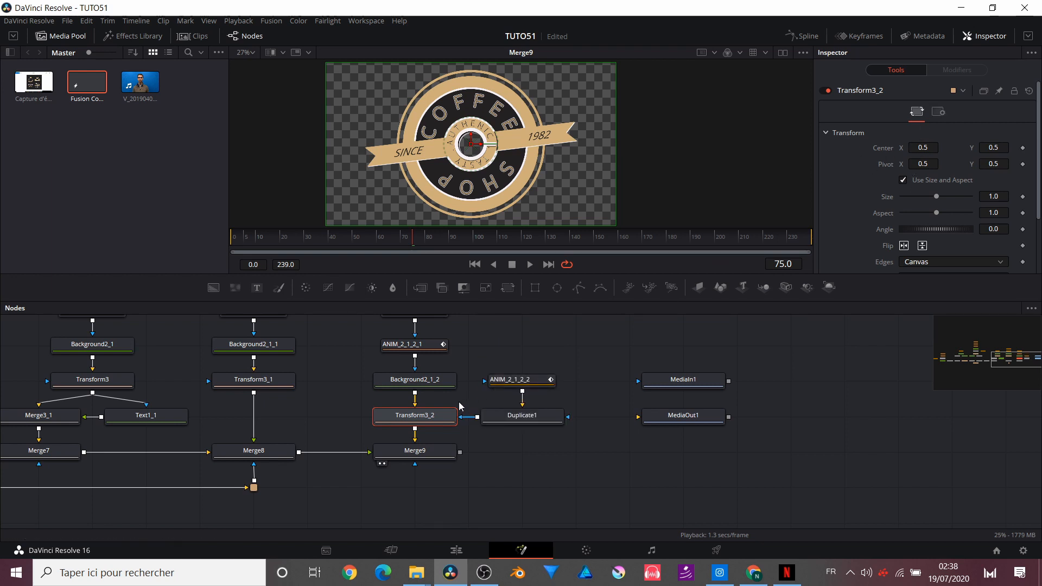
left_click(939, 112)
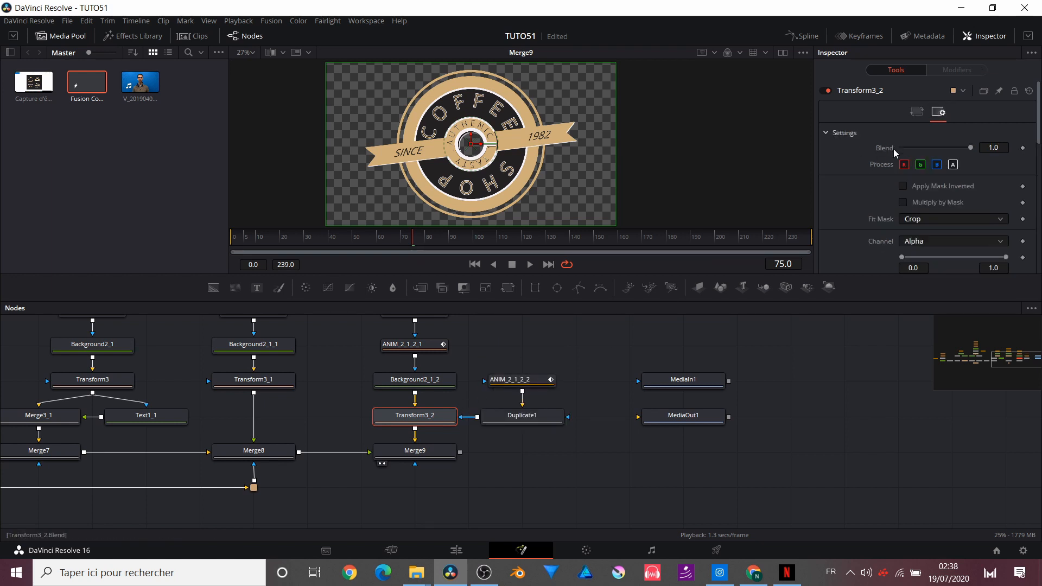
left_click(903, 203)
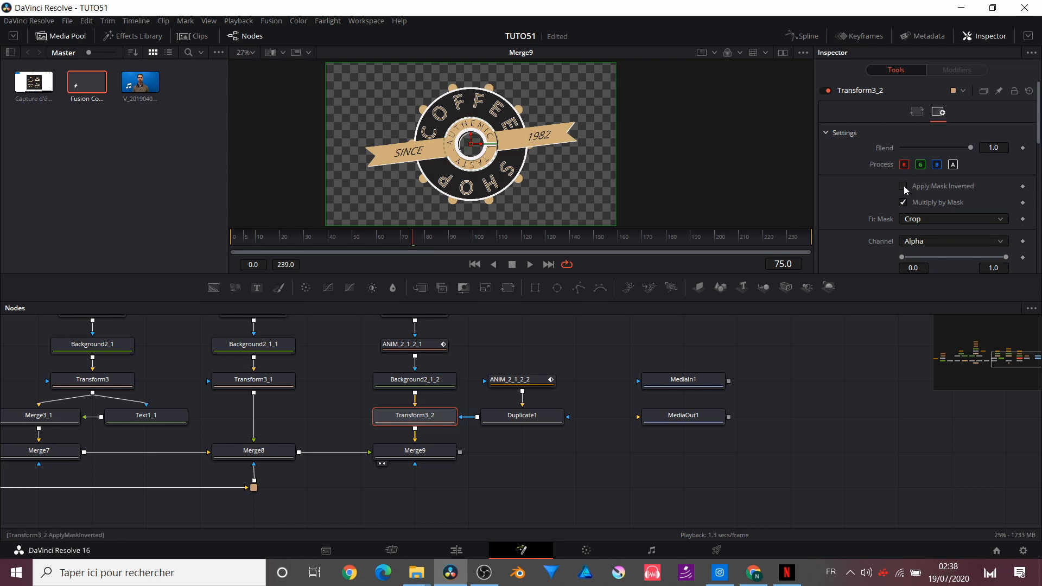
left_click(903, 187)
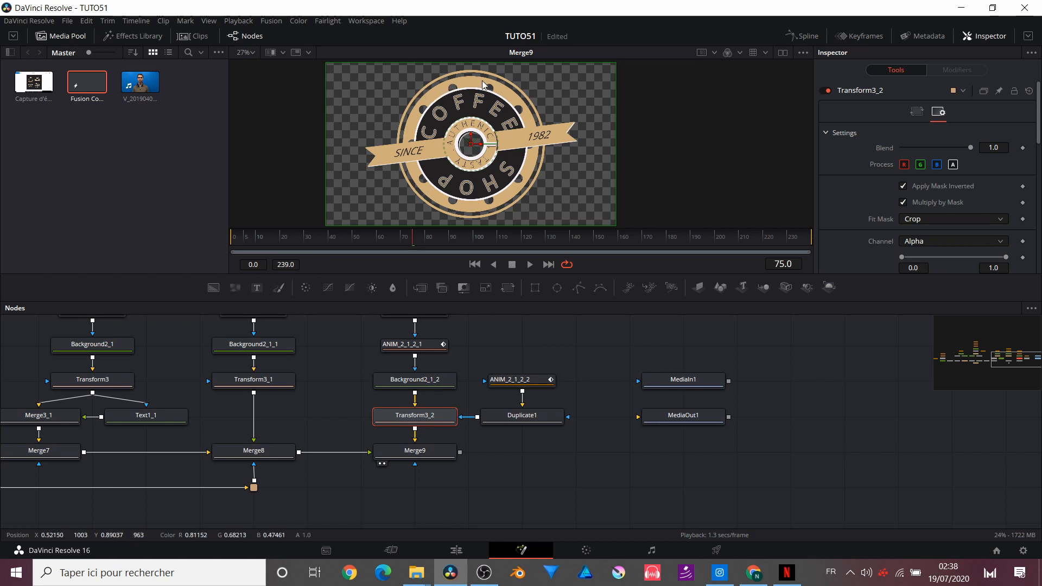
- Enlarge the ANIM_2_1_2_2 ellipse so the dots sit midway across the tan outer ring
left_click(540, 380)
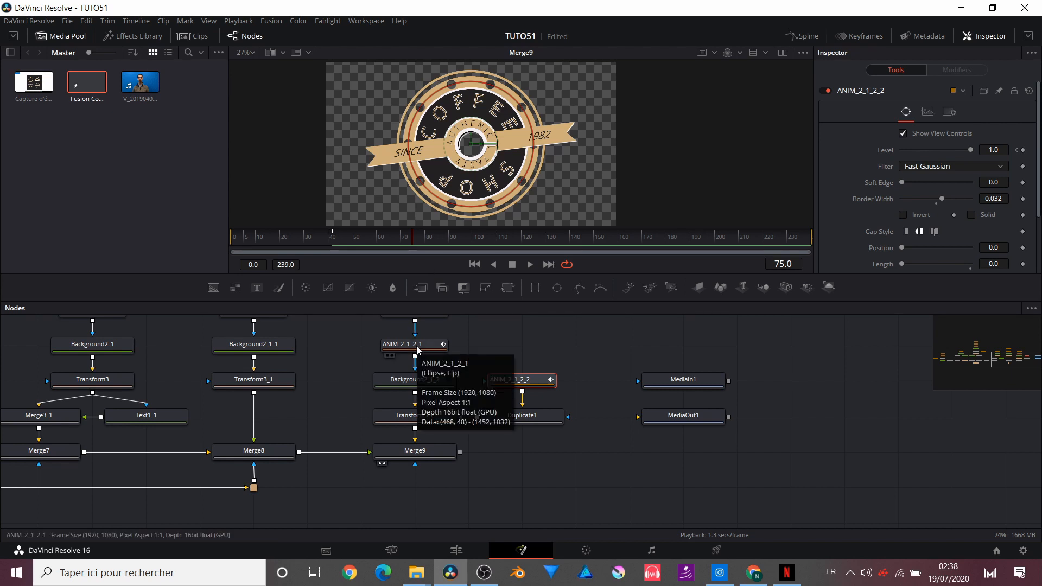
scroll(413, 376, "up", 2)
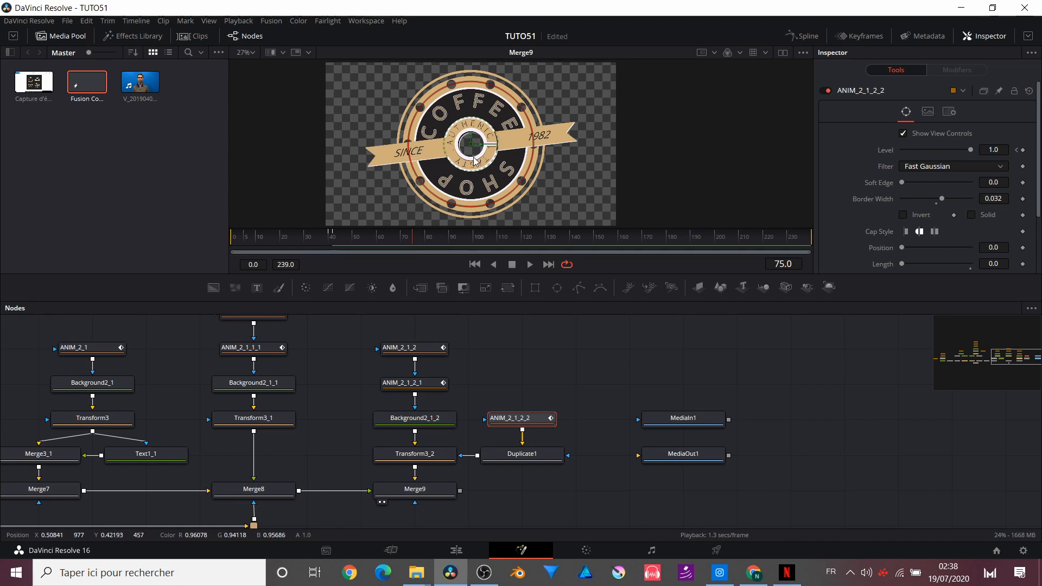
- Rotate the tan outer ring by adjusting the Angle of Transform3_2
left_click(427, 455)
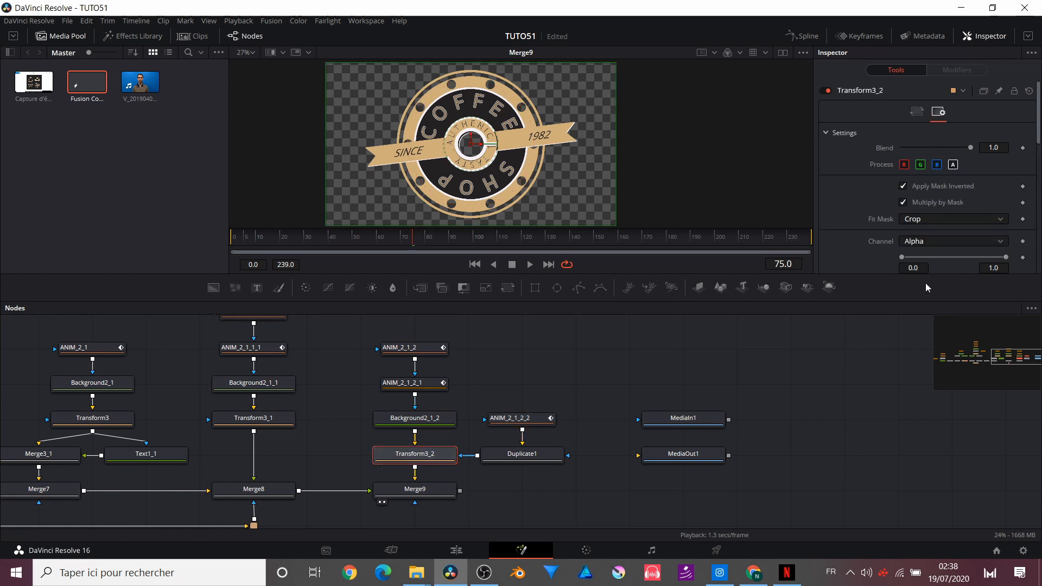
left_click(919, 112)
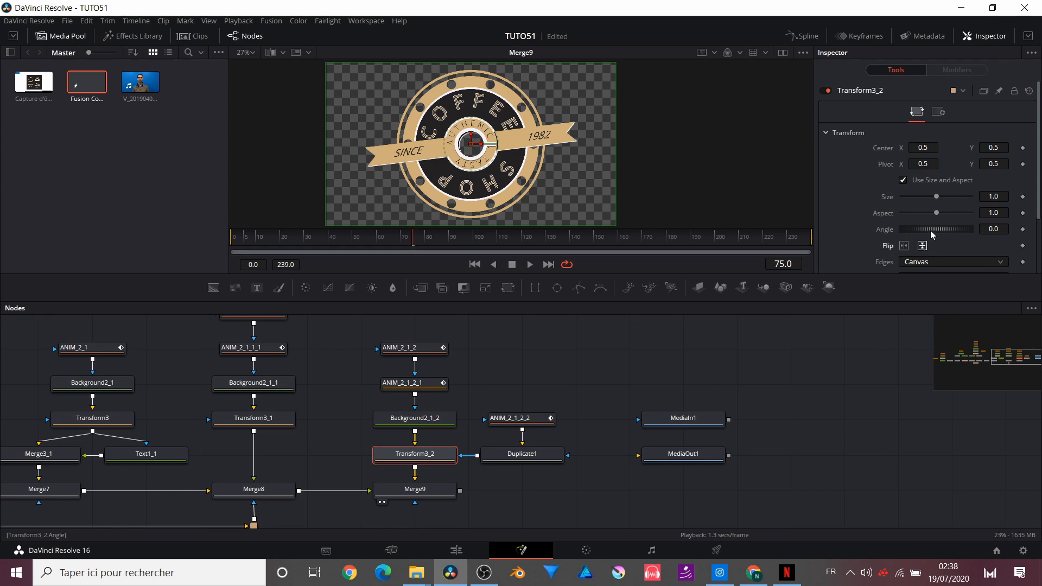
left_click_drag(930, 230, 935, 234)
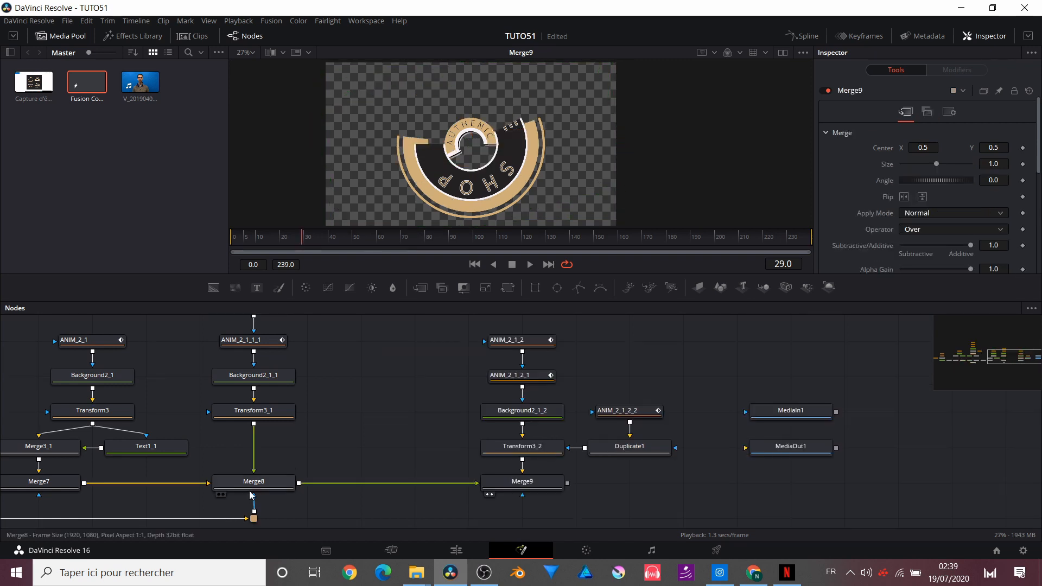
- Insert a Shadow node between Merge8 and Merge9
left_click(251, 488)
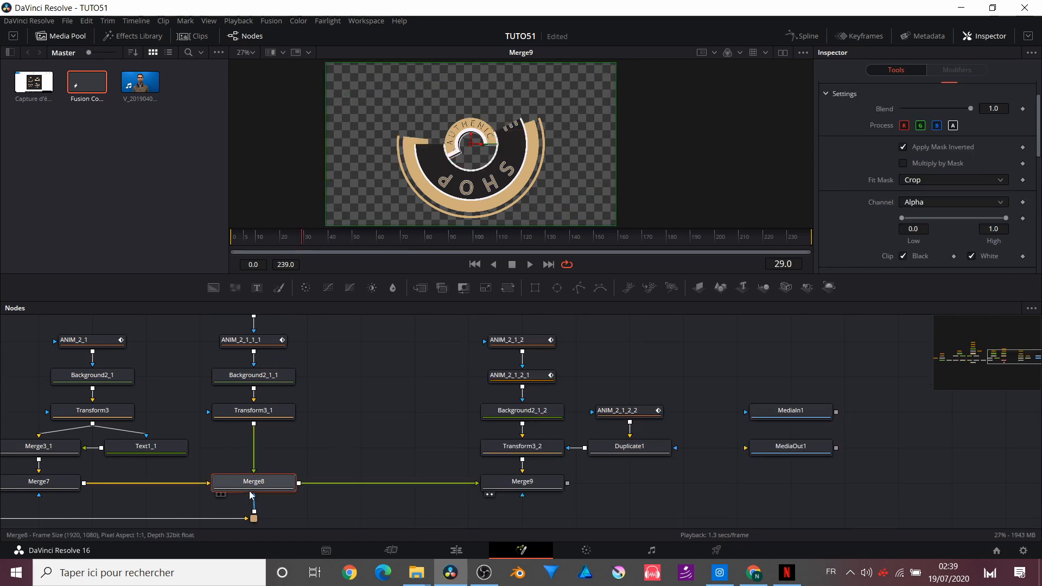
key("ctrl+space")
type("sha")
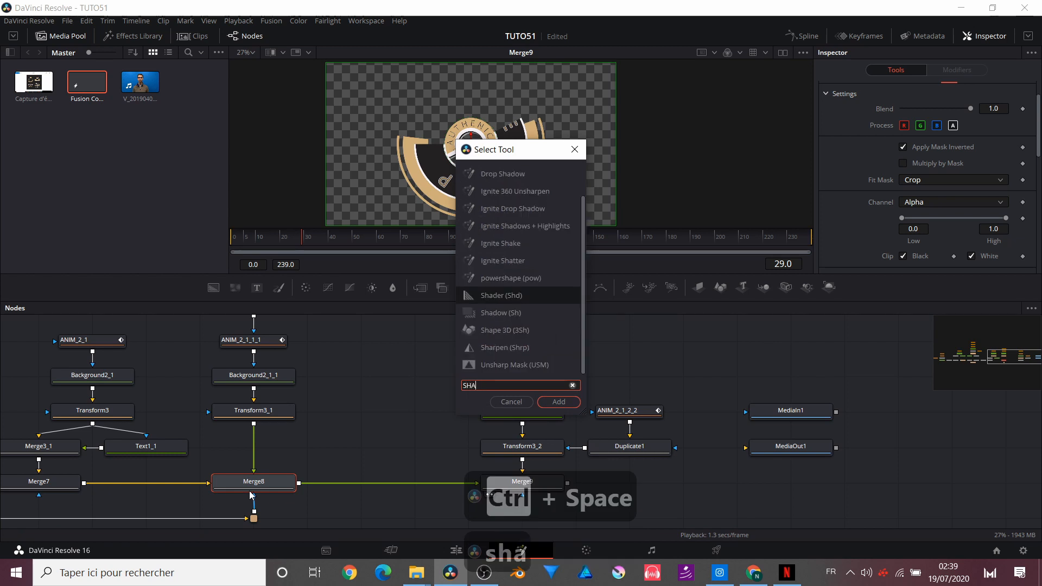
key("Down")
key("Return")
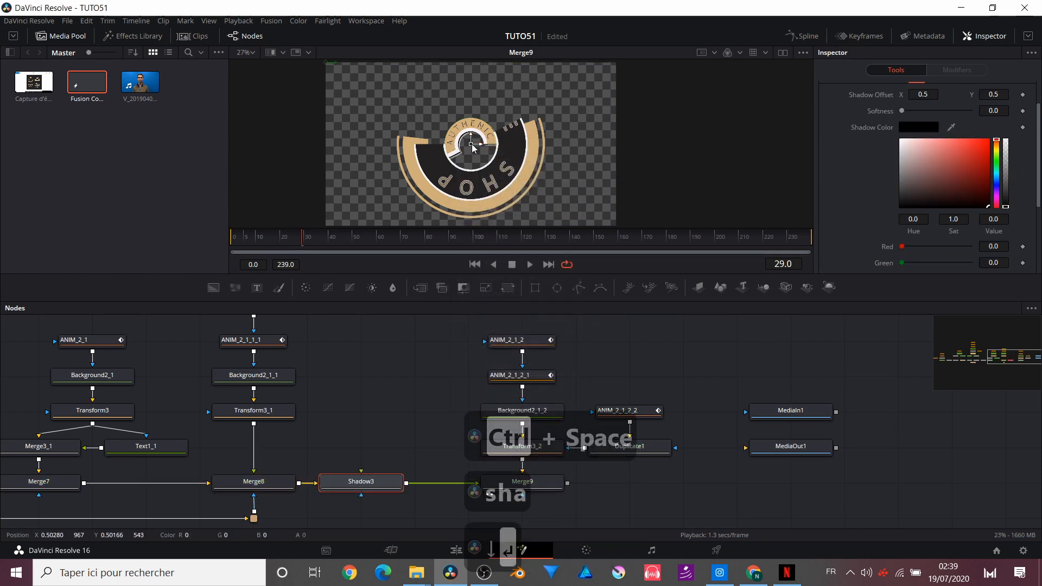
- Offset Shadow3 to about X 0.507, Y 0.491 and lower the opacity of its shadow colour
scroll(473, 147, "up", 2)
left_click_drag(473, 147, 475, 147)
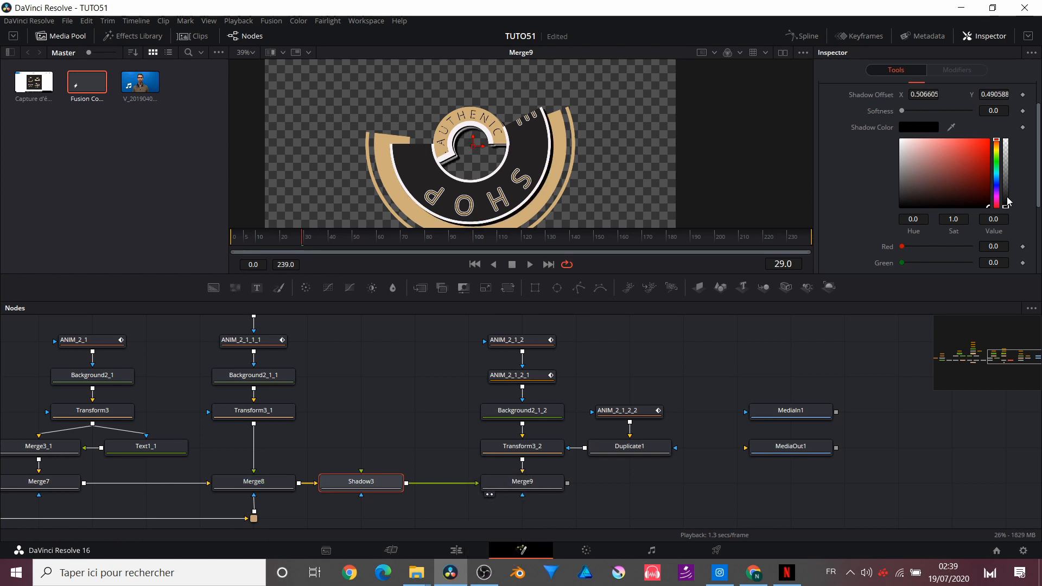
left_click_drag(1008, 202, 1006, 170)
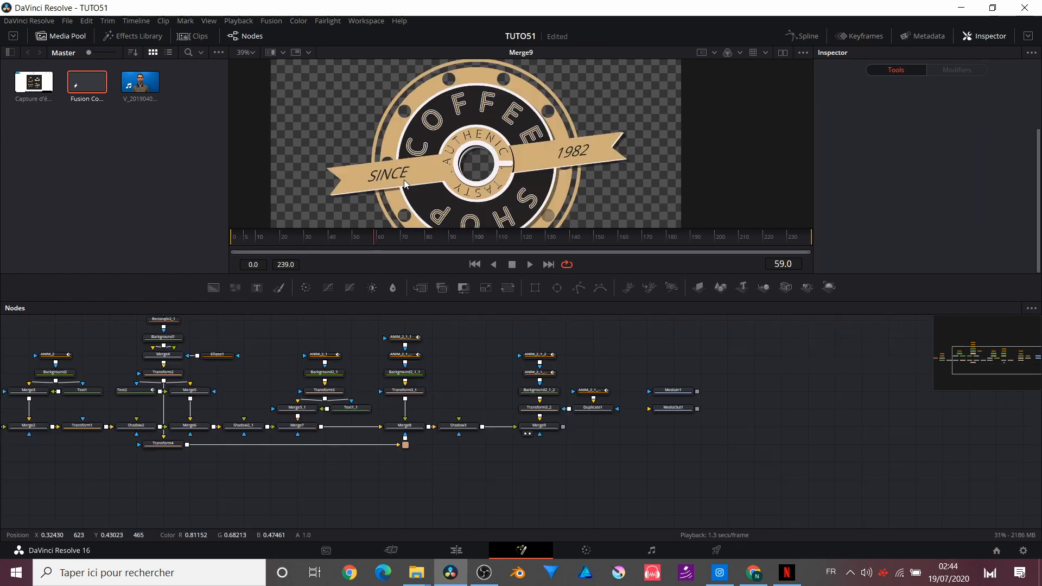
- Add a Background node shown in a second viewer and sample its colour from the logo's dark disc
left_click_drag(215, 289, 614, 484)
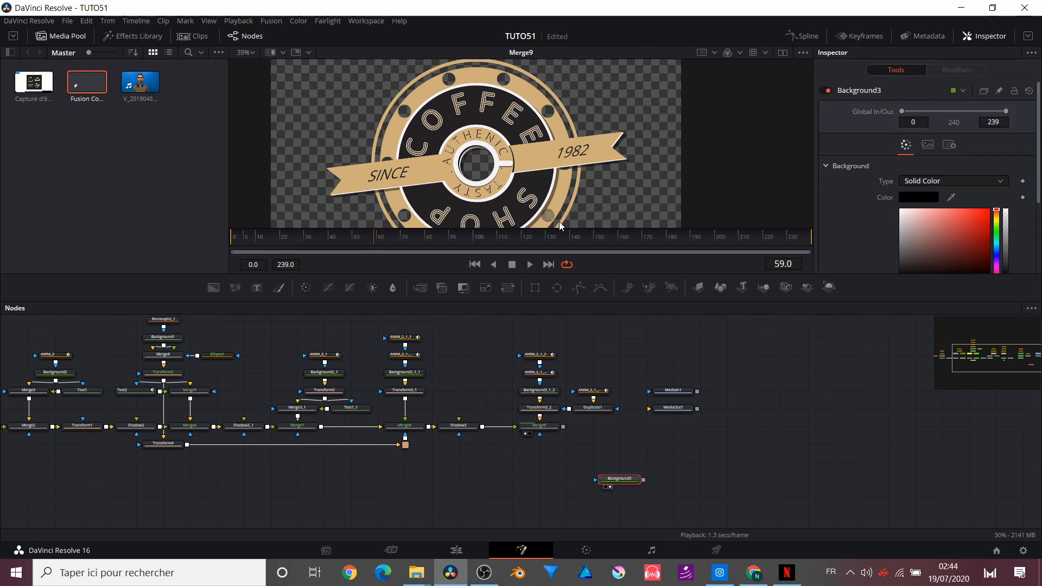
key("1")
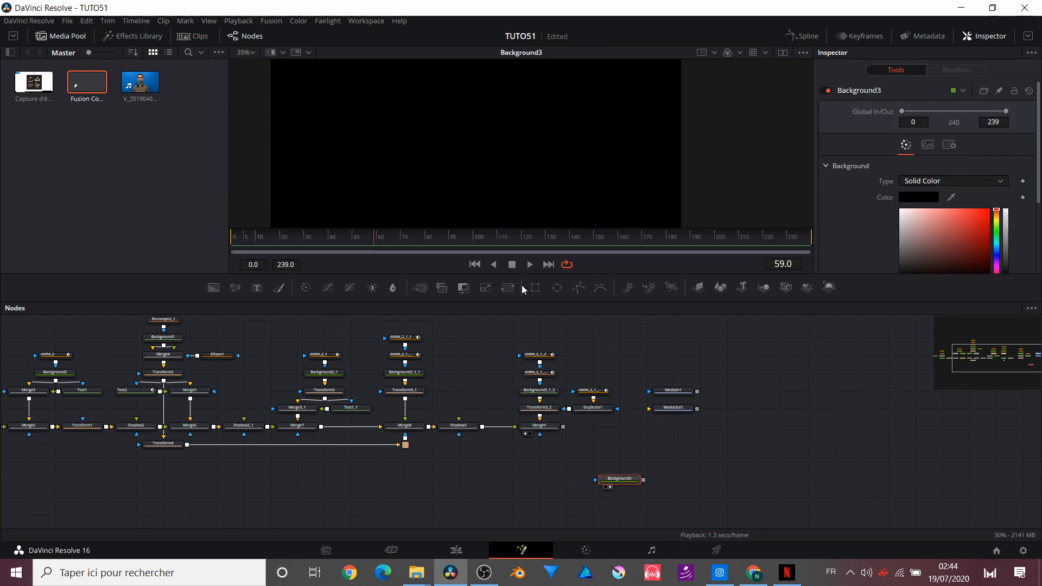
left_click(780, 54)
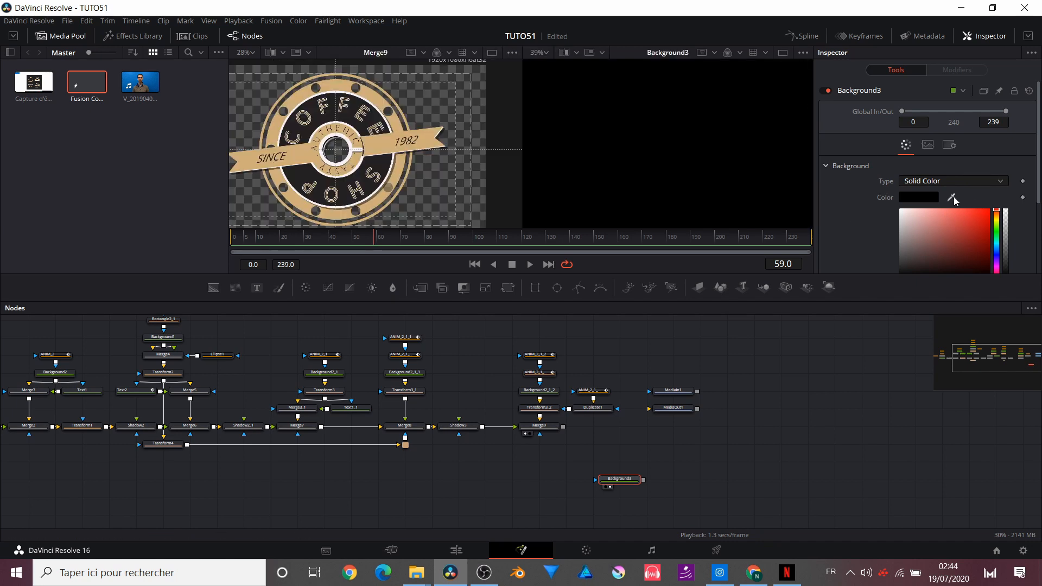
left_click_drag(951, 197, 390, 160)
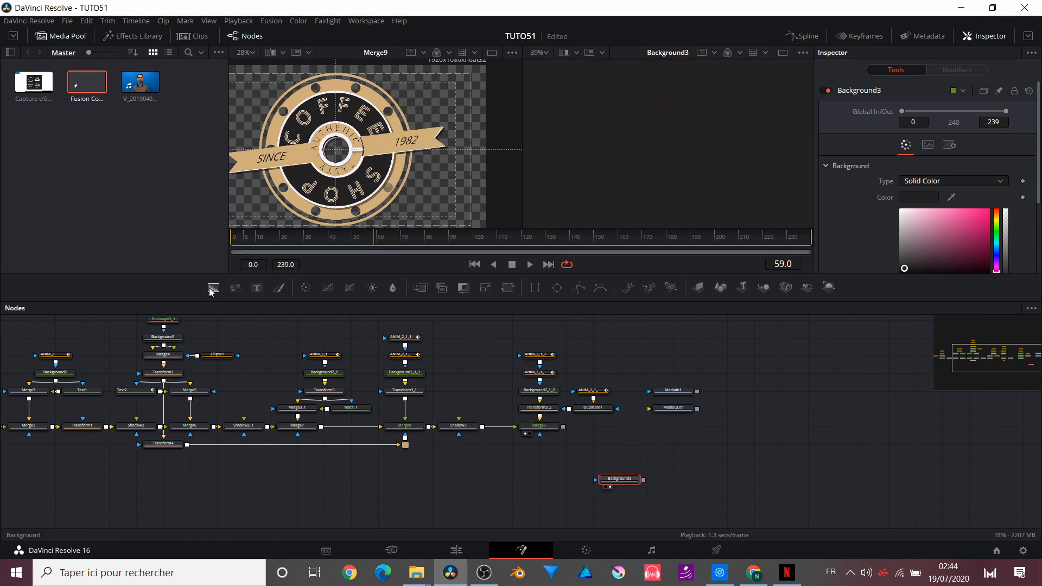
- Merge a new tan background, masked by a rectangle, over the dark Background3
left_click_drag(213, 288, 511, 467)
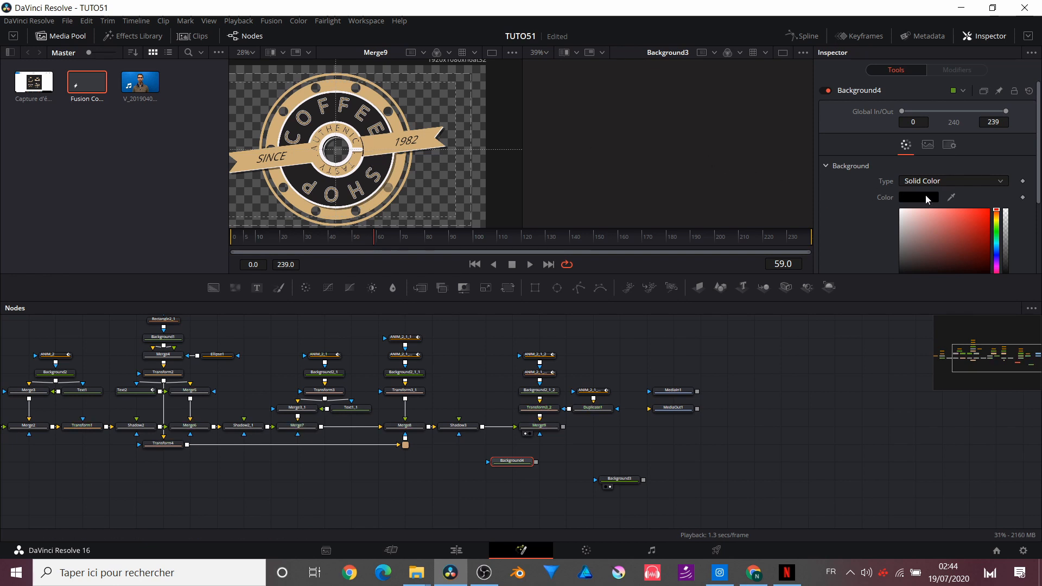
left_click_drag(619, 479, 534, 480)
scroll(534, 486, "up", 3)
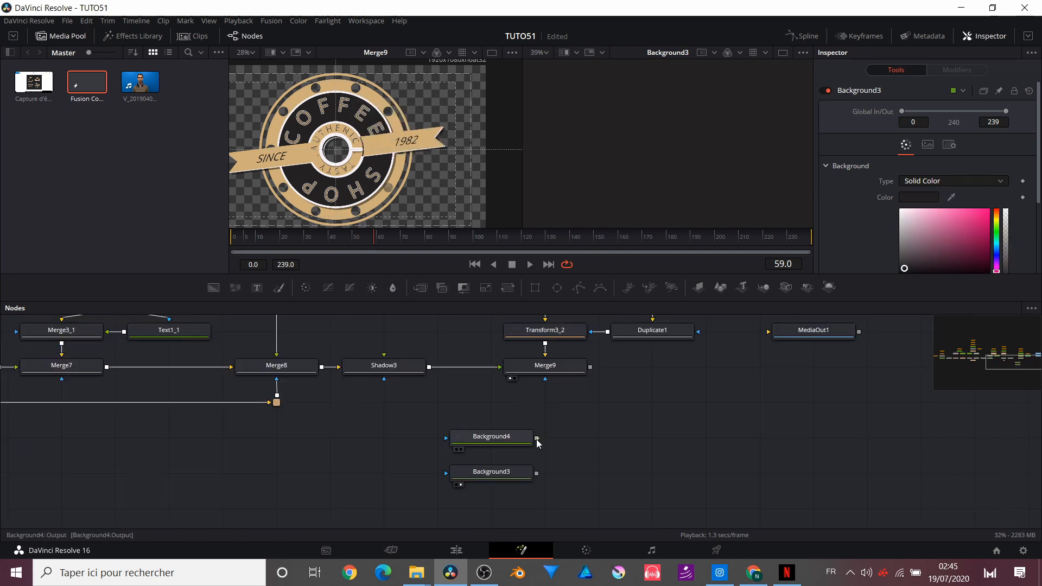
left_click_drag(536, 439, 539, 483)
left_click_drag(492, 436, 597, 434)
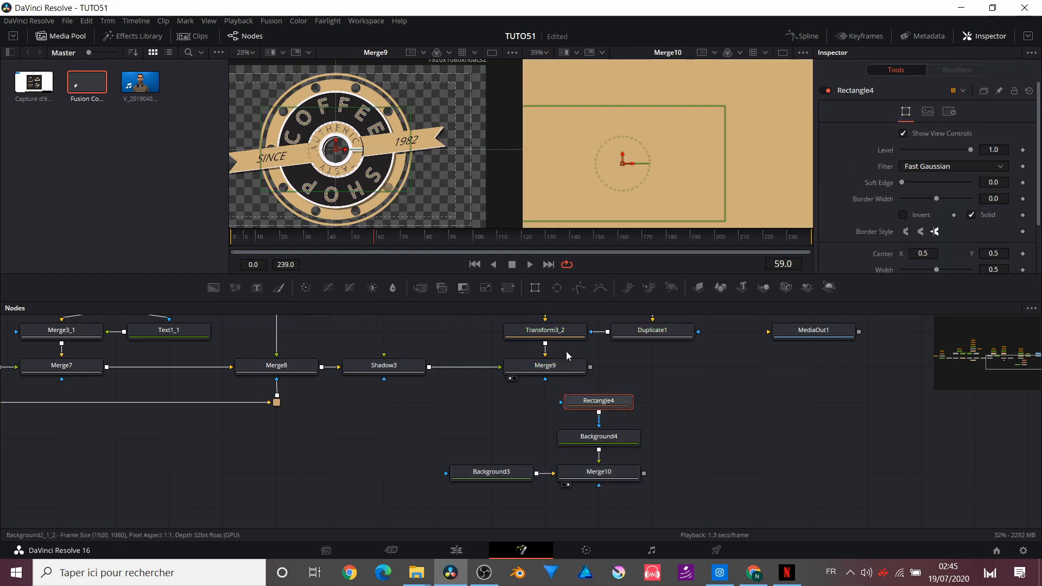
- Set Rectangle4's width to 1.0 and shrink its height to form a thin tan line across the frame
left_click(599, 436)
scroll(668, 198, "down", 1)
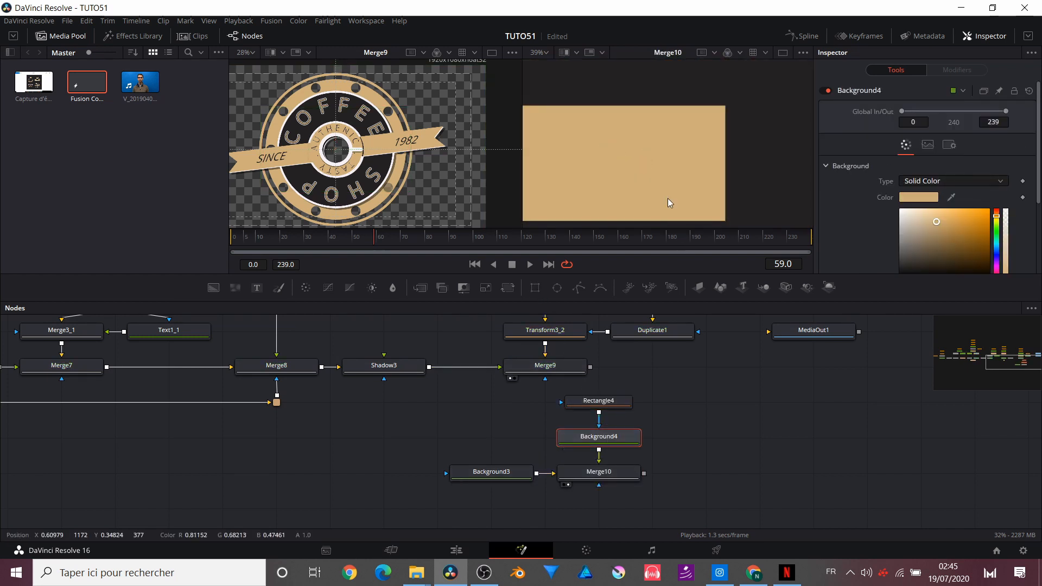
scroll(668, 190, "down", 1)
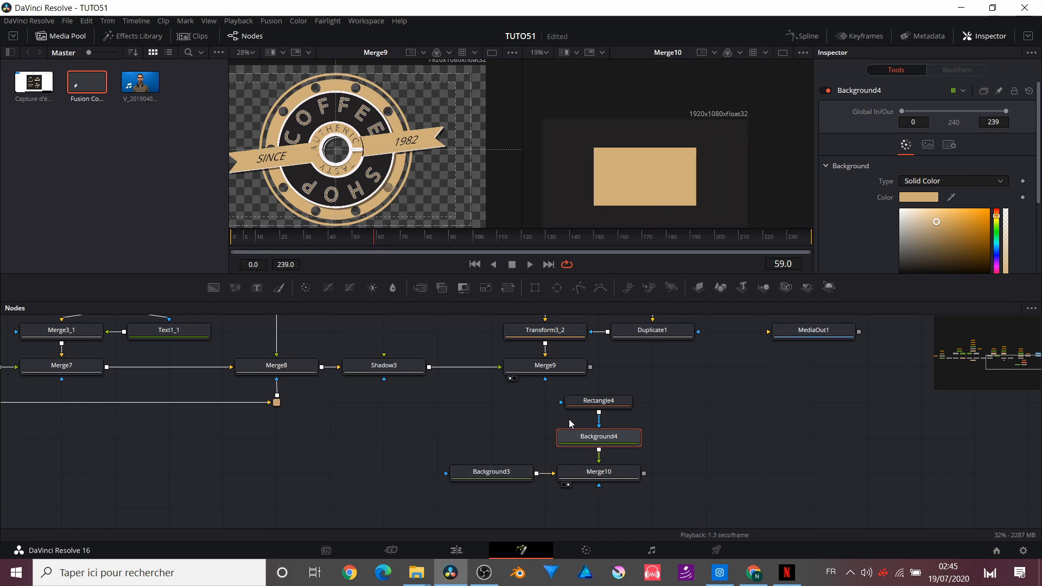
left_click(580, 403)
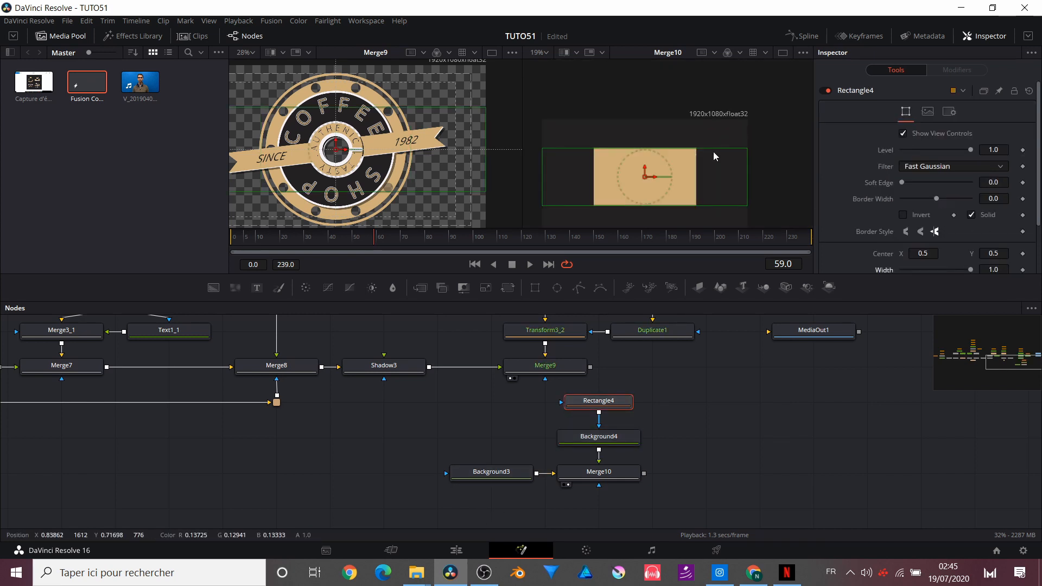
left_click_drag(711, 148, 718, 173)
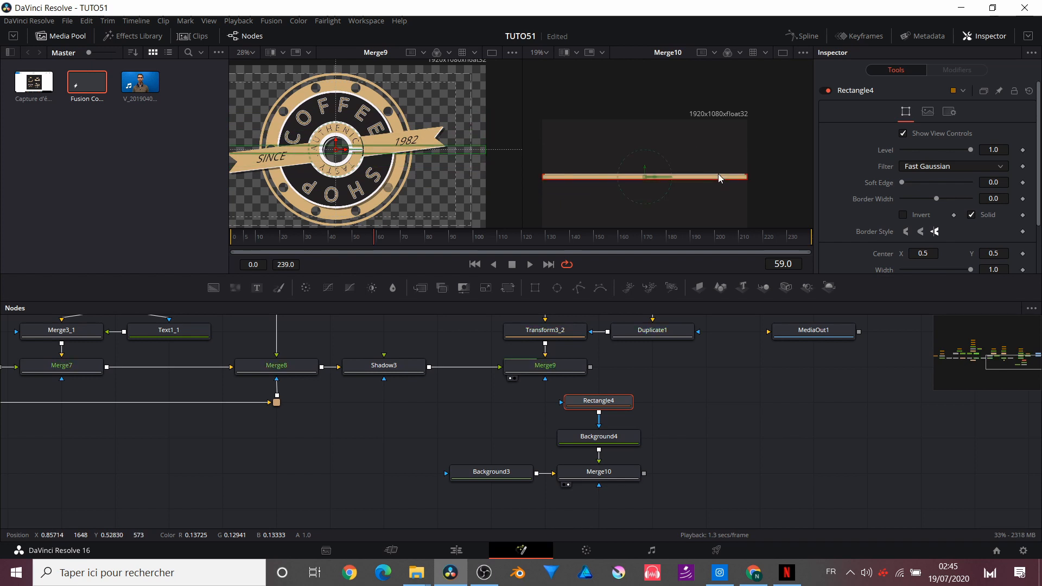
scroll(719, 177, "up", 2)
- Move Rectangle4 and Background4 up to leave room above Merge10, and select Background4
left_click(590, 468)
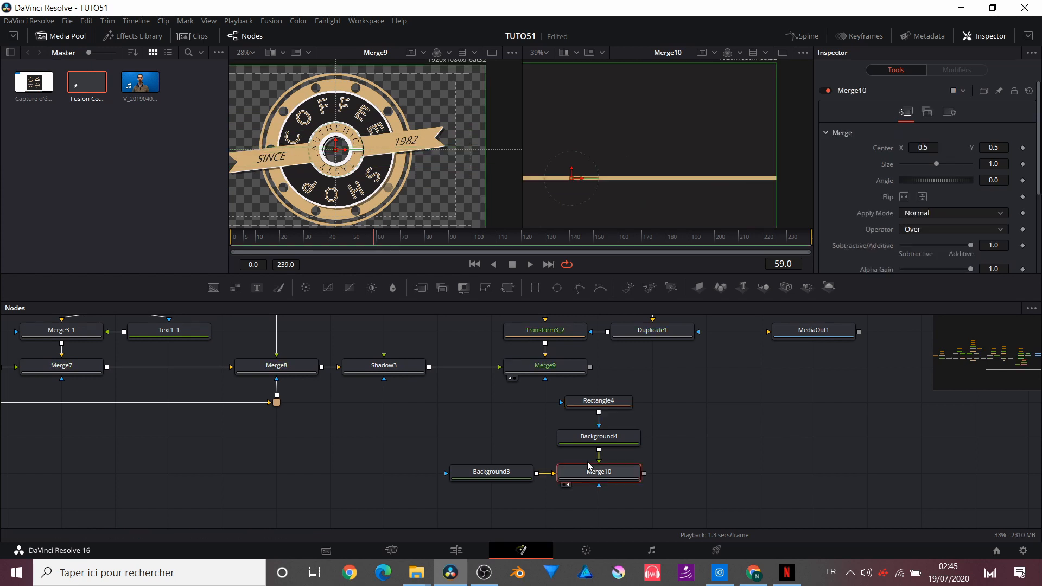
scroll(591, 462, "up", 1)
left_click_drag(602, 399, 615, 437)
left_click(572, 441)
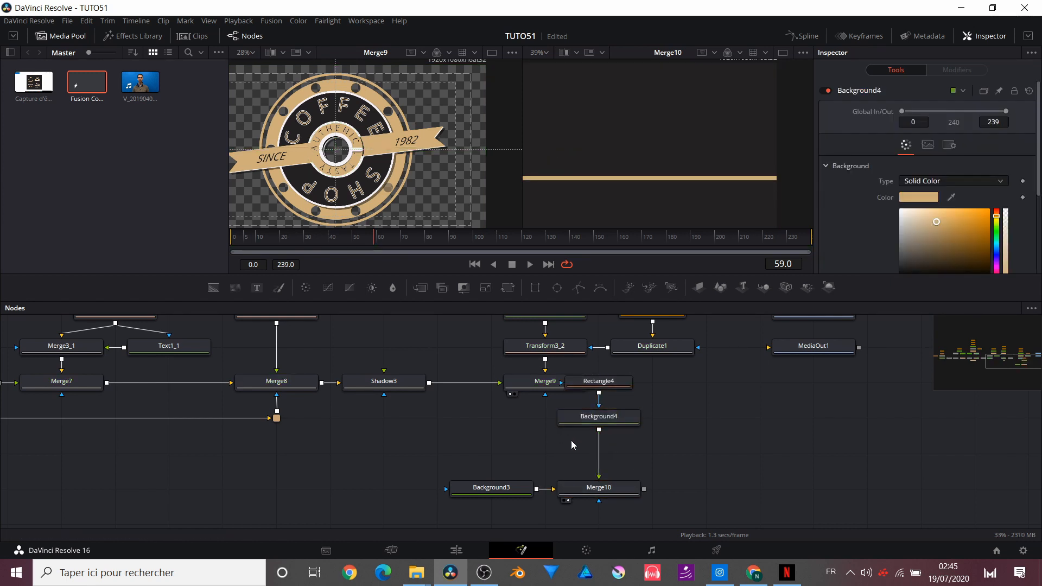
left_click(586, 417)
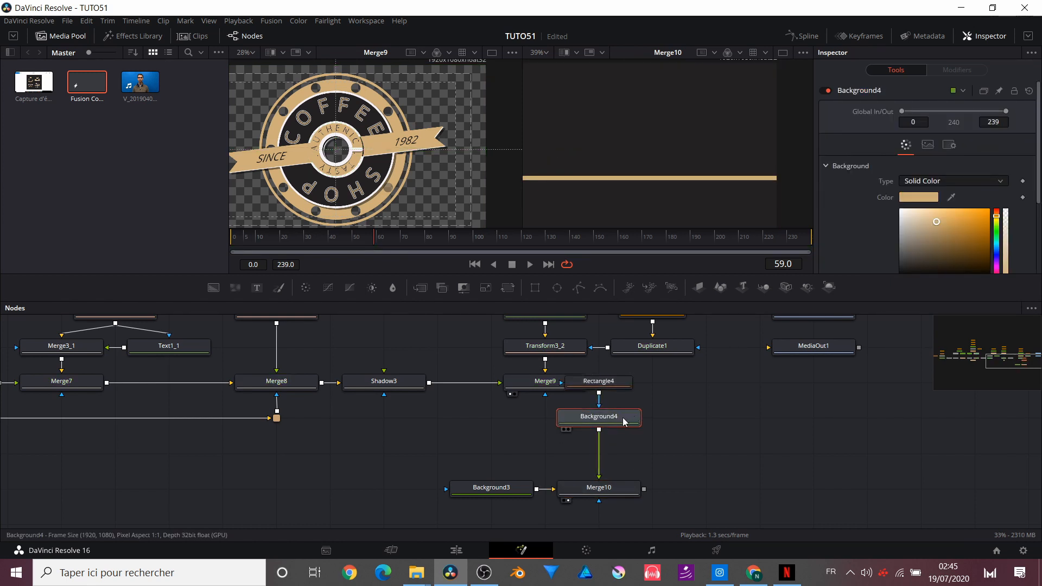
- Insert a Transform node between Background4 and Merge10 and set its edges to Wrap
left_click(508, 288)
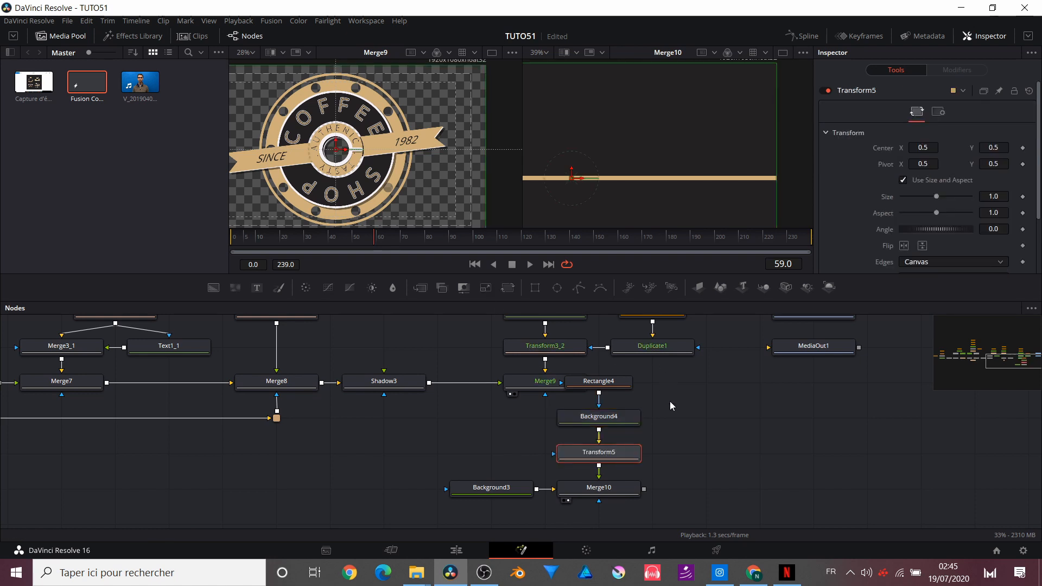
left_click(927, 262)
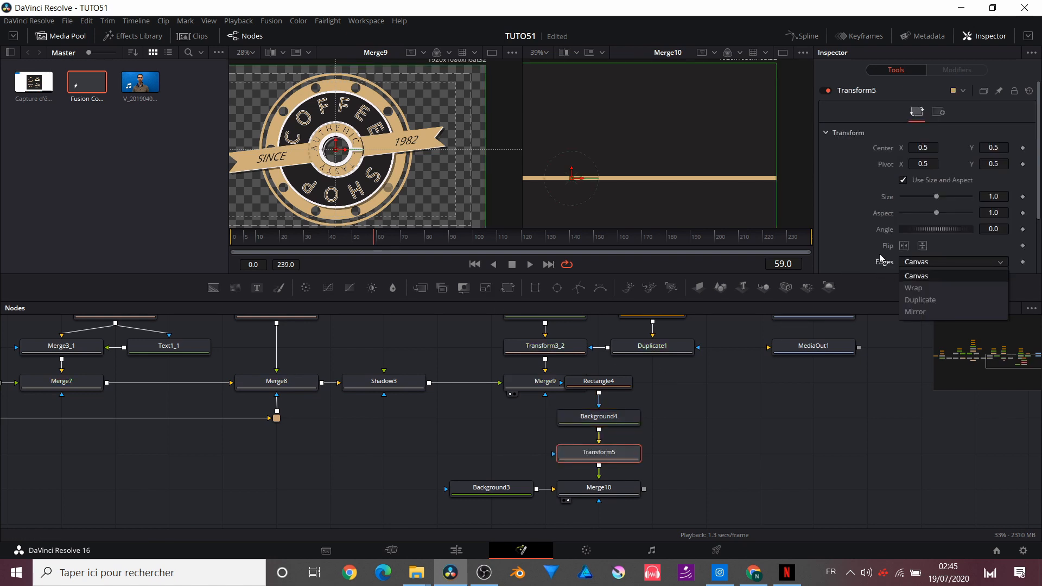
left_click(881, 259)
left_click(923, 263)
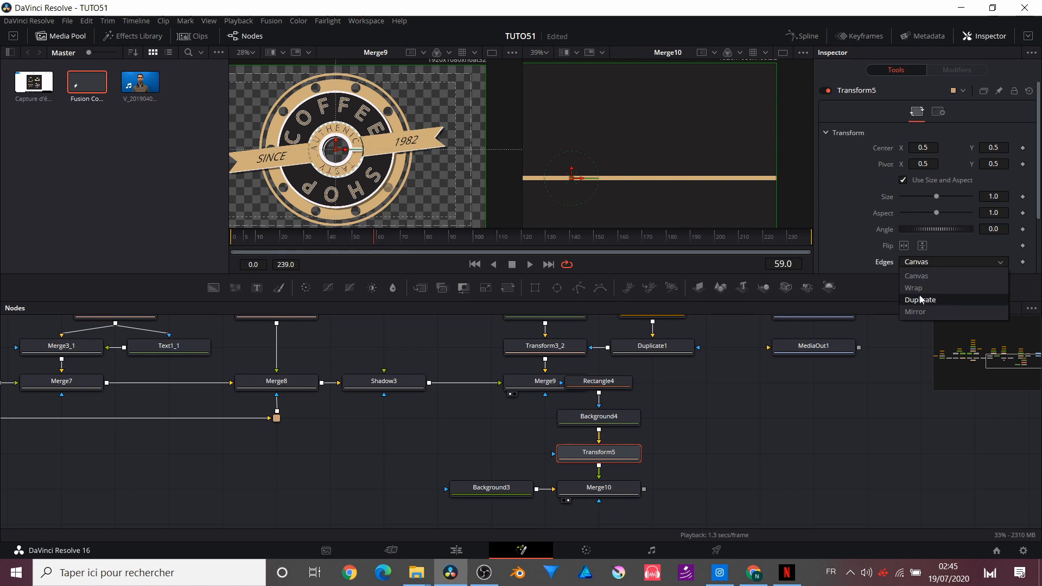
left_click(914, 288)
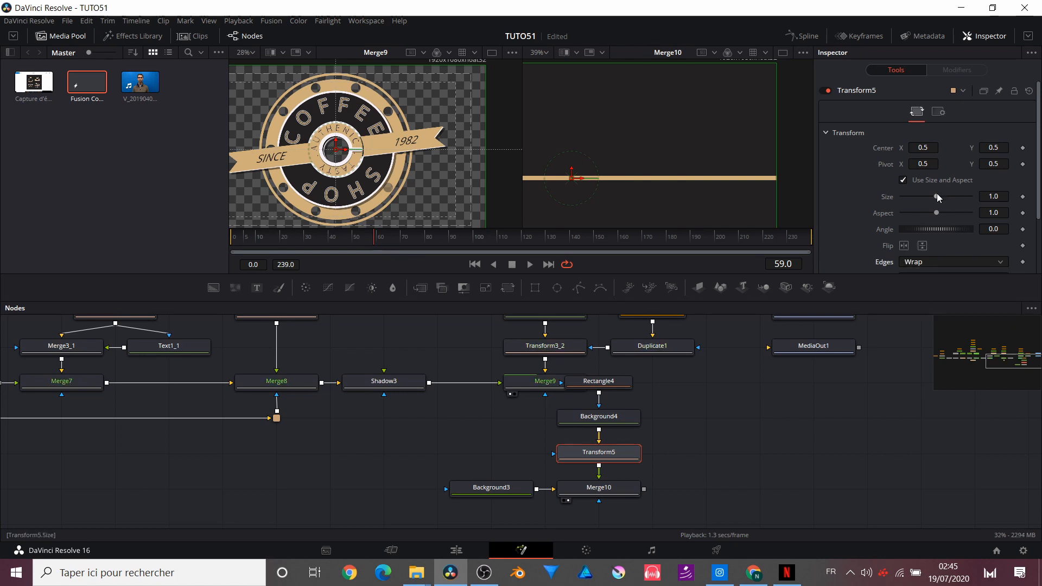
- Reduce the new Transform's size to 0.02 and set its angle to 30 to fill the frame with diagonal tan lines
left_click_drag(937, 197, 902, 197)
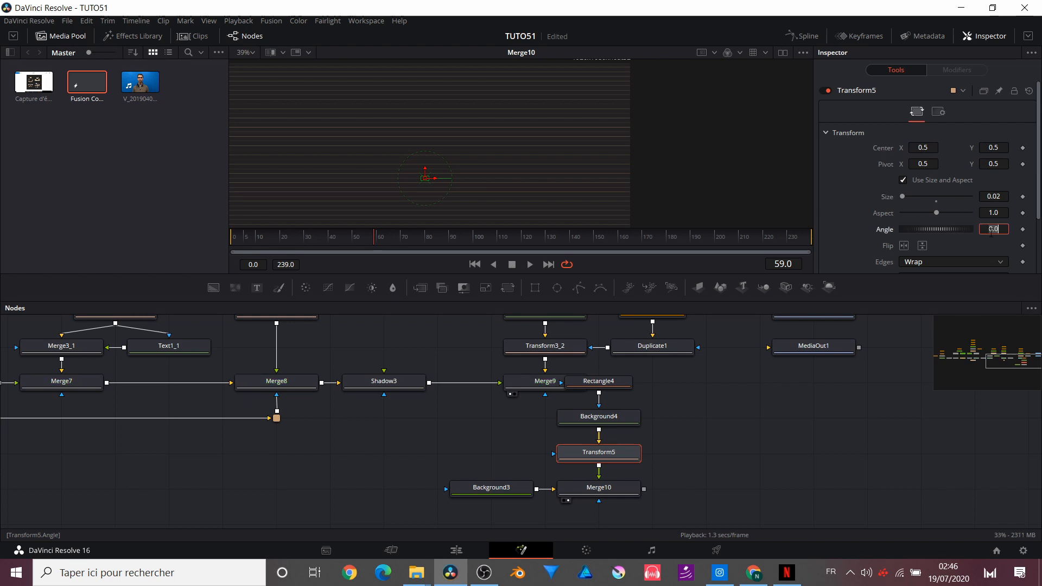
type("30")
key("Return")
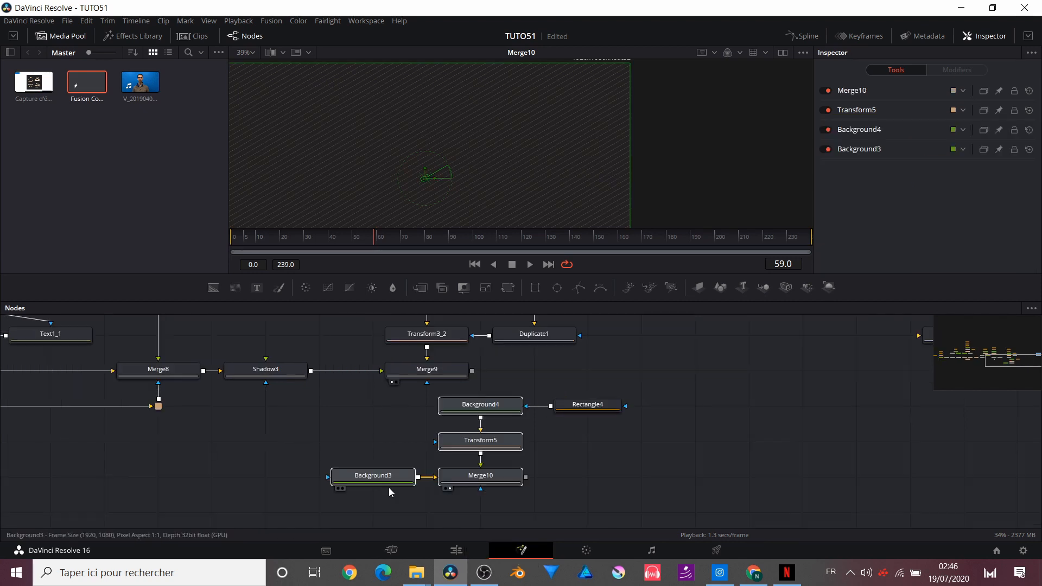
- Move the background node group into the free space between Duplicate1 and MediaIn1, with Rectangle4 placed beside Background4
left_click_drag(495, 485, 721, 383)
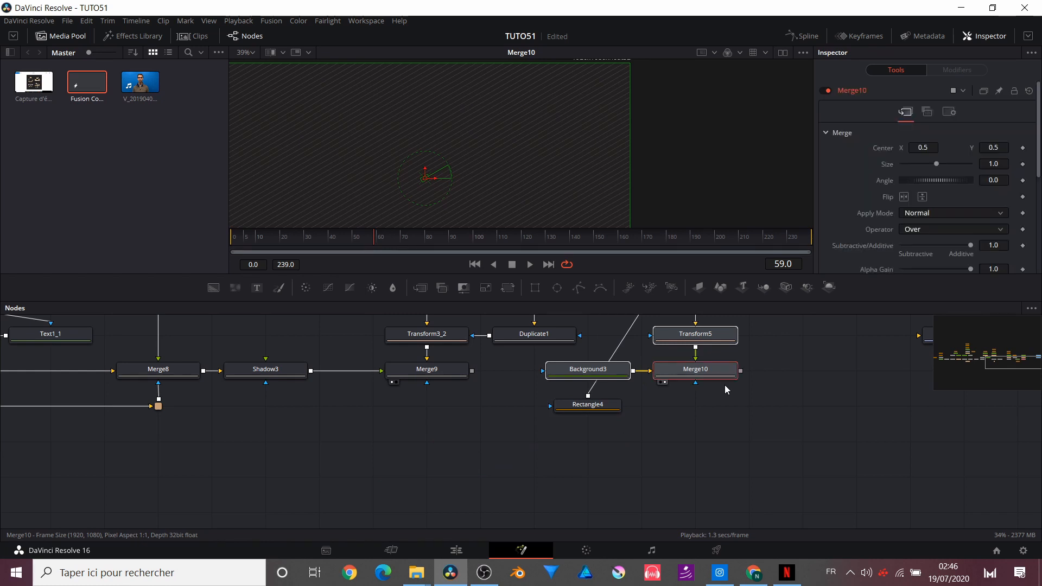
scroll(725, 386, "up", 3)
left_click_drag(707, 422, 761, 351)
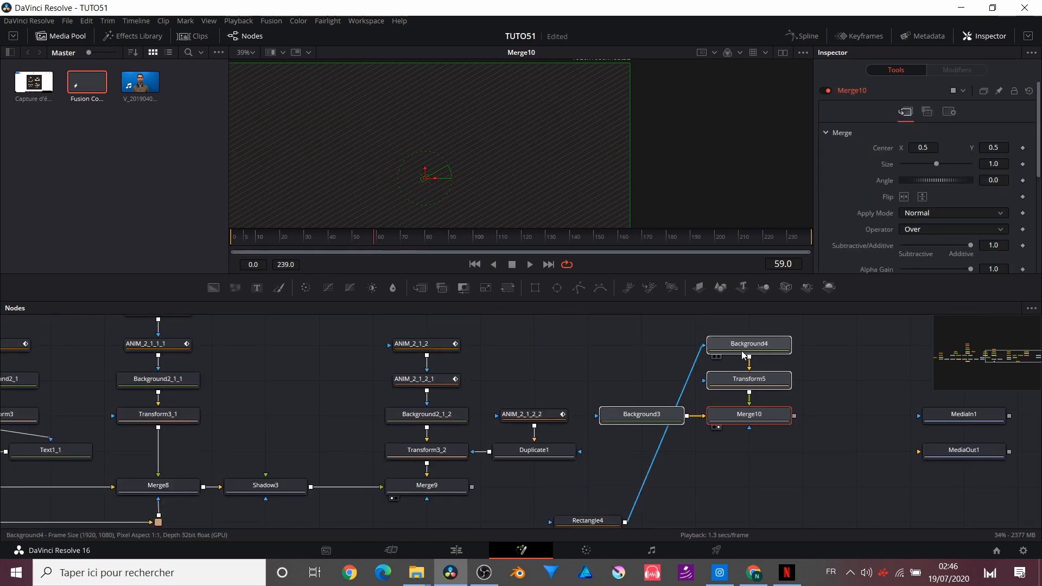
left_click_drag(592, 521, 646, 343)
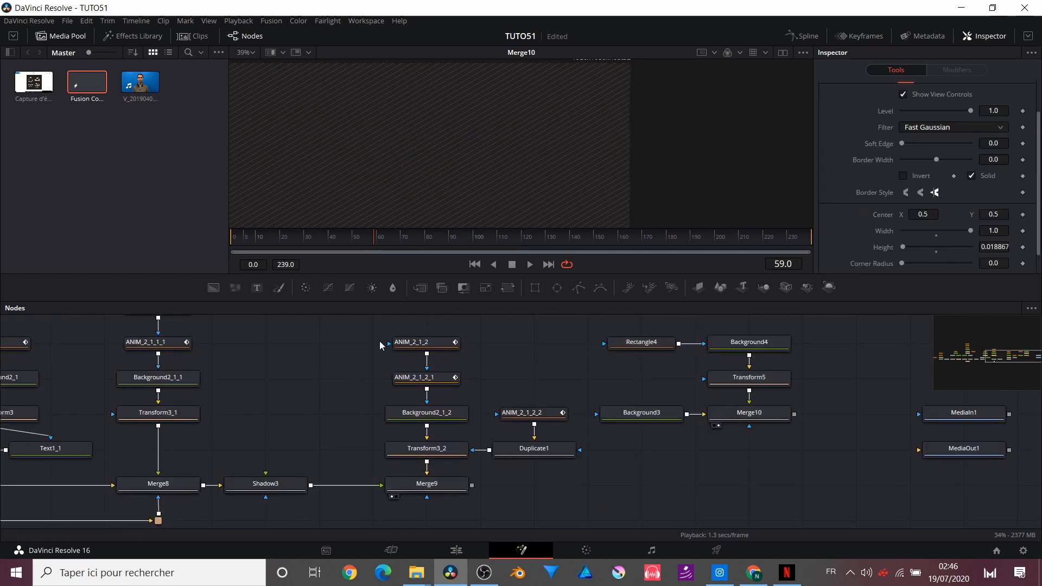
- Add an unconnected Merge node below Merge10 and rename Merge10 as BG
left_click_drag(422, 292, 727, 497)
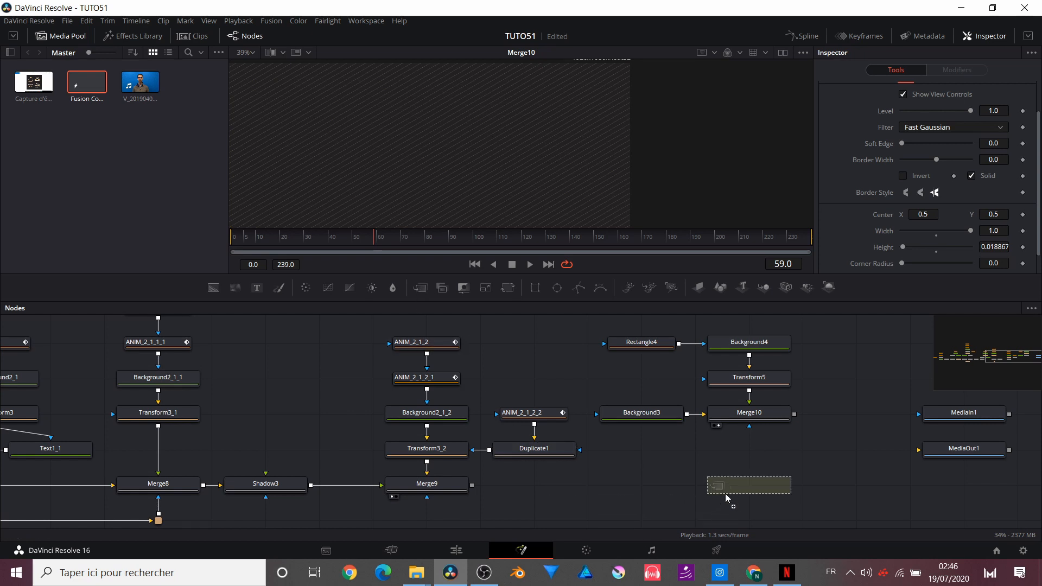
left_click(741, 416)
key("F2")
type("BG")
key("Return")
- Connect BG as the background and Merge9 as the foreground of the new Merge, and show the composite in the viewer
left_click_drag(794, 414, 763, 492)
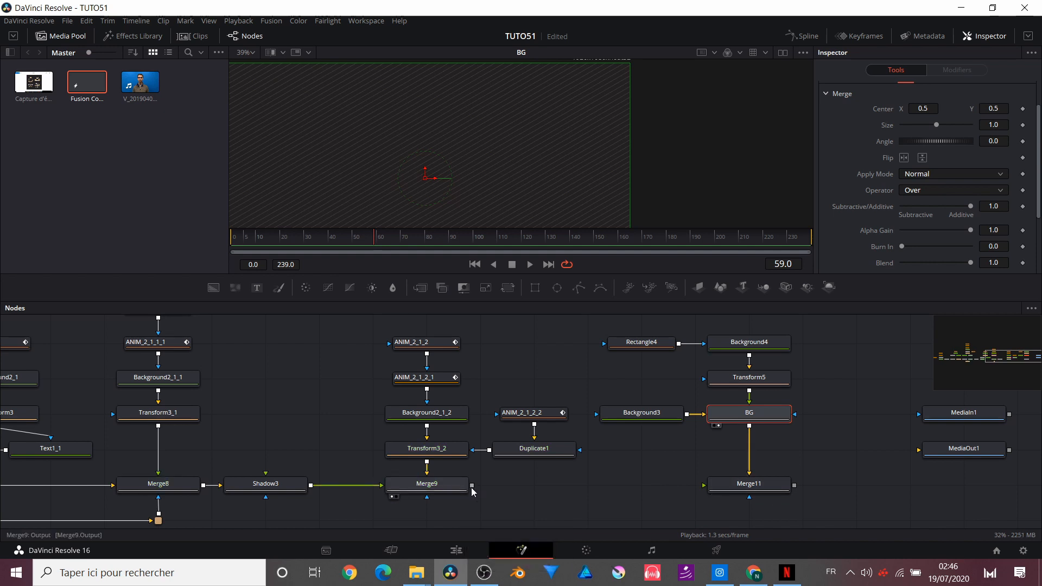
left_click_drag(472, 485, 706, 484)
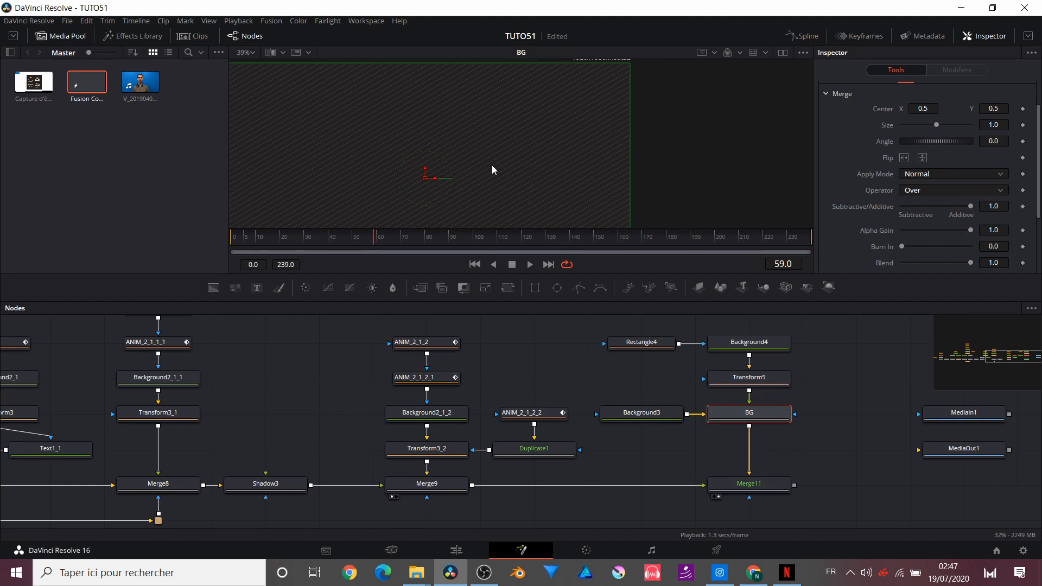
key("1")
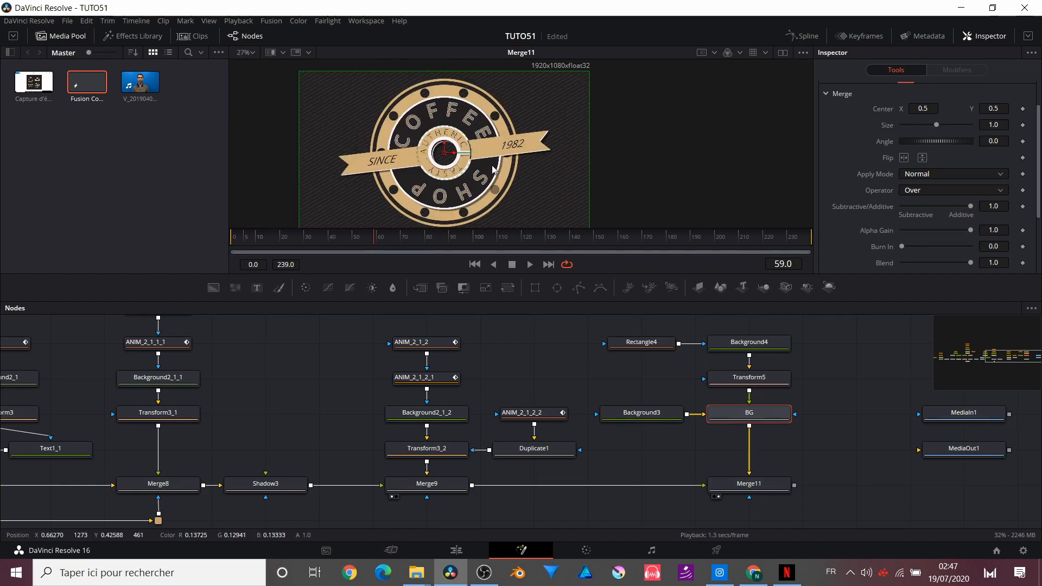